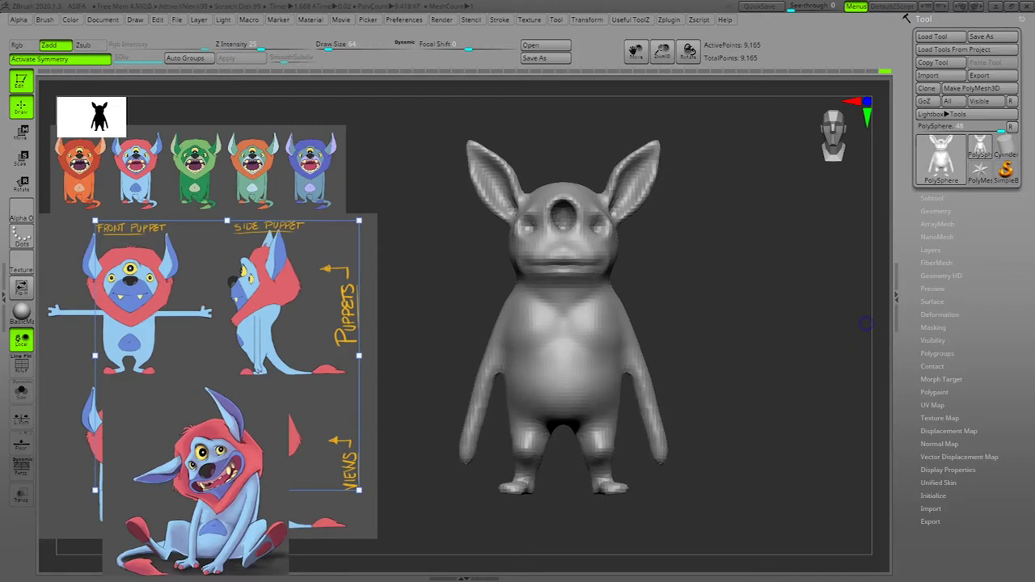
# Step: Examine the blocked-out creature from the front and side, checking its overall shape and mesh density
pyautogui.moveTo(865, 324); pyautogui.dragTo(716, 336)
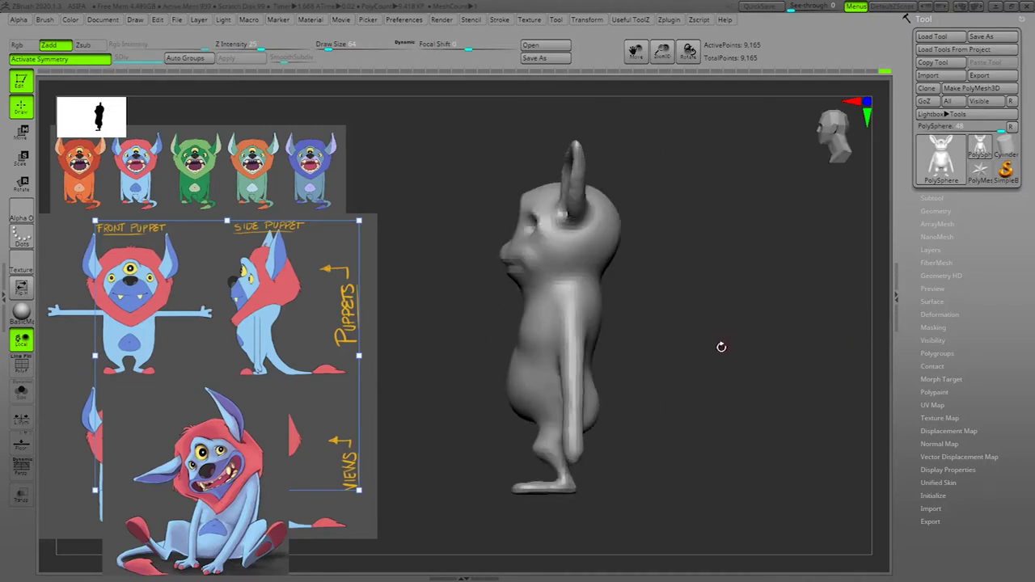
pyautogui.moveTo(733, 387); pyautogui.dragTo(786, 409)
pyautogui.moveTo(726, 385); pyautogui.dragTo(769, 367)
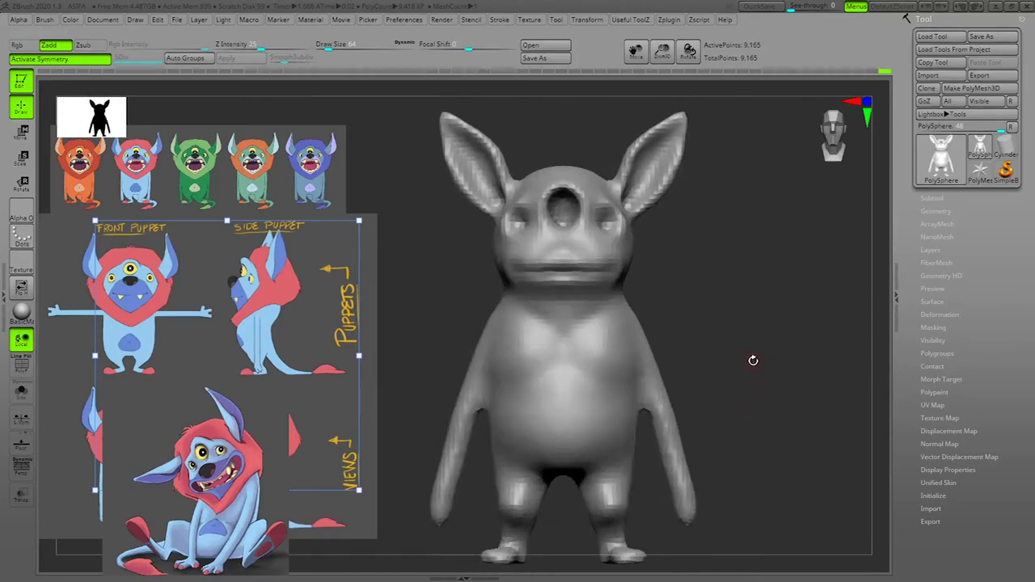
pyautogui.moveTo(789, 344)
pyautogui.mouseDown()
pyautogui.moveTo(799, 348)
pyautogui.moveTo(790, 361)
pyautogui.moveTo(776, 358)
pyautogui.moveTo(795, 361)
pyautogui.moveTo(783, 369)
pyautogui.moveTo(797, 374)
pyautogui.moveTo(786, 363)
pyautogui.mouseUp()
pyautogui.hotkey('shift', 'f')
pyautogui.press('f')
pyautogui.hotkey('shift', 'f')
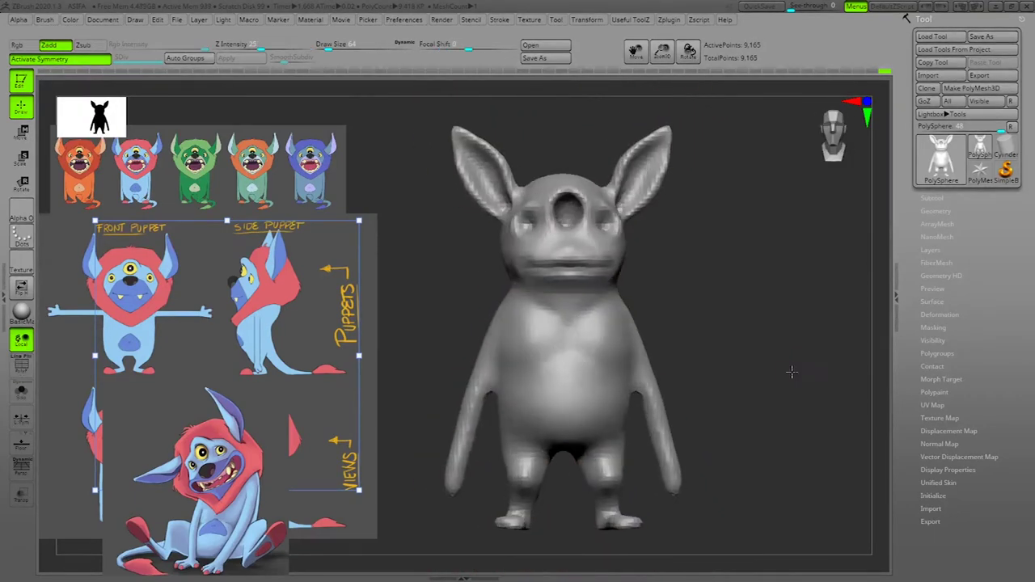
pyautogui.keyDown('alt'); pyautogui.moveTo(782, 350); pyautogui.dragTo(769, 371); pyautogui.keyUp('alt')
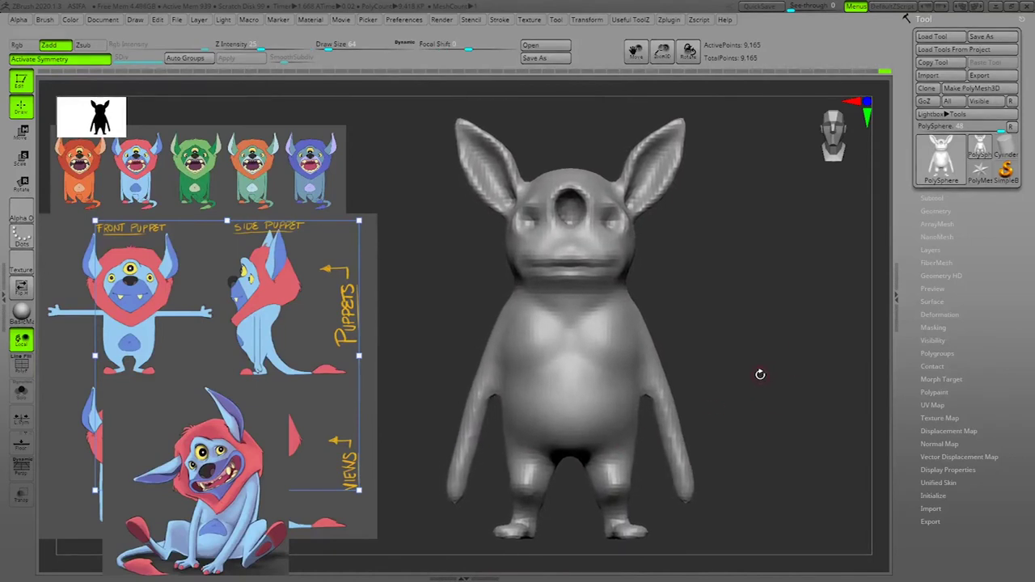
# Step: Set the DynaMesh resolution to 128, remesh the creature, and check the denser wireframe
pyautogui.click(948, 211)
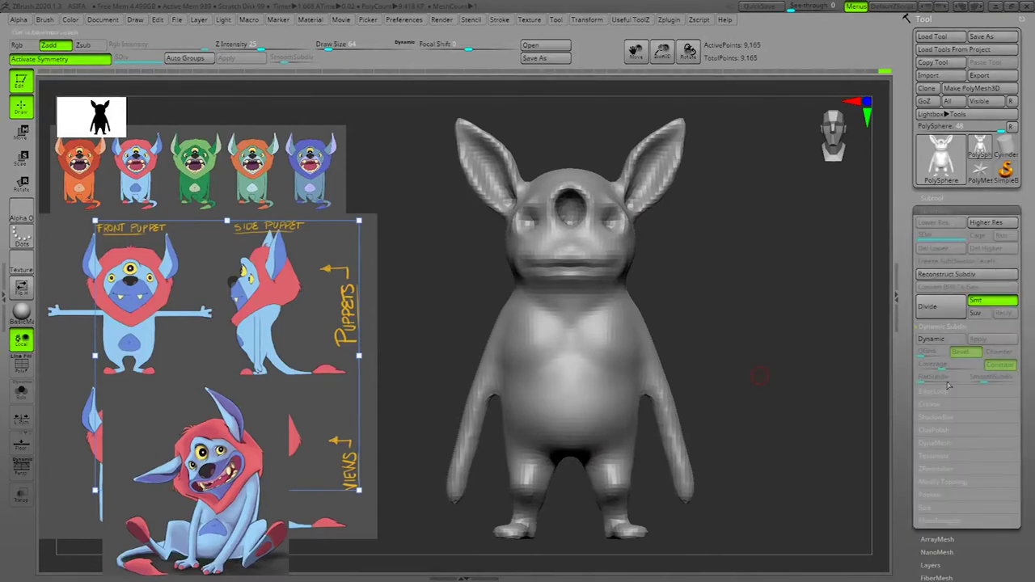
pyautogui.click(948, 444)
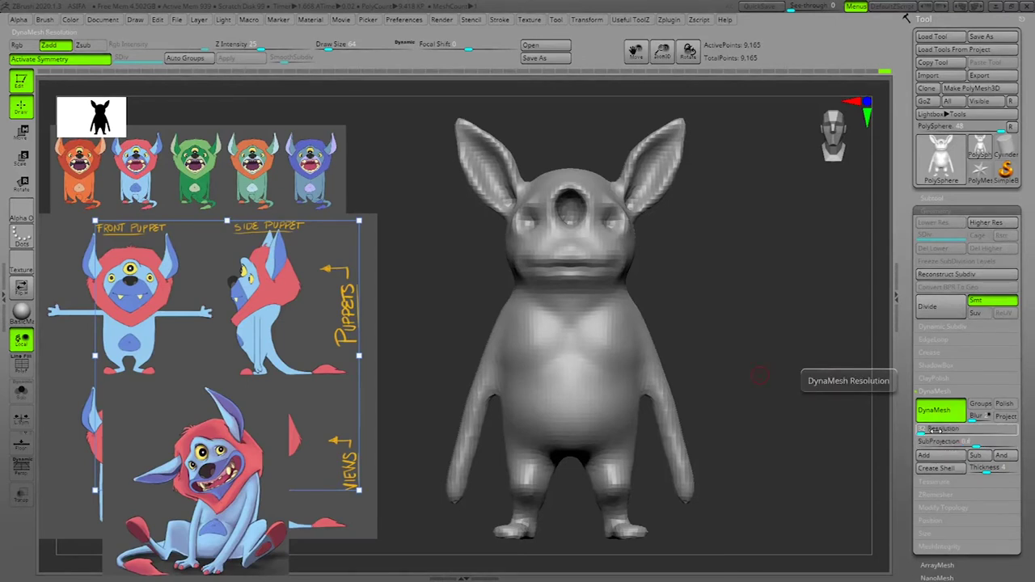
pyautogui.hotkey('shift', 'f')
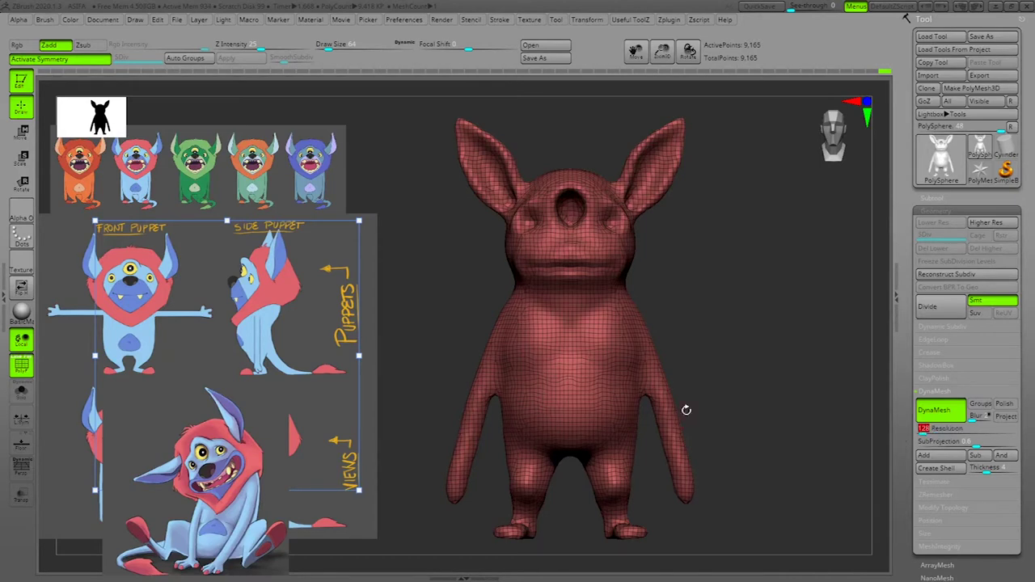
pyautogui.keyDown('ctrl'); pyautogui.moveTo(769, 329); pyautogui.dragTo(740, 361); pyautogui.keyUp('ctrl')
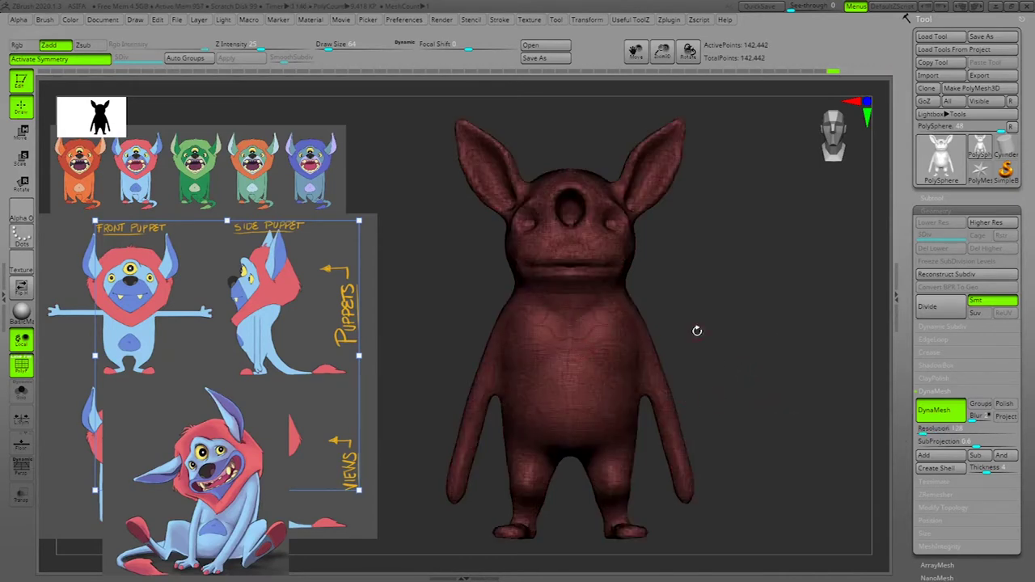
pyautogui.keyDown('ctrl'); pyautogui.moveTo(761, 342); pyautogui.dragTo(742, 320, button='right'); pyautogui.keyUp('ctrl')
pyautogui.moveTo(815, 374); pyautogui.dragTo(862, 458, button='right')
pyautogui.moveTo(828, 376)
pyautogui.mouseDown()
pyautogui.moveTo(849, 346)
pyautogui.moveTo(827, 349)
pyautogui.moveTo(830, 385)
pyautogui.mouseUp()
pyautogui.keyDown('ctrl'); pyautogui.moveTo(830, 385); pyautogui.dragTo(787, 357, button='right'); pyautogui.keyUp('ctrl')
pyautogui.hotkey('shift', 'f')
# Step: Set the subtool list's visible count to 6, append a Sphere3D as a new subtool, and make it the active one
pyautogui.moveTo(771, 486); pyautogui.dragTo(823, 400, button='right')
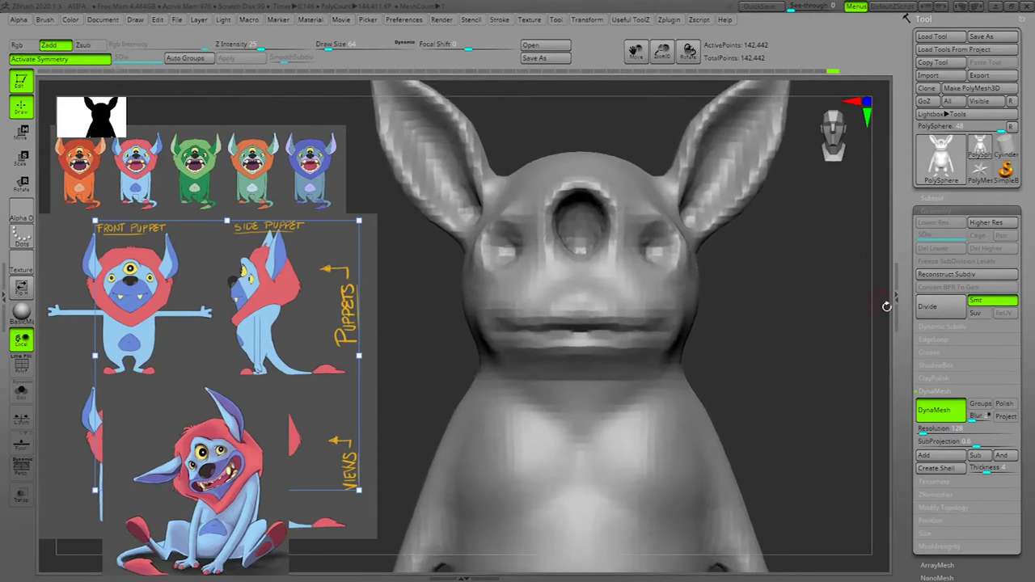
pyautogui.click(938, 197)
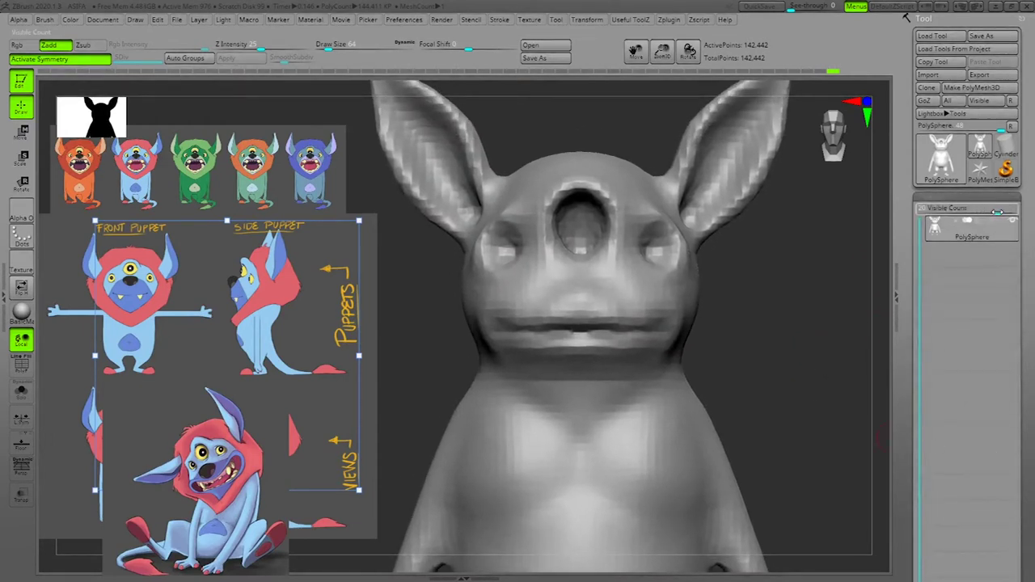
pyautogui.moveTo(966, 213); pyautogui.dragTo(940, 212)
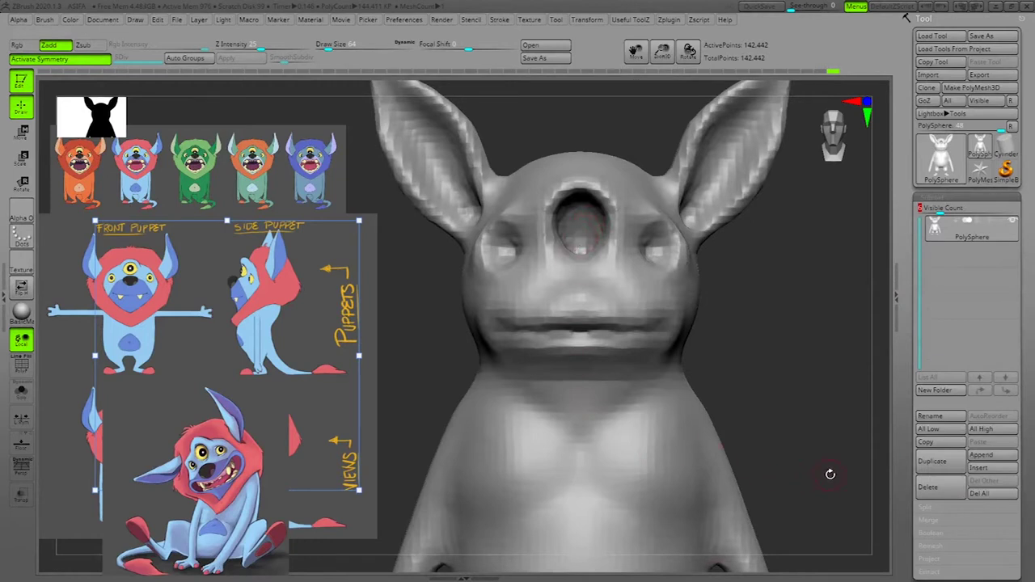
pyautogui.click(997, 458)
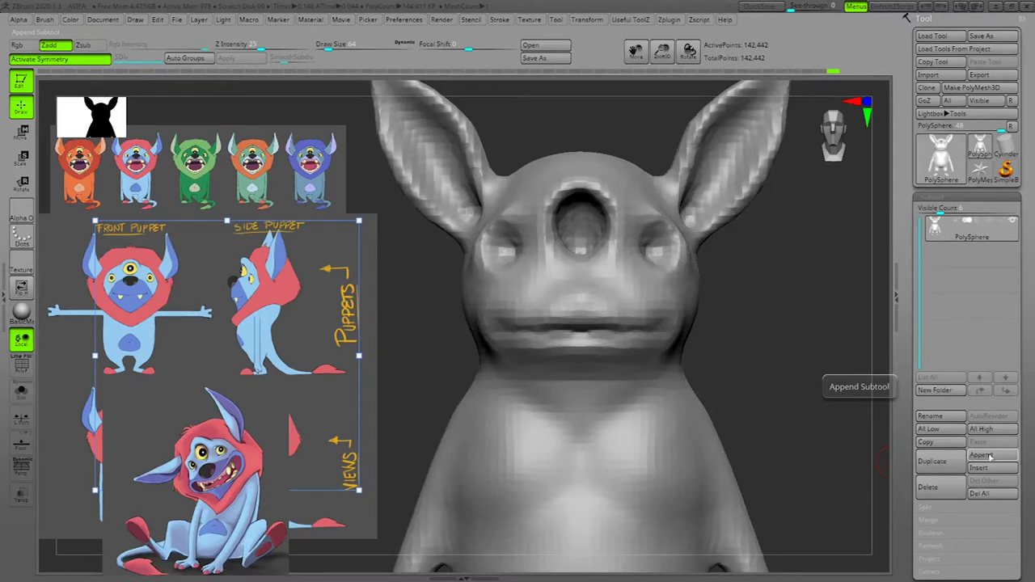
pyautogui.click(994, 459)
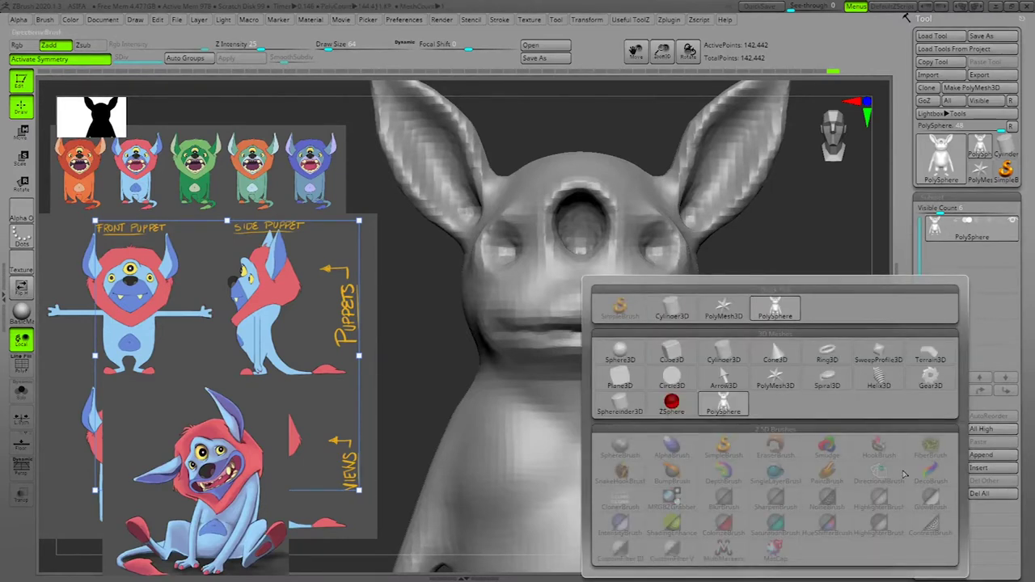
pyautogui.click(621, 353)
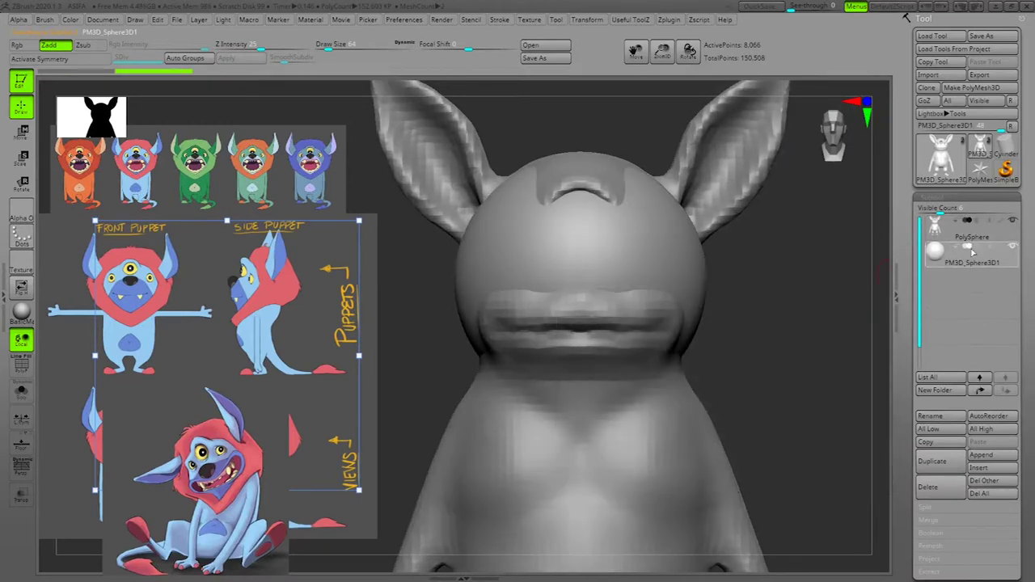
pyautogui.click(968, 234)
pyautogui.click(970, 252)
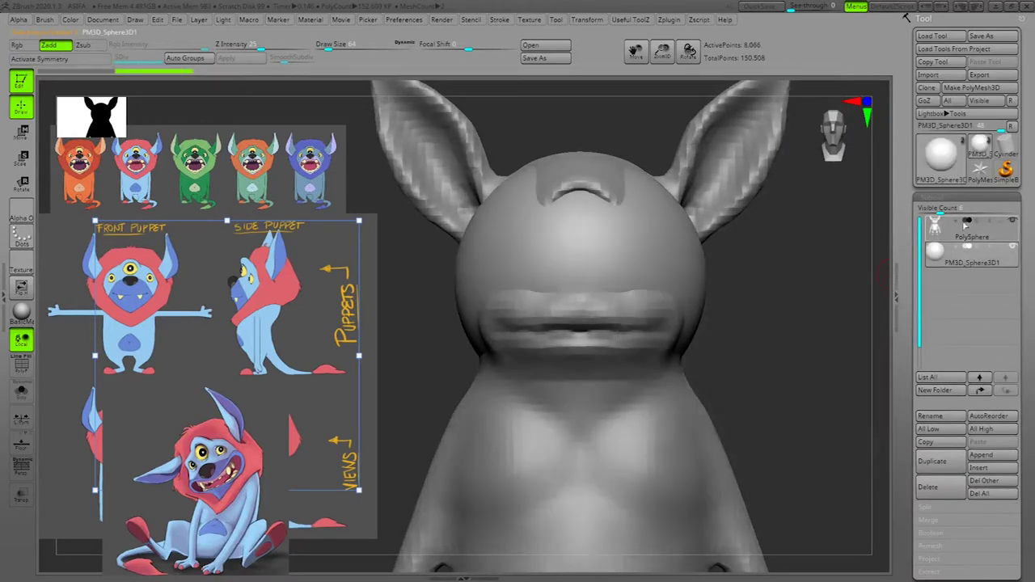
# Step: Scale the appended sphere down to eyeball size and move it to the creature's left eye socket
pyautogui.moveTo(783, 353); pyautogui.dragTo(775, 365)
pyautogui.press('w')
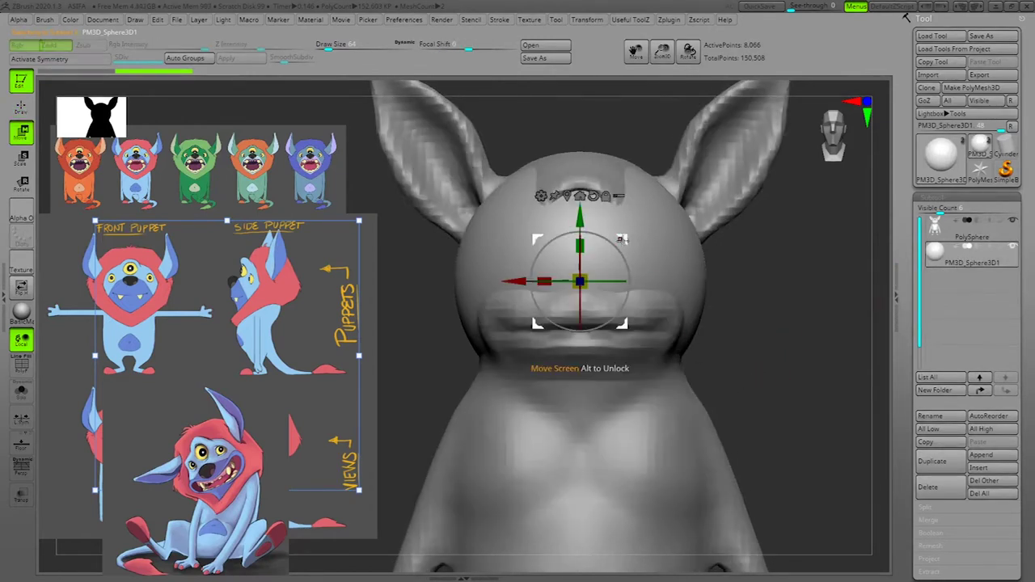
pyautogui.moveTo(627, 240); pyautogui.dragTo(701, 273)
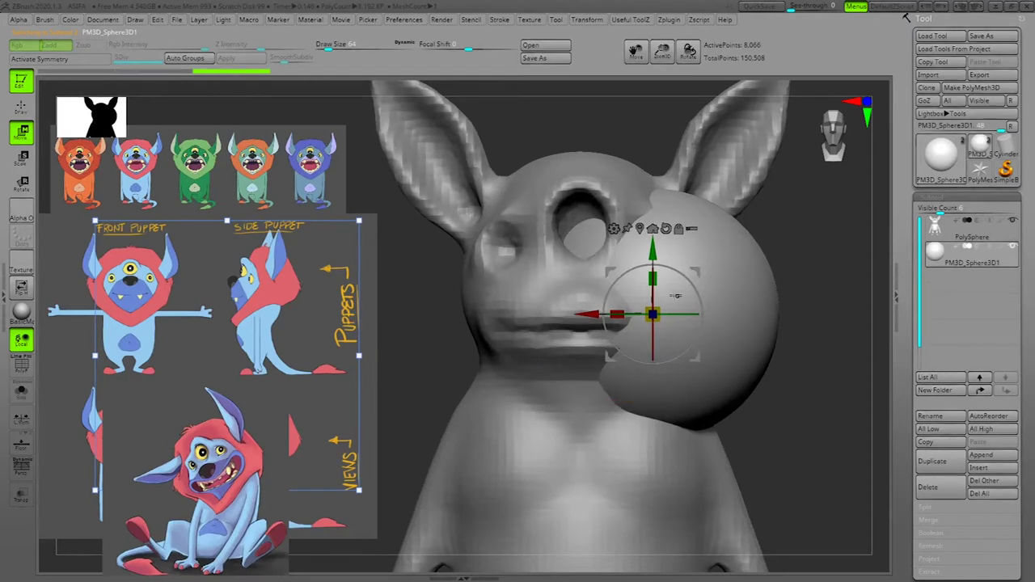
pyautogui.moveTo(656, 312); pyautogui.dragTo(602, 356)
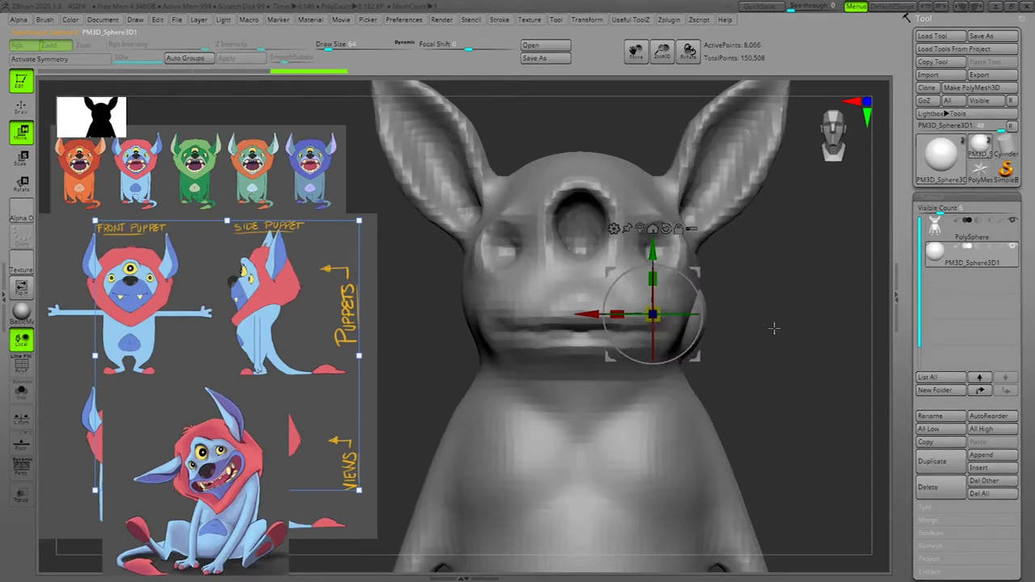
pyautogui.keyDown('shift'); pyautogui.moveTo(824, 329); pyautogui.dragTo(781, 339); pyautogui.keyUp('shift')
pyautogui.moveTo(698, 273); pyautogui.dragTo(628, 216)
pyautogui.moveTo(583, 257); pyautogui.dragTo(553, 280)
# Step: Fine-tune the eyeball sphere's size and its horizontal and vertical position so it sits centred in the left eye socket
pyautogui.keyDown('shift'); pyautogui.moveTo(794, 304); pyautogui.dragTo(842, 335); pyautogui.keyUp('shift')
pyautogui.moveTo(626, 301); pyautogui.dragTo(627, 297)
pyautogui.moveTo(775, 314); pyautogui.dragTo(766, 310)
pyautogui.moveTo(627, 296); pyautogui.dragTo(626, 296)
pyautogui.keyDown('shift'); pyautogui.moveTo(746, 295); pyautogui.dragTo(750, 304); pyautogui.keyUp('shift')
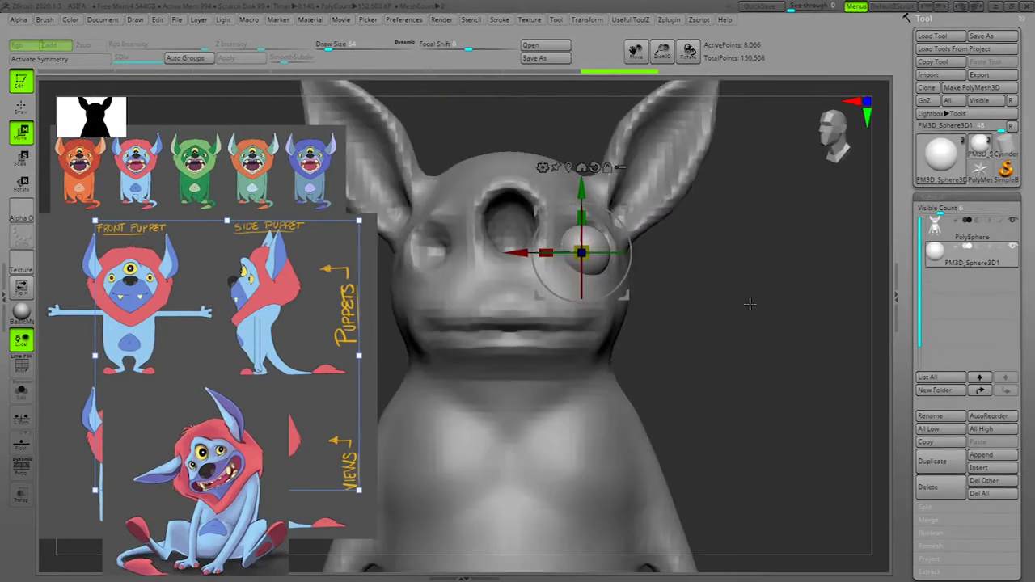
pyautogui.moveTo(520, 254); pyautogui.dragTo(518, 253)
pyautogui.moveTo(734, 300); pyautogui.dragTo(669, 290)
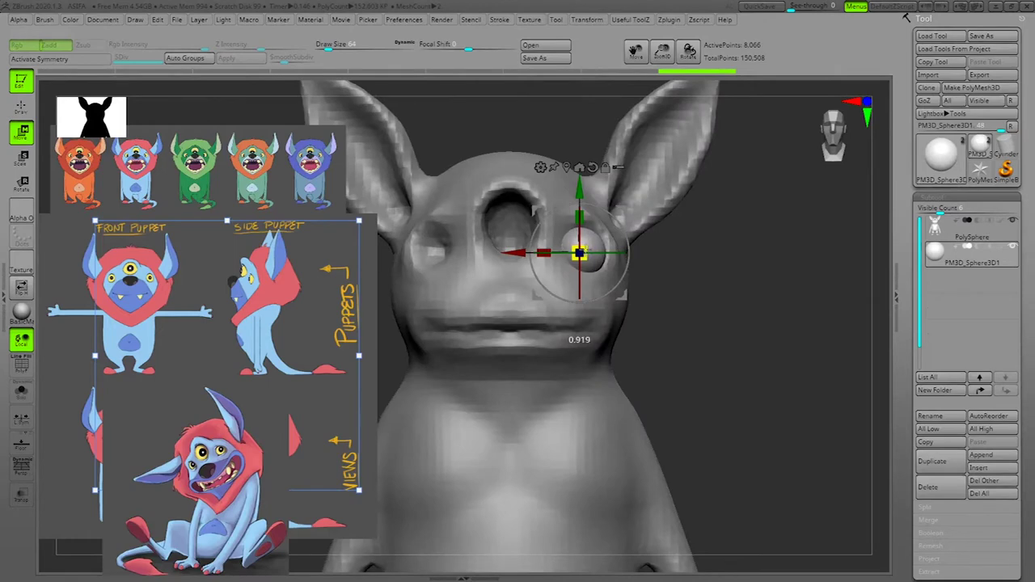
pyautogui.moveTo(579, 253); pyautogui.dragTo(579, 255)
pyautogui.moveTo(579, 189); pyautogui.dragTo(579, 186)
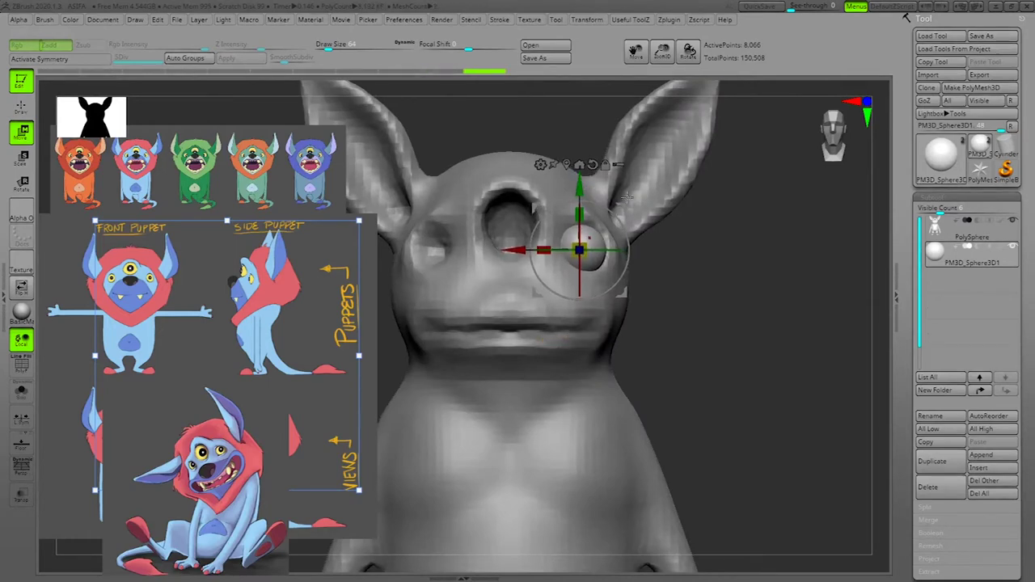
# Step: From the side view, push the eyeball back along the depth axis so it sits deeper in the socket
pyautogui.press('q')
pyautogui.keyDown('shift'); pyautogui.moveTo(781, 296); pyautogui.dragTo(786, 304); pyautogui.keyUp('shift')
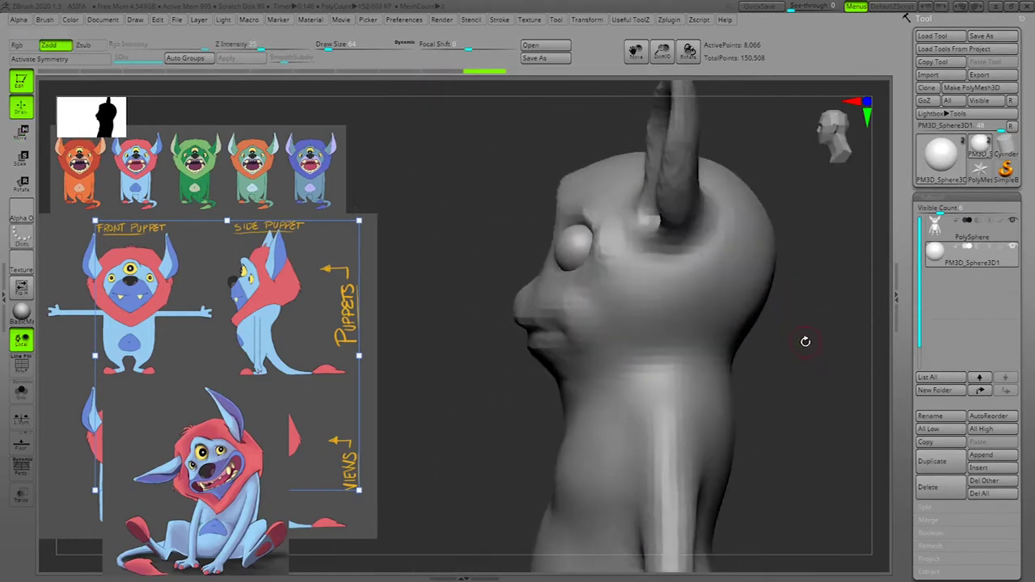
pyautogui.press('w')
pyautogui.moveTo(515, 254); pyautogui.dragTo(518, 257)
pyautogui.press('q')
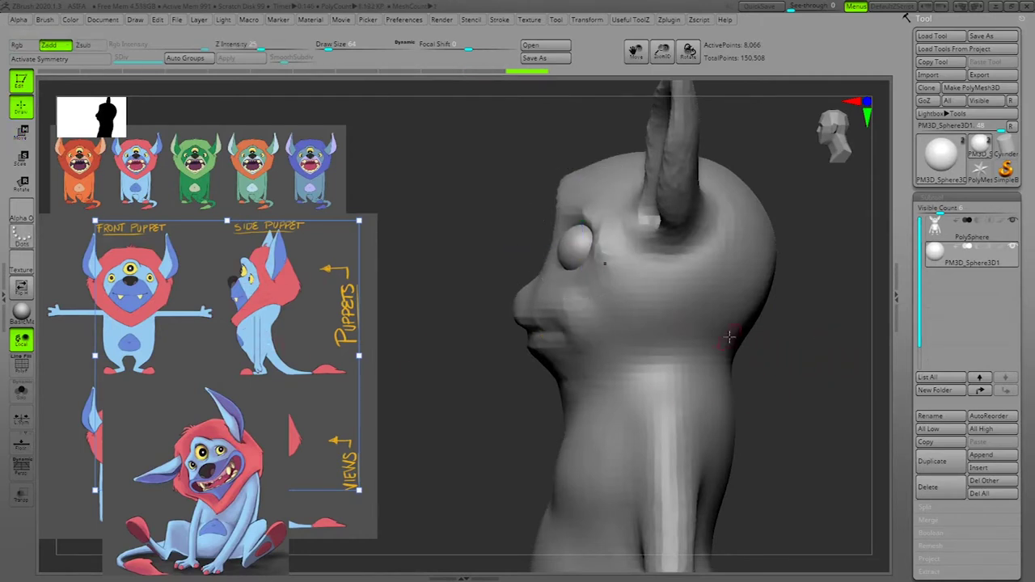
pyautogui.press('w')
pyautogui.moveTo(509, 253); pyautogui.dragTo(519, 258)
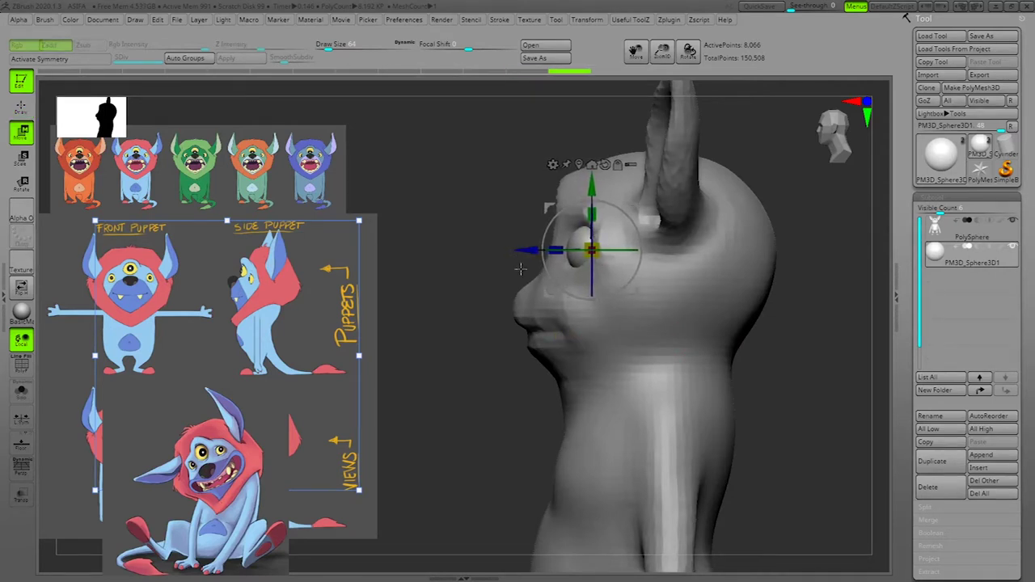
pyautogui.press('q')
pyautogui.moveTo(812, 348); pyautogui.dragTo(851, 355)
pyautogui.keyDown('shift'); pyautogui.moveTo(782, 352); pyautogui.dragTo(825, 358); pyautogui.keyUp('shift')
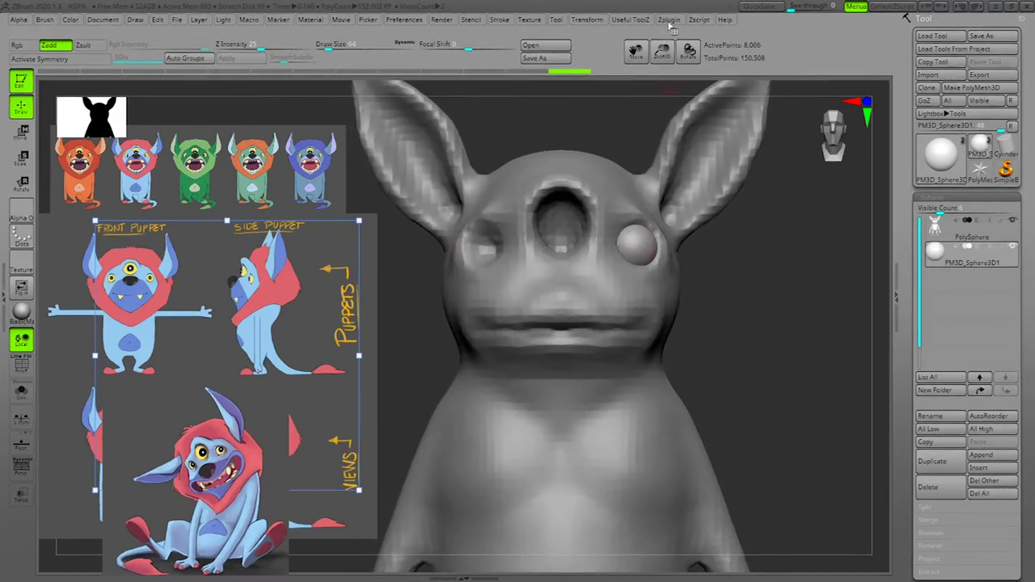
# Step: Mirror the eyeball across the X axis with SubTool Master, merging the copy into one SubTool
pyautogui.click(670, 21)
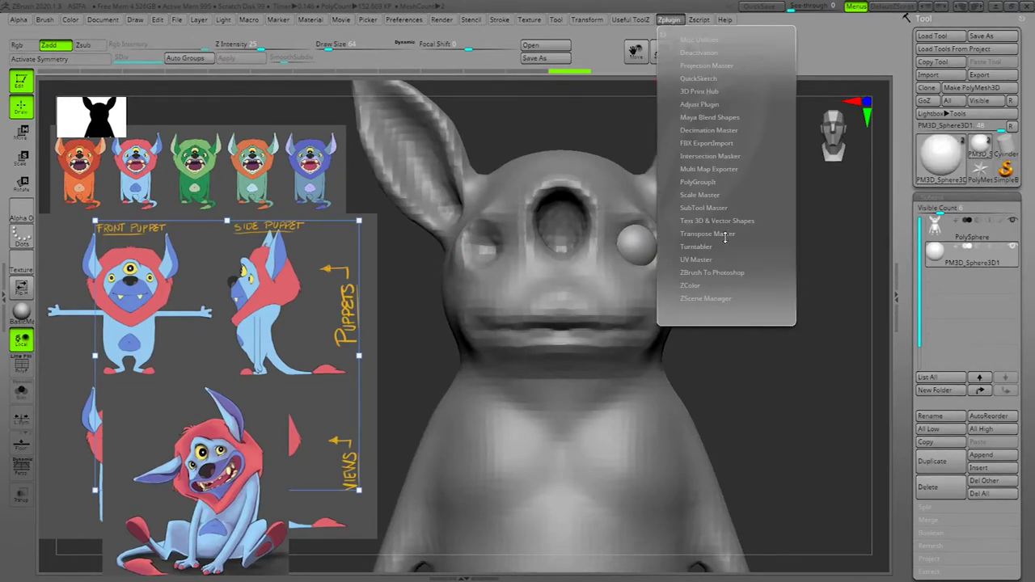
pyautogui.click(685, 207)
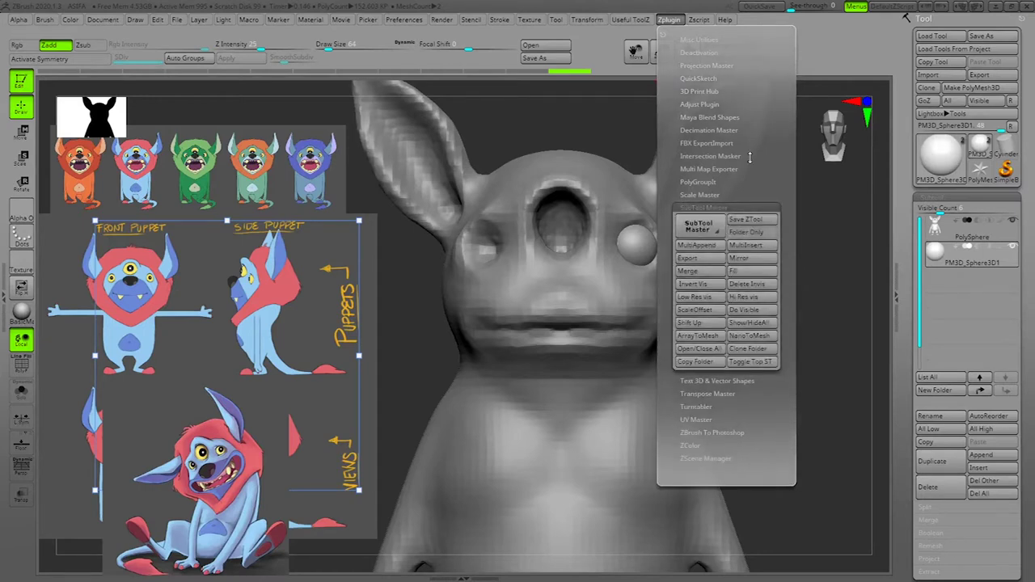
pyautogui.click(739, 258)
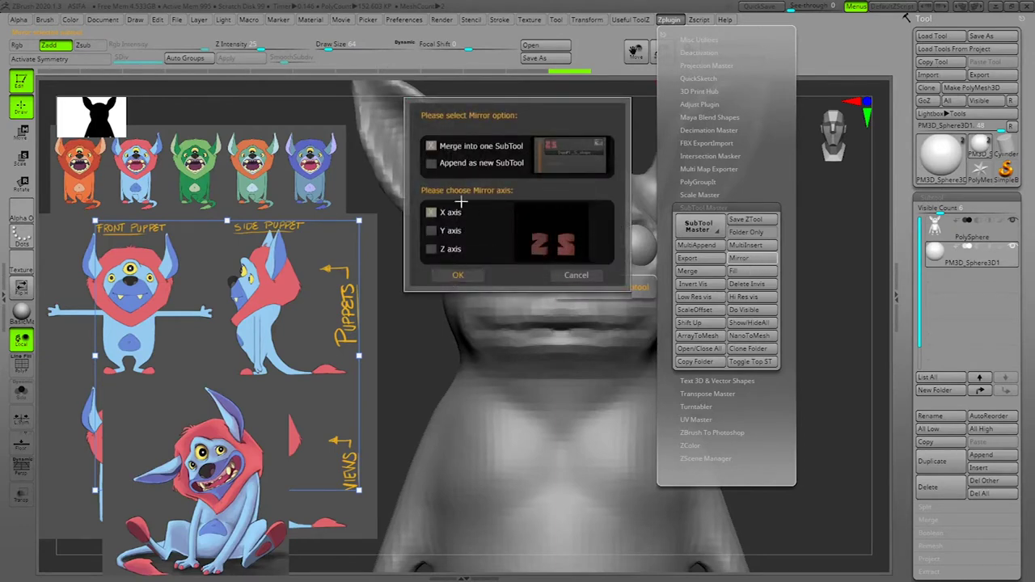
pyautogui.click(458, 277)
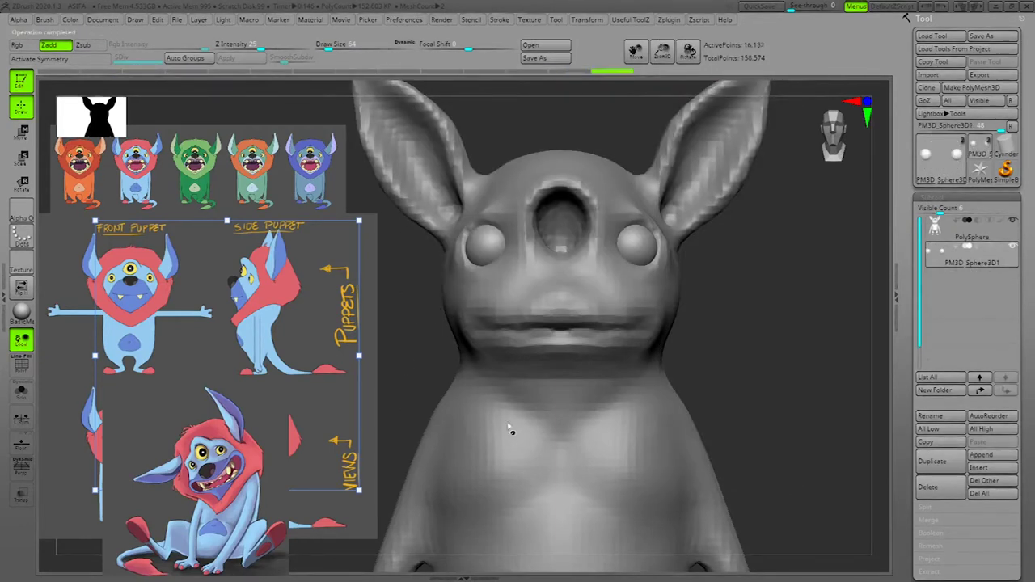
pyautogui.moveTo(739, 296); pyautogui.dragTo(797, 348)
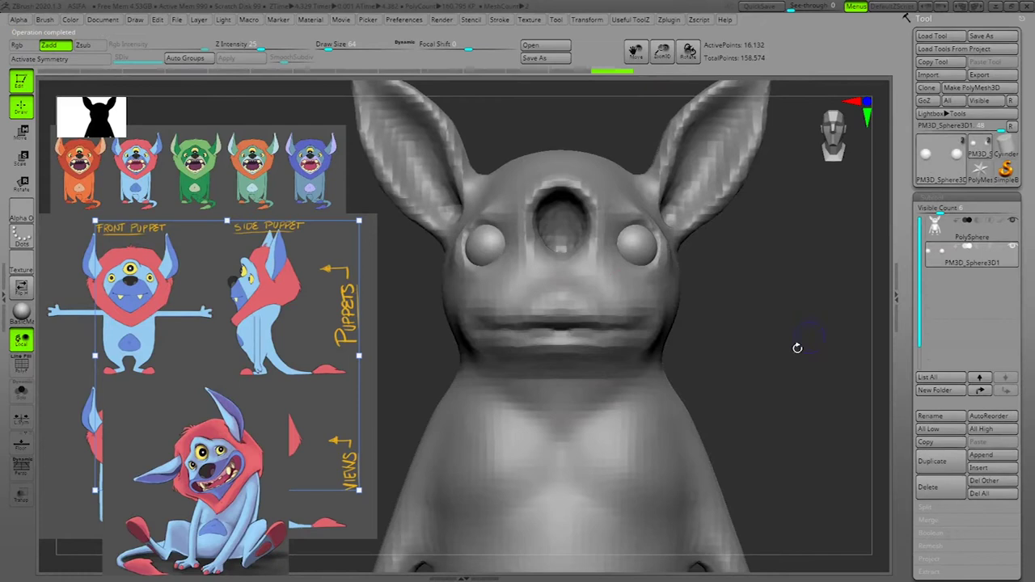
# Step: Rename the mirrored eye spheres' subtool as Eyeball
pyautogui.click(930, 415)
pyautogui.write('Eye')
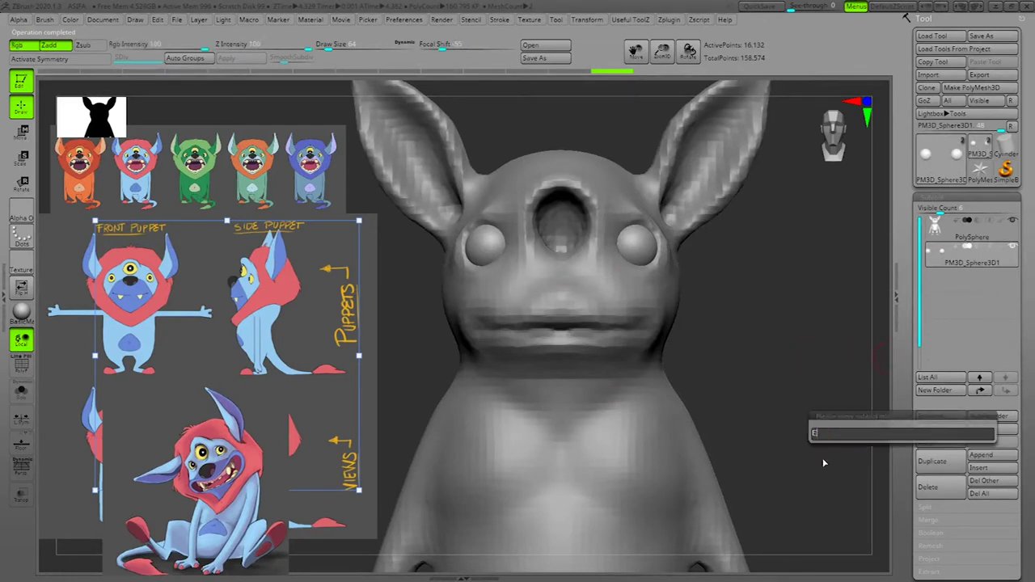
pyautogui.press('Return')
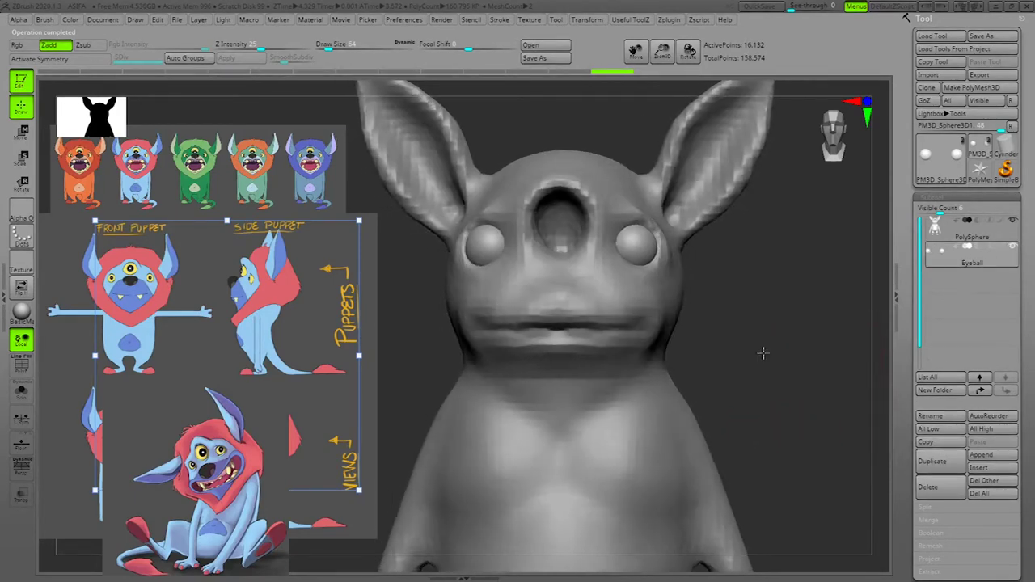
# Step: Select the creature's main mesh subtool and rename it as Body
pyautogui.click(942, 228)
pyautogui.click(930, 416)
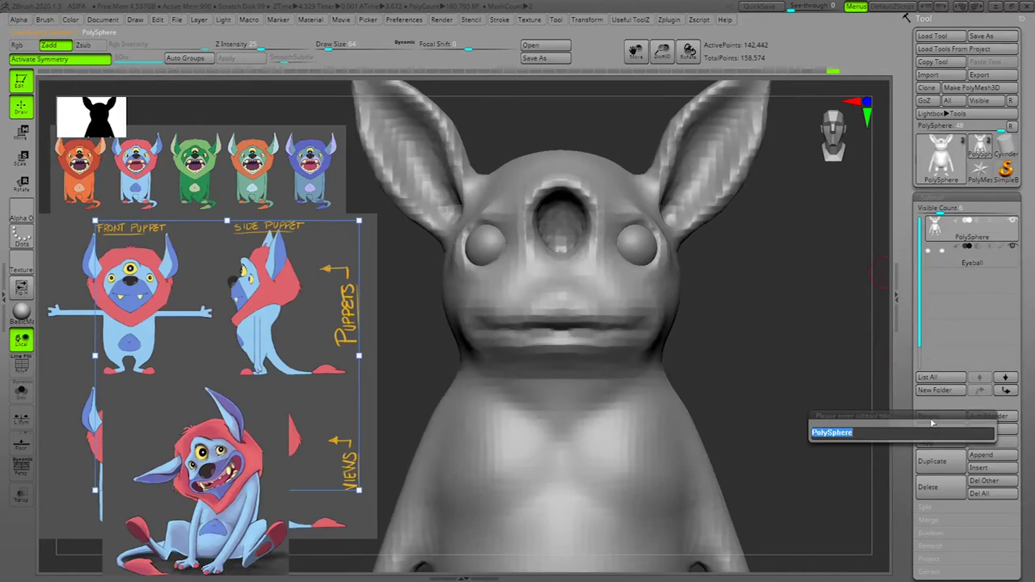
pyautogui.write('Be')
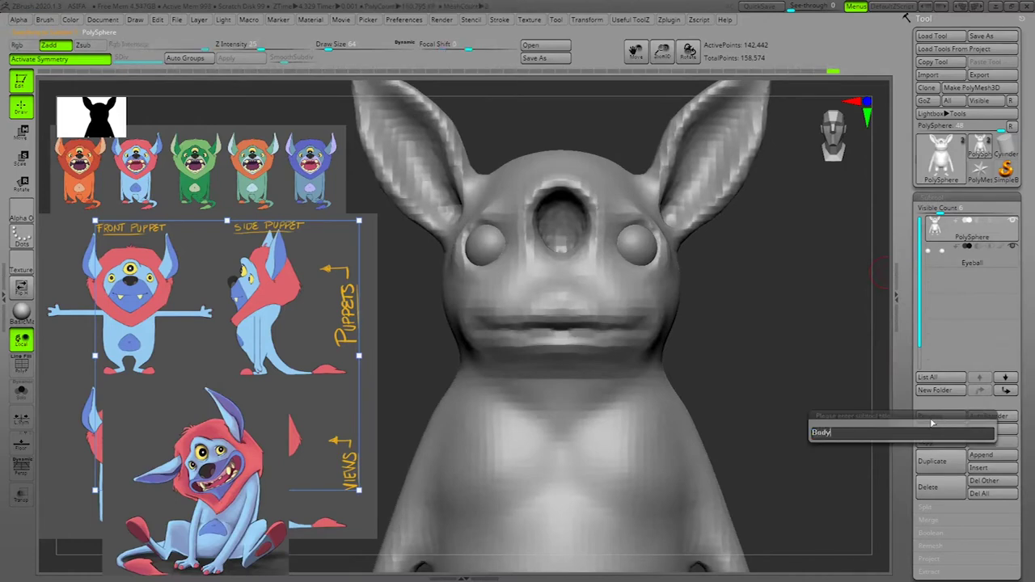
pyautogui.write('dy')
pyautogui.press('Return')
pyautogui.keyDown('alt'); pyautogui.moveTo(772, 386); pyautogui.dragTo(815, 383); pyautogui.keyUp('alt')
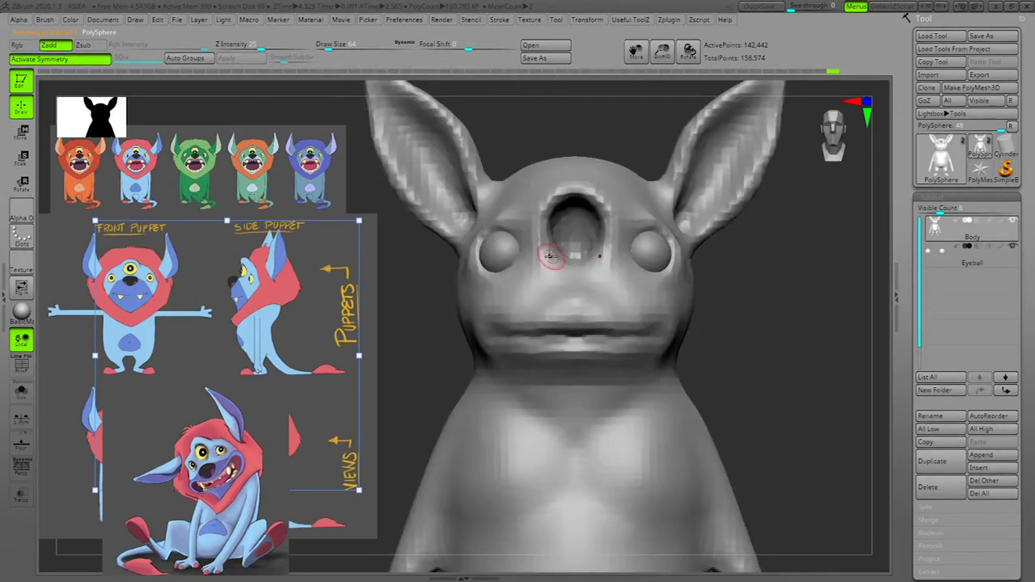
# Step: Append a Sphere3D subtool, then scale it down and centre it in the middle eye socket from the front
pyautogui.click(988, 457)
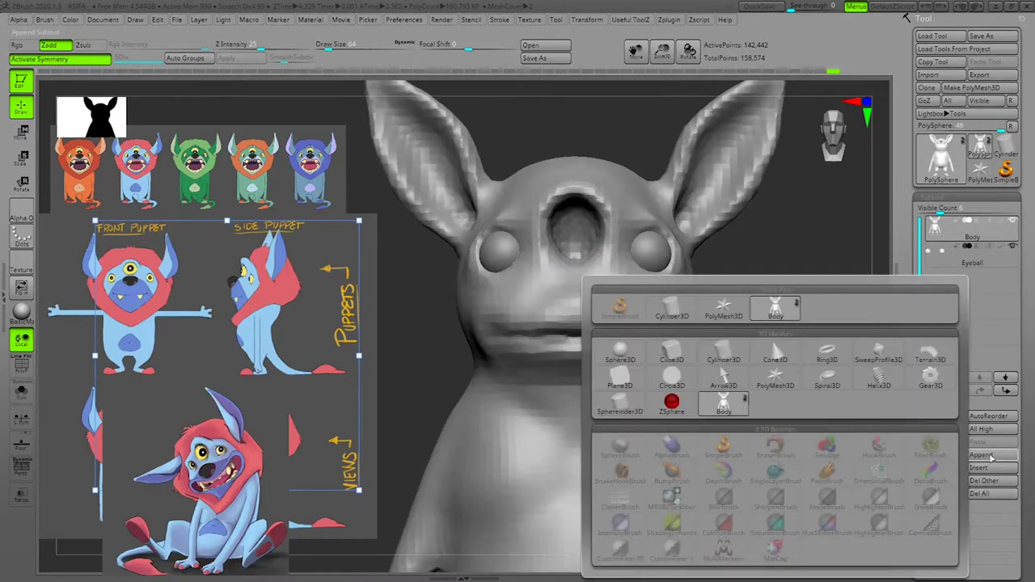
pyautogui.click(620, 354)
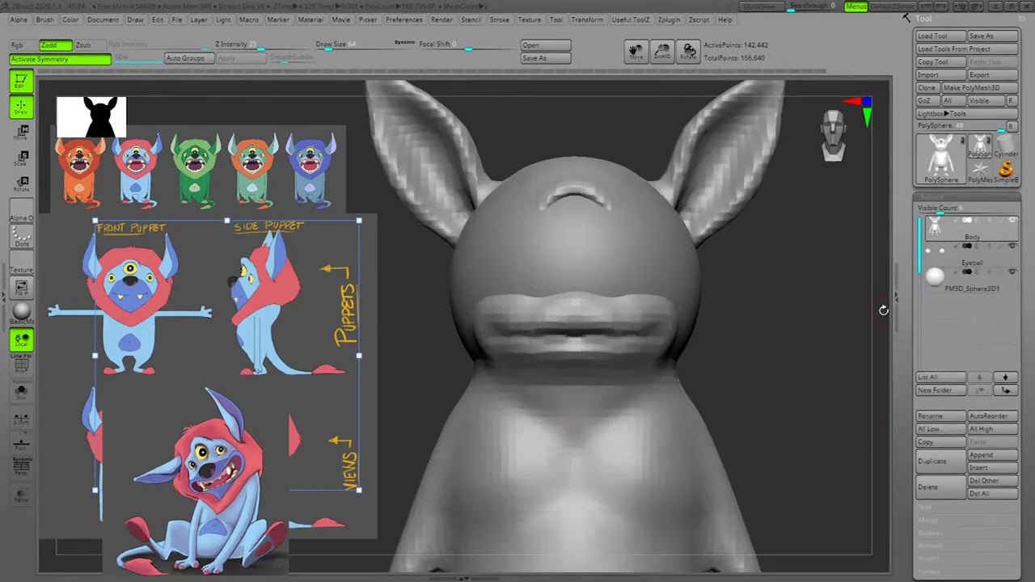
pyautogui.press('w')
pyautogui.moveTo(580, 282); pyautogui.dragTo(580, 293)
pyautogui.moveTo(801, 307); pyautogui.dragTo(762, 308)
pyautogui.moveTo(621, 245); pyautogui.dragTo(523, 206)
pyautogui.moveTo(477, 246); pyautogui.dragTo(477, 257)
pyautogui.moveTo(781, 278); pyautogui.dragTo(813, 284)
pyautogui.moveTo(478, 181); pyautogui.dragTo(477, 168)
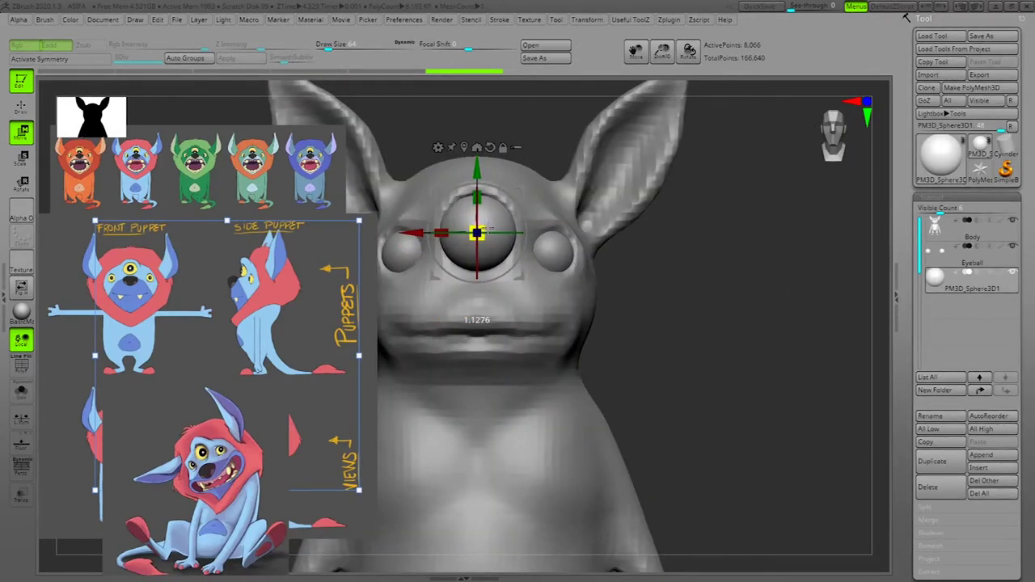
pyautogui.moveTo(486, 228); pyautogui.dragTo(487, 229)
pyautogui.keyDown('alt'); pyautogui.moveTo(698, 313); pyautogui.dragTo(747, 321); pyautogui.keyUp('alt')
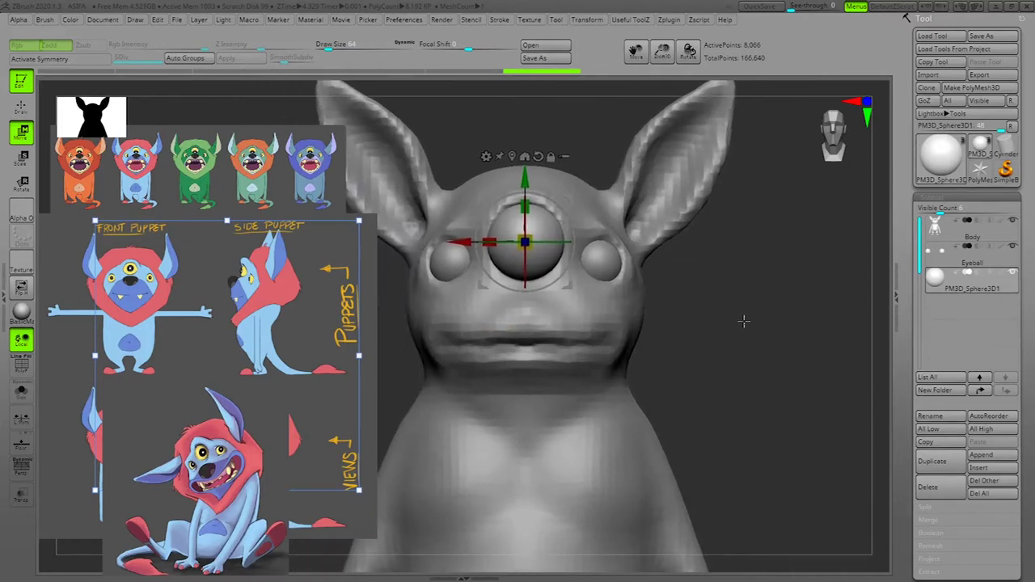
# Step: From the side, push the middle sphere back along the depth axis so it sits inside its socket
pyautogui.press('q')
pyautogui.moveTo(738, 329); pyautogui.dragTo(779, 332)
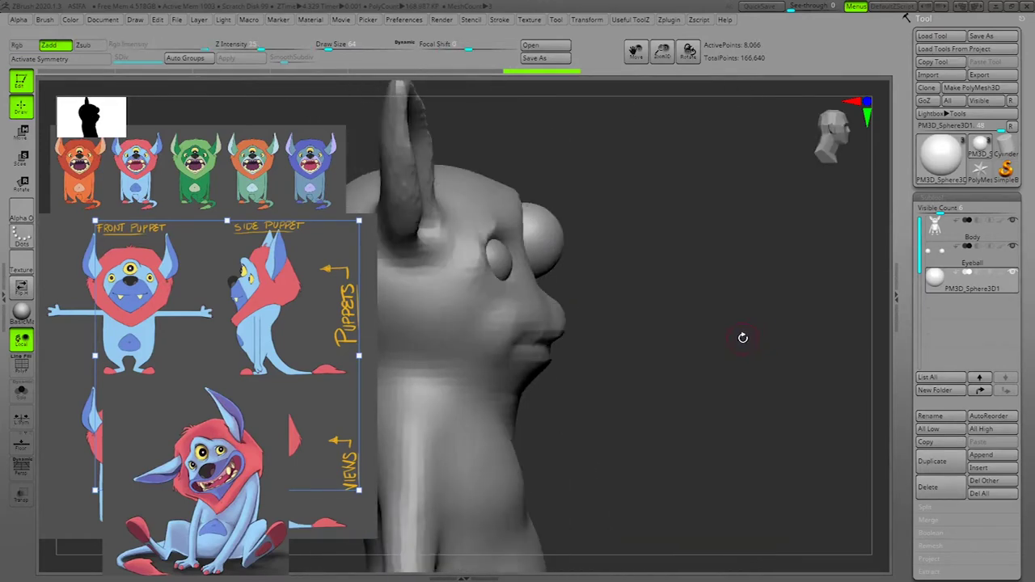
pyautogui.press('w')
pyautogui.moveTo(592, 243); pyautogui.dragTo(572, 244)
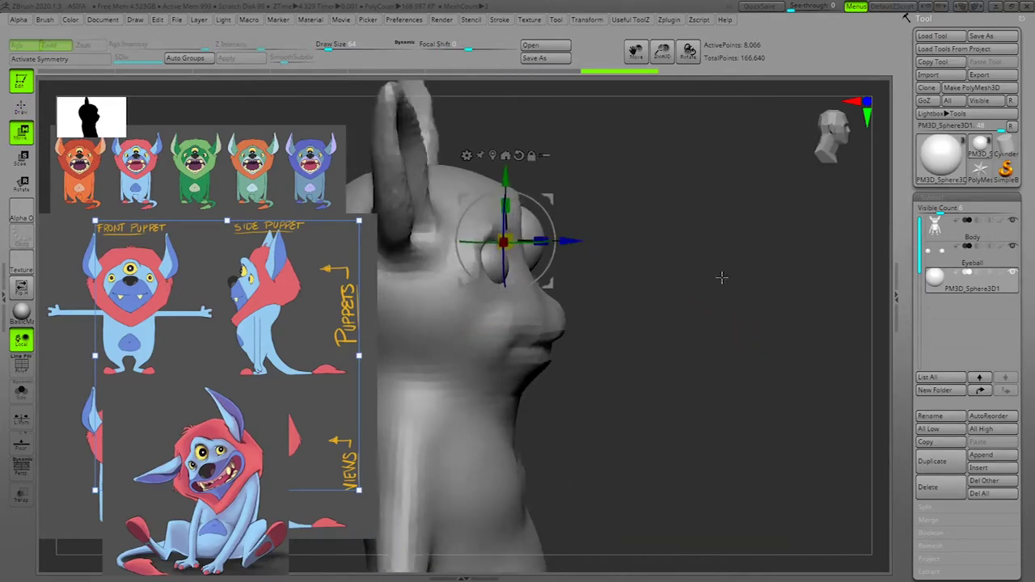
pyautogui.keyDown('shift'); pyautogui.moveTo(730, 275); pyautogui.dragTo(699, 277); pyautogui.keyUp('shift')
pyautogui.moveTo(439, 244); pyautogui.dragTo(442, 246)
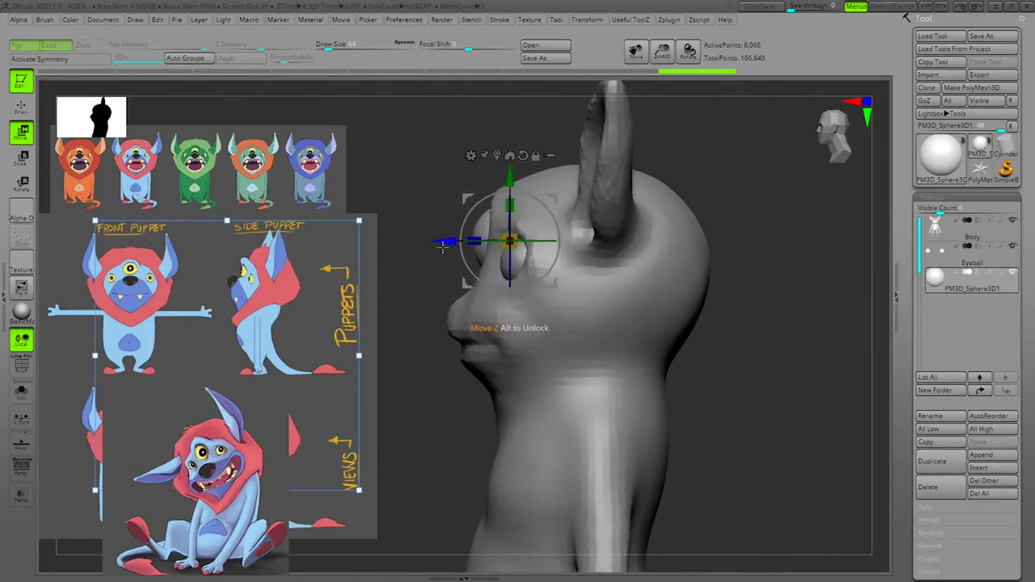
pyautogui.moveTo(813, 332)
pyautogui.mouseDown()
pyautogui.moveTo(839, 348)
pyautogui.moveTo(802, 347)
pyautogui.moveTo(818, 356)
pyautogui.mouseUp()
pyautogui.press('q')
pyautogui.moveTo(818, 355); pyautogui.dragTo(776, 368)
pyautogui.moveTo(725, 292); pyautogui.dragTo(764, 321)
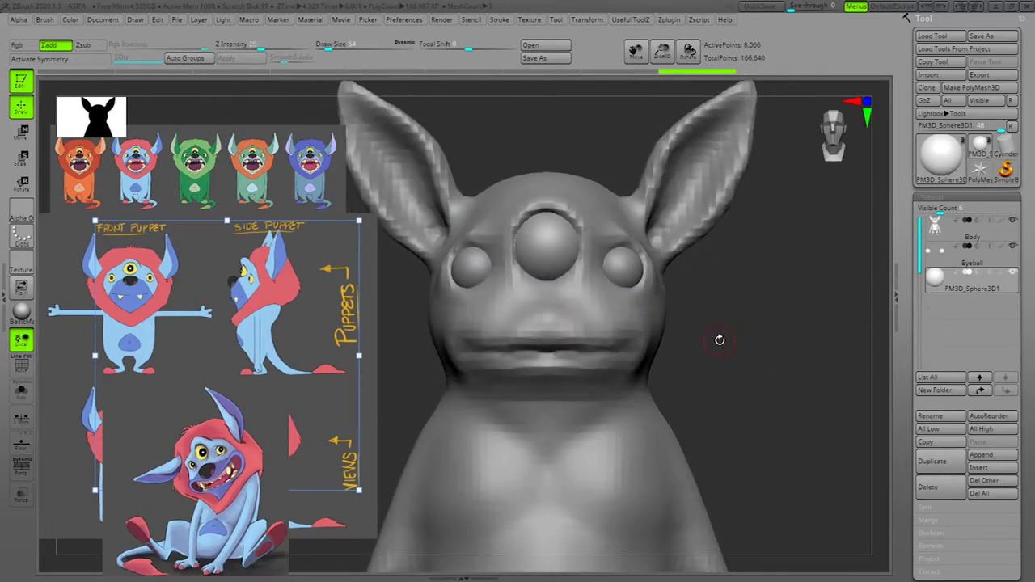
# Step: Rename the new sphere's subtool as Middle_Eyeball
pyautogui.click(946, 417)
pyautogui.write('Middle_Eyeball')
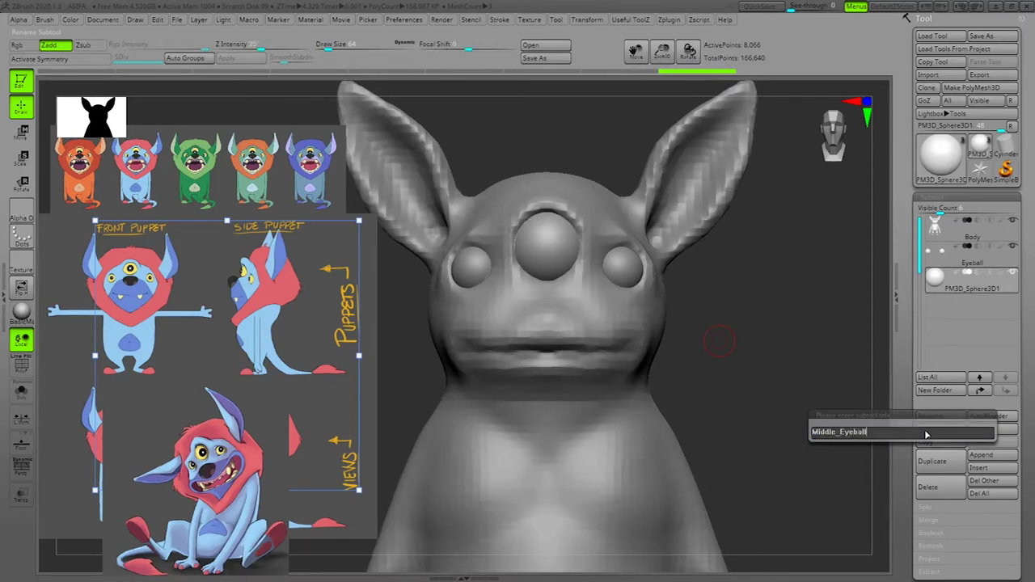
pyautogui.press('Return')
# Step: Make the Body subtool active and frame the creature's head from the front
pyautogui.keyDown('shift'); pyautogui.moveTo(826, 326); pyautogui.dragTo(746, 340); pyautogui.keyUp('shift')
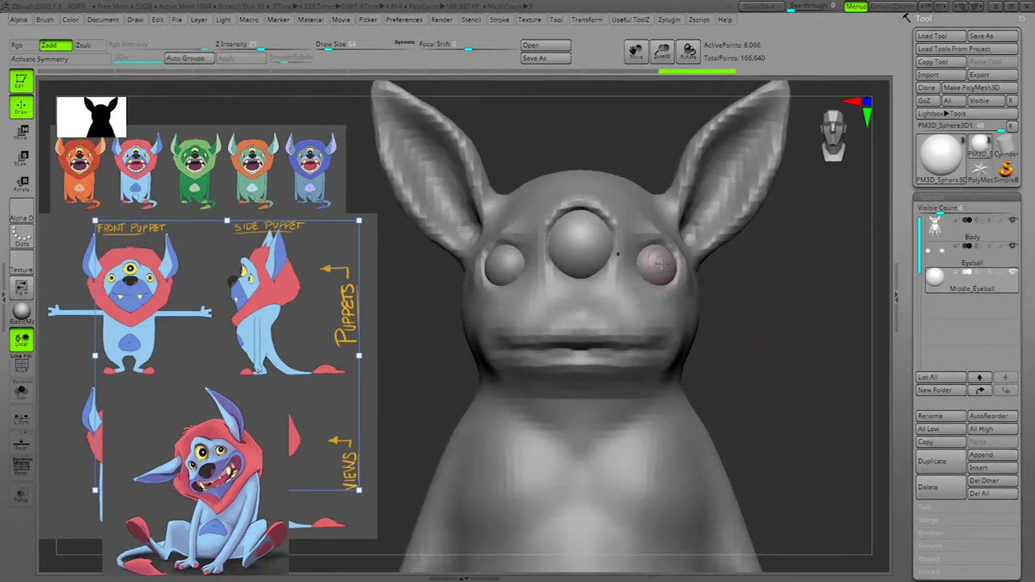
pyautogui.moveTo(772, 285)
pyautogui.mouseDown()
pyautogui.moveTo(773, 342)
pyautogui.moveTo(786, 304)
pyautogui.mouseUp()
pyautogui.moveTo(801, 340); pyautogui.dragTo(762, 351)
pyautogui.moveTo(811, 378); pyautogui.dragTo(752, 376)
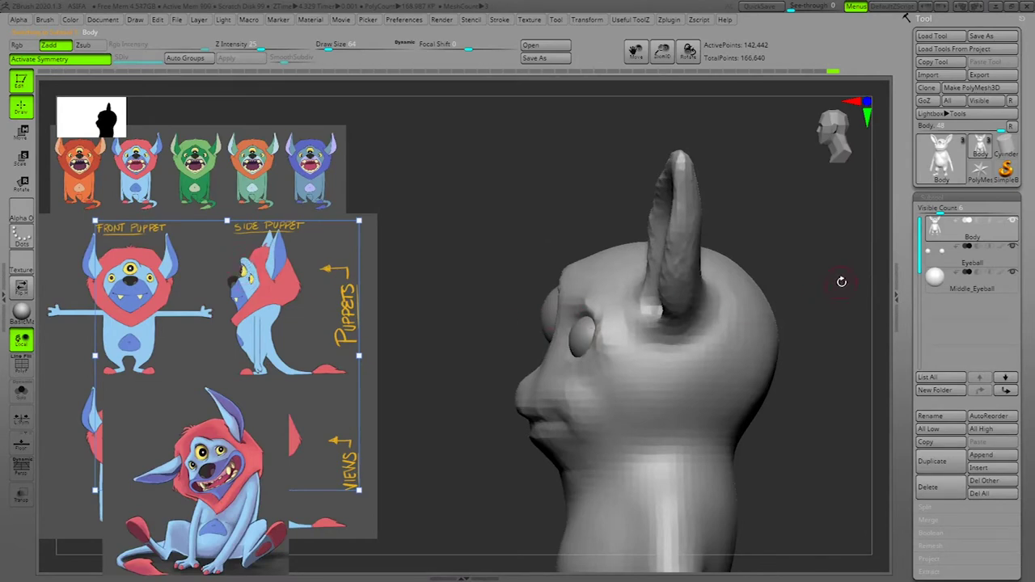
pyautogui.keyDown('shift'); pyautogui.moveTo(840, 281); pyautogui.dragTo(858, 286); pyautogui.keyUp('shift')
pyautogui.keyDown('alt'); pyautogui.moveTo(801, 376); pyautogui.dragTo(820, 405); pyautogui.keyUp('alt')
# Step: Choose the ClayBuildup brush and build up the brow ridge above the middle eye
pyautogui.press('space')
pyautogui.click(750, 73)
pyautogui.press('space')
pyautogui.moveTo(603, 307); pyautogui.dragTo(608, 306)
pyautogui.press('space')
pyautogui.click(566, 74)
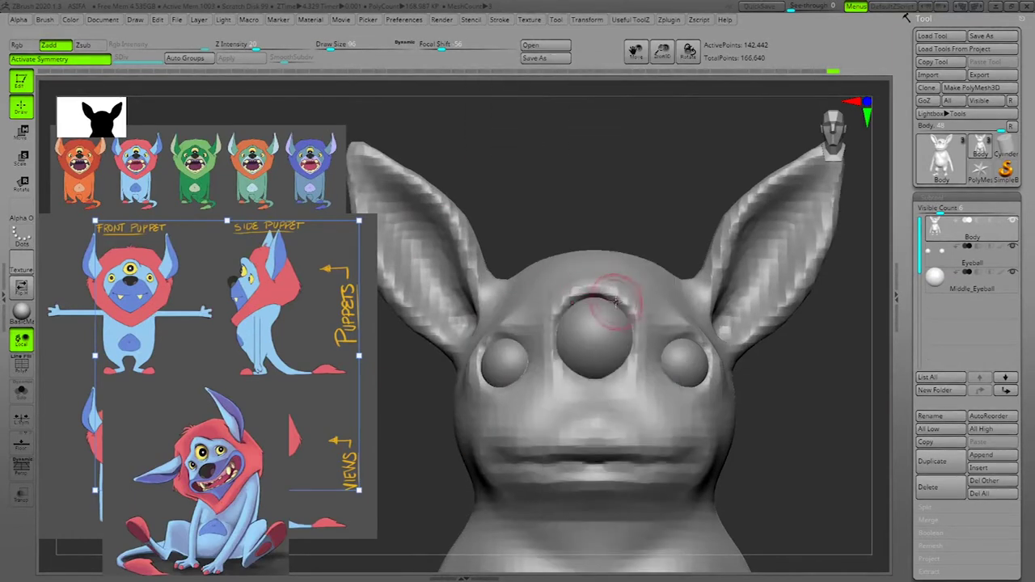
pyautogui.press('b')
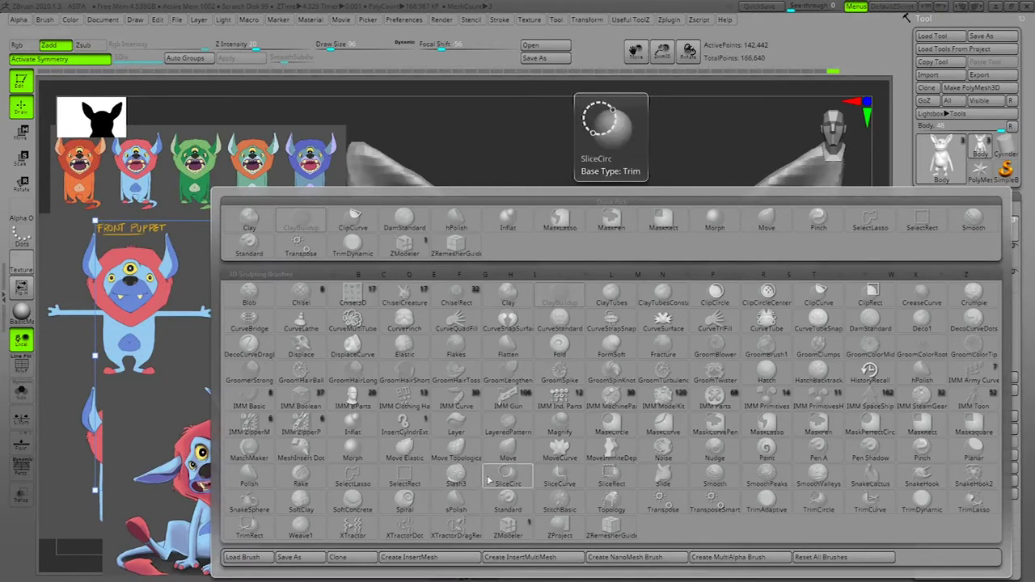
pyautogui.press('c')
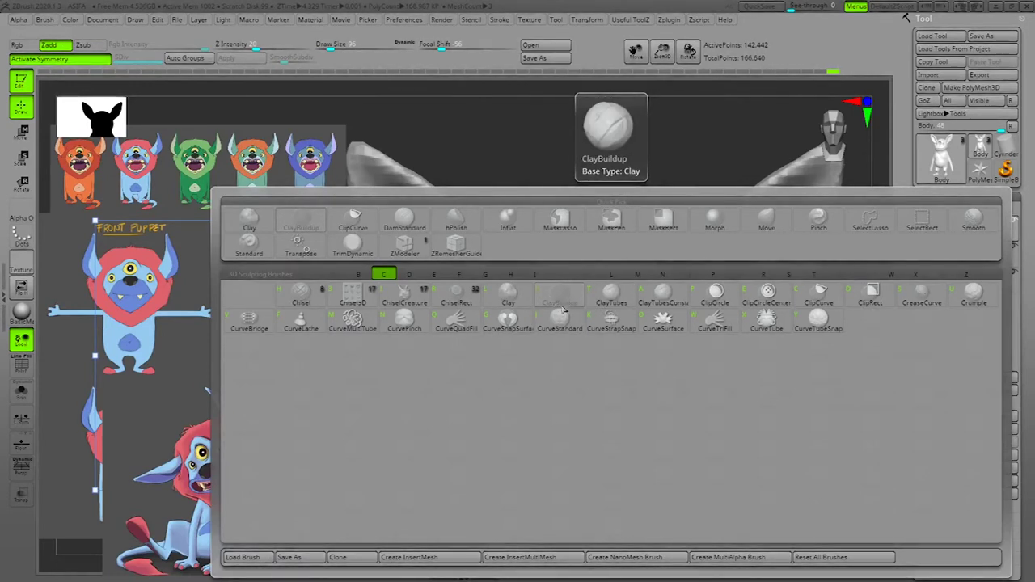
pyautogui.click(564, 310)
pyautogui.moveTo(681, 177); pyautogui.dragTo(786, 298)
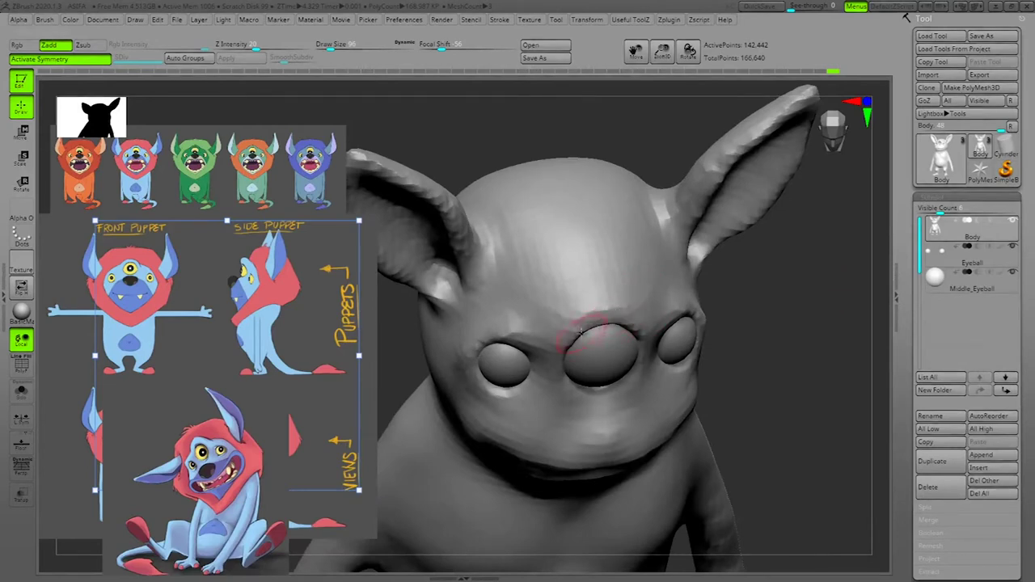
pyautogui.moveTo(584, 318)
pyautogui.mouseDown()
pyautogui.moveTo(617, 312)
pyautogui.moveTo(635, 323)
pyautogui.mouseUp()
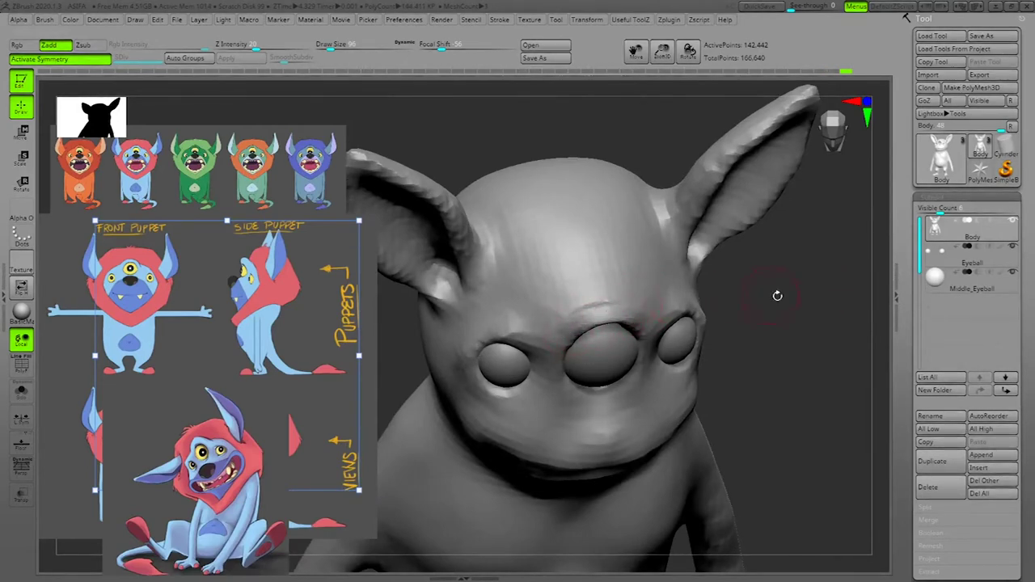
# Step: Show the polyframe on the Body and remesh it with DynaMesh to even out the stretched socket polygons
pyautogui.moveTo(777, 296); pyautogui.dragTo(643, 275)
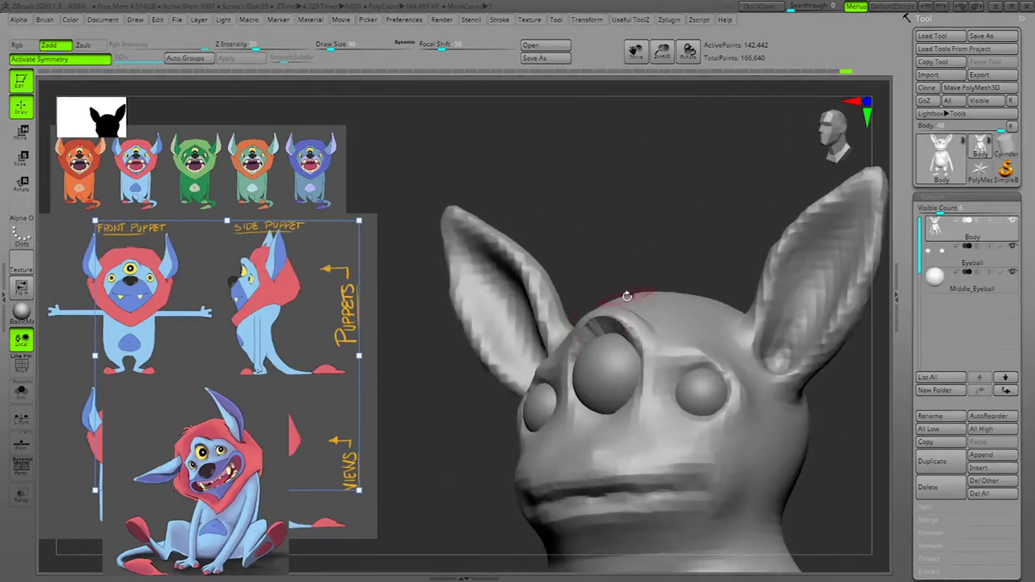
pyautogui.moveTo(600, 325); pyautogui.dragTo(600, 327)
pyautogui.hotkey('shift', 'f')
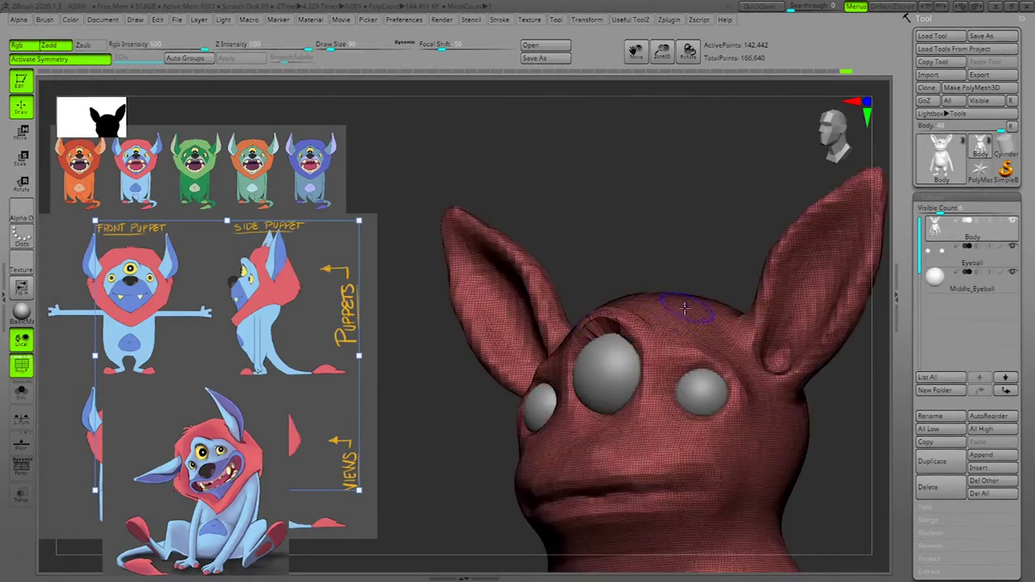
pyautogui.keyDown('alt'); pyautogui.moveTo(668, 247); pyautogui.dragTo(690, 197); pyautogui.keyUp('alt')
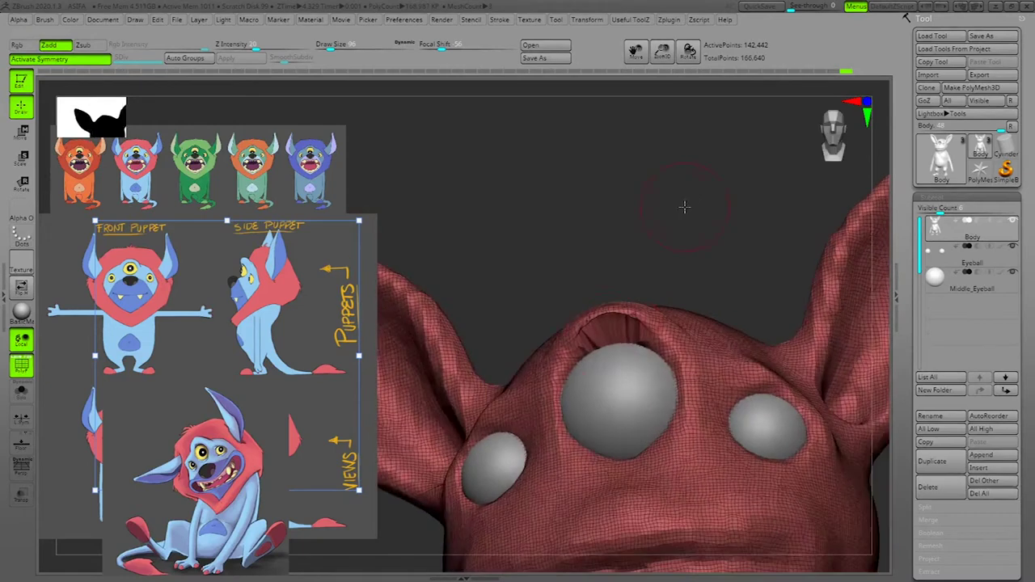
pyautogui.moveTo(671, 245)
pyautogui.mouseDown()
pyautogui.moveTo(697, 248)
pyautogui.moveTo(730, 203)
pyautogui.mouseUp()
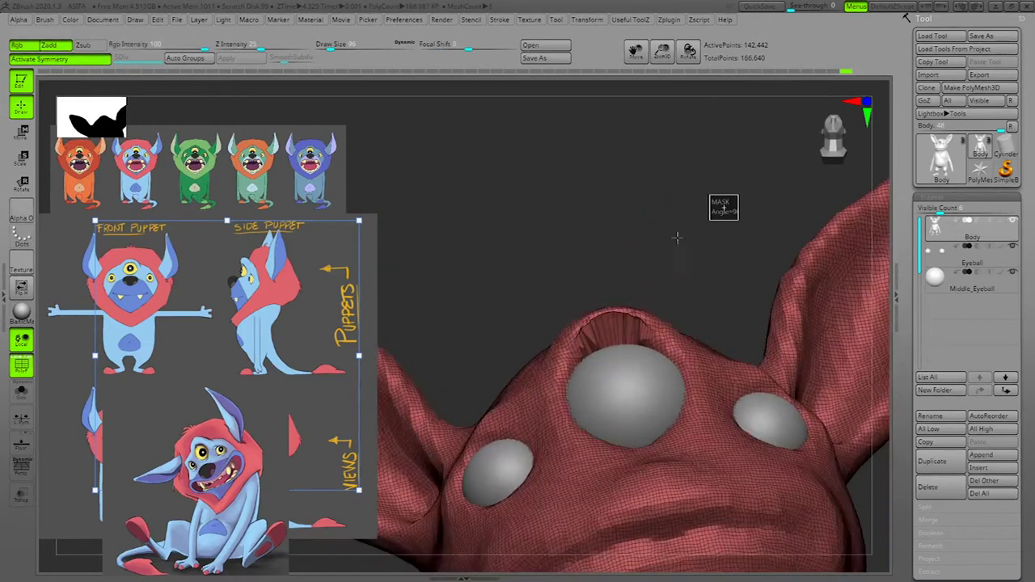
pyautogui.moveTo(649, 250); pyautogui.dragTo(703, 225)
# Step: Examine the thin brow wall above the middle eye socket from several angles
pyautogui.press('space')
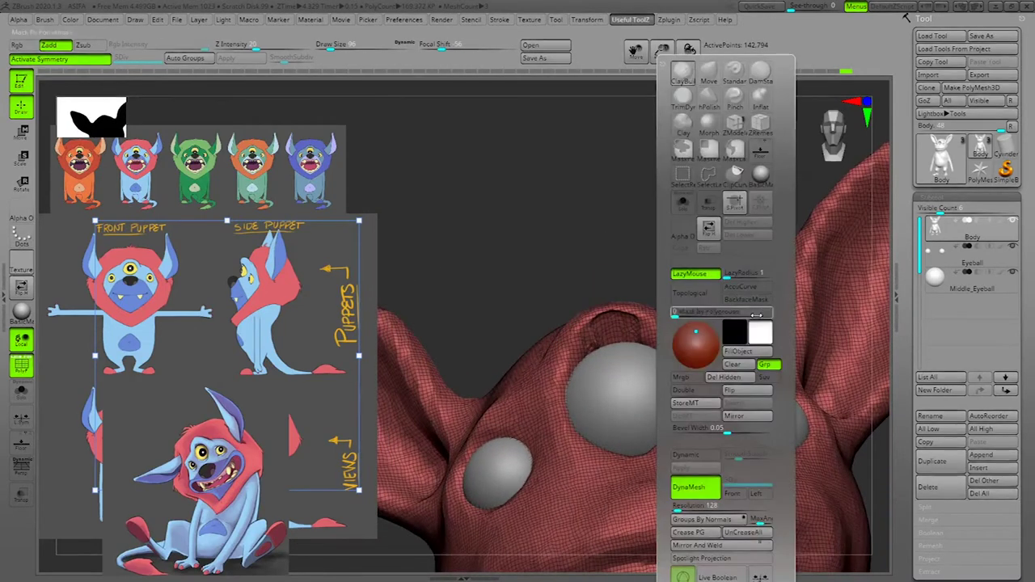
pyautogui.moveTo(647, 257)
pyautogui.mouseDown()
pyautogui.moveTo(658, 245)
pyautogui.moveTo(600, 315)
pyautogui.moveTo(615, 308)
pyautogui.mouseUp()
pyautogui.moveTo(857, 358); pyautogui.dragTo(871, 355)
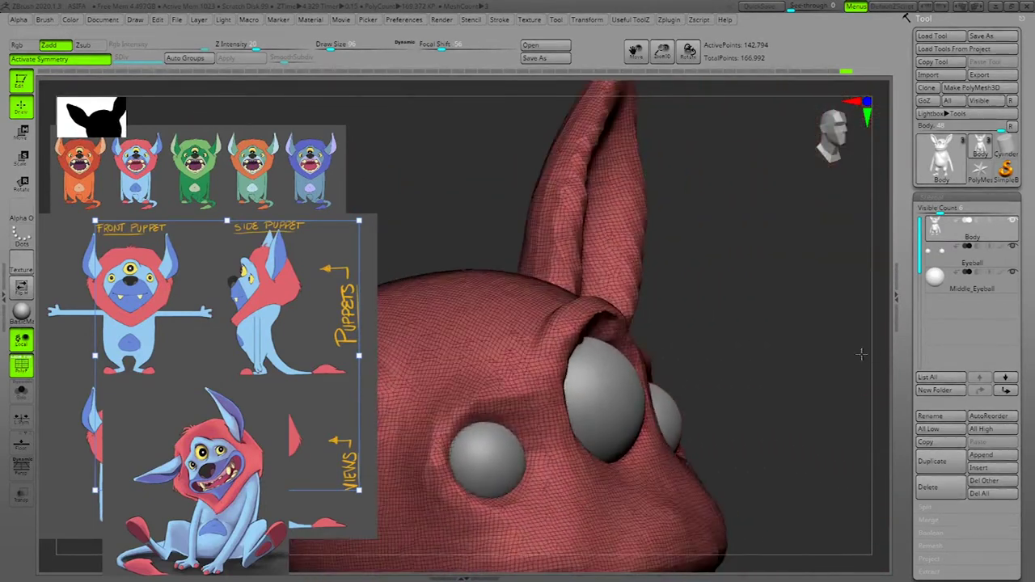
pyautogui.moveTo(731, 324); pyautogui.dragTo(804, 347)
pyautogui.moveTo(660, 219); pyautogui.dragTo(830, 333)
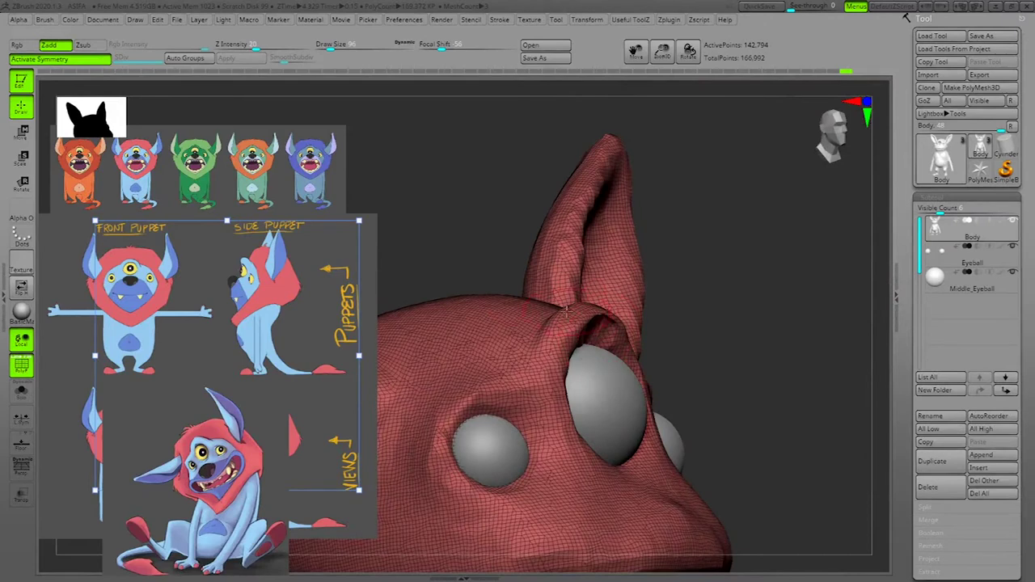
pyautogui.moveTo(702, 298); pyautogui.dragTo(653, 310)
pyautogui.moveTo(752, 340); pyautogui.dragTo(734, 280)
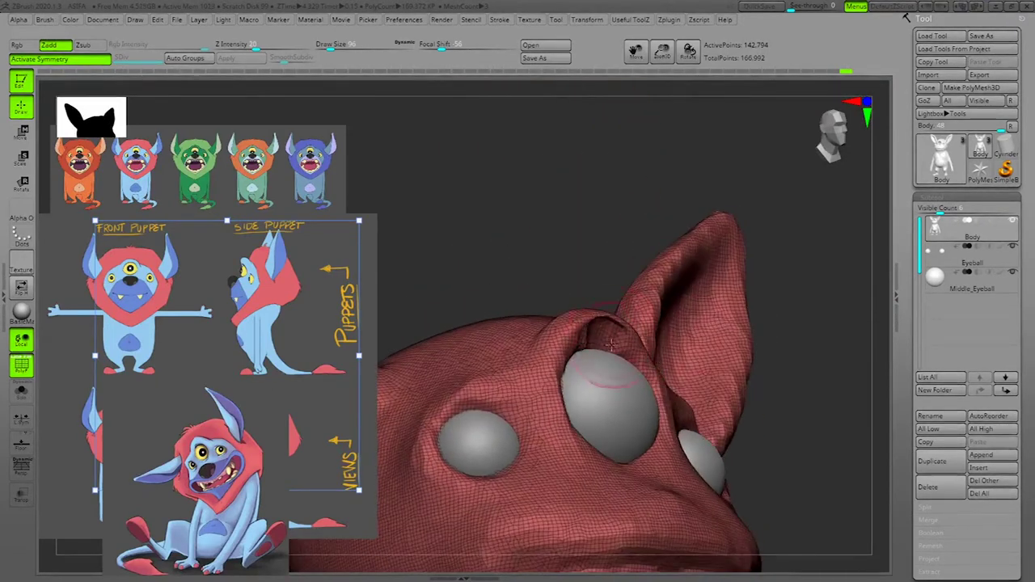
pyautogui.moveTo(834, 352); pyautogui.dragTo(813, 353)
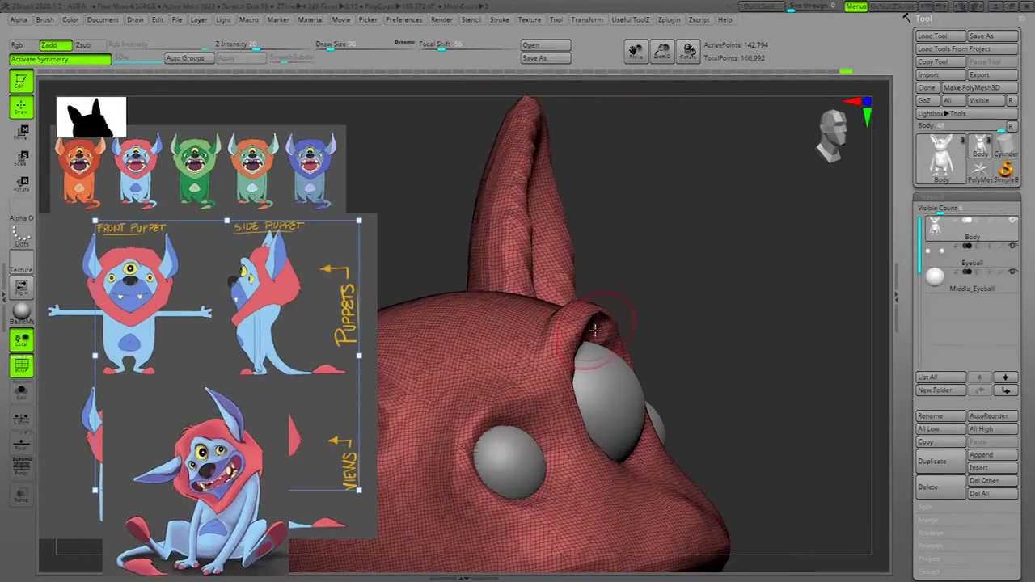
pyautogui.moveTo(764, 329); pyautogui.dragTo(573, 223)
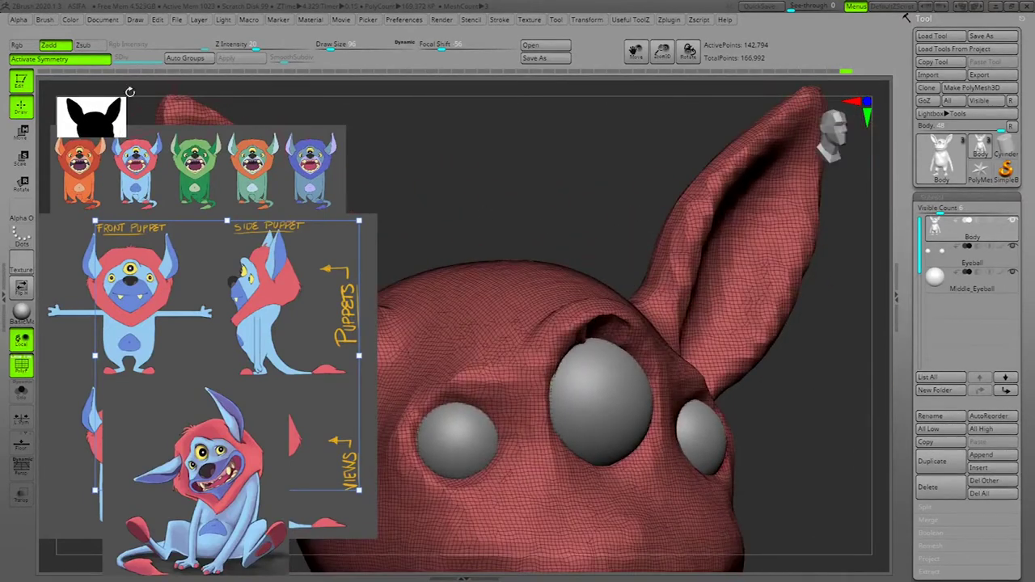
# Step: Enable BackfaceMask in the ClayBuildup brush's auto-masking settings
pyautogui.click(45, 20)
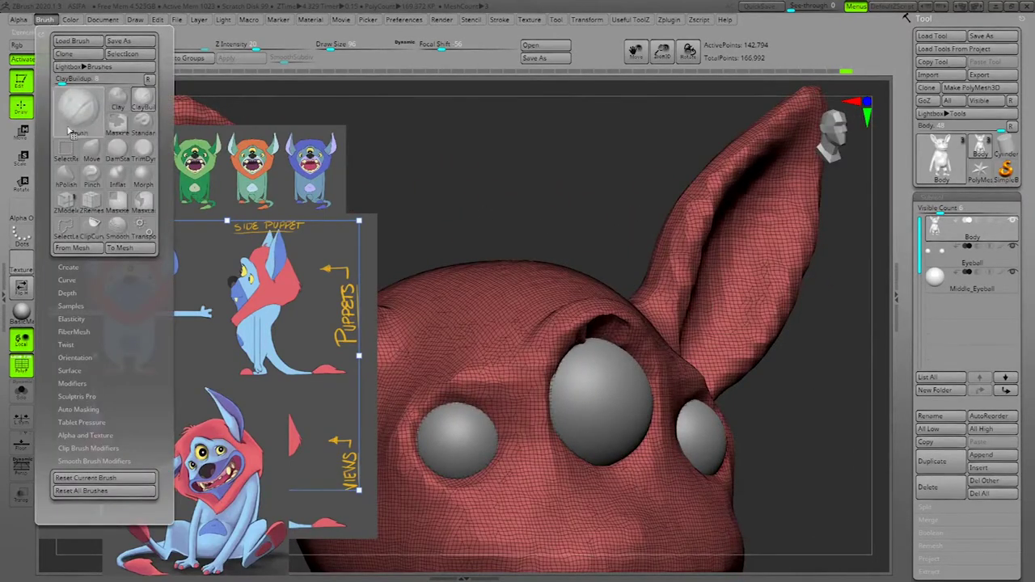
pyautogui.click(82, 383)
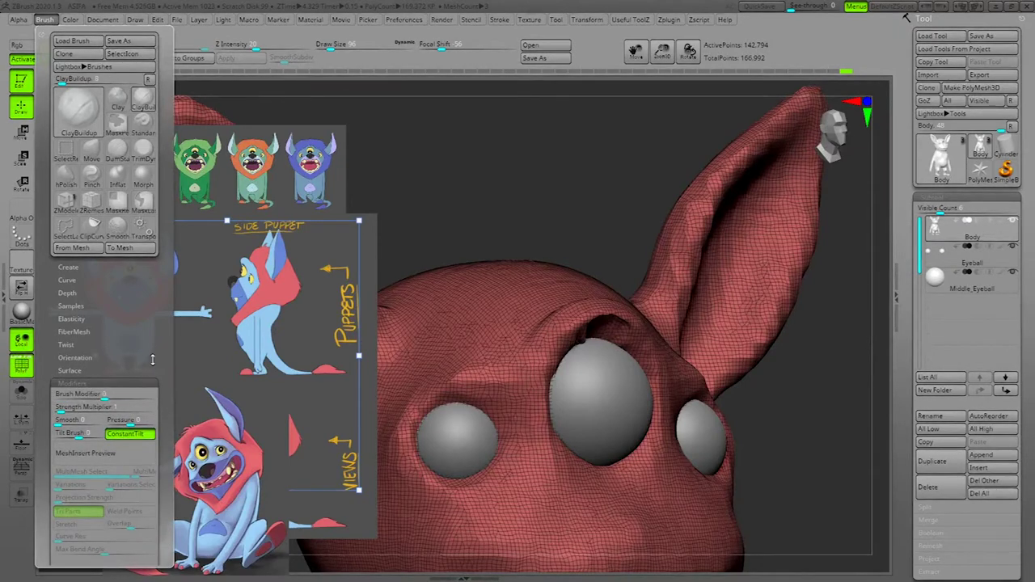
pyautogui.click(72, 369)
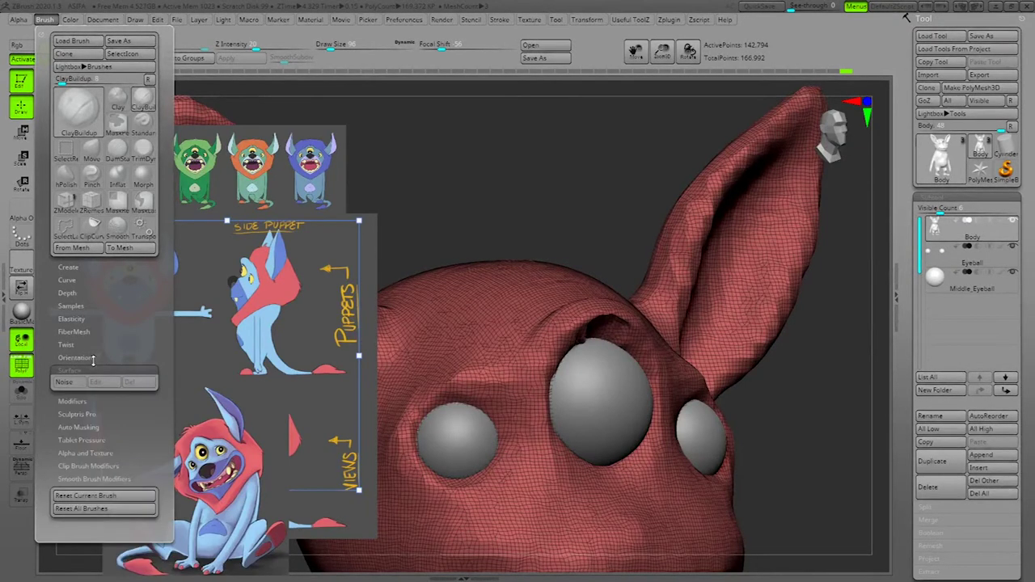
pyautogui.click(79, 345)
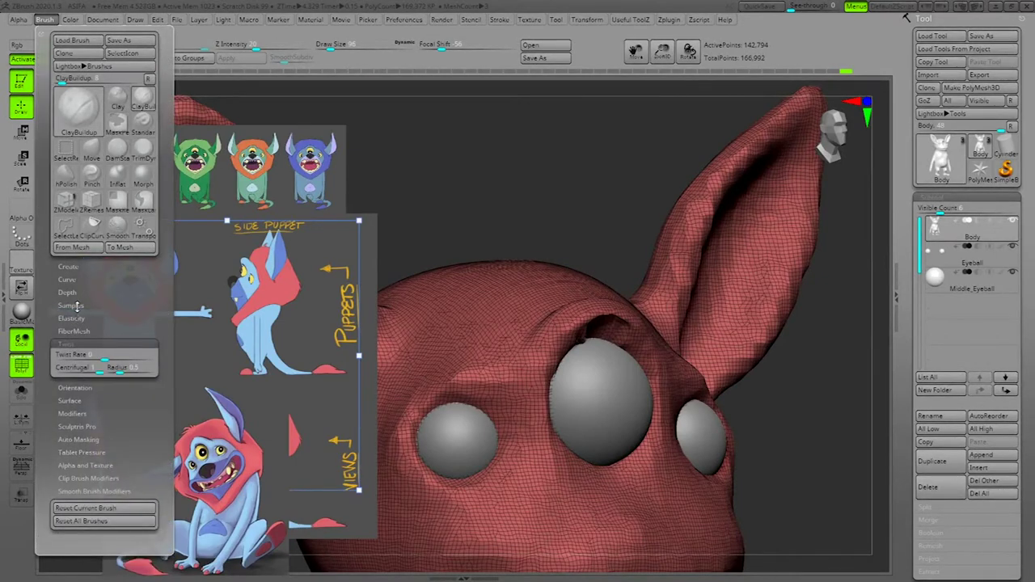
pyautogui.click(72, 305)
pyautogui.click(73, 294)
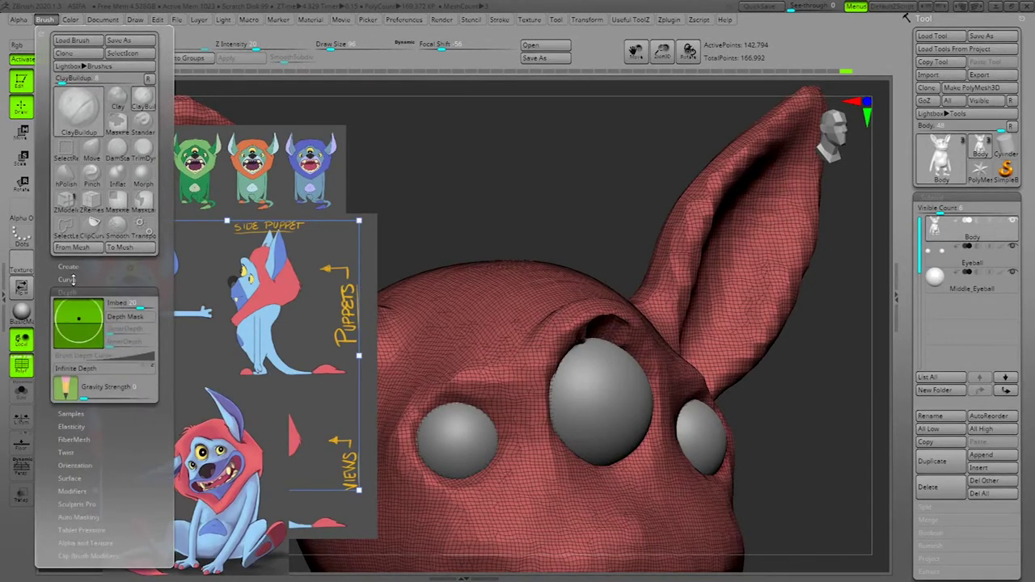
pyautogui.click(73, 281)
pyautogui.moveTo(110, 465); pyautogui.dragTo(113, 437)
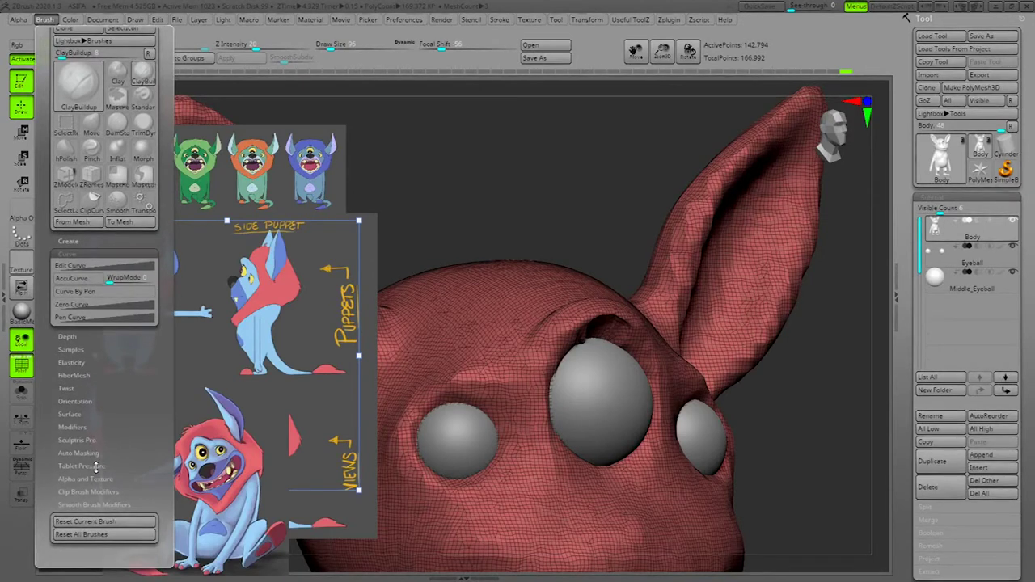
pyautogui.click(94, 453)
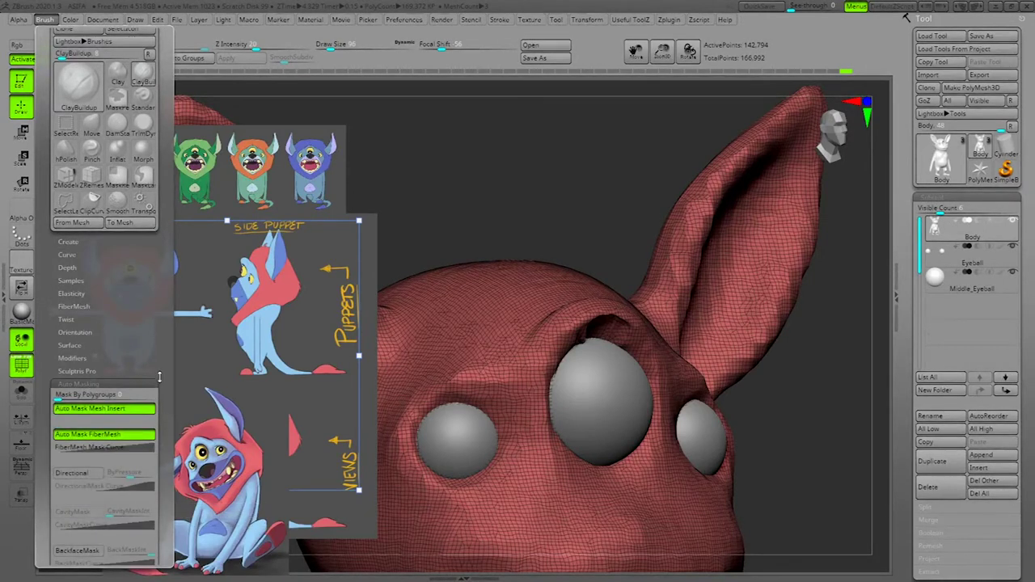
pyautogui.moveTo(162, 346)
pyautogui.mouseDown()
pyautogui.moveTo(139, 136)
pyautogui.moveTo(130, 237)
pyautogui.mouseUp()
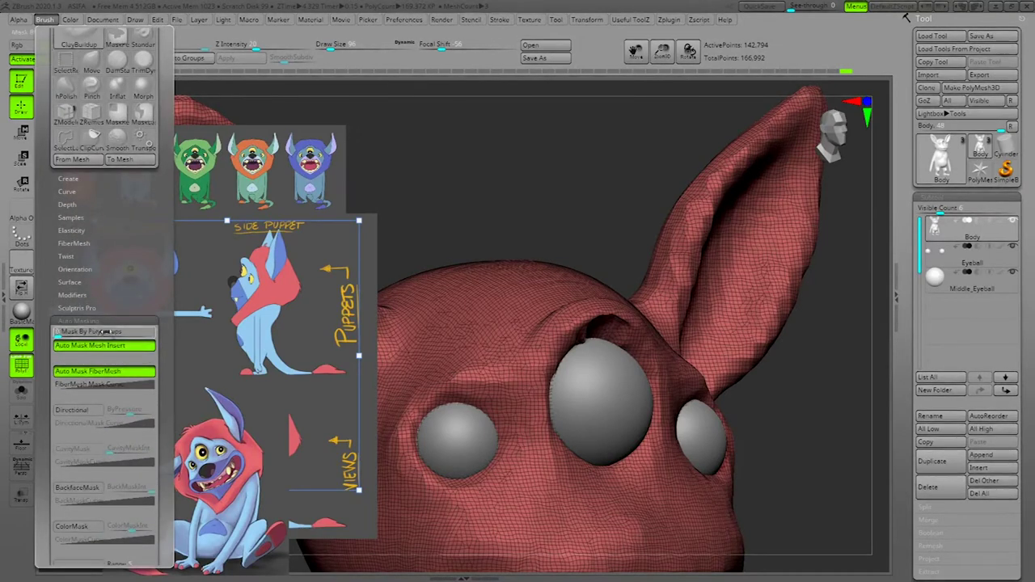
pyautogui.click(78, 488)
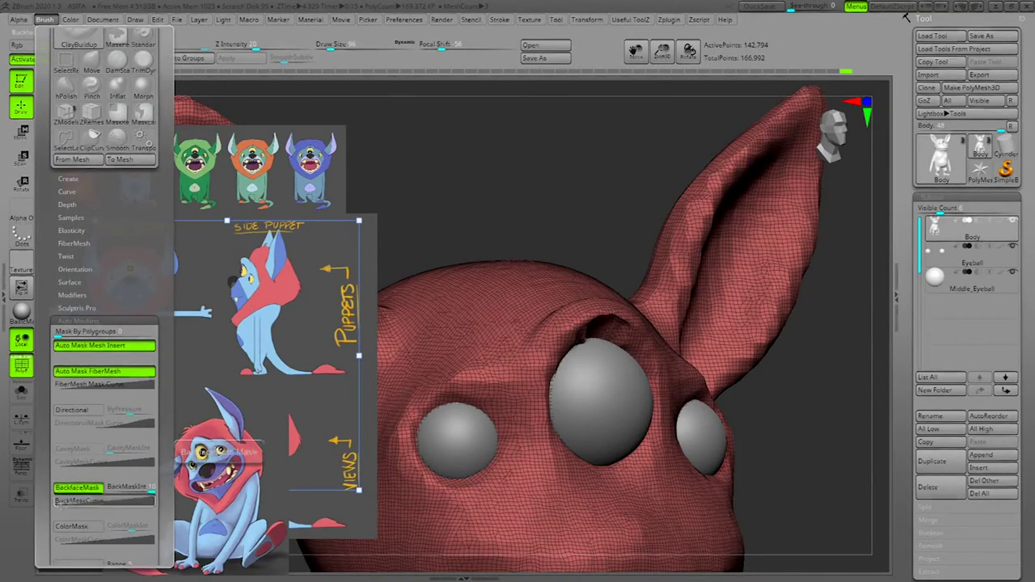
# Step: Thicken the brow ridge above the middle eye with the ClayBuildup brush
pyautogui.moveTo(623, 186); pyautogui.dragTo(566, 137)
pyautogui.press('space')
pyautogui.click(618, 337)
pyautogui.moveTo(618, 338); pyautogui.dragTo(614, 338)
pyautogui.moveTo(684, 296); pyautogui.dragTo(738, 301)
pyautogui.moveTo(592, 343)
pyautogui.mouseDown()
pyautogui.moveTo(603, 325)
pyautogui.moveTo(621, 333)
pyautogui.mouseUp()
pyautogui.moveTo(695, 273)
pyautogui.mouseDown()
pyautogui.moveTo(718, 289)
pyautogui.moveTo(708, 279)
pyautogui.mouseUp()
pyautogui.moveTo(705, 356); pyautogui.dragTo(595, 344)
pyautogui.moveTo(857, 353); pyautogui.dragTo(769, 395)
# Step: Hide the polyframe and smooth the brow ridge above the middle eye
pyautogui.hotkey('shift', 'f')
pyautogui.keyDown('alt'); pyautogui.moveTo(691, 204); pyautogui.dragTo(535, 373); pyautogui.keyUp('alt')
pyautogui.keyDown('alt'); pyautogui.moveTo(477, 464); pyautogui.dragTo(518, 494); pyautogui.keyUp('alt')
pyautogui.moveTo(518, 493)
pyautogui.mouseDown()
pyautogui.moveTo(507, 484)
pyautogui.moveTo(627, 477)
pyautogui.moveTo(643, 465)
pyautogui.mouseUp()
pyautogui.moveTo(639, 346)
pyautogui.mouseDown()
pyautogui.moveTo(596, 356)
pyautogui.moveTo(614, 340)
pyautogui.moveTo(588, 360)
pyautogui.mouseUp()
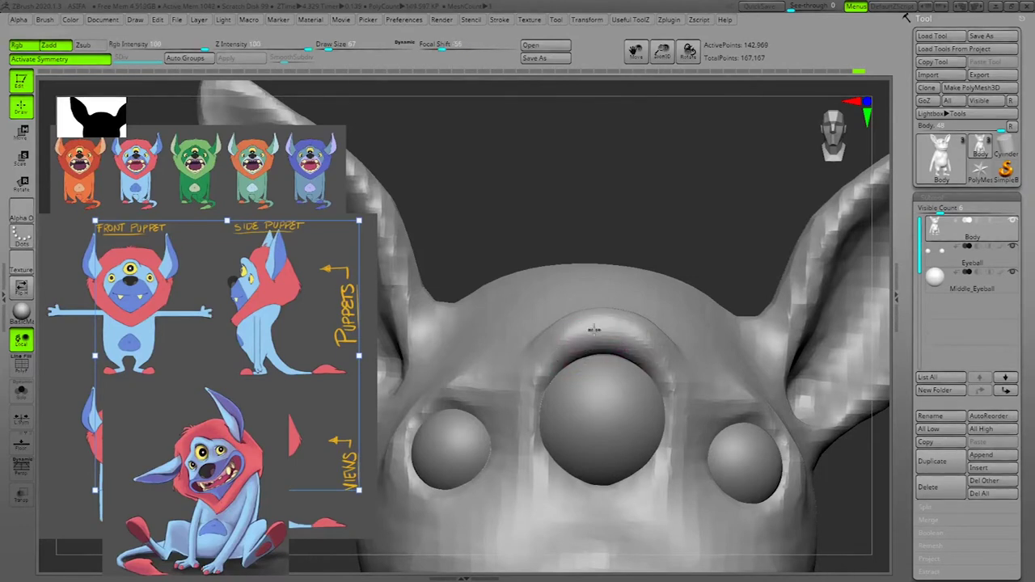
# Step: Choose the Move brush and adjust its draw size to suit the brow's side profile
pyautogui.moveTo(788, 231); pyautogui.dragTo(711, 259)
pyautogui.moveTo(663, 233)
pyautogui.mouseDown()
pyautogui.moveTo(652, 279)
pyautogui.moveTo(640, 282)
pyautogui.moveTo(654, 221)
pyautogui.mouseUp()
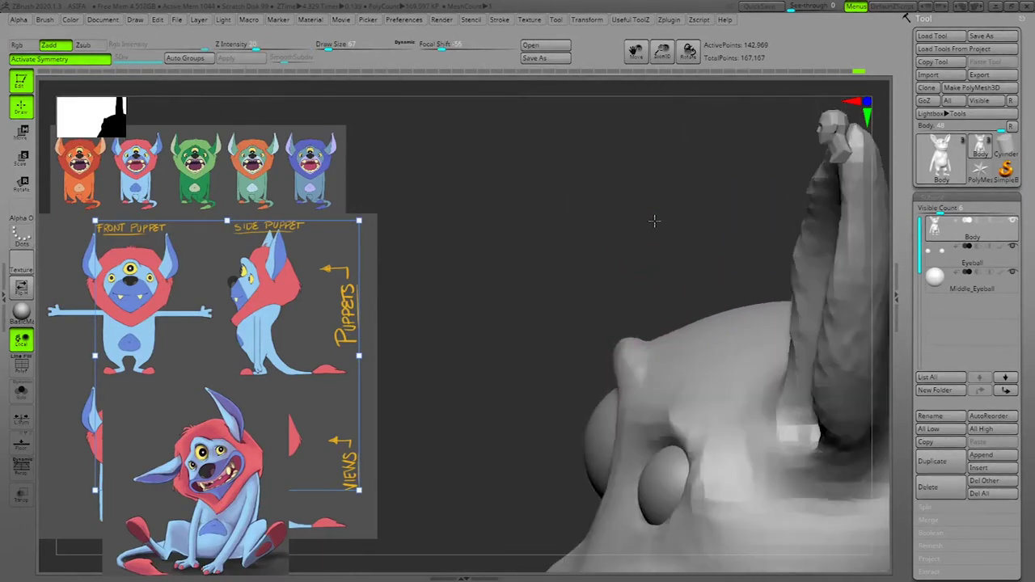
pyautogui.moveTo(669, 268); pyautogui.dragTo(641, 348)
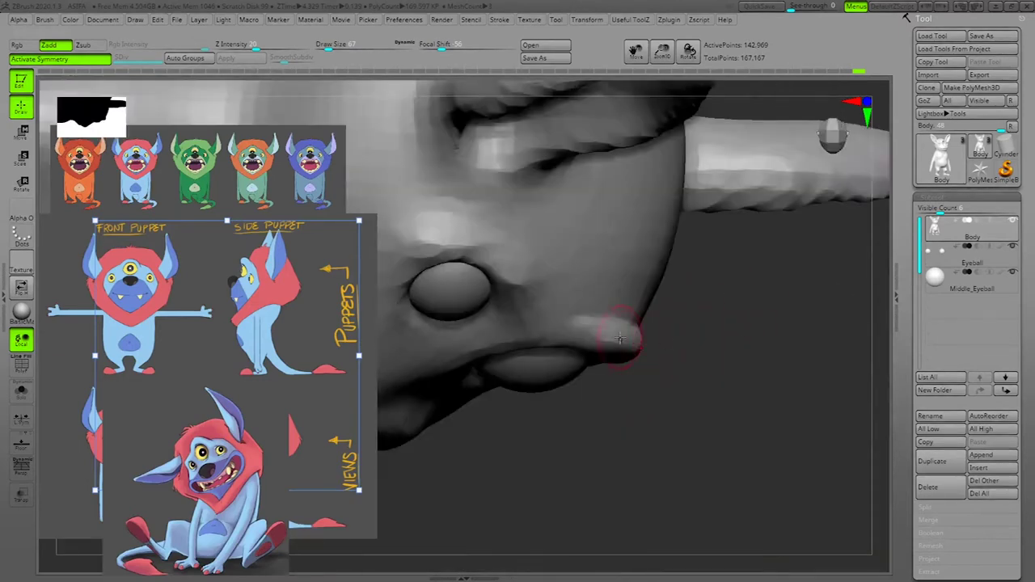
pyautogui.moveTo(757, 398); pyautogui.dragTo(749, 364)
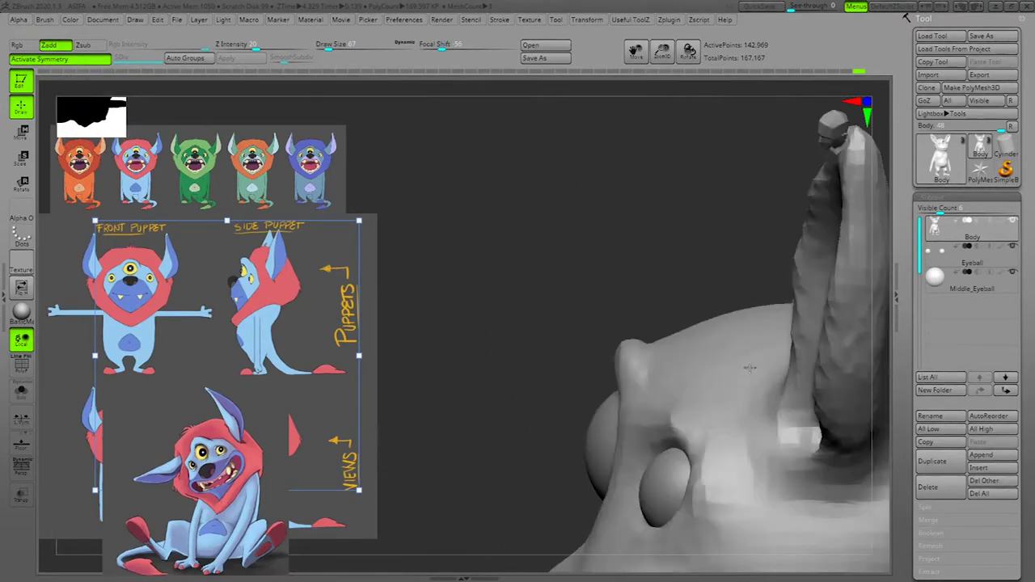
pyautogui.press('space')
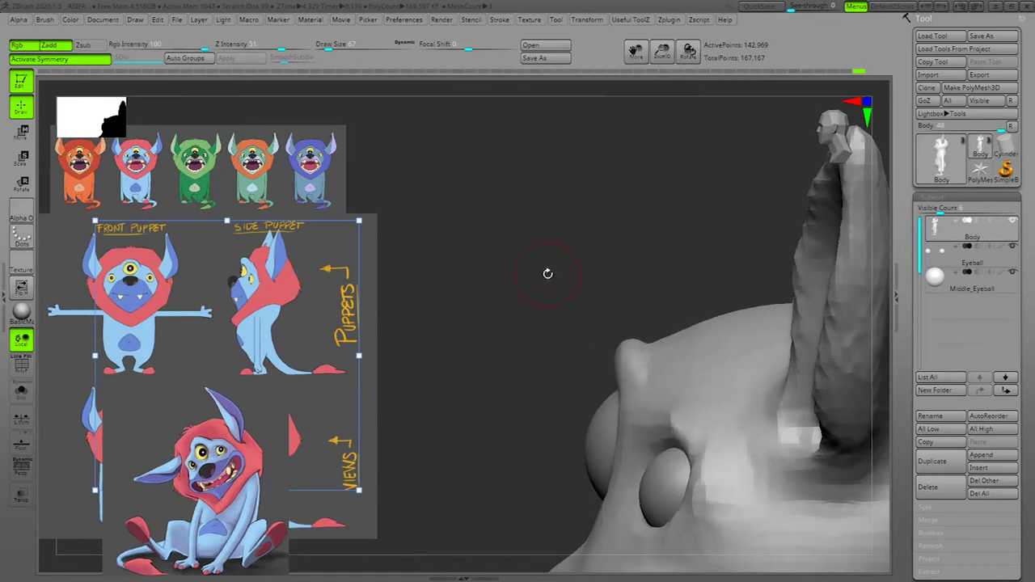
pyautogui.press('space')
pyautogui.moveTo(580, 330); pyautogui.dragTo(578, 329)
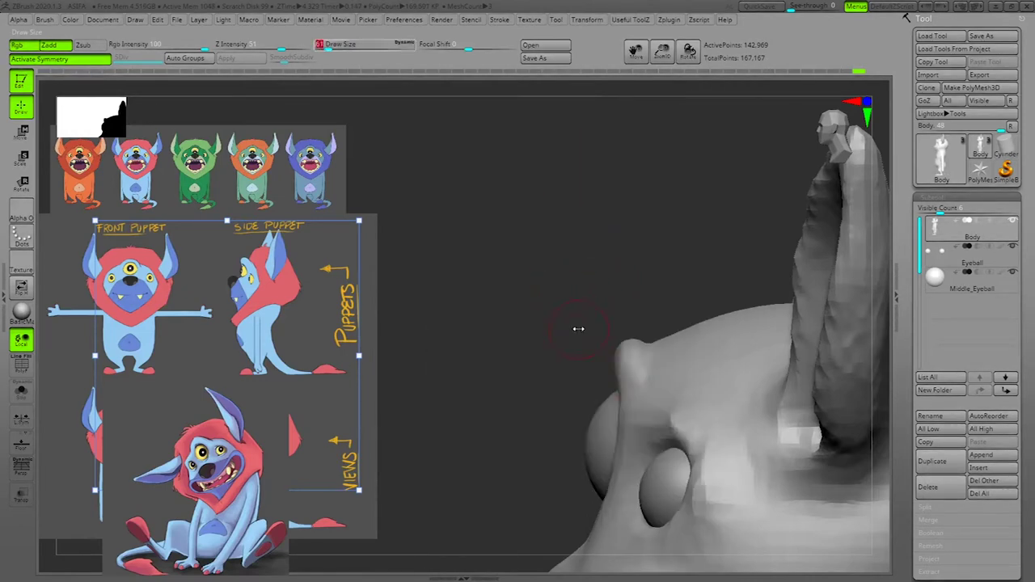
pyautogui.press('space')
pyautogui.moveTo(618, 365); pyautogui.dragTo(621, 365)
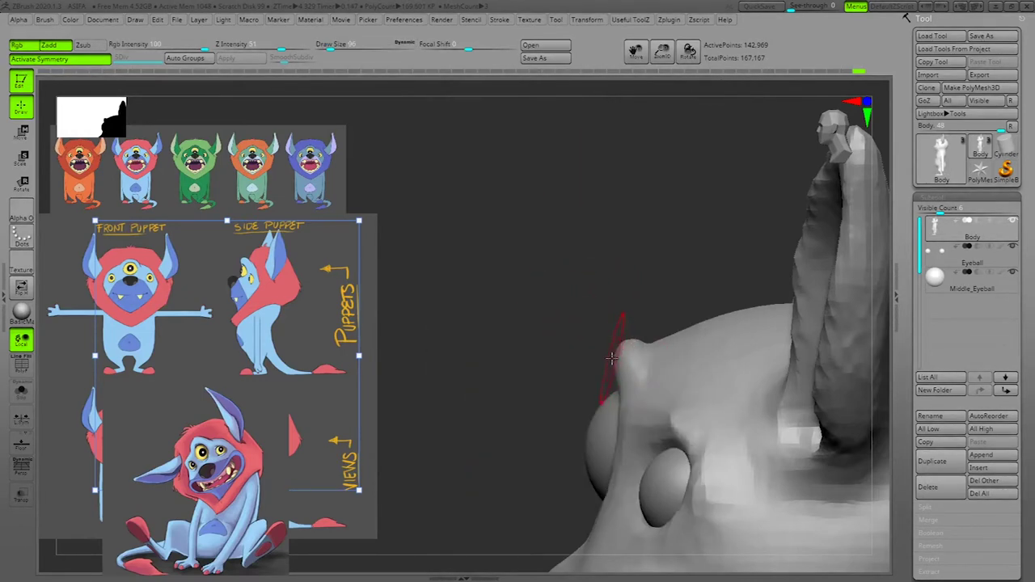
# Step: Pull the brow ridge forward so that it overhangs the middle eye
pyautogui.moveTo(665, 261); pyautogui.dragTo(673, 314)
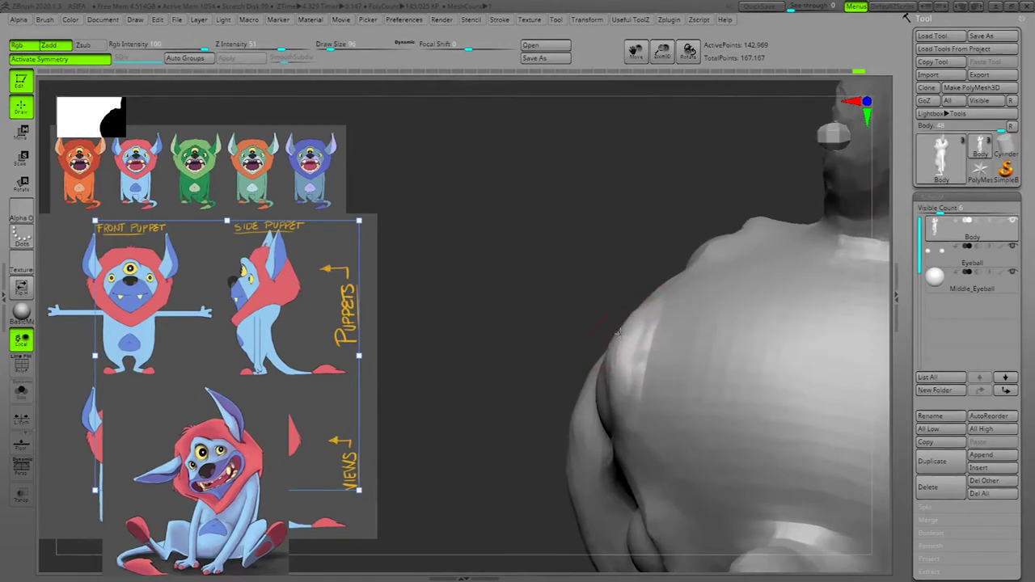
pyautogui.moveTo(655, 258); pyautogui.dragTo(681, 262)
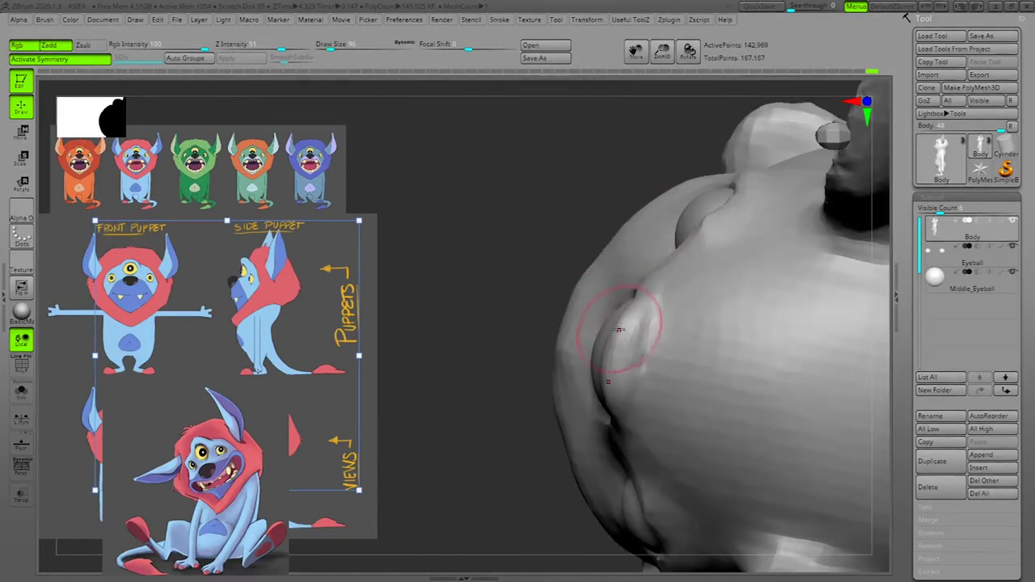
pyautogui.moveTo(638, 303); pyautogui.dragTo(617, 413)
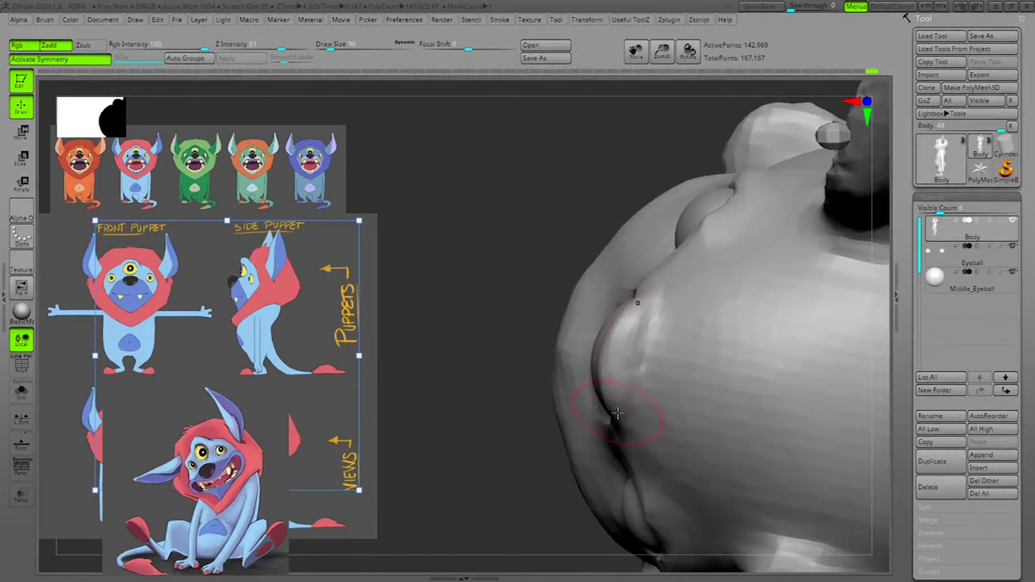
pyautogui.moveTo(632, 312)
pyautogui.mouseDown()
pyautogui.moveTo(626, 302)
pyautogui.moveTo(608, 359)
pyautogui.mouseUp()
pyautogui.moveTo(598, 242); pyautogui.dragTo(613, 196)
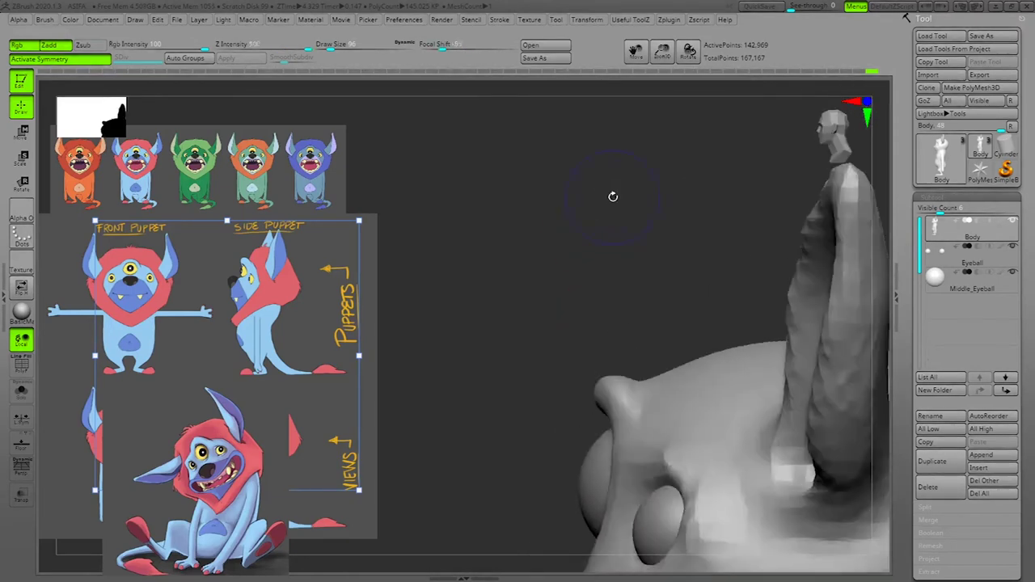
pyautogui.moveTo(672, 287); pyautogui.dragTo(680, 313)
pyautogui.moveTo(542, 389)
pyautogui.mouseDown()
pyautogui.moveTo(566, 393)
pyautogui.moveTo(537, 392)
pyautogui.moveTo(518, 407)
pyautogui.moveTo(576, 411)
pyautogui.moveTo(566, 408)
pyautogui.mouseUp()
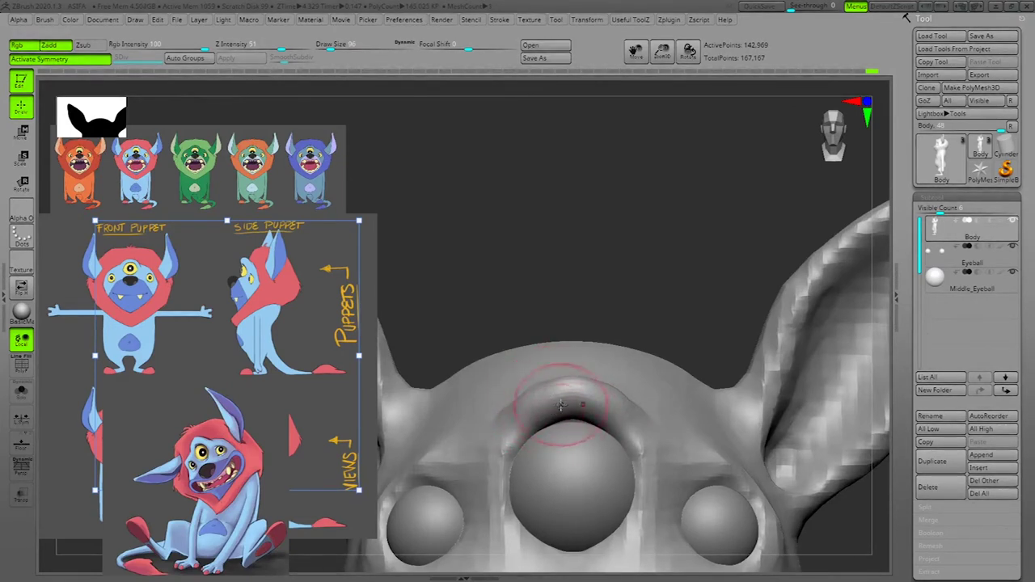
# Step: Reduce the Move brush's draw size and reshape the arch of the middle brow from the front
pyautogui.press('space')
pyautogui.moveTo(578, 393); pyautogui.dragTo(581, 394)
pyautogui.moveTo(520, 409)
pyautogui.mouseDown()
pyautogui.moveTo(550, 393)
pyautogui.moveTo(514, 428)
pyautogui.mouseUp()
pyautogui.press('space')
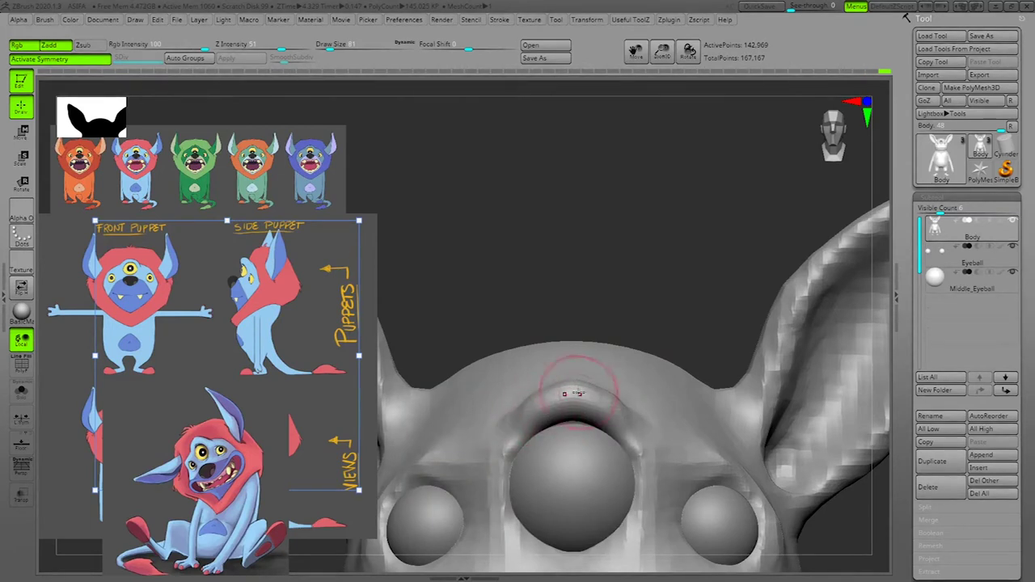
pyautogui.press('i')
pyautogui.moveTo(571, 387); pyautogui.dragTo(538, 397)
# Step: Remesh the Body with DynaMesh and adjust the brow and forehead using the Move brush at draw size 170
pyautogui.moveTo(690, 289)
pyautogui.keyDown('alt'); pyautogui.mouseDown()
pyautogui.moveTo(648, 253)
pyautogui.moveTo(659, 250)
pyautogui.moveTo(656, 343)
pyautogui.mouseUp(); pyautogui.keyUp('alt')
pyautogui.press('space')
pyautogui.moveTo(571, 394); pyautogui.dragTo(570, 414)
pyautogui.moveTo(704, 253); pyautogui.dragTo(673, 254)
pyautogui.moveTo(614, 293); pyautogui.dragTo(633, 320)
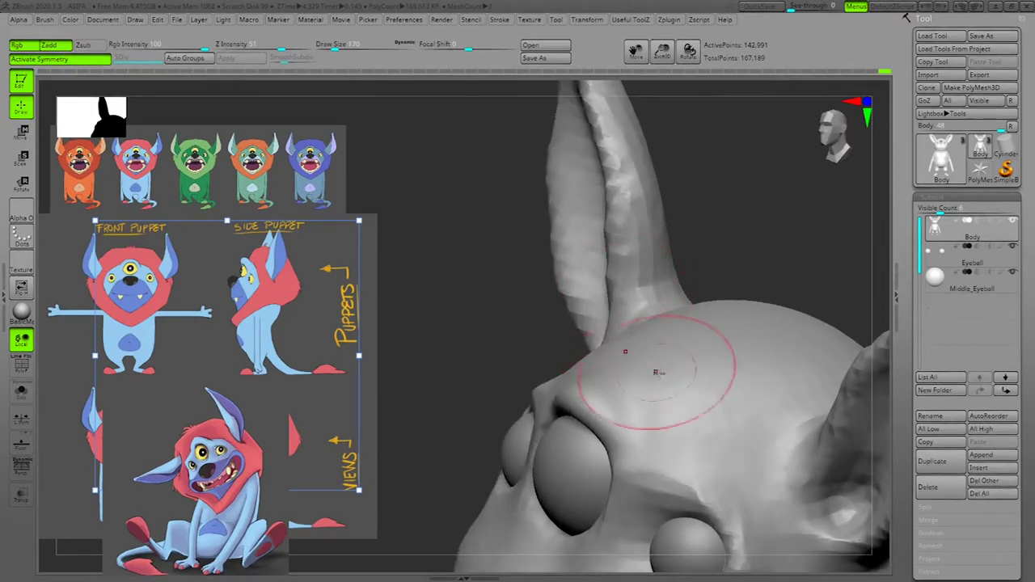
# Step: Choose the Standard brush and add soft volume along the side of the middle eye's brow
pyautogui.press('space')
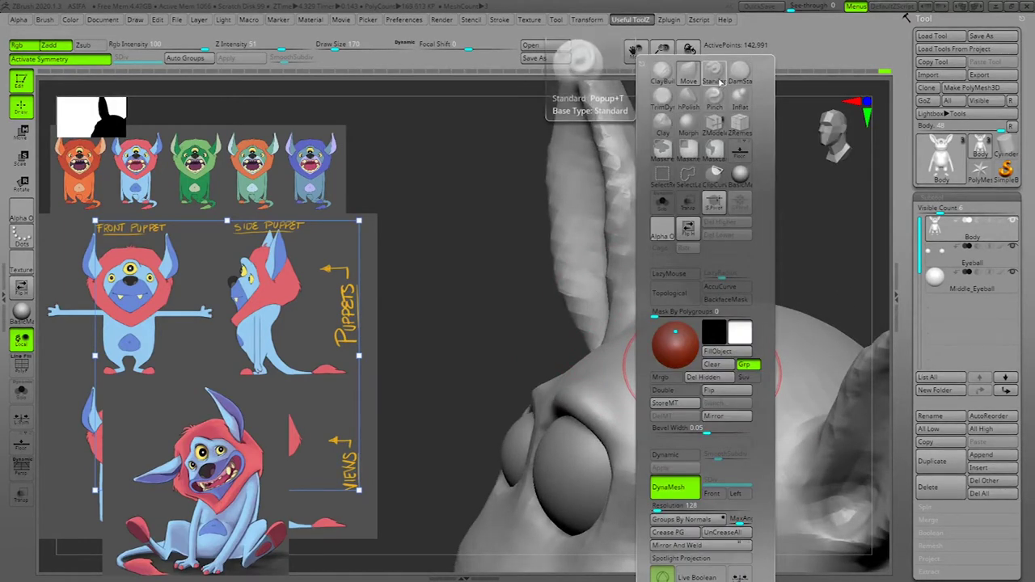
pyautogui.click(719, 80)
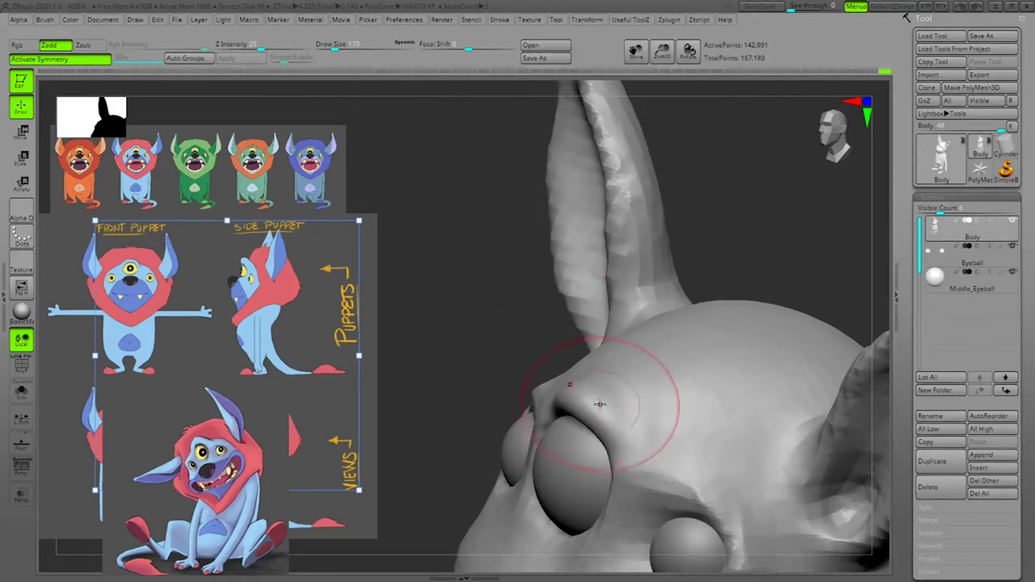
pyautogui.moveTo(626, 459)
pyautogui.mouseDown()
pyautogui.moveTo(646, 412)
pyautogui.moveTo(637, 424)
pyautogui.mouseUp()
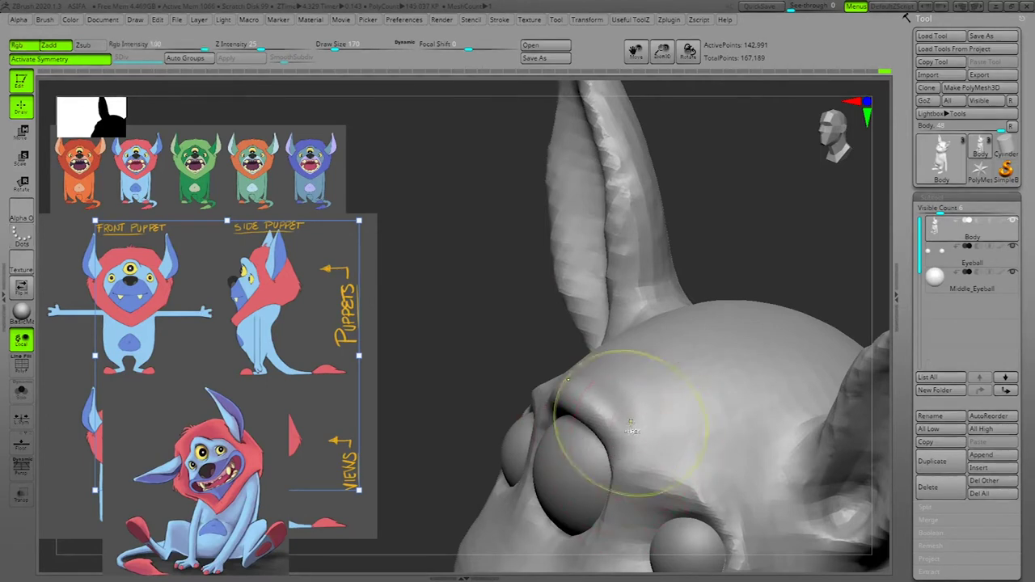
# Step: Increase the Standard brush's LazyRadius in the LazyMouse settings and stroke along the brow's outer edge
pyautogui.click(501, 22)
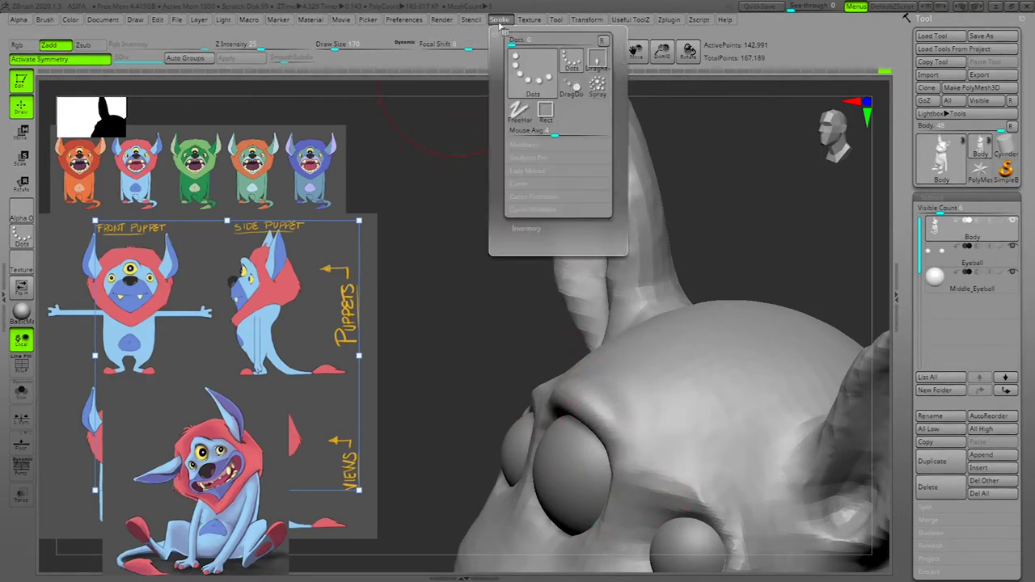
pyautogui.click(531, 172)
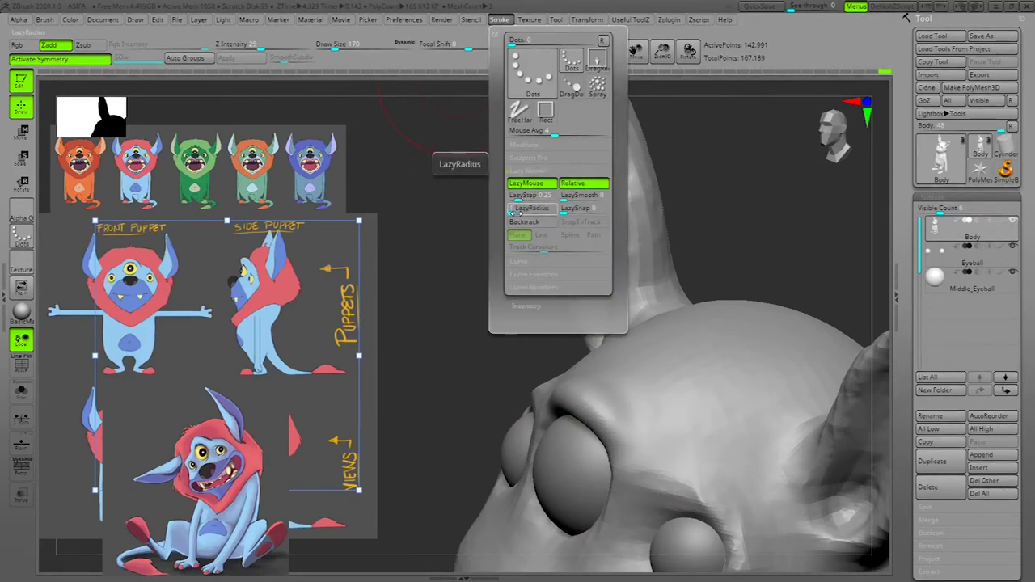
pyautogui.moveTo(515, 212); pyautogui.dragTo(536, 213)
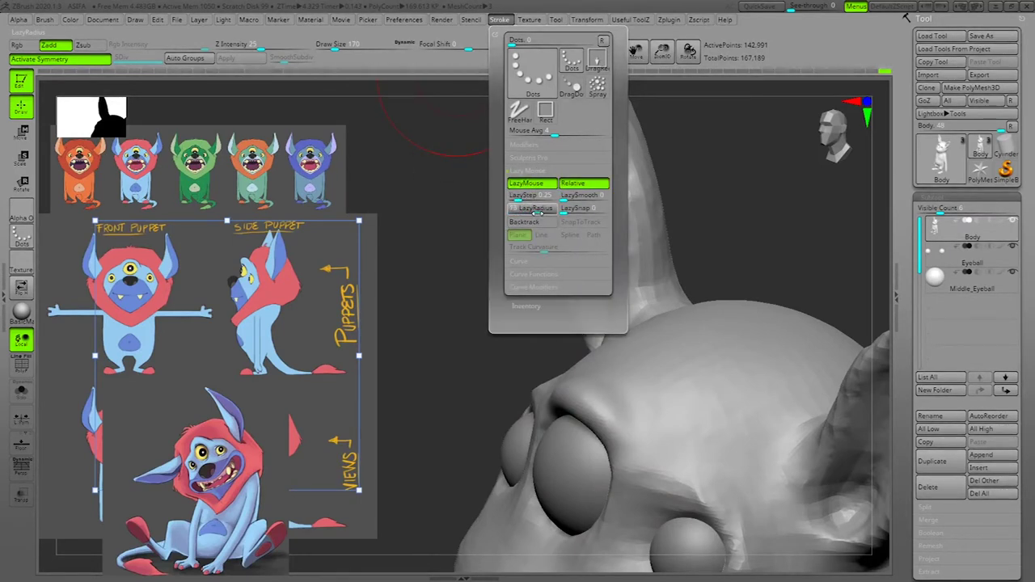
pyautogui.moveTo(765, 224); pyautogui.dragTo(761, 257)
pyautogui.moveTo(579, 385); pyautogui.dragTo(631, 468)
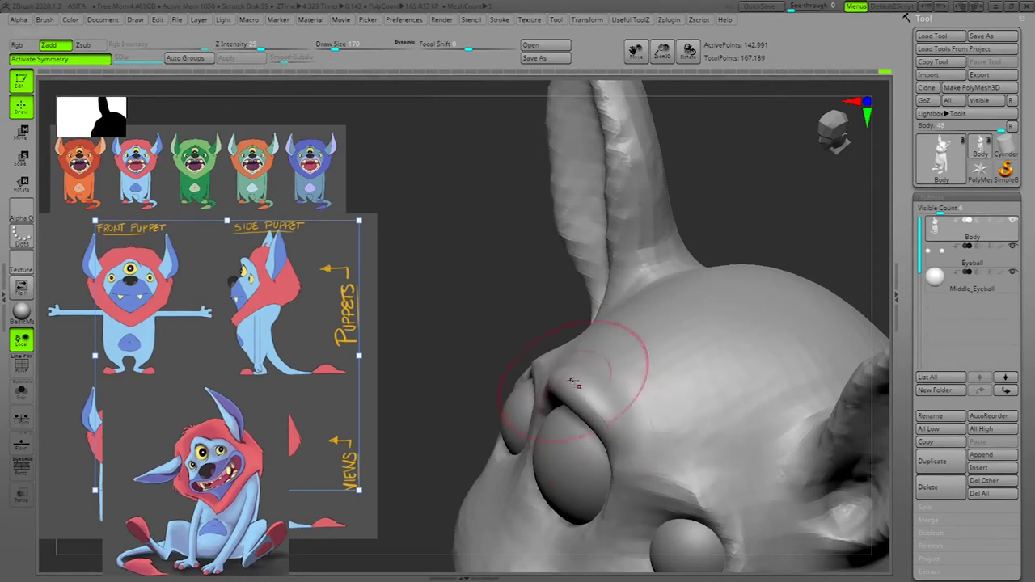
# Step: Try long LazyMouse strokes from the middle eye's brow across the forehead
pyautogui.moveTo(595, 383); pyautogui.dragTo(715, 379)
pyautogui.hotkey('ctrl', 'z')
pyautogui.moveTo(631, 389); pyautogui.dragTo(707, 377)
pyautogui.hotkey('ctrl', 'z')
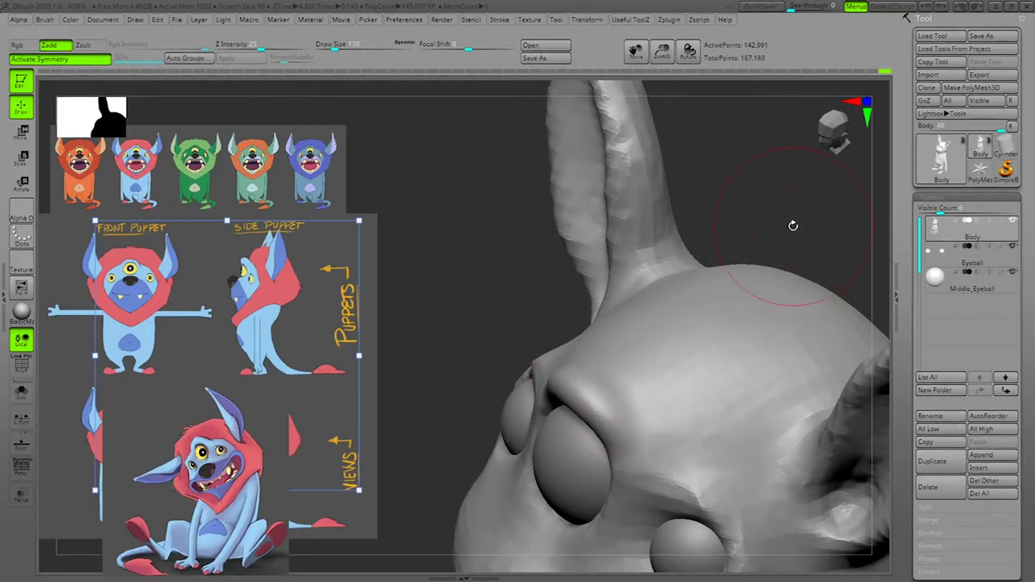
# Step: Reduce the Standard brush's draw size and refine the fold at the side of the middle eye's brow
pyautogui.keyDown('shift'); pyautogui.moveTo(793, 225); pyautogui.dragTo(797, 224); pyautogui.keyUp('shift')
pyautogui.press('space')
pyautogui.moveTo(614, 390); pyautogui.dragTo(609, 389)
pyautogui.moveTo(816, 247); pyautogui.dragTo(775, 262)
pyautogui.moveTo(663, 302)
pyautogui.keyDown('shift'); pyautogui.mouseDown()
pyautogui.moveTo(637, 304)
pyautogui.moveTo(608, 381)
pyautogui.moveTo(591, 382)
pyautogui.moveTo(608, 463)
pyautogui.mouseUp(); pyautogui.keyUp('shift')
pyautogui.press('space')
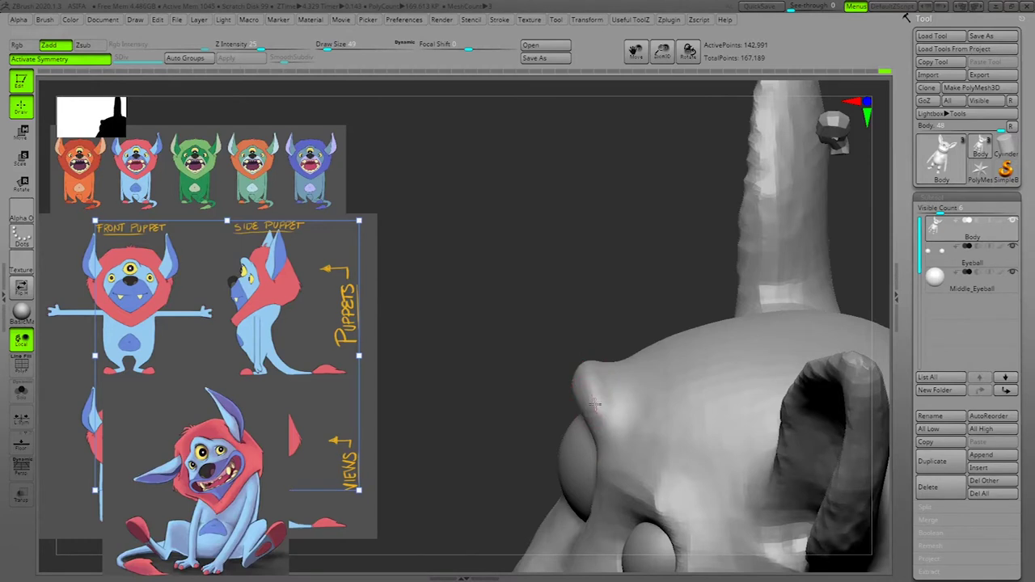
# Step: Build up the brow's rim down the side of the middle eye and remesh the Body with DynaMesh
pyautogui.moveTo(642, 282); pyautogui.dragTo(669, 283)
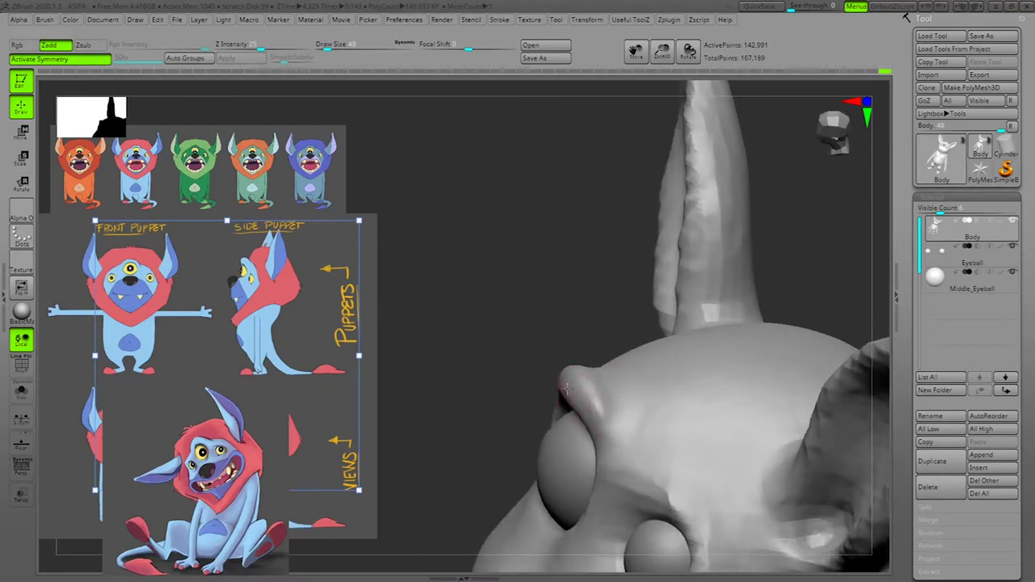
pyautogui.moveTo(621, 325); pyautogui.dragTo(623, 284)
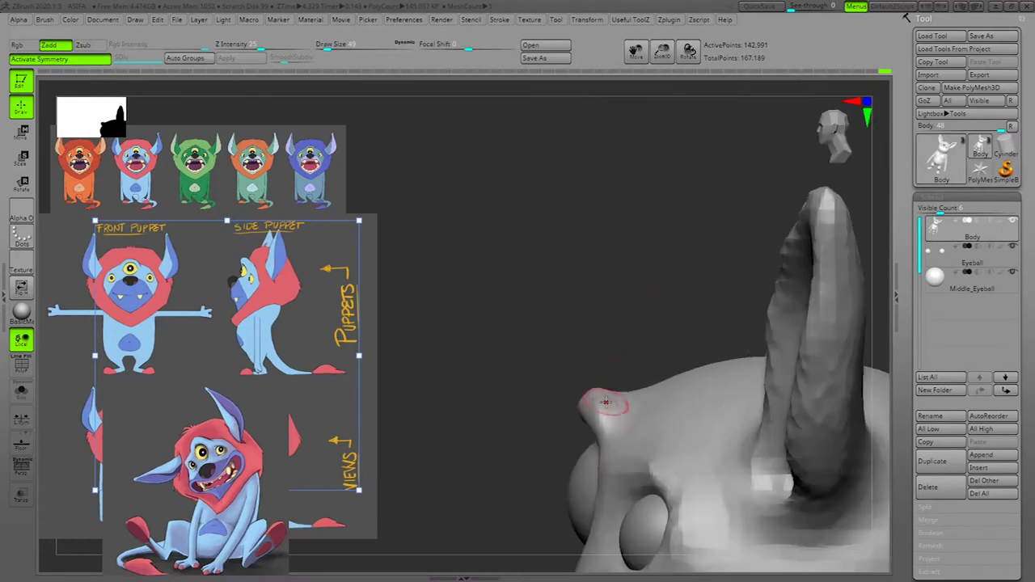
pyautogui.moveTo(604, 435); pyautogui.dragTo(605, 471)
pyautogui.moveTo(666, 305); pyautogui.dragTo(662, 326)
pyautogui.moveTo(608, 367); pyautogui.dragTo(606, 459)
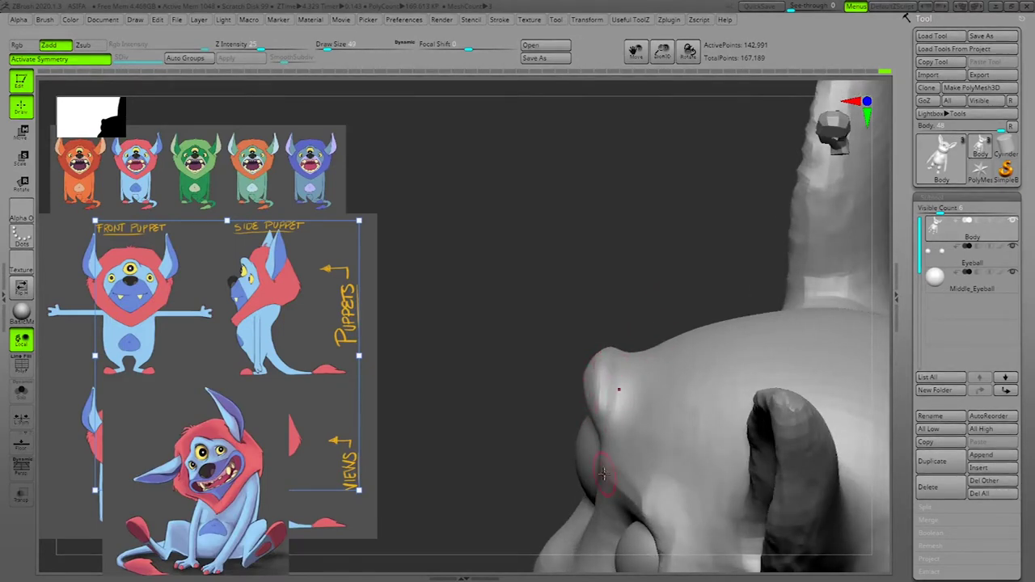
pyautogui.moveTo(597, 296); pyautogui.dragTo(665, 316)
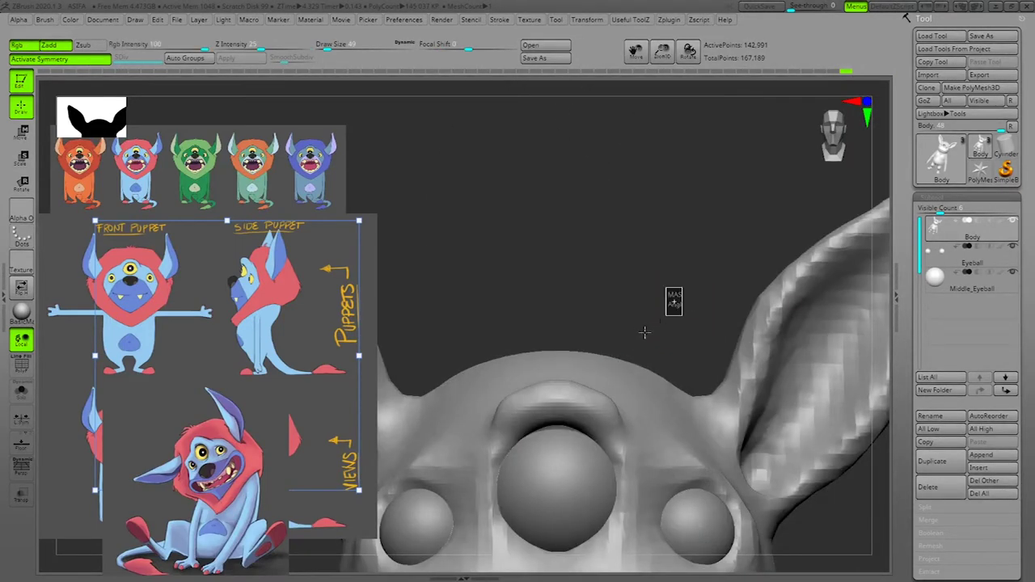
# Step: Choose the Move brush and reshape the upper contour of the middle brow from the front
pyautogui.press('space')
pyautogui.click(642, 74)
pyautogui.press('space')
pyautogui.moveTo(625, 395); pyautogui.dragTo(609, 410)
pyautogui.moveTo(510, 401); pyautogui.dragTo(509, 403)
pyautogui.press('space')
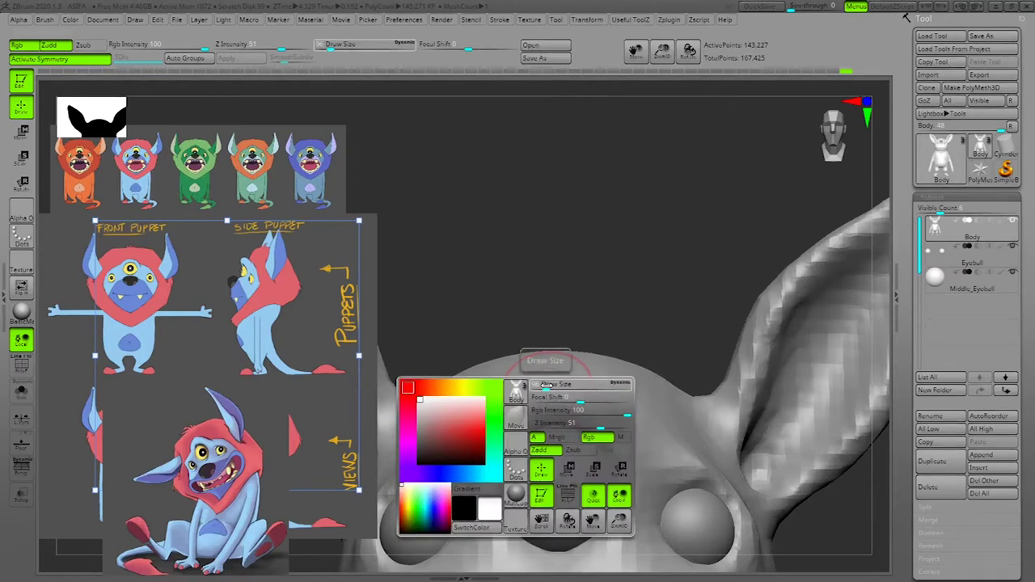
pyautogui.moveTo(543, 386); pyautogui.dragTo(523, 396)
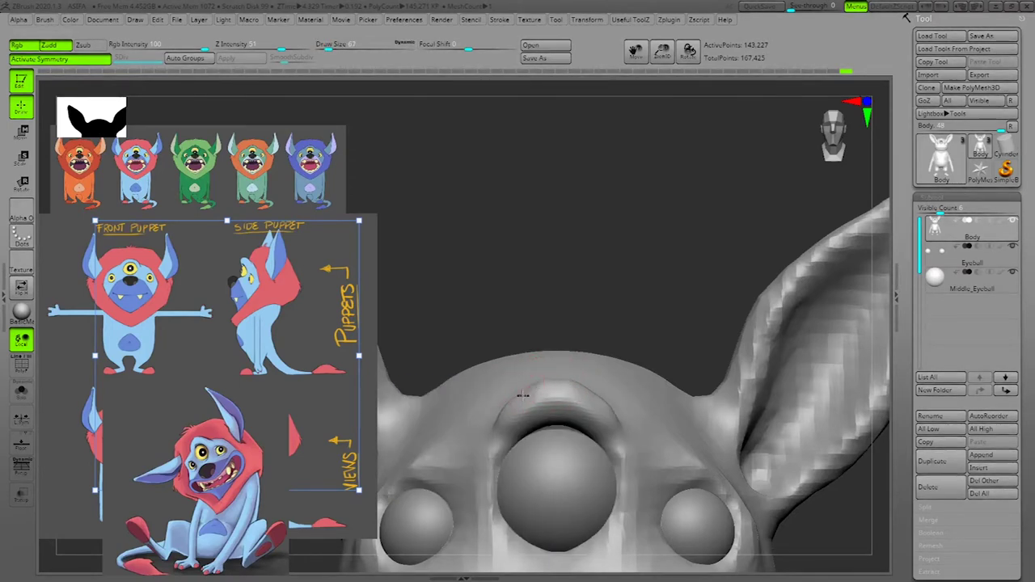
# Step: Smooth the sides of the brow where it runs into the middle eye socket
pyautogui.moveTo(679, 273)
pyautogui.mouseDown()
pyautogui.moveTo(513, 266)
pyautogui.moveTo(813, 268)
pyautogui.moveTo(824, 295)
pyautogui.moveTo(814, 358)
pyautogui.moveTo(824, 444)
pyautogui.moveTo(655, 434)
pyautogui.mouseUp()
pyautogui.keyDown('ctrl'); pyautogui.click(501, 276); pyautogui.keyUp('ctrl')
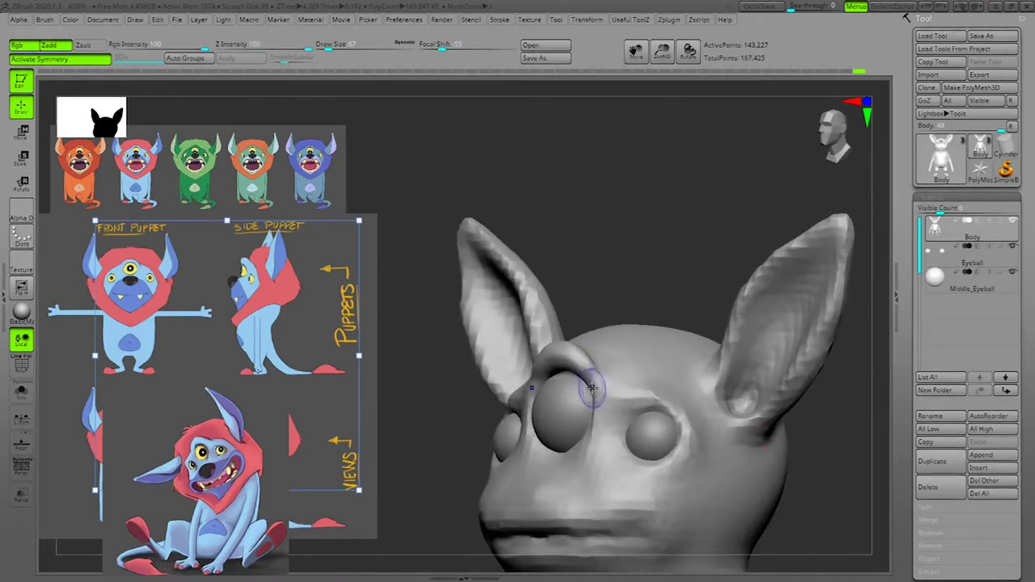
pyautogui.moveTo(788, 416); pyautogui.dragTo(593, 363)
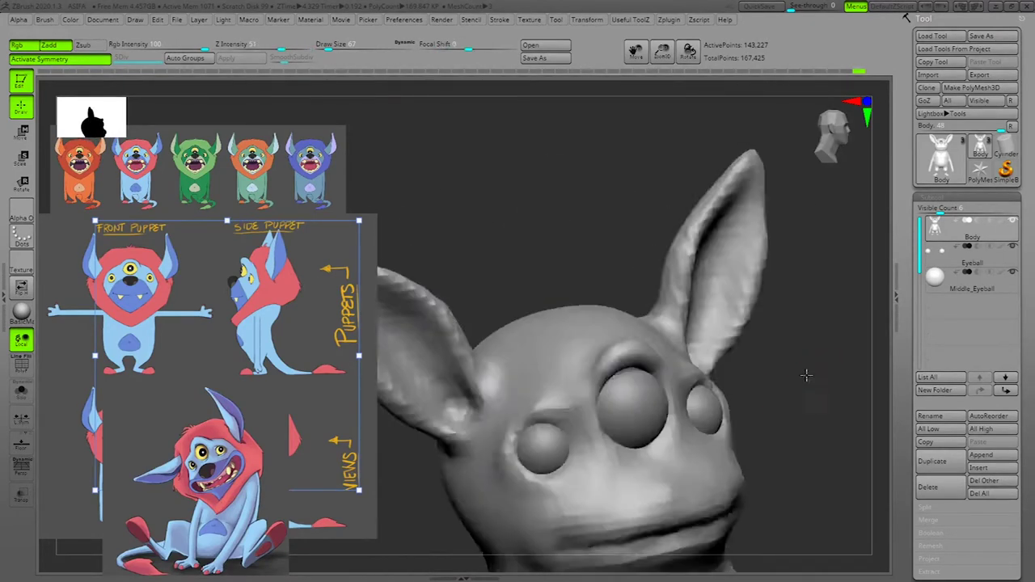
# Step: Choose the ClayBuildup brush, enlarge its draw size, and build up a lower eyelid beneath the middle eye
pyautogui.moveTo(806, 375); pyautogui.dragTo(711, 358)
pyautogui.keyDown('shift'); pyautogui.moveTo(855, 308); pyautogui.dragTo(863, 316); pyautogui.keyUp('shift')
pyautogui.moveTo(833, 426)
pyautogui.keyDown('alt'); pyautogui.mouseDown()
pyautogui.moveTo(848, 464)
pyautogui.moveTo(842, 435)
pyautogui.mouseUp(); pyautogui.keyUp('alt')
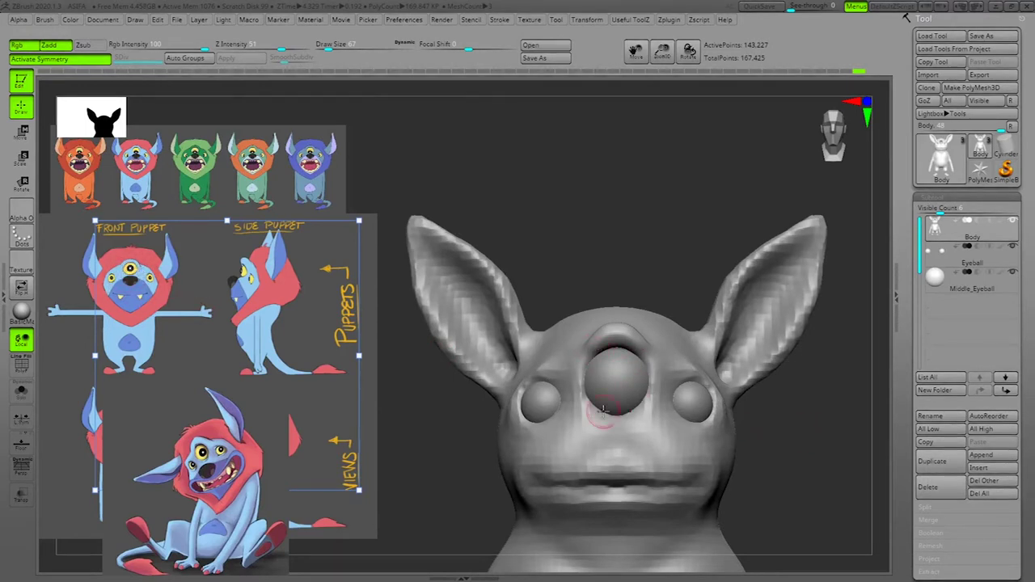
pyautogui.moveTo(834, 434)
pyautogui.mouseDown()
pyautogui.moveTo(846, 434)
pyautogui.moveTo(822, 444)
pyautogui.mouseUp()
pyautogui.press('space')
pyautogui.click(748, 73)
pyautogui.press('space')
pyautogui.moveTo(638, 393); pyautogui.dragTo(643, 393)
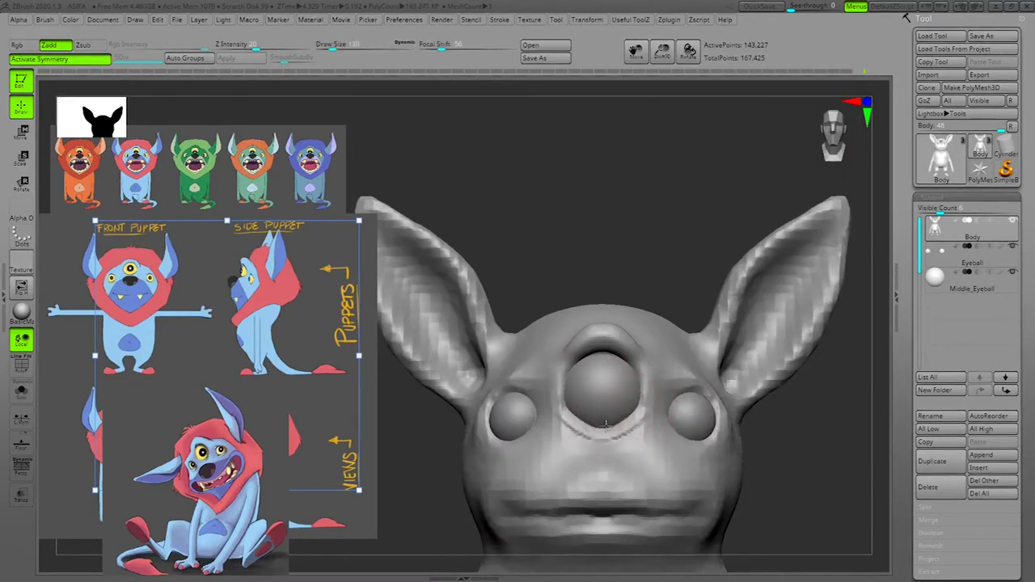
pyautogui.moveTo(569, 406); pyautogui.dragTo(603, 418)
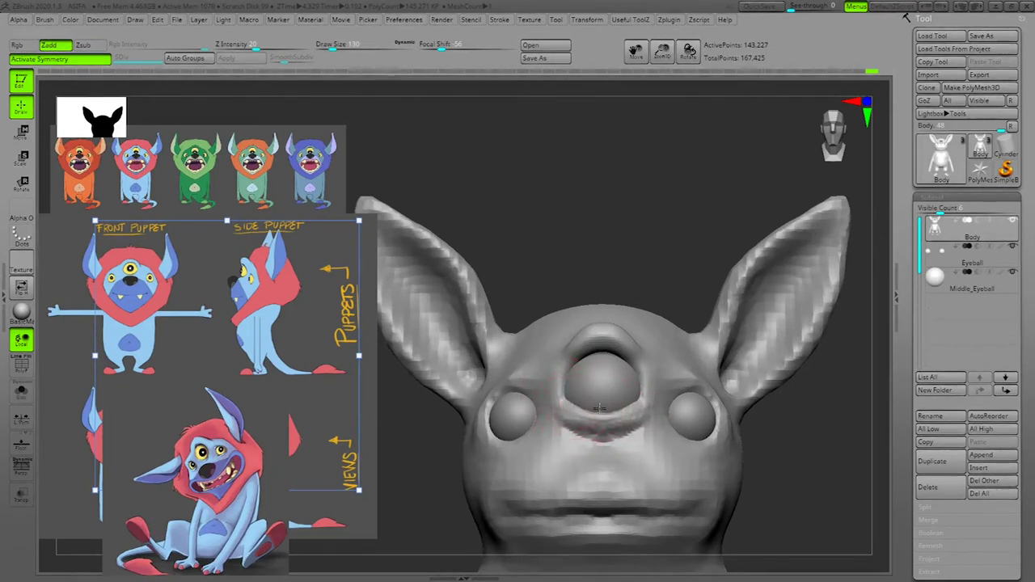
pyautogui.moveTo(825, 432); pyautogui.dragTo(799, 444)
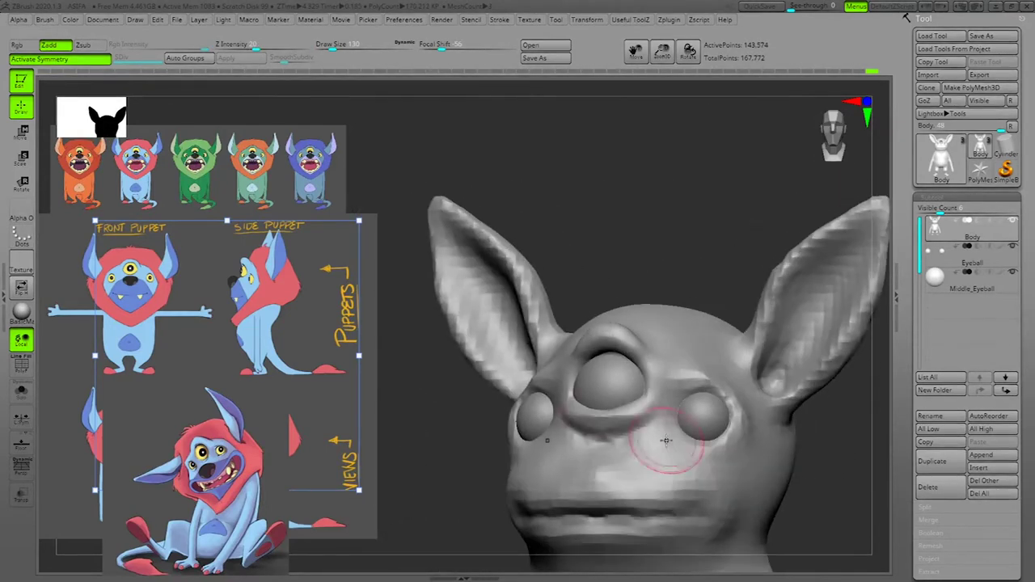
# Step: Smooth the side of the middle eye socket where the brow meets the eyeball
pyautogui.moveTo(811, 416); pyautogui.dragTo(883, 432)
pyautogui.keyDown('shift'); pyautogui.moveTo(569, 408); pyautogui.dragTo(566, 374); pyautogui.keyUp('shift')
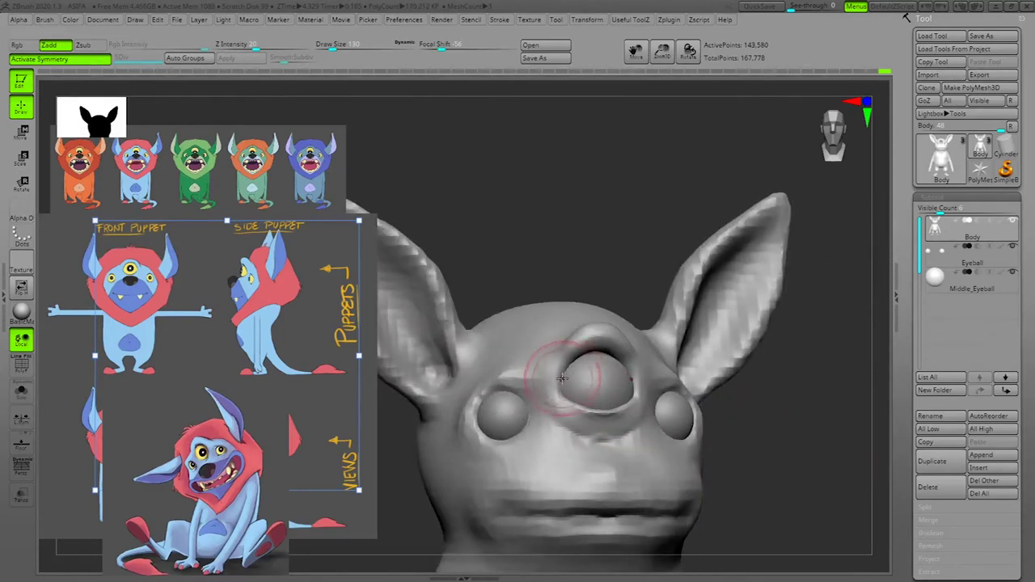
pyautogui.moveTo(834, 414); pyautogui.dragTo(827, 414)
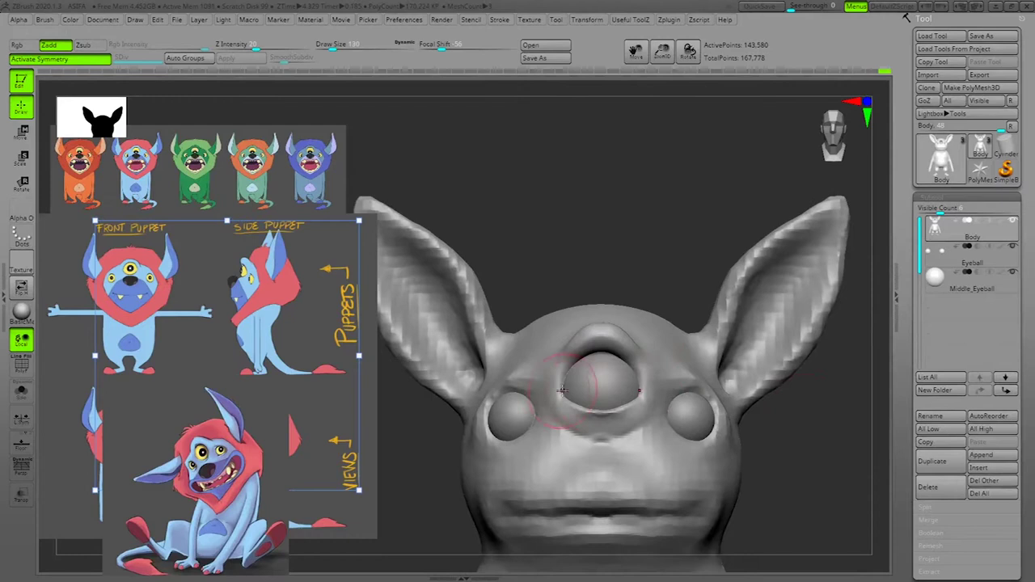
# Step: Choose the Move brush, set its draw size to 113, and pull the middle eye's lid corners outward into an almond shape
pyautogui.press('space')
pyautogui.click(629, 74)
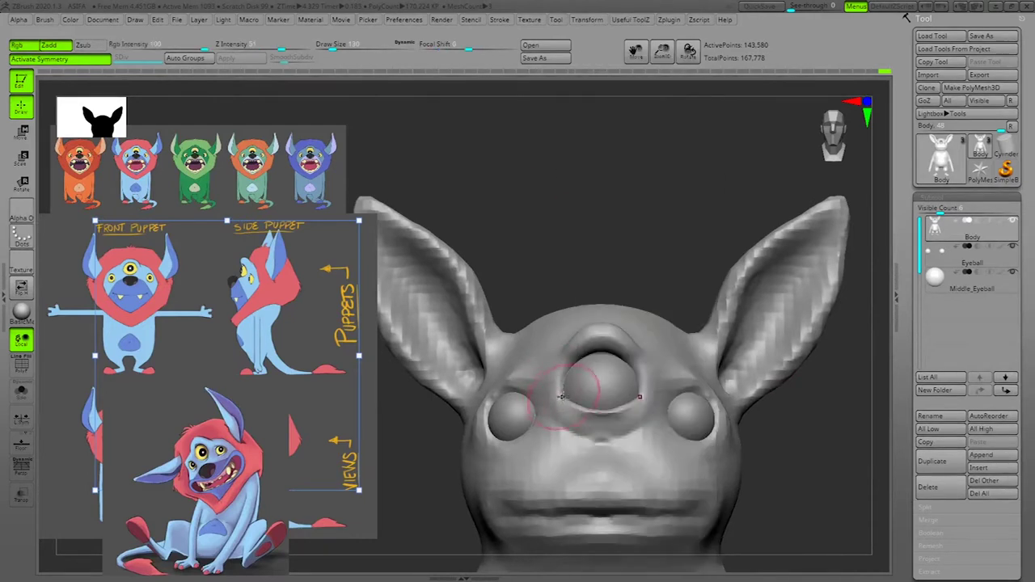
pyautogui.press('space')
pyautogui.moveTo(564, 395); pyautogui.dragTo(558, 392)
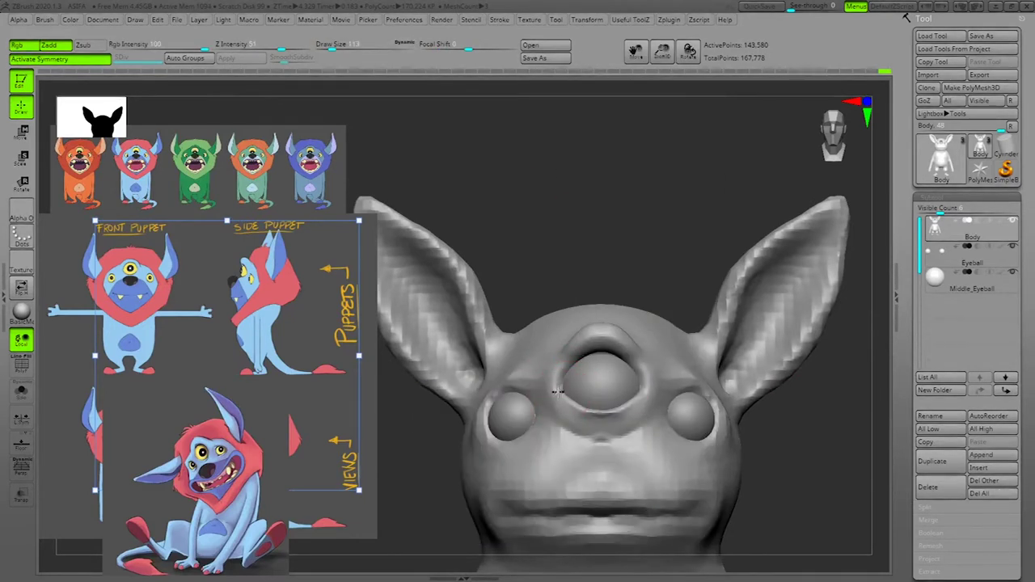
pyautogui.moveTo(789, 410); pyautogui.dragTo(599, 402)
pyautogui.moveTo(681, 398); pyautogui.dragTo(586, 402)
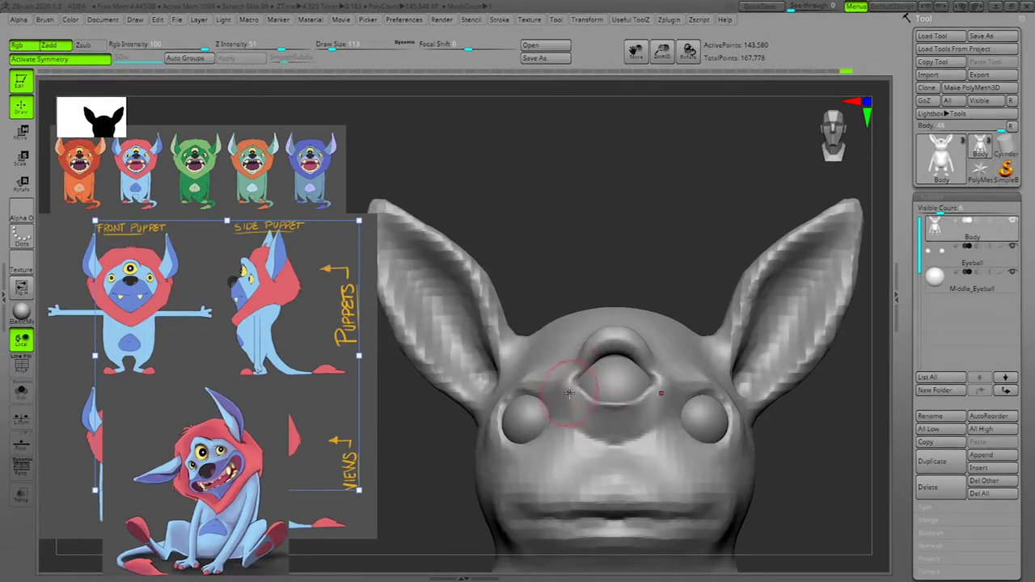
pyautogui.moveTo(575, 372); pyautogui.dragTo(571, 381)
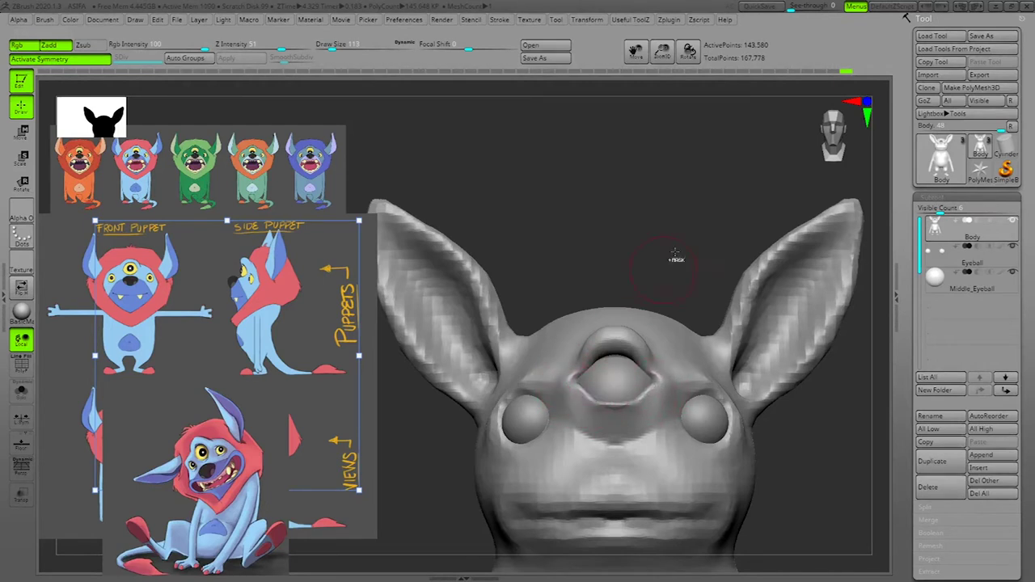
# Step: Remesh the Body with DynaMesh and adjust the lower lid's edge against the middle eyeball
pyautogui.keyDown('shift'); pyautogui.moveTo(608, 354); pyautogui.dragTo(595, 346); pyautogui.keyUp('shift')
pyautogui.press('space')
pyautogui.click(593, 343)
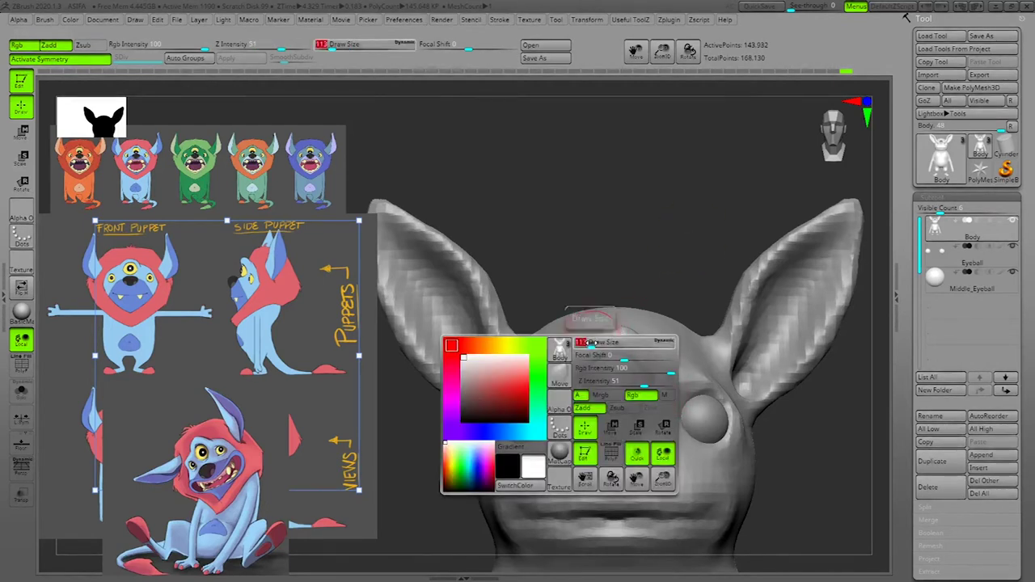
pyautogui.moveTo(588, 392); pyautogui.dragTo(615, 401)
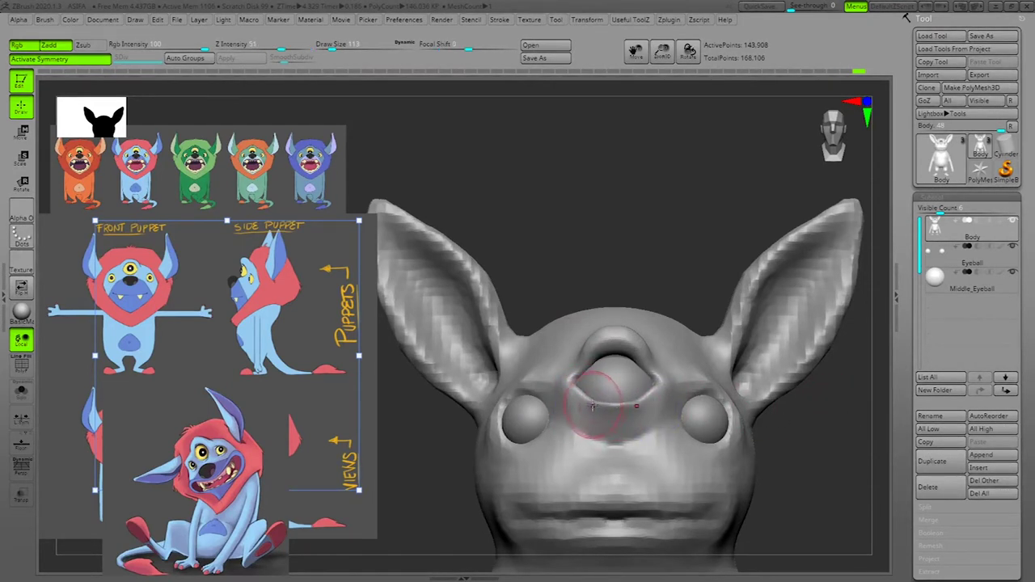
pyautogui.moveTo(609, 399); pyautogui.dragTo(611, 404)
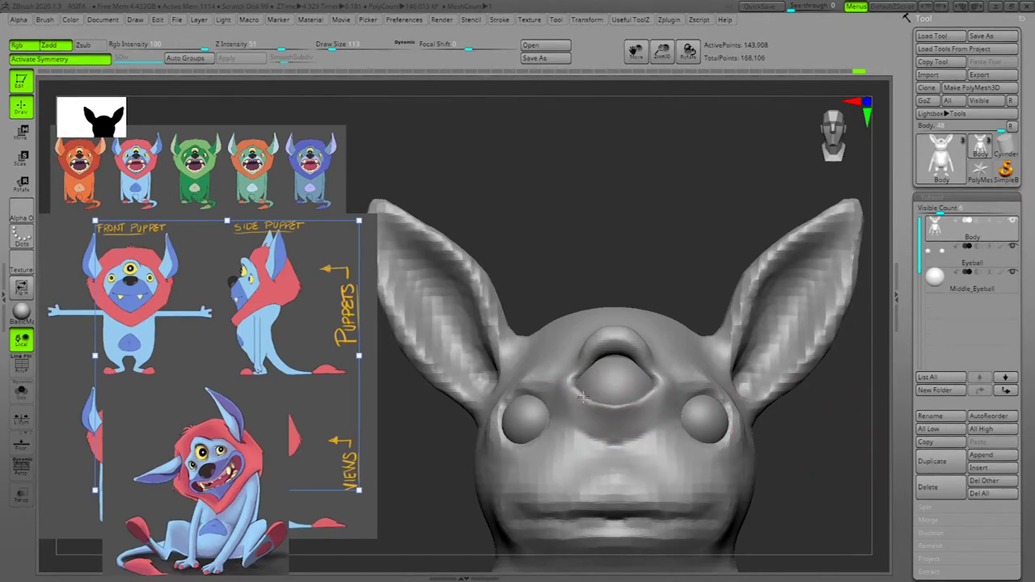
# Step: Reshape the middle brow's arch and its side corners with the Move brush, working from below the head
pyautogui.moveTo(849, 431); pyautogui.dragTo(848, 407)
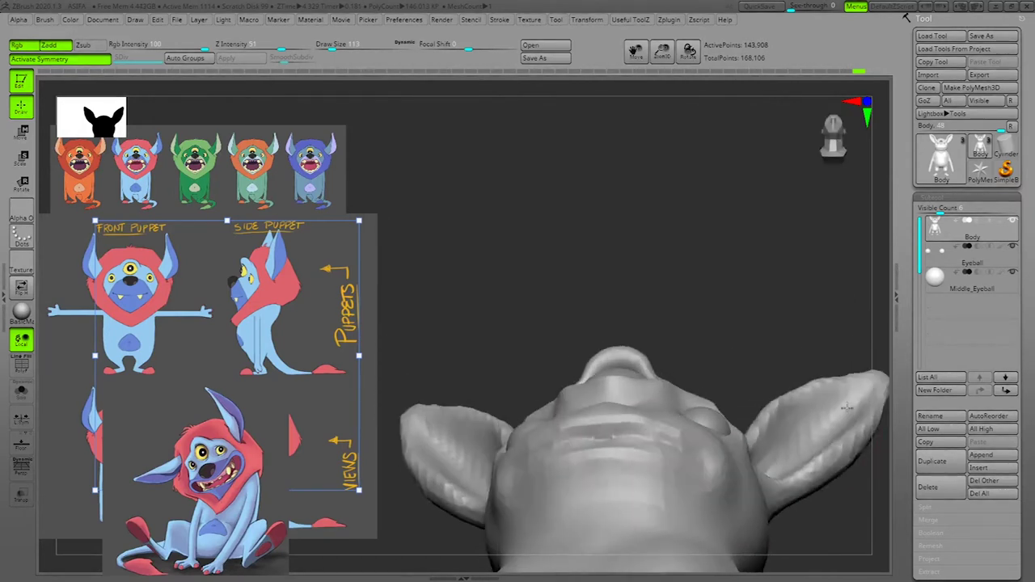
pyautogui.moveTo(677, 373); pyautogui.dragTo(742, 364)
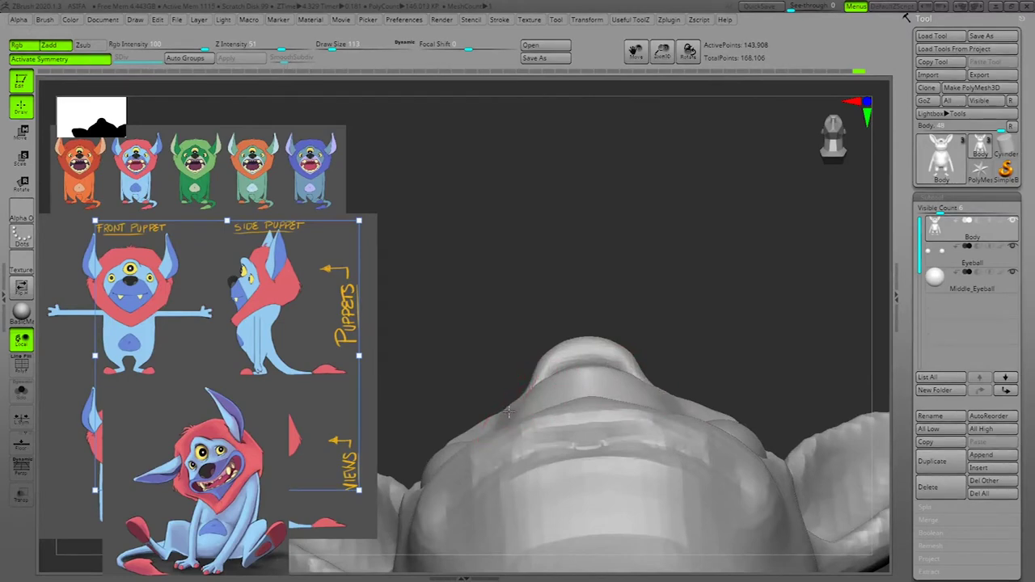
pyautogui.moveTo(775, 277)
pyautogui.mouseDown()
pyautogui.moveTo(777, 325)
pyautogui.moveTo(779, 289)
pyautogui.mouseUp()
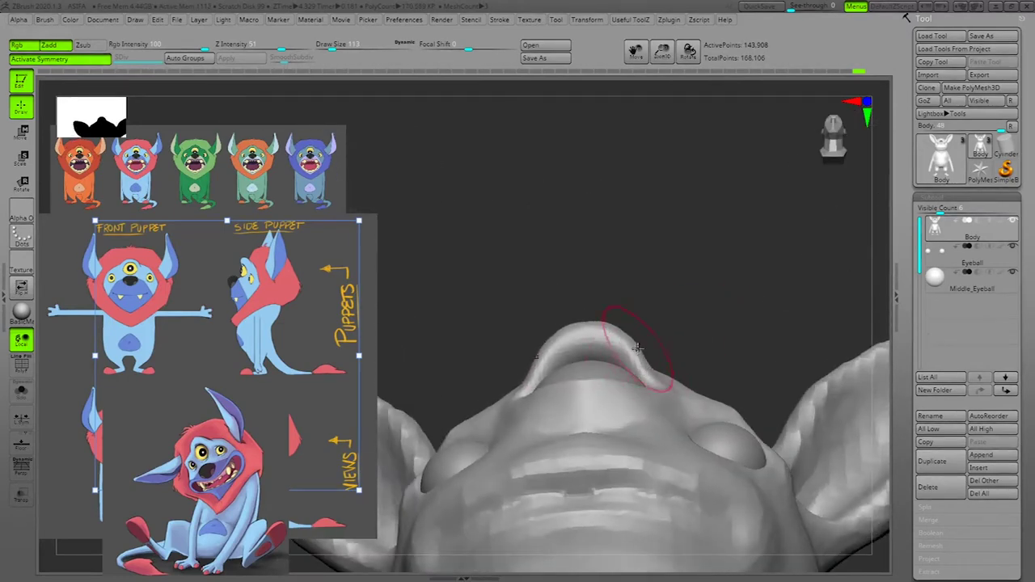
pyautogui.moveTo(646, 369); pyautogui.dragTo(652, 367)
pyautogui.moveTo(721, 300); pyautogui.dragTo(715, 300)
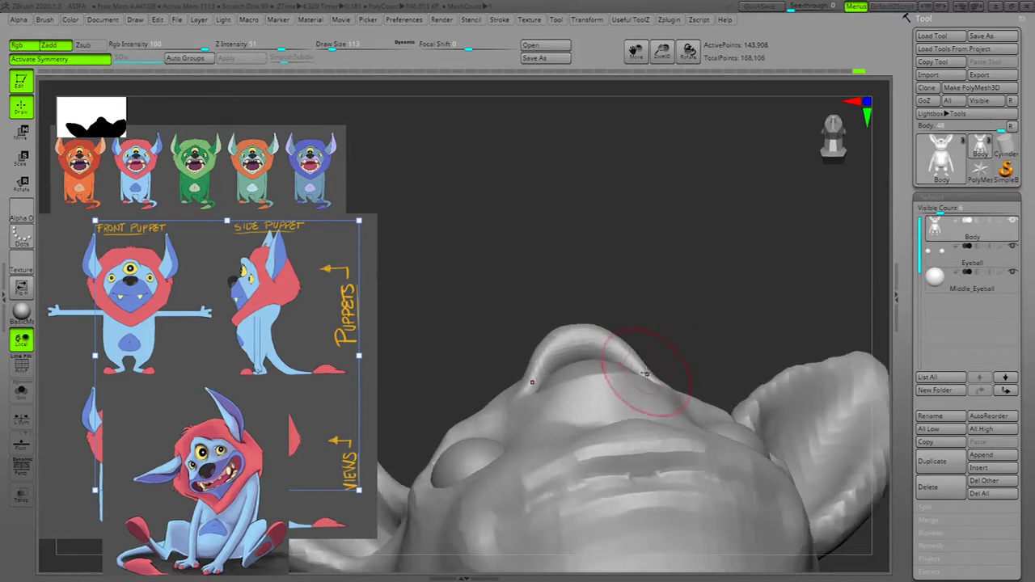
pyautogui.moveTo(647, 371)
pyautogui.mouseDown()
pyautogui.moveTo(532, 381)
pyautogui.moveTo(541, 353)
pyautogui.mouseUp()
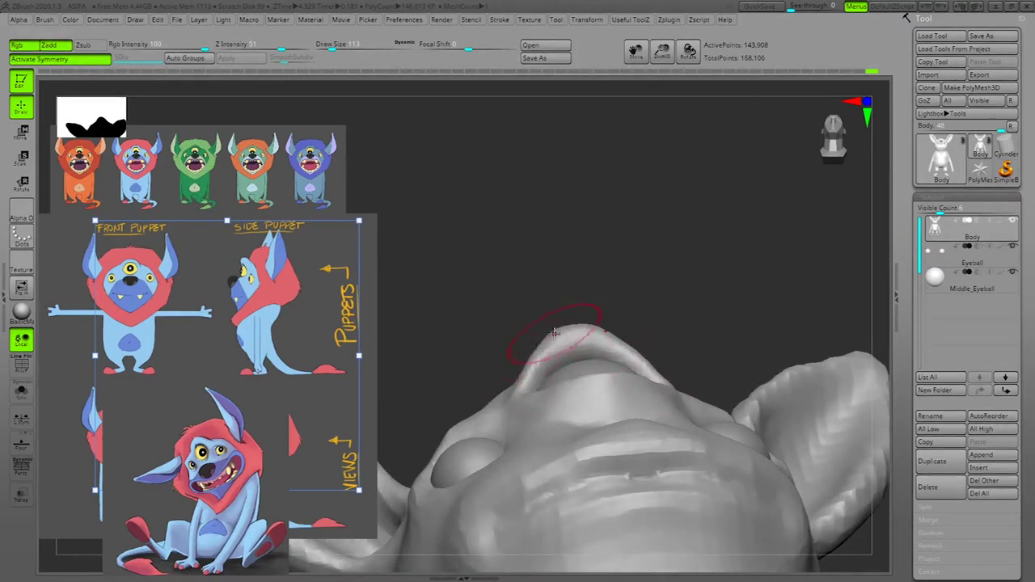
pyautogui.moveTo(677, 277); pyautogui.dragTo(722, 356)
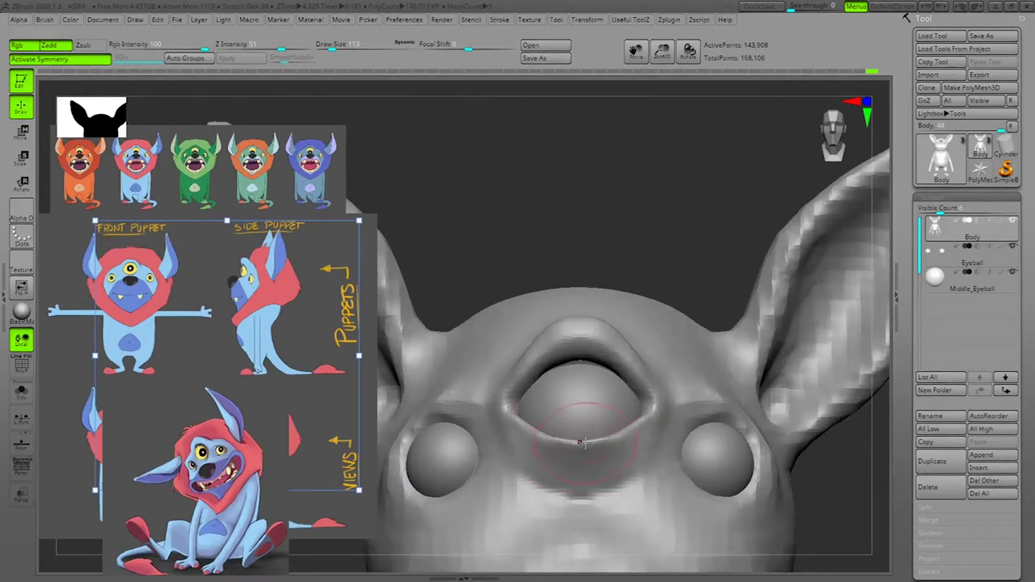
# Step: Remesh the Body with DynaMesh, smooth the lower eyelid of the middle eye, and check the head's profile
pyautogui.keyDown('alt'); pyautogui.moveTo(863, 481); pyautogui.dragTo(920, 531); pyautogui.keyUp('alt')
pyautogui.keyDown('ctrl'); pyautogui.moveTo(826, 466); pyautogui.dragTo(794, 481); pyautogui.keyUp('ctrl')
pyautogui.keyDown('shift'); pyautogui.moveTo(609, 458); pyautogui.dragTo(626, 416); pyautogui.keyUp('shift')
pyautogui.keyDown('alt'); pyautogui.moveTo(859, 477); pyautogui.dragTo(720, 441); pyautogui.keyUp('alt')
pyautogui.keyDown('alt'); pyautogui.moveTo(816, 432); pyautogui.dragTo(822, 483); pyautogui.keyUp('alt')
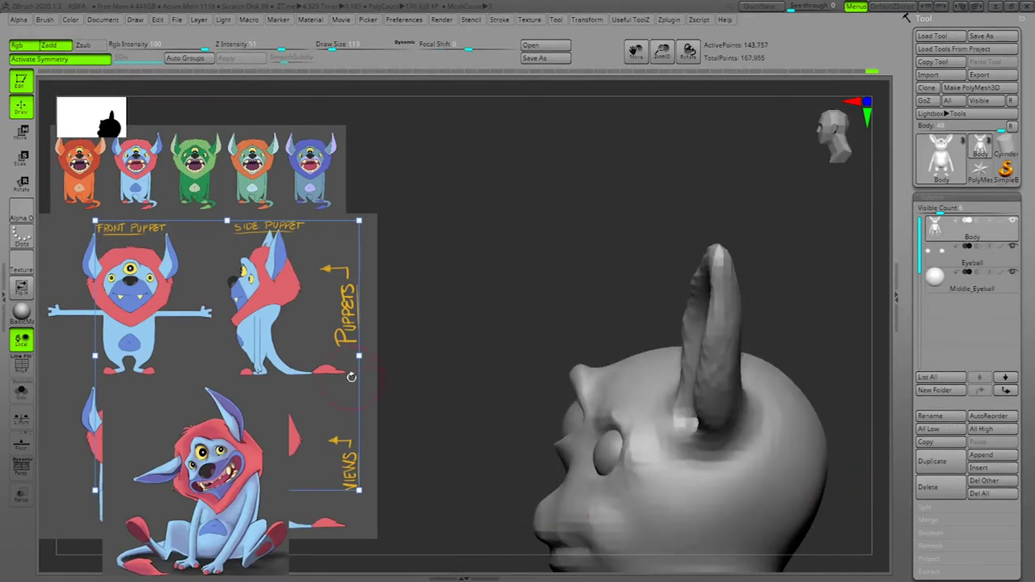
pyautogui.keyDown('alt'); pyautogui.moveTo(637, 249); pyautogui.dragTo(693, 152); pyautogui.keyUp('alt')
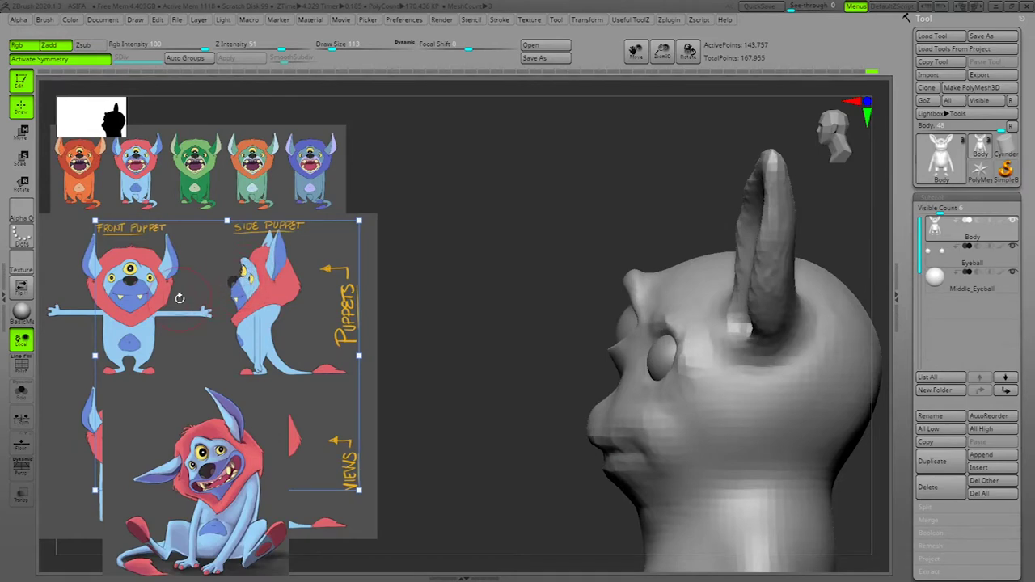
# Step: Choose the Standard brush, reduce its draw size, and carve a crease around the outside of the middle eye's lids
pyautogui.moveTo(512, 483); pyautogui.dragTo(801, 408)
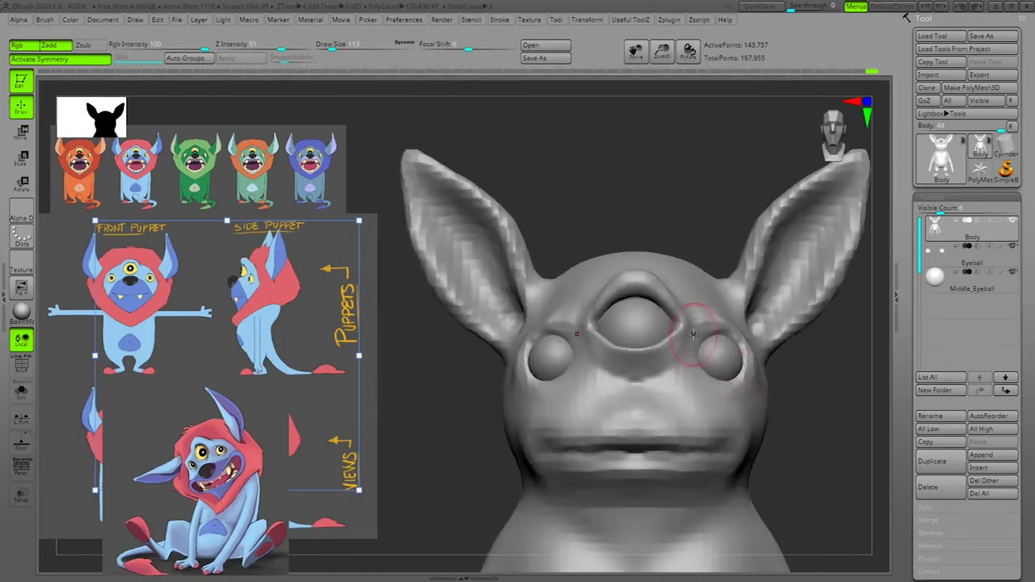
pyautogui.press('space')
pyautogui.moveTo(672, 352)
pyautogui.mouseDown()
pyautogui.moveTo(683, 328)
pyautogui.moveTo(638, 351)
pyautogui.moveTo(587, 326)
pyautogui.mouseUp()
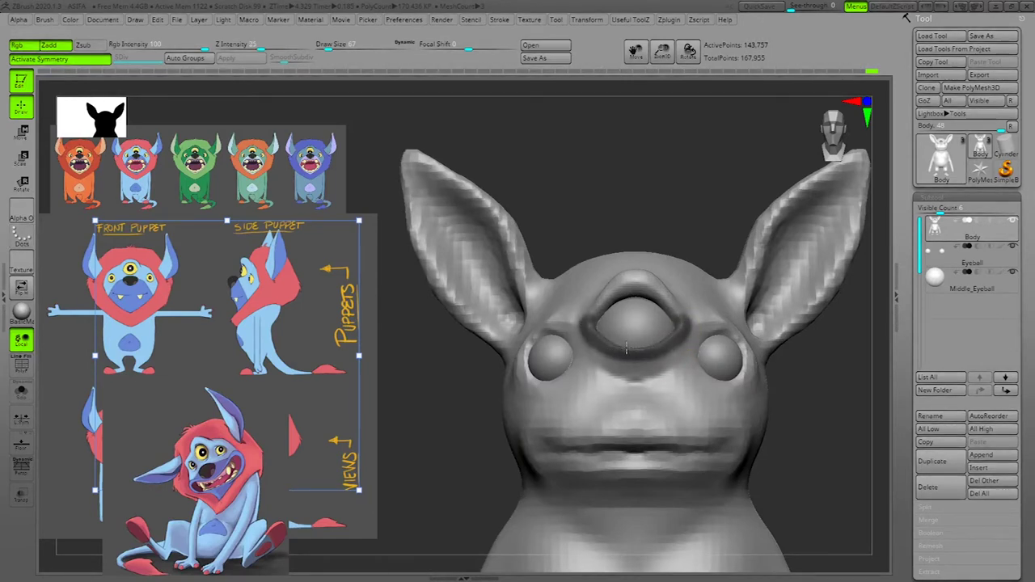
pyautogui.moveTo(859, 372)
pyautogui.mouseDown()
pyautogui.moveTo(747, 381)
pyautogui.moveTo(530, 443)
pyautogui.moveTo(811, 374)
pyautogui.moveTo(841, 377)
pyautogui.moveTo(842, 389)
pyautogui.moveTo(841, 377)
pyautogui.mouseUp()
pyautogui.press('space')
pyautogui.click(819, 76)
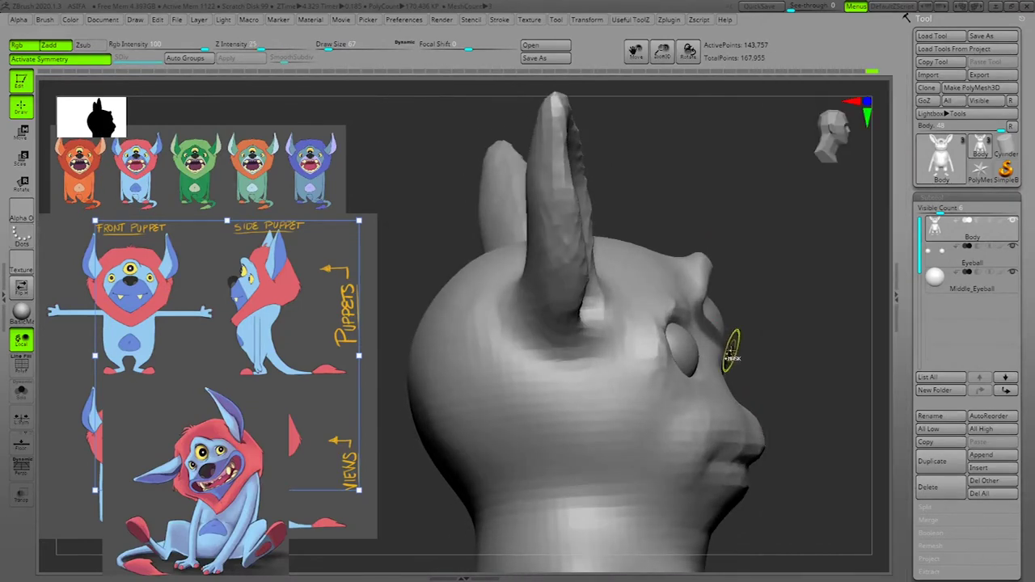
pyautogui.hotkey('ctrl', 'z')
# Step: Choose the Move brush, enlarge its draw size to 150, and pull the muzzle up and forward in profile
pyautogui.press('space')
pyautogui.click(790, 76)
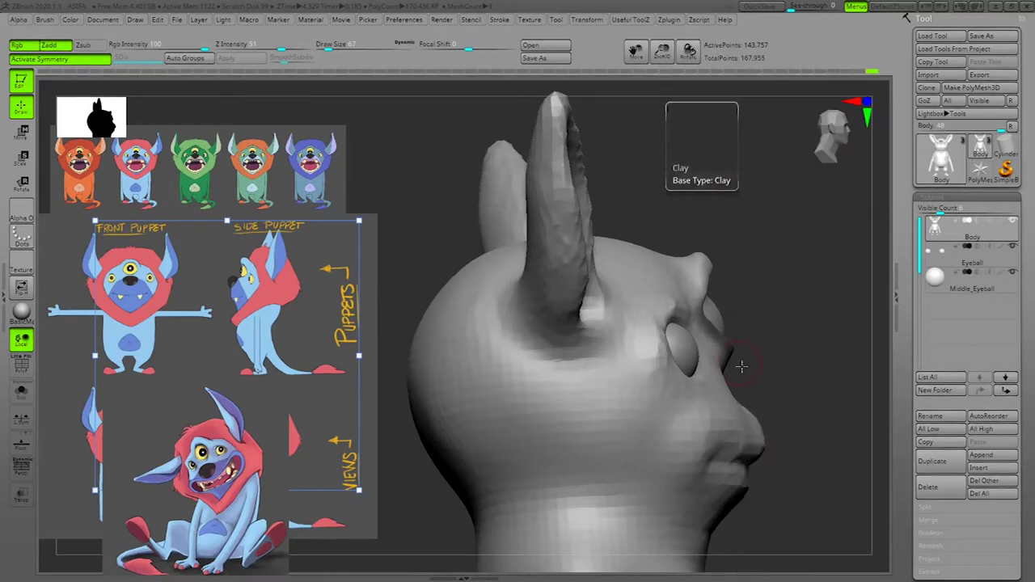
pyautogui.rightClick(729, 359)
pyautogui.moveTo(758, 388); pyautogui.dragTo(768, 390)
pyautogui.moveTo(849, 386); pyautogui.dragTo(818, 389)
pyautogui.moveTo(733, 390); pyautogui.dragTo(678, 385)
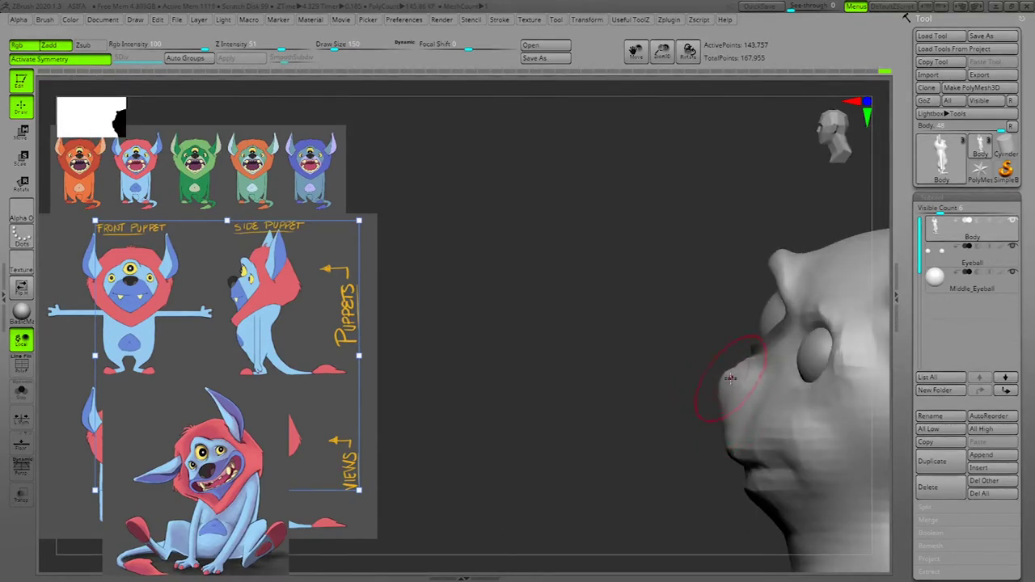
pyautogui.keyDown('alt'); pyautogui.moveTo(606, 458); pyautogui.dragTo(450, 461); pyautogui.keyUp('alt')
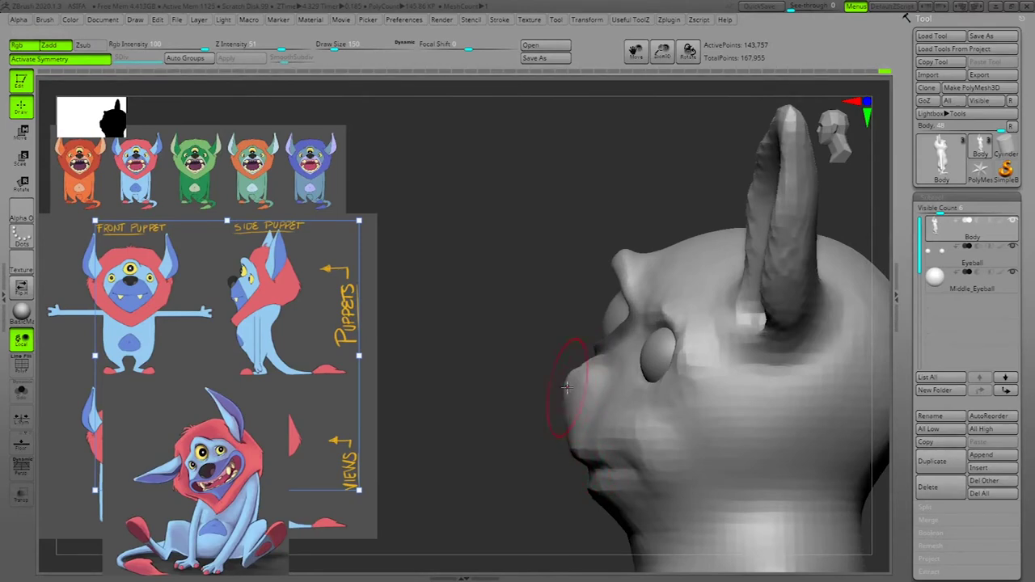
# Step: Shape the front of the muzzle from above with the Move brush, reducing its draw size to 104
pyautogui.moveTo(502, 437)
pyautogui.mouseDown()
pyautogui.moveTo(526, 474)
pyautogui.moveTo(843, 407)
pyautogui.moveTo(845, 439)
pyautogui.moveTo(501, 410)
pyautogui.mouseUp()
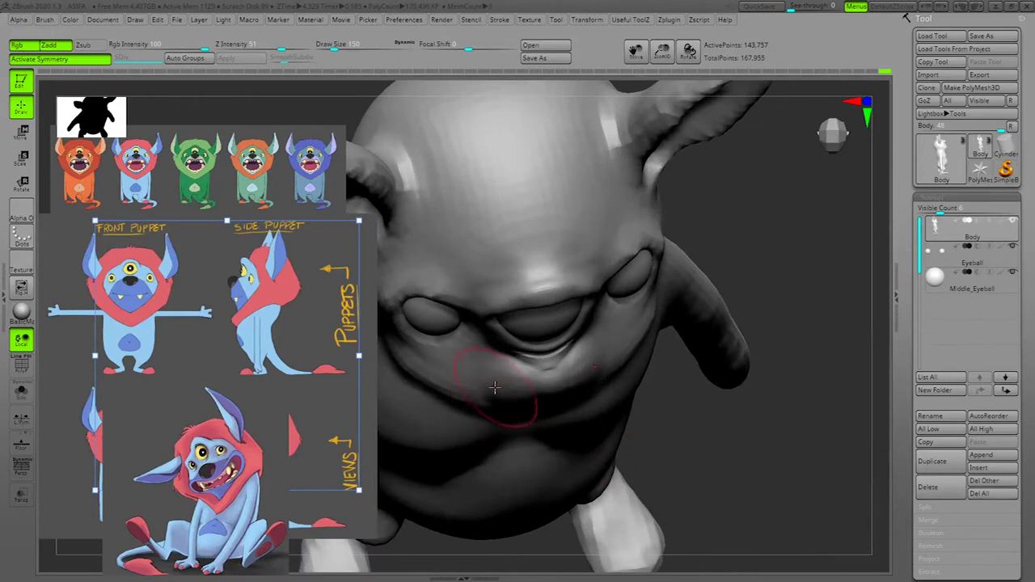
pyautogui.moveTo(695, 372)
pyautogui.mouseDown()
pyautogui.moveTo(782, 448)
pyautogui.moveTo(794, 447)
pyautogui.mouseUp()
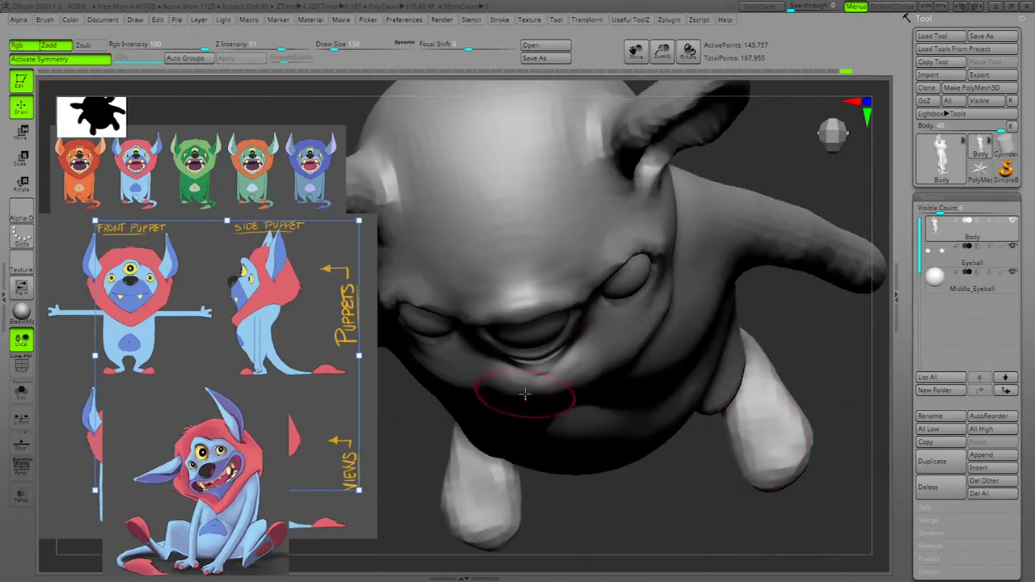
pyautogui.moveTo(843, 365); pyautogui.dragTo(836, 361)
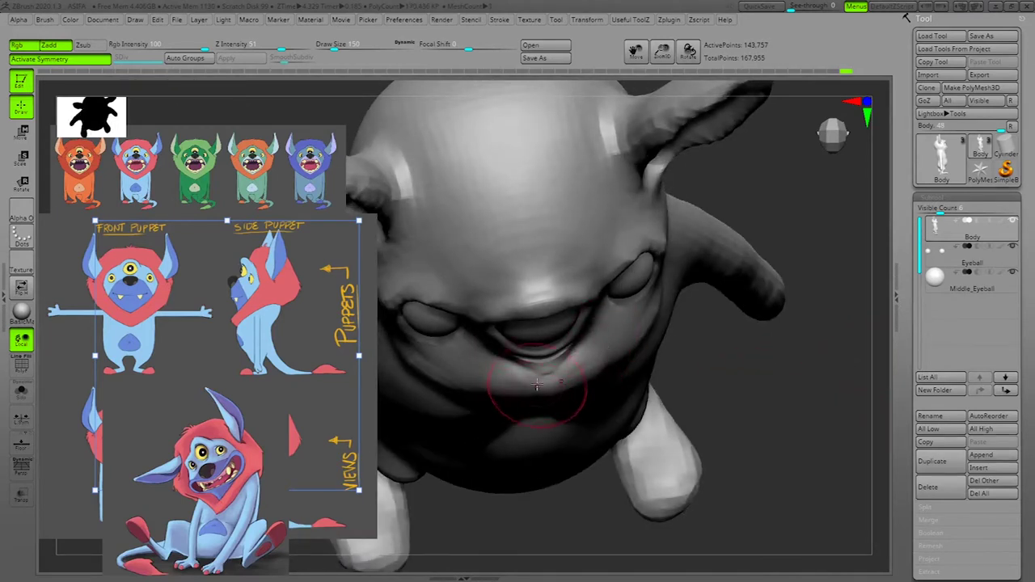
pyautogui.press('space')
pyautogui.moveTo(533, 380); pyautogui.dragTo(531, 380)
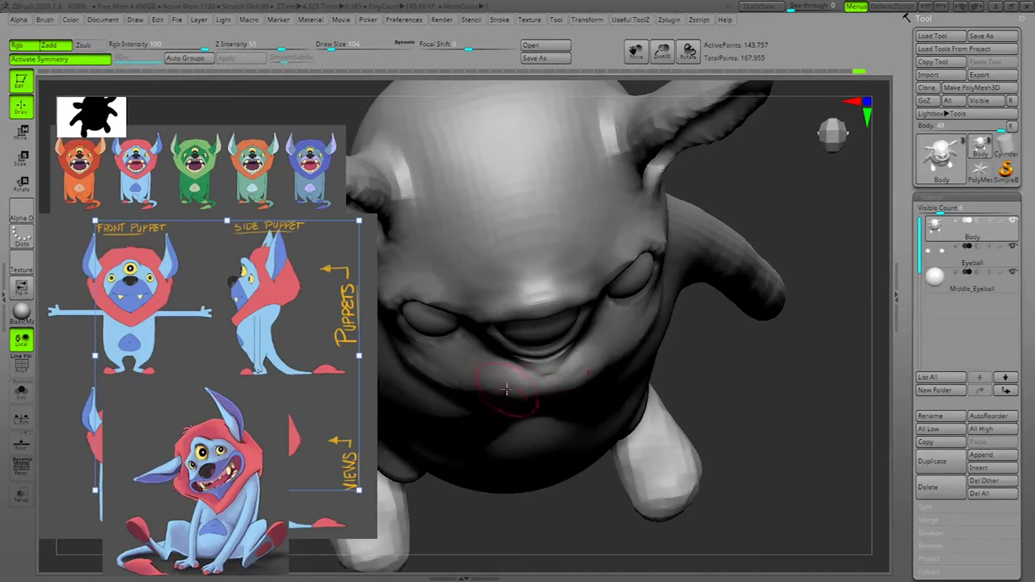
pyautogui.moveTo(782, 399)
pyautogui.mouseDown()
pyautogui.moveTo(783, 375)
pyautogui.moveTo(786, 400)
pyautogui.mouseUp()
# Step: Choose the ClayBuildup brush, fill out and smooth the muzzle between the eyes and mouth, and remesh the Body with DynaMesh
pyautogui.moveTo(825, 431); pyautogui.dragTo(740, 427)
pyautogui.moveTo(598, 421); pyautogui.dragTo(588, 409)
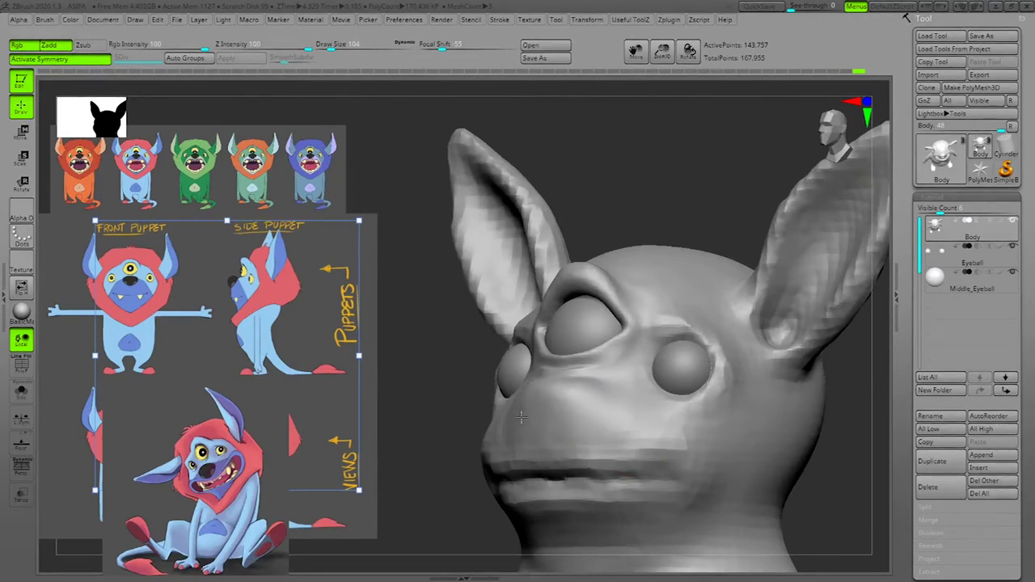
pyautogui.keyDown('shift'); pyautogui.moveTo(881, 440); pyautogui.dragTo(868, 441); pyautogui.keyUp('shift')
pyautogui.moveTo(490, 481); pyautogui.dragTo(573, 477)
pyautogui.moveTo(815, 428)
pyautogui.keyDown('ctrl'); pyautogui.mouseDown(button='right')
pyautogui.moveTo(806, 425)
pyautogui.moveTo(828, 439)
pyautogui.mouseUp(button='right'); pyautogui.keyUp('ctrl')
pyautogui.moveTo(832, 458); pyautogui.dragTo(757, 458)
pyautogui.moveTo(485, 479); pyautogui.dragTo(854, 431)
# Step: Choose the Move brush, set its draw size to 181, and round out the muzzle's sides from above
pyautogui.press('space')
pyautogui.moveTo(667, 394); pyautogui.dragTo(673, 394)
pyautogui.moveTo(837, 406); pyautogui.dragTo(752, 398)
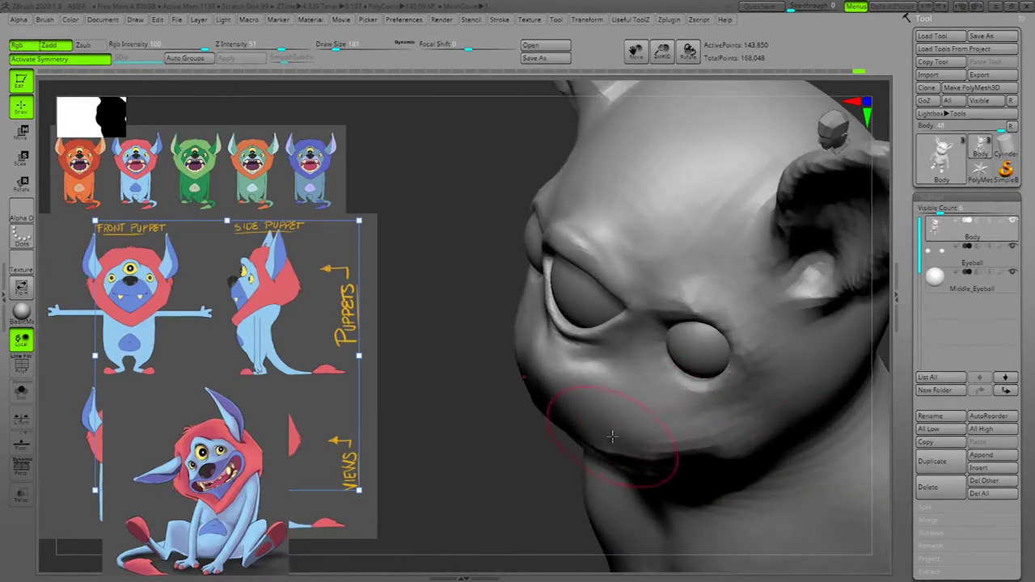
pyautogui.moveTo(510, 512); pyautogui.dragTo(651, 460)
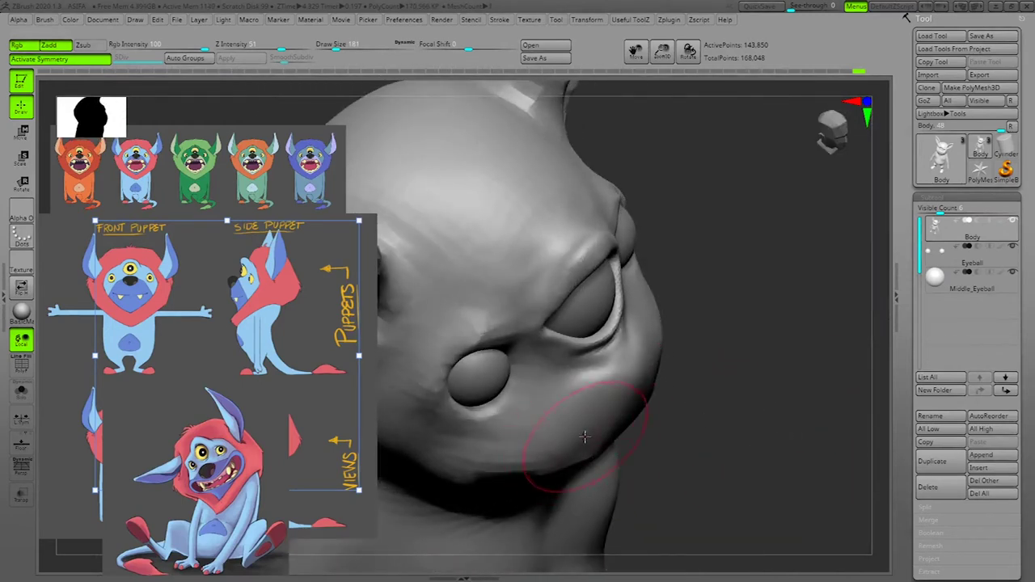
pyautogui.moveTo(748, 373); pyautogui.dragTo(773, 428)
pyautogui.moveTo(665, 442); pyautogui.dragTo(605, 437)
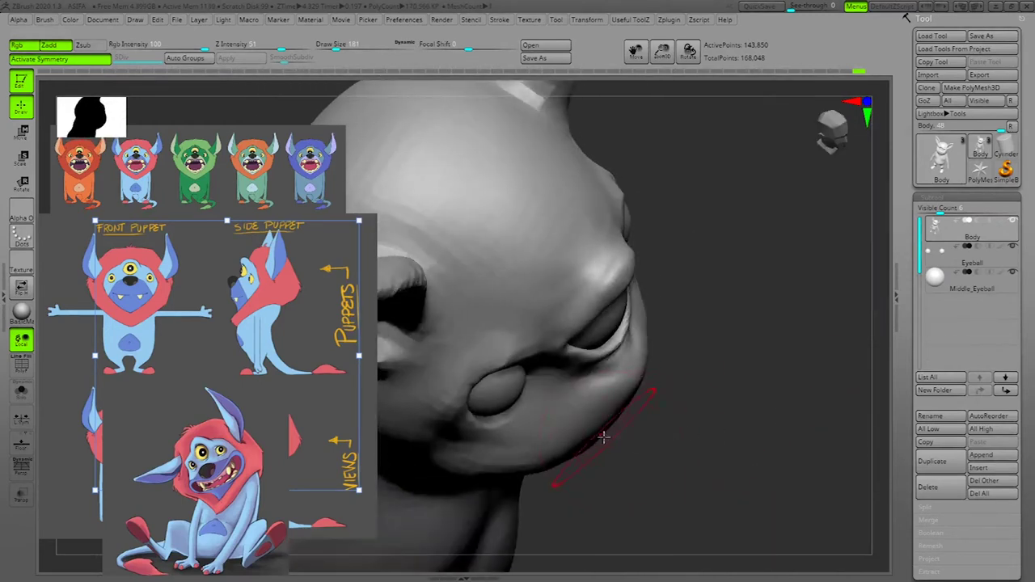
# Step: Reduce the draw size to 121, refine the muzzle's contour above the mouth, and remesh and smooth the Body
pyautogui.press('space')
pyautogui.moveTo(609, 393); pyautogui.dragTo(604, 392)
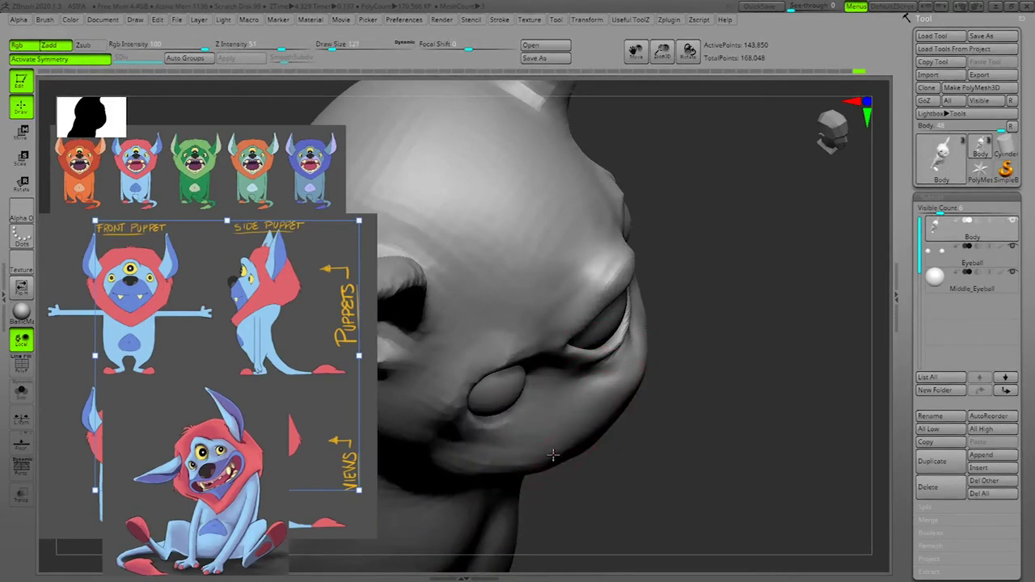
pyautogui.moveTo(755, 439)
pyautogui.mouseDown()
pyautogui.moveTo(763, 426)
pyautogui.moveTo(626, 453)
pyautogui.mouseUp()
pyautogui.keyDown('shift'); pyautogui.moveTo(752, 422); pyautogui.dragTo(659, 426); pyautogui.keyUp('shift')
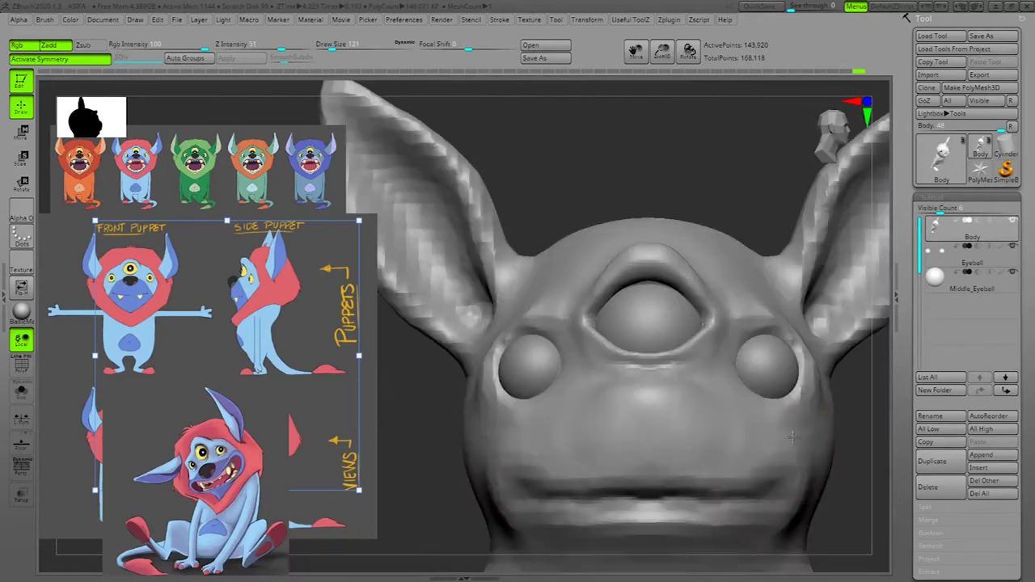
pyautogui.keyDown('alt'); pyautogui.moveTo(880, 417); pyautogui.dragTo(809, 339); pyautogui.keyUp('alt')
pyautogui.moveTo(768, 397)
pyautogui.mouseDown()
pyautogui.moveTo(858, 428)
pyautogui.moveTo(853, 486)
pyautogui.mouseUp()
pyautogui.moveTo(838, 421)
pyautogui.keyDown('alt'); pyautogui.mouseDown()
pyautogui.moveTo(856, 418)
pyautogui.moveTo(837, 437)
pyautogui.mouseUp(); pyautogui.keyUp('alt')
# Step: Choose the ClayBuildup brush, lower the smoothing strength, and set the brush's Z Intensity to 30
pyautogui.press('space')
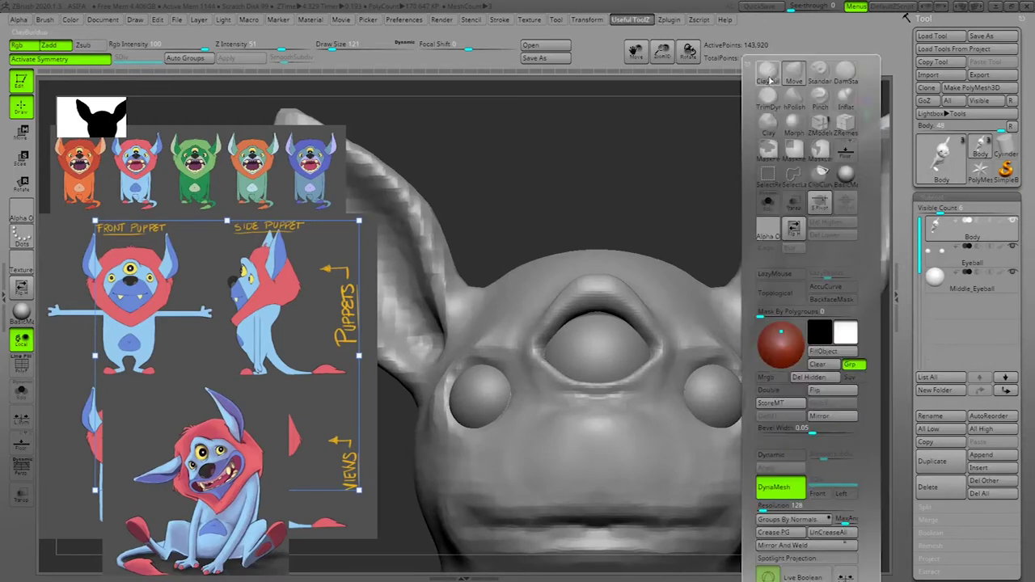
pyautogui.press('space')
pyautogui.moveTo(718, 369)
pyautogui.mouseDown()
pyautogui.moveTo(712, 351)
pyautogui.moveTo(736, 356)
pyautogui.mouseUp()
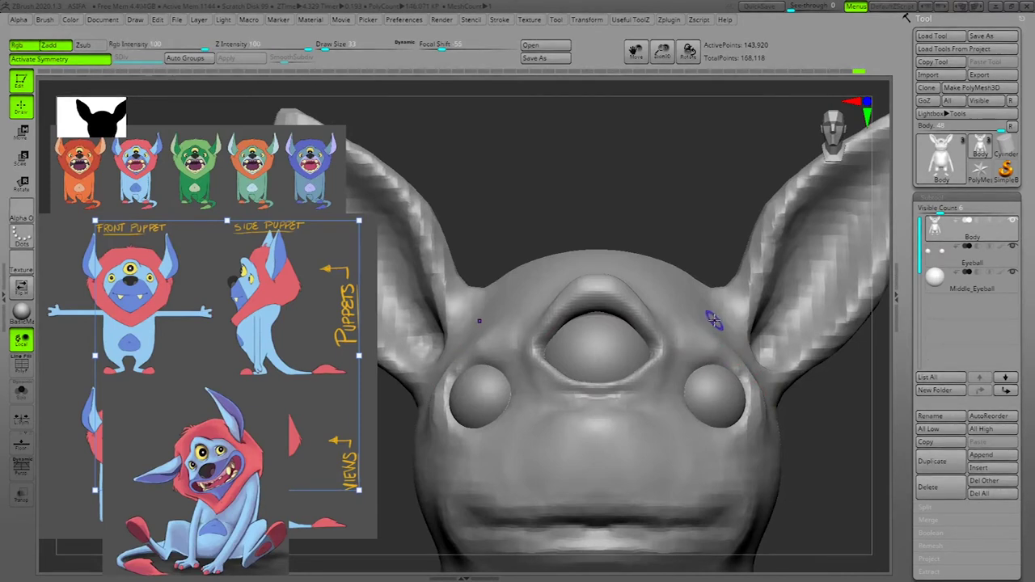
pyautogui.press('space')
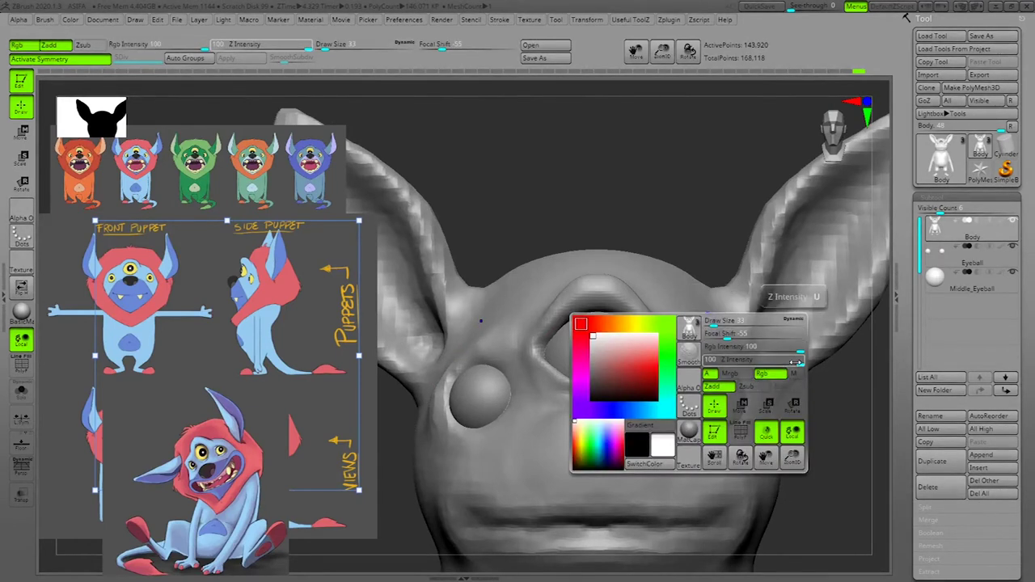
pyautogui.moveTo(797, 364); pyautogui.dragTo(754, 364)
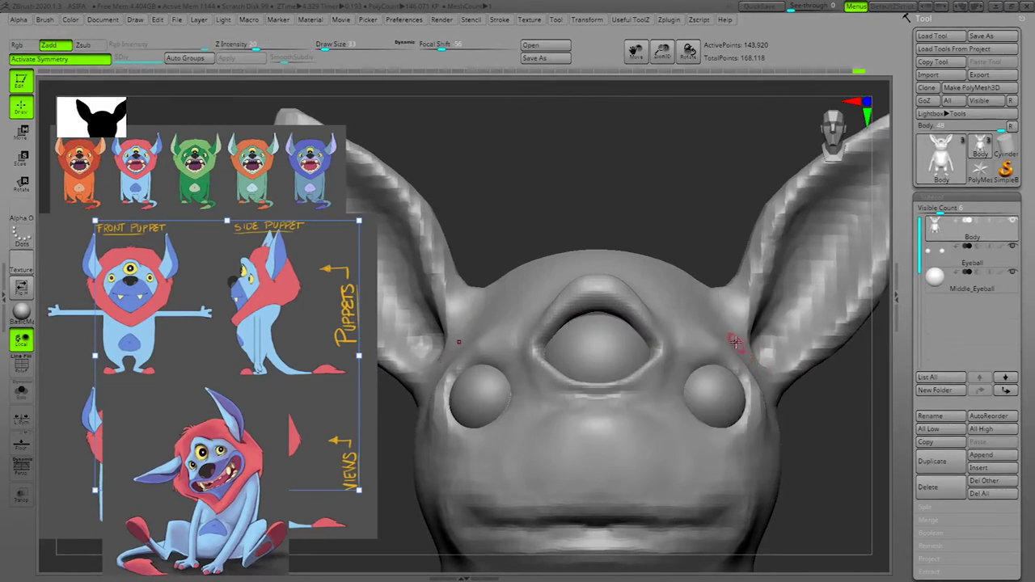
pyautogui.press('space')
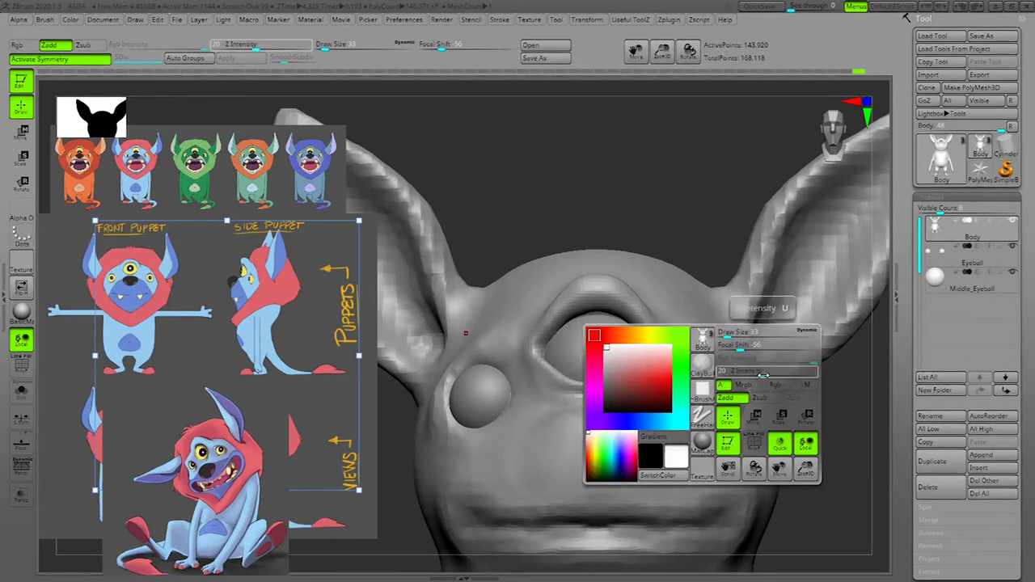
pyautogui.moveTo(762, 374); pyautogui.dragTo(769, 375)
pyautogui.write('30')
pyautogui.press('Return')
# Step: Set the Smooth brush's Z Intensity to 25
pyautogui.press('space')
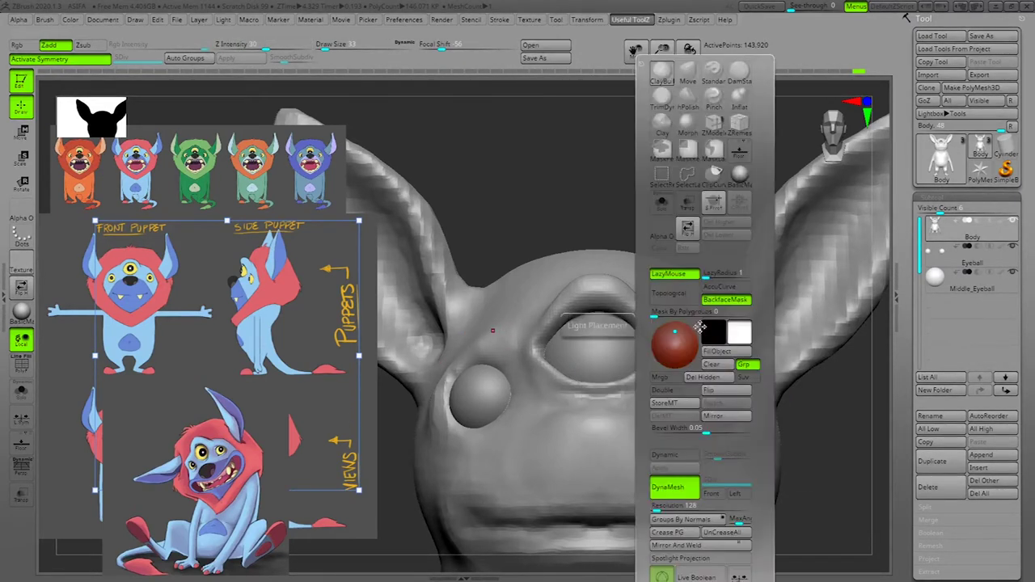
pyautogui.press('shift')
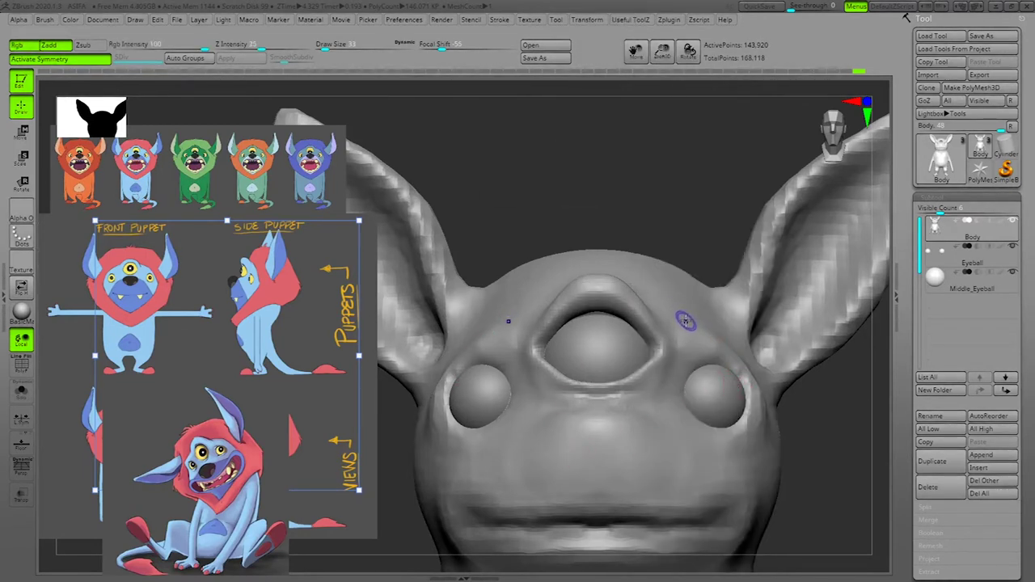
pyautogui.press('space')
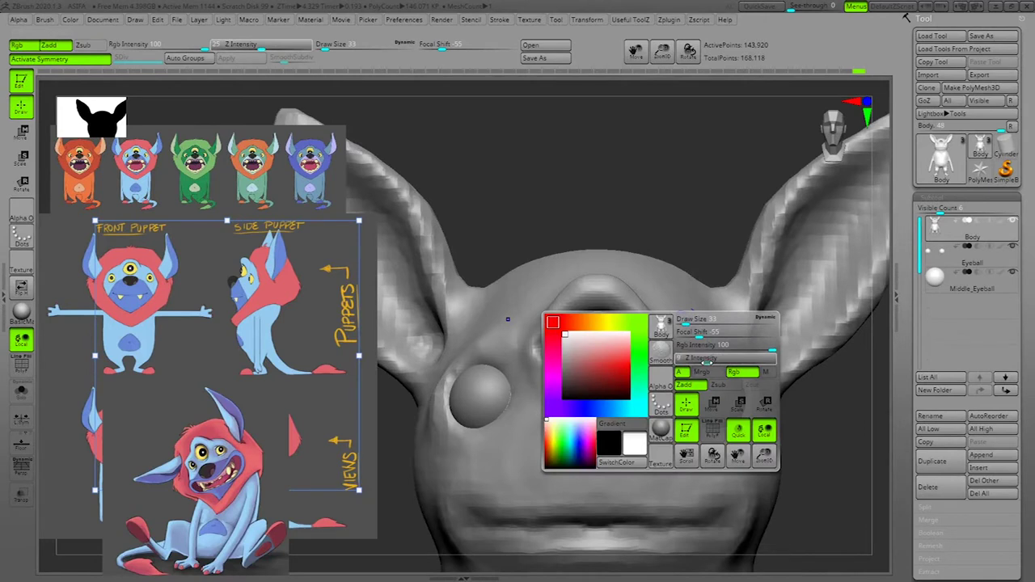
pyautogui.moveTo(709, 363); pyautogui.dragTo(706, 362)
pyautogui.press('space')
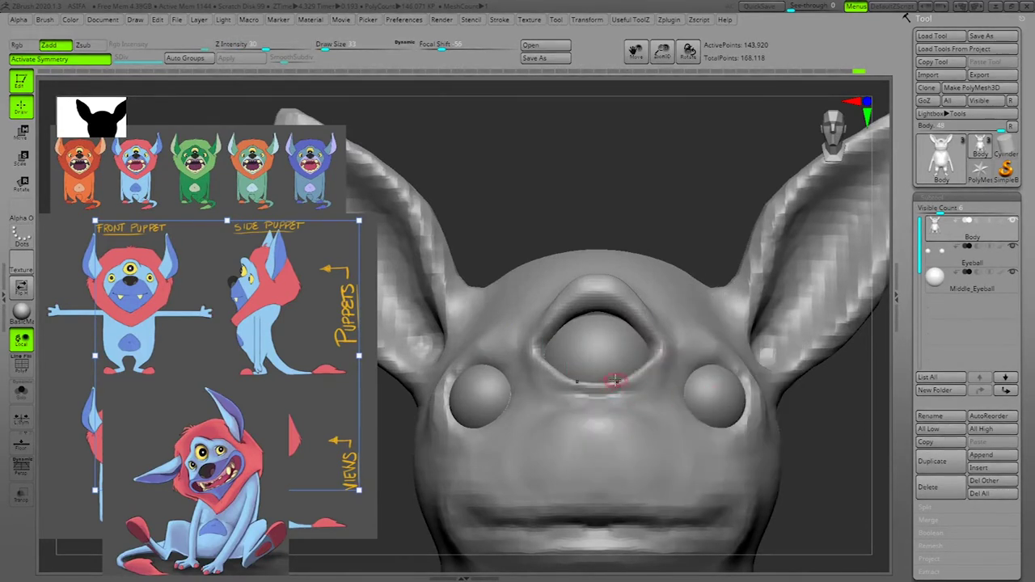
pyautogui.hotkey('shift', 'space')
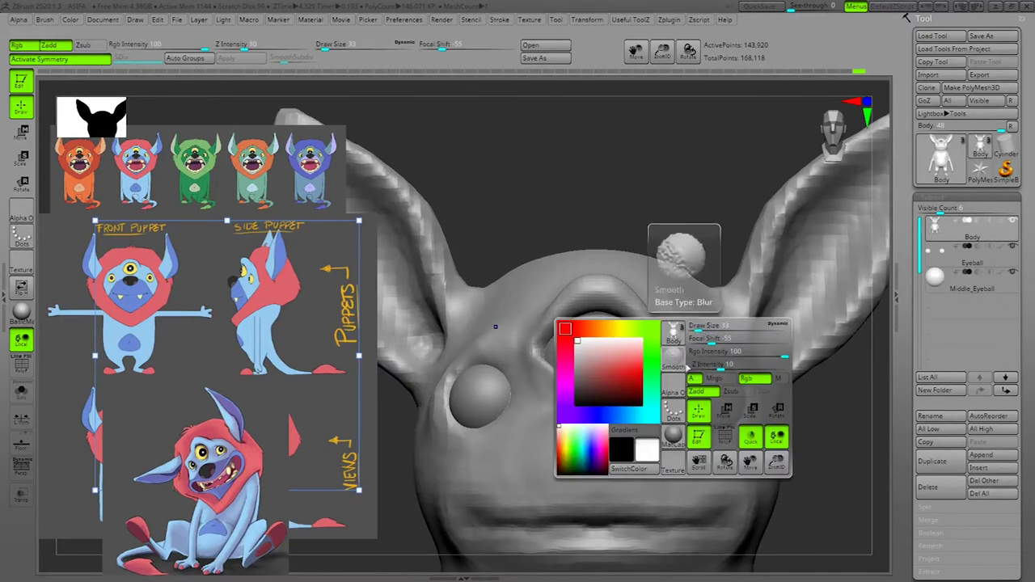
pyautogui.moveTo(839, 418)
pyautogui.mouseDown()
pyautogui.moveTo(769, 424)
pyautogui.moveTo(782, 425)
pyautogui.mouseUp()
pyautogui.hotkey('shift', 'space')
# Step: Set the ClayBuildup draw size to 67, then build up and smooth the muzzle and cheeks around the side eyes
pyautogui.press('space')
pyautogui.moveTo(719, 378); pyautogui.dragTo(739, 378)
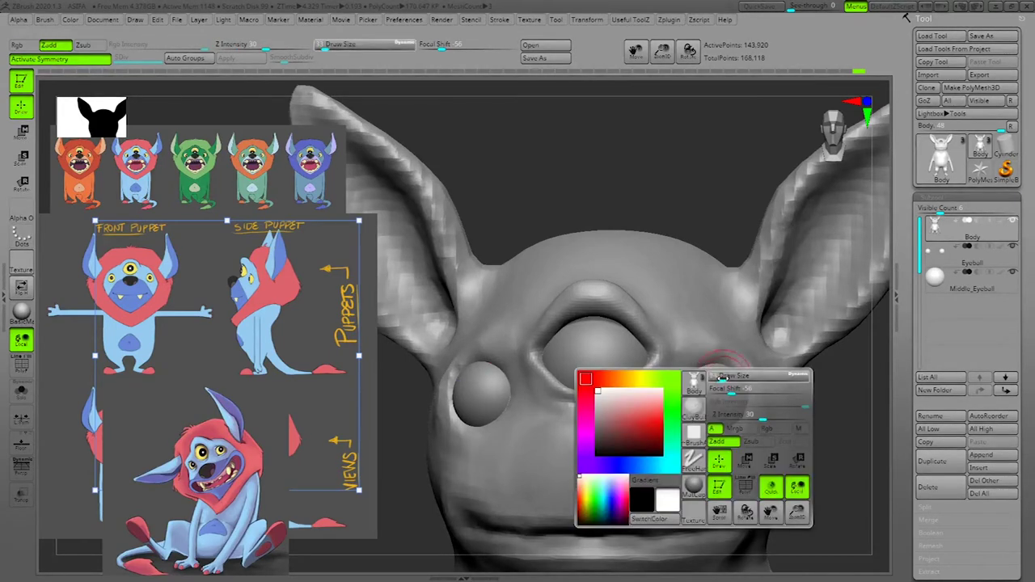
pyautogui.moveTo(826, 380)
pyautogui.mouseDown()
pyautogui.moveTo(834, 412)
pyautogui.moveTo(739, 342)
pyautogui.mouseUp()
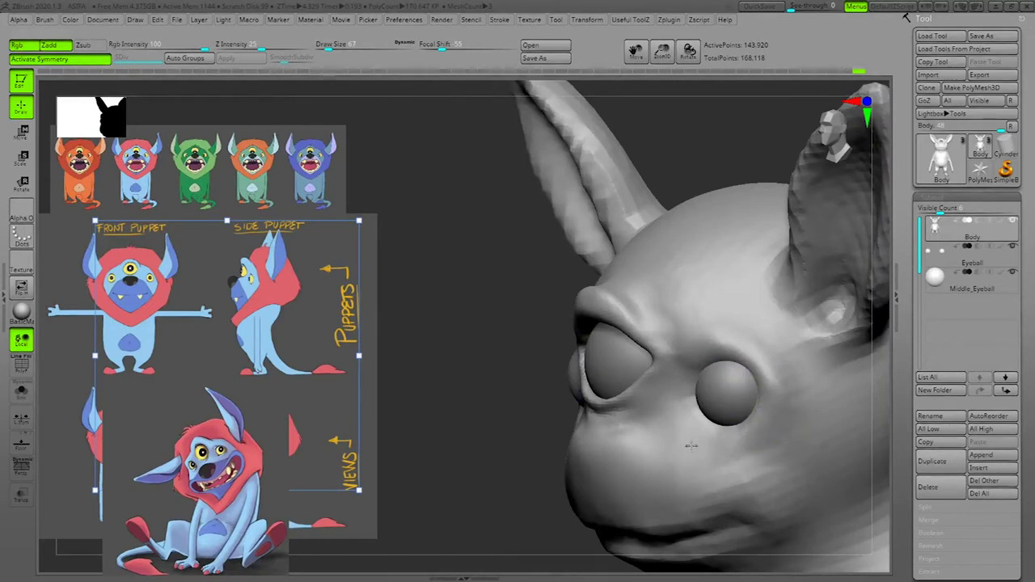
pyautogui.moveTo(471, 468)
pyautogui.mouseDown()
pyautogui.moveTo(830, 393)
pyautogui.moveTo(870, 409)
pyautogui.mouseUp()
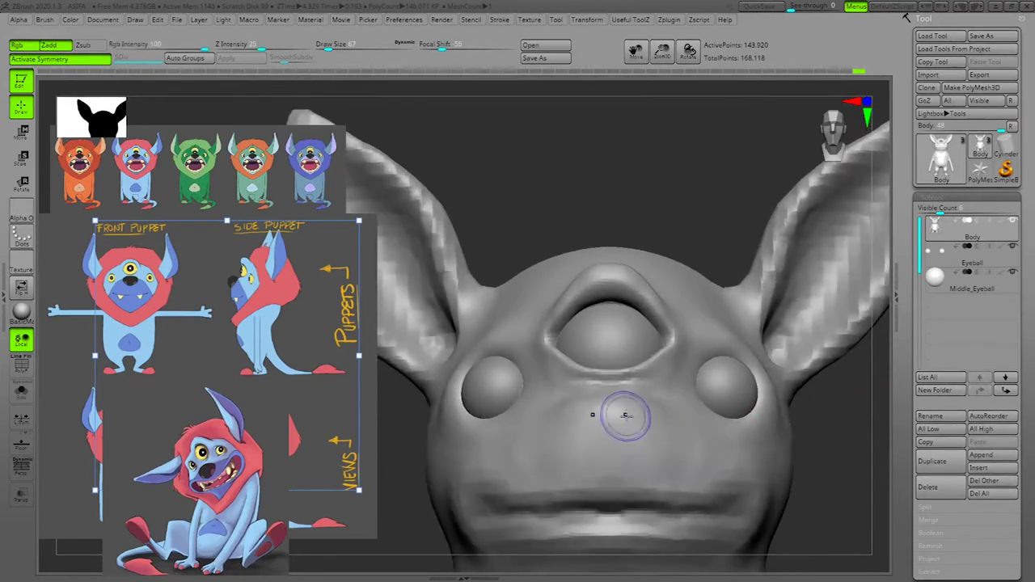
pyautogui.moveTo(630, 389)
pyautogui.keyDown('shift'); pyautogui.mouseDown()
pyautogui.moveTo(558, 401)
pyautogui.moveTo(574, 405)
pyautogui.moveTo(524, 444)
pyautogui.moveTo(529, 437)
pyautogui.mouseUp(); pyautogui.keyUp('shift')
pyautogui.moveTo(862, 466); pyautogui.dragTo(679, 463)
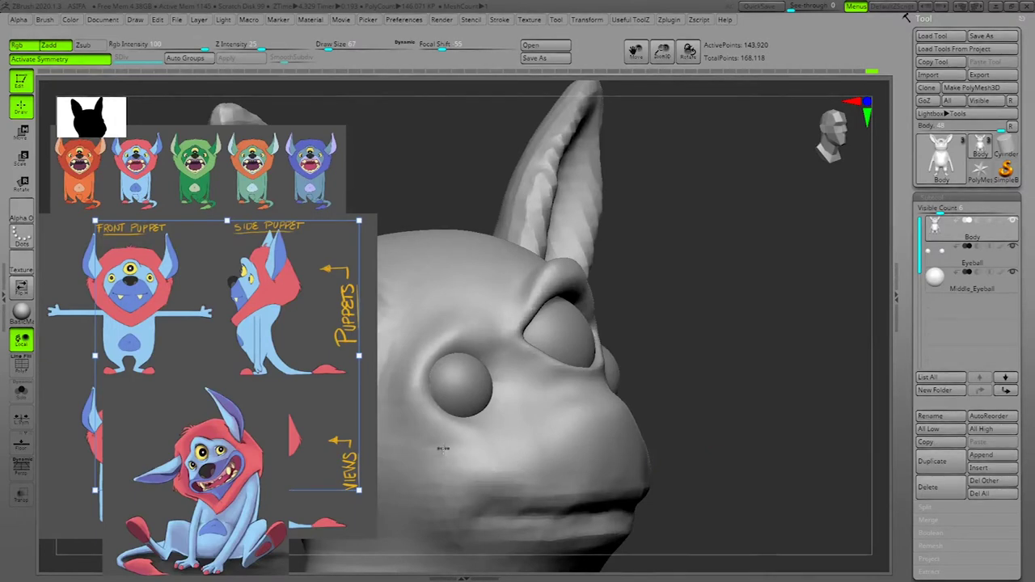
pyautogui.moveTo(860, 441)
pyautogui.mouseDown()
pyautogui.moveTo(806, 432)
pyautogui.moveTo(773, 441)
pyautogui.mouseUp()
pyautogui.moveTo(437, 483); pyautogui.dragTo(473, 484)
pyautogui.keyDown('alt'); pyautogui.moveTo(881, 416); pyautogui.dragTo(842, 451); pyautogui.keyUp('alt')
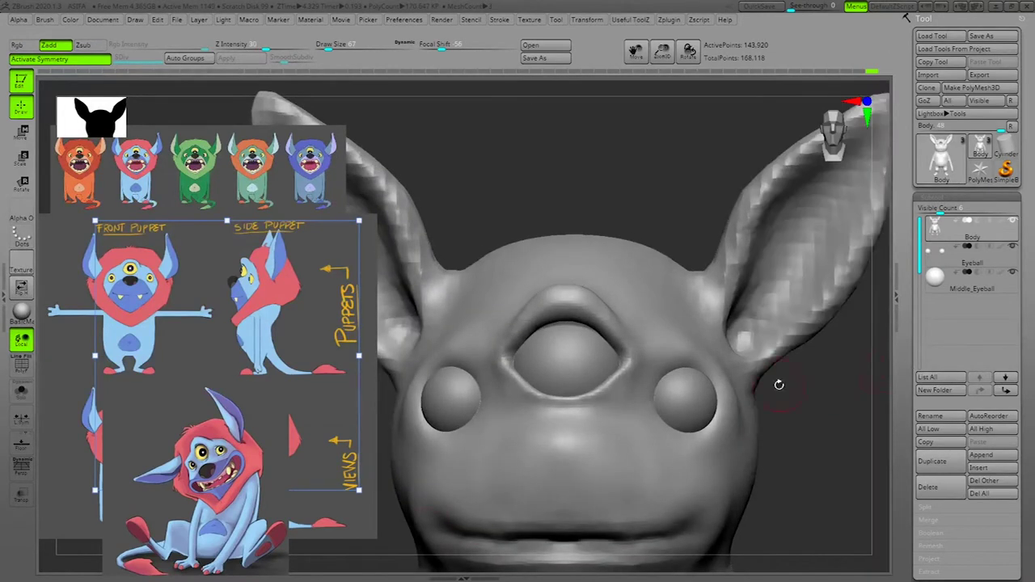
# Step: Reduce the draw size to 49 and build up the upper eyelid ridges over the side eyes
pyautogui.press('space')
pyautogui.moveTo(787, 384); pyautogui.dragTo(783, 384)
pyautogui.moveTo(838, 406)
pyautogui.keyDown('alt'); pyautogui.mouseDown()
pyautogui.moveTo(849, 425)
pyautogui.moveTo(831, 456)
pyautogui.moveTo(825, 426)
pyautogui.mouseUp(); pyautogui.keyUp('alt')
pyautogui.moveTo(615, 376); pyautogui.dragTo(670, 358)
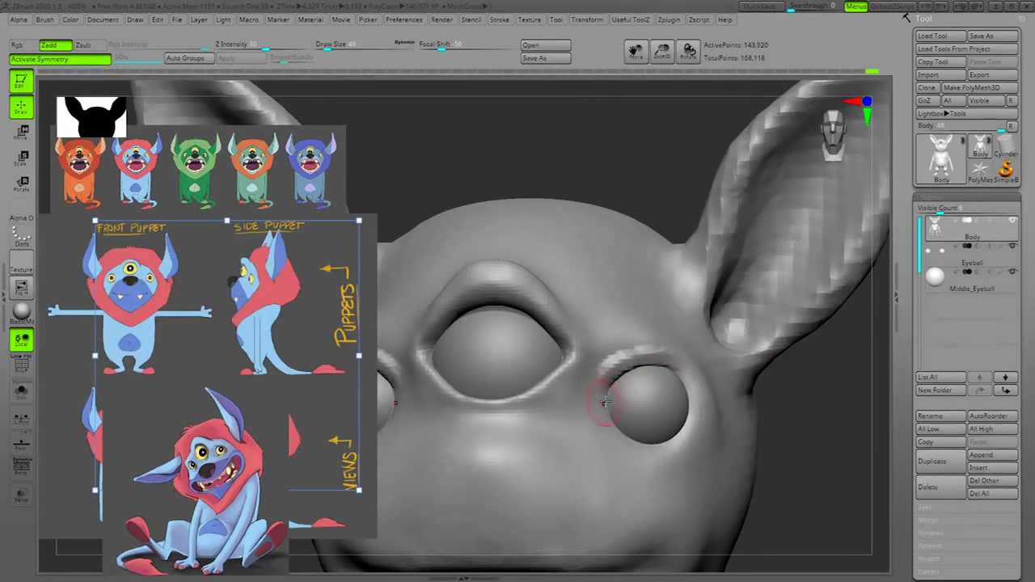
pyautogui.moveTo(617, 370); pyautogui.dragTo(665, 352)
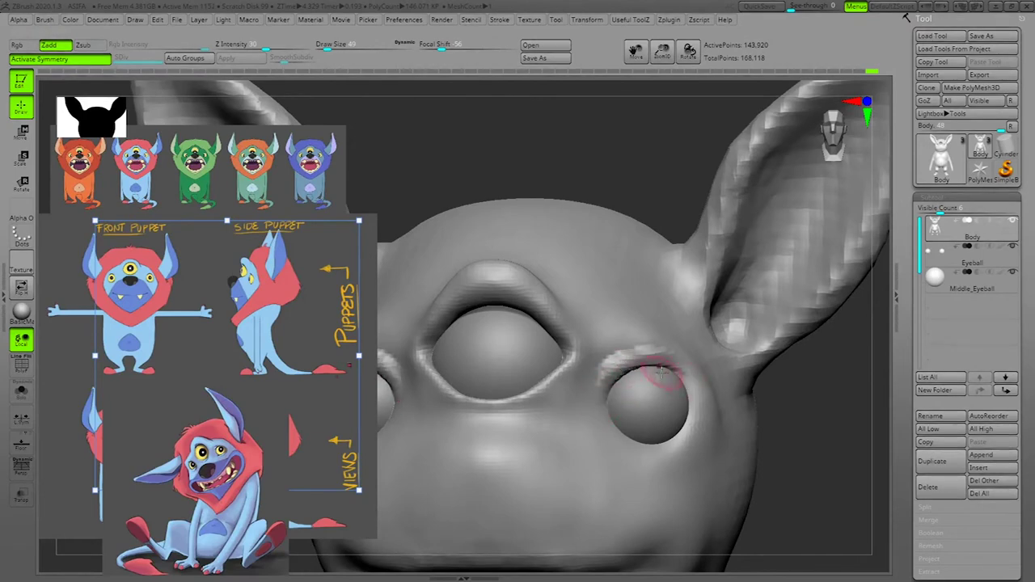
pyautogui.moveTo(875, 442); pyautogui.dragTo(860, 443)
pyautogui.moveTo(458, 412); pyautogui.dragTo(514, 393)
pyautogui.moveTo(859, 509); pyautogui.dragTo(871, 464)
pyautogui.moveTo(602, 355); pyautogui.dragTo(634, 347)
pyautogui.moveTo(866, 467); pyautogui.dragTo(665, 340)
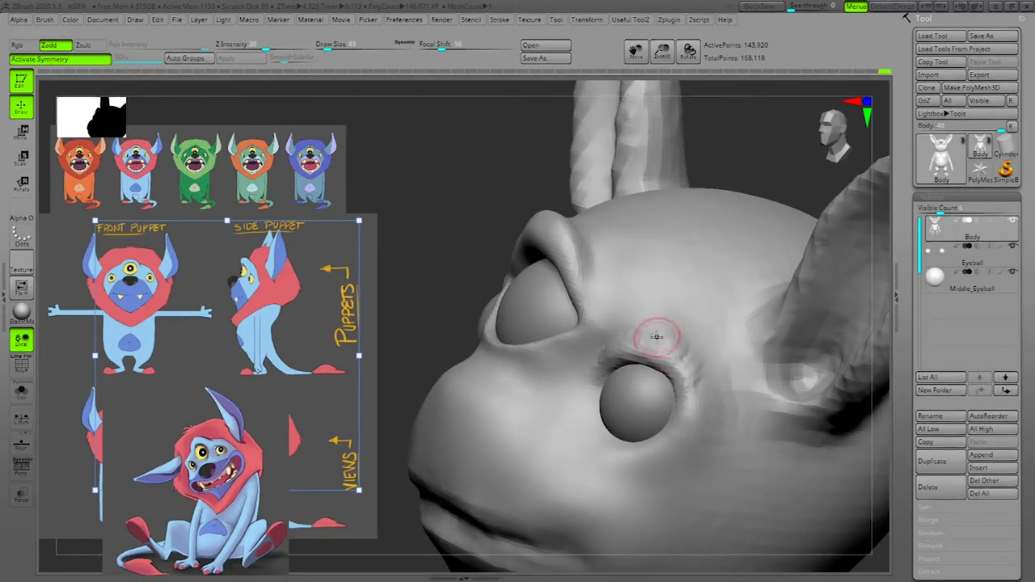
# Step: Smooth the upper eyelids of the side eyes into the brow and remesh the Body with DynaMesh
pyautogui.moveTo(756, 165); pyautogui.dragTo(755, 147)
pyautogui.moveTo(652, 337)
pyautogui.keyDown('shift'); pyautogui.mouseDown()
pyautogui.moveTo(643, 327)
pyautogui.moveTo(687, 368)
pyautogui.mouseUp(); pyautogui.keyUp('shift')
pyautogui.moveTo(760, 162)
pyautogui.mouseDown()
pyautogui.moveTo(658, 342)
pyautogui.moveTo(610, 365)
pyautogui.mouseUp()
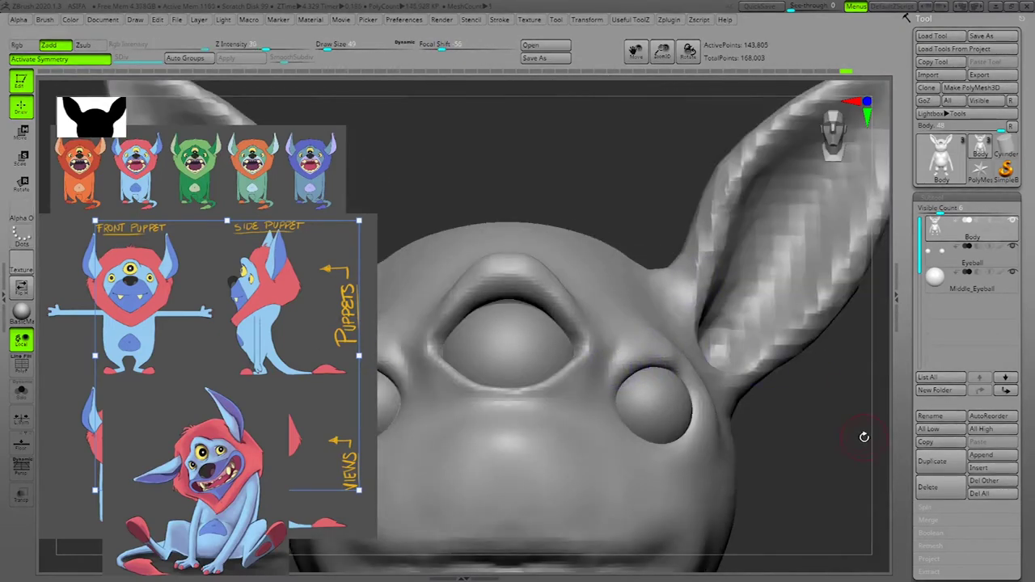
pyautogui.moveTo(838, 441); pyautogui.dragTo(824, 432)
pyautogui.keyDown('shift'); pyautogui.moveTo(676, 343); pyautogui.dragTo(689, 371); pyautogui.keyUp('shift')
pyautogui.moveTo(767, 388)
pyautogui.mouseDown()
pyautogui.moveTo(760, 404)
pyautogui.moveTo(670, 358)
pyautogui.mouseUp()
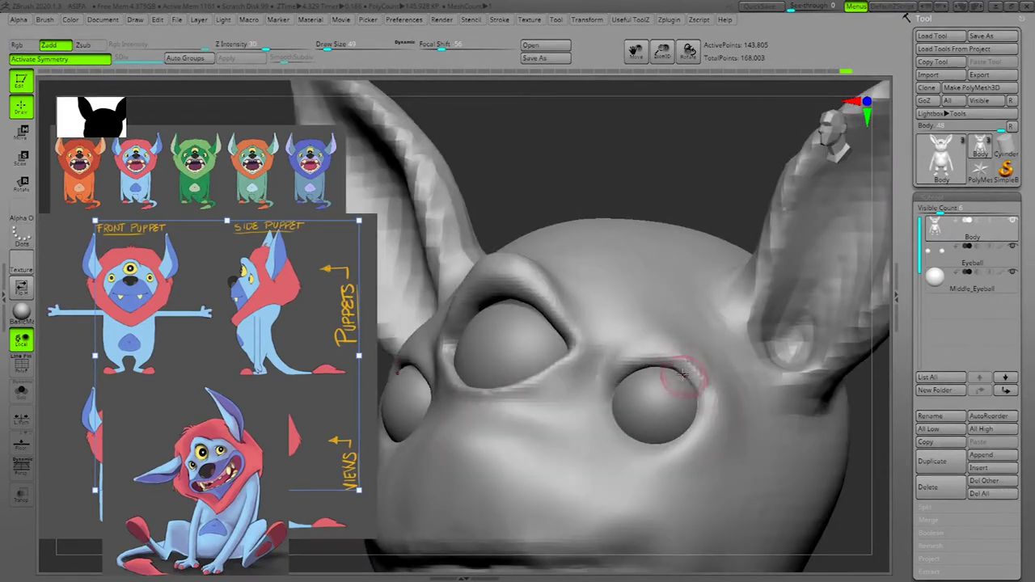
pyautogui.keyDown('shift'); pyautogui.moveTo(878, 454); pyautogui.dragTo(773, 430); pyautogui.keyUp('shift')
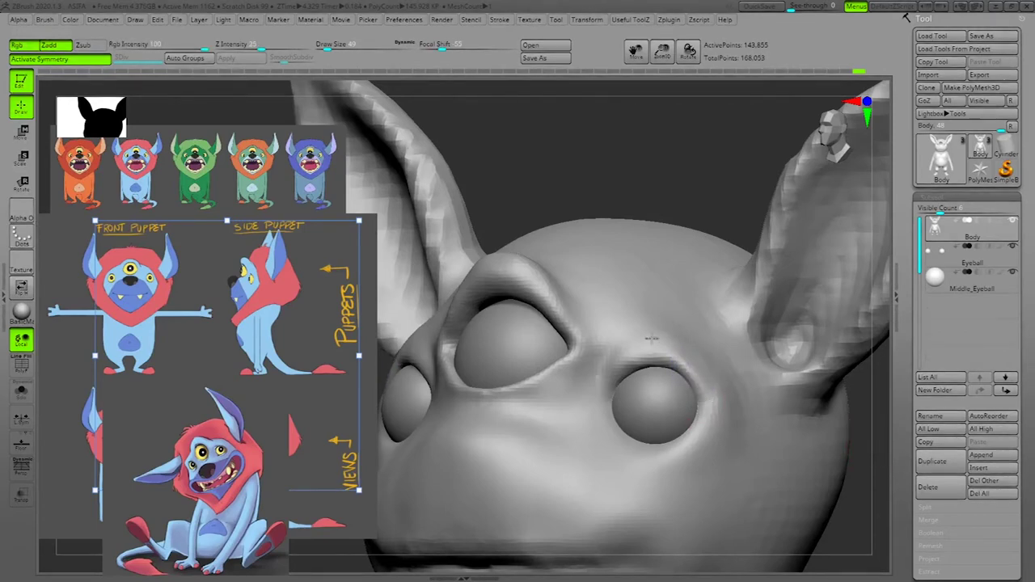
# Step: Build up the lower eyelids beneath the side eyes, then smooth and remesh them
pyautogui.moveTo(864, 417); pyautogui.dragTo(793, 441)
pyautogui.moveTo(487, 490); pyautogui.dragTo(561, 493)
pyautogui.keyDown('alt'); pyautogui.moveTo(827, 424); pyautogui.dragTo(857, 464); pyautogui.keyUp('alt')
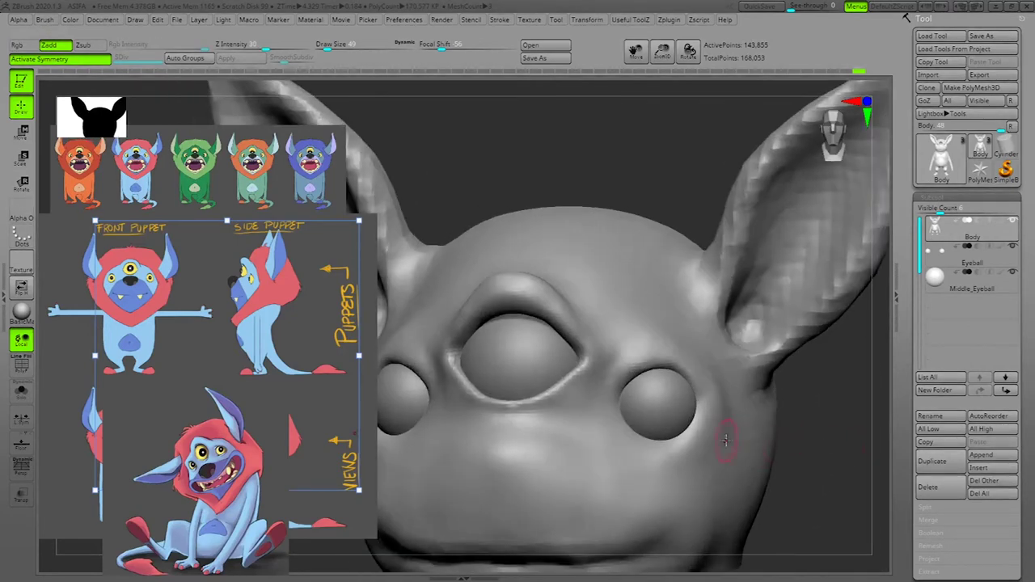
pyautogui.moveTo(633, 424)
pyautogui.mouseDown()
pyautogui.moveTo(670, 439)
pyautogui.moveTo(695, 422)
pyautogui.mouseUp()
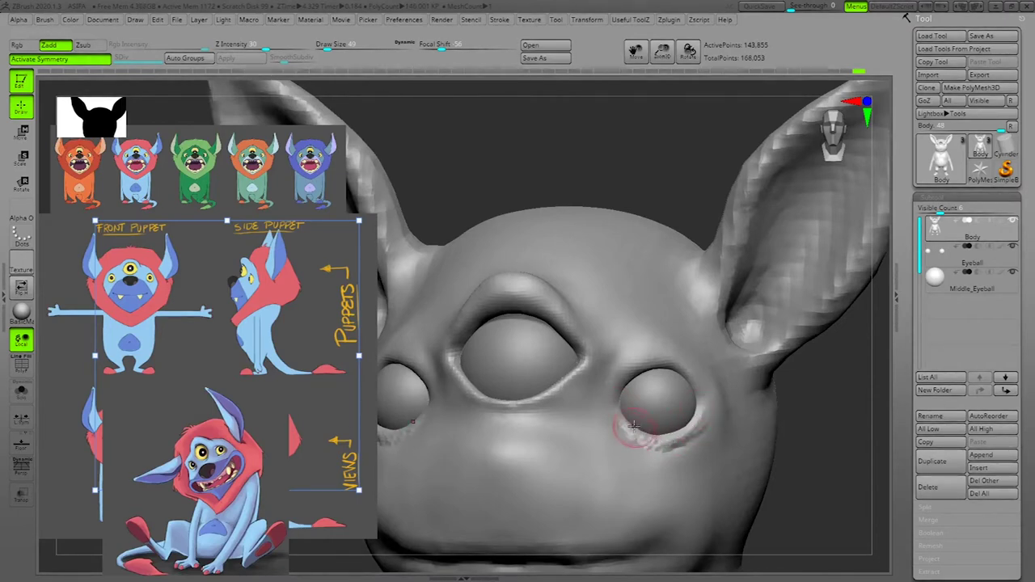
pyautogui.moveTo(854, 412); pyautogui.dragTo(714, 403)
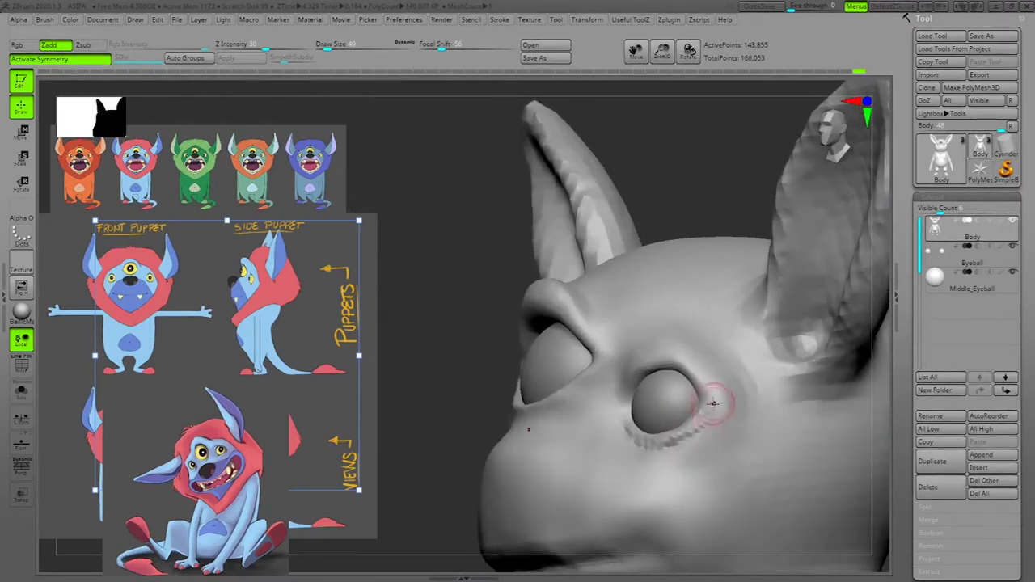
pyautogui.moveTo(885, 447)
pyautogui.mouseDown()
pyautogui.moveTo(825, 437)
pyautogui.moveTo(857, 442)
pyautogui.mouseUp()
pyautogui.moveTo(629, 425)
pyautogui.keyDown('shift'); pyautogui.mouseDown()
pyautogui.moveTo(681, 432)
pyautogui.moveTo(697, 419)
pyautogui.mouseUp(); pyautogui.keyUp('shift')
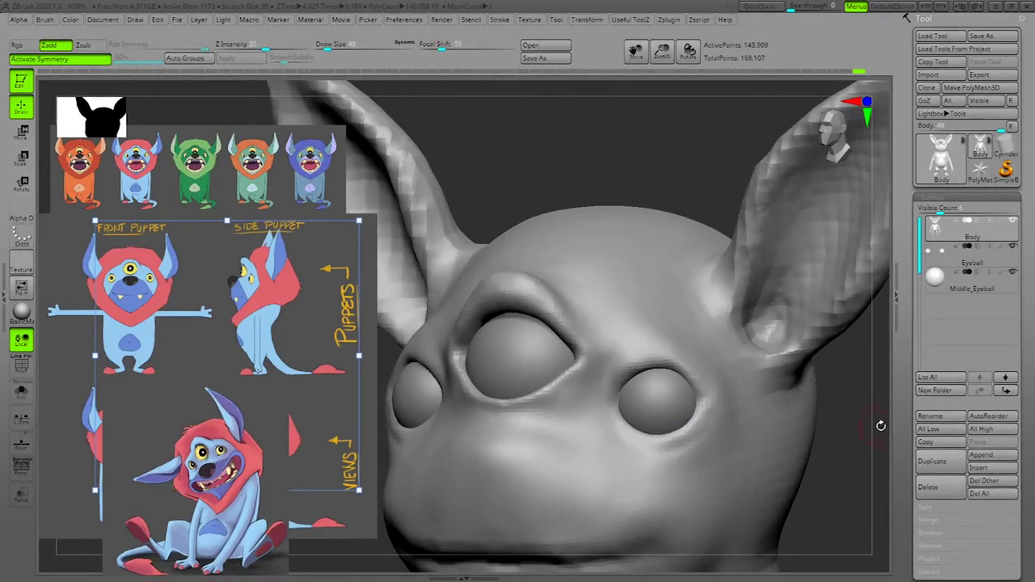
# Step: Add clay all around the rims of the side eyes, above, below and at the outer corners, and remesh the Body
pyautogui.moveTo(879, 425); pyautogui.dragTo(951, 431)
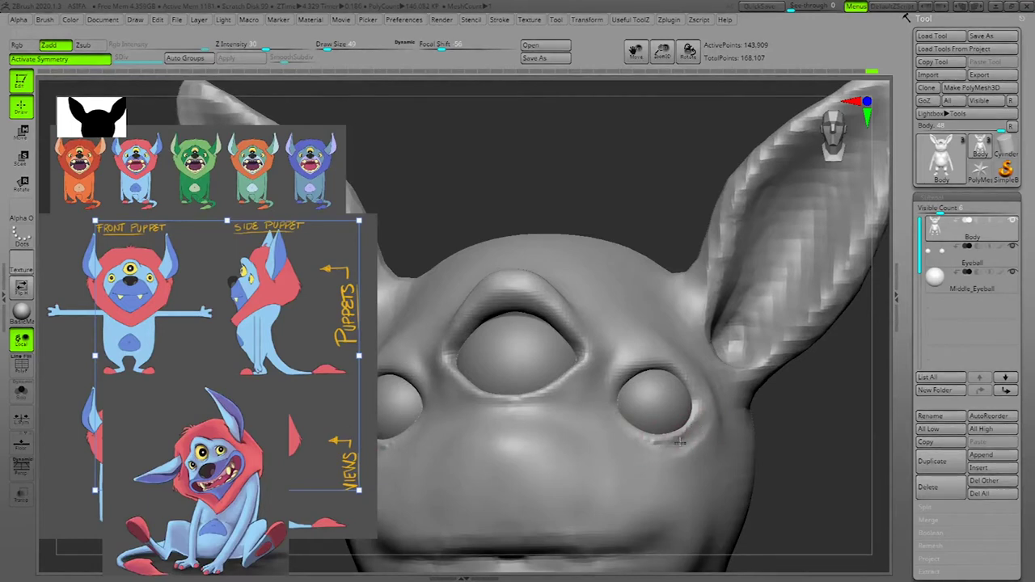
pyautogui.moveTo(850, 429); pyautogui.dragTo(858, 426)
pyautogui.moveTo(722, 395); pyautogui.dragTo(714, 425)
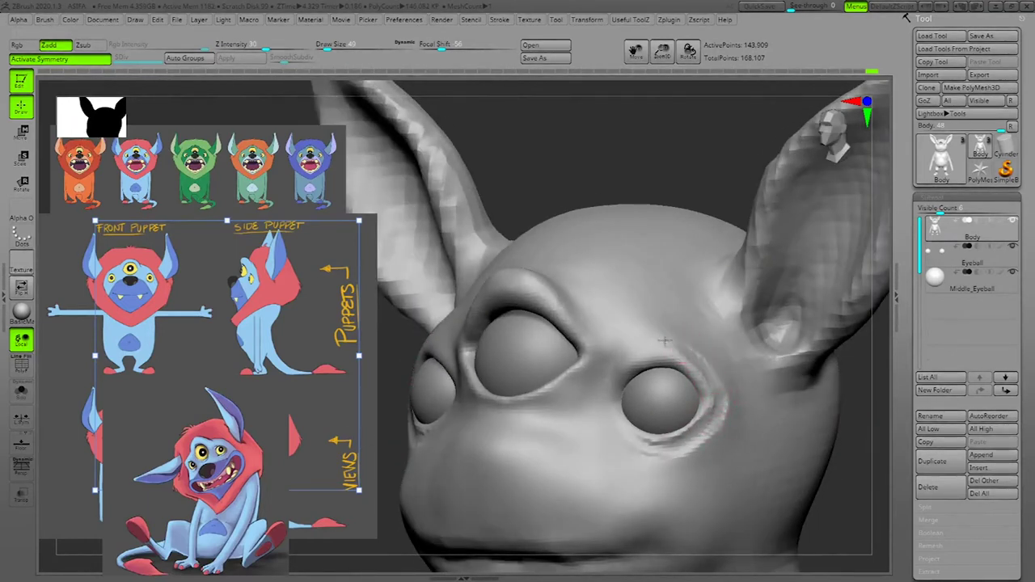
pyautogui.click(605, 370)
pyautogui.keyDown('ctrl'); pyautogui.moveTo(845, 458); pyautogui.dragTo(855, 470); pyautogui.keyUp('ctrl')
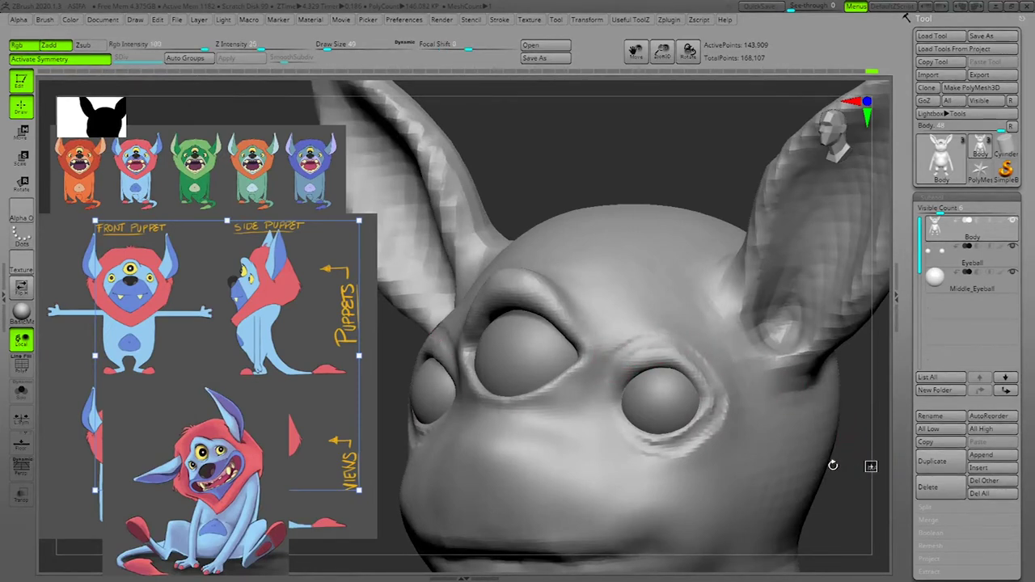
pyautogui.moveTo(633, 353); pyautogui.dragTo(700, 375)
pyautogui.keyDown('ctrl'); pyautogui.moveTo(870, 456); pyautogui.dragTo(876, 461); pyautogui.keyUp('ctrl')
pyautogui.moveTo(673, 447)
pyautogui.mouseDown()
pyautogui.moveTo(642, 445)
pyautogui.moveTo(618, 407)
pyautogui.moveTo(638, 437)
pyautogui.moveTo(681, 437)
pyautogui.moveTo(714, 408)
pyautogui.mouseUp()
pyautogui.keyDown('ctrl'); pyautogui.moveTo(874, 430); pyautogui.dragTo(856, 450); pyautogui.keyUp('ctrl')
# Step: Smooth the built-up rims around the side eyes so they blend into the brow and cheeks
pyautogui.keyDown('shift'); pyautogui.moveTo(721, 419); pyautogui.dragTo(718, 424); pyautogui.keyUp('shift')
pyautogui.moveTo(667, 459)
pyautogui.keyDown('shift'); pyautogui.mouseDown()
pyautogui.moveTo(710, 445)
pyautogui.moveTo(630, 444)
pyautogui.mouseUp(); pyautogui.keyUp('shift')
pyautogui.keyDown('shift'); pyautogui.moveTo(673, 343); pyautogui.dragTo(616, 344); pyautogui.keyUp('shift')
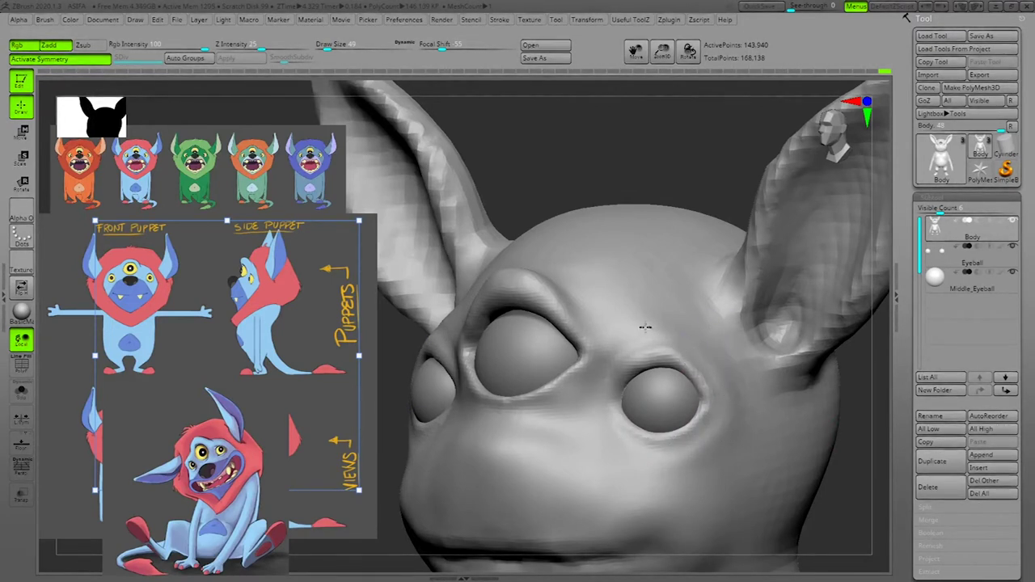
pyautogui.moveTo(873, 441)
pyautogui.keyDown('shift'); pyautogui.mouseDown()
pyautogui.moveTo(858, 430)
pyautogui.moveTo(839, 465)
pyautogui.moveTo(820, 464)
pyautogui.mouseUp(); pyautogui.keyUp('shift')
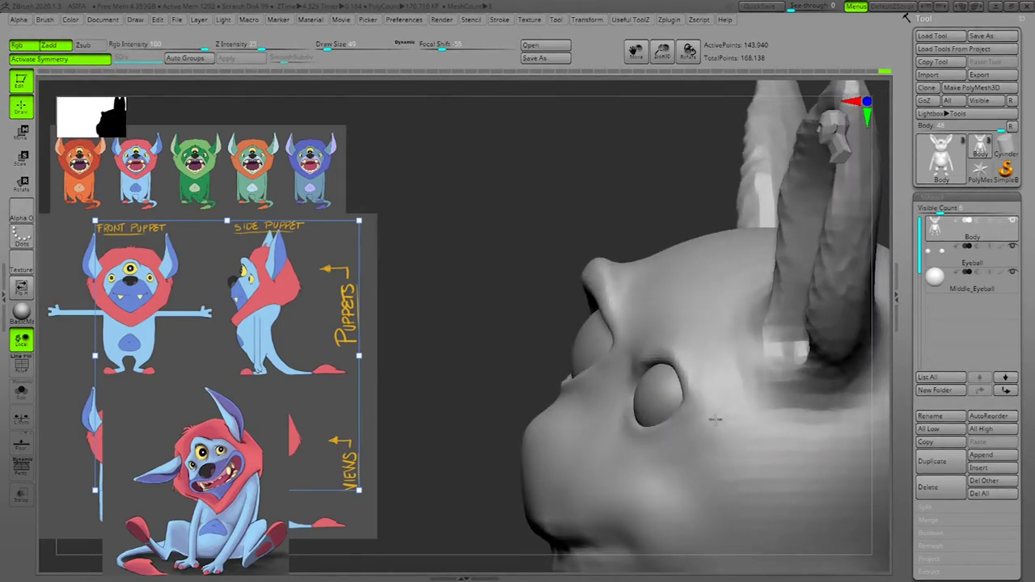
pyautogui.keyDown('shift'); pyautogui.moveTo(457, 395); pyautogui.dragTo(478, 391); pyautogui.keyUp('shift')
pyautogui.keyDown('alt'); pyautogui.moveTo(752, 416); pyautogui.dragTo(773, 370); pyautogui.keyUp('alt')
pyautogui.keyDown('alt'); pyautogui.moveTo(849, 435); pyautogui.dragTo(884, 498); pyautogui.keyUp('alt')
# Step: Choose the Move brush, set its draw size to 113, and reshape the side eye sockets around the eyeballs
pyautogui.press('space')
pyautogui.click(764, 76)
pyautogui.press('space')
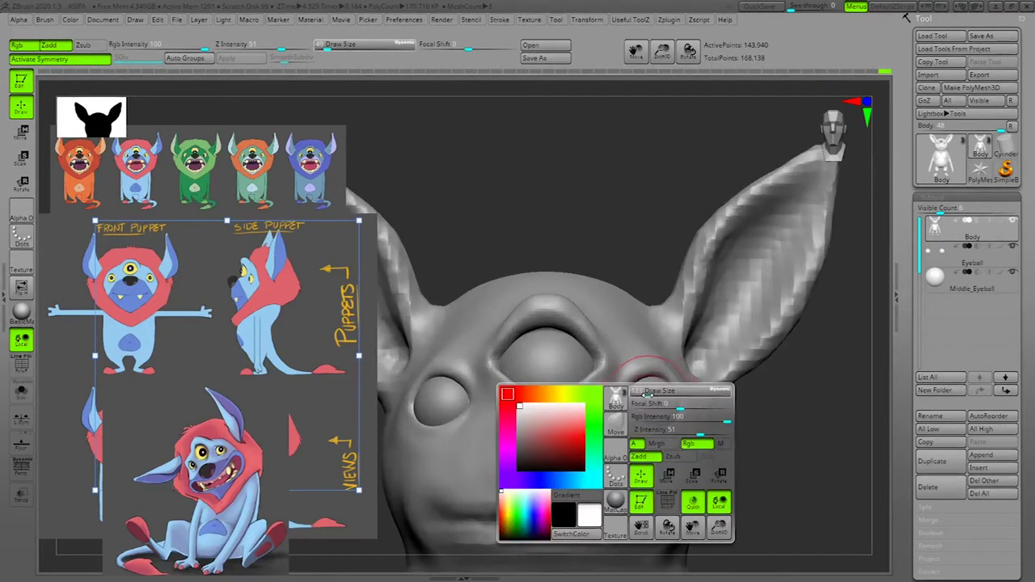
pyautogui.click(647, 394)
pyautogui.moveTo(806, 429); pyautogui.dragTo(684, 419)
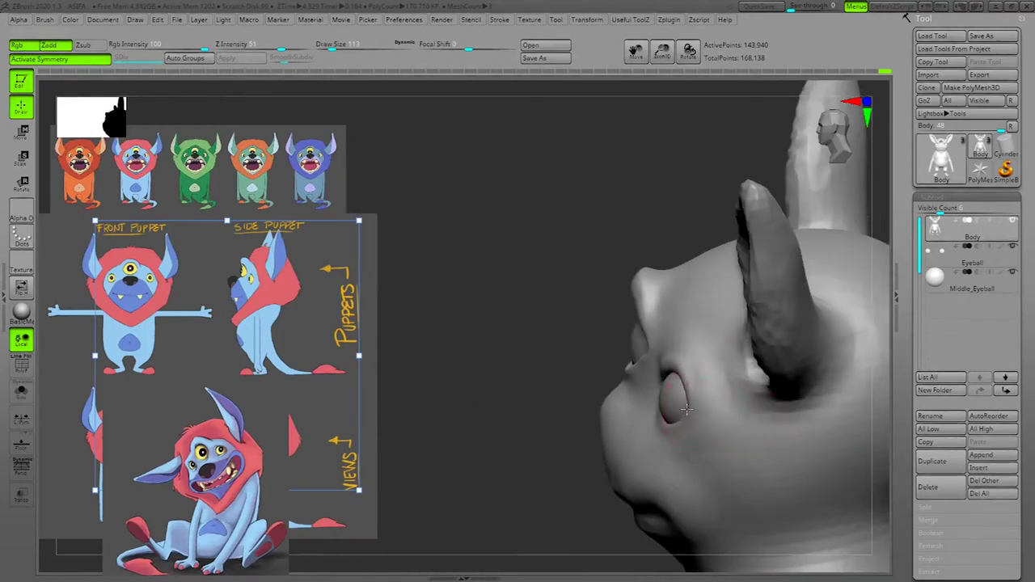
pyautogui.moveTo(437, 455); pyautogui.dragTo(543, 466)
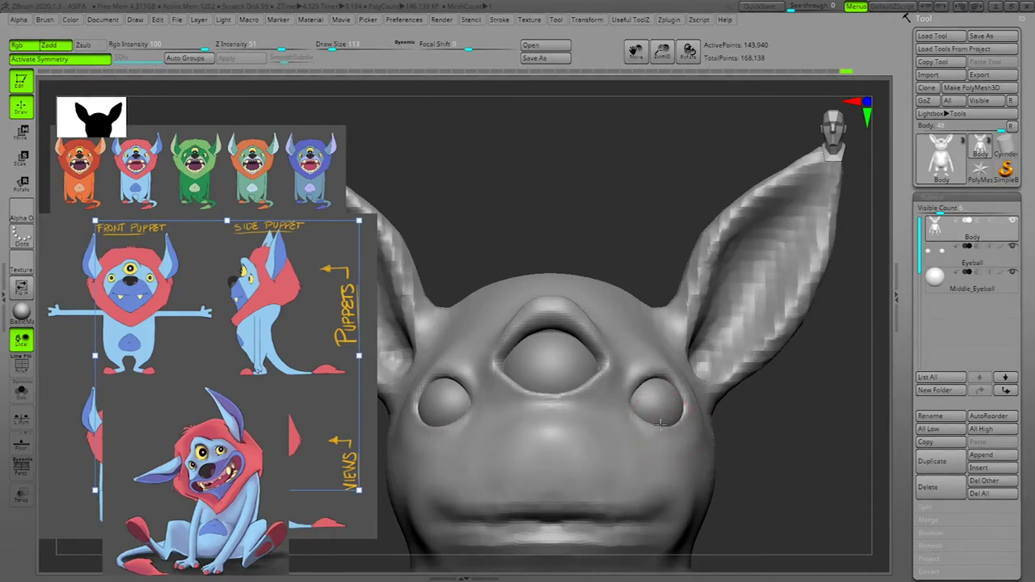
# Step: Set the draw size to 74 and inspect the head's overall shape from the front and side
pyautogui.press('space')
pyautogui.moveTo(653, 395); pyautogui.dragTo(649, 395)
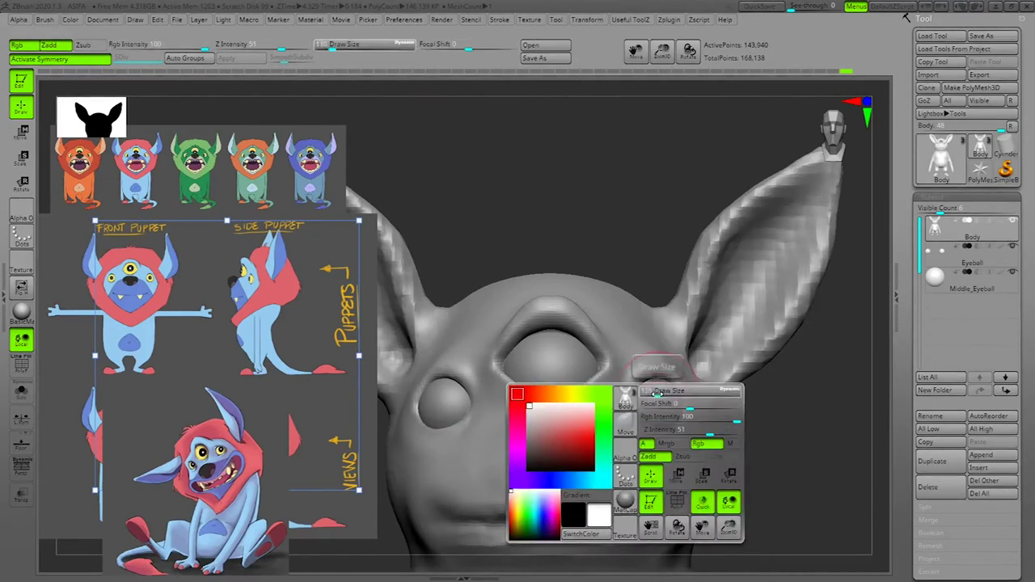
pyautogui.moveTo(813, 429)
pyautogui.mouseDown()
pyautogui.moveTo(841, 444)
pyautogui.moveTo(811, 416)
pyautogui.mouseUp()
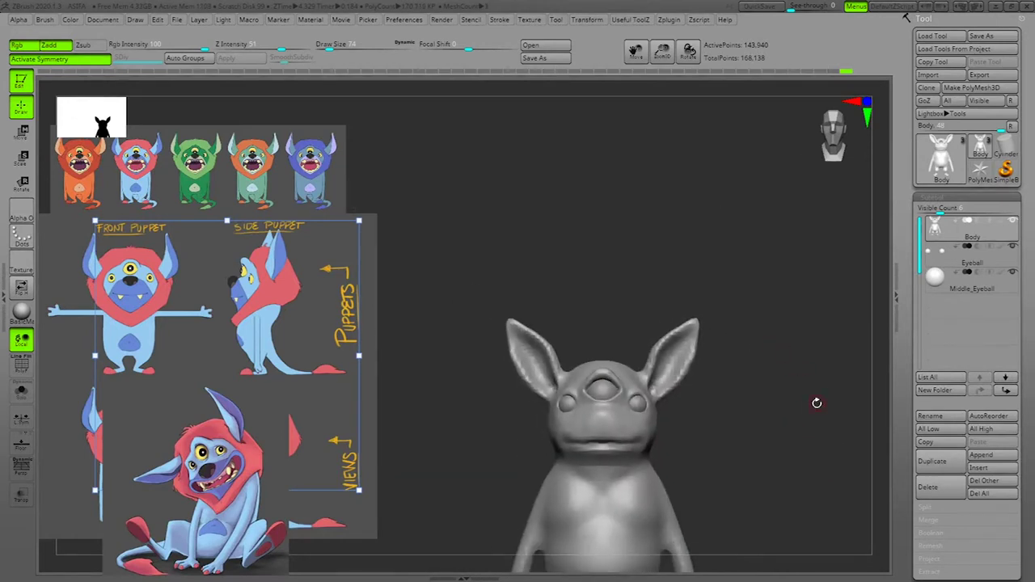
pyautogui.keyDown('alt'); pyautogui.moveTo(751, 457); pyautogui.dragTo(773, 473); pyautogui.keyUp('alt')
pyautogui.keyDown('alt'); pyautogui.moveTo(731, 502); pyautogui.dragTo(765, 474); pyautogui.keyUp('alt')
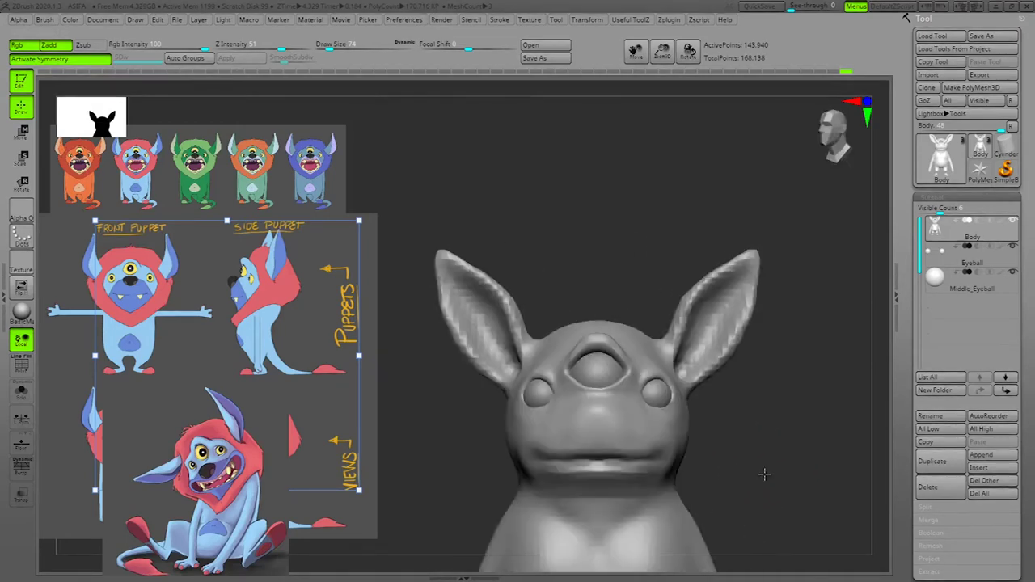
pyautogui.keyDown('alt'); pyautogui.moveTo(774, 434); pyautogui.dragTo(791, 448); pyautogui.keyUp('alt')
pyautogui.moveTo(791, 448); pyautogui.dragTo(526, 495, button='right')
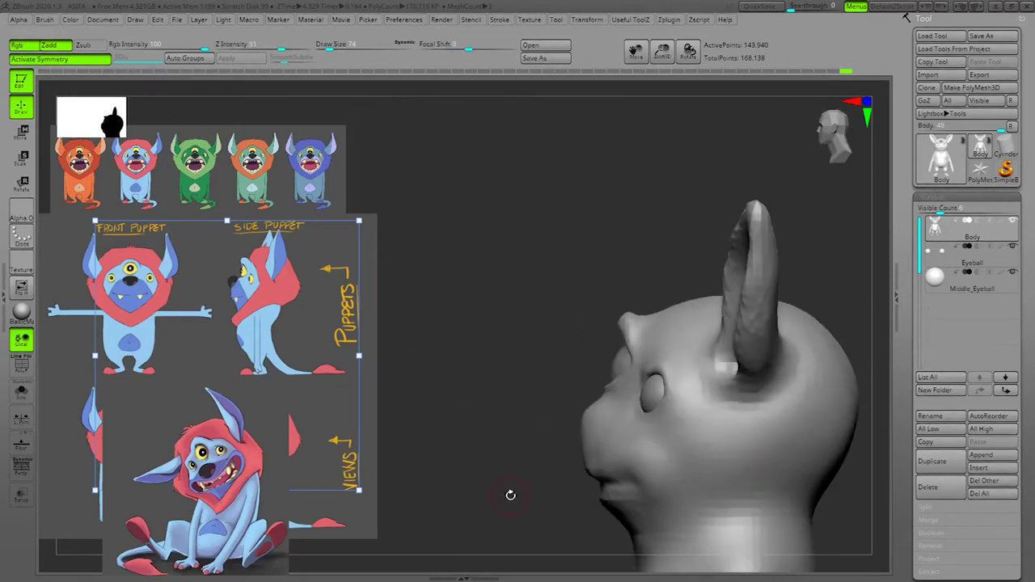
pyautogui.moveTo(480, 503); pyautogui.dragTo(786, 418)
# Step: Choose the ClayBuildup brush and reduce its draw size for detail work around the nose
pyautogui.press('space')
pyautogui.click(753, 74)
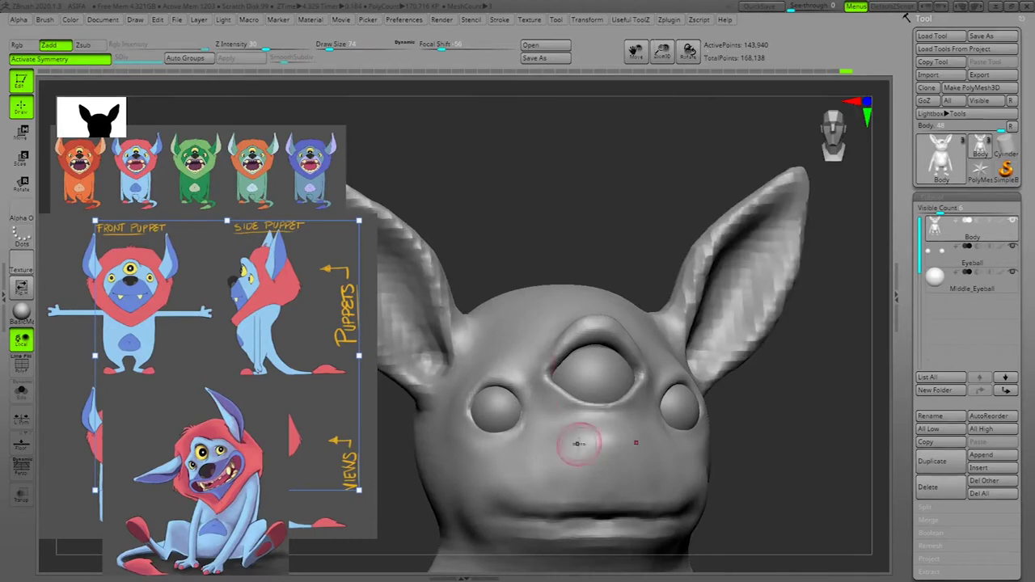
pyautogui.moveTo(807, 453); pyautogui.dragTo(511, 502)
pyautogui.moveTo(511, 502); pyautogui.dragTo(596, 432, button='right')
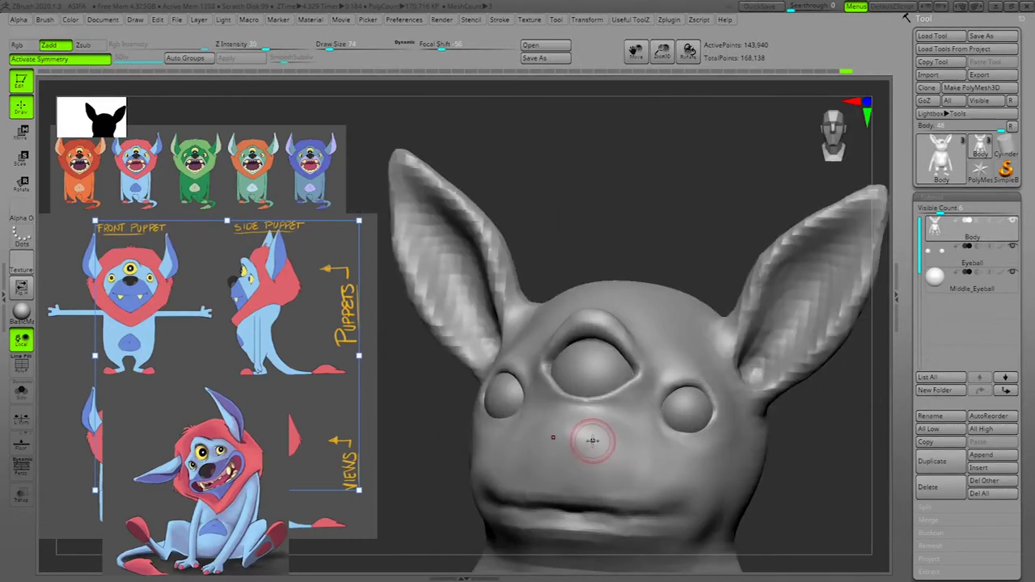
pyautogui.press('space')
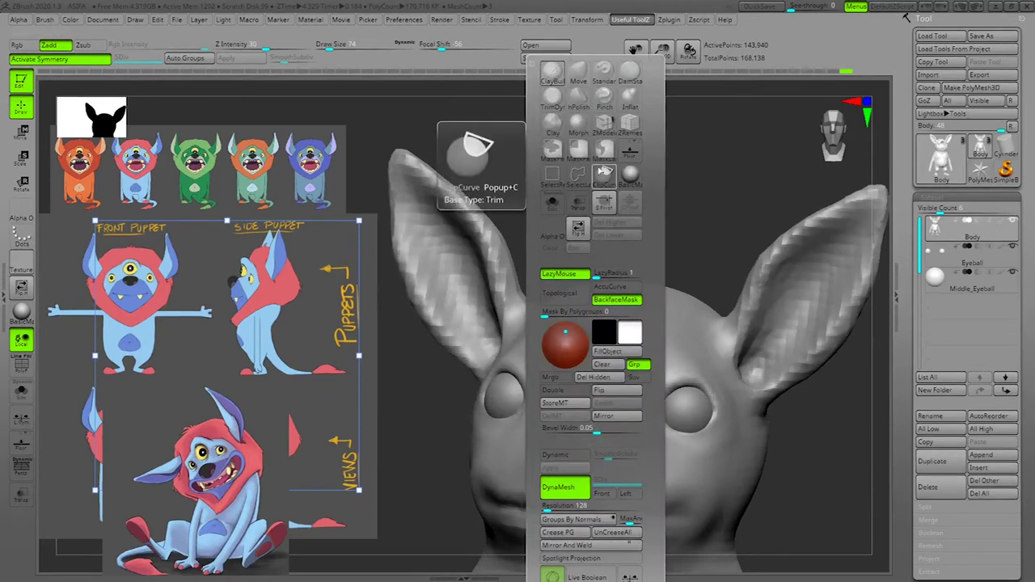
pyautogui.press('space')
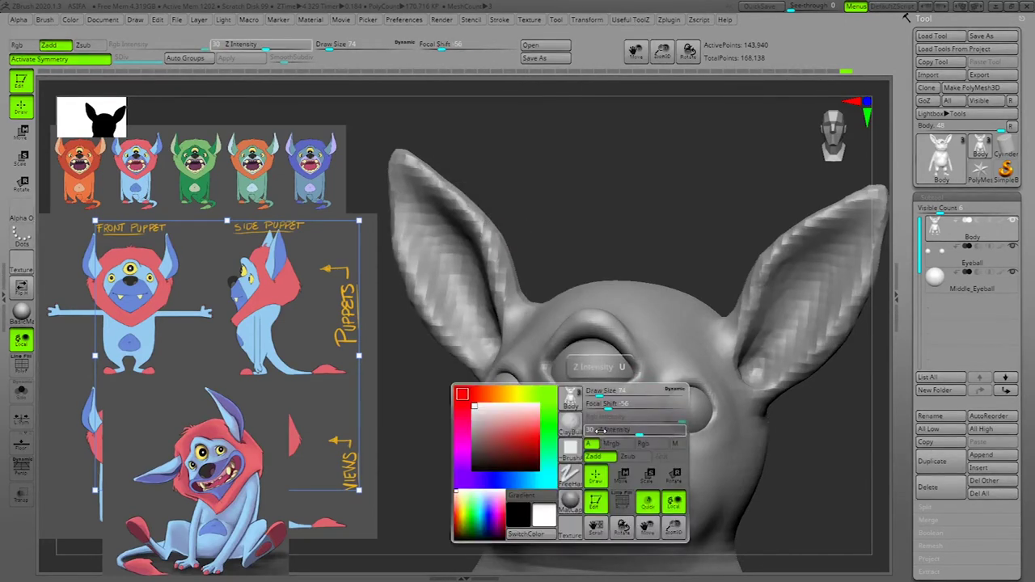
pyautogui.moveTo(604, 392); pyautogui.dragTo(598, 392)
pyautogui.moveTo(786, 432)
pyautogui.mouseDown()
pyautogui.moveTo(854, 464)
pyautogui.moveTo(766, 455)
pyautogui.mouseUp()
# Step: Mask a symmetrical rounded nose shape on the muzzle beneath the middle eye, refining its lower edge and widening its sides
pyautogui.press('ctrl')
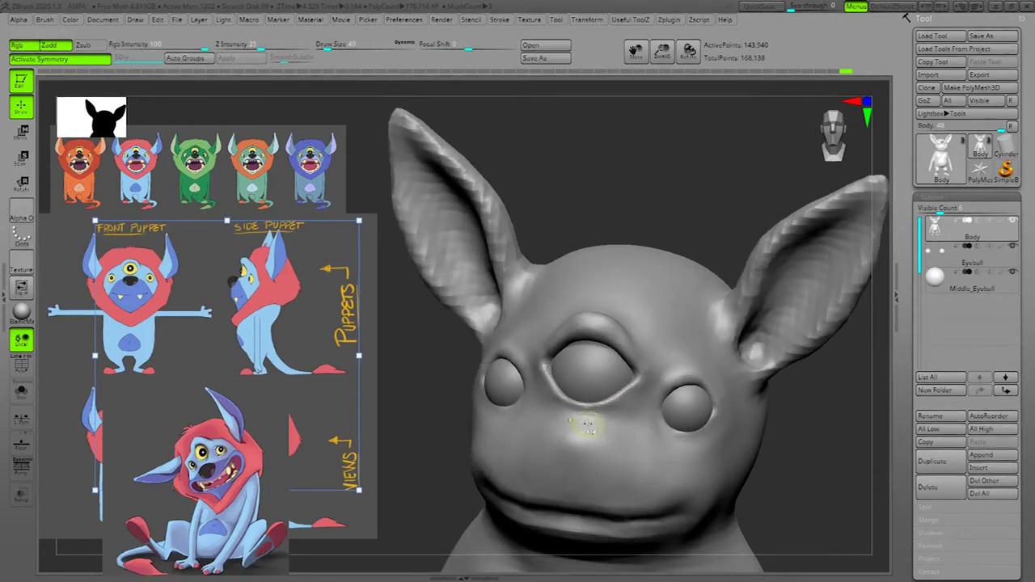
pyautogui.moveTo(599, 435)
pyautogui.mouseDown()
pyautogui.moveTo(562, 429)
pyautogui.moveTo(591, 434)
pyautogui.moveTo(558, 458)
pyautogui.moveTo(588, 457)
pyautogui.moveTo(574, 441)
pyautogui.mouseUp()
pyautogui.keyDown('shift'); pyautogui.moveTo(817, 448); pyautogui.dragTo(832, 439); pyautogui.keyUp('shift')
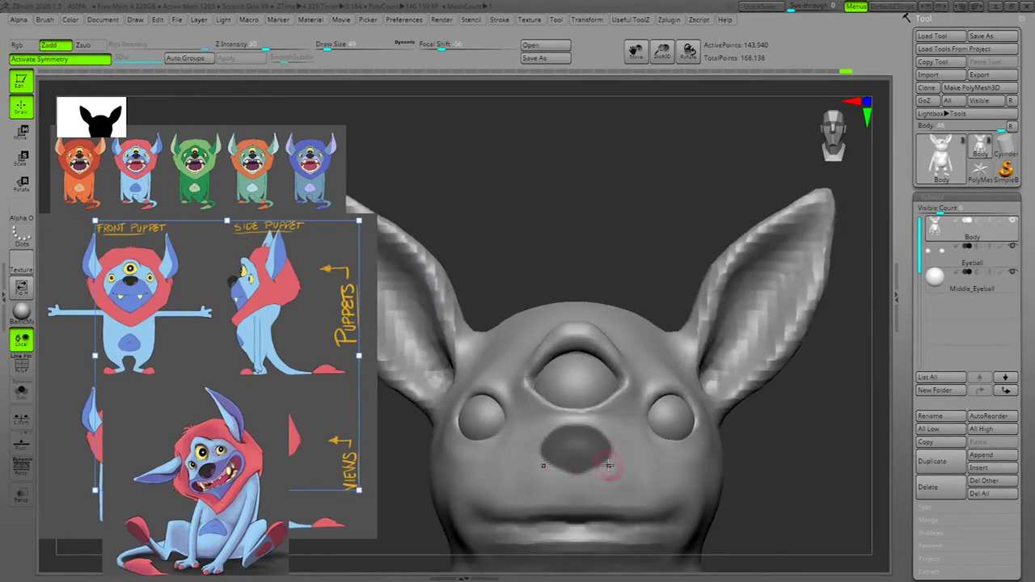
pyautogui.keyDown('ctrl'); pyautogui.moveTo(545, 457); pyautogui.dragTo(554, 470); pyautogui.keyUp('ctrl')
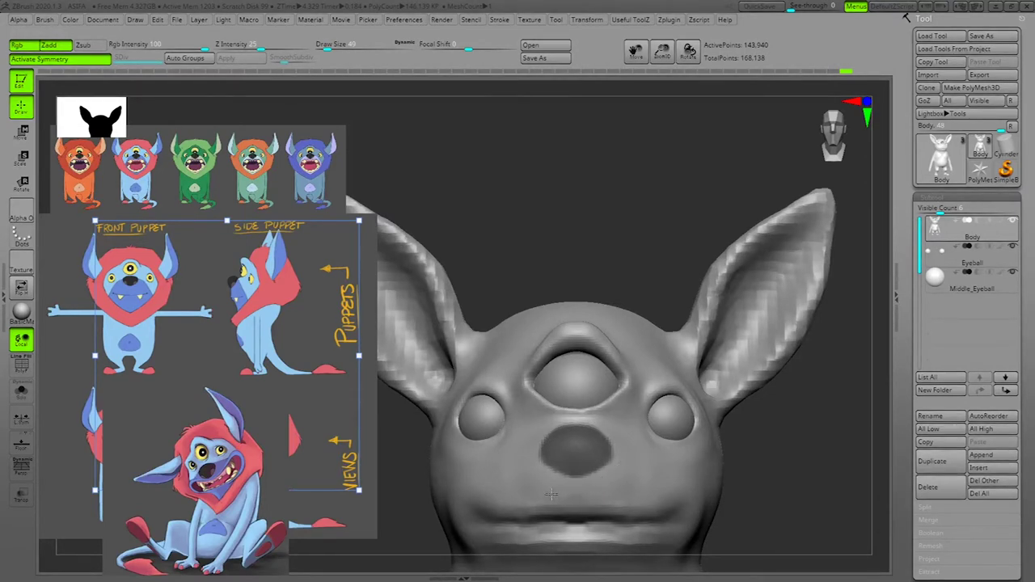
pyautogui.keyDown('ctrl'); pyautogui.keyDown('alt'); pyautogui.moveTo(546, 474); pyautogui.dragTo(624, 474); pyautogui.keyUp('alt'); pyautogui.keyUp('ctrl')
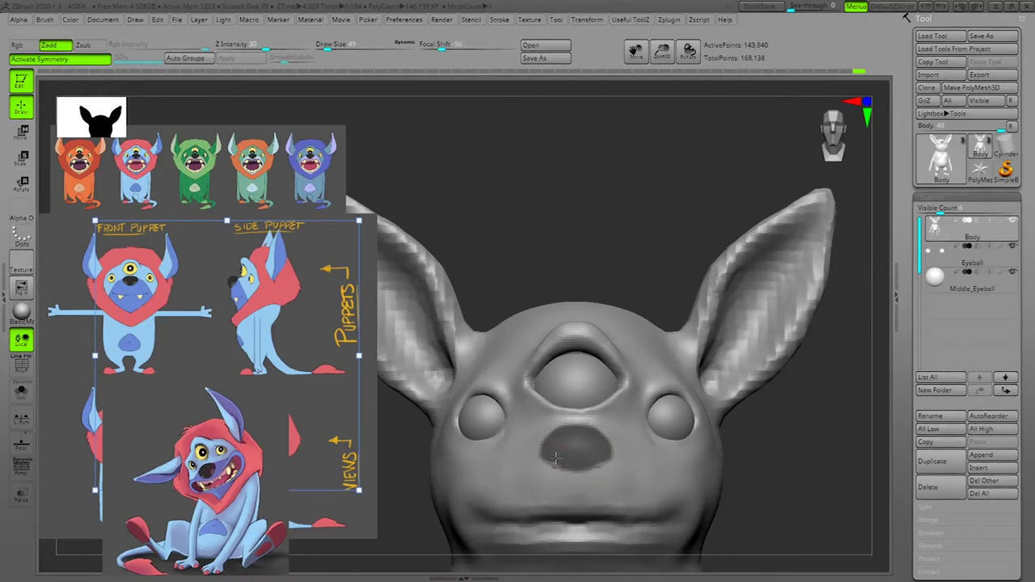
pyautogui.keyDown('ctrl'); pyautogui.click(564, 458); pyautogui.keyUp('ctrl')
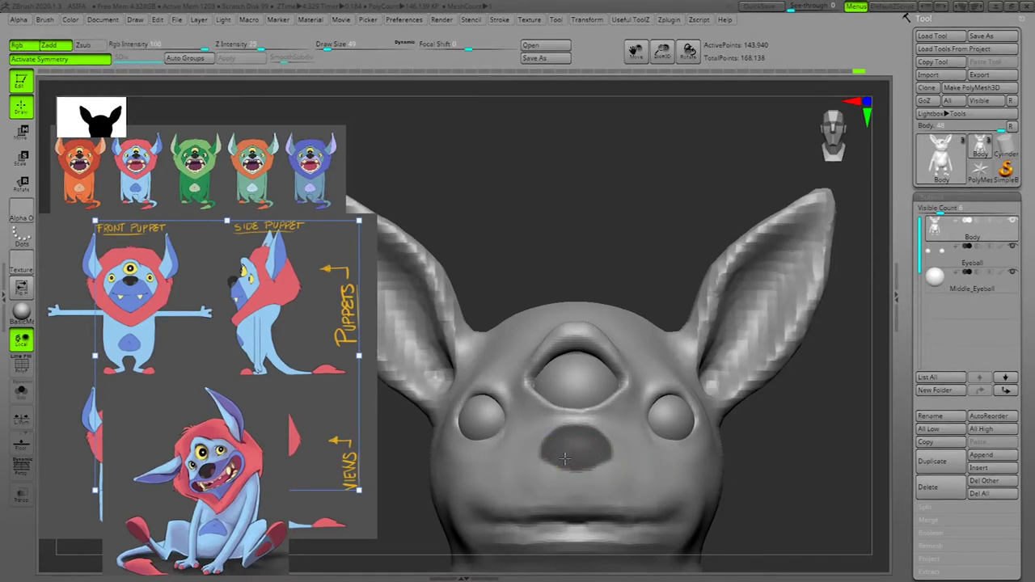
pyautogui.keyDown('ctrl'); pyautogui.click(581, 465); pyautogui.keyUp('ctrl')
pyautogui.moveTo(849, 449)
pyautogui.mouseDown()
pyautogui.moveTo(863, 478)
pyautogui.moveTo(849, 471)
pyautogui.mouseUp()
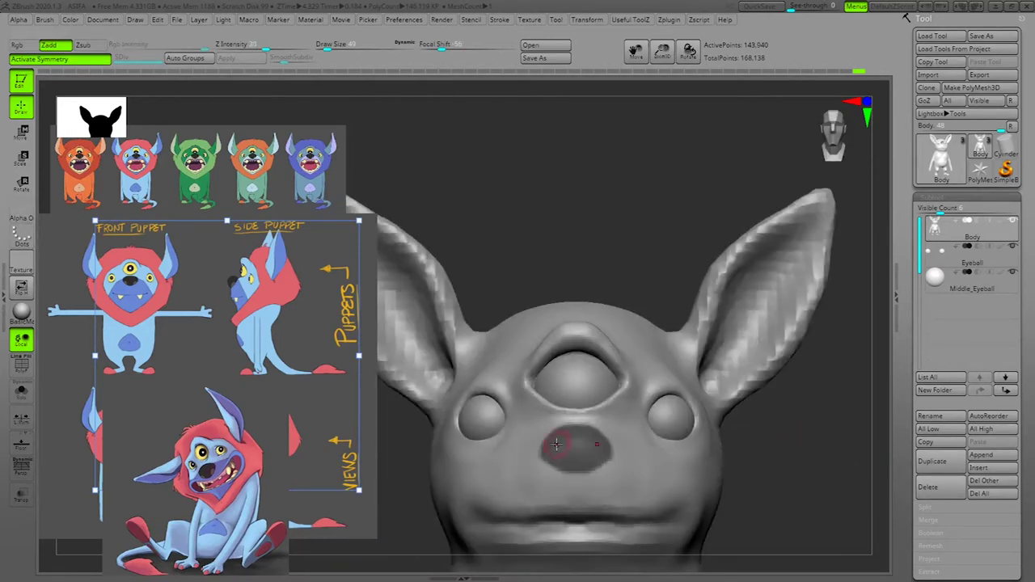
pyautogui.press('ctrl')
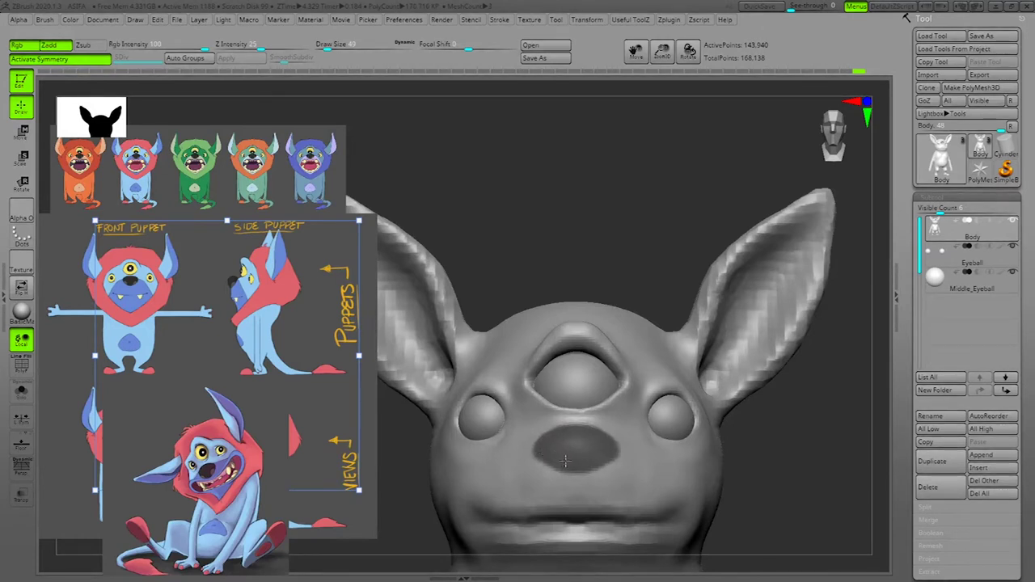
# Step: Invert the nose mask, then move the nose outward and upward from the muzzle and tilt it with the transform gizmo
pyautogui.moveTo(790, 455); pyautogui.dragTo(484, 478)
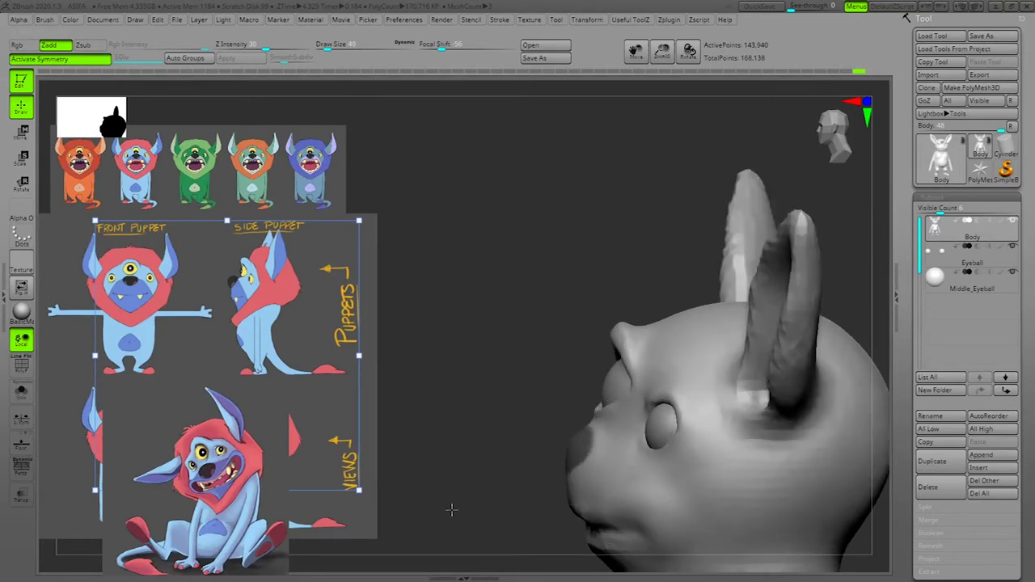
pyautogui.moveTo(465, 507)
pyautogui.mouseDown()
pyautogui.moveTo(839, 455)
pyautogui.moveTo(836, 469)
pyautogui.moveTo(494, 494)
pyautogui.moveTo(463, 520)
pyautogui.mouseUp()
pyautogui.press('w')
pyautogui.keyDown('alt'); pyautogui.moveTo(879, 372); pyautogui.dragTo(683, 401); pyautogui.keyUp('alt')
pyautogui.keyDown('alt'); pyautogui.moveTo(642, 444); pyautogui.dragTo(573, 432); pyautogui.keyUp('alt')
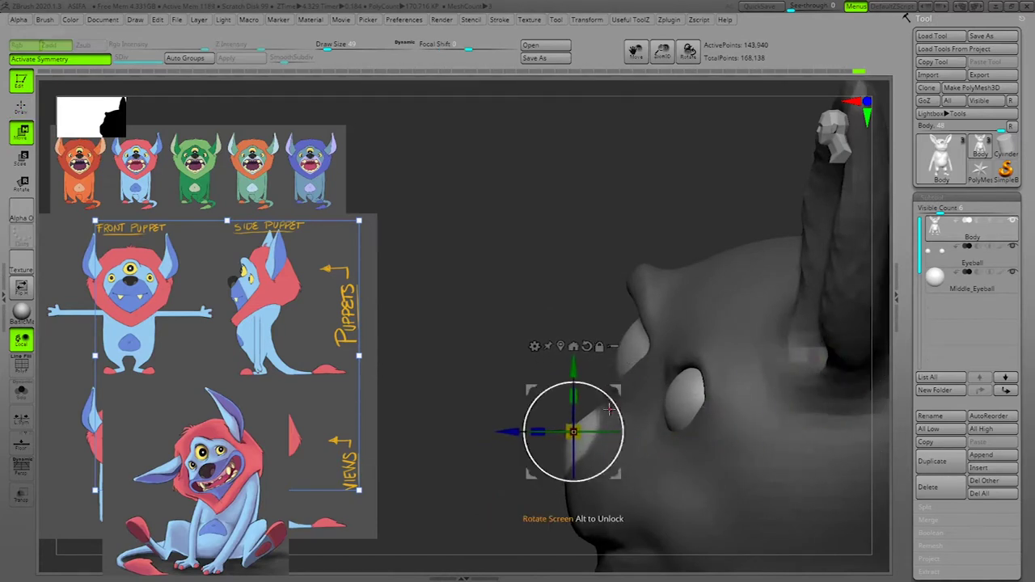
pyautogui.moveTo(617, 386); pyautogui.dragTo(607, 376)
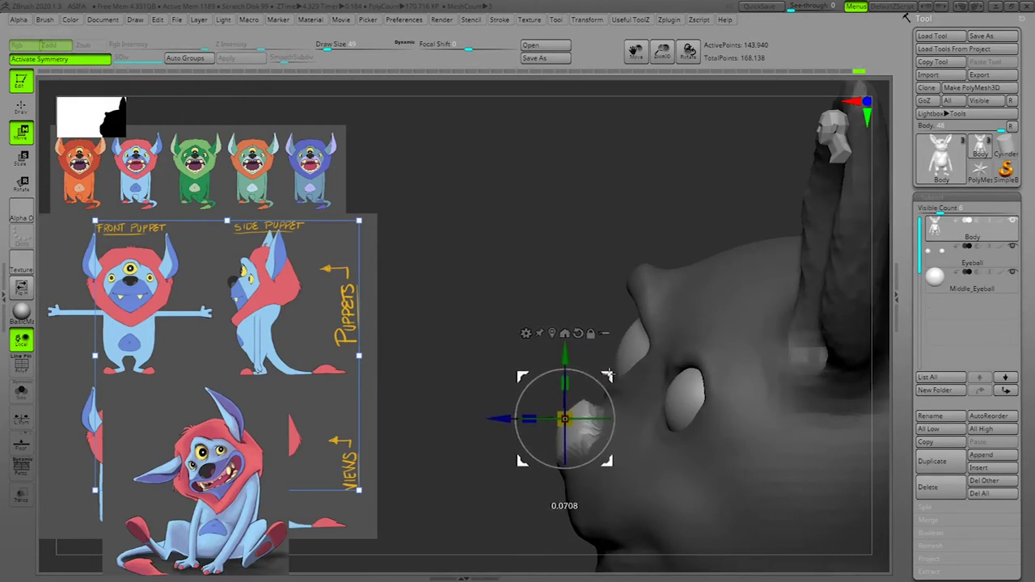
pyautogui.moveTo(424, 514); pyautogui.dragTo(424, 515)
pyautogui.moveTo(611, 376); pyautogui.dragTo(610, 369)
pyautogui.moveTo(603, 370); pyautogui.dragTo(607, 372)
pyautogui.moveTo(610, 370); pyautogui.dragTo(610, 370)
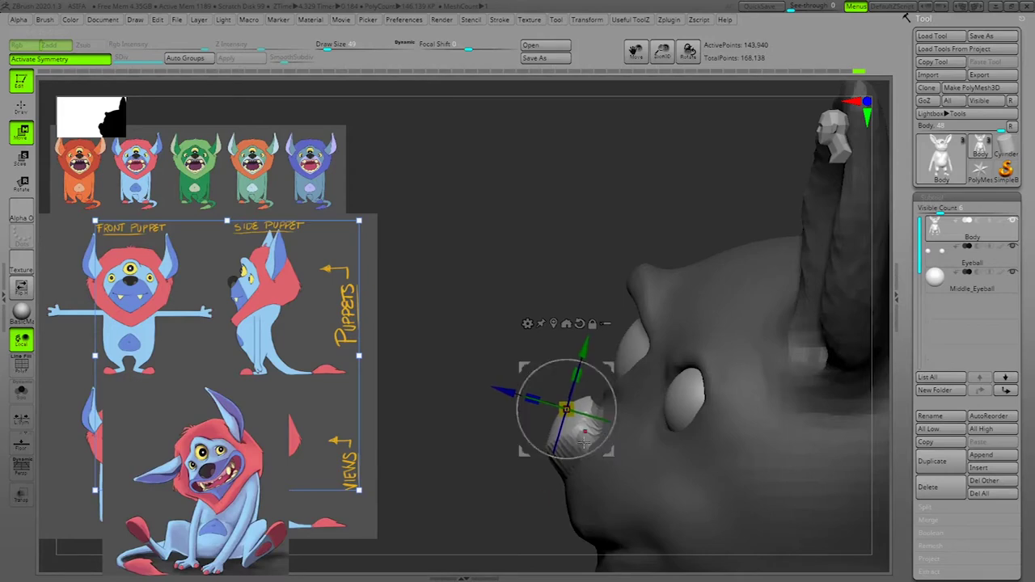
# Step: Return to sculpting, clear the mask and remesh the Body with the extruded nose
pyautogui.press('q')
pyautogui.keyDown('ctrl'); pyautogui.moveTo(455, 470); pyautogui.dragTo(453, 476); pyautogui.keyUp('ctrl')
pyautogui.moveTo(454, 478)
pyautogui.keyDown('ctrl'); pyautogui.mouseDown()
pyautogui.moveTo(437, 499)
pyautogui.moveTo(456, 498)
pyautogui.mouseUp(); pyautogui.keyUp('ctrl')
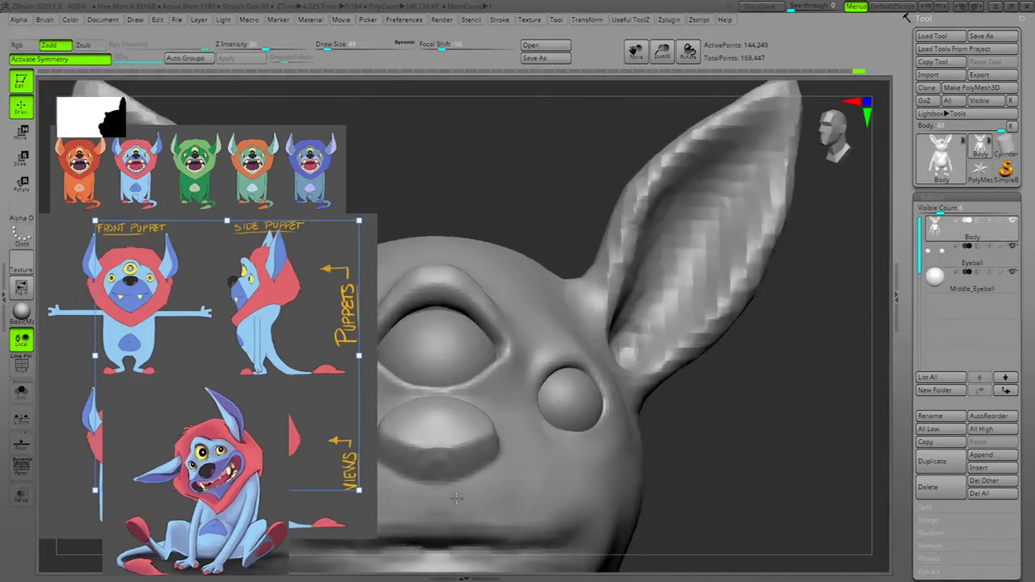
# Step: Smooth the nose and the transition around its base where it meets the muzzle
pyautogui.keyDown('alt'); pyautogui.moveTo(788, 432); pyautogui.dragTo(903, 413); pyautogui.keyUp('alt')
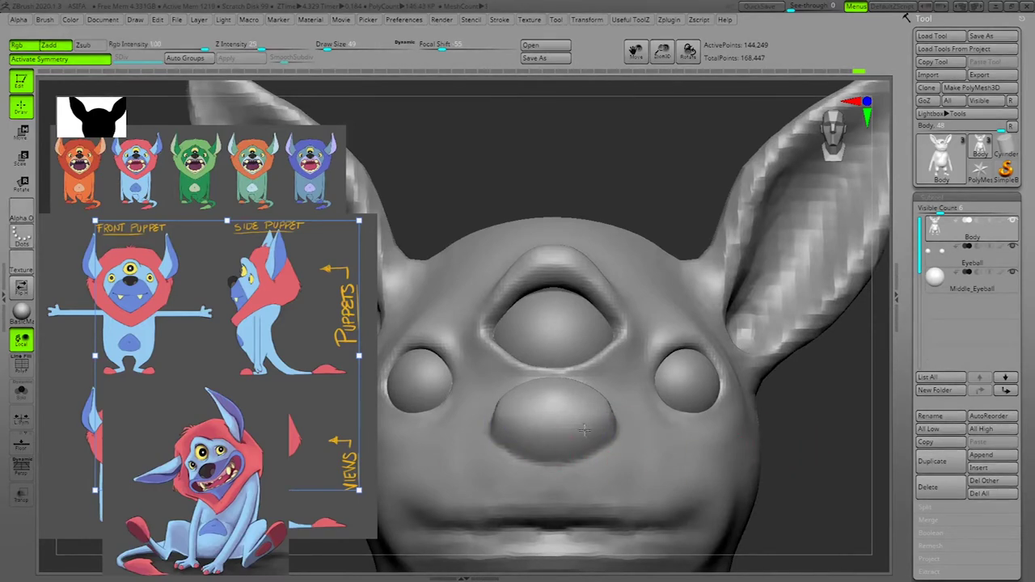
pyautogui.keyDown('shift'); pyautogui.moveTo(584, 429); pyautogui.dragTo(573, 426); pyautogui.keyUp('shift')
pyautogui.moveTo(802, 470)
pyautogui.mouseDown()
pyautogui.moveTo(876, 460)
pyautogui.moveTo(854, 436)
pyautogui.moveTo(848, 443)
pyautogui.mouseUp()
pyautogui.keyDown('shift'); pyautogui.moveTo(531, 413); pyautogui.dragTo(520, 400); pyautogui.keyUp('shift')
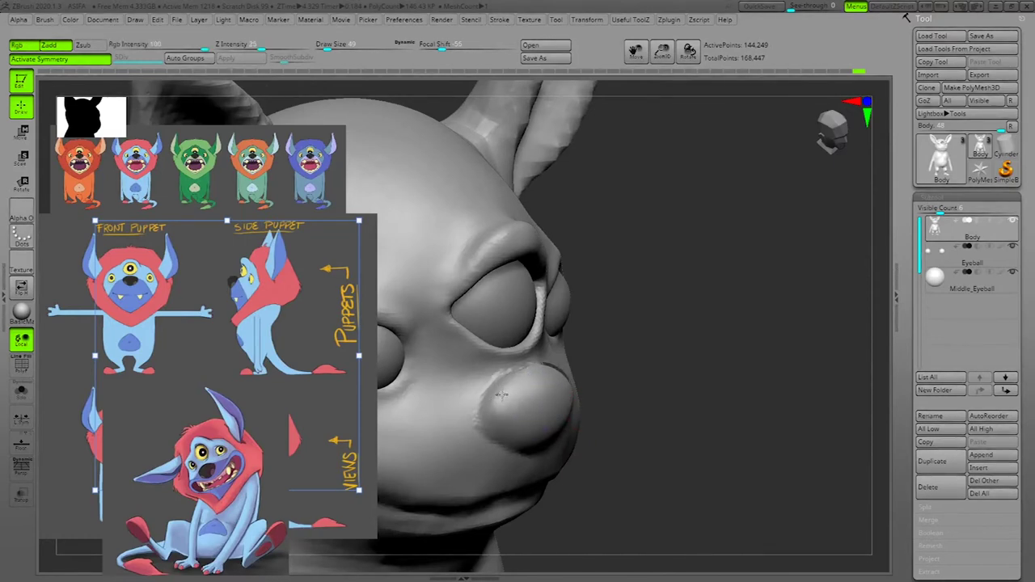
pyautogui.moveTo(813, 388); pyautogui.dragTo(667, 404)
pyautogui.moveTo(610, 391)
pyautogui.keyDown('shift'); pyautogui.mouseDown()
pyautogui.moveTo(574, 387)
pyautogui.moveTo(610, 382)
pyautogui.mouseUp(); pyautogui.keyUp('shift')
pyautogui.moveTo(887, 274); pyautogui.dragTo(786, 314)
pyautogui.moveTo(584, 396)
pyautogui.keyDown('shift'); pyautogui.mouseDown()
pyautogui.moveTo(593, 383)
pyautogui.moveTo(582, 390)
pyautogui.mouseUp(); pyautogui.keyUp('shift')
pyautogui.keyDown('shift'); pyautogui.moveTo(504, 488); pyautogui.dragTo(578, 431); pyautogui.keyUp('shift')
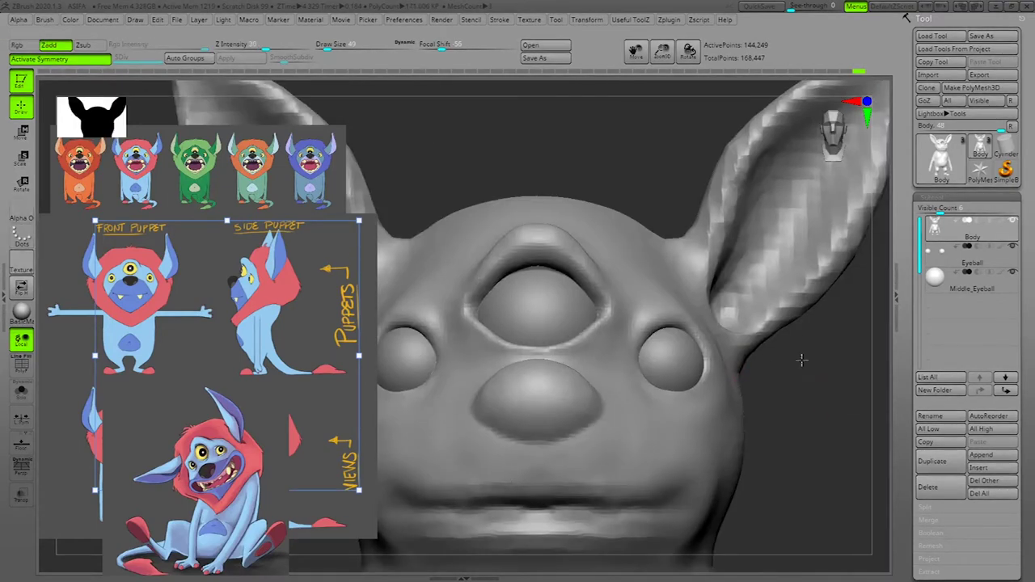
# Step: Choose the MaskLasso brush, mask the nose from the side, then invert and soften the mask
pyautogui.moveTo(801, 360); pyautogui.dragTo(835, 395)
pyautogui.keyDown('alt'); pyautogui.moveTo(490, 469); pyautogui.dragTo(474, 501); pyautogui.keyUp('alt')
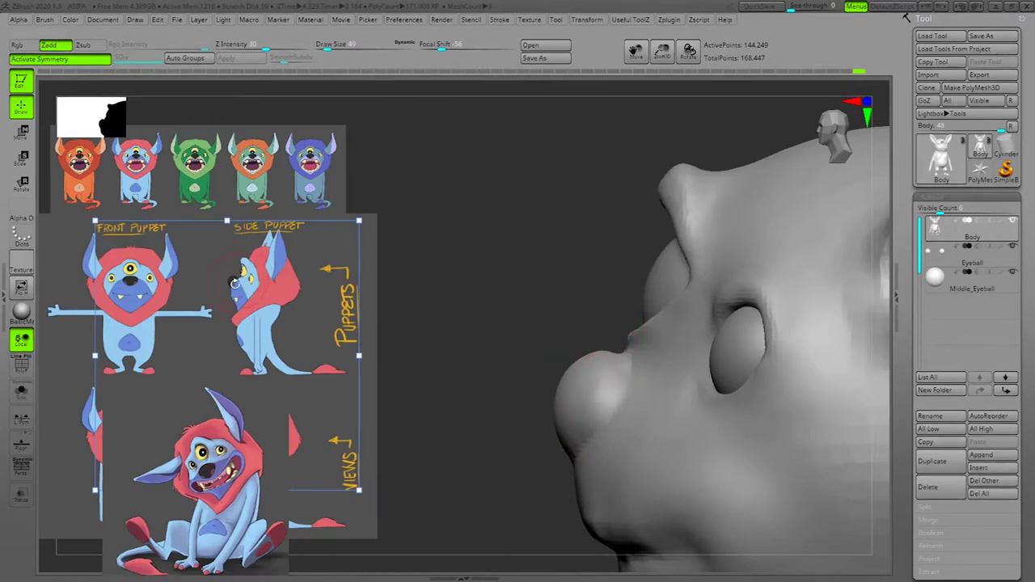
pyautogui.moveTo(412, 495); pyautogui.dragTo(817, 403)
pyautogui.moveTo(631, 20)
pyautogui.click(727, 300)
pyautogui.press('space')
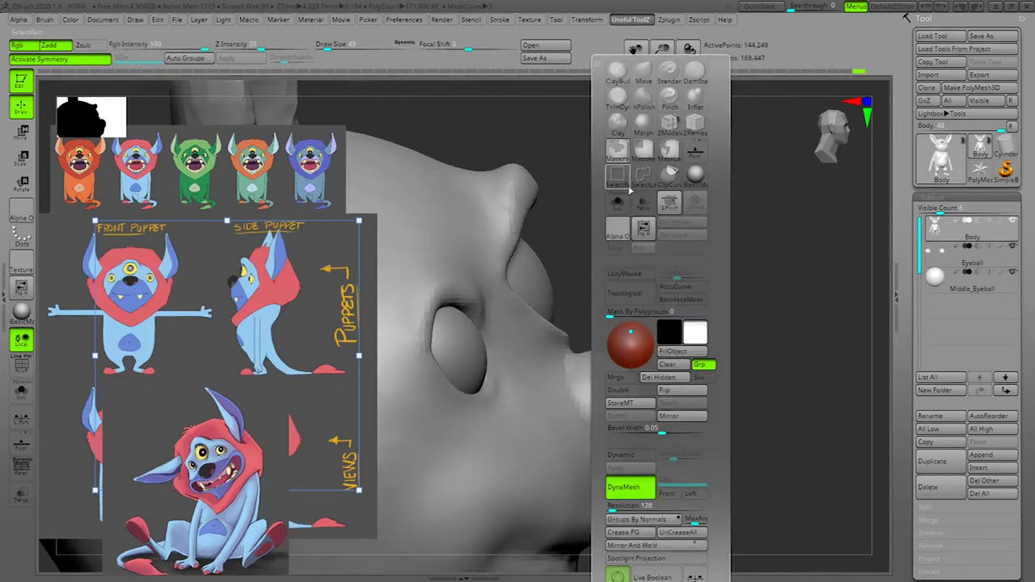
pyautogui.keyDown('ctrl'); pyautogui.click(620, 155); pyautogui.keyUp('ctrl')
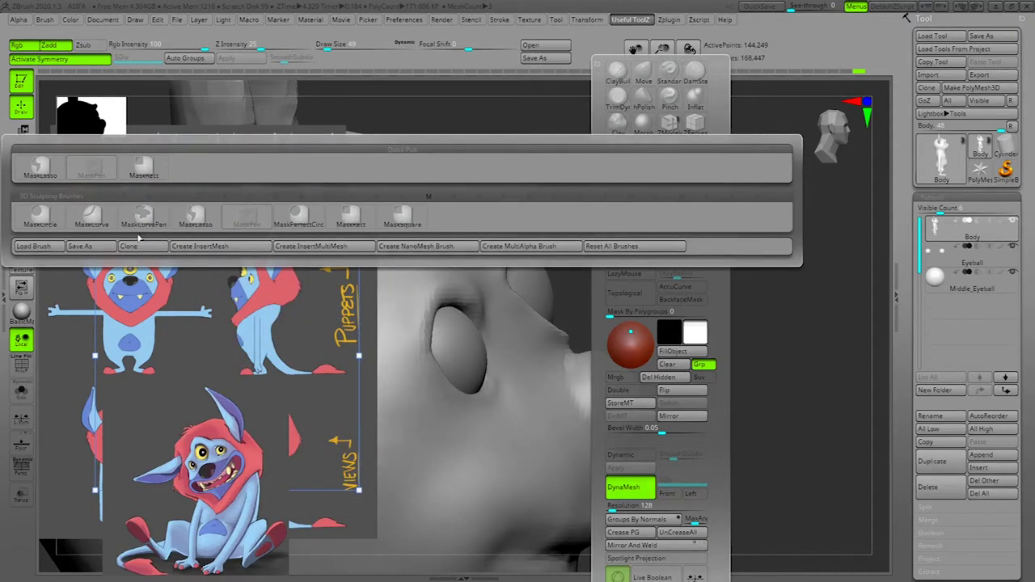
pyautogui.click(202, 222)
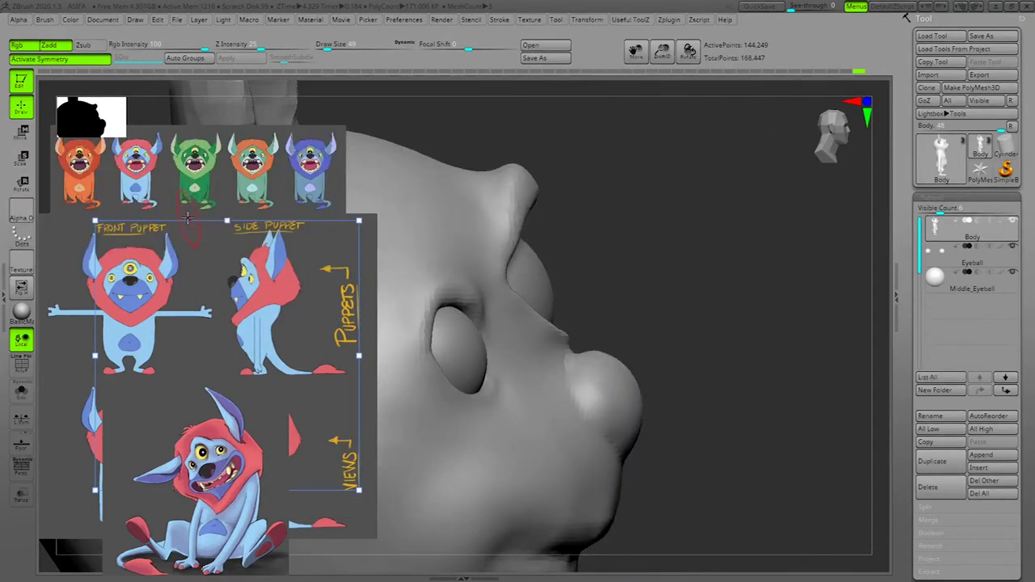
pyautogui.keyDown('ctrl'); pyautogui.moveTo(666, 343); pyautogui.dragTo(667, 341); pyautogui.keyUp('ctrl')
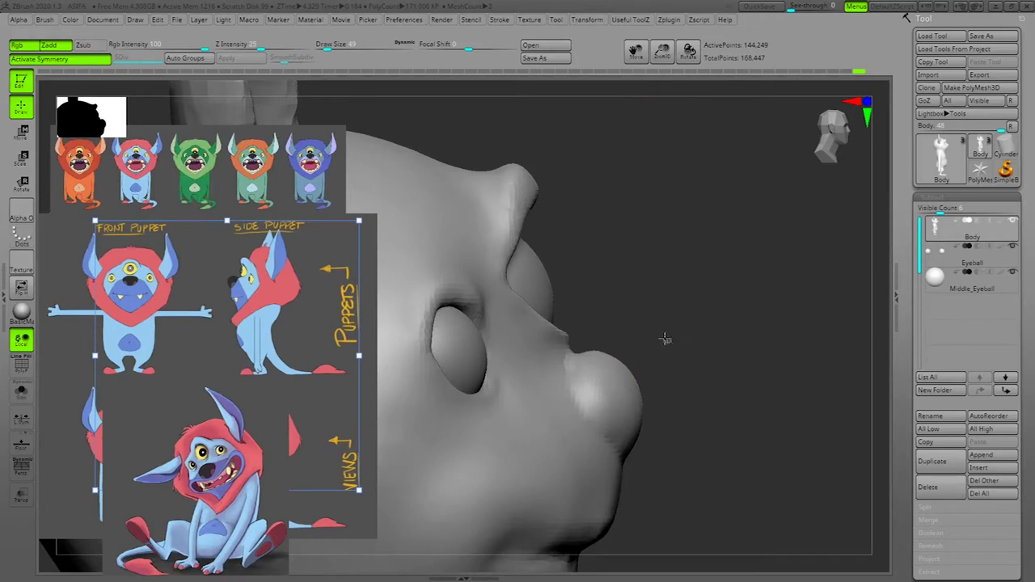
pyautogui.moveTo(576, 344)
pyautogui.mouseDown()
pyautogui.moveTo(596, 434)
pyautogui.moveTo(615, 446)
pyautogui.moveTo(647, 435)
pyautogui.mouseUp()
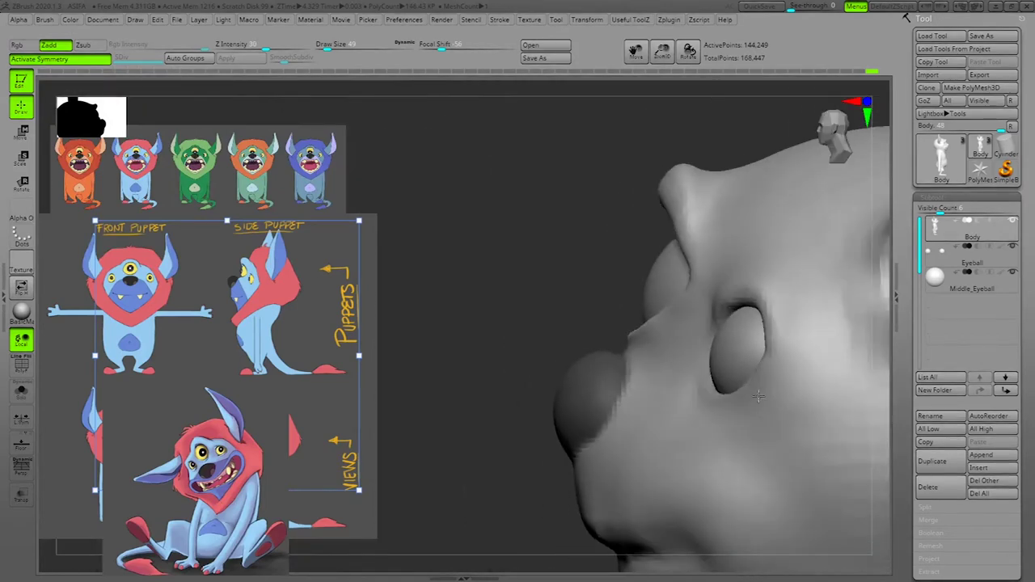
pyautogui.keyDown('ctrl'); pyautogui.click(495, 502); pyautogui.keyUp('ctrl')
pyautogui.keyDown('ctrl'); pyautogui.click(630, 467); pyautogui.keyUp('ctrl')
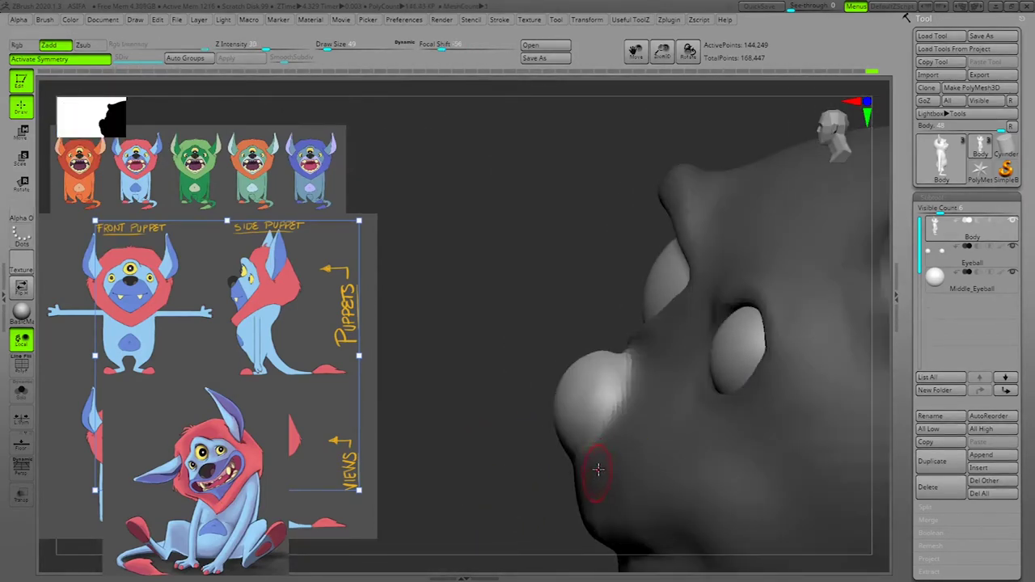
# Step: Move the nose further outward and upward with the transform gizmo, then clear the mask and remesh the Body
pyautogui.press('w')
pyautogui.moveTo(621, 322)
pyautogui.mouseDown()
pyautogui.moveTo(612, 329)
pyautogui.moveTo(610, 308)
pyautogui.mouseUp()
pyautogui.press('q')
pyautogui.keyDown('ctrl'); pyautogui.moveTo(449, 468); pyautogui.dragTo(452, 495); pyautogui.keyUp('ctrl')
# Step: Choose the Standard brush and reduce its draw size for the area between the middle eye and nose
pyautogui.moveTo(448, 484); pyautogui.dragTo(774, 372)
pyautogui.moveTo(722, 395); pyautogui.dragTo(815, 381)
pyautogui.press('space')
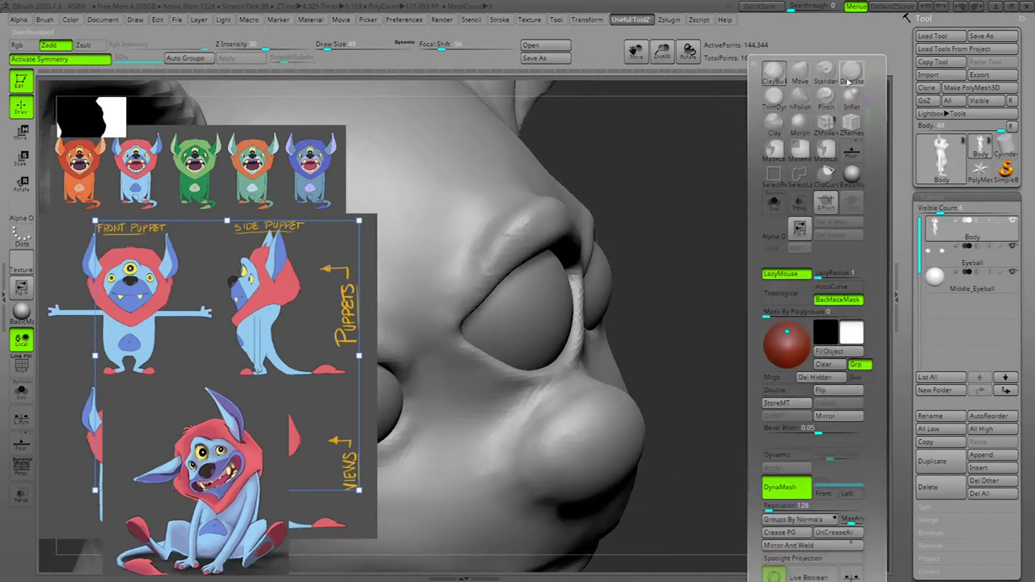
pyautogui.click(826, 77)
pyautogui.moveTo(735, 318); pyautogui.dragTo(747, 323)
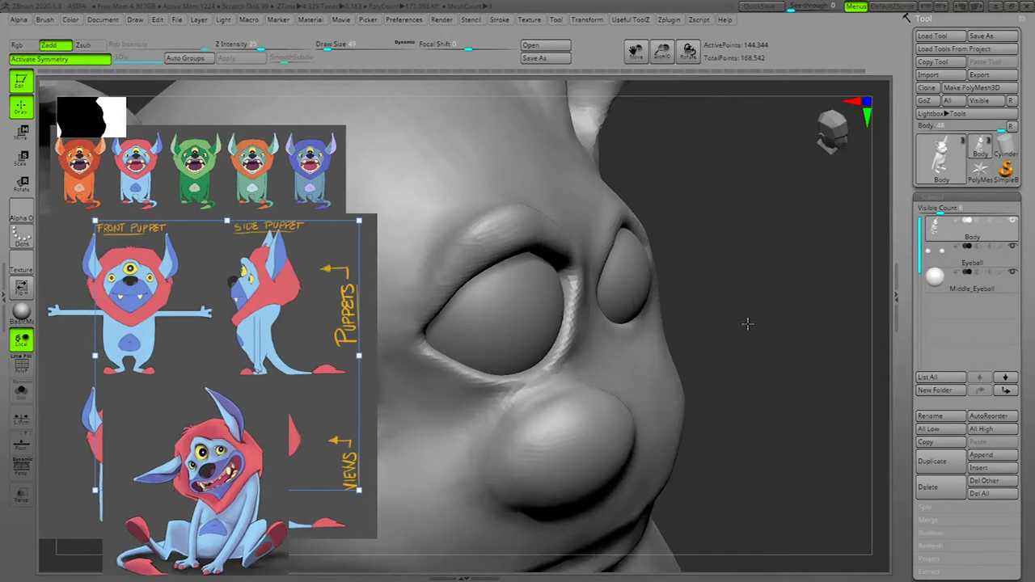
pyautogui.press('space')
pyautogui.click(531, 403)
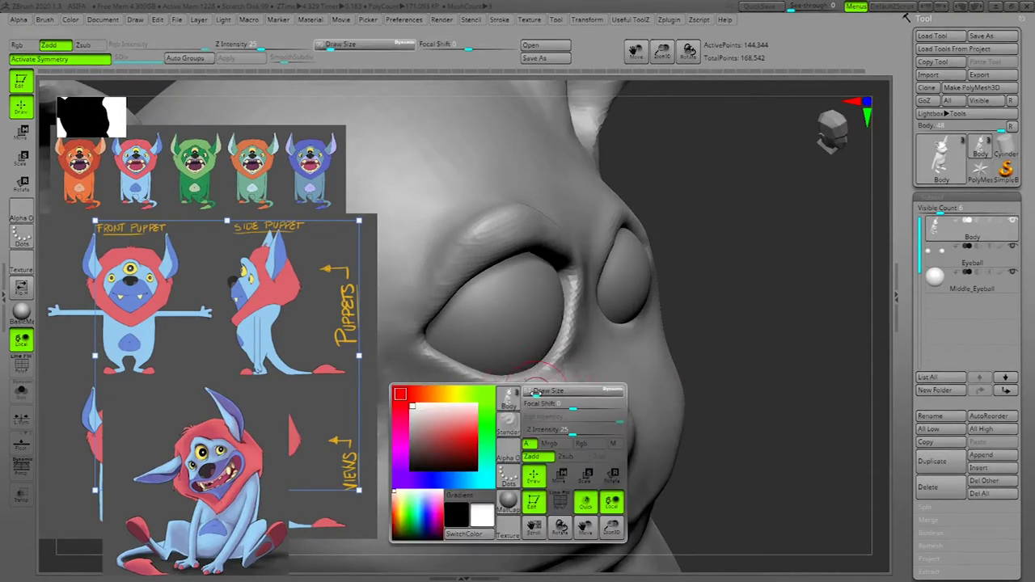
# Step: Sculpt along the middle eye's lower lid to define the rim where it meets the top of the nose
pyautogui.moveTo(813, 364); pyautogui.dragTo(810, 336)
pyautogui.moveTo(508, 414); pyautogui.dragTo(599, 366)
pyautogui.moveTo(496, 421); pyautogui.dragTo(606, 366)
pyautogui.moveTo(765, 333); pyautogui.dragTo(819, 324)
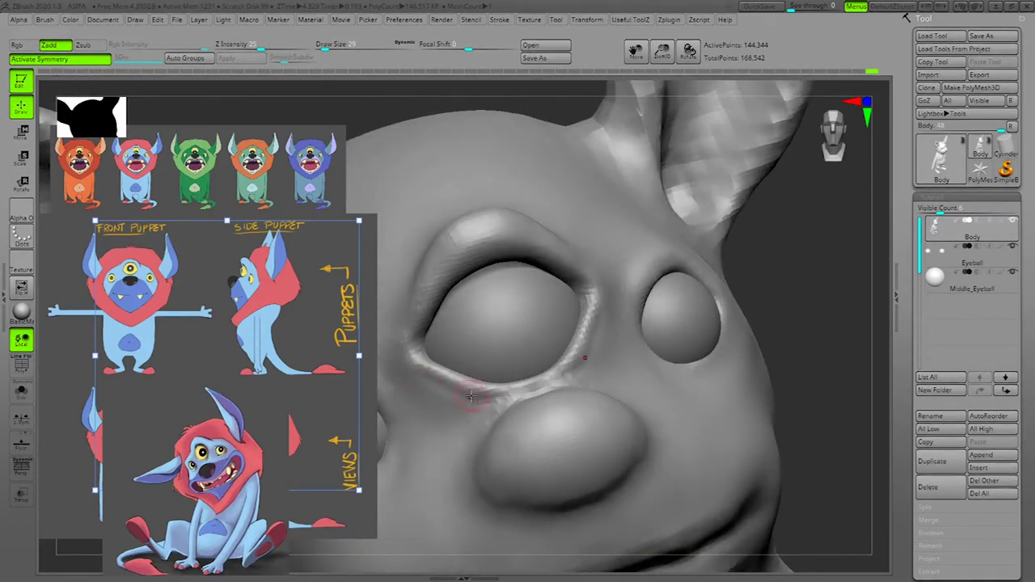
pyautogui.moveTo(870, 339); pyautogui.dragTo(776, 340)
pyautogui.moveTo(500, 416); pyautogui.dragTo(608, 365)
pyautogui.moveTo(676, 349)
pyautogui.mouseDown()
pyautogui.moveTo(753, 327)
pyautogui.moveTo(781, 347)
pyautogui.moveTo(774, 342)
pyautogui.moveTo(738, 401)
pyautogui.moveTo(658, 432)
pyautogui.mouseUp()
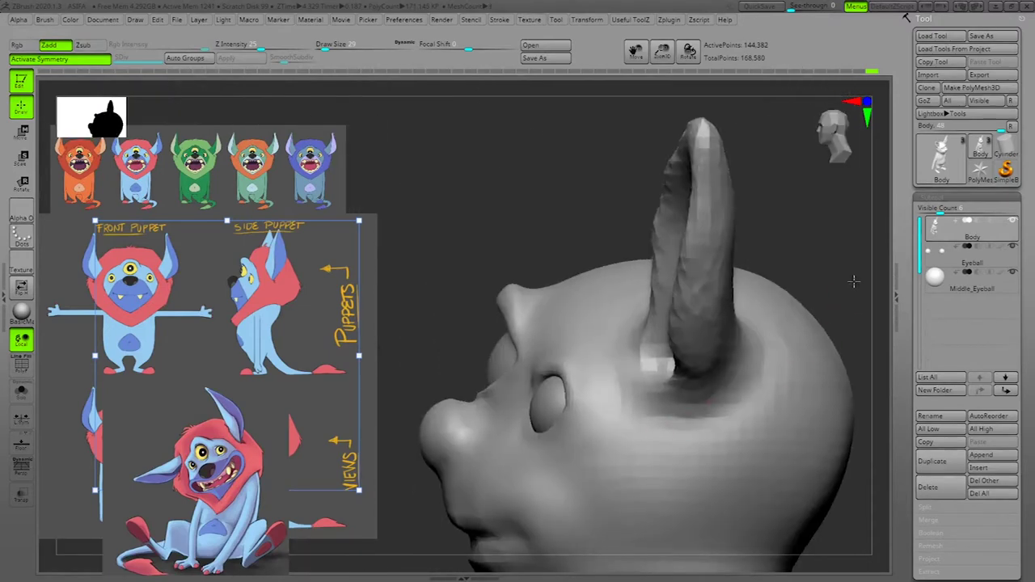
# Step: Choose the Move brush with draw size 192 and push the front of the mouth slightly inward in side view
pyautogui.keyDown('alt'); pyautogui.moveTo(853, 282); pyautogui.dragTo(817, 311); pyautogui.keyUp('alt')
pyautogui.keyDown('alt'); pyautogui.moveTo(424, 233); pyautogui.dragTo(514, 199); pyautogui.keyUp('alt')
pyautogui.moveTo(480, 462); pyautogui.dragTo(484, 461)
pyautogui.moveTo(465, 509); pyautogui.dragTo(505, 340)
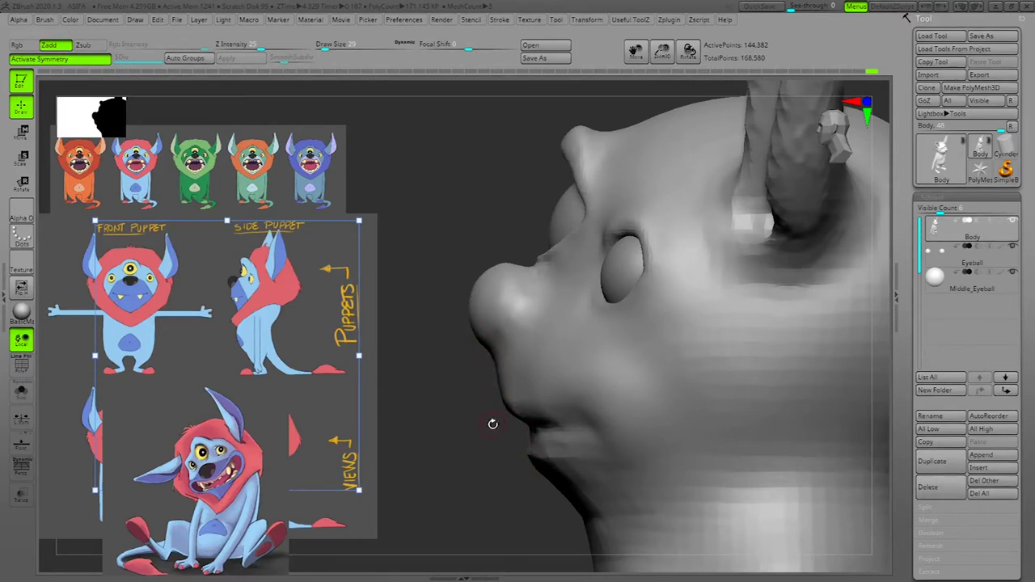
pyautogui.press('1')
pyautogui.click(492, 74)
pyautogui.press('space')
pyautogui.moveTo(534, 398); pyautogui.dragTo(546, 396)
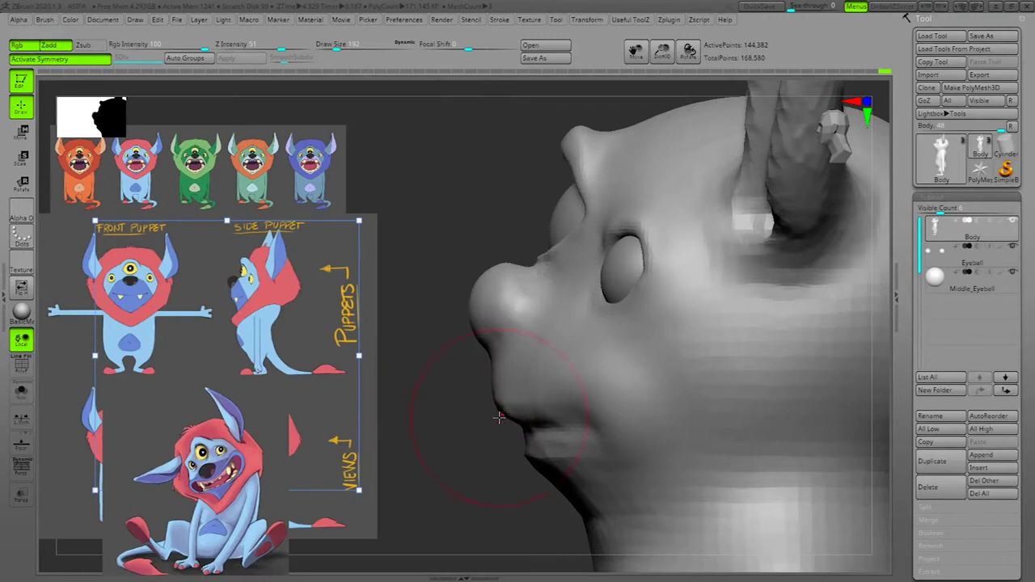
pyautogui.keyDown('alt'); pyautogui.moveTo(438, 462); pyautogui.dragTo(470, 429); pyautogui.keyUp('alt')
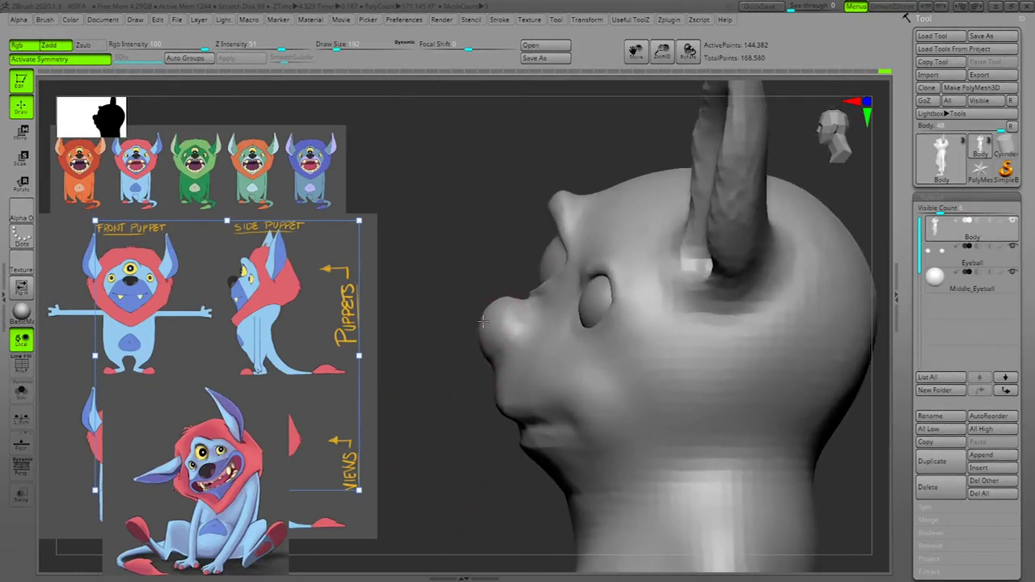
# Step: Nudge the nose's side profile with the Move brush and reduce the draw size to 130
pyautogui.press('space')
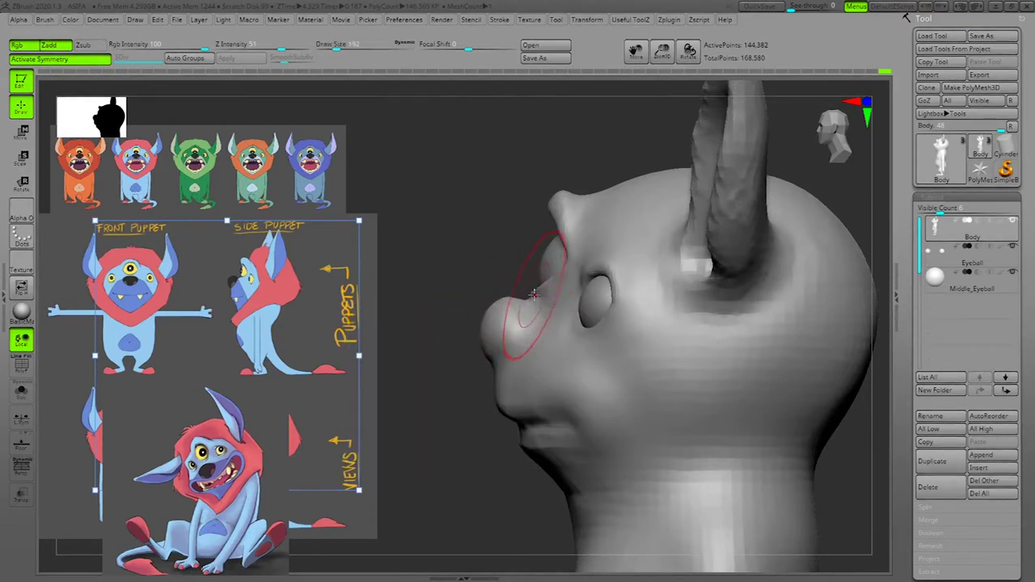
pyautogui.moveTo(494, 316); pyautogui.dragTo(507, 307)
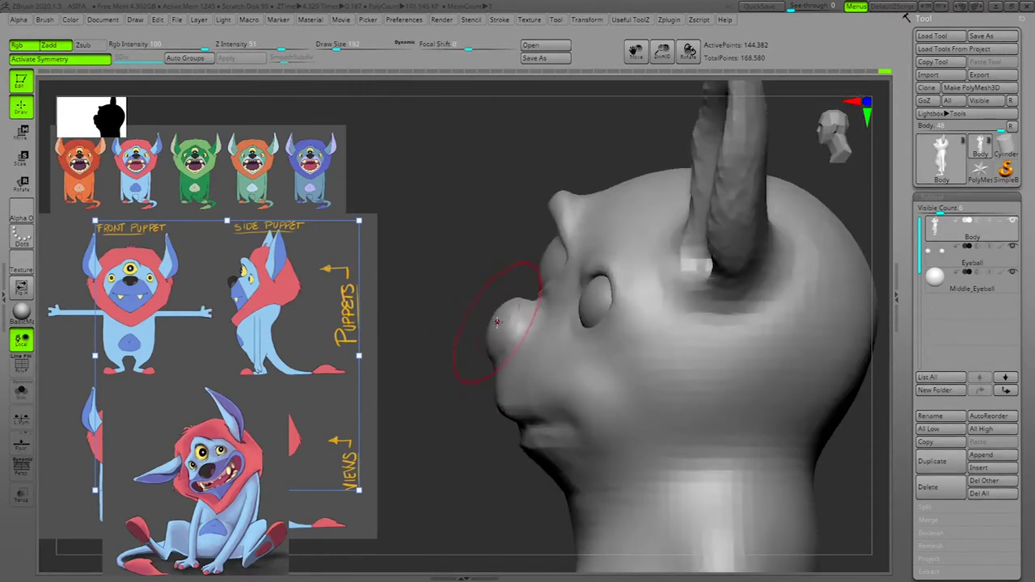
pyautogui.press('space')
pyautogui.moveTo(495, 318); pyautogui.dragTo(490, 318)
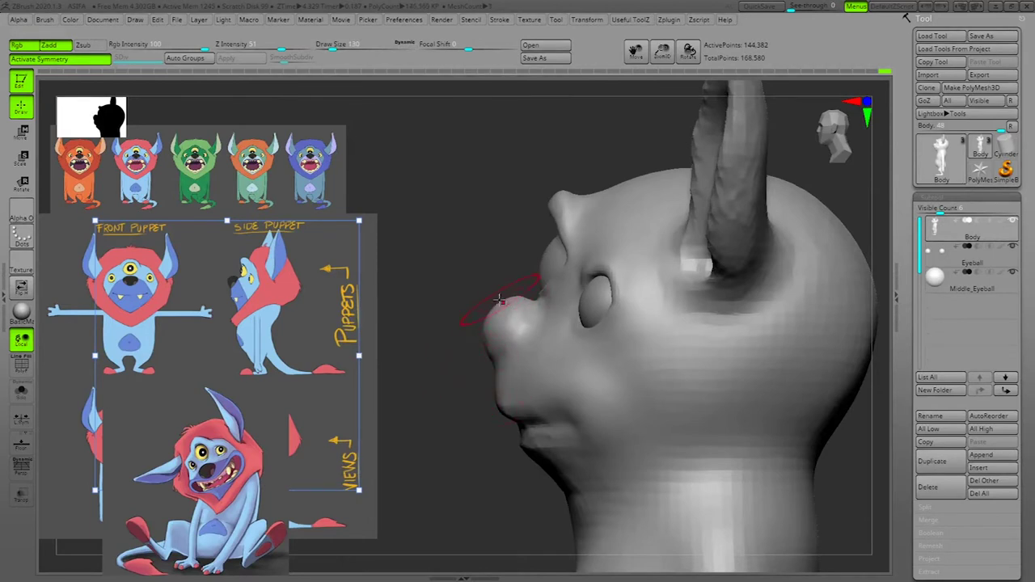
pyautogui.moveTo(455, 427); pyautogui.dragTo(454, 430)
pyautogui.moveTo(463, 516)
pyautogui.keyDown('alt'); pyautogui.mouseDown()
pyautogui.moveTo(474, 502)
pyautogui.moveTo(458, 490)
pyautogui.moveTo(434, 527)
pyautogui.mouseUp(); pyautogui.keyUp('alt')
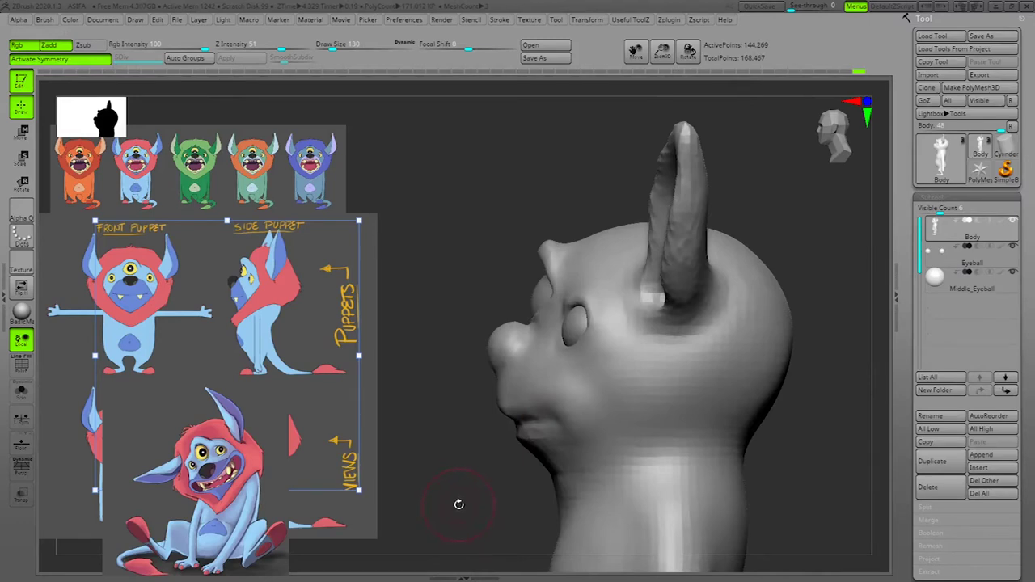
# Step: Choose the DamStandard brush and set its LazyRadius to 70
pyautogui.keyDown('shift'); pyautogui.moveTo(457, 506); pyautogui.dragTo(834, 405); pyautogui.keyUp('shift')
pyautogui.press('space')
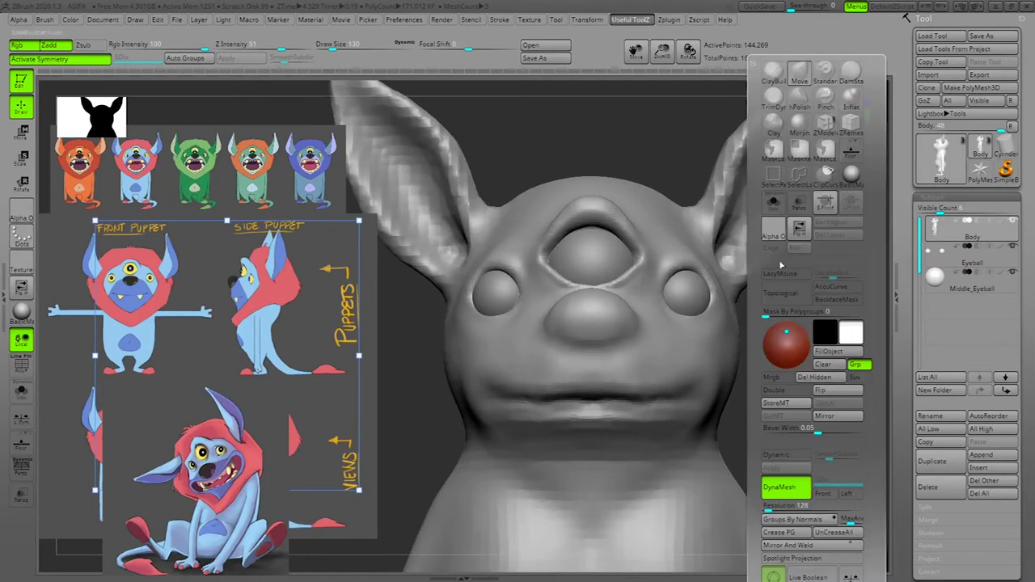
pyautogui.click(849, 74)
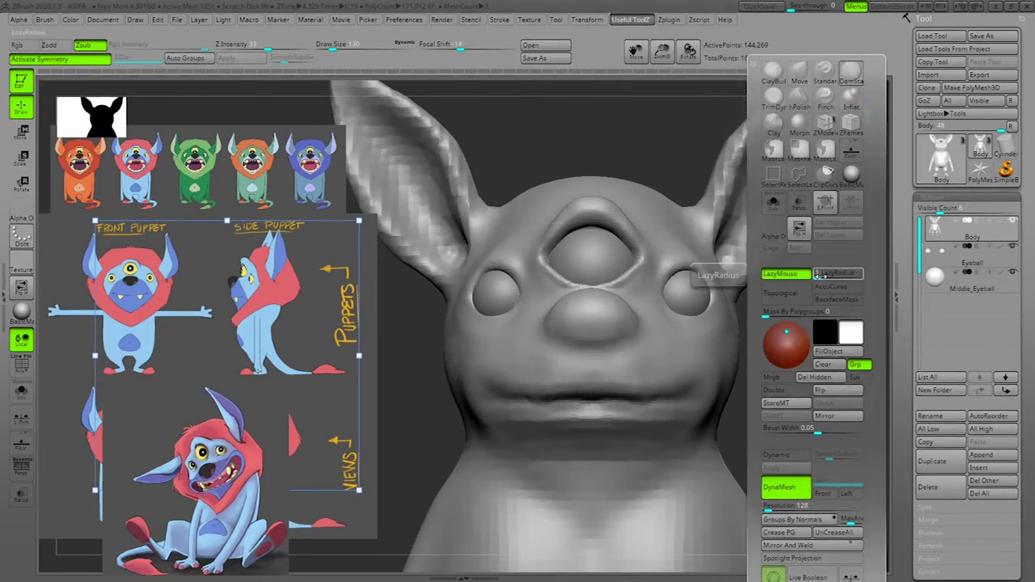
pyautogui.click(841, 276)
pyautogui.write('70')
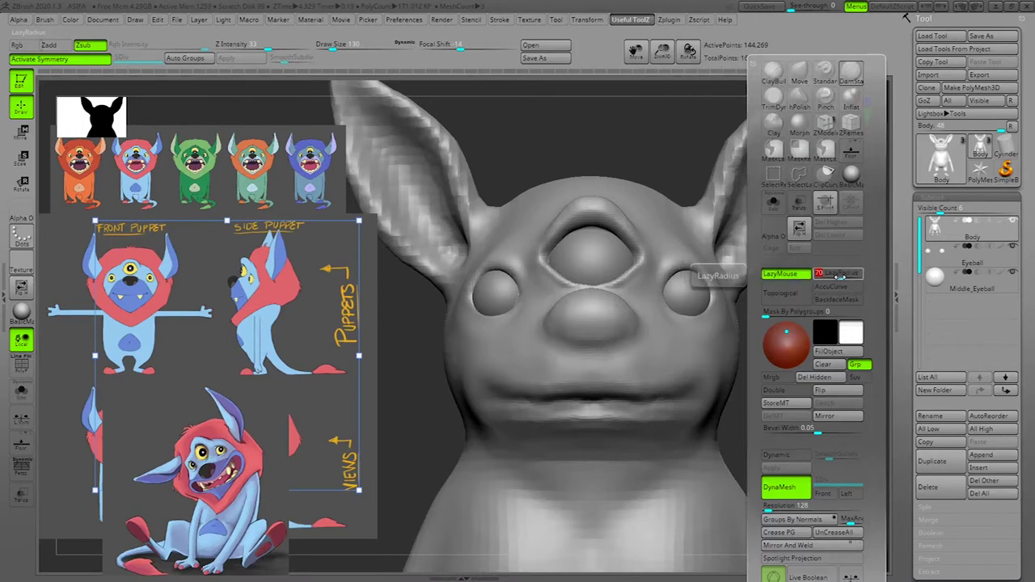
pyautogui.click(500, 20)
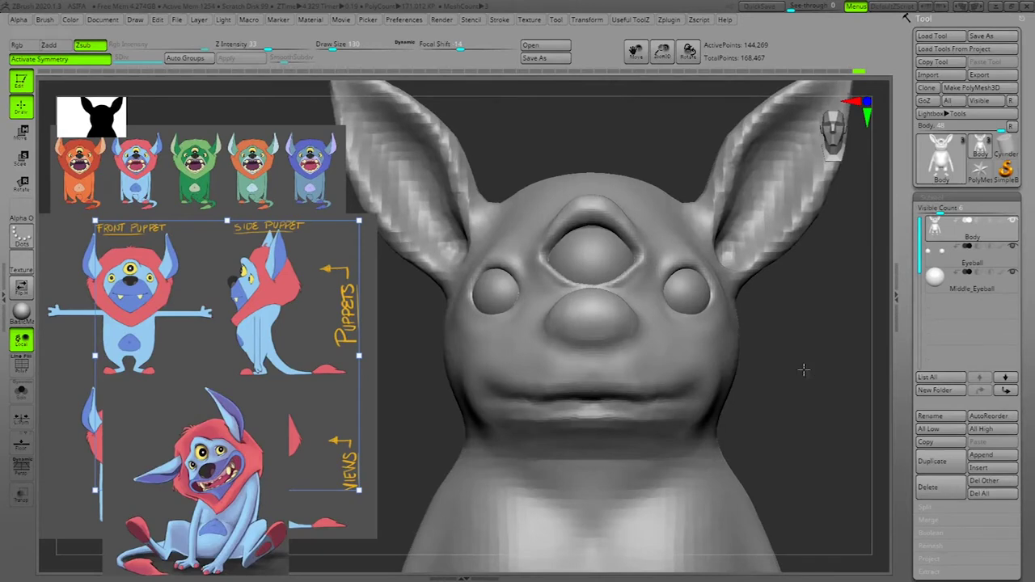
# Step: Reduce the draw size to 88 and carve the mouth line deeper between the lips
pyautogui.moveTo(811, 370); pyautogui.dragTo(797, 367)
pyautogui.press('space')
pyautogui.moveTo(612, 392); pyautogui.dragTo(700, 397)
pyautogui.moveTo(807, 380)
pyautogui.mouseDown()
pyautogui.moveTo(854, 387)
pyautogui.moveTo(817, 385)
pyautogui.mouseUp()
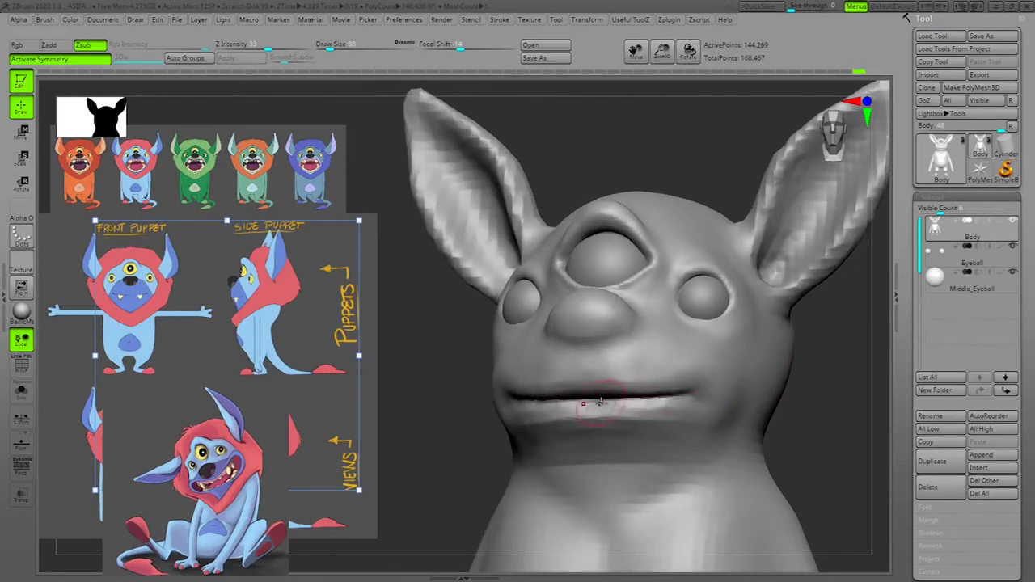
pyautogui.moveTo(597, 398); pyautogui.dragTo(645, 398)
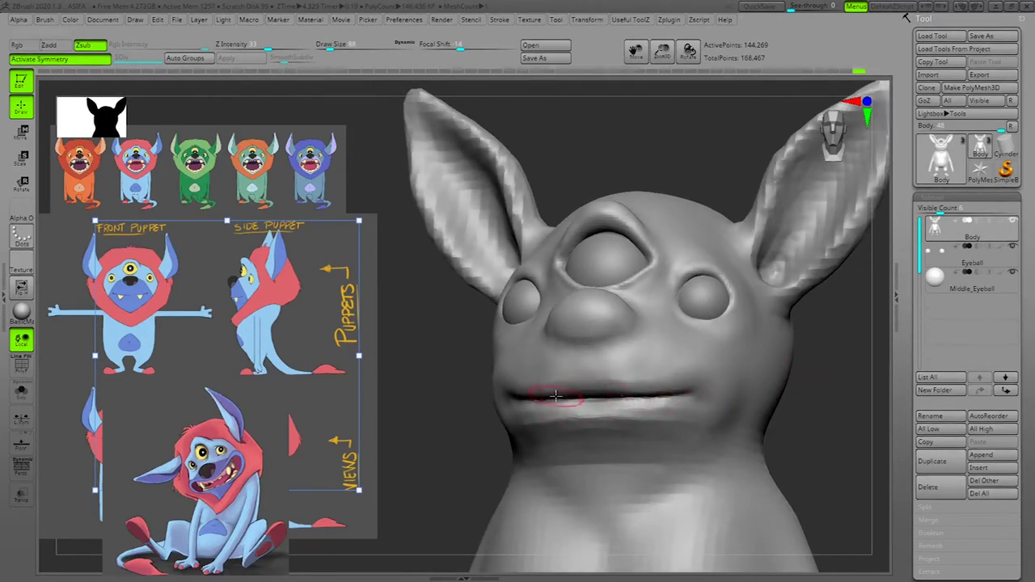
pyautogui.moveTo(866, 374)
pyautogui.mouseDown()
pyautogui.moveTo(871, 363)
pyautogui.moveTo(843, 393)
pyautogui.moveTo(768, 421)
pyautogui.mouseUp()
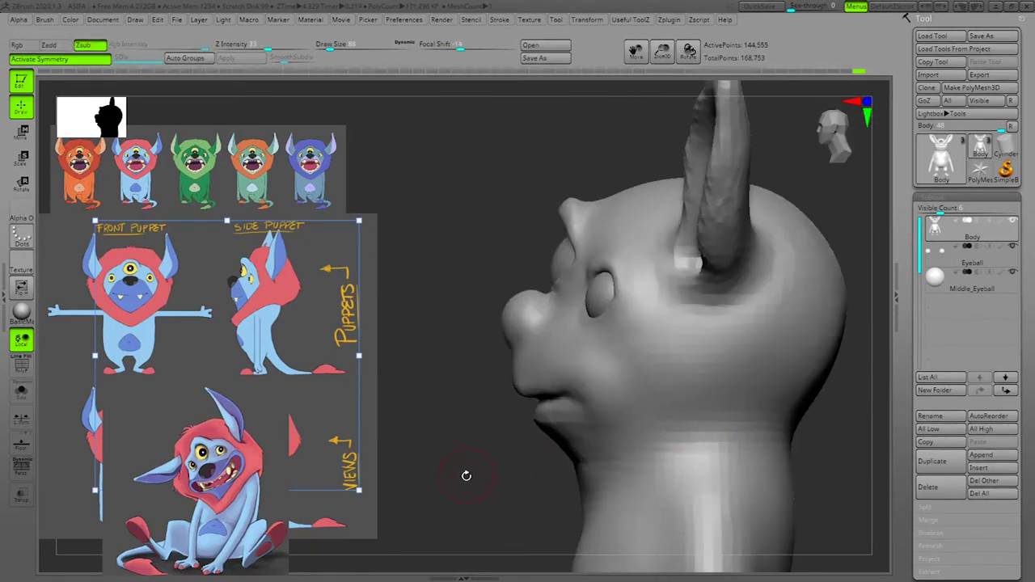
# Step: Choose the ClayBuildup brush, mask the muzzle above the mouth line, and set the draw size to 113
pyautogui.moveTo(452, 479); pyautogui.dragTo(507, 455)
pyautogui.moveTo(777, 410); pyautogui.dragTo(740, 400)
pyautogui.press('space')
pyautogui.click(722, 74)
pyautogui.moveTo(811, 332)
pyautogui.keyDown('ctrl'); pyautogui.mouseDown()
pyautogui.moveTo(740, 375)
pyautogui.moveTo(680, 393)
pyautogui.moveTo(495, 393)
pyautogui.moveTo(393, 261)
pyautogui.moveTo(781, 275)
pyautogui.mouseUp(); pyautogui.keyUp('ctrl')
pyautogui.moveTo(813, 370); pyautogui.dragTo(840, 393)
pyautogui.press('space')
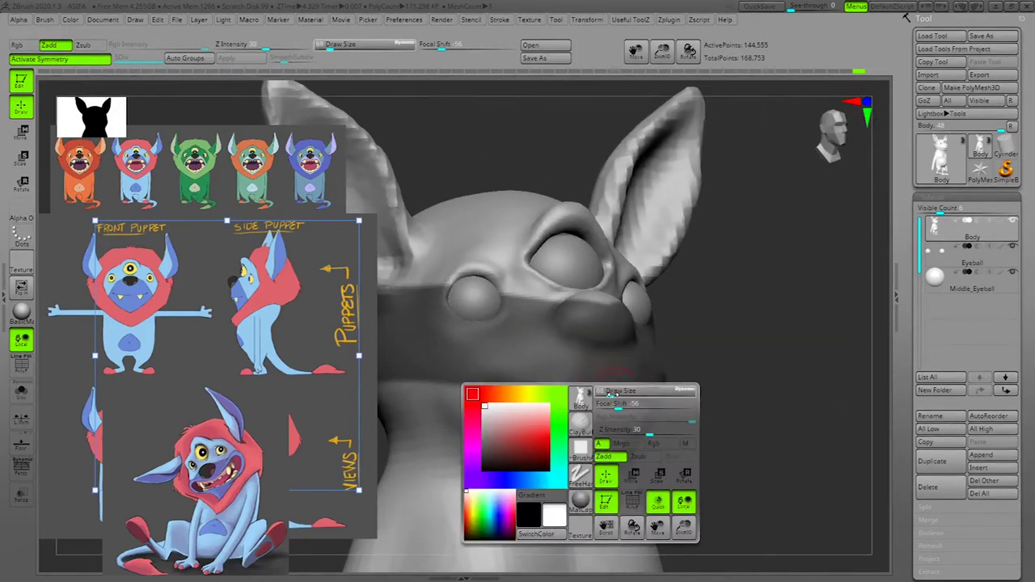
pyautogui.moveTo(614, 394)
pyautogui.mouseDown()
pyautogui.moveTo(558, 402)
pyautogui.moveTo(618, 409)
pyautogui.mouseUp()
# Step: Build up the lower lip with clay strokes along its full length beneath the masked muzzle
pyautogui.moveTo(740, 400)
pyautogui.mouseDown()
pyautogui.moveTo(806, 405)
pyautogui.moveTo(777, 412)
pyautogui.moveTo(786, 410)
pyautogui.mouseUp()
pyautogui.moveTo(577, 406)
pyautogui.mouseDown()
pyautogui.moveTo(558, 412)
pyautogui.moveTo(595, 415)
pyautogui.mouseUp()
pyautogui.moveTo(853, 416); pyautogui.dragTo(785, 418)
pyautogui.moveTo(481, 467); pyautogui.dragTo(540, 465)
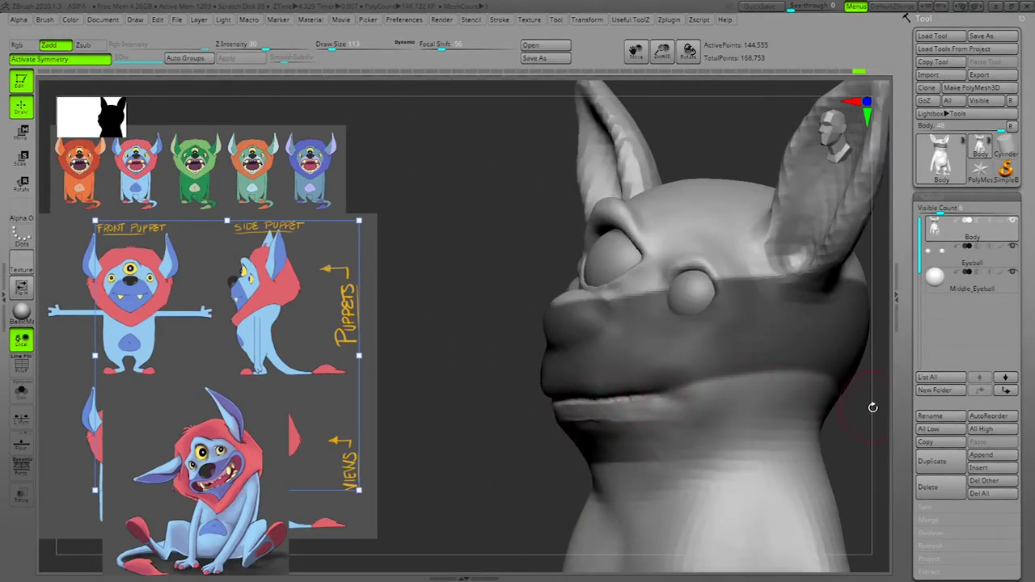
pyautogui.moveTo(874, 406); pyautogui.dragTo(796, 396)
pyautogui.moveTo(465, 435); pyautogui.dragTo(589, 431)
pyautogui.moveTo(642, 386); pyautogui.dragTo(728, 397)
pyautogui.moveTo(786, 410); pyautogui.dragTo(742, 411)
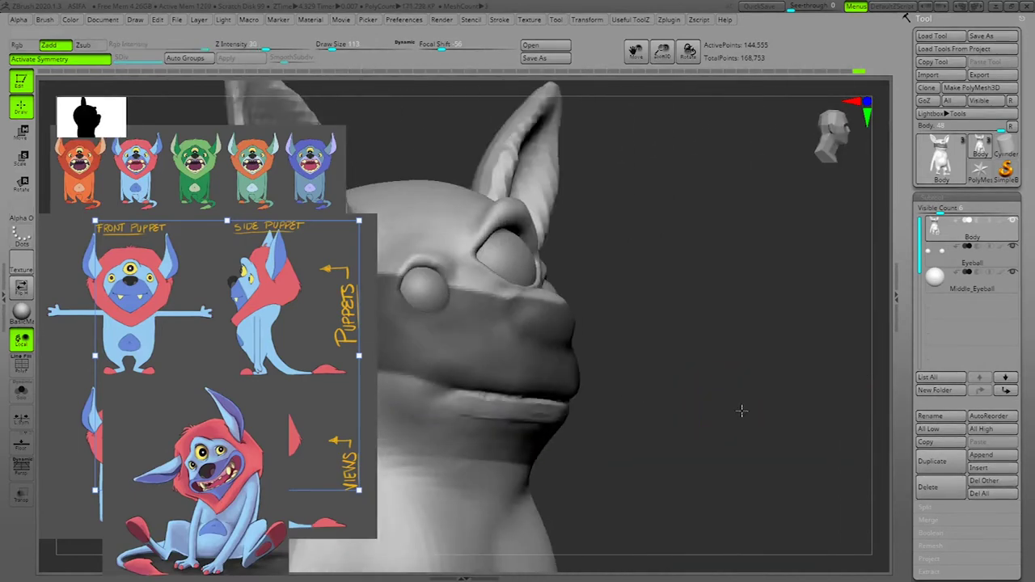
# Step: Clear the mask, remesh the Body, and smooth the built-up lower lip
pyautogui.keyDown('ctrl'); pyautogui.moveTo(667, 396); pyautogui.dragTo(694, 420); pyautogui.keyUp('ctrl')
pyautogui.keyDown('shift'); pyautogui.moveTo(496, 415); pyautogui.dragTo(542, 416); pyautogui.keyUp('shift')
pyautogui.keyDown('ctrl'); pyautogui.moveTo(668, 412); pyautogui.dragTo(697, 432); pyautogui.keyUp('ctrl')
pyautogui.keyDown('shift'); pyautogui.moveTo(483, 412); pyautogui.dragTo(565, 416); pyautogui.keyUp('shift')
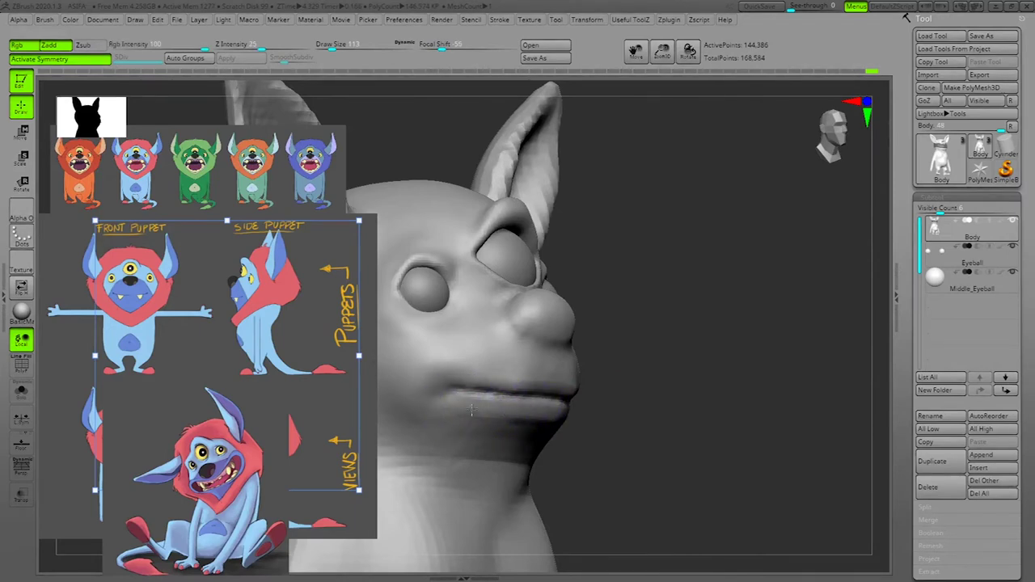
pyautogui.moveTo(781, 418); pyautogui.dragTo(705, 421)
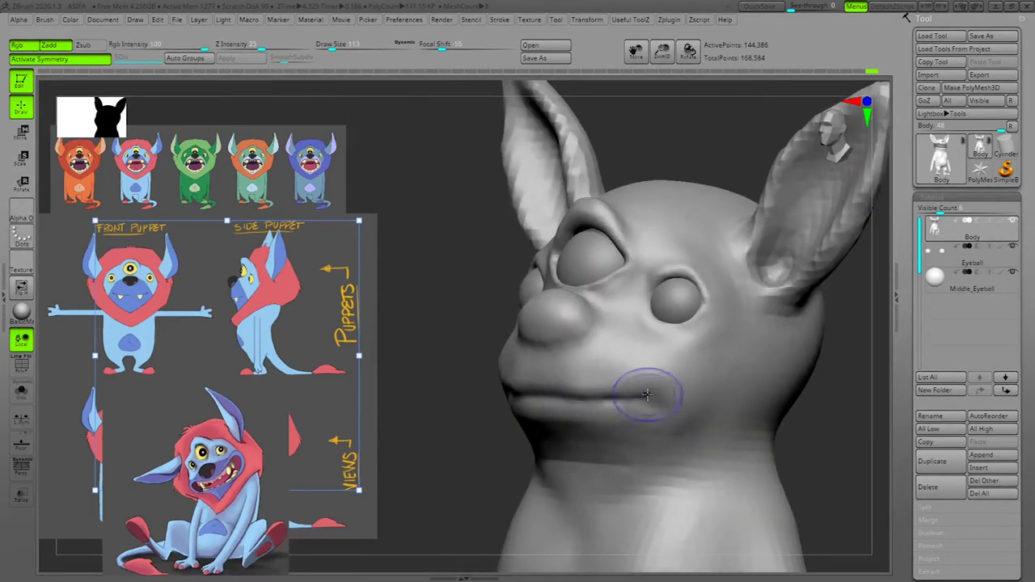
pyautogui.keyDown('shift'); pyautogui.moveTo(812, 404); pyautogui.dragTo(873, 410); pyautogui.keyUp('shift')
# Step: Recarve the crease between the lips out to the mouth corners with the DamStandard brush, then remesh the Body
pyautogui.press('space')
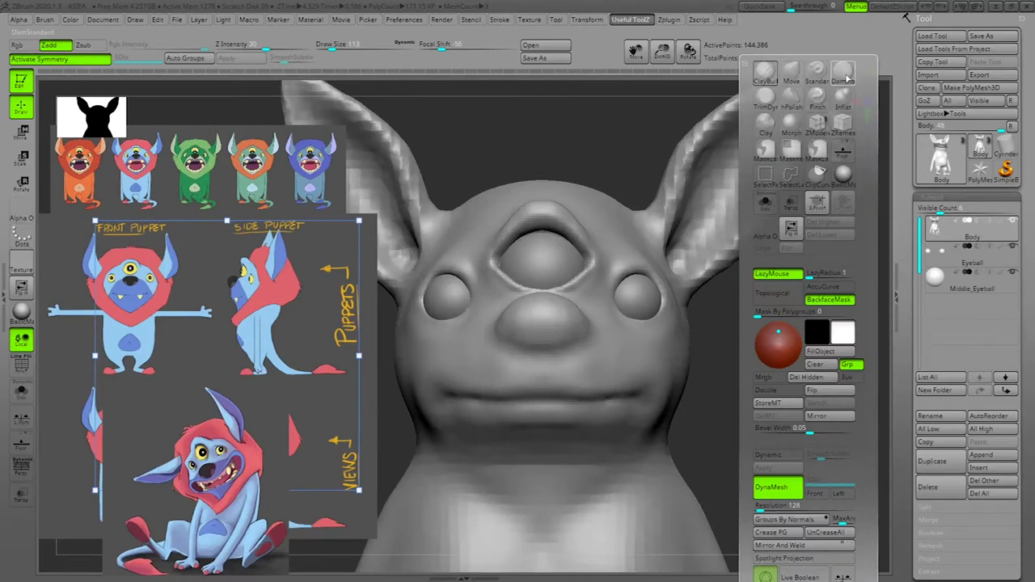
pyautogui.click(844, 72)
pyautogui.moveTo(516, 404); pyautogui.dragTo(594, 403)
pyautogui.hotkey('ctrl', 'z')
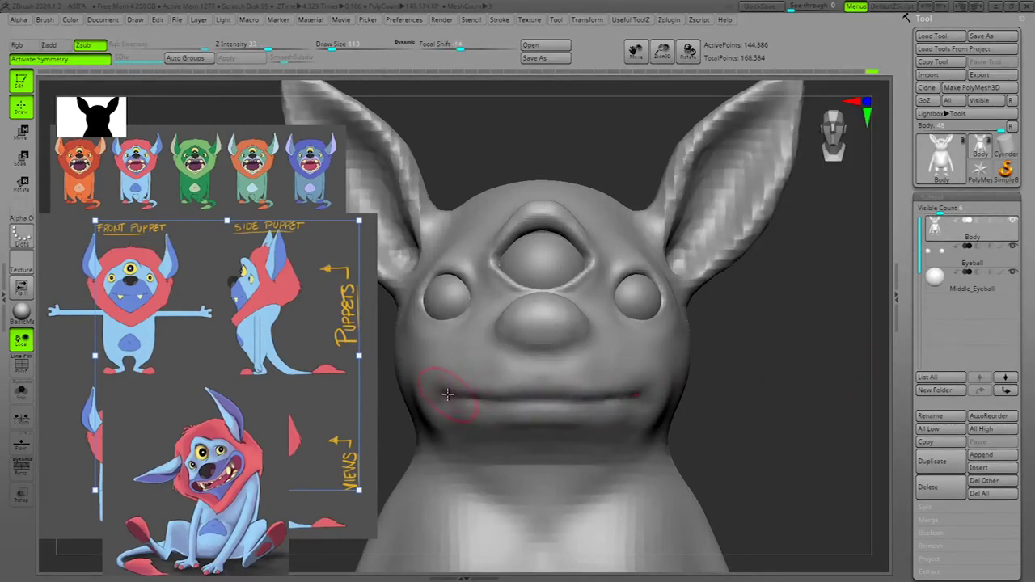
pyautogui.moveTo(488, 404); pyautogui.dragTo(537, 405)
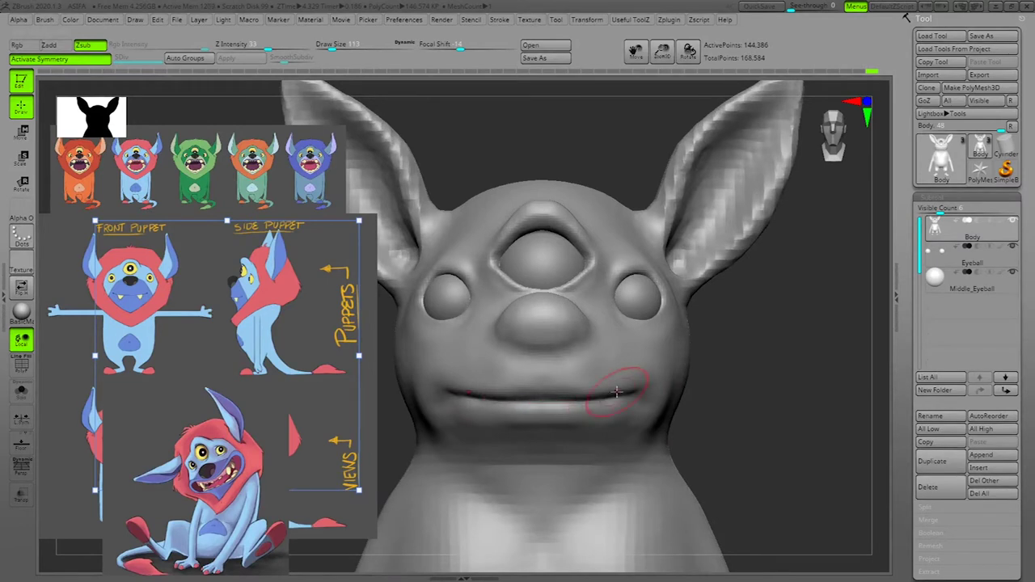
pyautogui.moveTo(500, 402); pyautogui.dragTo(570, 402)
pyautogui.keyDown('alt'); pyautogui.moveTo(862, 385); pyautogui.dragTo(850, 343); pyautogui.keyUp('alt')
pyautogui.moveTo(847, 383); pyautogui.dragTo(781, 361)
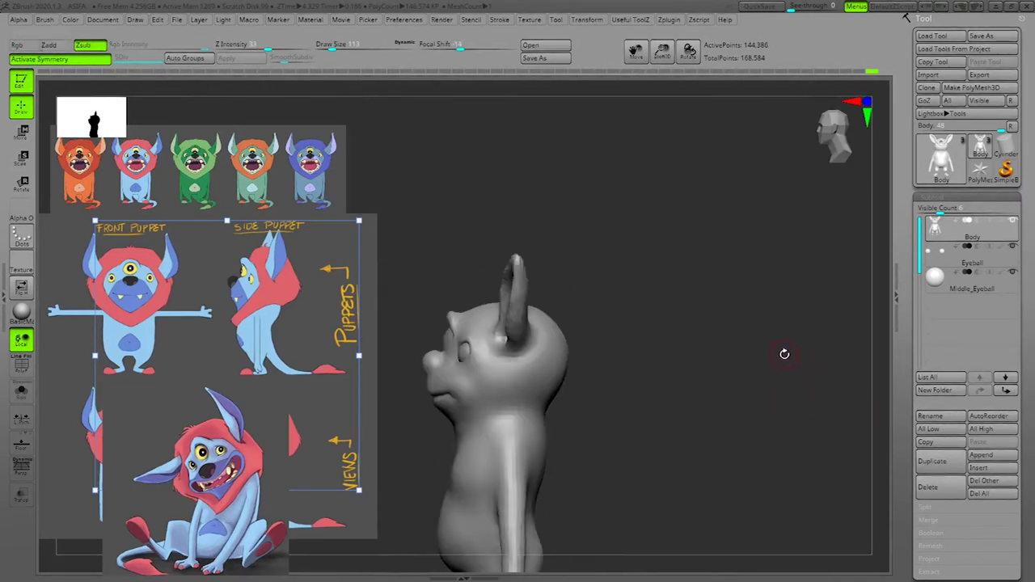
pyautogui.keyDown('alt'); pyautogui.moveTo(707, 358); pyautogui.dragTo(789, 386); pyautogui.keyUp('alt')
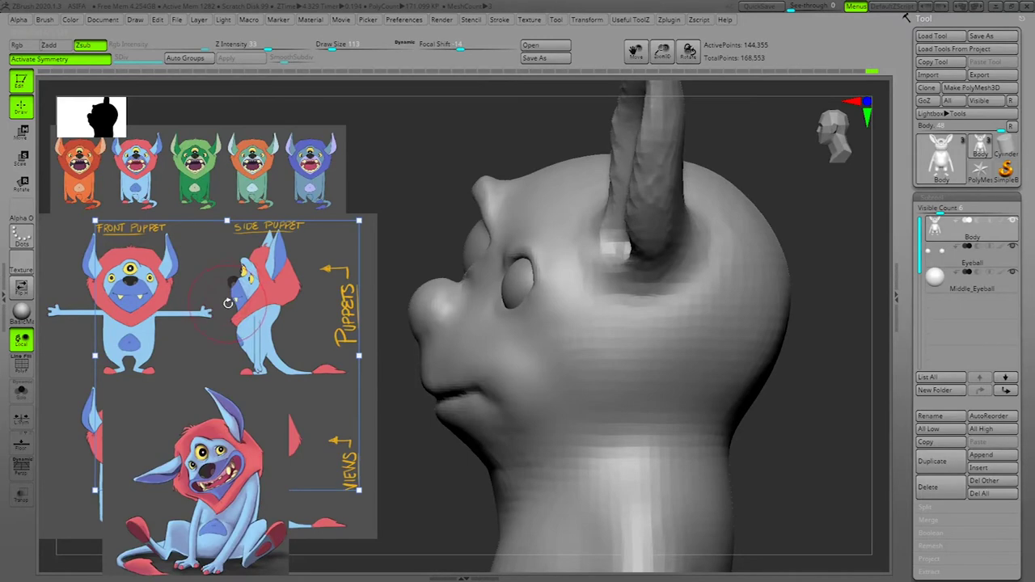
pyautogui.keyDown('shift'); pyautogui.moveTo(851, 420); pyautogui.dragTo(860, 418); pyautogui.keyUp('shift')
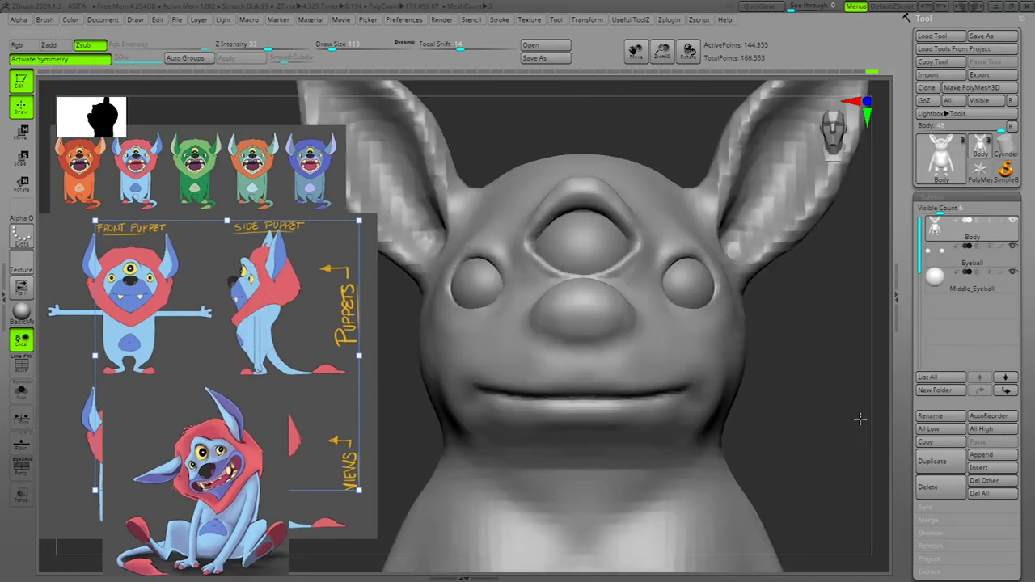
# Step: Choose the Standard brush and set its draw size to 54 for the lip edges
pyautogui.press('space')
pyautogui.click(778, 150)
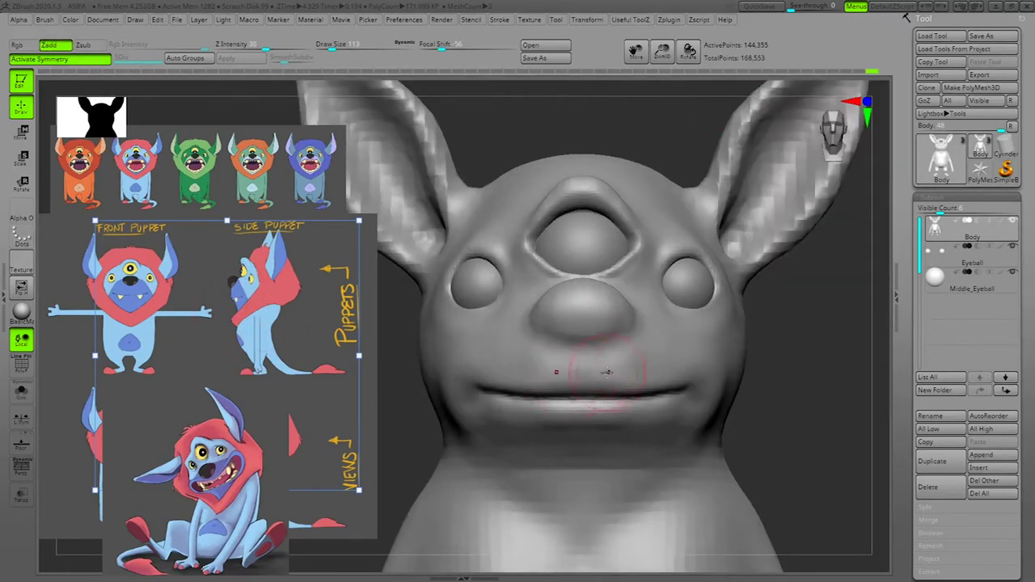
pyautogui.press('1')
pyautogui.click(676, 77)
pyautogui.press('space')
pyautogui.moveTo(610, 358); pyautogui.dragTo(607, 359)
# Step: Sculpt a raised edge along the upper lip just above the mouth line, redoing the first stroke
pyautogui.moveTo(482, 383)
pyautogui.mouseDown()
pyautogui.moveTo(604, 382)
pyautogui.moveTo(586, 386)
pyautogui.mouseUp()
pyautogui.hotkey('ctrl', 'z')
pyautogui.press('space')
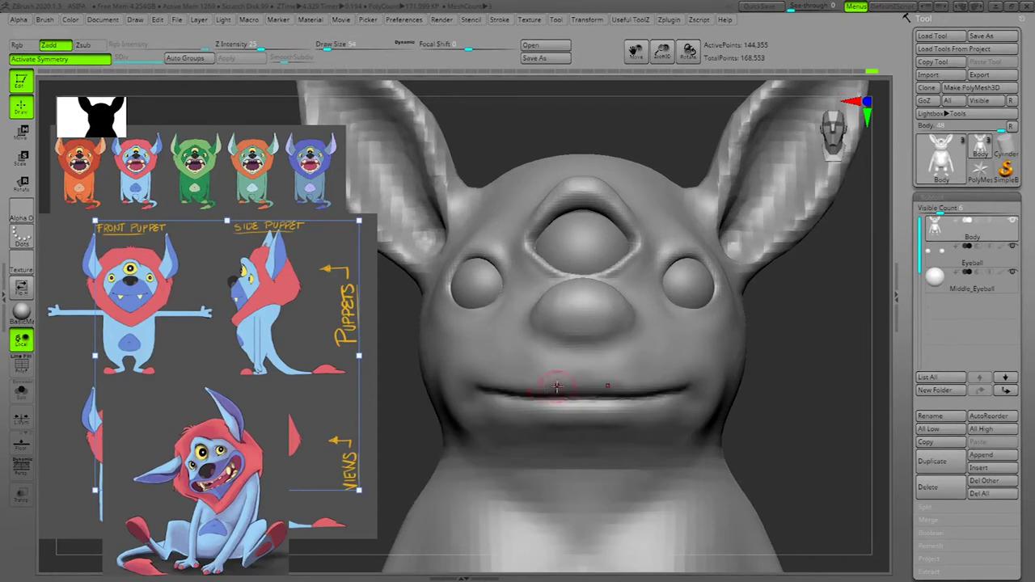
pyautogui.moveTo(480, 382); pyautogui.dragTo(525, 389)
pyautogui.moveTo(590, 388); pyautogui.dragTo(607, 388)
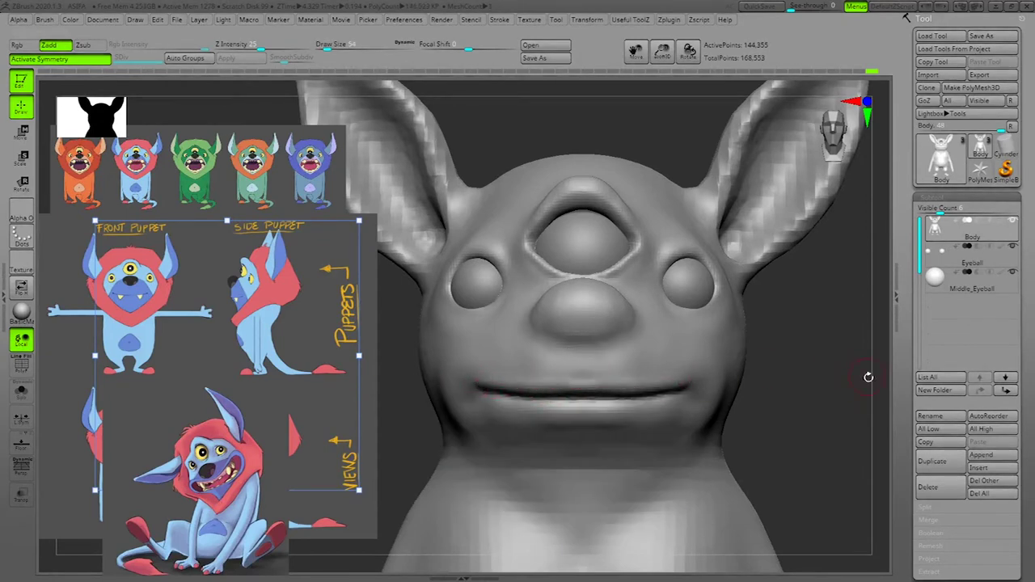
# Step: Refine the upper lip edge and mouth crease with Standard brush strokes from three-quarter and underside views
pyautogui.moveTo(868, 377); pyautogui.dragTo(846, 382)
pyautogui.moveTo(409, 503); pyautogui.dragTo(511, 471)
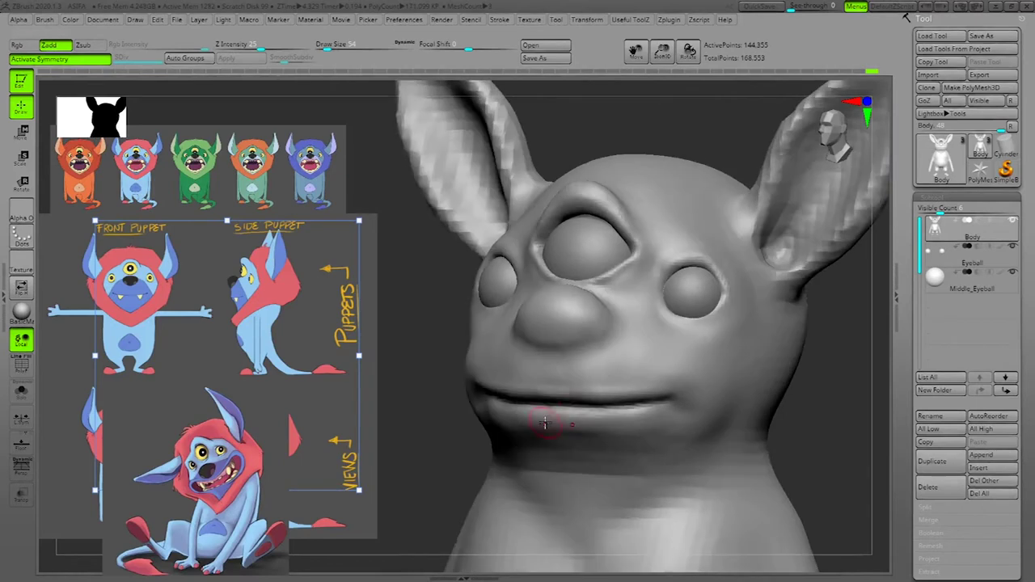
pyautogui.moveTo(576, 397); pyautogui.dragTo(483, 393)
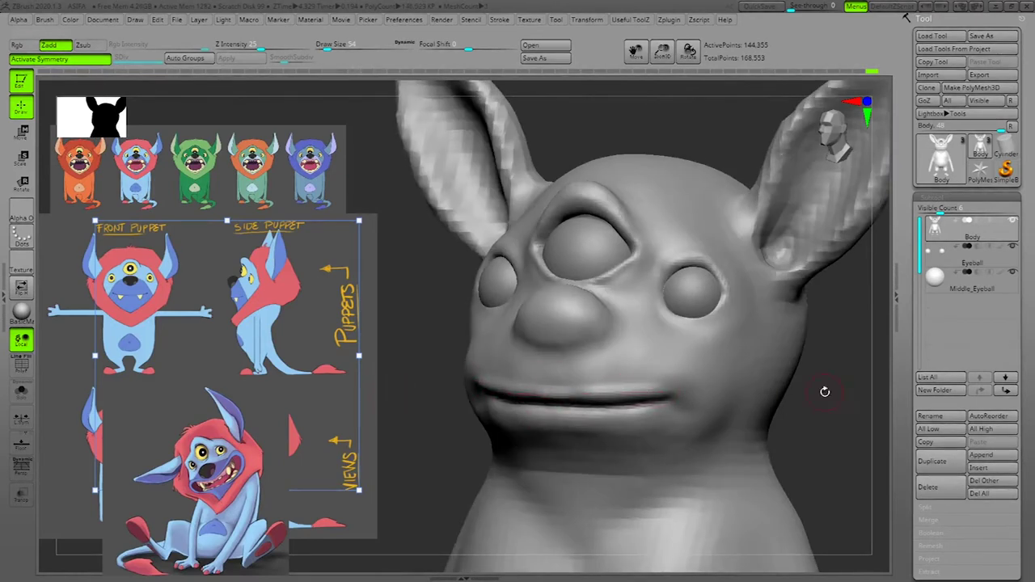
pyautogui.moveTo(825, 391); pyautogui.dragTo(718, 393)
pyautogui.moveTo(515, 378); pyautogui.dragTo(605, 384)
pyautogui.moveTo(781, 375); pyautogui.dragTo(860, 391)
pyautogui.moveTo(409, 499)
pyautogui.mouseDown()
pyautogui.moveTo(444, 496)
pyautogui.moveTo(838, 296)
pyautogui.moveTo(849, 252)
pyautogui.mouseUp()
pyautogui.moveTo(605, 307); pyautogui.dragTo(505, 363)
pyautogui.moveTo(710, 215)
pyautogui.mouseDown()
pyautogui.moveTo(740, 184)
pyautogui.moveTo(725, 180)
pyautogui.mouseUp()
# Step: Choose the Move brush and adjust the lip shape from below the head
pyautogui.press('space')
pyautogui.click(667, 77)
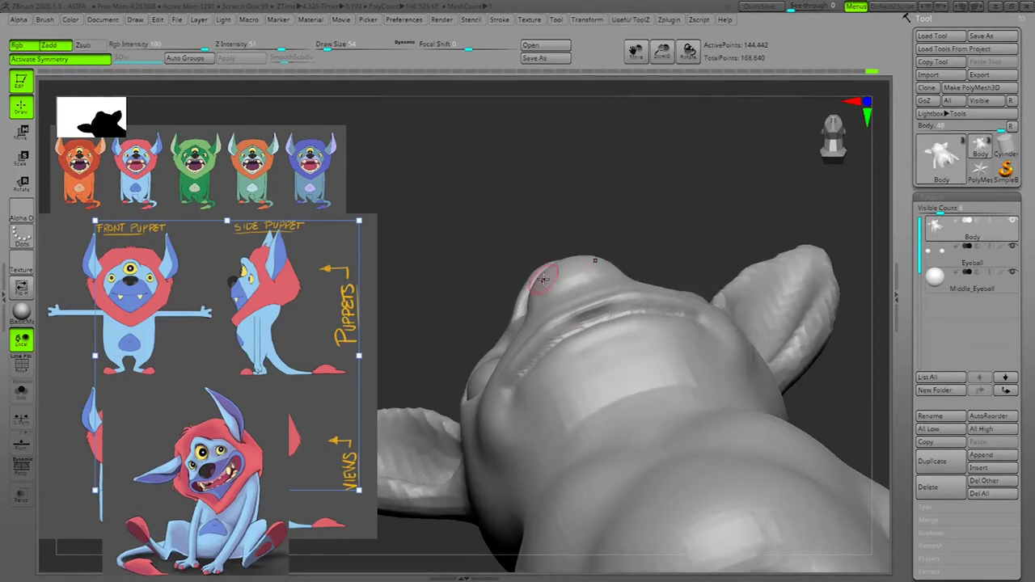
pyautogui.press('space')
pyautogui.moveTo(589, 310); pyautogui.dragTo(548, 326)
# Step: Smooth the middle of the upper lip between the nose and the mouth line from the front
pyautogui.moveTo(770, 164); pyautogui.dragTo(803, 337)
pyautogui.press('space')
pyautogui.moveTo(655, 344); pyautogui.dragTo(652, 344)
pyautogui.moveTo(589, 360)
pyautogui.keyDown('shift'); pyautogui.mouseDown()
pyautogui.moveTo(575, 358)
pyautogui.moveTo(617, 347)
pyautogui.moveTo(583, 349)
pyautogui.mouseUp(); pyautogui.keyUp('shift')
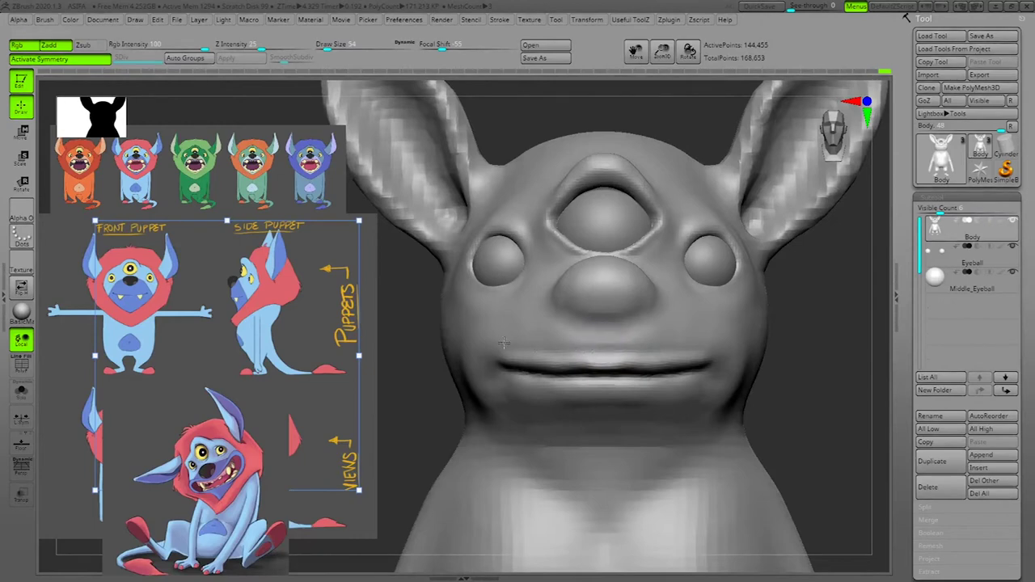
# Step: Mask the jaw below the mouth line and enlarge the Move brush's draw size to 181 for the upper lip
pyautogui.moveTo(868, 353); pyautogui.dragTo(716, 364)
pyautogui.moveTo(538, 446); pyautogui.dragTo(575, 431, button='right')
pyautogui.moveTo(535, 471); pyautogui.dragTo(568, 471)
pyautogui.moveTo(735, 419)
pyautogui.mouseDown()
pyautogui.moveTo(723, 420)
pyautogui.moveTo(730, 415)
pyautogui.mouseUp()
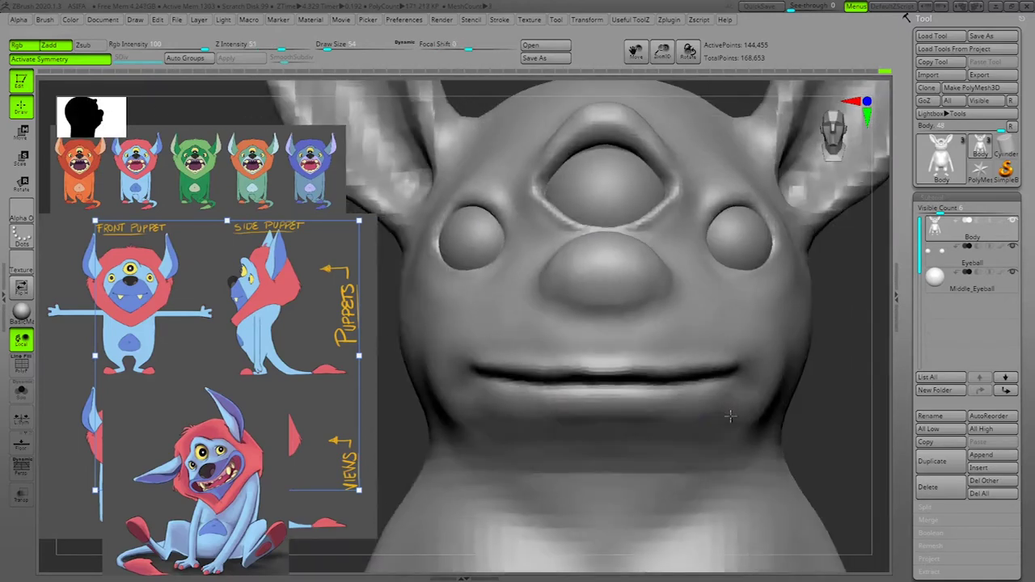
pyautogui.moveTo(816, 421)
pyautogui.keyDown('ctrl'); pyautogui.mouseDown()
pyautogui.moveTo(744, 375)
pyautogui.moveTo(453, 374)
pyautogui.moveTo(811, 417)
pyautogui.mouseUp(); pyautogui.keyUp('ctrl')
pyautogui.moveTo(837, 401); pyautogui.dragTo(882, 391)
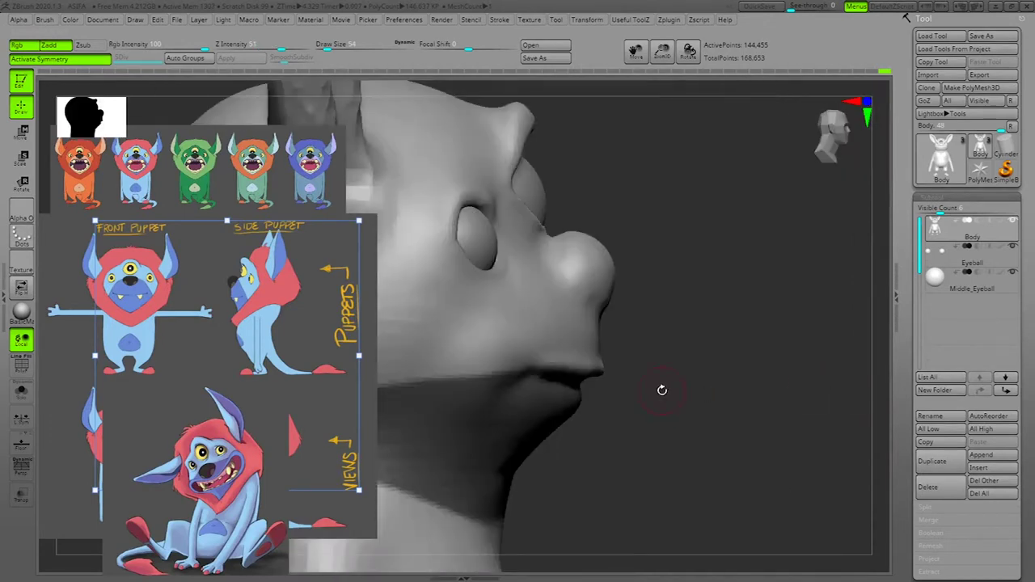
pyautogui.press('space')
pyautogui.moveTo(644, 368); pyautogui.dragTo(653, 369)
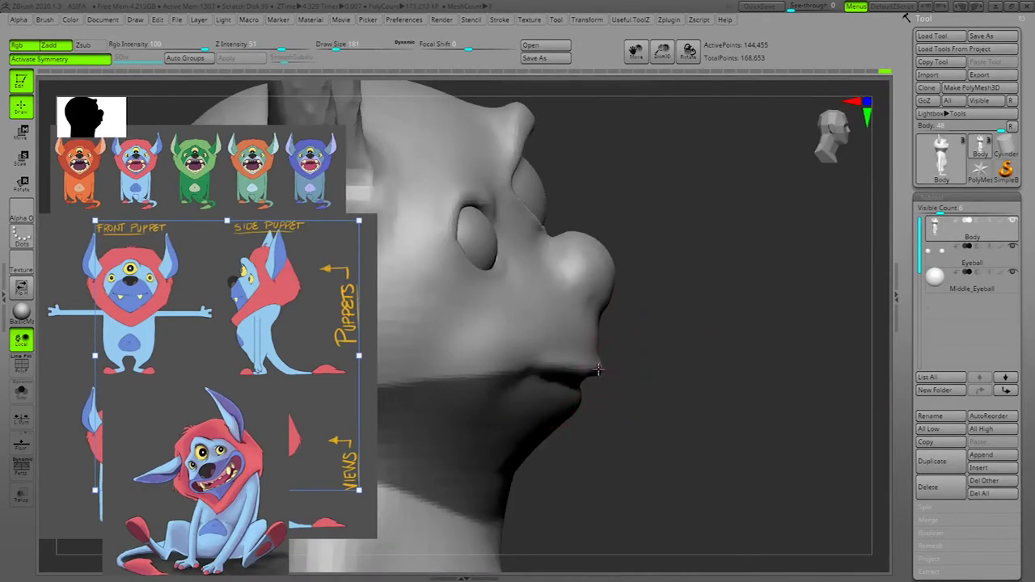
# Step: Invert the mask to protect the upper face and push the lower lip back with the Move brush in profile
pyautogui.moveTo(579, 370)
pyautogui.mouseDown(button='right')
pyautogui.moveTo(707, 359)
pyautogui.moveTo(596, 382)
pyautogui.mouseUp(button='right')
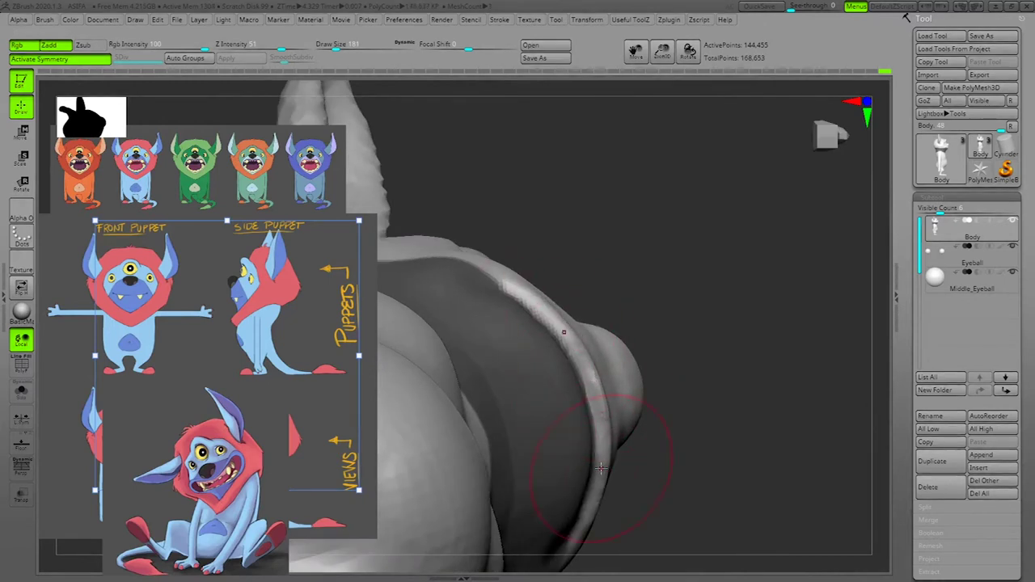
pyautogui.moveTo(726, 413); pyautogui.dragTo(755, 442, button='right')
pyautogui.keyDown('ctrl'); pyautogui.click(731, 439); pyautogui.keyUp('ctrl')
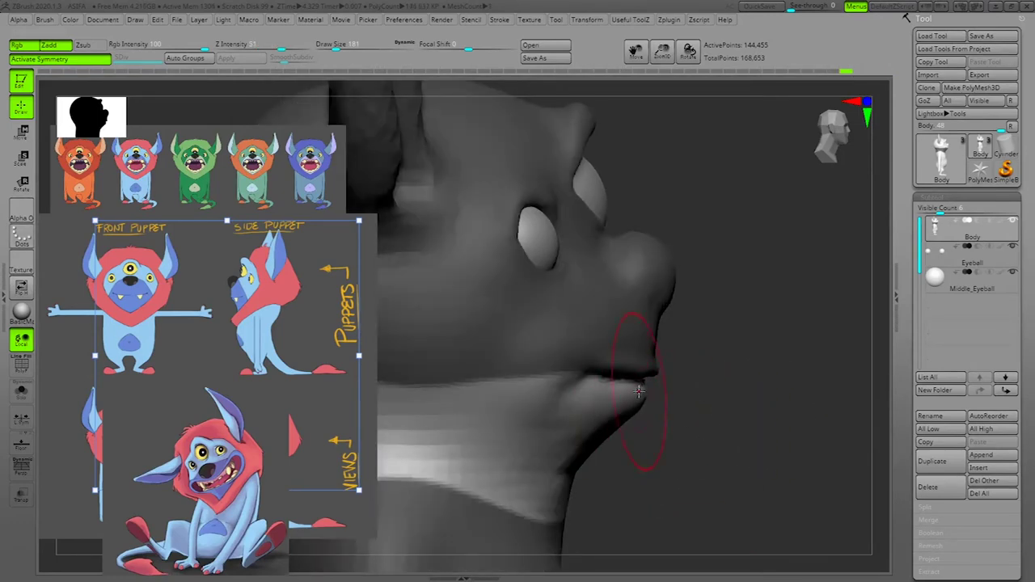
pyautogui.moveTo(639, 390); pyautogui.dragTo(620, 388)
pyautogui.moveTo(675, 387); pyautogui.dragTo(769, 399, button='right')
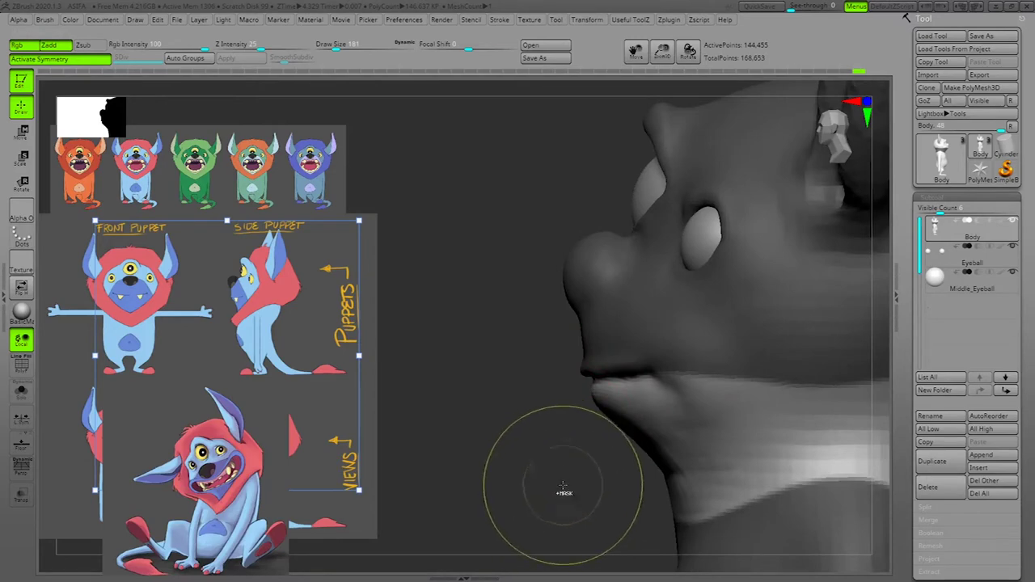
# Step: Clear the mask, remesh the body with DynaMesh, and reduce the Move brush's draw size for the lips
pyautogui.keyDown('ctrl'); pyautogui.moveTo(558, 485); pyautogui.dragTo(494, 541); pyautogui.keyUp('ctrl')
pyautogui.keyDown('ctrl'); pyautogui.moveTo(495, 536); pyautogui.dragTo(534, 485); pyautogui.keyUp('ctrl')
pyautogui.keyDown('ctrl'); pyautogui.moveTo(540, 485); pyautogui.dragTo(485, 422, button='right'); pyautogui.keyUp('ctrl')
pyautogui.moveTo(812, 405)
pyautogui.keyDown('shift'); pyautogui.mouseDown(button='right')
pyautogui.moveTo(833, 407)
pyautogui.moveTo(788, 402)
pyautogui.moveTo(855, 476)
pyautogui.moveTo(858, 495)
pyautogui.mouseUp(button='right'); pyautogui.keyUp('shift')
pyautogui.press('space')
pyautogui.moveTo(558, 378); pyautogui.dragTo(533, 368)
pyautogui.press('ctrl')
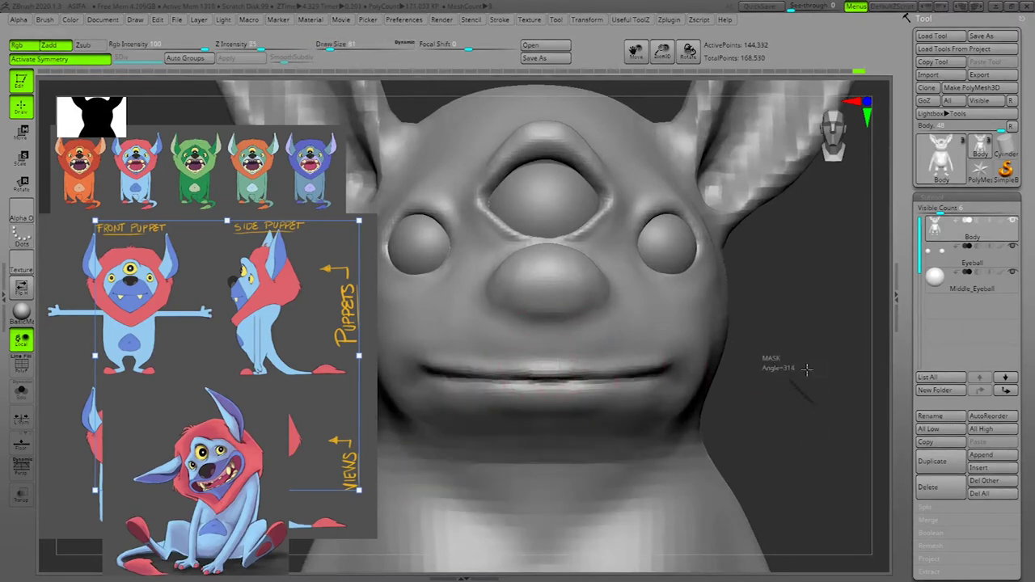
pyautogui.keyDown('shift'); pyautogui.moveTo(809, 393); pyautogui.dragTo(488, 473, button='right'); pyautogui.keyUp('shift')
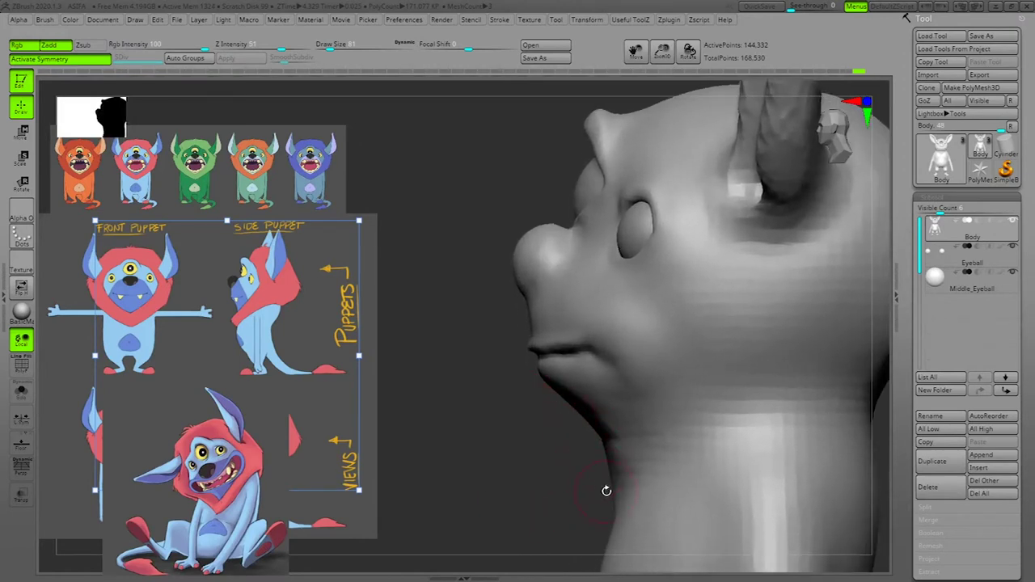
# Step: Reshape the contour from chin to neck in profile with the Move brush at draw size 192
pyautogui.press('z')
pyautogui.press('space')
pyautogui.moveTo(627, 394); pyautogui.dragTo(636, 395)
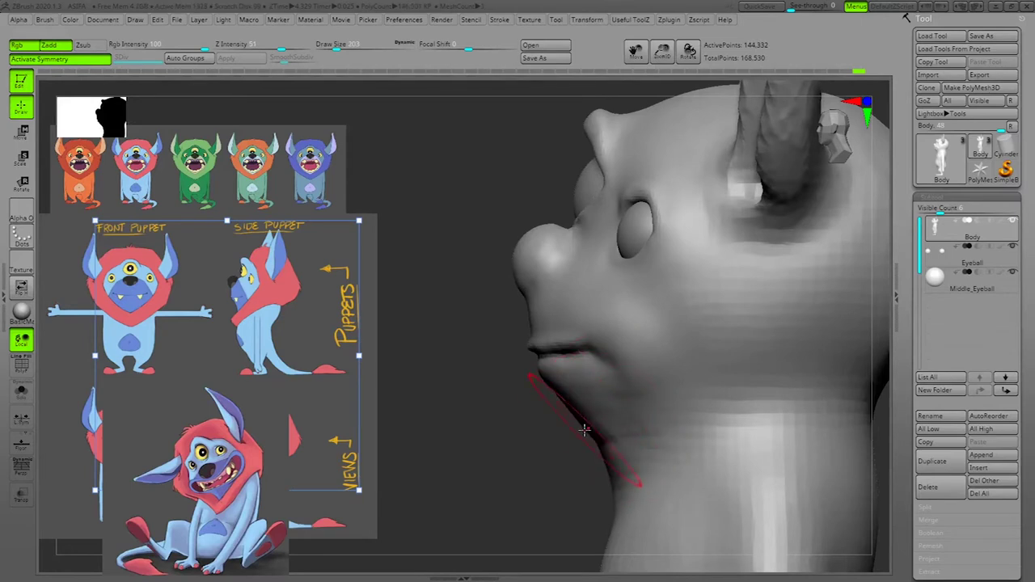
pyautogui.press('space')
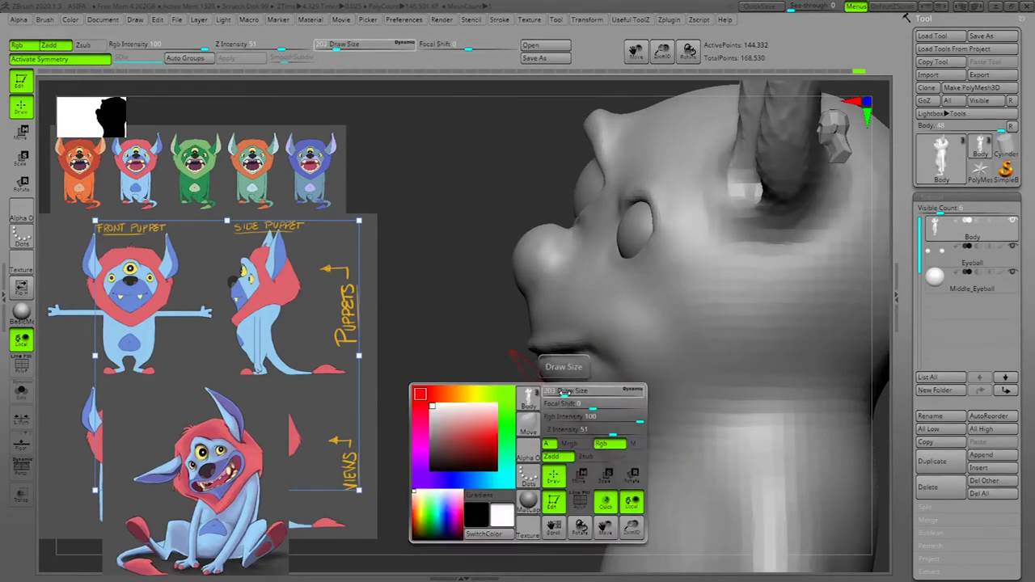
pyautogui.click(557, 393)
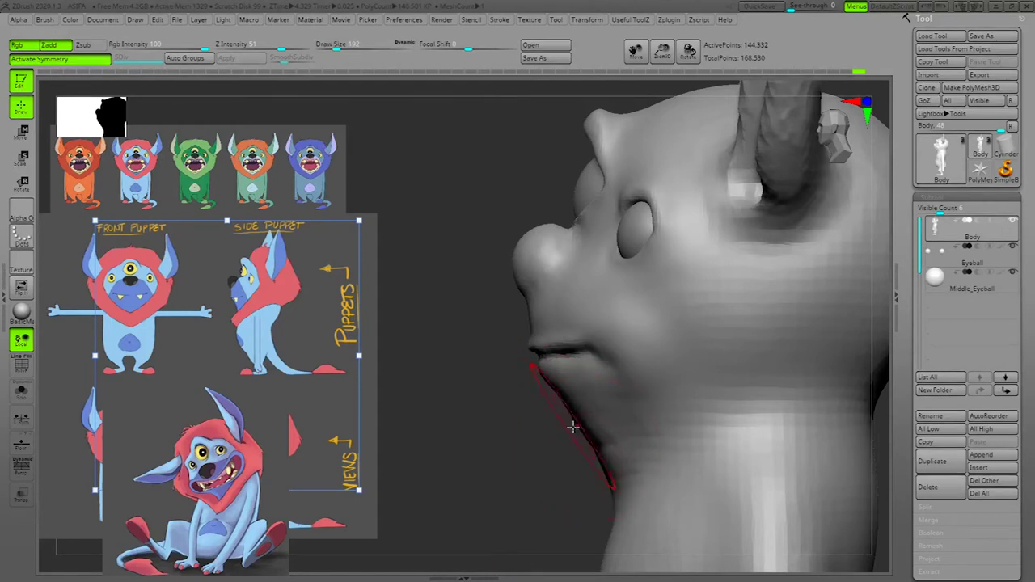
# Step: Remesh the body with DynaMesh and smooth the throat and the area below the jaw
pyautogui.keyDown('ctrl'); pyautogui.moveTo(556, 493); pyautogui.dragTo(543, 498); pyautogui.keyUp('ctrl')
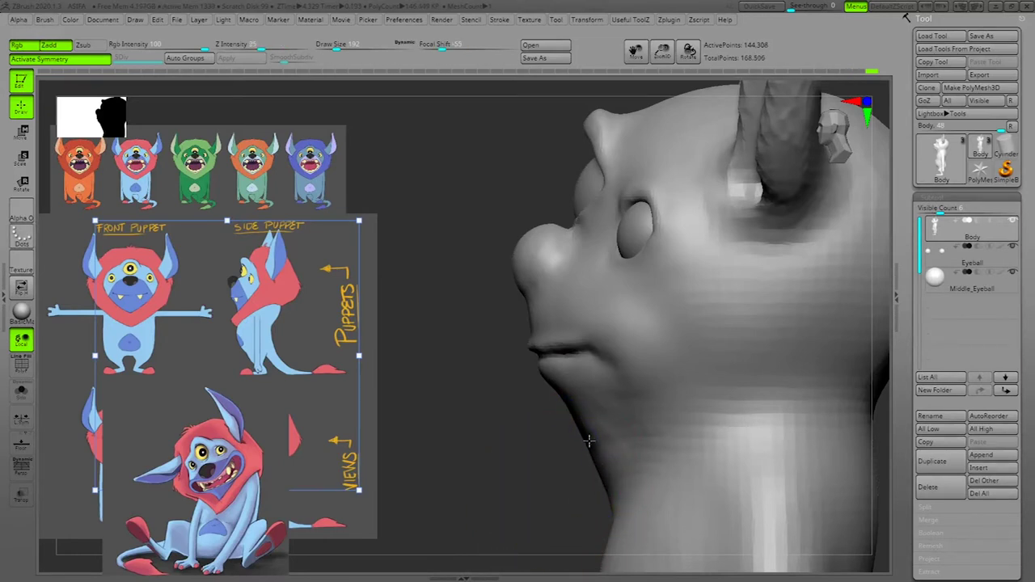
pyautogui.keyDown('shift'); pyautogui.moveTo(599, 462); pyautogui.dragTo(595, 427); pyautogui.keyUp('shift')
pyautogui.keyDown('alt'); pyautogui.moveTo(519, 523); pyautogui.dragTo(472, 476); pyautogui.keyUp('alt')
pyautogui.moveTo(854, 475)
pyautogui.mouseDown()
pyautogui.moveTo(818, 476)
pyautogui.moveTo(838, 476)
pyautogui.moveTo(750, 439)
pyautogui.mouseUp()
pyautogui.keyDown('shift'); pyautogui.moveTo(629, 464); pyautogui.dragTo(665, 425); pyautogui.keyUp('shift')
pyautogui.moveTo(773, 429)
pyautogui.mouseDown()
pyautogui.moveTo(814, 430)
pyautogui.moveTo(801, 435)
pyautogui.moveTo(833, 413)
pyautogui.mouseUp()
pyautogui.moveTo(837, 433)
pyautogui.mouseDown()
pyautogui.moveTo(806, 430)
pyautogui.moveTo(806, 445)
pyautogui.moveTo(812, 407)
pyautogui.moveTo(799, 409)
pyautogui.mouseUp()
# Step: Carve the lower edge of the nose into a pointed shape with the DamStandard brush at draw size 67, and remesh
pyautogui.press('1')
pyautogui.click(833, 75)
pyautogui.press('space')
pyautogui.moveTo(611, 353); pyautogui.dragTo(600, 354)
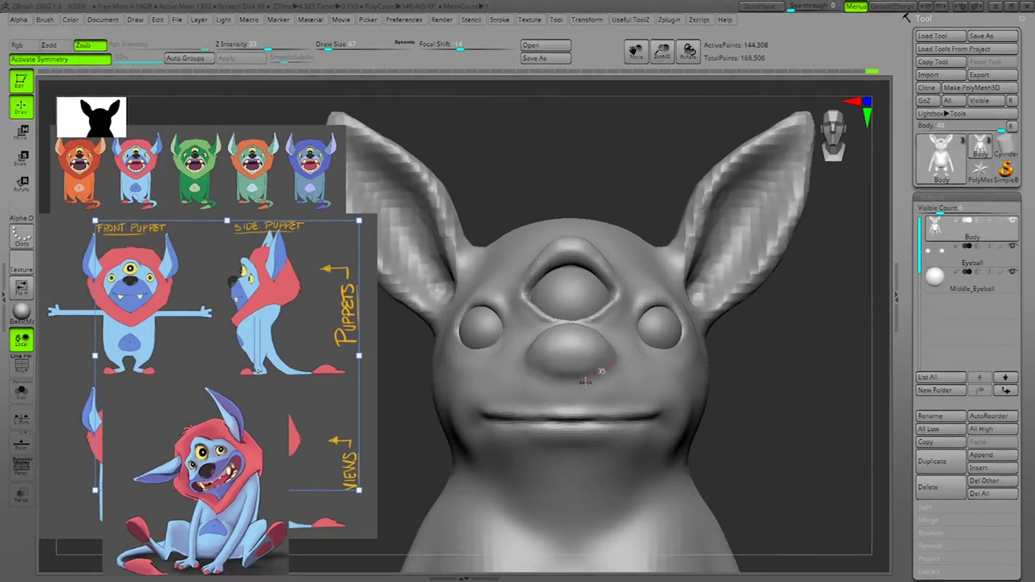
pyautogui.moveTo(544, 397)
pyautogui.mouseDown()
pyautogui.moveTo(556, 380)
pyautogui.moveTo(585, 389)
pyautogui.mouseUp()
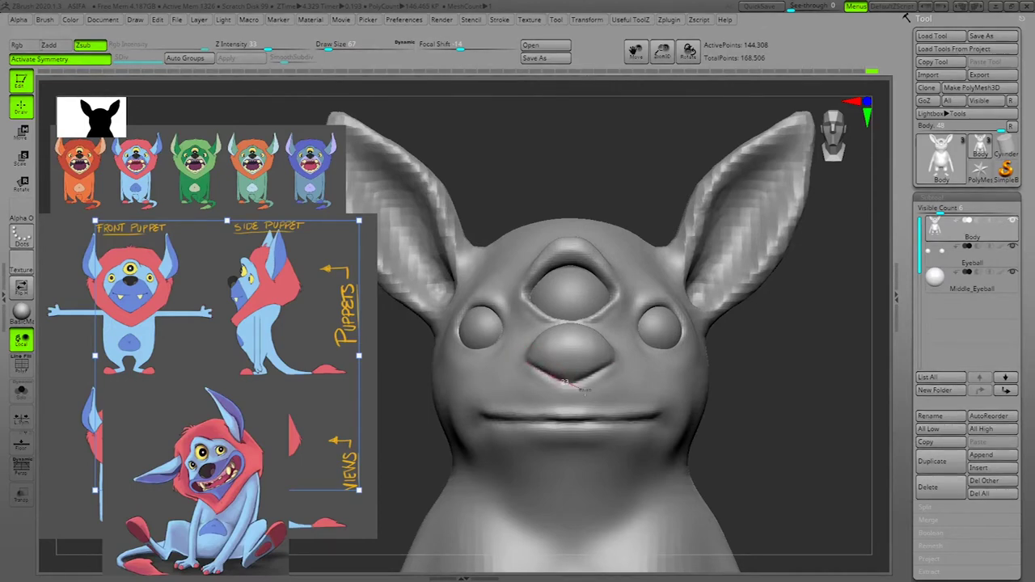
pyautogui.keyDown('ctrl'); pyautogui.moveTo(785, 374); pyautogui.dragTo(841, 392); pyautogui.keyUp('ctrl')
pyautogui.moveTo(849, 379)
pyautogui.mouseDown()
pyautogui.moveTo(818, 374)
pyautogui.moveTo(836, 370)
pyautogui.mouseUp()
# Step: Reduce the draw size to 43 and refine the creases around the nose and below the middle eye
pyautogui.press('space')
pyautogui.moveTo(602, 377)
pyautogui.mouseDown()
pyautogui.moveTo(566, 388)
pyautogui.moveTo(527, 374)
pyautogui.moveTo(608, 373)
pyautogui.mouseUp()
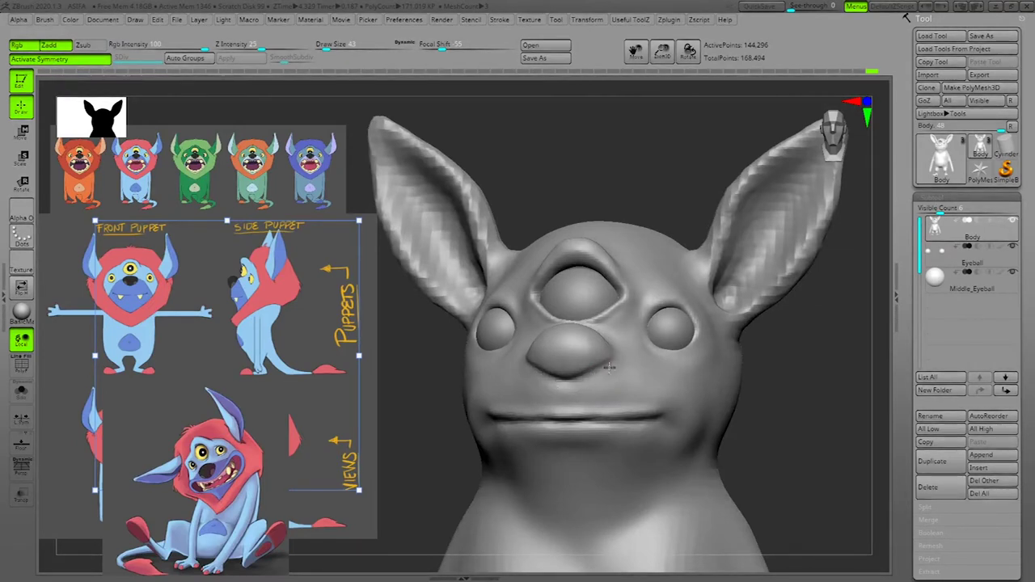
pyautogui.moveTo(823, 389); pyautogui.dragTo(836, 388)
pyautogui.moveTo(809, 351)
pyautogui.mouseDown()
pyautogui.moveTo(778, 351)
pyautogui.moveTo(796, 366)
pyautogui.mouseUp()
pyautogui.keyDown('alt'); pyautogui.moveTo(589, 313); pyautogui.dragTo(593, 311); pyautogui.keyUp('alt')
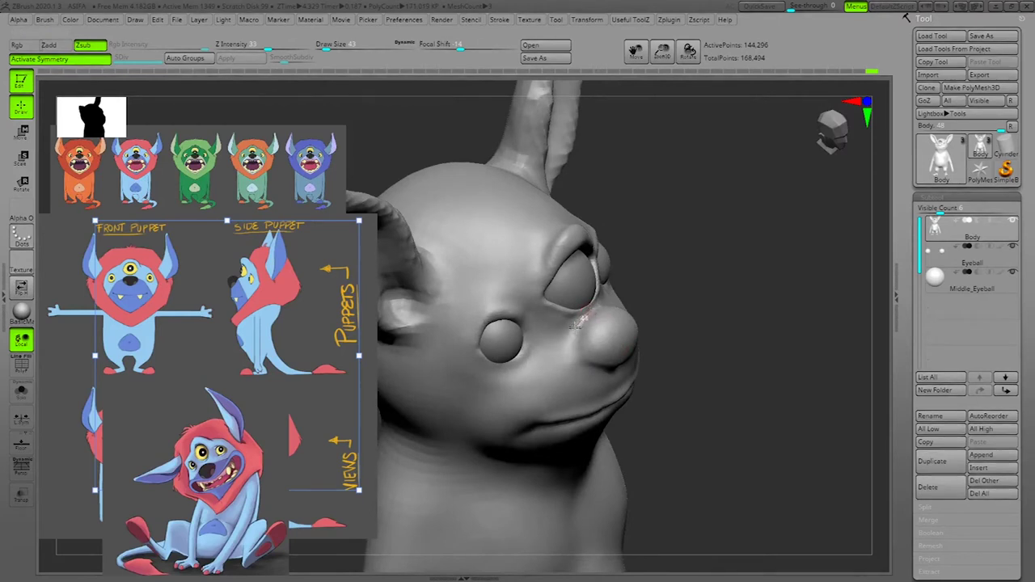
pyautogui.keyDown('alt'); pyautogui.moveTo(564, 357); pyautogui.dragTo(567, 374); pyautogui.keyUp('alt')
pyautogui.moveTo(803, 353); pyautogui.dragTo(790, 321)
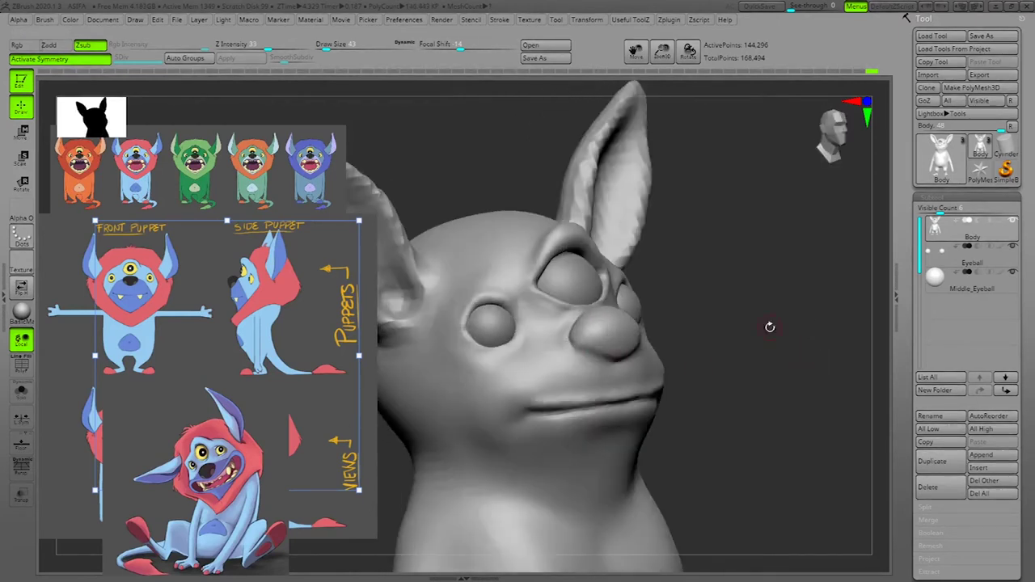
# Step: Sharpen the crease beneath the side of the nose and smooth the surfaces around the nose and eyes
pyautogui.moveTo(609, 365)
pyautogui.mouseDown()
pyautogui.moveTo(619, 363)
pyautogui.moveTo(584, 351)
pyautogui.mouseUp()
pyautogui.keyDown('shift'); pyautogui.moveTo(748, 313); pyautogui.dragTo(801, 322); pyautogui.keyUp('shift')
pyautogui.keyDown('shift'); pyautogui.moveTo(575, 325); pyautogui.dragTo(570, 322); pyautogui.keyUp('shift')
pyautogui.moveTo(796, 312)
pyautogui.mouseDown()
pyautogui.moveTo(758, 300)
pyautogui.moveTo(797, 337)
pyautogui.moveTo(744, 418)
pyautogui.mouseUp()
pyautogui.moveTo(872, 361); pyautogui.dragTo(835, 357)
pyautogui.keyDown('shift'); pyautogui.moveTo(651, 356); pyautogui.dragTo(648, 347); pyautogui.keyUp('shift')
# Step: Check the head in profile and the full body from the front, and save the project as ASIFA_01
pyautogui.moveTo(831, 380)
pyautogui.mouseDown()
pyautogui.moveTo(858, 383)
pyautogui.moveTo(849, 364)
pyautogui.mouseUp()
pyautogui.moveTo(849, 364)
pyautogui.mouseDown()
pyautogui.moveTo(838, 390)
pyautogui.moveTo(854, 389)
pyautogui.moveTo(834, 397)
pyautogui.moveTo(855, 418)
pyautogui.moveTo(590, 432)
pyautogui.mouseUp()
pyautogui.moveTo(533, 482); pyautogui.dragTo(502, 485)
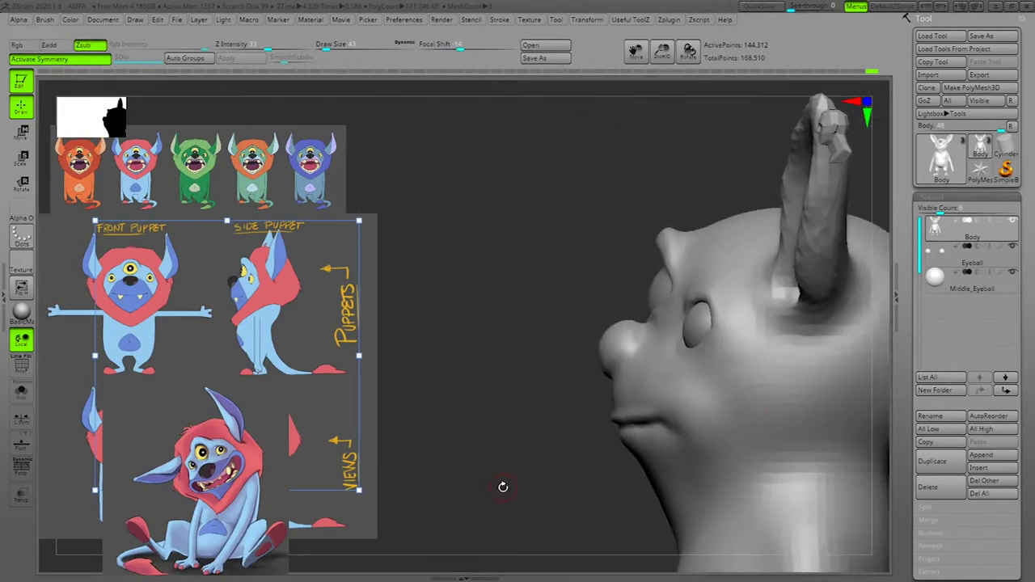
pyautogui.moveTo(502, 486)
pyautogui.mouseDown()
pyautogui.moveTo(562, 490)
pyautogui.moveTo(531, 502)
pyautogui.moveTo(480, 474)
pyautogui.mouseUp()
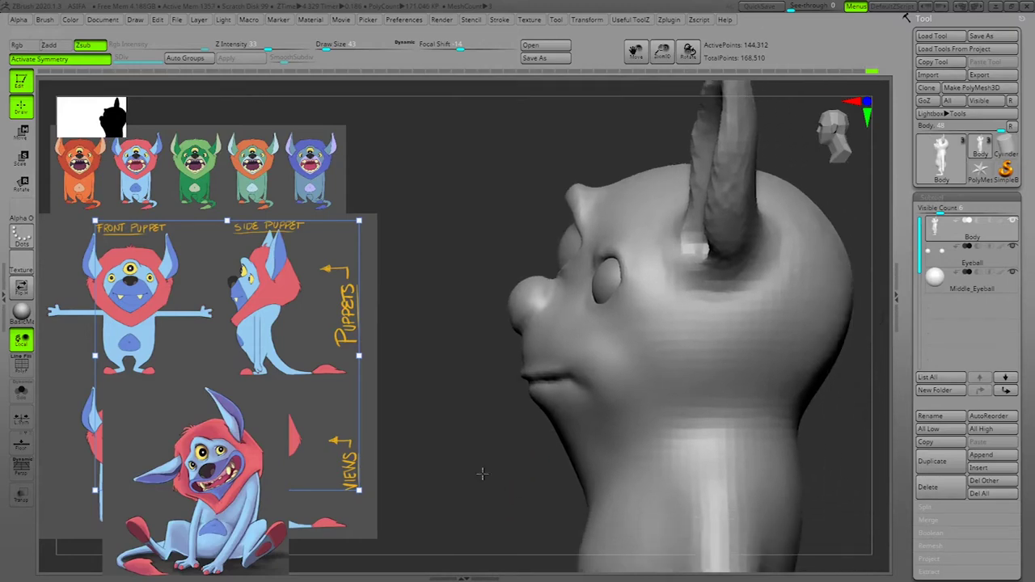
pyautogui.keyDown('shift'); pyautogui.moveTo(846, 440); pyautogui.dragTo(848, 435); pyautogui.keyUp('shift')
pyautogui.keyDown('ctrl'); pyautogui.moveTo(849, 434); pyautogui.dragTo(733, 373, button='right'); pyautogui.keyUp('ctrl')
pyautogui.keyDown('alt'); pyautogui.moveTo(733, 373); pyautogui.dragTo(768, 381); pyautogui.keyUp('alt')
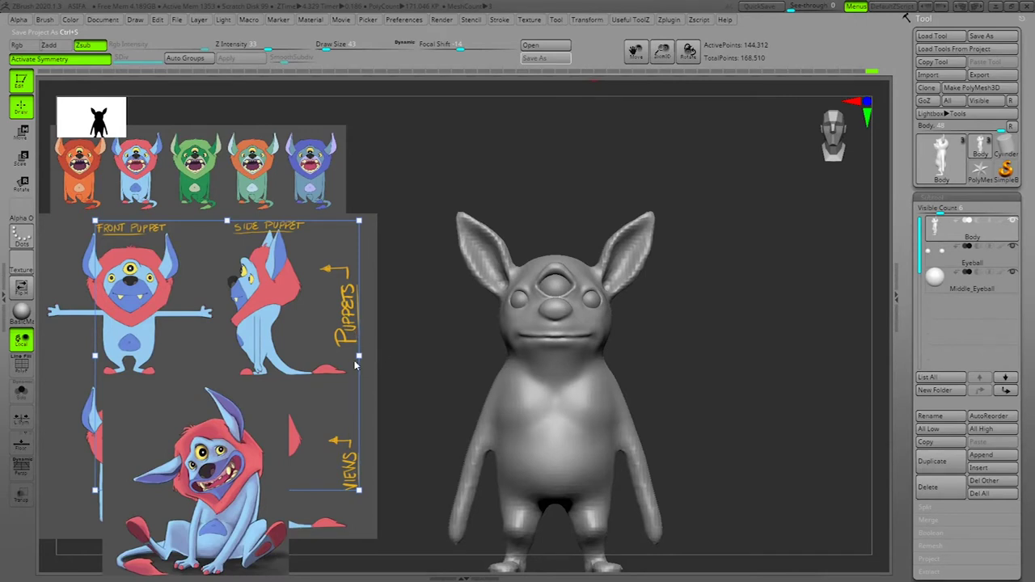
pyautogui.hotkey('ctrl', 's')
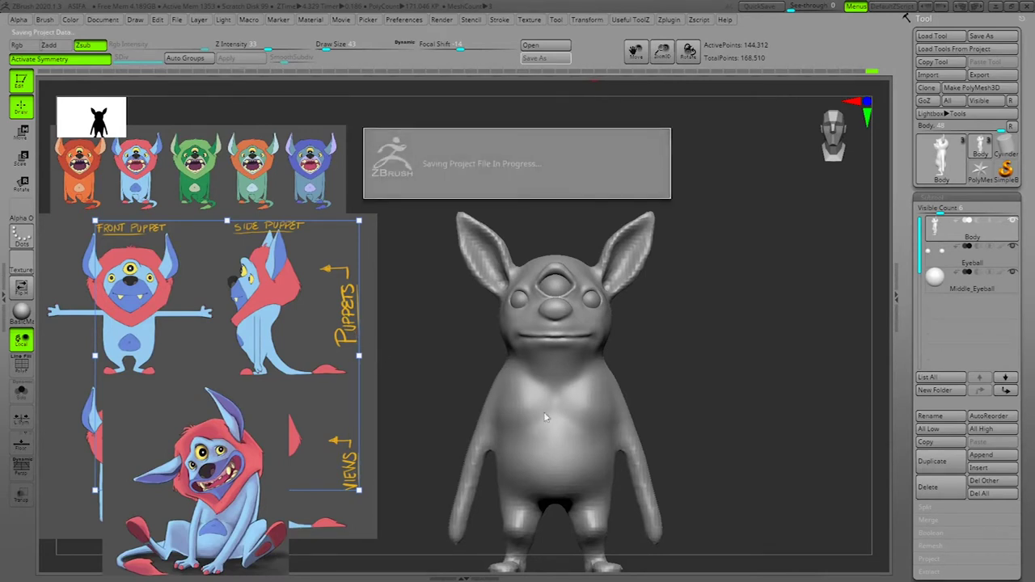
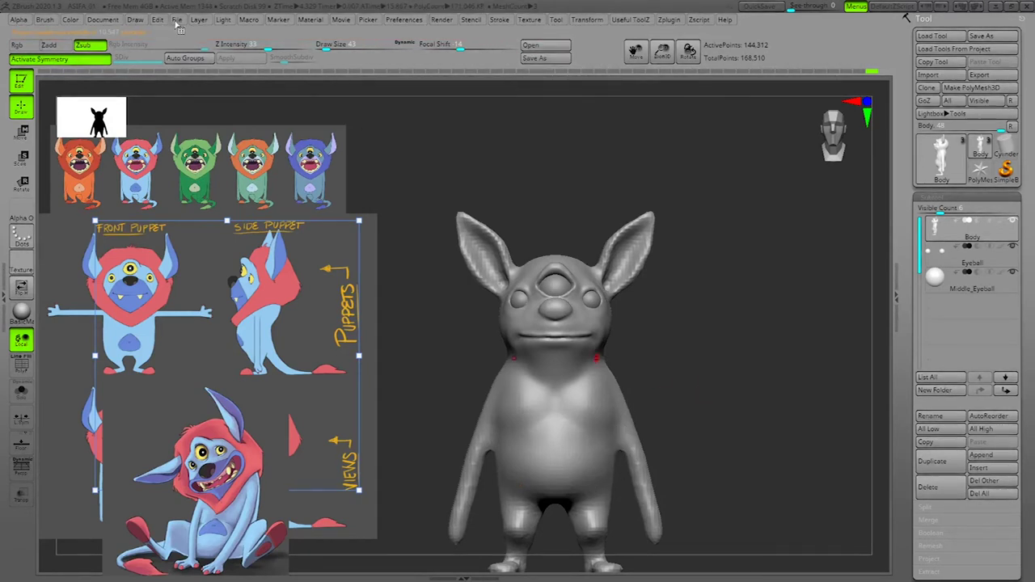
# Step: Choose the Move brush at draw size 215 and bend the mouth line into a gentle smile
pyautogui.keyDown('ctrl'); pyautogui.moveTo(762, 325); pyautogui.dragTo(741, 356, button='right'); pyautogui.keyUp('ctrl')
pyautogui.keyDown('alt'); pyautogui.moveTo(741, 441); pyautogui.dragTo(728, 349, button='right'); pyautogui.keyUp('alt')
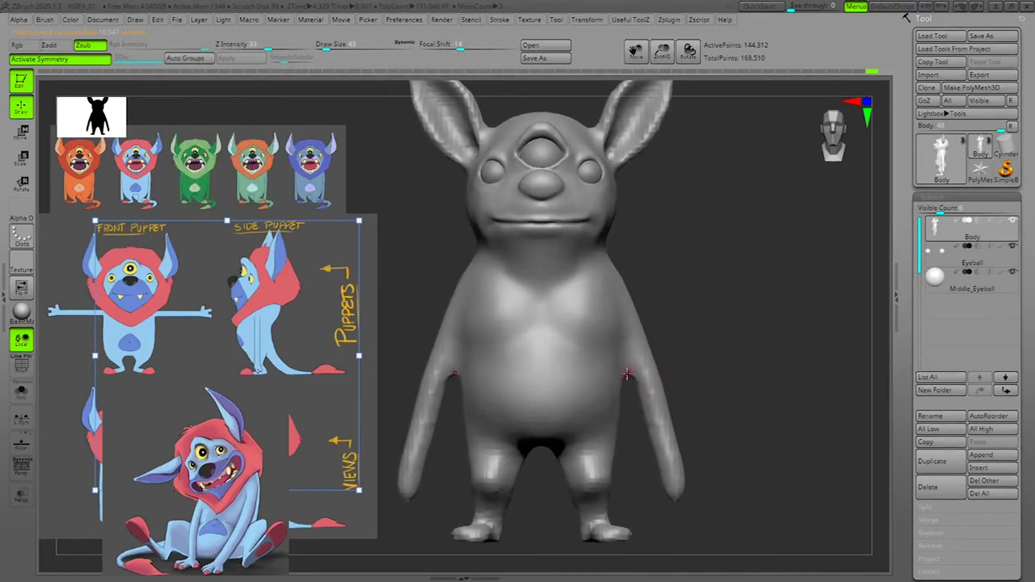
pyautogui.keyDown('alt'); pyautogui.moveTo(652, 326); pyautogui.dragTo(688, 396, button='right'); pyautogui.keyUp('alt')
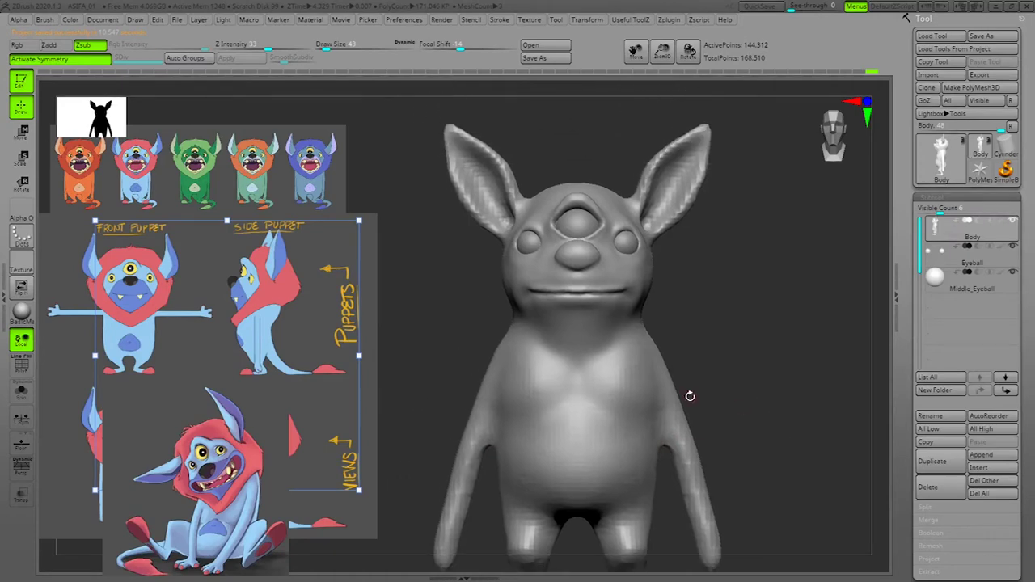
pyautogui.keyDown('ctrl'); pyautogui.moveTo(744, 317); pyautogui.dragTo(736, 321, button='right'); pyautogui.keyUp('ctrl')
pyautogui.press('space')
pyautogui.click(714, 80)
pyautogui.press('space')
pyautogui.moveTo(621, 294); pyautogui.dragTo(633, 300)
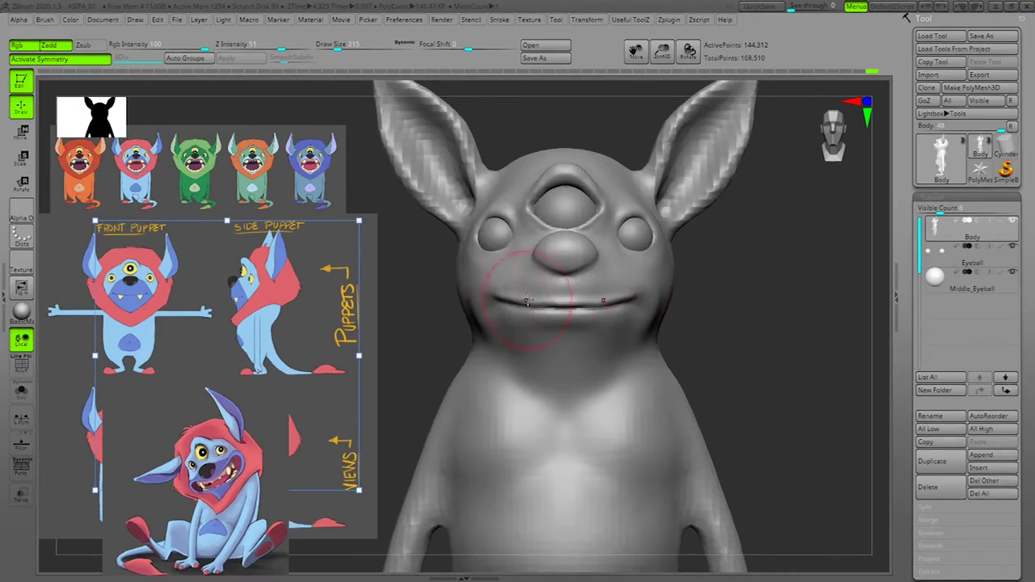
pyautogui.moveTo(553, 300); pyautogui.dragTo(551, 306)
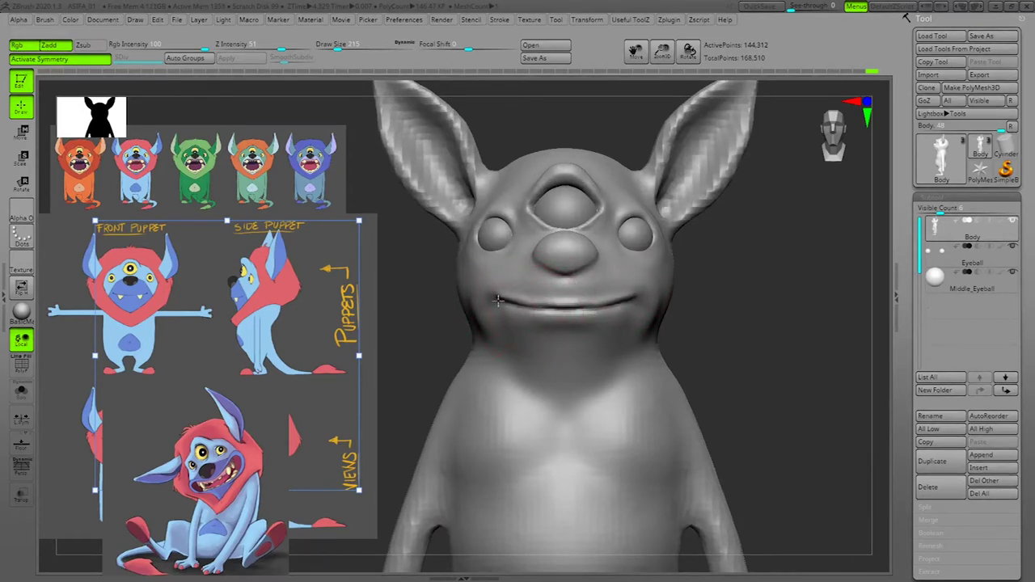
# Step: Reduce the Move brush's draw size and refine the curve of the smile from several angles
pyautogui.press('space')
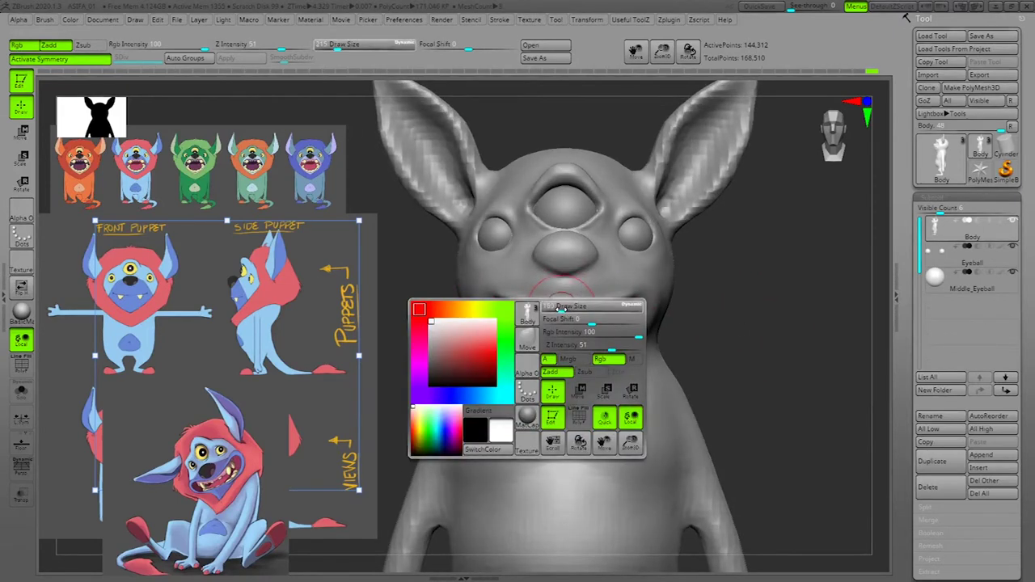
pyautogui.moveTo(562, 315); pyautogui.dragTo(552, 316)
pyautogui.moveTo(833, 328); pyautogui.dragTo(752, 304)
pyautogui.moveTo(789, 332); pyautogui.dragTo(760, 378)
pyautogui.keyDown('alt'); pyautogui.moveTo(762, 414); pyautogui.dragTo(778, 369); pyautogui.keyUp('alt')
# Step: Raise the armpits with the Move brush at draw size 181 from front and back, remesh, and smooth the area
pyautogui.press('`')
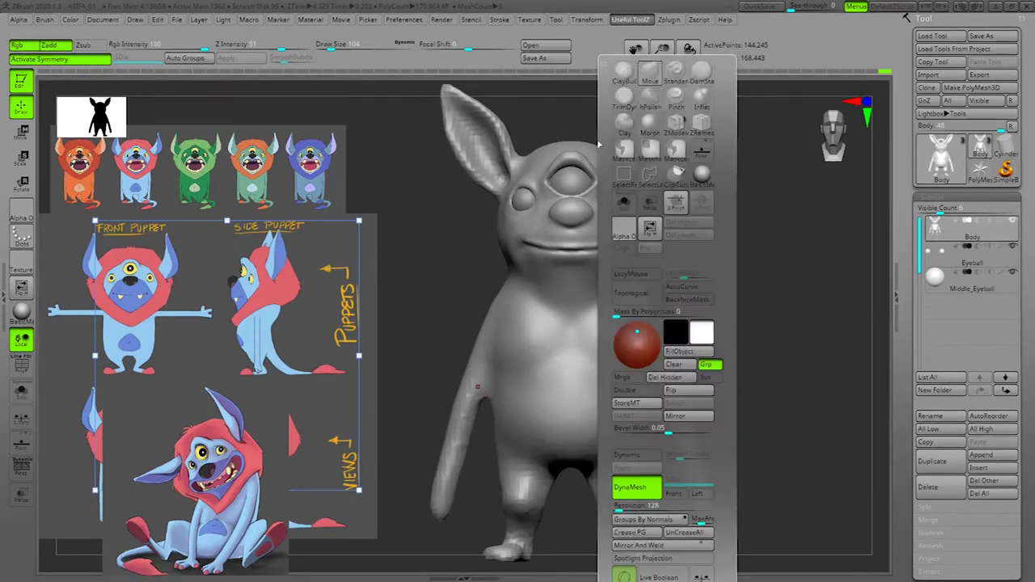
pyautogui.click(658, 105)
pyautogui.press('space')
pyautogui.moveTo(658, 391); pyautogui.dragTo(656, 386)
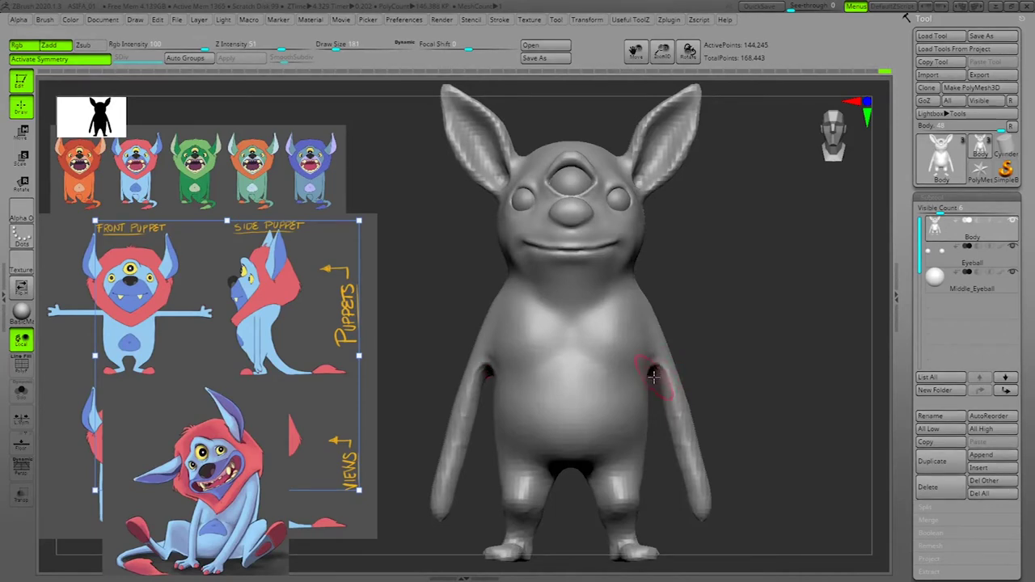
pyautogui.moveTo(738, 348); pyautogui.dragTo(671, 359)
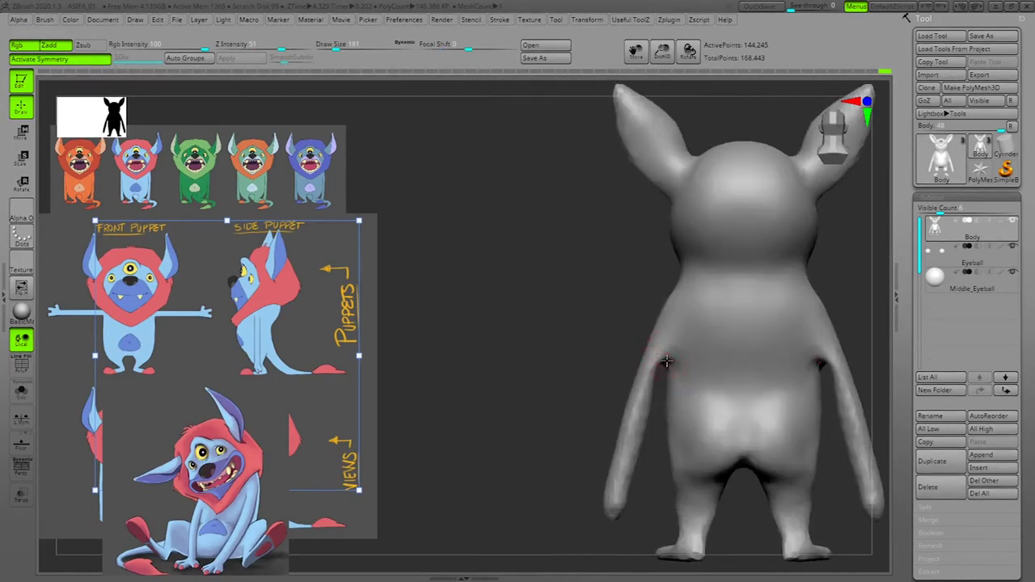
pyautogui.moveTo(850, 291); pyautogui.dragTo(902, 290)
pyautogui.keyDown('ctrl'); pyautogui.moveTo(765, 330); pyautogui.dragTo(748, 339); pyautogui.keyUp('ctrl')
pyautogui.keyDown('shift'); pyautogui.moveTo(684, 368); pyautogui.dragTo(671, 350); pyautogui.keyUp('shift')
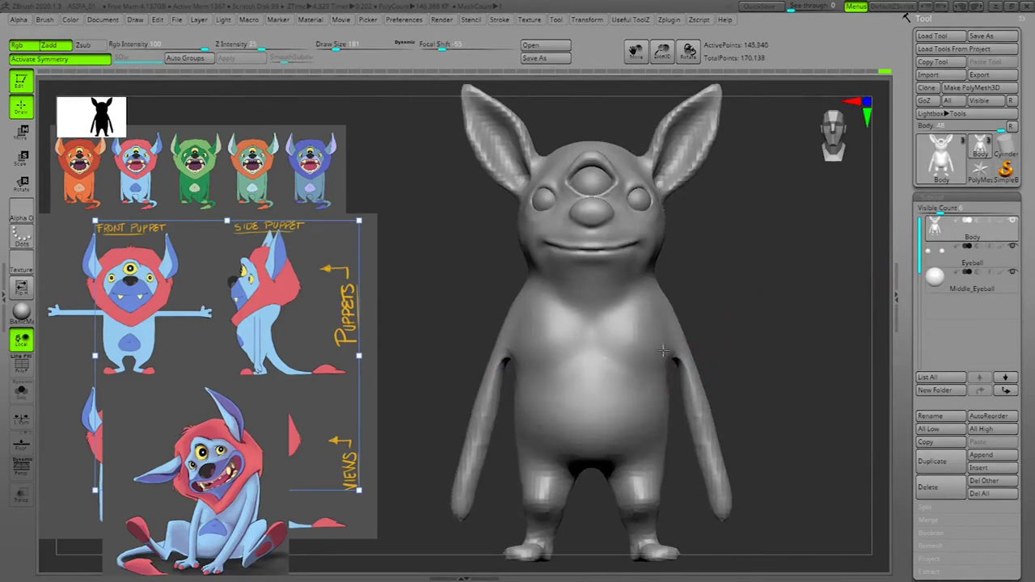
# Step: Check the wireframe, reduce the draw size to 121, and adjust the armpits with the Move brush from back and front
pyautogui.moveTo(792, 357)
pyautogui.mouseDown()
pyautogui.moveTo(765, 360)
pyautogui.moveTo(791, 360)
pyautogui.mouseUp()
pyautogui.hotkey('shift', 'f')
pyautogui.hotkey('shift', 'f')
pyautogui.keyDown('shift'); pyautogui.moveTo(785, 383); pyautogui.dragTo(788, 382); pyautogui.keyUp('shift')
pyautogui.moveTo(788, 382)
pyautogui.mouseDown()
pyautogui.moveTo(766, 375)
pyautogui.moveTo(777, 372)
pyautogui.mouseUp()
pyautogui.press('space')
pyautogui.moveTo(693, 360); pyautogui.dragTo(686, 361)
pyautogui.moveTo(797, 347); pyautogui.dragTo(659, 351)
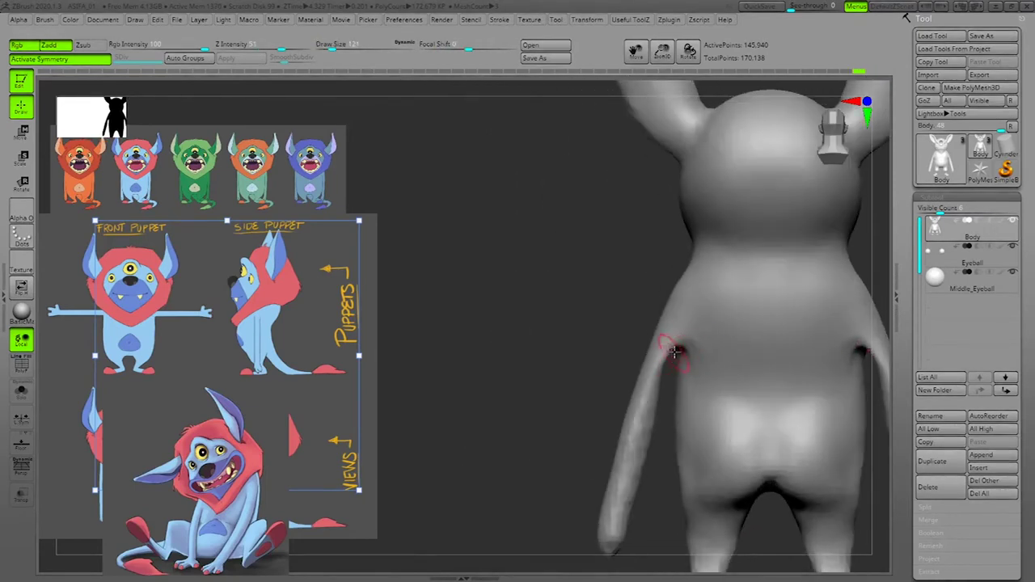
pyautogui.moveTo(871, 252); pyautogui.dragTo(918, 261)
pyautogui.moveTo(688, 346); pyautogui.dragTo(689, 340)
# Step: Build up the inner upper arms just below the armpits in Zadd mode, remesh, and smooth the added volume
pyautogui.moveTo(800, 324)
pyautogui.mouseDown()
pyautogui.moveTo(790, 343)
pyautogui.moveTo(759, 343)
pyautogui.moveTo(864, 348)
pyautogui.moveTo(790, 355)
pyautogui.mouseUp()
pyautogui.press('space')
pyautogui.click(750, 74)
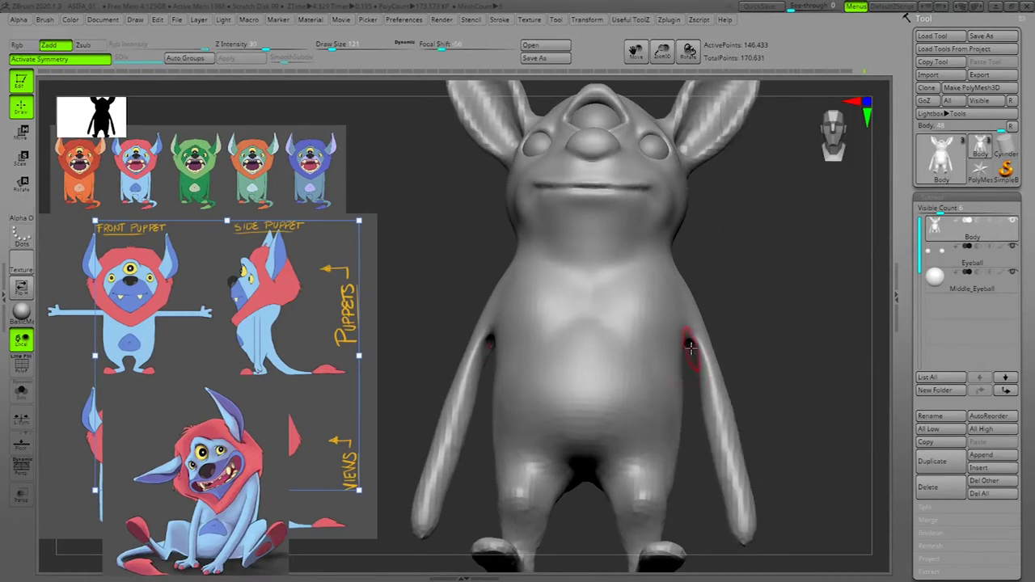
pyautogui.keyDown('ctrl'); pyautogui.moveTo(796, 294); pyautogui.dragTo(763, 319); pyautogui.keyUp('ctrl')
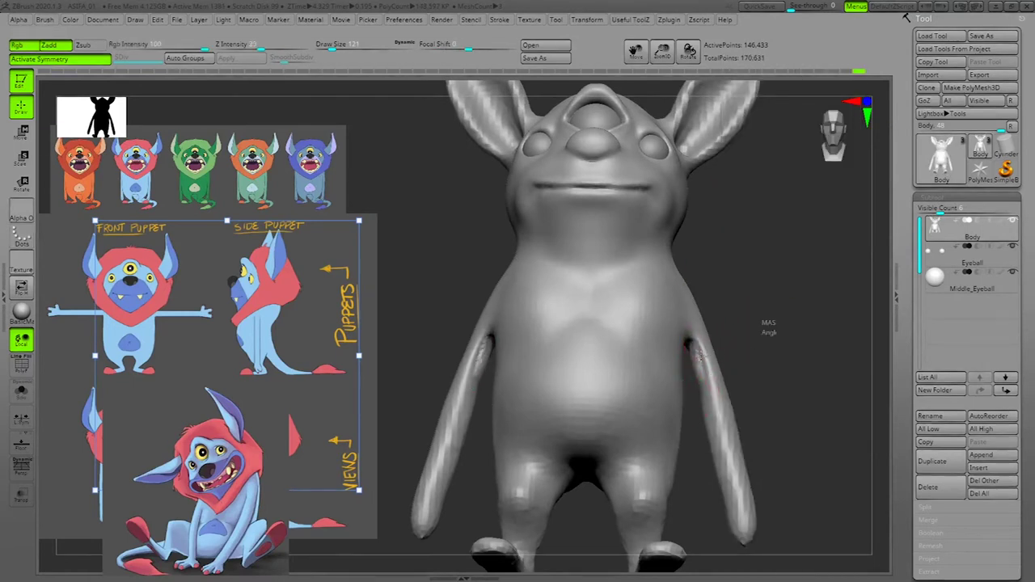
pyautogui.moveTo(700, 363)
pyautogui.keyDown('shift'); pyautogui.mouseDown()
pyautogui.moveTo(697, 373)
pyautogui.moveTo(693, 353)
pyautogui.mouseUp(); pyautogui.keyUp('shift')
# Step: Add volume to the back of the inner upper arms, remesh with DynaMesh, and smooth the armpits
pyautogui.moveTo(818, 344)
pyautogui.mouseDown()
pyautogui.moveTo(708, 407)
pyautogui.moveTo(609, 429)
pyautogui.mouseUp()
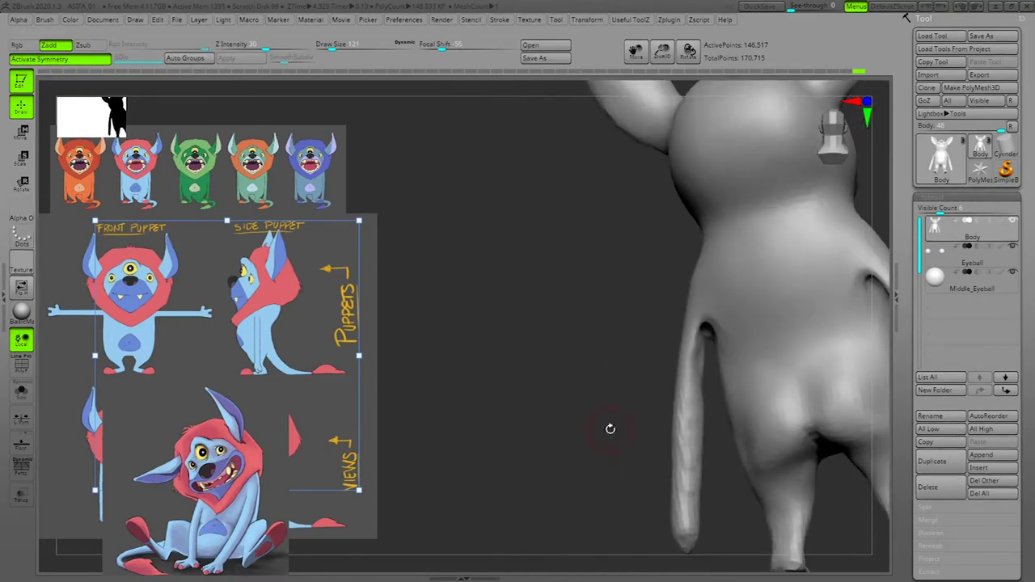
pyautogui.moveTo(696, 388); pyautogui.dragTo(703, 336)
pyautogui.keyDown('ctrl'); pyautogui.moveTo(627, 432); pyautogui.dragTo(614, 442); pyautogui.keyUp('ctrl')
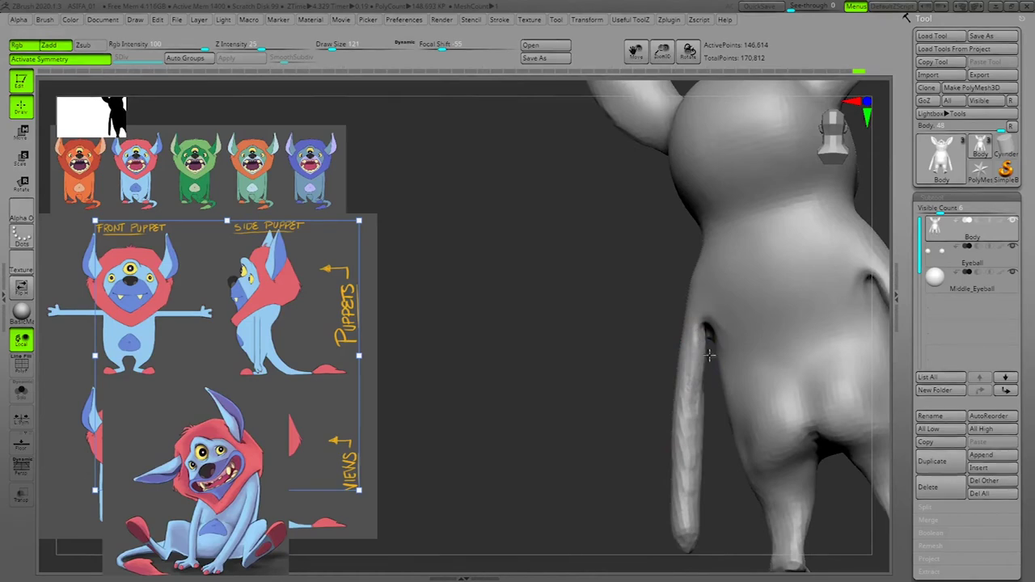
pyautogui.moveTo(612, 466)
pyautogui.mouseDown()
pyautogui.moveTo(814, 293)
pyautogui.moveTo(838, 250)
pyautogui.moveTo(818, 281)
pyautogui.moveTo(752, 315)
pyautogui.mouseUp()
pyautogui.moveTo(661, 350); pyautogui.dragTo(664, 358)
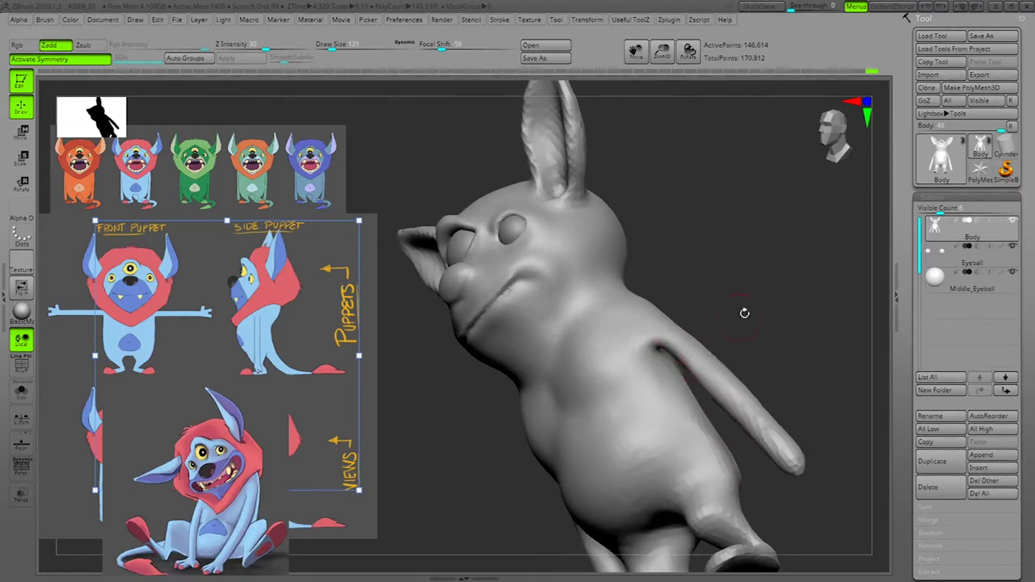
pyautogui.moveTo(744, 313); pyautogui.dragTo(770, 312)
pyautogui.keyDown('shift'); pyautogui.moveTo(684, 361); pyautogui.dragTo(666, 359); pyautogui.keyUp('shift')
# Step: Set the draw size to 181 and smooth the arms along their length from front and back
pyautogui.moveTo(748, 284)
pyautogui.mouseDown()
pyautogui.moveTo(744, 310)
pyautogui.moveTo(760, 298)
pyautogui.mouseUp()
pyautogui.moveTo(810, 374)
pyautogui.mouseDown()
pyautogui.moveTo(806, 361)
pyautogui.moveTo(780, 362)
pyautogui.mouseUp()
pyautogui.press('space')
pyautogui.moveTo(714, 387); pyautogui.dragTo(720, 387)
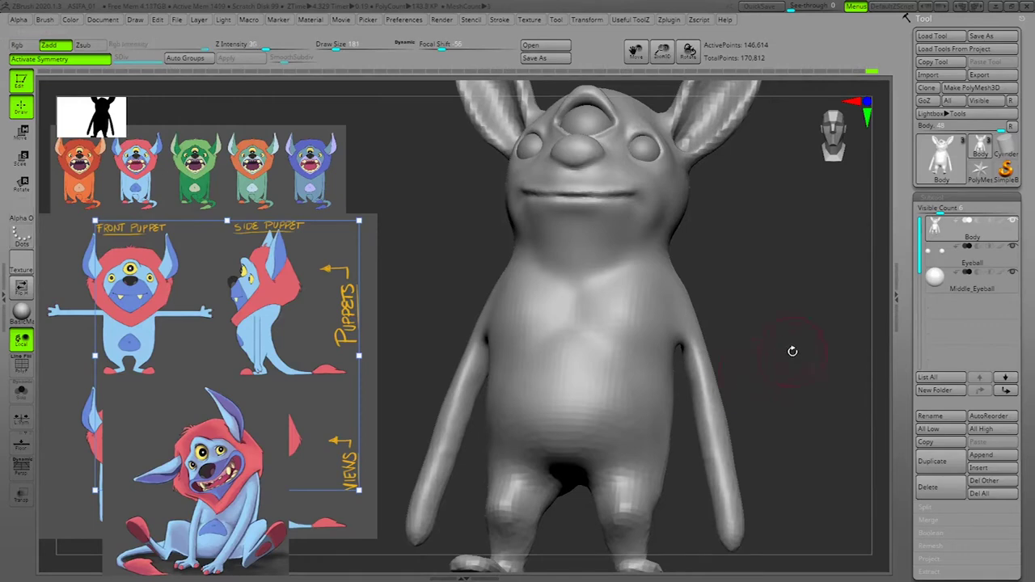
pyautogui.moveTo(791, 346); pyautogui.dragTo(770, 356)
pyautogui.moveTo(770, 356); pyautogui.dragTo(759, 356, button='right')
pyautogui.keyDown('shift'); pyautogui.moveTo(705, 384); pyautogui.dragTo(693, 399); pyautogui.keyUp('shift')
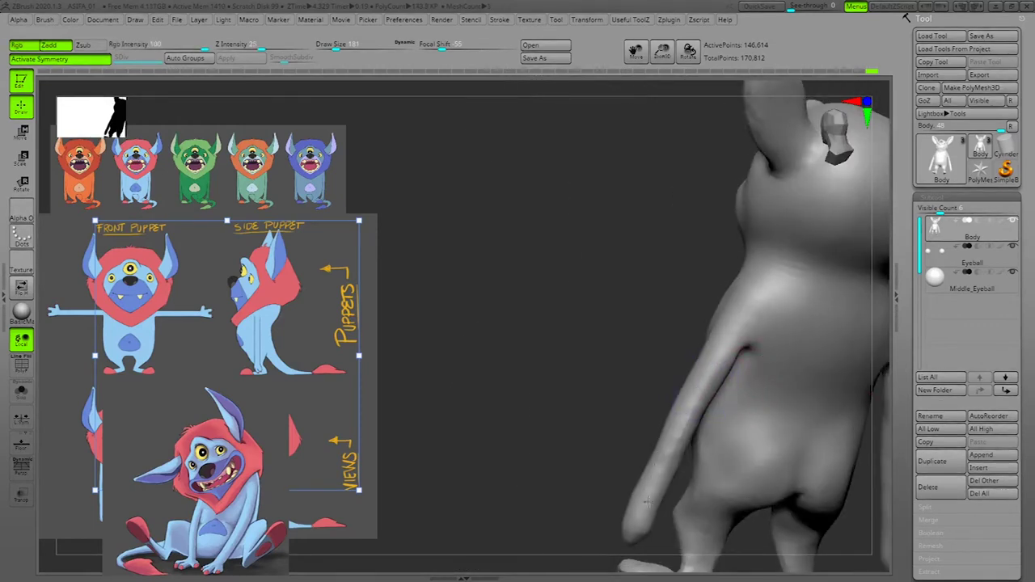
pyautogui.keyDown('shift'); pyautogui.moveTo(715, 345); pyautogui.dragTo(640, 514); pyautogui.keyUp('shift')
pyautogui.moveTo(584, 397)
pyautogui.mouseDown()
pyautogui.moveTo(823, 359)
pyautogui.moveTo(762, 389)
pyautogui.moveTo(769, 383)
pyautogui.moveTo(760, 407)
pyautogui.moveTo(774, 423)
pyautogui.moveTo(762, 427)
pyautogui.mouseUp()
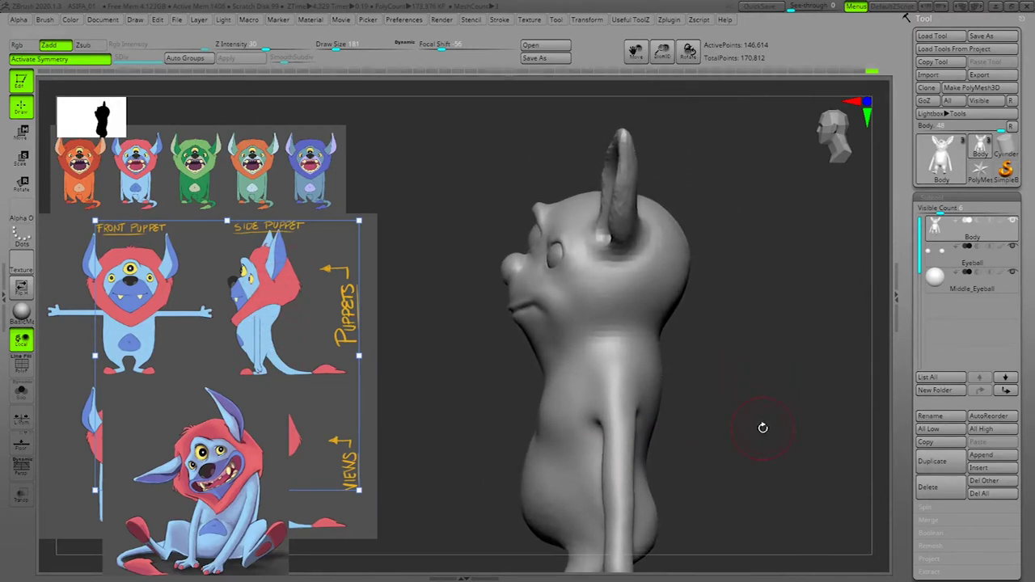
# Step: Reshape the belly's side profile with the Move brush at draw size 414, remesh with DynaMesh, and smooth the belly
pyautogui.keyDown('alt'); pyautogui.moveTo(724, 412); pyautogui.dragTo(763, 375); pyautogui.keyUp('alt')
pyautogui.press('space')
pyautogui.moveTo(566, 400); pyautogui.dragTo(574, 398)
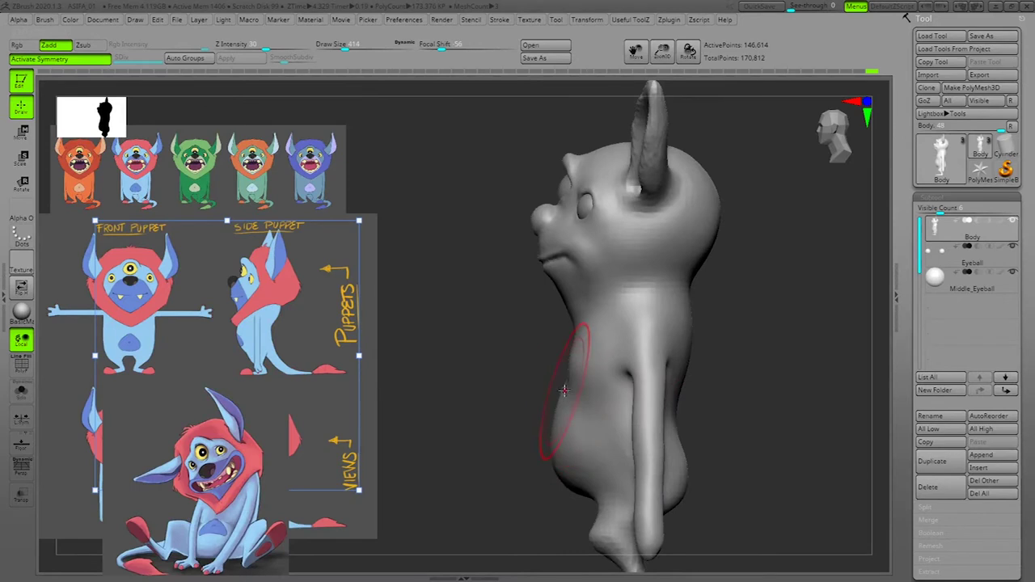
pyautogui.press('1')
pyautogui.click(618, 99)
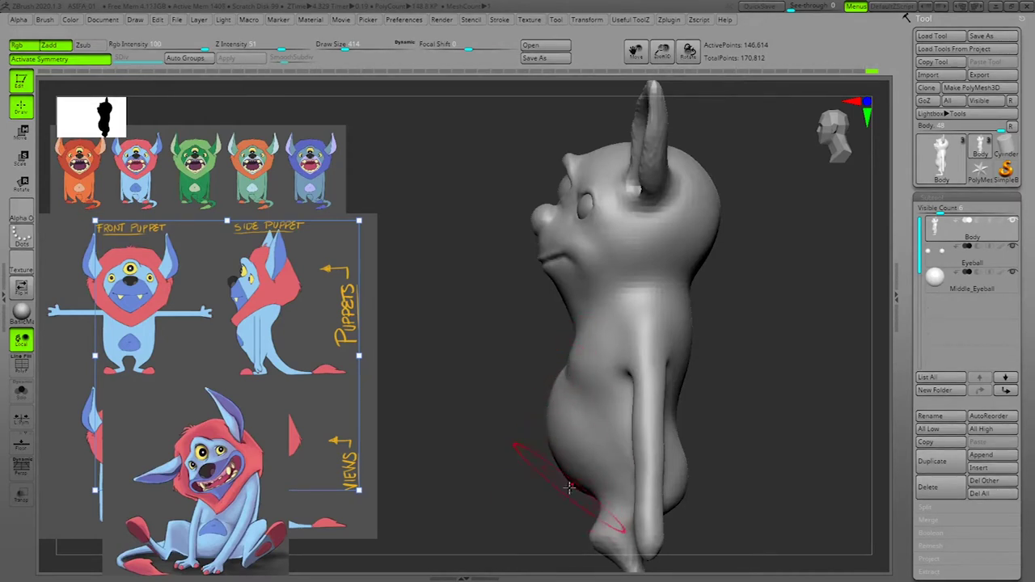
pyautogui.moveTo(746, 414); pyautogui.dragTo(744, 416)
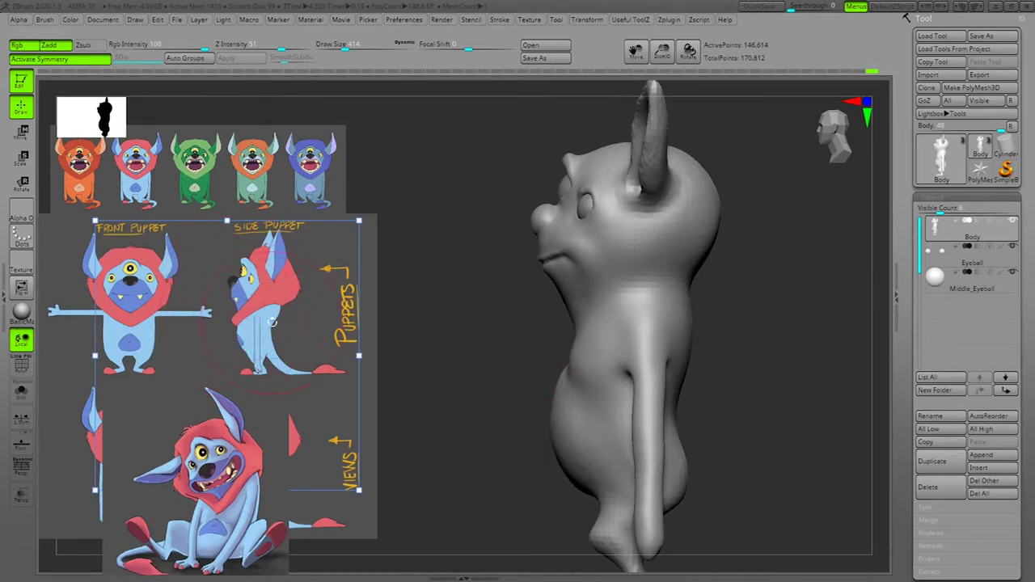
pyautogui.moveTo(552, 431); pyautogui.dragTo(556, 430)
pyautogui.moveTo(765, 430)
pyautogui.mouseDown()
pyautogui.moveTo(776, 374)
pyautogui.moveTo(730, 385)
pyautogui.mouseUp()
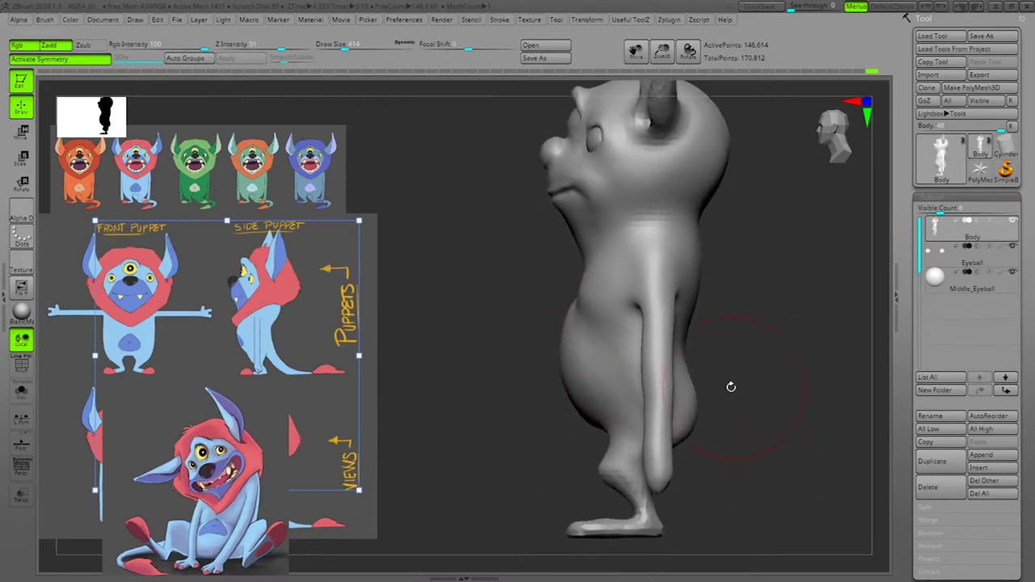
pyautogui.moveTo(720, 306)
pyautogui.mouseDown()
pyautogui.moveTo(799, 315)
pyautogui.moveTo(794, 323)
pyautogui.mouseUp()
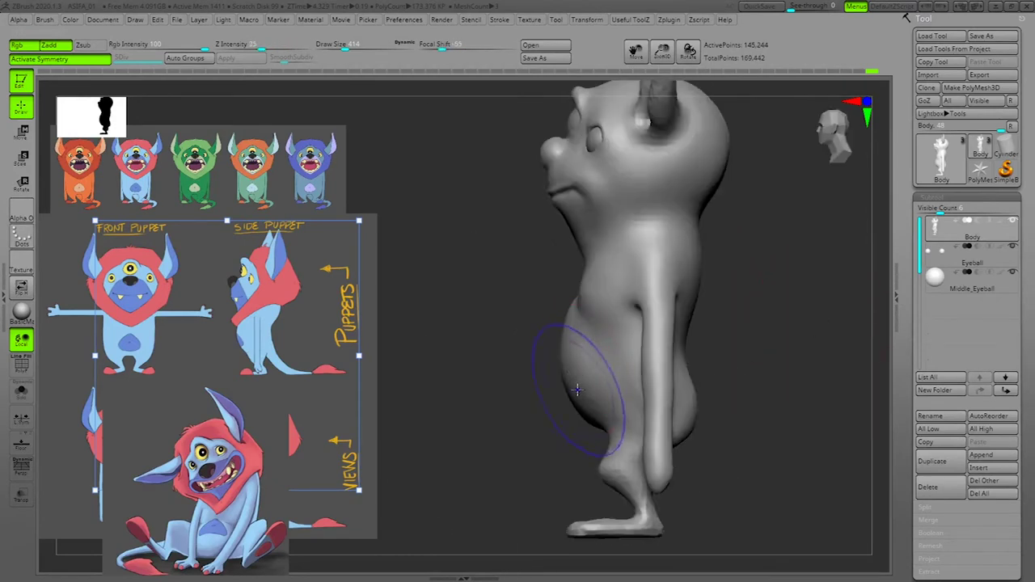
pyautogui.moveTo(796, 345)
pyautogui.mouseDown()
pyautogui.moveTo(867, 342)
pyautogui.moveTo(765, 330)
pyautogui.mouseUp()
pyautogui.keyDown('alt'); pyautogui.moveTo(753, 418); pyautogui.dragTo(777, 380); pyautogui.keyUp('alt')
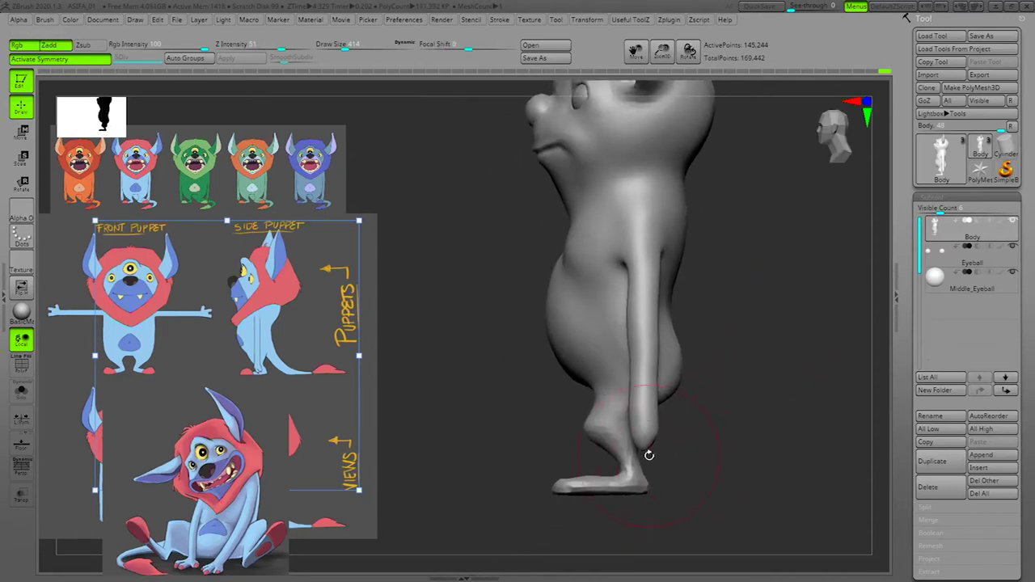
# Step: Reduce the draw size to 170, pull the front of the upper legs forward, and smooth beneath the buttocks
pyautogui.keyDown('alt'); pyautogui.moveTo(775, 417); pyautogui.dragTo(786, 441); pyautogui.keyUp('alt')
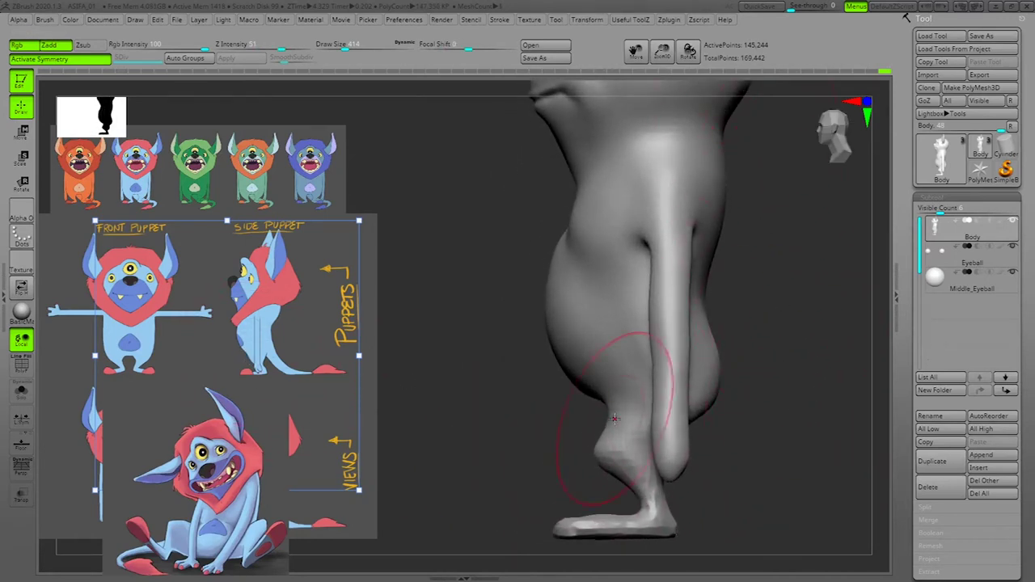
pyautogui.press('space')
pyautogui.moveTo(619, 394)
pyautogui.mouseDown()
pyautogui.moveTo(608, 394)
pyautogui.moveTo(598, 429)
pyautogui.mouseUp()
pyautogui.press('space')
pyautogui.moveTo(773, 434); pyautogui.dragTo(757, 467)
pyautogui.moveTo(671, 430); pyautogui.dragTo(691, 414)
pyautogui.keyDown('shift'); pyautogui.moveTo(688, 326); pyautogui.dragTo(669, 414); pyautogui.keyUp('shift')
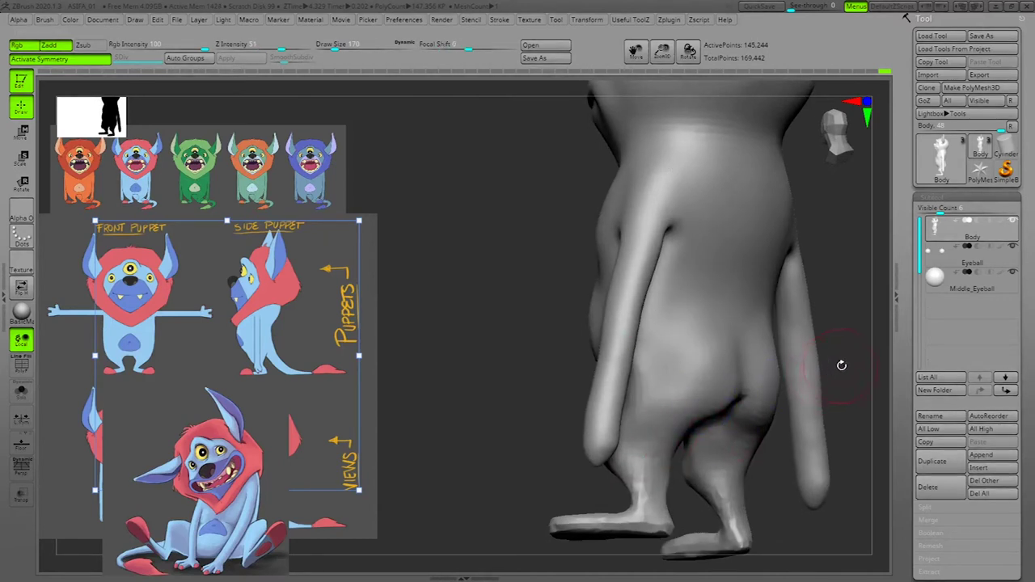
# Step: Thicken the front of the thighs up to the belly with the Move brush in side view and smooth them
pyautogui.moveTo(845, 368); pyautogui.dragTo(867, 357)
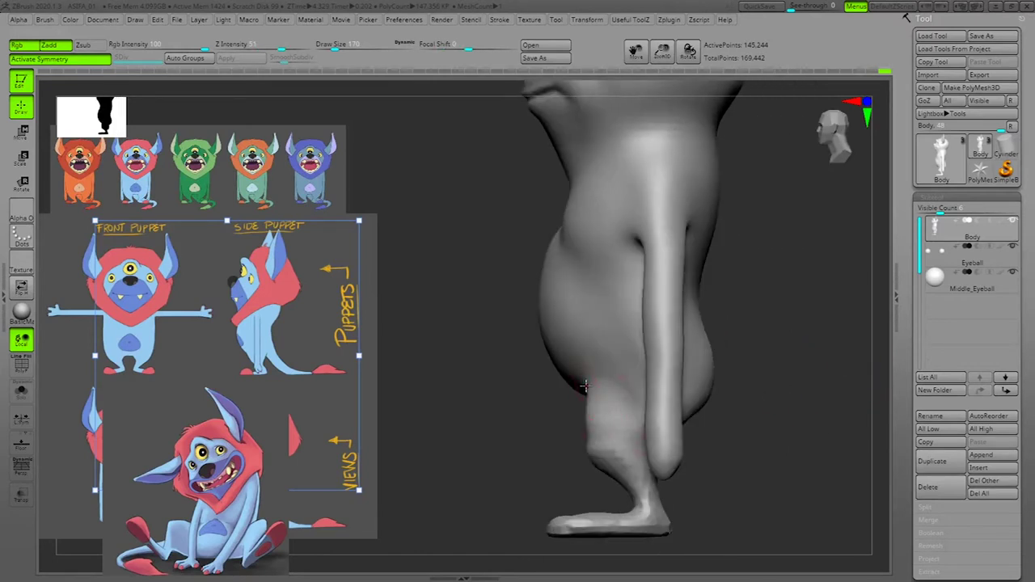
pyautogui.moveTo(588, 400)
pyautogui.mouseDown()
pyautogui.moveTo(594, 425)
pyautogui.moveTo(585, 432)
pyautogui.mouseUp()
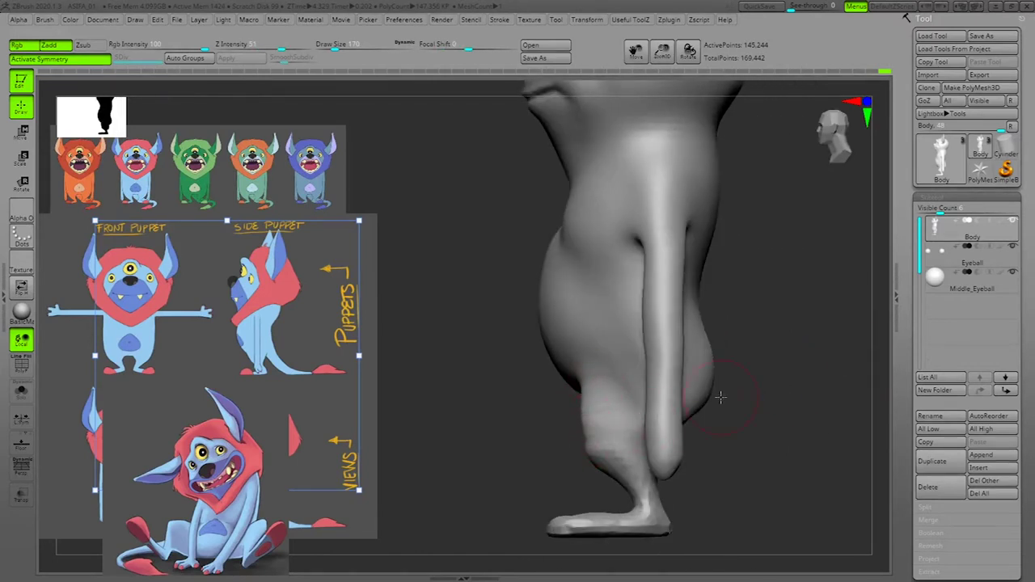
pyautogui.keyDown('shift'); pyautogui.moveTo(682, 411); pyautogui.dragTo(604, 425); pyautogui.keyUp('shift')
pyautogui.moveTo(583, 382); pyautogui.dragTo(576, 384)
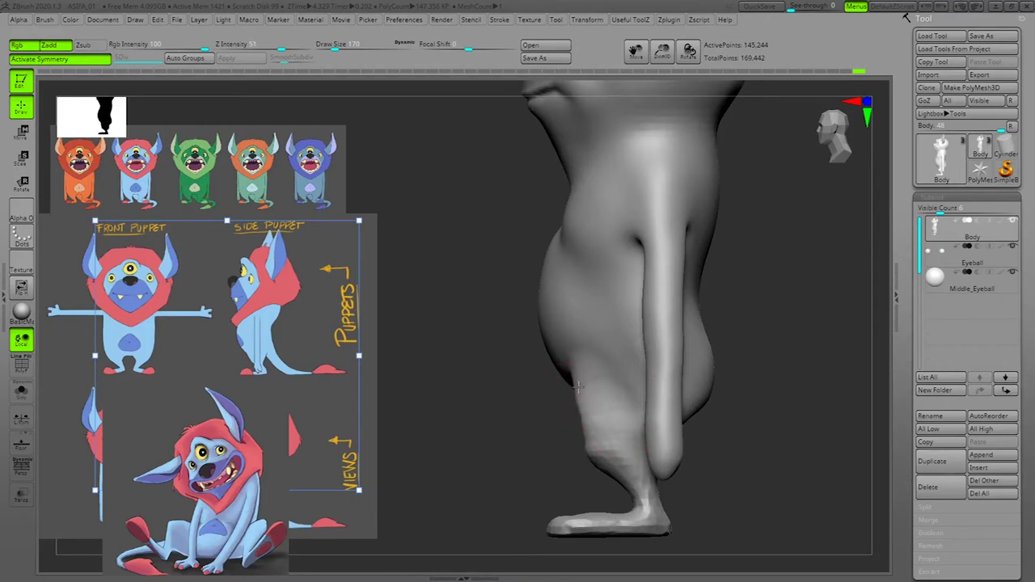
pyautogui.moveTo(783, 329); pyautogui.dragTo(825, 333)
pyautogui.moveTo(758, 378); pyautogui.dragTo(764, 341)
pyautogui.moveTo(568, 424)
pyautogui.mouseDown()
pyautogui.moveTo(569, 409)
pyautogui.moveTo(568, 425)
pyautogui.mouseUp()
pyautogui.moveTo(747, 354); pyautogui.dragTo(743, 385)
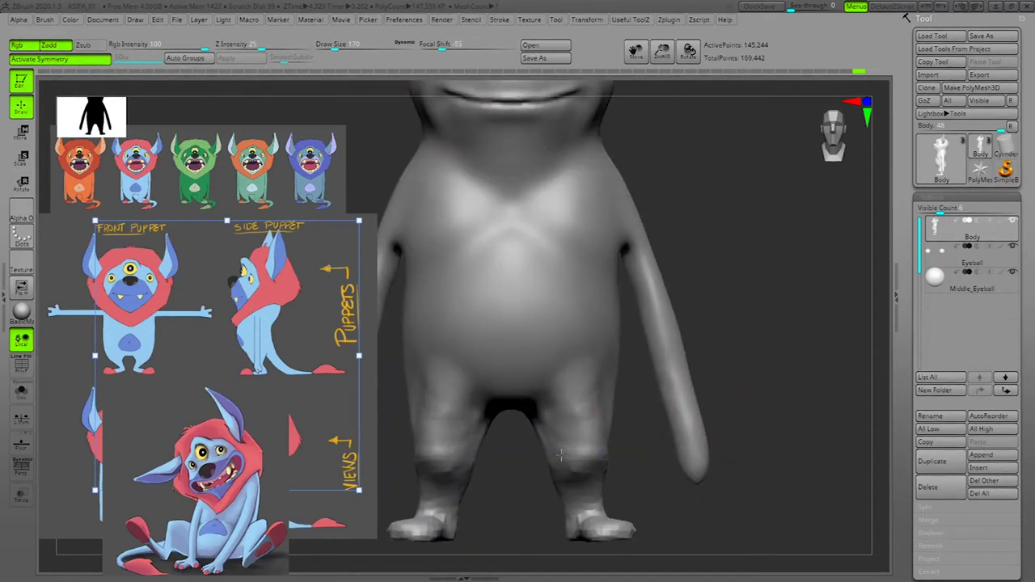
# Step: Switch to the ClayBuildup brush at draw size 113 and build up the crease between the belly and the inner thighs
pyautogui.moveTo(848, 346)
pyautogui.keyDown('shift'); pyautogui.mouseDown()
pyautogui.moveTo(804, 352)
pyautogui.moveTo(777, 370)
pyautogui.moveTo(831, 365)
pyautogui.moveTo(815, 351)
pyautogui.mouseUp(); pyautogui.keyUp('shift')
pyautogui.press('space')
pyautogui.click(775, 75)
pyautogui.press('space')
pyautogui.moveTo(589, 370); pyautogui.dragTo(587, 370)
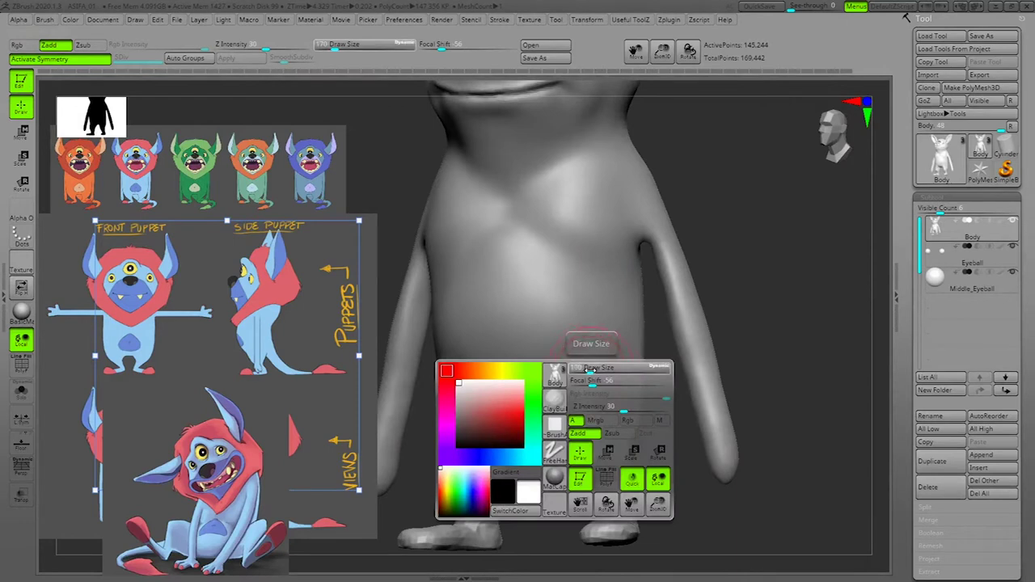
pyautogui.moveTo(845, 341)
pyautogui.mouseDown()
pyautogui.moveTo(822, 342)
pyautogui.moveTo(841, 347)
pyautogui.mouseUp()
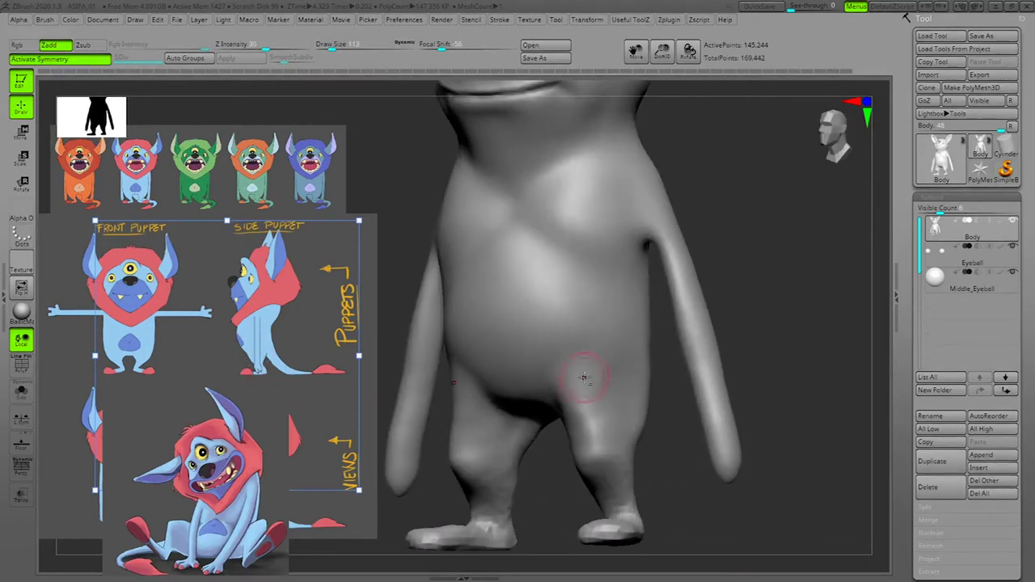
pyautogui.moveTo(583, 376); pyautogui.dragTo(547, 417)
pyautogui.moveTo(656, 368); pyautogui.dragTo(668, 367)
pyautogui.moveTo(585, 374); pyautogui.dragTo(547, 414)
pyautogui.moveTo(786, 349); pyautogui.dragTo(776, 348)
pyautogui.moveTo(595, 372); pyautogui.dragTo(555, 415)
pyautogui.moveTo(791, 338); pyautogui.dragTo(804, 324)
# Step: Set the draw size to 150 and build up clay along the lower edge of the belly
pyautogui.press('space')
pyautogui.moveTo(569, 386)
pyautogui.mouseDown()
pyautogui.moveTo(510, 426)
pyautogui.moveTo(531, 409)
pyautogui.moveTo(511, 425)
pyautogui.moveTo(514, 417)
pyautogui.mouseUp()
pyautogui.moveTo(542, 384); pyautogui.dragTo(513, 410)
pyautogui.moveTo(558, 368); pyautogui.dragTo(513, 386)
pyautogui.moveTo(819, 337); pyautogui.dragTo(773, 343)
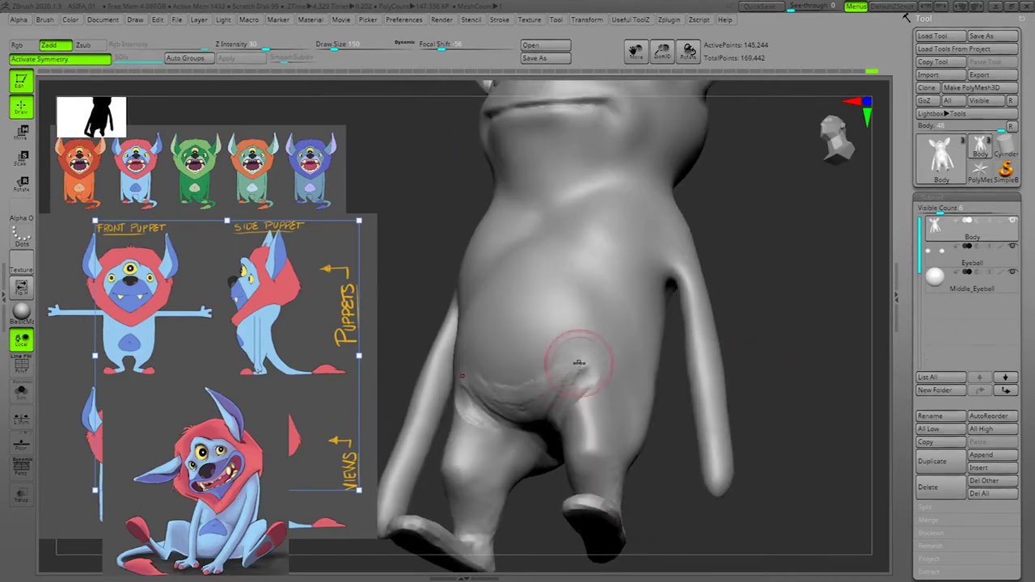
# Step: Add clay to the front of the upper thighs where they meet the belly
pyautogui.keyDown('shift'); pyautogui.moveTo(842, 350); pyautogui.dragTo(777, 358); pyautogui.keyUp('shift')
pyautogui.moveTo(604, 379); pyautogui.dragTo(593, 409)
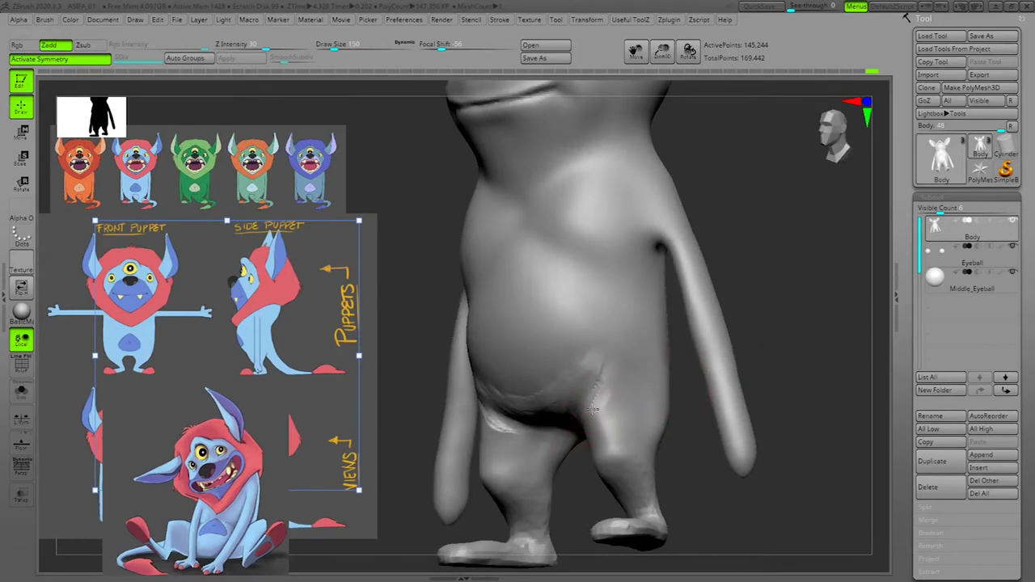
pyautogui.moveTo(797, 342); pyautogui.dragTo(589, 408)
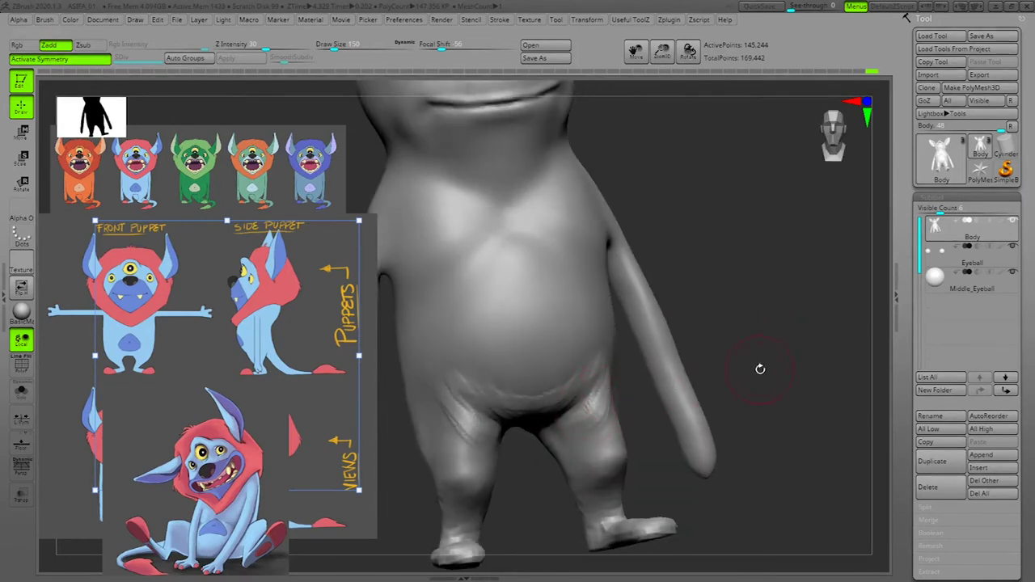
pyautogui.moveTo(760, 369); pyautogui.dragTo(740, 372)
pyautogui.moveTo(596, 411)
pyautogui.mouseDown()
pyautogui.moveTo(612, 398)
pyautogui.moveTo(604, 418)
pyautogui.mouseUp()
pyautogui.moveTo(841, 368); pyautogui.dragTo(795, 359)
# Step: Build up the outer front of the thighs with overlapping ClayBuildup strokes
pyautogui.moveTo(807, 394); pyautogui.dragTo(822, 394)
pyautogui.moveTo(637, 370)
pyautogui.mouseDown()
pyautogui.moveTo(607, 393)
pyautogui.moveTo(613, 440)
pyautogui.moveTo(617, 428)
pyautogui.mouseUp()
pyautogui.moveTo(641, 390); pyautogui.dragTo(613, 411)
pyautogui.moveTo(789, 383)
pyautogui.mouseDown()
pyautogui.moveTo(825, 374)
pyautogui.moveTo(789, 379)
pyautogui.mouseUp()
pyautogui.moveTo(636, 377)
pyautogui.mouseDown()
pyautogui.moveTo(605, 400)
pyautogui.moveTo(625, 422)
pyautogui.mouseUp()
pyautogui.moveTo(637, 373)
pyautogui.mouseDown()
pyautogui.moveTo(648, 413)
pyautogui.moveTo(633, 425)
pyautogui.moveTo(625, 416)
pyautogui.mouseUp()
pyautogui.moveTo(594, 383); pyautogui.dragTo(633, 357)
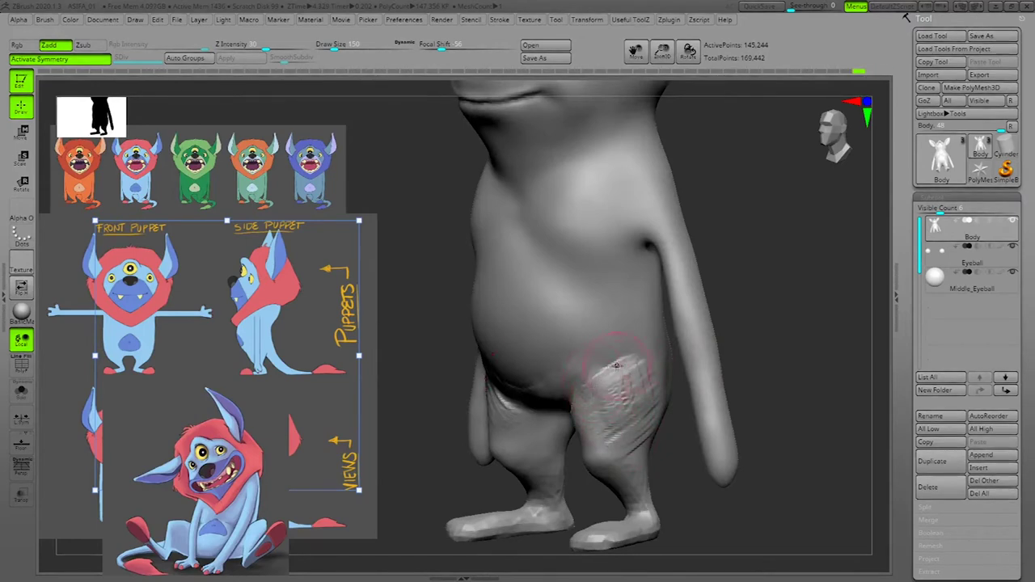
# Step: Remesh and smooth the added thigh volume, build up the thigh-to-belly transition further, and smooth it
pyautogui.moveTo(826, 355)
pyautogui.mouseDown()
pyautogui.moveTo(798, 369)
pyautogui.moveTo(811, 367)
pyautogui.moveTo(820, 346)
pyautogui.mouseUp()
pyautogui.keyDown('shift'); pyautogui.moveTo(616, 395); pyautogui.dragTo(617, 418); pyautogui.keyUp('shift')
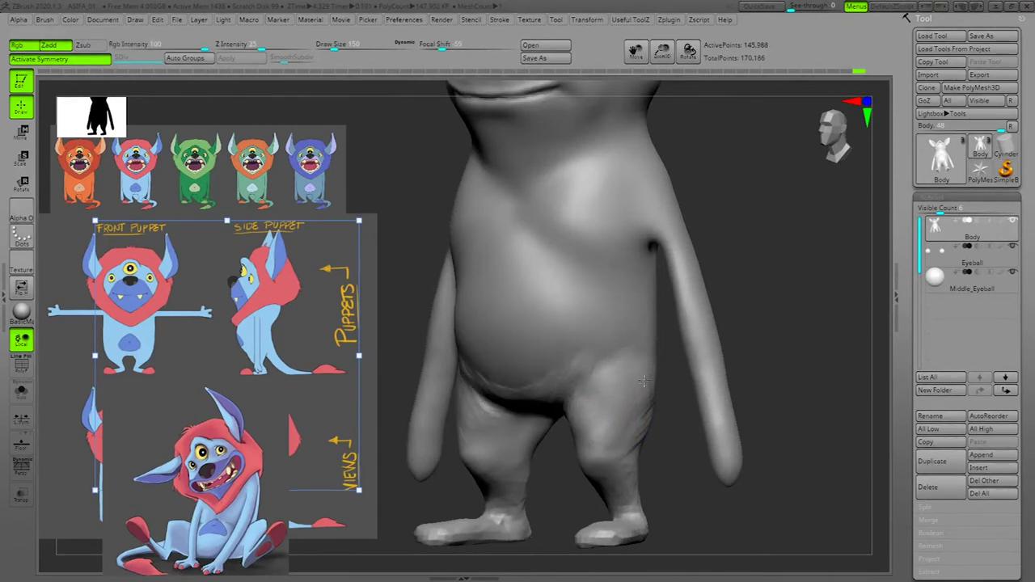
pyautogui.moveTo(827, 354)
pyautogui.mouseDown()
pyautogui.moveTo(811, 348)
pyautogui.moveTo(826, 347)
pyautogui.mouseUp()
pyautogui.moveTo(635, 350)
pyautogui.mouseDown()
pyautogui.moveTo(576, 409)
pyautogui.moveTo(564, 406)
pyautogui.mouseUp()
pyautogui.moveTo(815, 321)
pyautogui.mouseDown()
pyautogui.moveTo(801, 323)
pyautogui.moveTo(837, 307)
pyautogui.moveTo(813, 332)
pyautogui.mouseUp()
pyautogui.keyDown('shift'); pyautogui.moveTo(592, 362); pyautogui.dragTo(584, 377); pyautogui.keyUp('shift')
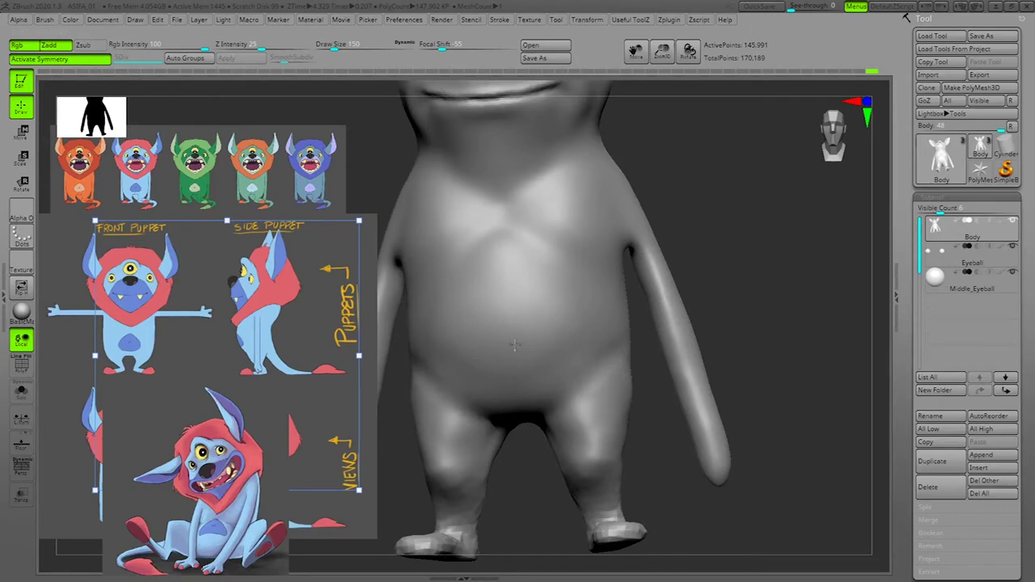
# Step: Smooth the hips and upper legs from the front and side views
pyautogui.moveTo(845, 342); pyautogui.dragTo(827, 314)
pyautogui.keyDown('shift'); pyautogui.moveTo(662, 295); pyautogui.dragTo(647, 318); pyautogui.keyUp('shift')
pyautogui.keyDown('shift'); pyautogui.moveTo(870, 315); pyautogui.dragTo(834, 310); pyautogui.keyUp('shift')
pyautogui.moveTo(849, 365)
pyautogui.keyDown('alt'); pyautogui.mouseDown()
pyautogui.moveTo(798, 413)
pyautogui.moveTo(806, 415)
pyautogui.moveTo(762, 415)
pyautogui.mouseUp(); pyautogui.keyUp('alt')
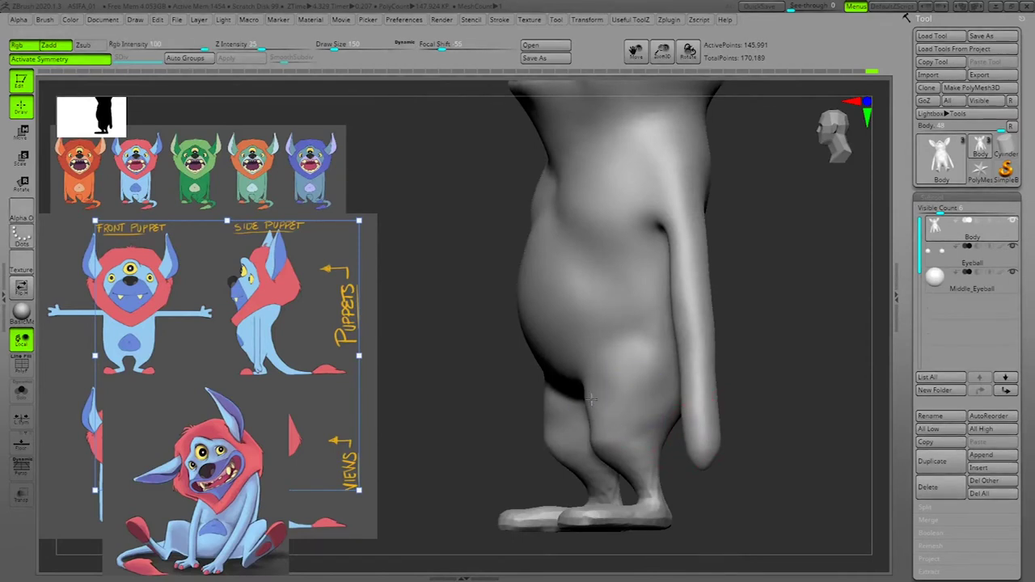
pyautogui.keyDown('shift'); pyautogui.moveTo(817, 368); pyautogui.dragTo(795, 370); pyautogui.keyUp('shift')
# Step: Switch to the Move brush, raise the draw size to 306, and push the protruding knee back in side view
pyautogui.press('space')
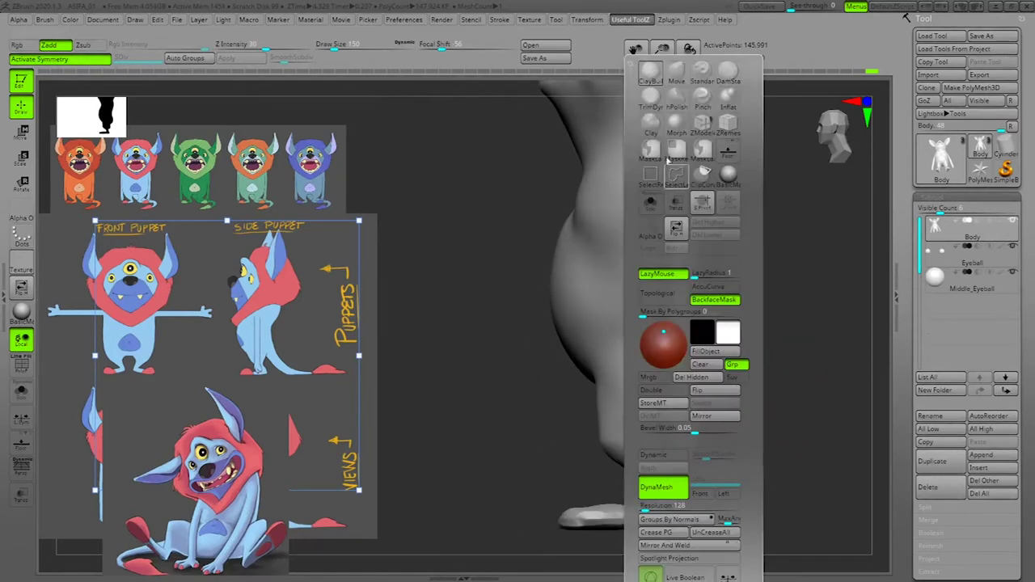
pyautogui.click(677, 73)
pyautogui.press('space')
pyautogui.moveTo(613, 393); pyautogui.dragTo(623, 393)
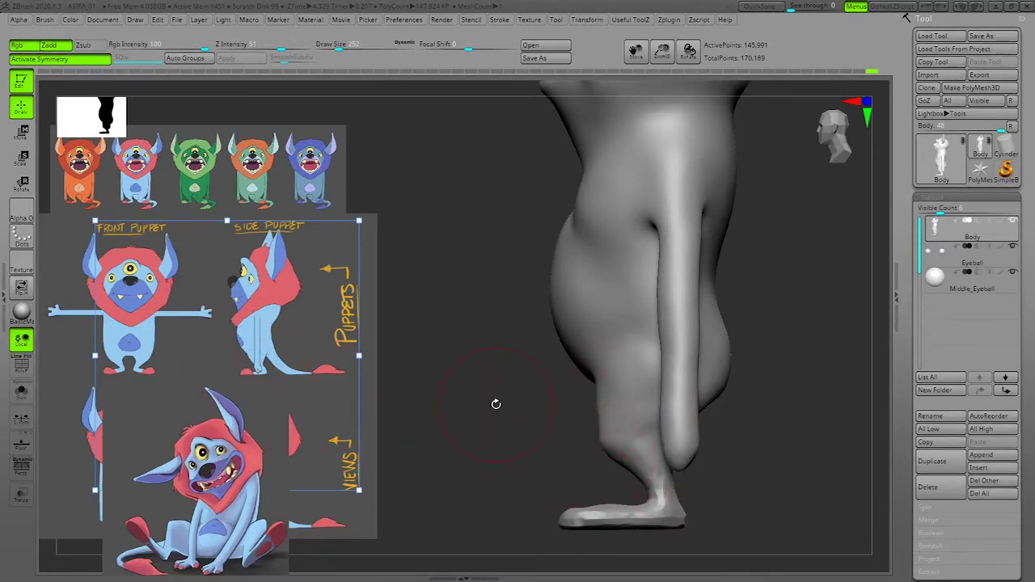
pyautogui.press('space')
pyautogui.moveTo(623, 393); pyautogui.dragTo(630, 393)
pyautogui.moveTo(602, 444); pyautogui.dragTo(614, 446)
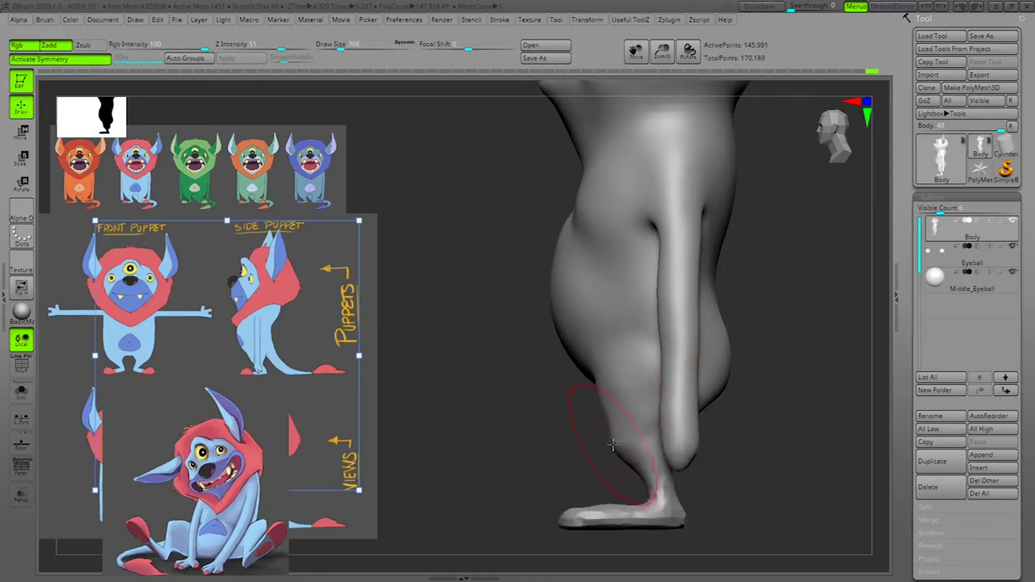
# Step: Undo the last leg adjustment made at draw size 160, smooth the front of the leg, and set the draw size to 192
pyautogui.press('space')
pyautogui.moveTo(644, 392); pyautogui.dragTo(637, 392)
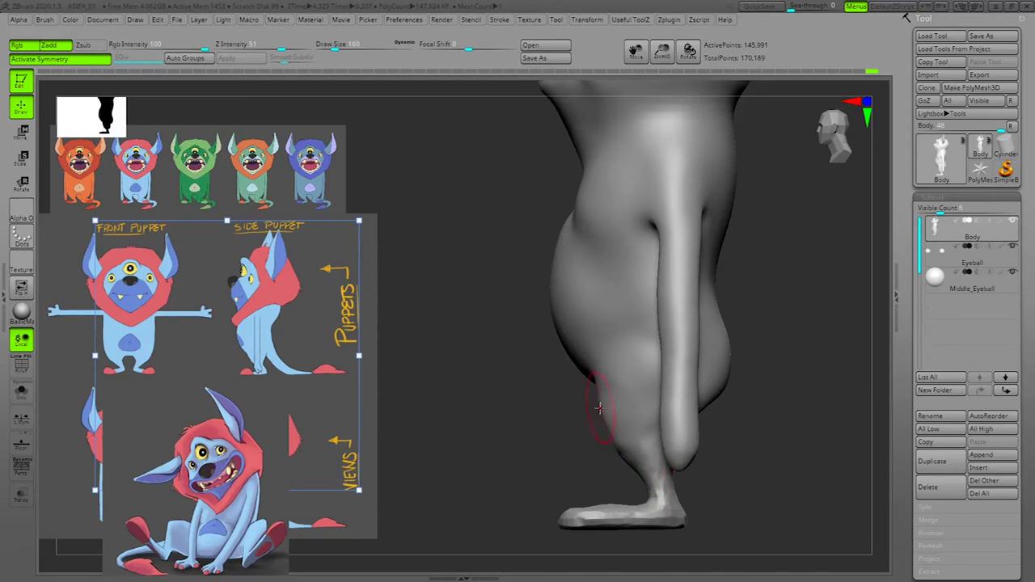
pyautogui.hotkey('ctrl', 'z')
pyautogui.keyDown('shift'); pyautogui.moveTo(611, 433); pyautogui.dragTo(597, 407); pyautogui.keyUp('shift')
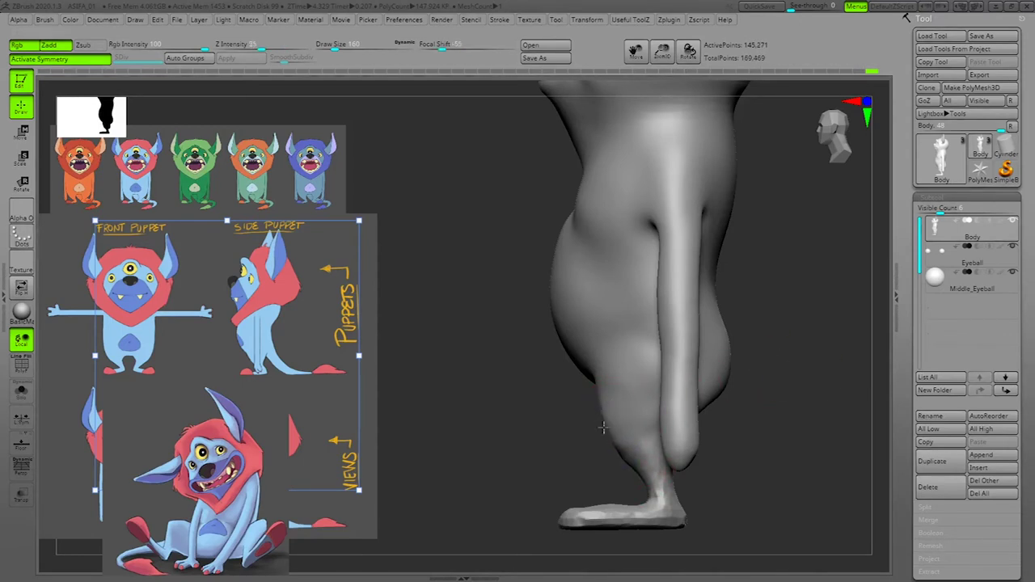
pyautogui.press('space')
pyautogui.moveTo(633, 393); pyautogui.dragTo(636, 393)
pyautogui.moveTo(728, 455); pyautogui.dragTo(769, 439)
pyautogui.press('f')
pyautogui.keyDown('shift'); pyautogui.moveTo(800, 405); pyautogui.dragTo(857, 454); pyautogui.keyUp('shift')
pyautogui.moveTo(857, 455)
pyautogui.keyDown('alt'); pyautogui.mouseDown()
pyautogui.moveTo(813, 417)
pyautogui.moveTo(825, 426)
pyautogui.moveTo(571, 459)
pyautogui.moveTo(817, 429)
pyautogui.mouseUp(); pyautogui.keyUp('alt')
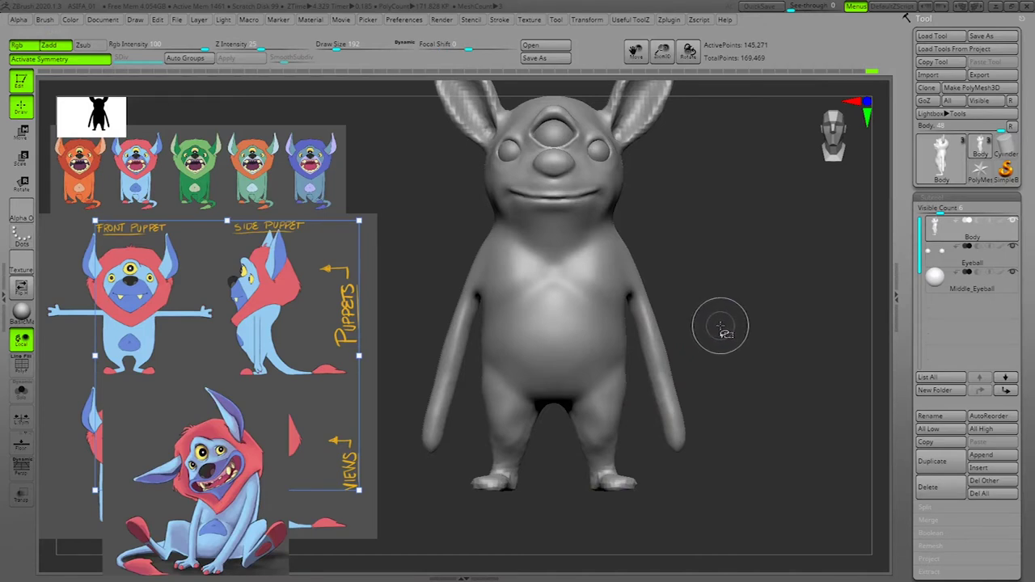
pyautogui.keyDown('ctrl'); pyautogui.keyDown('shift'); pyautogui.moveTo(772, 185); pyautogui.dragTo(630, 455); pyautogui.keyUp('shift'); pyautogui.keyUp('ctrl')
pyautogui.keyDown('ctrl'); pyautogui.keyDown('shift'); pyautogui.moveTo(631, 457); pyautogui.dragTo(629, 461); pyautogui.keyUp('shift'); pyautogui.keyUp('ctrl')
pyautogui.moveTo(832, 376)
pyautogui.mouseDown()
pyautogui.moveTo(772, 383)
pyautogui.moveTo(812, 397)
pyautogui.moveTo(794, 411)
pyautogui.mouseUp()
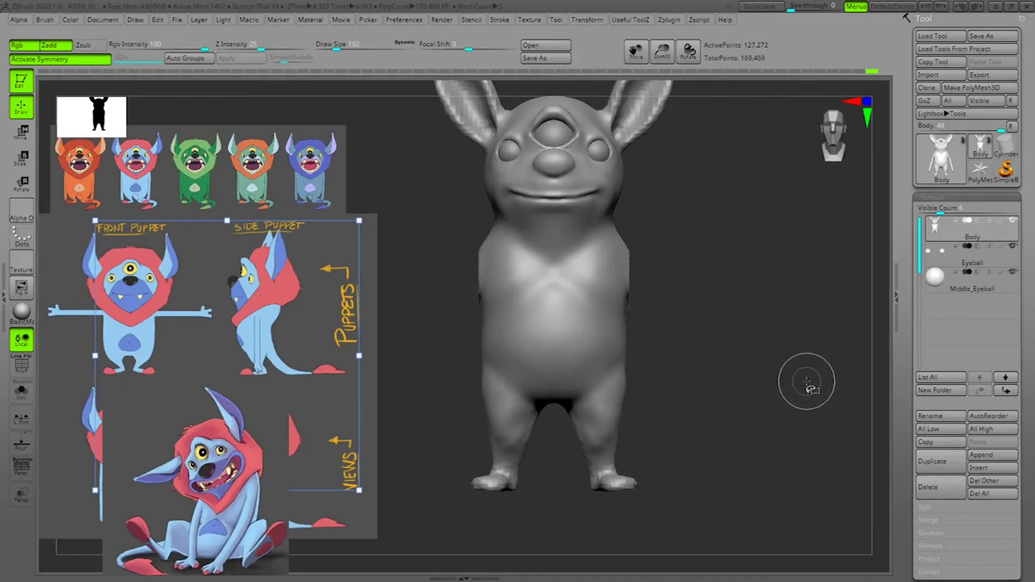
pyautogui.keyDown('ctrl'); pyautogui.keyDown('shift'); pyautogui.click(806, 382); pyautogui.keyUp('shift'); pyautogui.keyUp('ctrl')
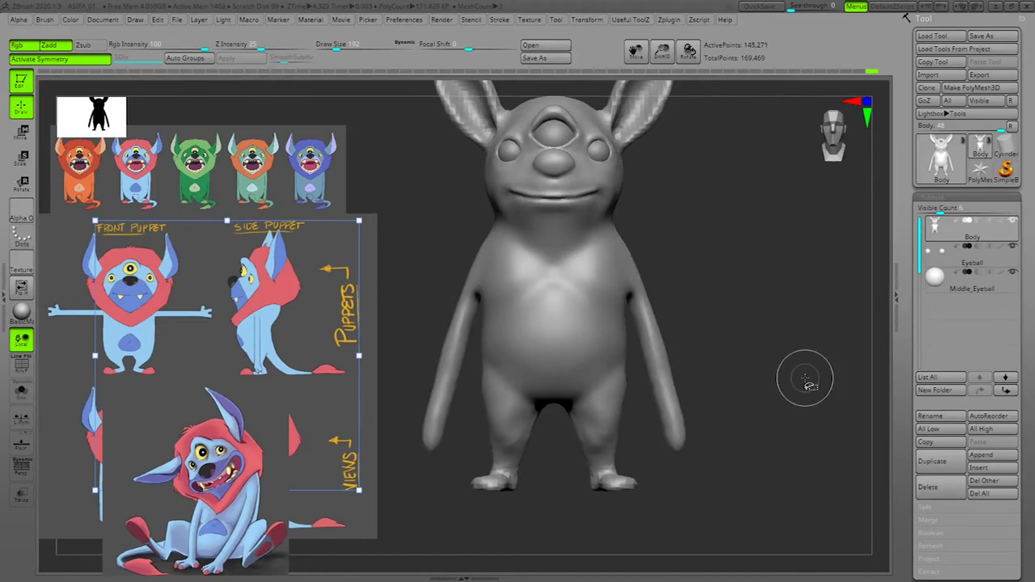
# Step: Hide both arms with a lasso selection so the legs can be worked on in side view
pyautogui.moveTo(758, 184)
pyautogui.keyDown('ctrl'); pyautogui.keyDown('shift'); pyautogui.mouseDown()
pyautogui.moveTo(664, 453)
pyautogui.moveTo(628, 457)
pyautogui.mouseUp(); pyautogui.keyUp('shift'); pyautogui.keyUp('ctrl')
pyautogui.moveTo(836, 413)
pyautogui.keyDown('shift'); pyautogui.mouseDown()
pyautogui.moveTo(778, 406)
pyautogui.moveTo(809, 414)
pyautogui.moveTo(788, 423)
pyautogui.mouseUp(); pyautogui.keyUp('shift')
pyautogui.moveTo(797, 429)
pyautogui.mouseDown()
pyautogui.moveTo(748, 479)
pyautogui.moveTo(774, 422)
pyautogui.mouseUp()
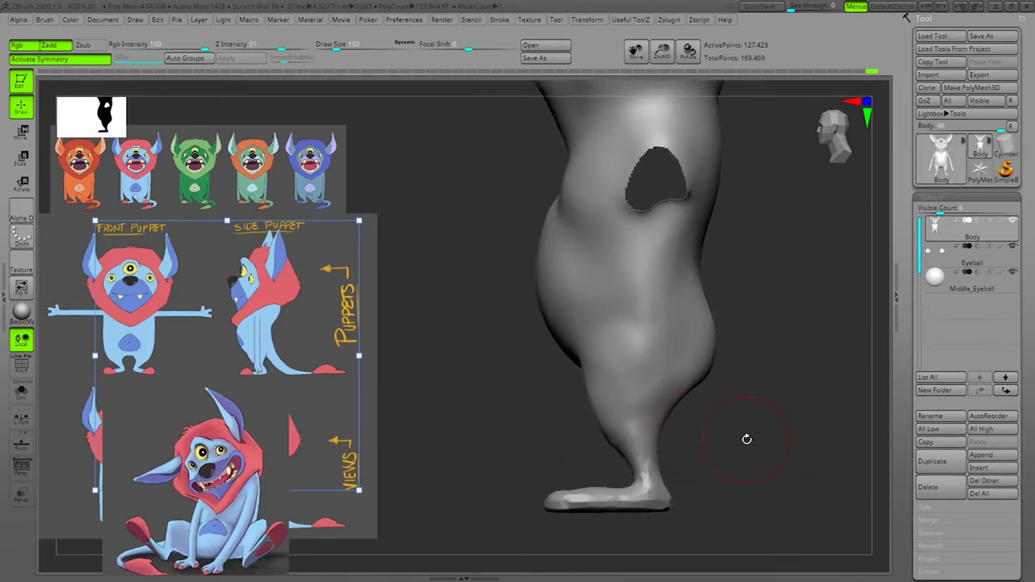
# Step: Push the back of the lower leg inward in side view using the Move brush, first at draw size 265
pyautogui.press('1')
pyautogui.click(728, 74)
pyautogui.press('space')
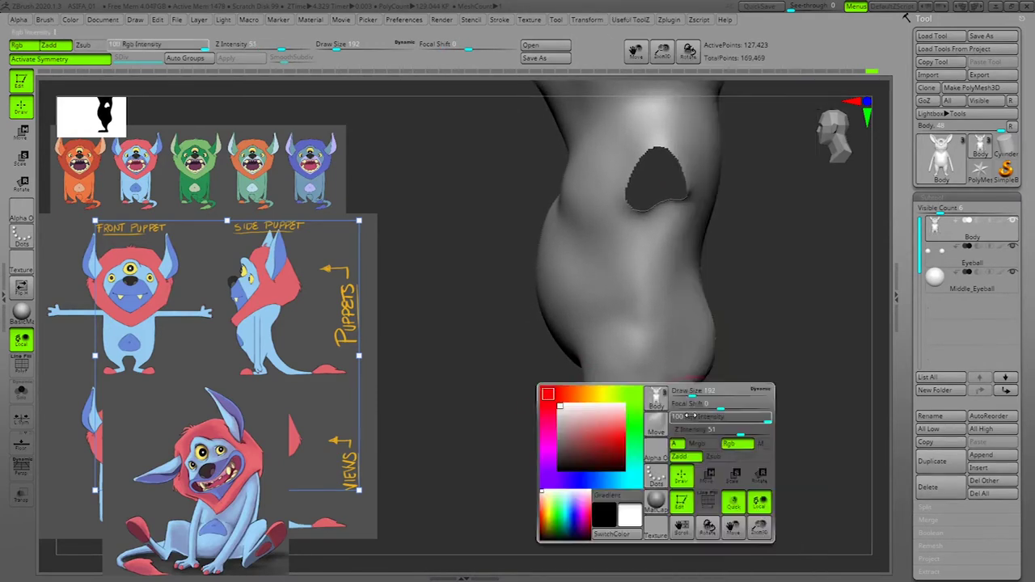
pyautogui.moveTo(692, 394); pyautogui.dragTo(696, 395)
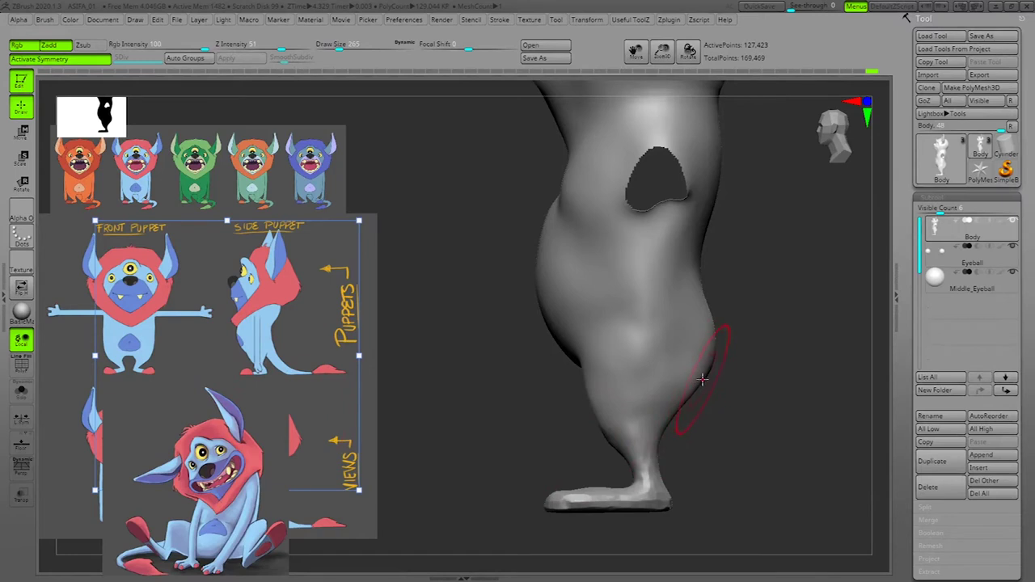
pyautogui.press('space')
pyautogui.moveTo(727, 364); pyautogui.dragTo(703, 349)
pyautogui.moveTo(763, 372); pyautogui.dragTo(689, 285)
pyautogui.keyDown('shift'); pyautogui.moveTo(538, 456); pyautogui.dragTo(552, 460); pyautogui.keyUp('shift')
# Step: Reposition the ear slightly toward the back of the head in side view with the Move brush
pyautogui.keyDown('alt'); pyautogui.moveTo(757, 394); pyautogui.dragTo(665, 430); pyautogui.keyUp('alt')
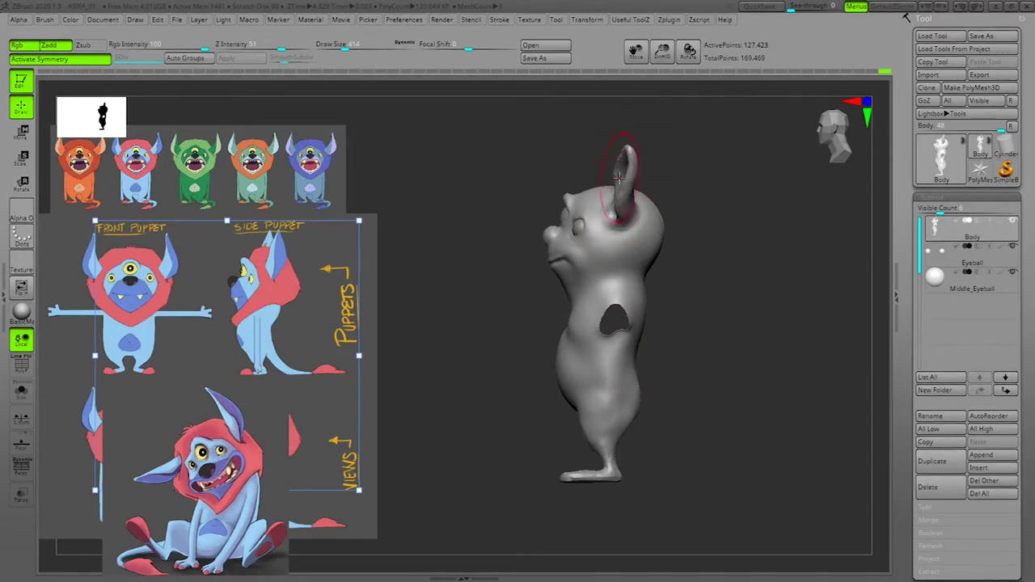
pyautogui.moveTo(620, 167); pyautogui.dragTo(626, 169)
pyautogui.moveTo(619, 207); pyautogui.dragTo(619, 214)
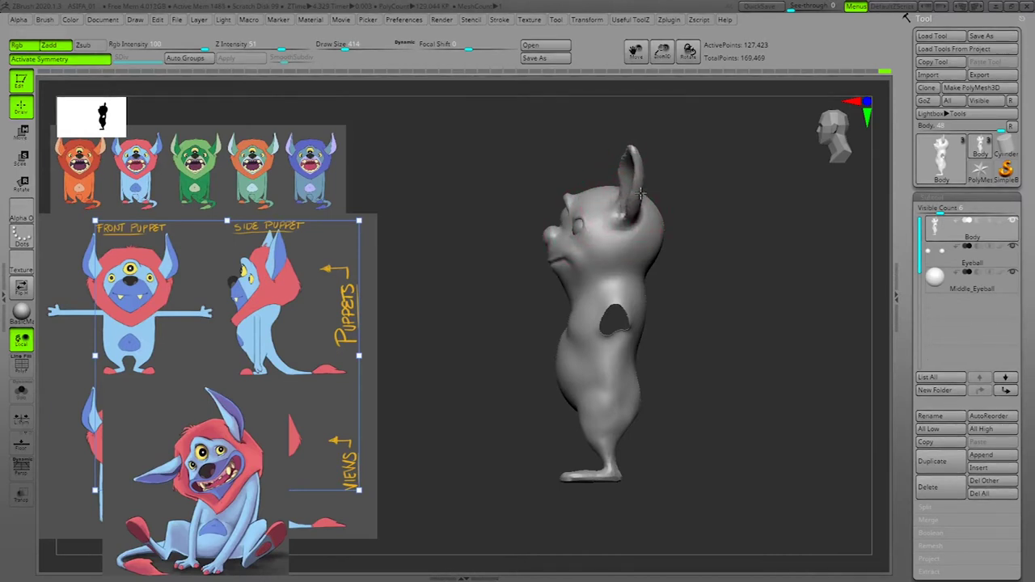
# Step: Set the draw size to 636 and reshape the upper back and rear of the thighs to follow the side-view concept
pyautogui.press('space')
pyautogui.moveTo(646, 393); pyautogui.dragTo(653, 393)
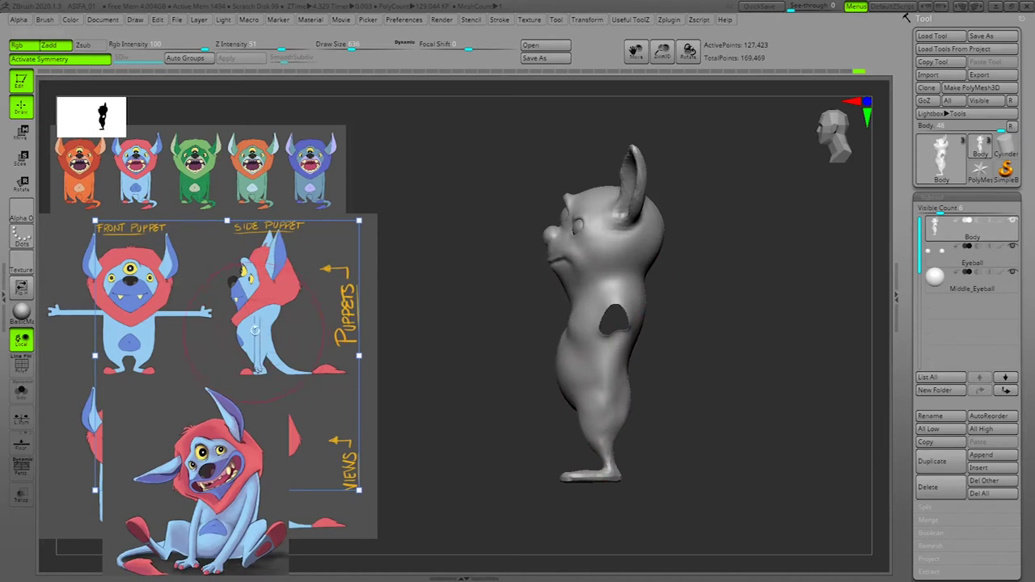
pyautogui.moveTo(681, 323)
pyautogui.mouseDown()
pyautogui.moveTo(660, 318)
pyautogui.moveTo(725, 337)
pyautogui.mouseUp()
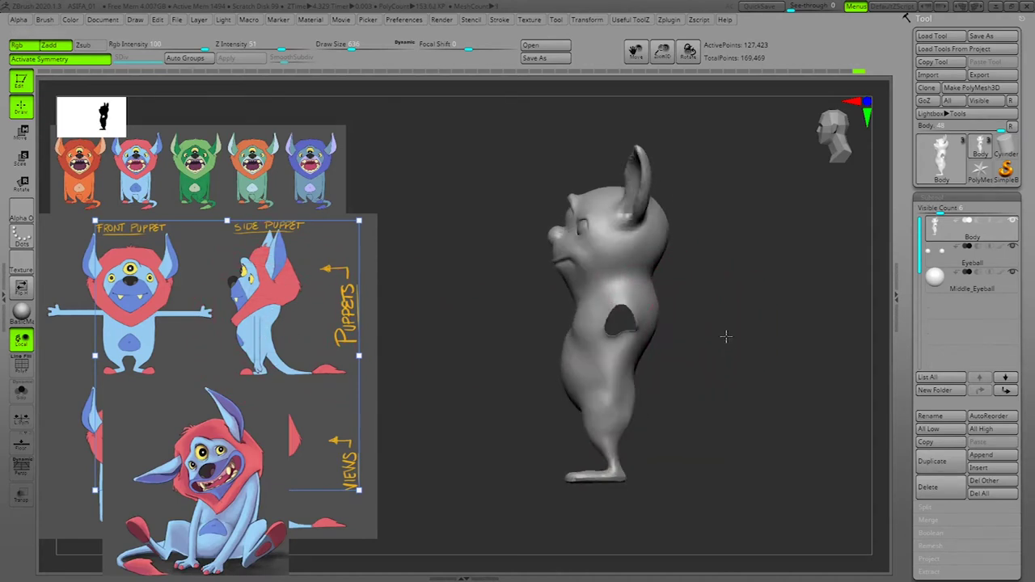
pyautogui.moveTo(653, 304); pyautogui.dragTo(655, 301)
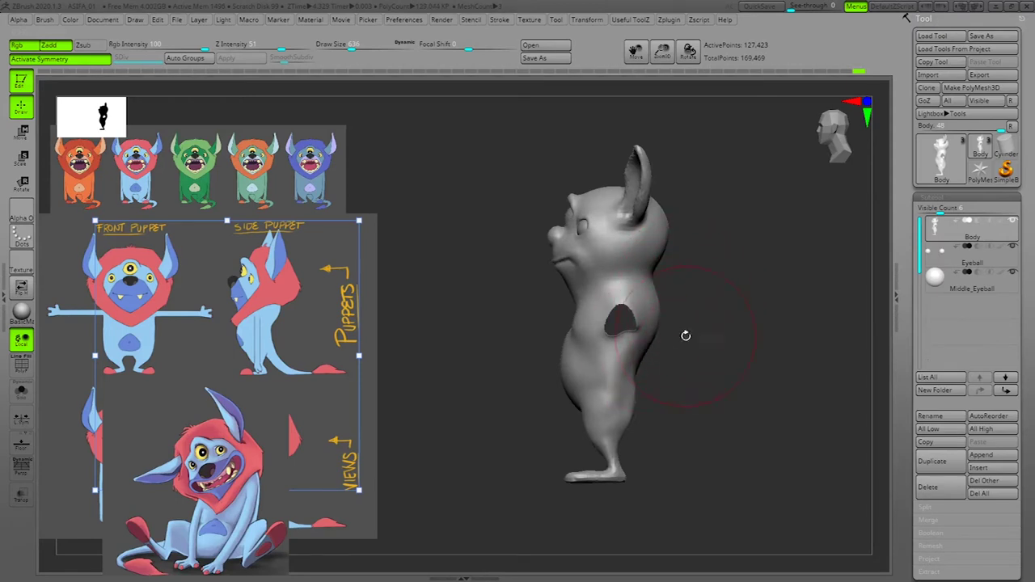
pyautogui.moveTo(728, 311)
pyautogui.mouseDown()
pyautogui.moveTo(774, 330)
pyautogui.moveTo(808, 284)
pyautogui.moveTo(809, 329)
pyautogui.moveTo(730, 326)
pyautogui.mouseUp()
pyautogui.keyDown('alt'); pyautogui.moveTo(773, 362); pyautogui.dragTo(759, 390); pyautogui.keyUp('alt')
# Step: Switch to the ClayBuildup brush at draw size 335 and lay the first clay strokes on the back of the neck
pyautogui.press('space')
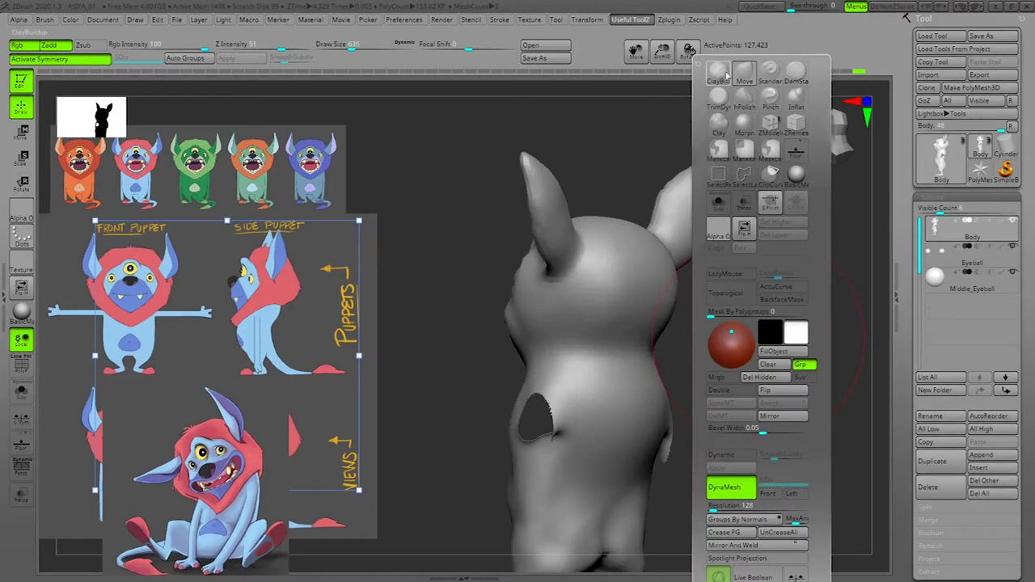
pyautogui.click(727, 75)
pyautogui.moveTo(685, 353)
pyautogui.mouseDown()
pyautogui.moveTo(762, 351)
pyautogui.moveTo(743, 354)
pyautogui.moveTo(774, 362)
pyautogui.mouseUp()
pyautogui.press('space')
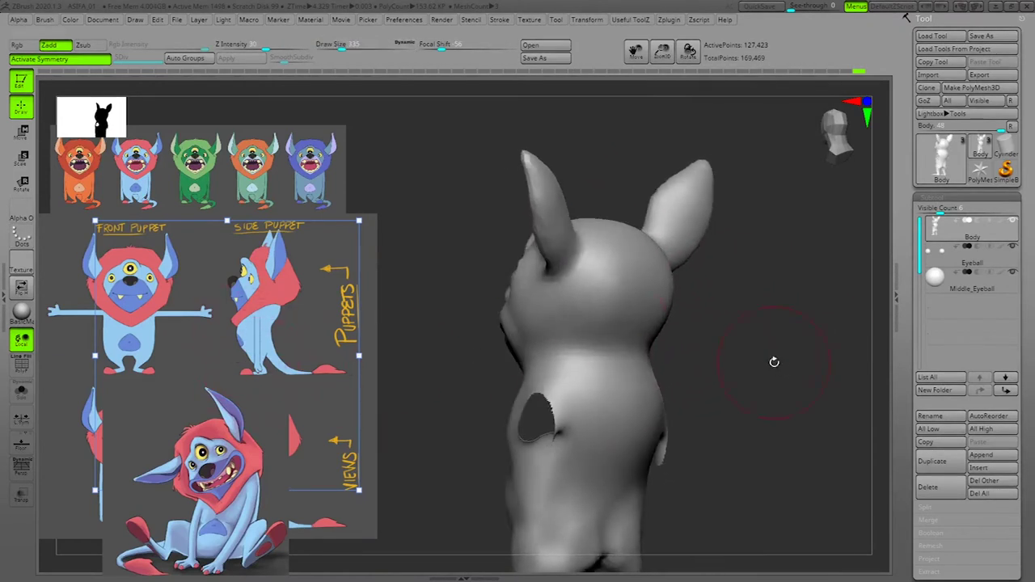
pyautogui.moveTo(622, 354); pyautogui.dragTo(626, 330)
pyautogui.moveTo(738, 352)
pyautogui.mouseDown()
pyautogui.moveTo(775, 364)
pyautogui.moveTo(620, 358)
pyautogui.mouseUp()
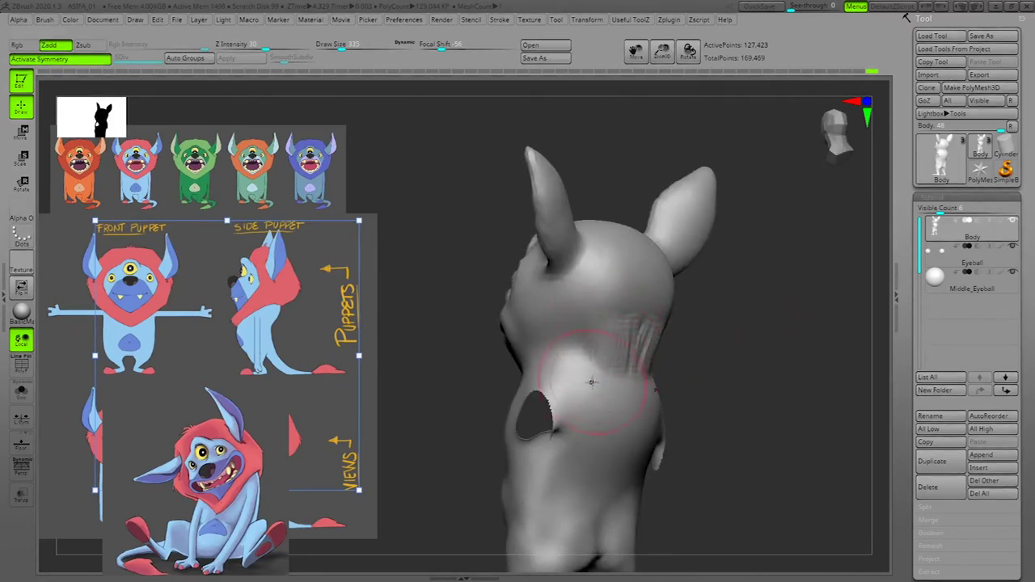
pyautogui.moveTo(748, 341)
pyautogui.mouseDown()
pyautogui.moveTo(783, 359)
pyautogui.moveTo(652, 358)
pyautogui.mouseUp()
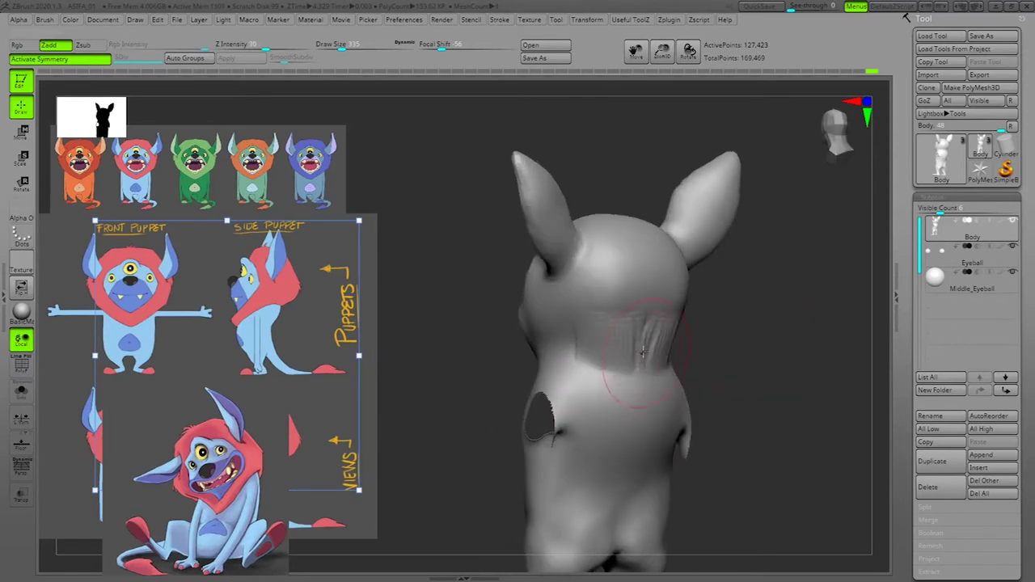
# Step: Fill out the whole nape with more clay strokes, from behind the head down to the shoulders
pyautogui.moveTo(746, 343)
pyautogui.mouseDown()
pyautogui.moveTo(777, 351)
pyautogui.moveTo(781, 366)
pyautogui.moveTo(733, 365)
pyautogui.mouseUp()
pyautogui.moveTo(630, 306); pyautogui.dragTo(644, 349)
pyautogui.moveTo(710, 340)
pyautogui.mouseDown()
pyautogui.moveTo(774, 361)
pyautogui.moveTo(693, 354)
pyautogui.mouseUp()
pyautogui.moveTo(630, 375); pyautogui.dragTo(647, 317)
pyautogui.moveTo(727, 311)
pyautogui.mouseDown()
pyautogui.moveTo(770, 332)
pyautogui.moveTo(658, 349)
pyautogui.mouseUp()
pyautogui.moveTo(588, 364); pyautogui.dragTo(608, 378)
pyautogui.moveTo(688, 336); pyautogui.dragTo(752, 338)
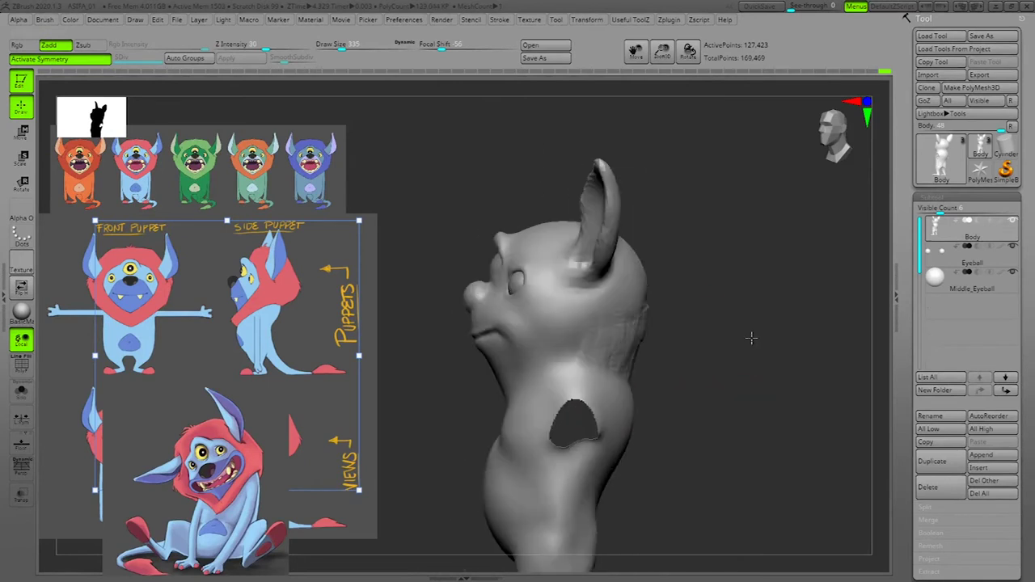
pyautogui.moveTo(845, 363); pyautogui.dragTo(774, 365)
pyautogui.moveTo(649, 367)
pyautogui.mouseDown()
pyautogui.moveTo(647, 396)
pyautogui.moveTo(616, 391)
pyautogui.mouseUp()
pyautogui.moveTo(804, 352)
pyautogui.mouseDown()
pyautogui.moveTo(869, 353)
pyautogui.moveTo(711, 347)
pyautogui.mouseUp()
# Step: Set the draw size to 192 and smooth the clay strokes on the back of the neck
pyautogui.press('space')
pyautogui.moveTo(758, 321); pyautogui.dragTo(749, 321)
pyautogui.keyDown('shift'); pyautogui.moveTo(633, 334); pyautogui.dragTo(626, 306); pyautogui.keyUp('shift')
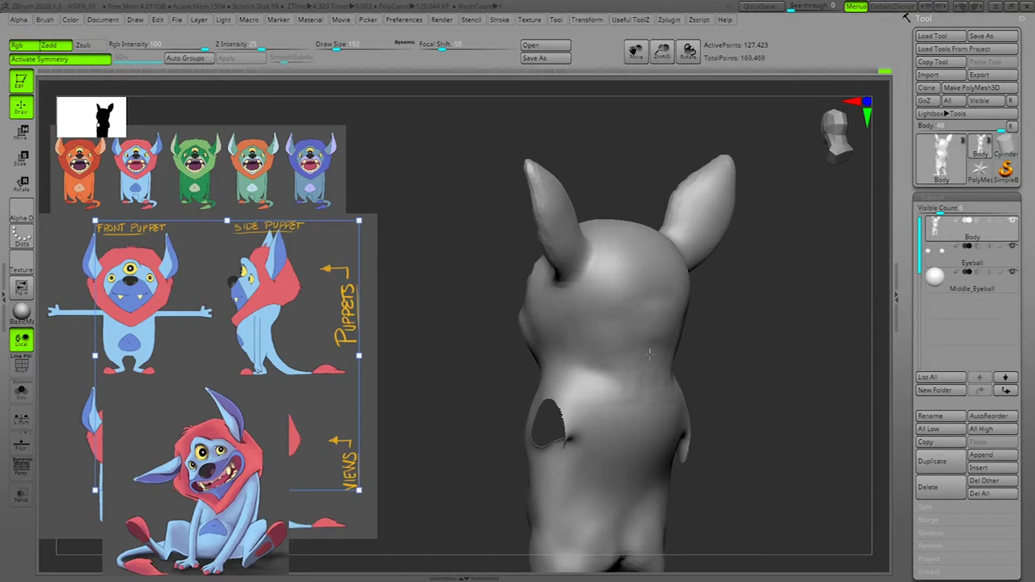
pyautogui.moveTo(806, 319); pyautogui.dragTo(641, 337)
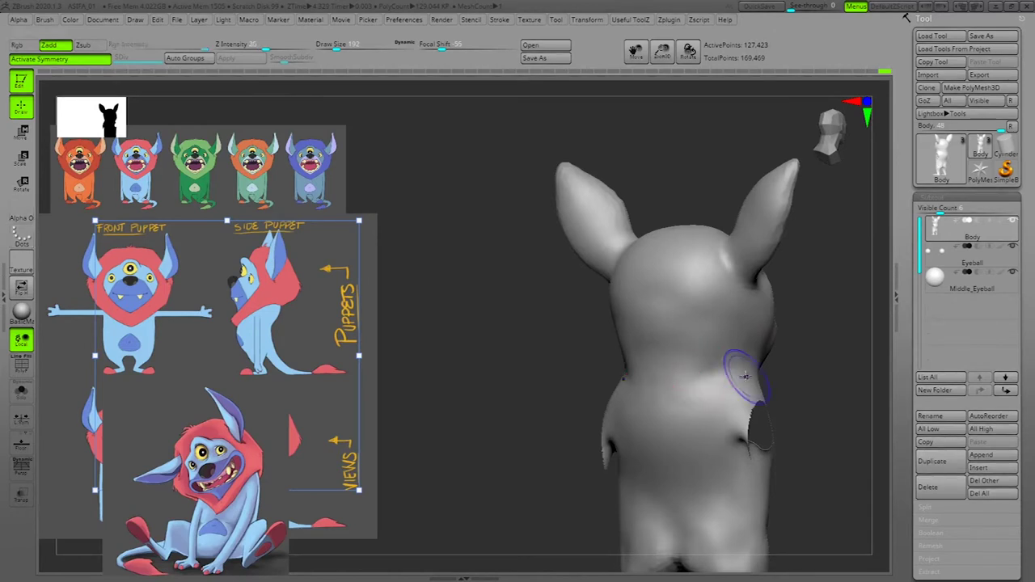
# Step: Raise the Smooth brush's Z intensity, enlarge its draw size to 350, and even out the back of the head and neck
pyautogui.press('space')
pyautogui.moveTo(775, 412); pyautogui.dragTo(785, 412)
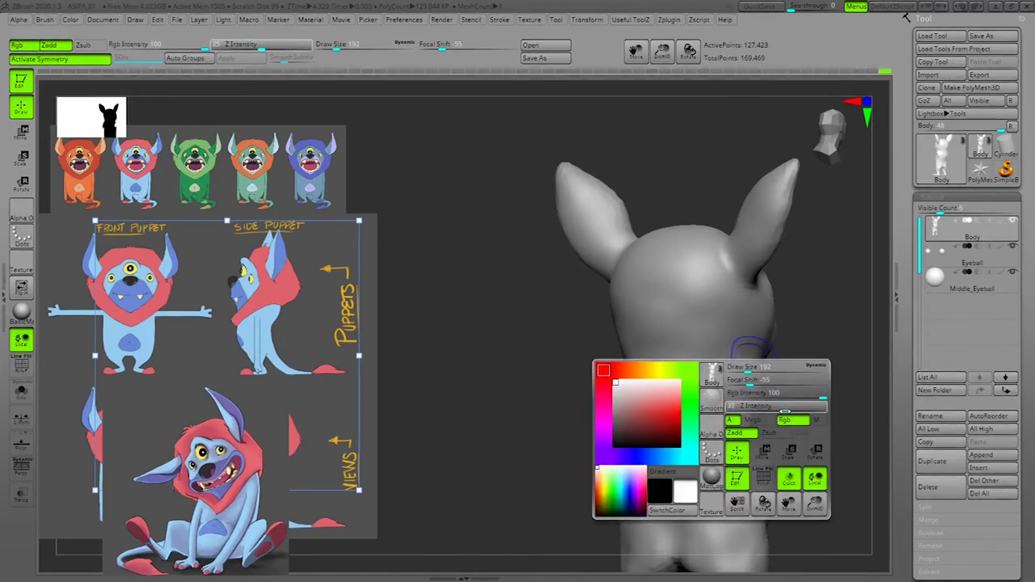
pyautogui.moveTo(691, 351)
pyautogui.keyDown('shift'); pyautogui.mouseDown()
pyautogui.moveTo(651, 324)
pyautogui.moveTo(686, 338)
pyautogui.moveTo(659, 333)
pyautogui.moveTo(684, 374)
pyautogui.moveTo(683, 363)
pyautogui.mouseUp(); pyautogui.keyUp('shift')
pyautogui.press('space')
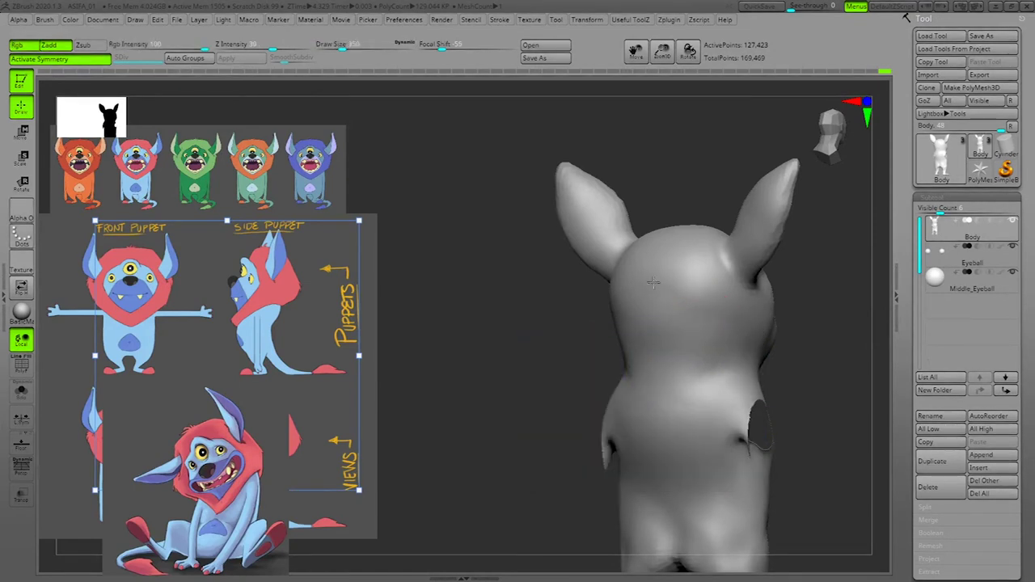
pyautogui.keyDown('shift'); pyautogui.moveTo(793, 363); pyautogui.dragTo(862, 322); pyautogui.keyUp('shift')
pyautogui.moveTo(728, 370)
pyautogui.keyDown('alt'); pyautogui.mouseDown()
pyautogui.moveTo(744, 347)
pyautogui.moveTo(731, 361)
pyautogui.mouseUp(); pyautogui.keyUp('alt')
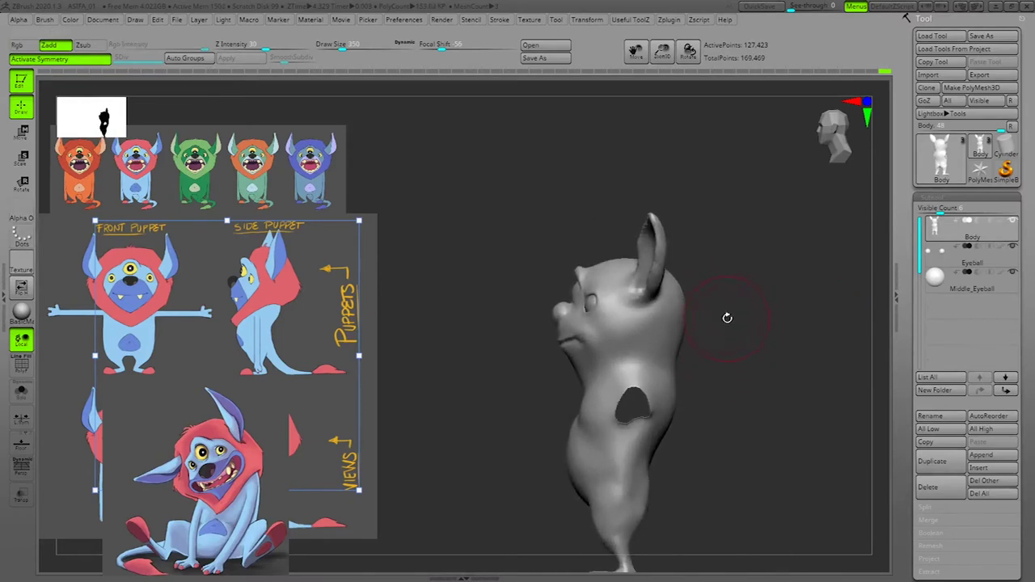
pyautogui.keyDown('alt'); pyautogui.moveTo(765, 398); pyautogui.dragTo(785, 353); pyautogui.keyUp('alt')
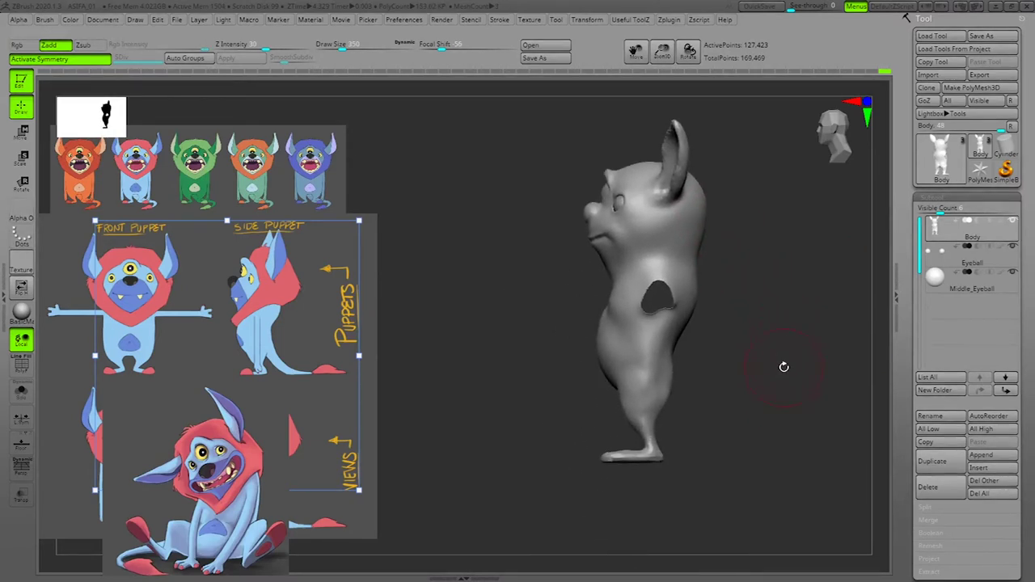
# Step: Add clay strokes across the buttocks and outer hips using ClayBuildup at draw size 130
pyautogui.keyDown('alt'); pyautogui.moveTo(788, 391); pyautogui.dragTo(771, 409); pyautogui.keyUp('alt')
pyautogui.moveTo(693, 444)
pyautogui.keyDown('alt'); pyautogui.mouseDown()
pyautogui.moveTo(716, 466)
pyautogui.moveTo(749, 470)
pyautogui.moveTo(738, 469)
pyautogui.moveTo(749, 461)
pyautogui.moveTo(765, 483)
pyautogui.moveTo(787, 433)
pyautogui.mouseUp(); pyautogui.keyUp('alt')
pyautogui.moveTo(788, 433); pyautogui.dragTo(771, 431)
pyautogui.press('space')
pyautogui.click(704, 81)
pyautogui.press('space')
pyautogui.moveTo(693, 390); pyautogui.dragTo(684, 390)
pyautogui.moveTo(783, 457); pyautogui.dragTo(789, 458)
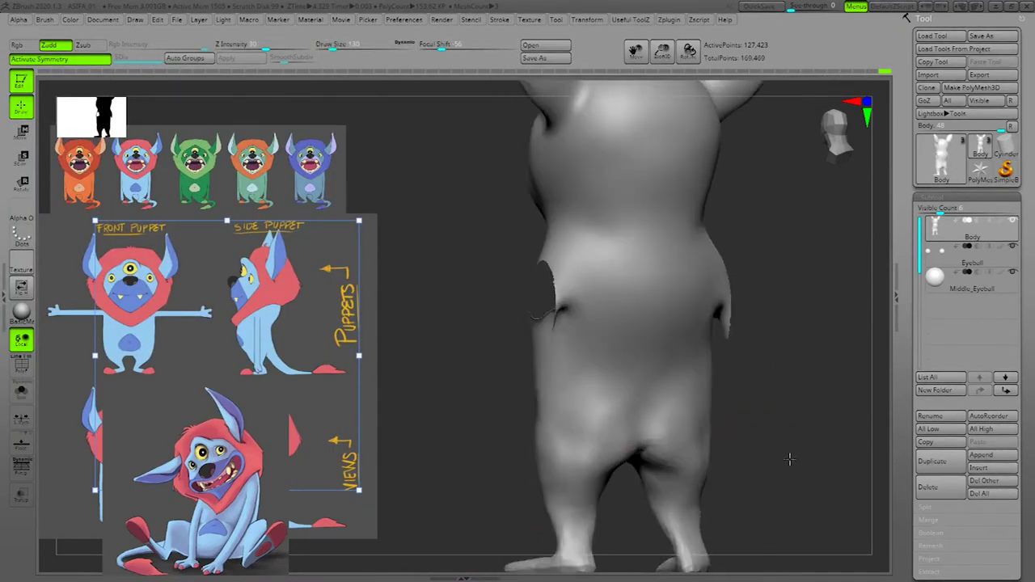
pyautogui.moveTo(602, 435); pyautogui.dragTo(601, 418)
pyautogui.moveTo(728, 414); pyautogui.dragTo(800, 410)
pyautogui.moveTo(603, 417)
pyautogui.mouseDown()
pyautogui.moveTo(582, 458)
pyautogui.moveTo(597, 435)
pyautogui.moveTo(588, 424)
pyautogui.mouseUp()
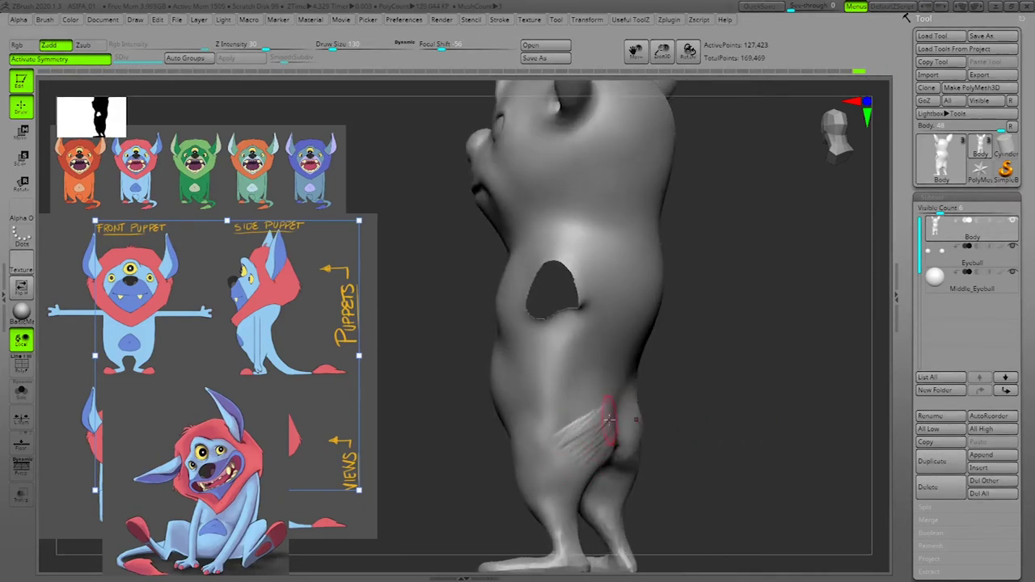
pyautogui.moveTo(772, 408); pyautogui.dragTo(836, 409)
# Step: Smooth the clay strokes on the buttocks, outer hips and lower sides of the torso
pyautogui.moveTo(593, 430)
pyautogui.keyDown('shift'); pyautogui.mouseDown()
pyautogui.moveTo(583, 449)
pyautogui.moveTo(613, 437)
pyautogui.moveTo(610, 416)
pyautogui.moveTo(602, 422)
pyautogui.mouseUp(); pyautogui.keyUp('shift')
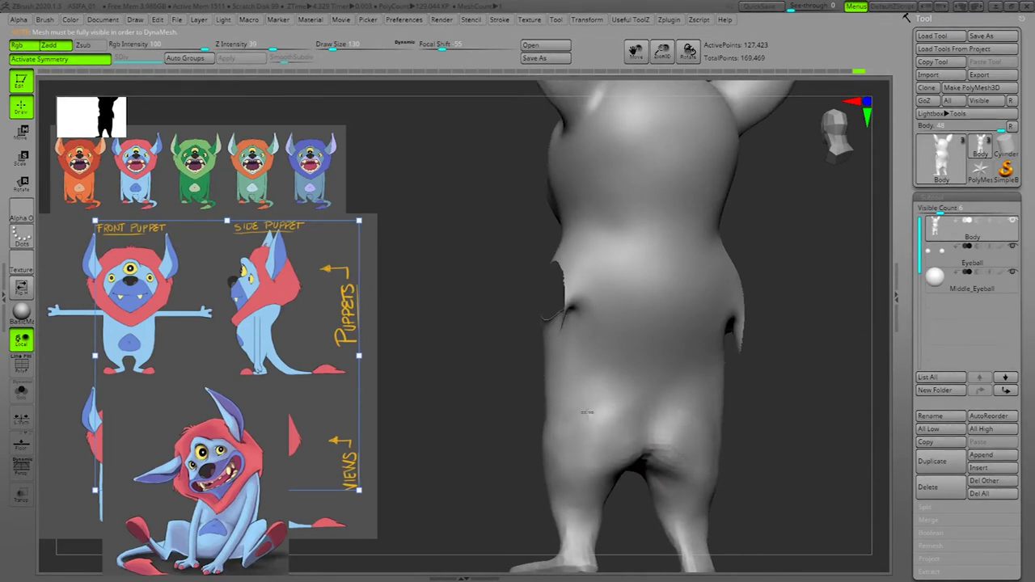
pyautogui.moveTo(775, 384); pyautogui.dragTo(817, 411, button='right')
pyautogui.keyDown('shift'); pyautogui.moveTo(589, 422); pyautogui.dragTo(582, 415); pyautogui.keyUp('shift')
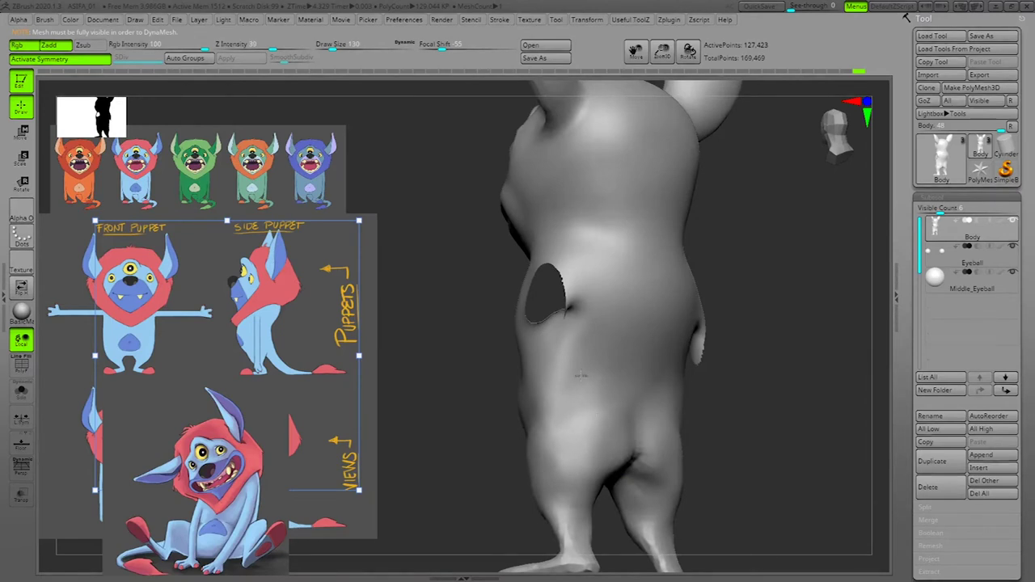
pyautogui.keyDown('shift'); pyautogui.moveTo(568, 340); pyautogui.dragTo(557, 358); pyautogui.keyUp('shift')
pyautogui.moveTo(857, 401)
pyautogui.mouseDown(button='right')
pyautogui.moveTo(785, 396)
pyautogui.moveTo(824, 398)
pyautogui.mouseUp(button='right')
pyautogui.moveTo(621, 438)
pyautogui.keyDown('shift'); pyautogui.mouseDown()
pyautogui.moveTo(606, 428)
pyautogui.moveTo(608, 413)
pyautogui.mouseUp(); pyautogui.keyUp('shift')
pyautogui.moveTo(773, 428); pyautogui.dragTo(747, 435, button='right')
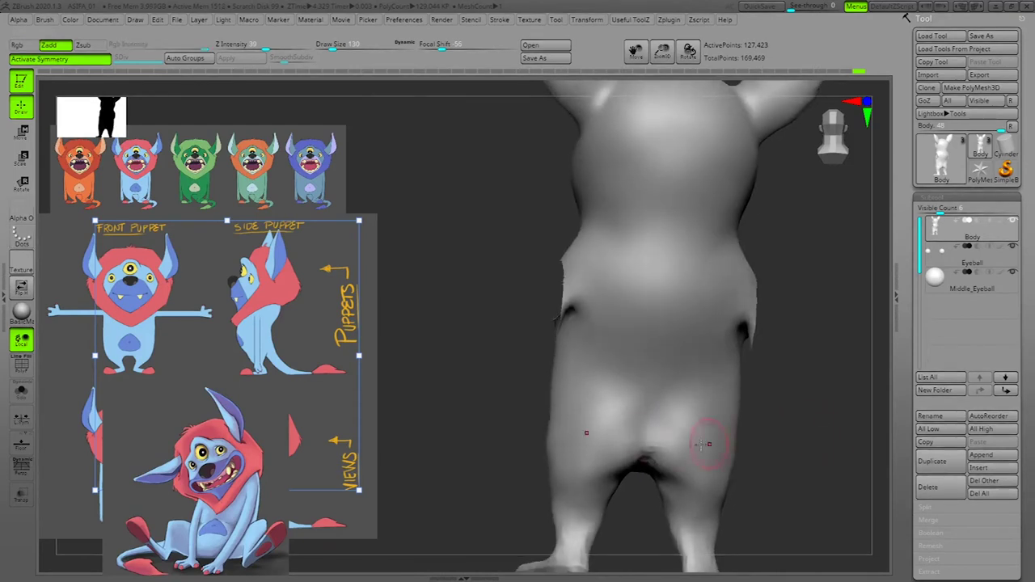
# Step: Add small clay strokes to the upper buttocks and blend them smoothly into the lower back and crotch
pyautogui.moveTo(632, 421)
pyautogui.mouseDown()
pyautogui.moveTo(572, 405)
pyautogui.moveTo(643, 420)
pyautogui.mouseUp()
pyautogui.keyDown('ctrl'); pyautogui.moveTo(852, 425); pyautogui.dragTo(863, 438); pyautogui.keyUp('ctrl')
pyautogui.moveTo(621, 411)
pyautogui.keyDown('shift'); pyautogui.mouseDown()
pyautogui.moveTo(624, 398)
pyautogui.moveTo(579, 402)
pyautogui.moveTo(620, 398)
pyautogui.moveTo(625, 425)
pyautogui.mouseUp(); pyautogui.keyUp('shift')
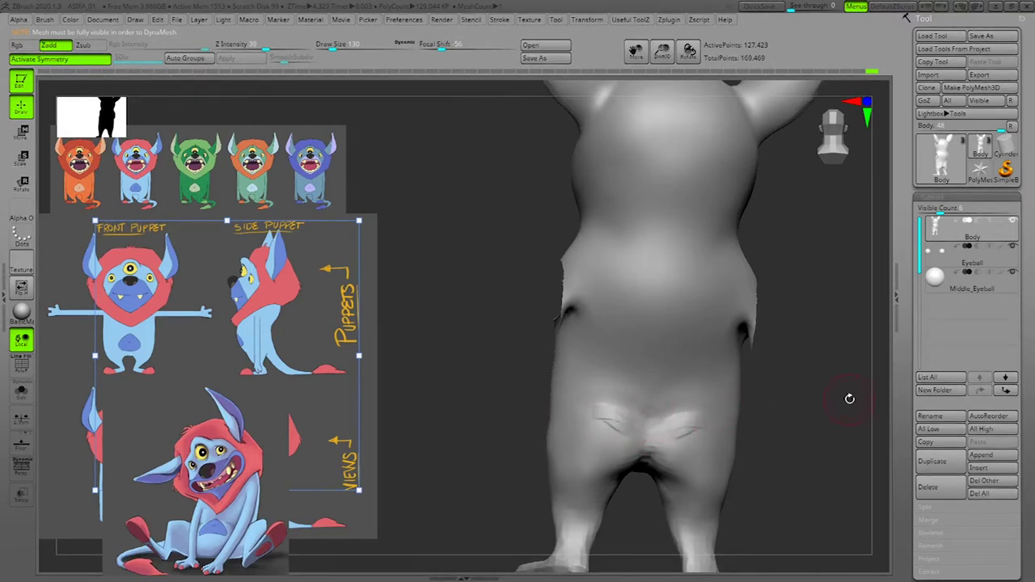
pyautogui.moveTo(642, 409)
pyautogui.keyDown('shift'); pyautogui.mouseDown()
pyautogui.moveTo(647, 394)
pyautogui.moveTo(617, 423)
pyautogui.moveTo(619, 411)
pyautogui.moveTo(628, 403)
pyautogui.moveTo(629, 444)
pyautogui.mouseUp(); pyautogui.keyUp('shift')
pyautogui.moveTo(788, 414); pyautogui.dragTo(843, 407)
pyautogui.moveTo(780, 452); pyautogui.dragTo(715, 459)
pyautogui.keyDown('shift'); pyautogui.moveTo(617, 452); pyautogui.dragTo(646, 448); pyautogui.keyUp('shift')
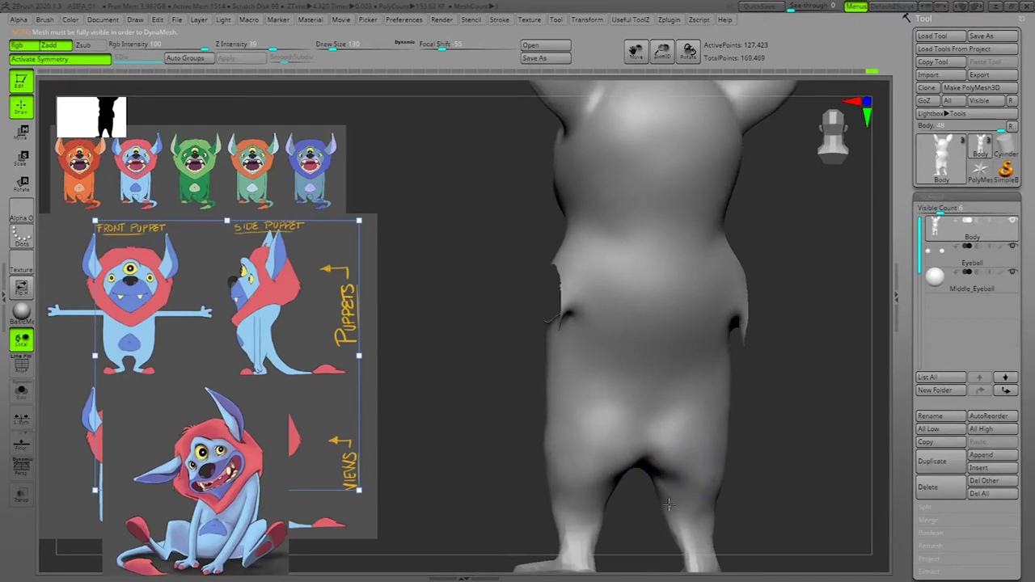
# Step: Build up a ridge on the outer hip where the thigh meets the belly, at draw size 130
pyautogui.moveTo(752, 460)
pyautogui.mouseDown()
pyautogui.moveTo(831, 439)
pyautogui.moveTo(787, 453)
pyautogui.moveTo(781, 420)
pyautogui.moveTo(795, 477)
pyautogui.mouseUp()
pyautogui.moveTo(796, 477)
pyautogui.mouseDown()
pyautogui.moveTo(815, 471)
pyautogui.moveTo(797, 469)
pyautogui.mouseUp()
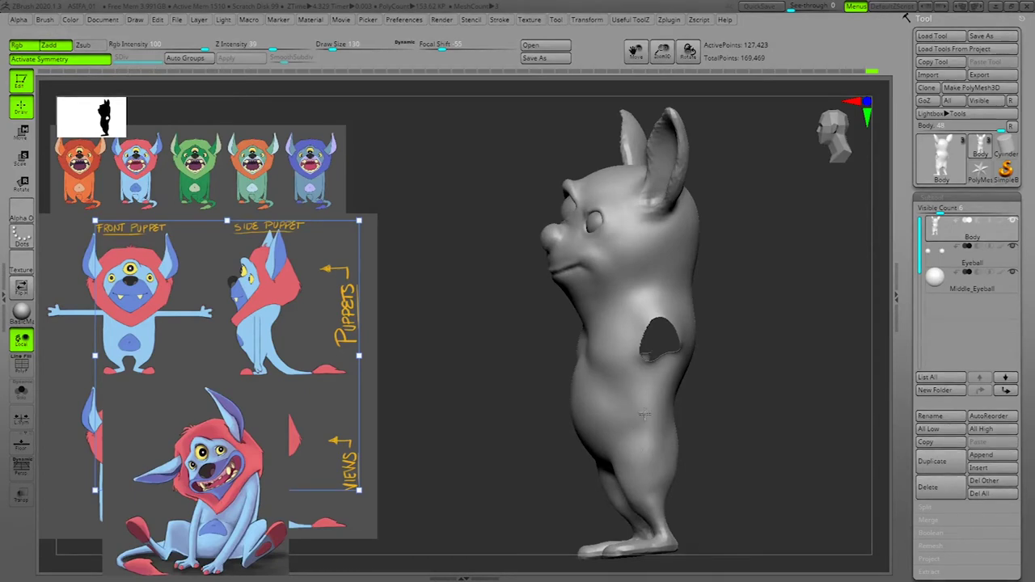
pyautogui.moveTo(732, 437); pyautogui.dragTo(776, 417)
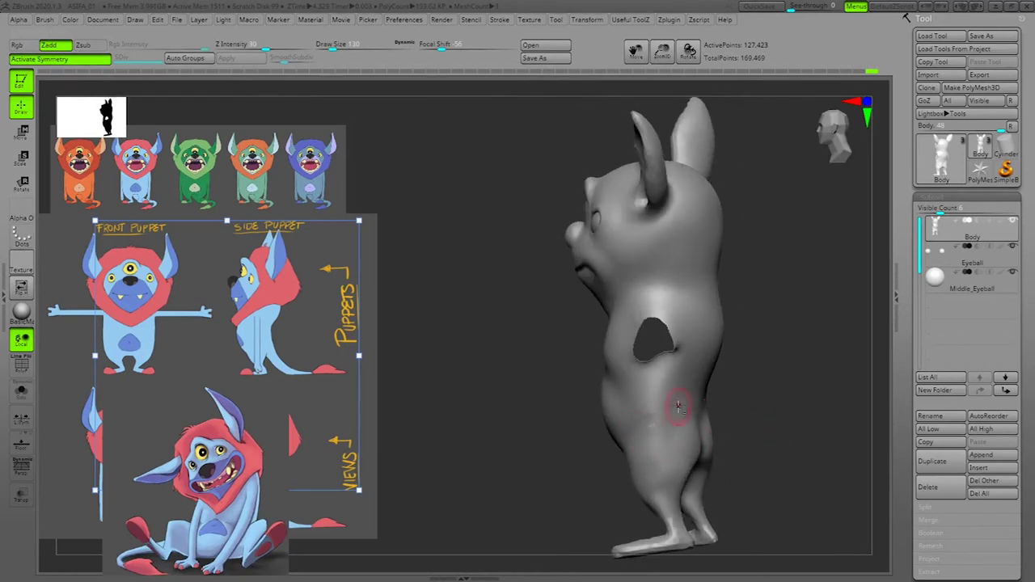
pyautogui.moveTo(841, 391)
pyautogui.mouseDown()
pyautogui.moveTo(813, 392)
pyautogui.moveTo(844, 395)
pyautogui.mouseUp()
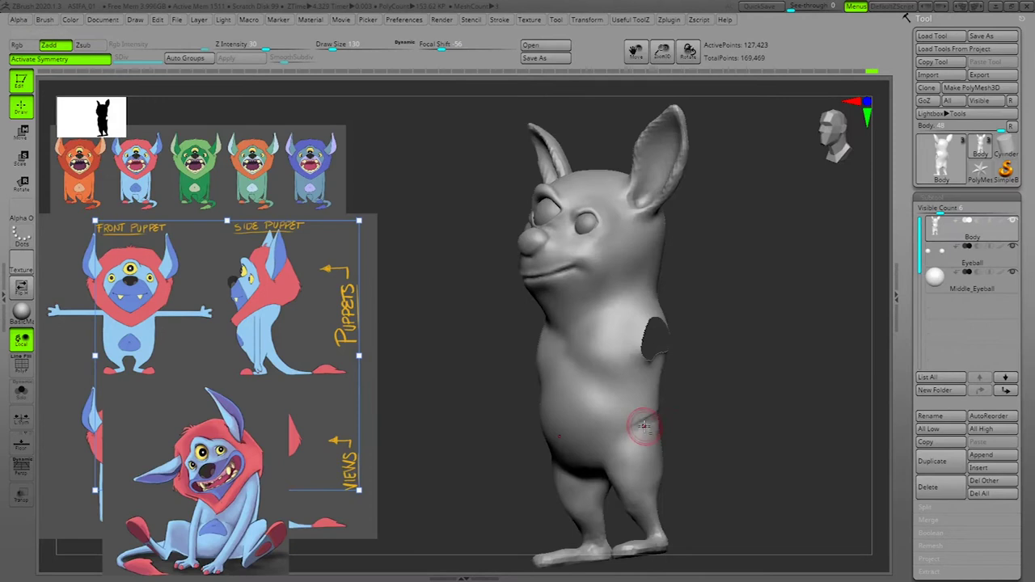
pyautogui.moveTo(715, 414); pyautogui.dragTo(749, 410)
pyautogui.moveTo(748, 412); pyautogui.dragTo(660, 419, button='right')
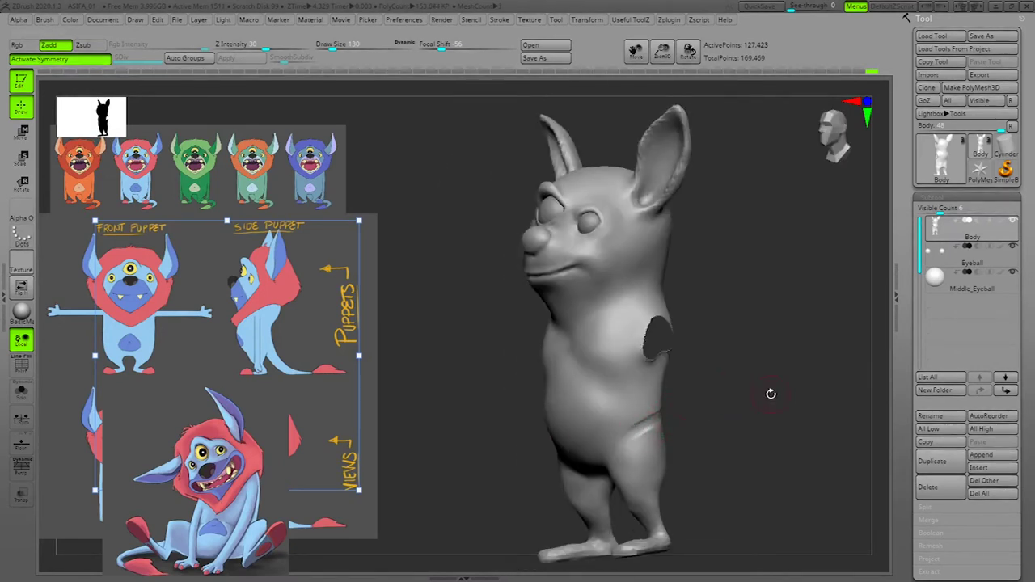
pyautogui.moveTo(771, 394); pyautogui.dragTo(717, 416, button='right')
# Step: Smooth the new hip ridge into the side of the torso and the thigh
pyautogui.keyDown('ctrl'); pyautogui.moveTo(848, 380); pyautogui.dragTo(855, 387); pyautogui.keyUp('ctrl')
pyautogui.moveTo(649, 418)
pyautogui.keyDown('shift'); pyautogui.mouseDown()
pyautogui.moveTo(657, 420)
pyautogui.moveTo(630, 422)
pyautogui.mouseUp(); pyautogui.keyUp('shift')
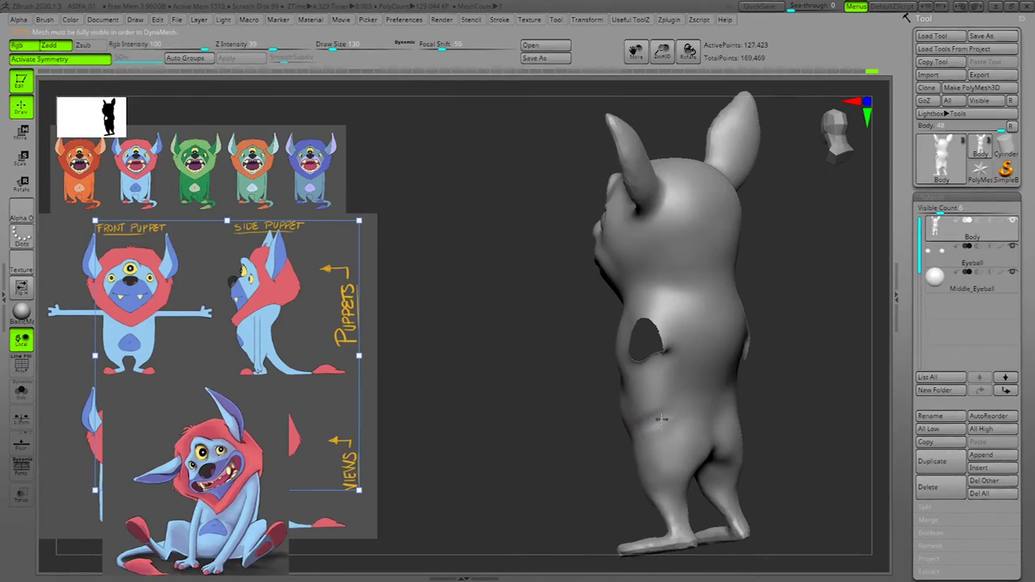
pyautogui.keyDown('shift'); pyautogui.moveTo(661, 420); pyautogui.dragTo(638, 417); pyautogui.keyUp('shift')
pyautogui.moveTo(789, 391)
pyautogui.mouseDown()
pyautogui.moveTo(829, 393)
pyautogui.moveTo(816, 393)
pyautogui.mouseUp()
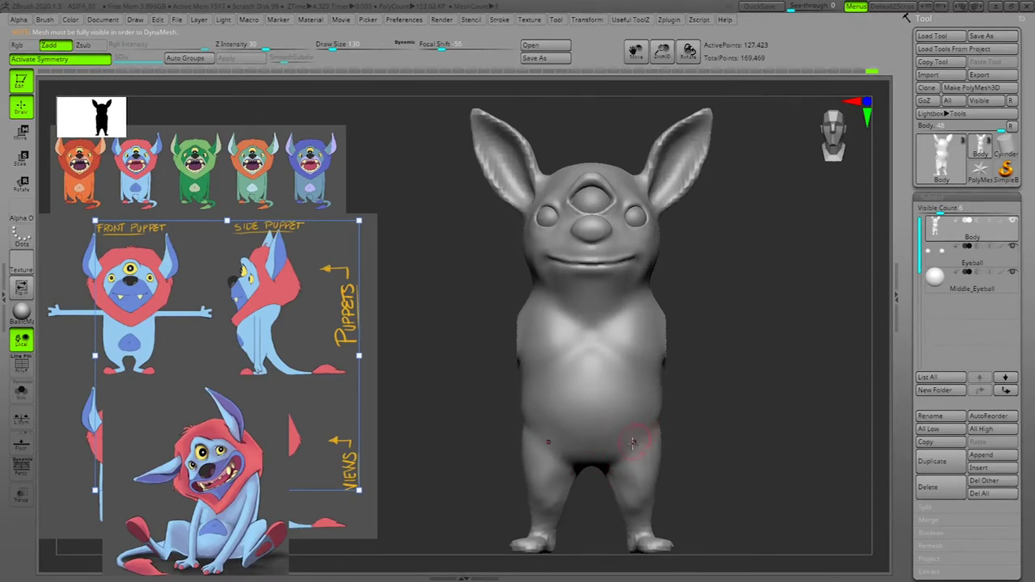
# Step: Refine the front of the upper thighs and soften the outer hips from the side and rear views
pyautogui.moveTo(760, 419); pyautogui.dragTo(599, 448)
pyautogui.moveTo(801, 419); pyautogui.dragTo(720, 419)
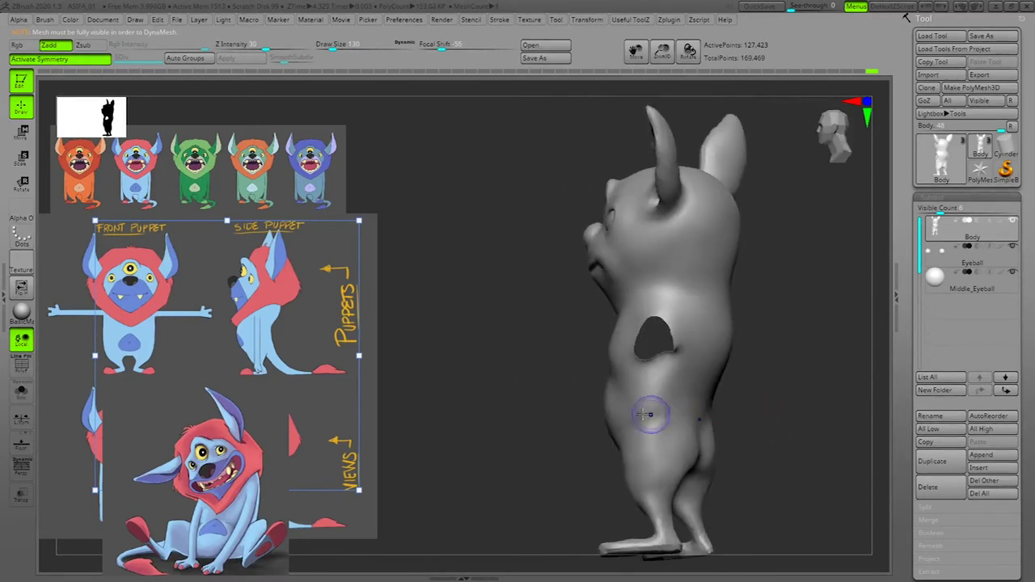
pyautogui.keyDown('shift'); pyautogui.moveTo(652, 416); pyautogui.dragTo(631, 409); pyautogui.keyUp('shift')
pyautogui.moveTo(783, 404)
pyautogui.mouseDown()
pyautogui.moveTo(827, 404)
pyautogui.moveTo(744, 416)
pyautogui.mouseUp()
pyautogui.keyDown('shift'); pyautogui.moveTo(681, 422); pyautogui.dragTo(668, 424); pyautogui.keyUp('shift')
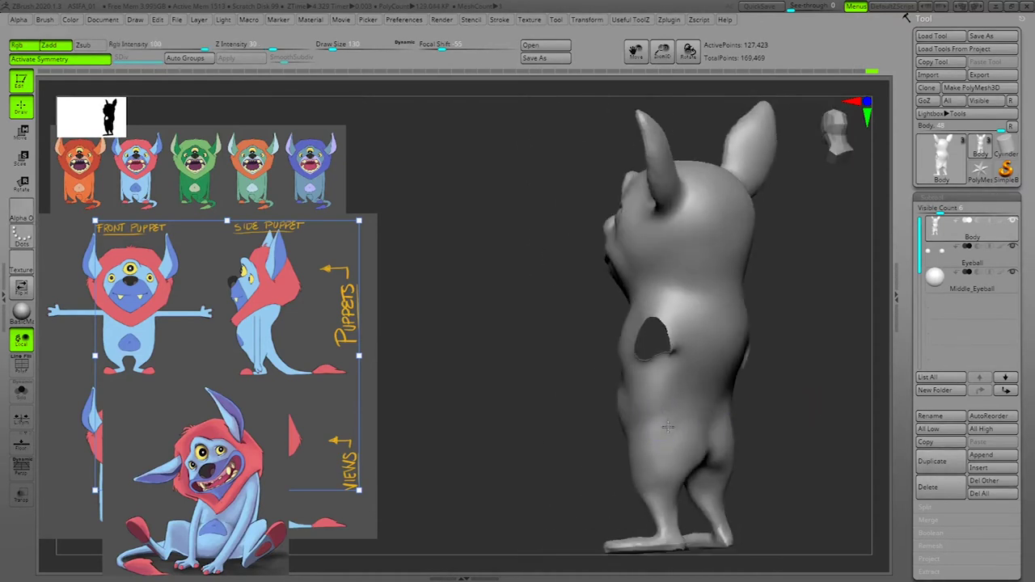
pyautogui.moveTo(873, 407); pyautogui.dragTo(813, 412)
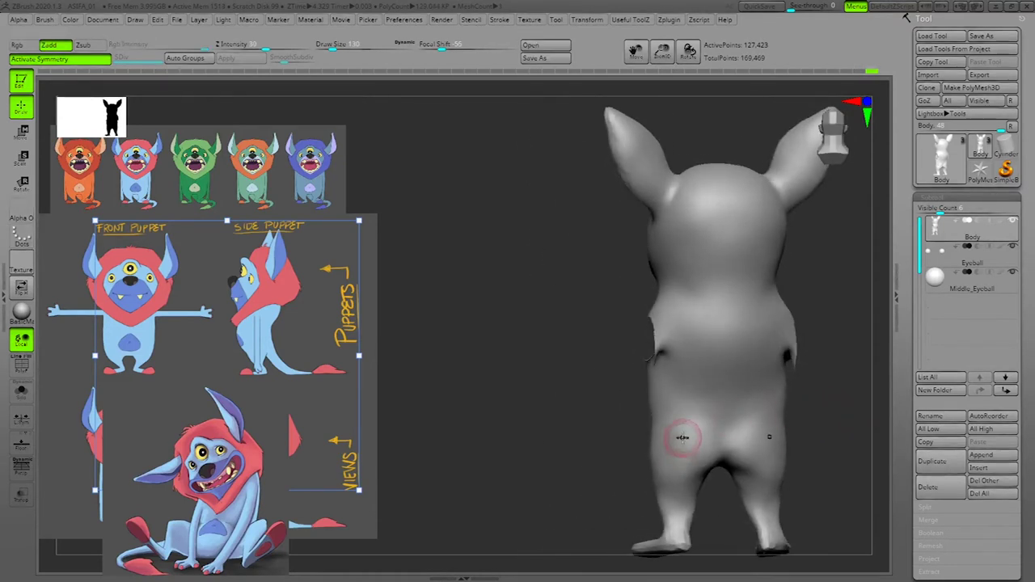
# Step: Reshape the back of the upper thighs below the buttocks at draw size 192, and smooth the surface
pyautogui.press('space')
pyautogui.moveTo(680, 392); pyautogui.dragTo(686, 392)
pyautogui.moveTo(809, 413); pyautogui.dragTo(865, 409)
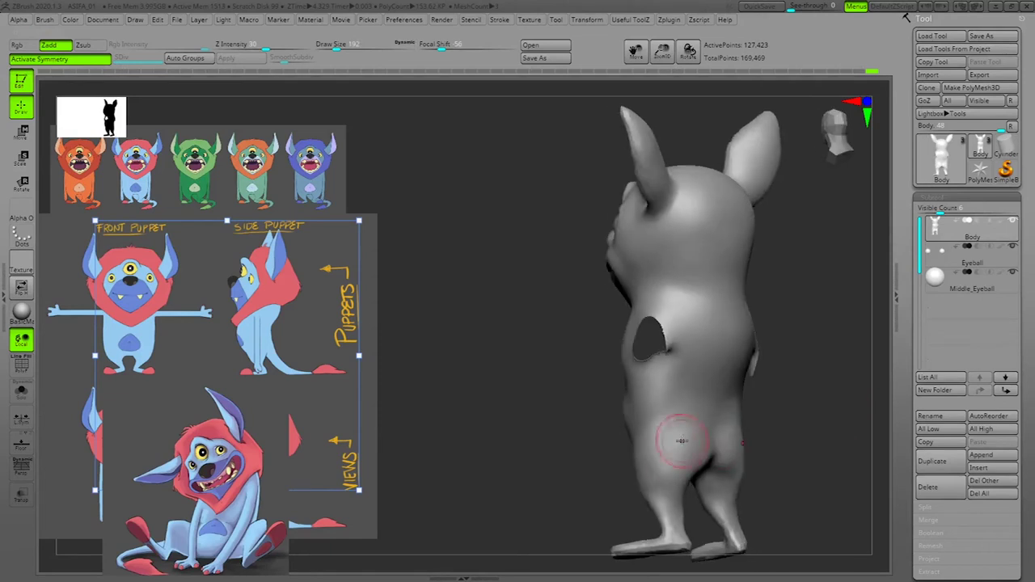
pyautogui.moveTo(676, 437); pyautogui.dragTo(675, 473)
pyautogui.keyDown('ctrl'); pyautogui.moveTo(793, 423); pyautogui.dragTo(796, 431); pyautogui.keyUp('ctrl')
pyautogui.keyDown('shift'); pyautogui.moveTo(674, 450); pyautogui.dragTo(670, 452); pyautogui.keyUp('shift')
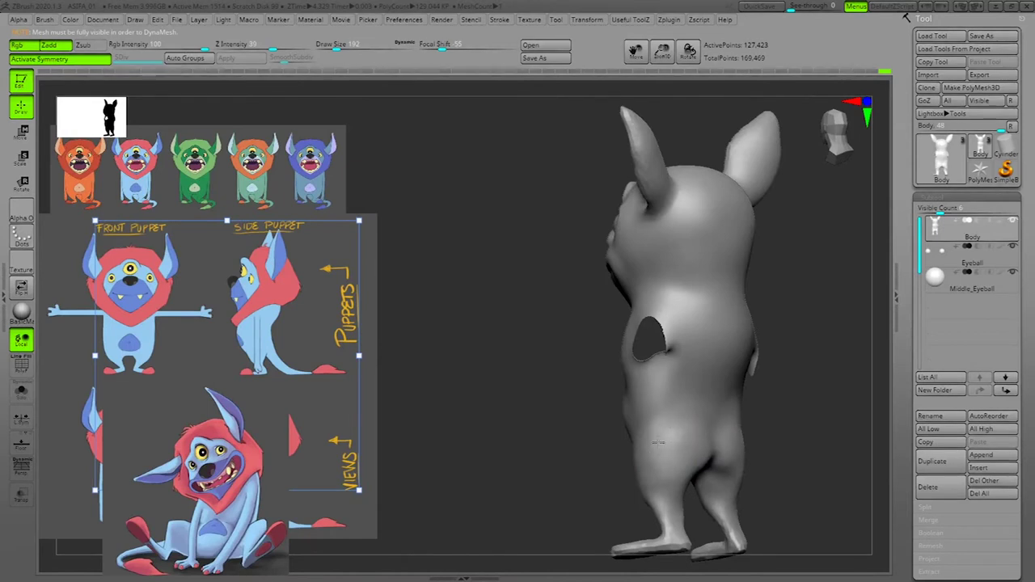
# Step: Adjust the front silhouette of the thighs and lower legs using the Move brush at draw size 203
pyautogui.moveTo(768, 453)
pyautogui.mouseDown()
pyautogui.moveTo(846, 404)
pyautogui.moveTo(790, 444)
pyautogui.moveTo(801, 473)
pyautogui.moveTo(762, 389)
pyautogui.mouseUp()
pyautogui.moveTo(630, 19)
pyautogui.click(629, 108)
pyautogui.press('space')
pyautogui.moveTo(638, 395); pyautogui.dragTo(646, 395)
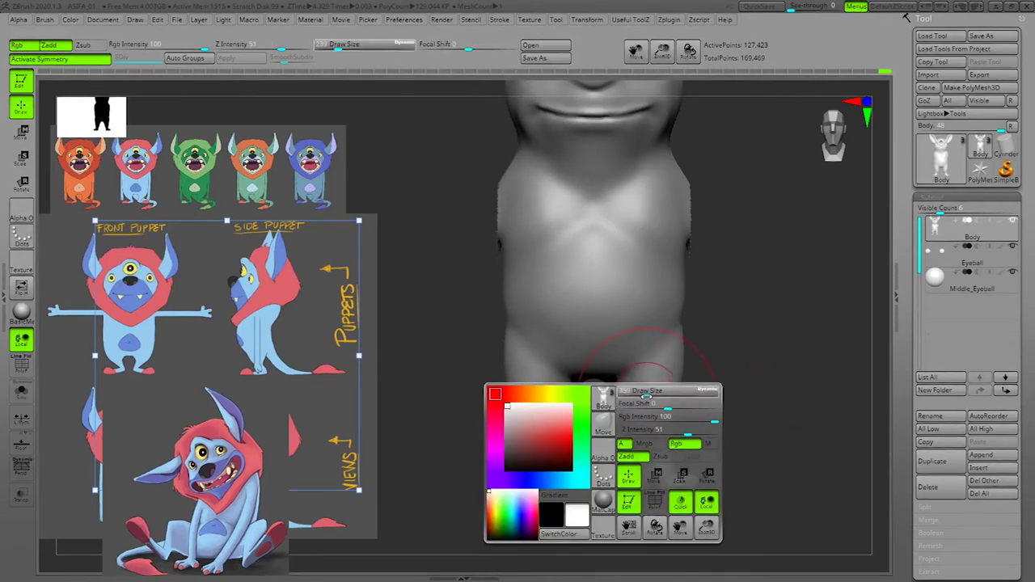
pyautogui.press('space')
pyautogui.moveTo(627, 394); pyautogui.dragTo(618, 395)
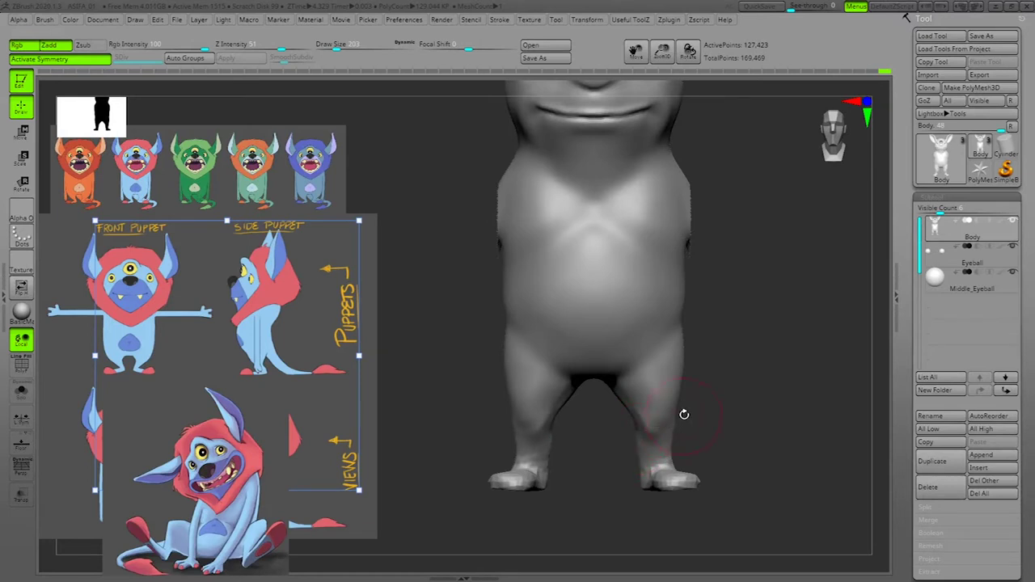
# Step: Raise the draw size to 306 and pull the calves and ankles into a slimmer shape with the Move brush
pyautogui.press('space')
pyautogui.moveTo(690, 391); pyautogui.dragTo(698, 392)
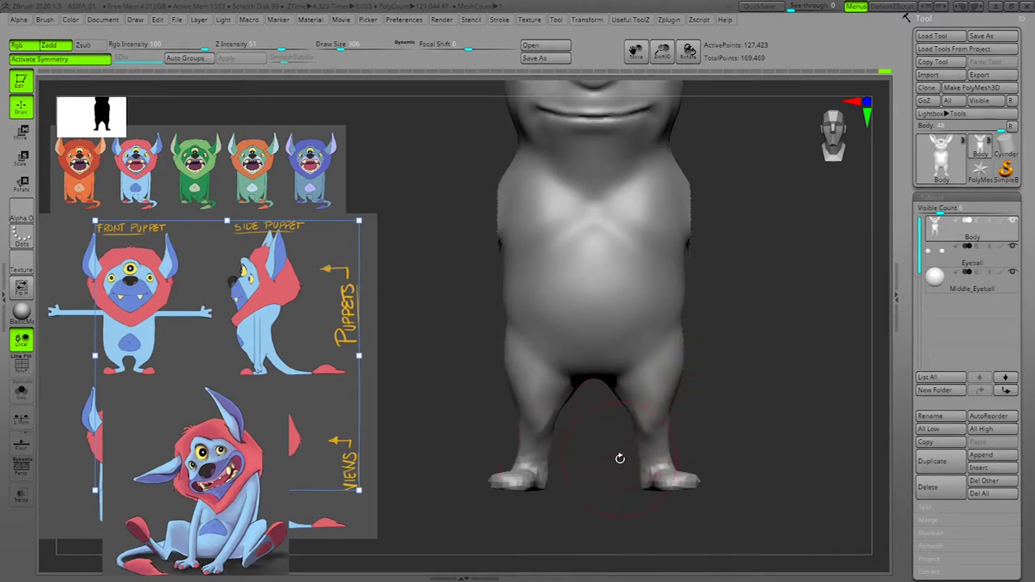
pyautogui.moveTo(639, 464)
pyautogui.mouseDown(button='right')
pyautogui.moveTo(700, 461)
pyautogui.moveTo(641, 473)
pyautogui.mouseUp(button='right')
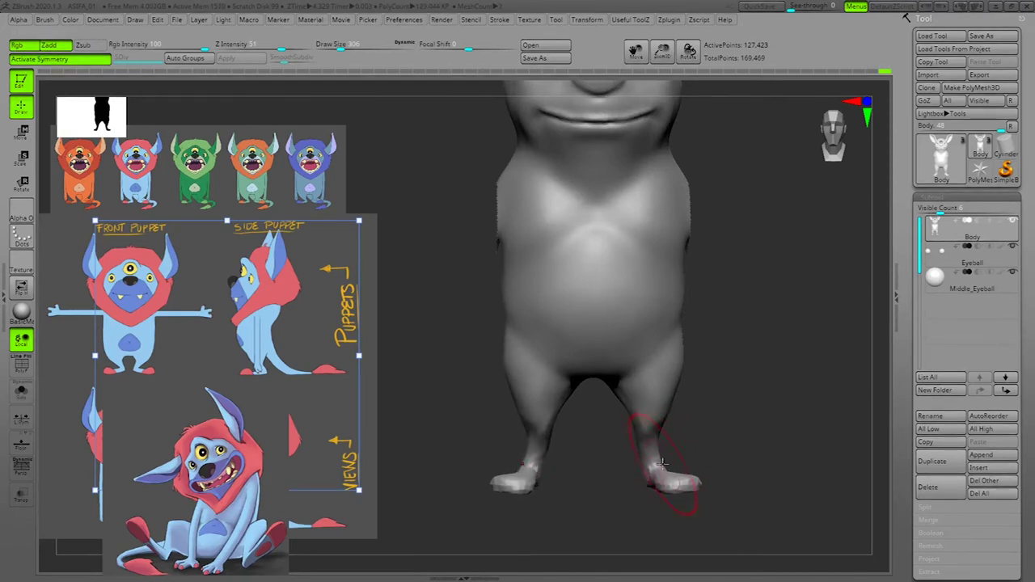
pyautogui.moveTo(653, 461); pyautogui.dragTo(645, 467, button='right')
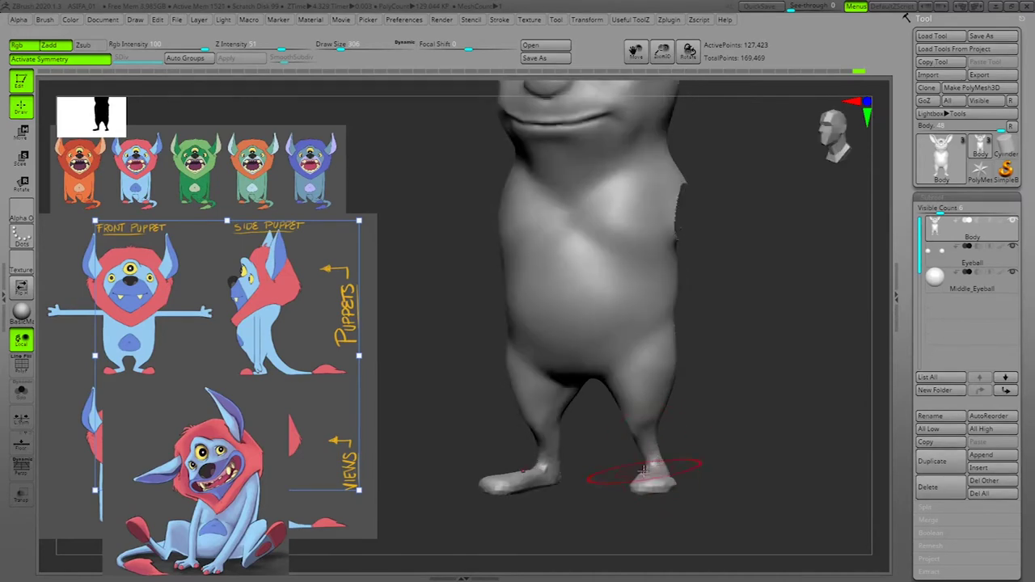
pyautogui.keyDown('shift'); pyautogui.moveTo(721, 460); pyautogui.dragTo(704, 464, button='right'); pyautogui.keyUp('shift')
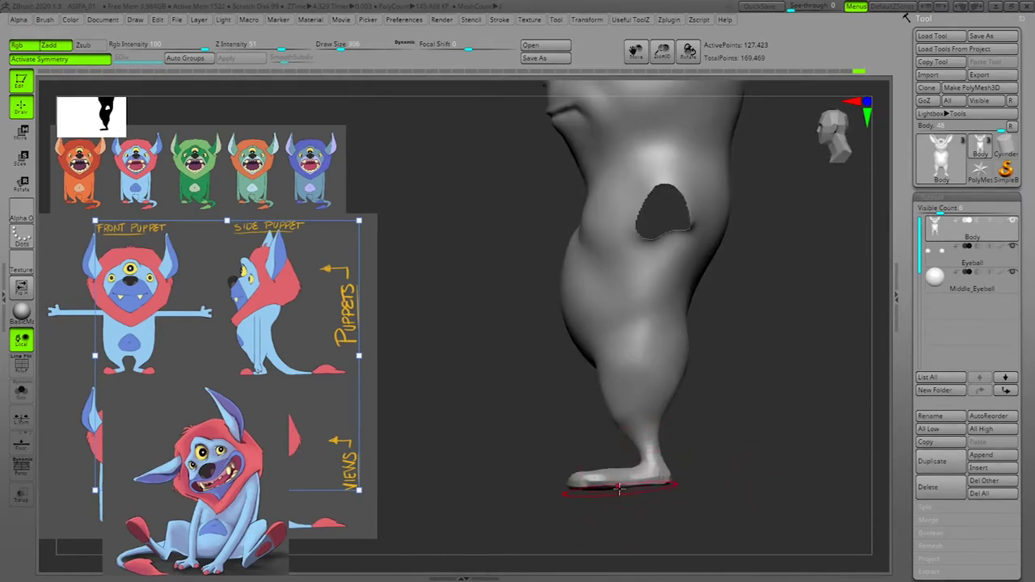
# Step: Flatten the soles of the feet, smooth the heels and ankles, and refine the feet from the front
pyautogui.moveTo(581, 486); pyautogui.dragTo(586, 490)
pyautogui.keyDown('ctrl'); pyautogui.moveTo(755, 450); pyautogui.dragTo(764, 463); pyautogui.keyUp('ctrl')
pyautogui.moveTo(654, 465)
pyautogui.keyDown('shift'); pyautogui.mouseDown()
pyautogui.moveTo(640, 457)
pyautogui.moveTo(659, 458)
pyautogui.mouseUp(); pyautogui.keyUp('shift')
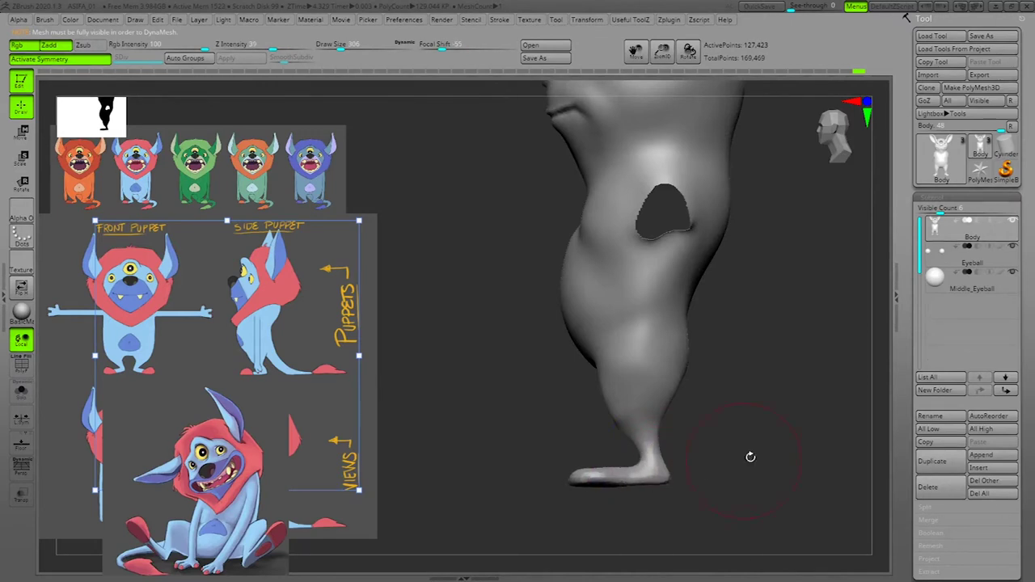
pyautogui.keyDown('shift'); pyautogui.moveTo(750, 456); pyautogui.dragTo(798, 477); pyautogui.keyUp('shift')
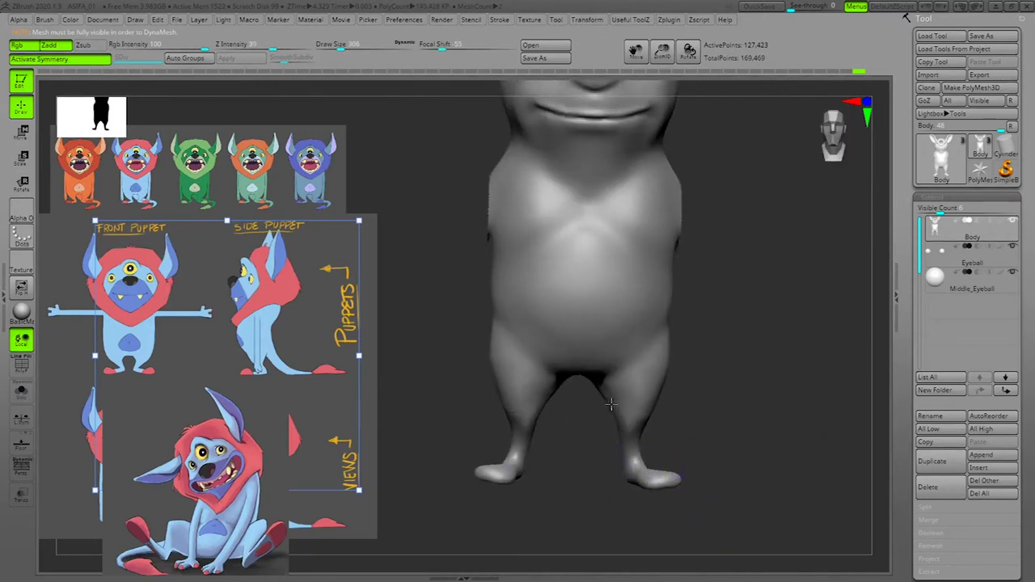
pyautogui.moveTo(768, 452)
pyautogui.mouseDown()
pyautogui.moveTo(795, 449)
pyautogui.moveTo(755, 444)
pyautogui.mouseUp()
pyautogui.moveTo(652, 465); pyautogui.dragTo(650, 471)
pyautogui.keyDown('shift'); pyautogui.moveTo(764, 449); pyautogui.dragTo(740, 368); pyautogui.keyUp('shift')
# Step: Mask a small round spot above the buttocks with the MaskPen brush at draw size 81, and invert the mask
pyautogui.moveTo(740, 368); pyautogui.dragTo(782, 351)
pyautogui.moveTo(821, 406)
pyautogui.mouseDown()
pyautogui.moveTo(772, 415)
pyautogui.moveTo(720, 395)
pyautogui.mouseUp()
pyautogui.press('space')
pyautogui.moveTo(848, 396)
pyautogui.mouseDown()
pyautogui.moveTo(828, 387)
pyautogui.moveTo(844, 389)
pyautogui.mouseUp()
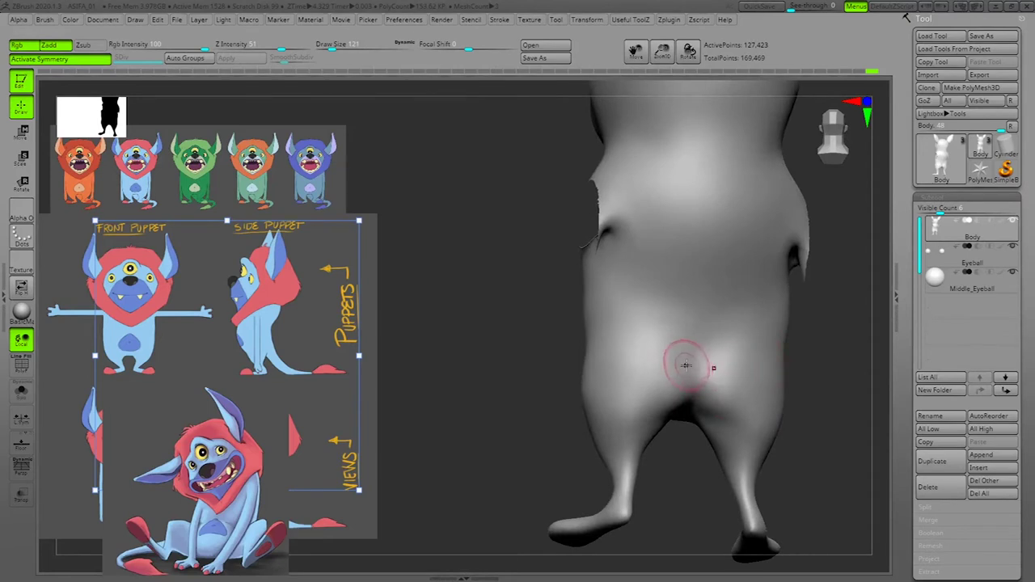
pyautogui.press('space')
pyautogui.keyDown('shift'); pyautogui.moveTo(699, 364); pyautogui.dragTo(698, 354); pyautogui.keyUp('shift')
pyautogui.press('space')
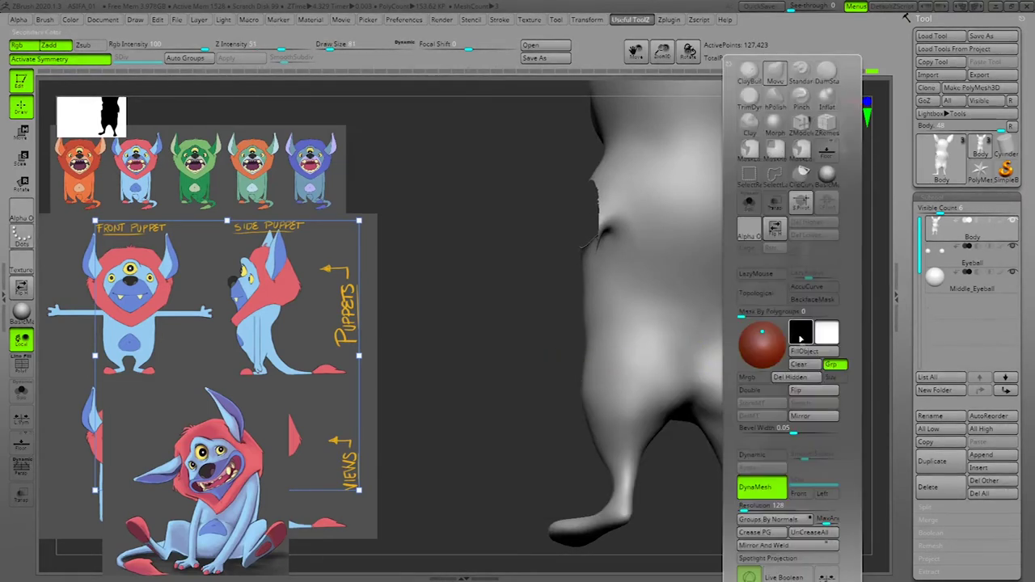
pyautogui.moveTo(803, 166)
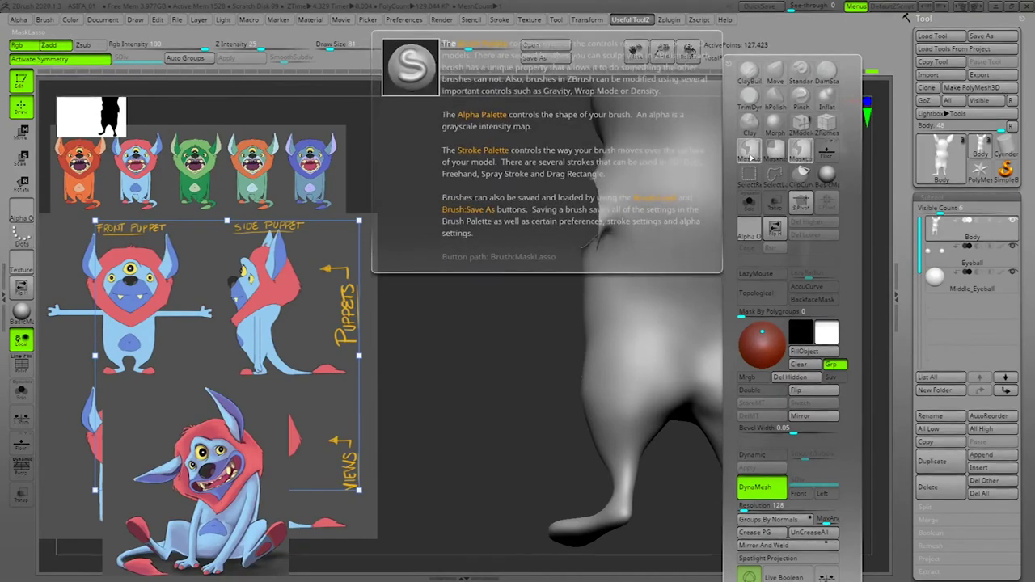
pyautogui.keyDown('ctrl'); pyautogui.click(748, 160); pyautogui.keyUp('ctrl')
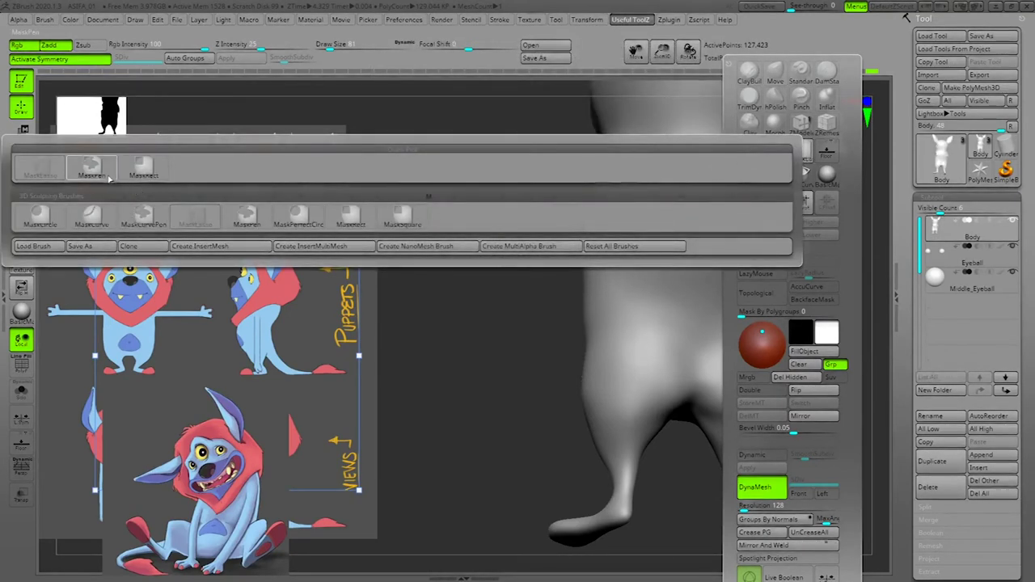
pyautogui.click(93, 170)
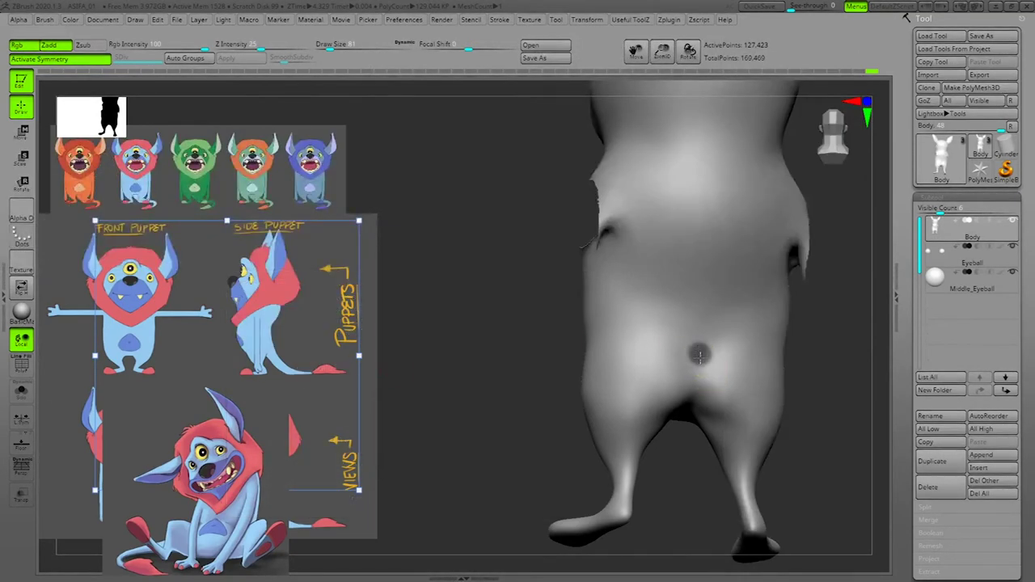
pyautogui.moveTo(838, 381)
pyautogui.mouseDown()
pyautogui.moveTo(850, 387)
pyautogui.moveTo(821, 393)
pyautogui.moveTo(864, 388)
pyautogui.mouseUp()
pyautogui.keyDown('ctrl'); pyautogui.click(839, 411); pyautogui.keyUp('ctrl')
# Step: Place the Move gizmo at the unmasked tail spot on the lower back, and reset its orientation in side view
pyautogui.moveTo(846, 435); pyautogui.dragTo(787, 435)
pyautogui.press('w')
pyautogui.moveTo(750, 330); pyautogui.dragTo(736, 395)
pyautogui.keyDown('alt'); pyautogui.moveTo(715, 327); pyautogui.dragTo(769, 438); pyautogui.keyUp('alt')
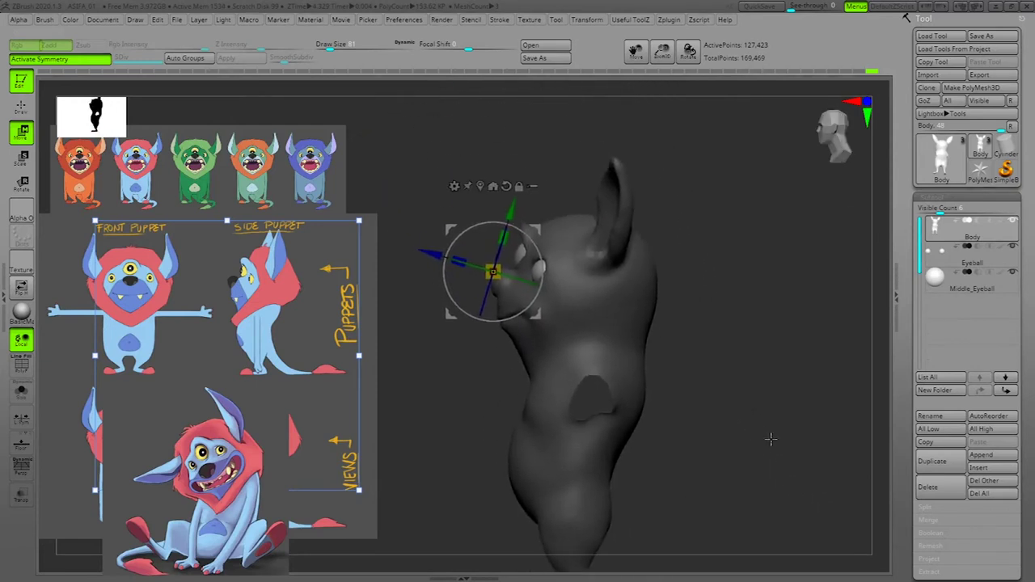
pyautogui.click(518, 184)
pyautogui.click(505, 185)
pyautogui.keyDown('alt'); pyautogui.moveTo(534, 230); pyautogui.dragTo(645, 449); pyautogui.keyUp('alt')
pyautogui.keyDown('alt'); pyautogui.moveTo(742, 498); pyautogui.dragTo(752, 390); pyautogui.keyUp('alt')
pyautogui.moveTo(753, 391); pyautogui.dragTo(773, 430)
pyautogui.keyDown('shift'); pyautogui.moveTo(730, 357); pyautogui.dragTo(745, 364); pyautogui.keyUp('shift')
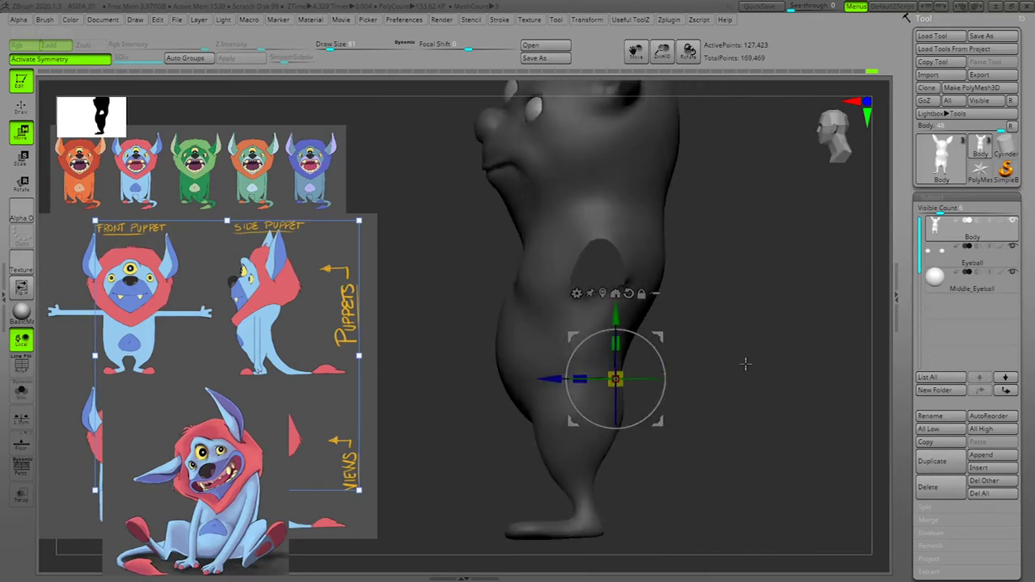
# Step: Pull the unmasked spot diagonally backward and down into a long straight tail, and clear the mask
pyautogui.moveTo(659, 337)
pyautogui.mouseDown()
pyautogui.moveTo(807, 415)
pyautogui.moveTo(838, 458)
pyautogui.moveTo(834, 483)
pyautogui.moveTo(824, 465)
pyautogui.moveTo(838, 465)
pyautogui.moveTo(841, 485)
pyautogui.mouseUp()
pyautogui.press('q')
pyautogui.moveTo(789, 361)
pyautogui.keyDown('ctrl'); pyautogui.mouseDown()
pyautogui.moveTo(779, 375)
pyautogui.moveTo(817, 395)
pyautogui.moveTo(802, 394)
pyautogui.moveTo(817, 385)
pyautogui.mouseUp(); pyautogui.keyUp('ctrl')
# Step: Smooth the root of the tail into the lower back and buttocks from several angles
pyautogui.keyDown('shift'); pyautogui.moveTo(704, 404); pyautogui.dragTo(702, 399); pyautogui.keyUp('shift')
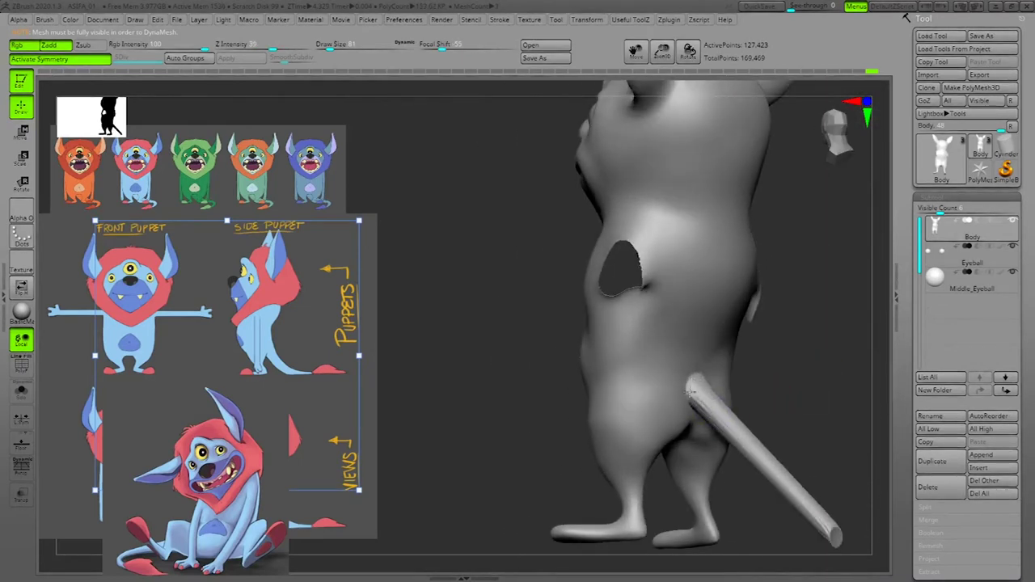
pyautogui.press('space')
pyautogui.keyDown('shift'); pyautogui.moveTo(834, 402); pyautogui.dragTo(811, 423); pyautogui.keyUp('shift')
pyautogui.keyDown('shift'); pyautogui.moveTo(734, 398); pyautogui.dragTo(733, 377); pyautogui.keyUp('shift')
pyautogui.moveTo(838, 404); pyautogui.dragTo(867, 396)
pyautogui.keyDown('shift'); pyautogui.moveTo(734, 414); pyautogui.dragTo(743, 435); pyautogui.keyUp('shift')
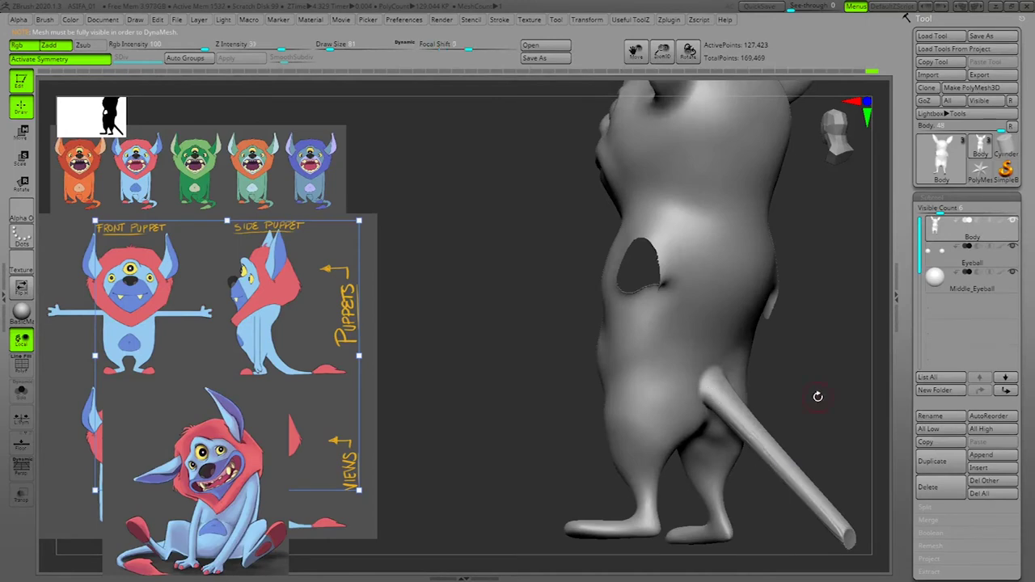
# Step: Show the hidden arms and remesh the whole body with DynaMesh
pyautogui.keyDown('alt'); pyautogui.moveTo(817, 411); pyautogui.dragTo(847, 412); pyautogui.keyUp('alt')
pyautogui.hotkey('shift', 'f')
pyautogui.hotkey('shift', 'f')
pyautogui.press('space')
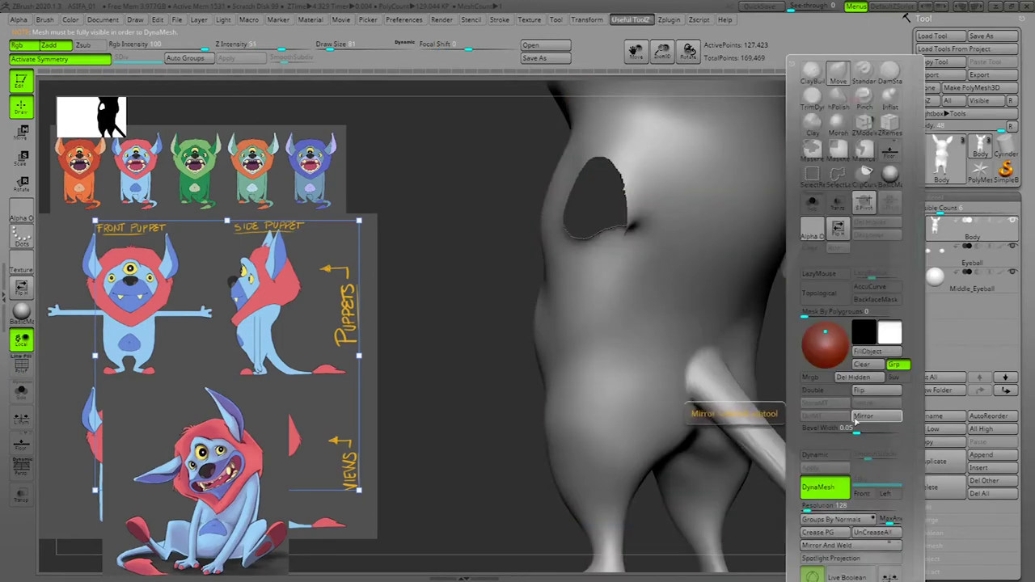
pyautogui.keyDown('ctrl'); pyautogui.keyDown('shift'); pyautogui.click(833, 377); pyautogui.keyUp('shift'); pyautogui.keyUp('ctrl')
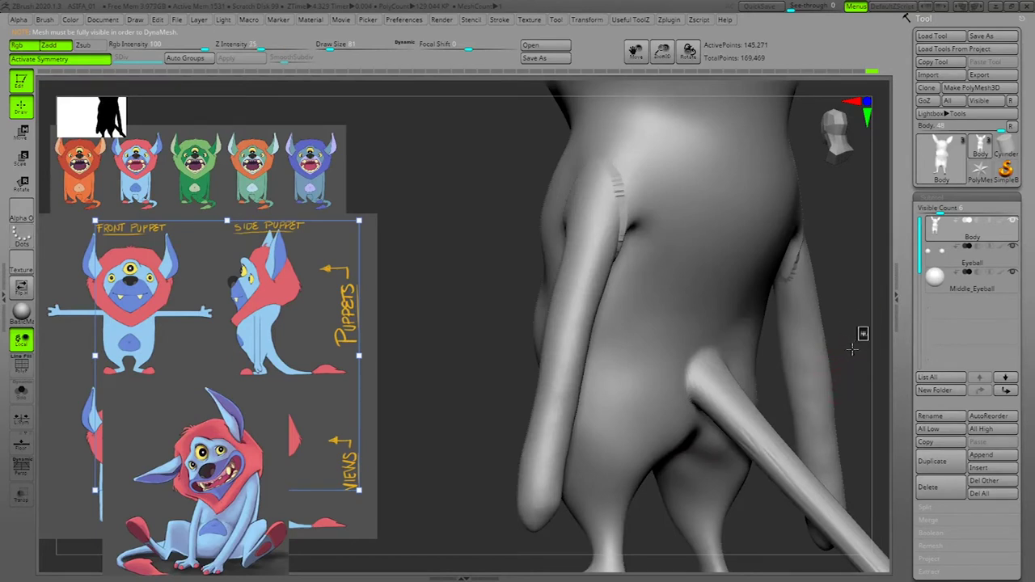
pyautogui.moveTo(846, 337); pyautogui.dragTo(742, 392)
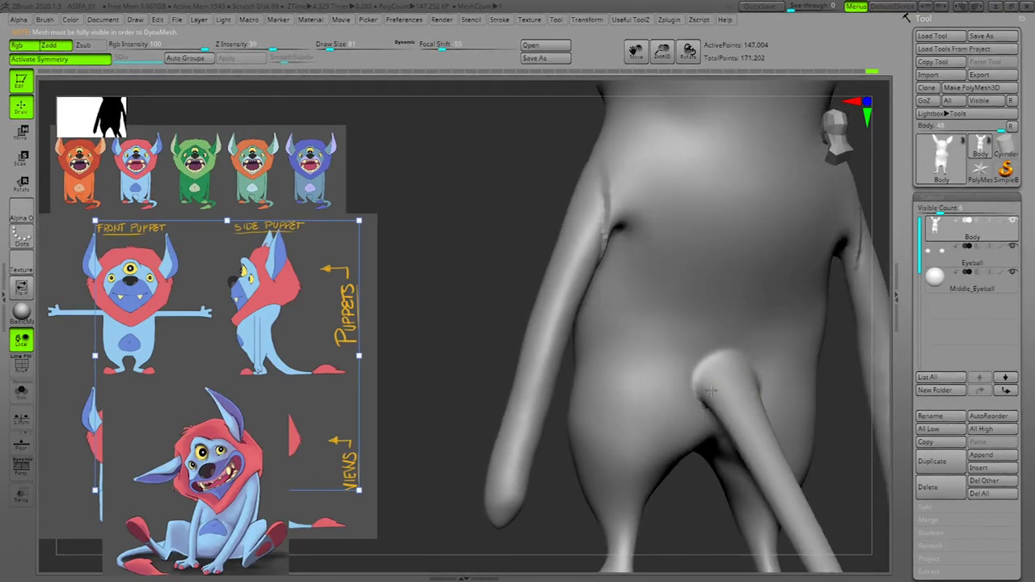
# Step: Smooth the underside of the tail root where it meets the crotch
pyautogui.moveTo(825, 427); pyautogui.dragTo(741, 386)
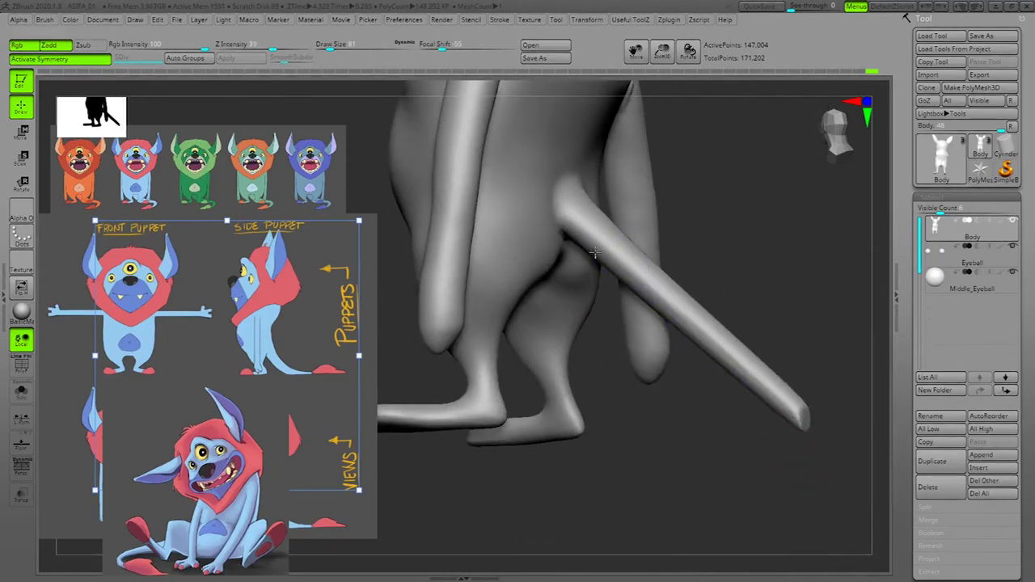
pyautogui.moveTo(849, 338); pyautogui.dragTo(728, 295)
pyautogui.keyDown('shift'); pyautogui.moveTo(575, 258); pyautogui.dragTo(606, 270); pyautogui.keyUp('shift')
pyautogui.moveTo(870, 265)
pyautogui.mouseDown()
pyautogui.moveTo(874, 297)
pyautogui.moveTo(785, 454)
pyautogui.moveTo(825, 494)
pyautogui.moveTo(826, 465)
pyautogui.mouseUp()
pyautogui.moveTo(825, 405); pyautogui.dragTo(803, 319)
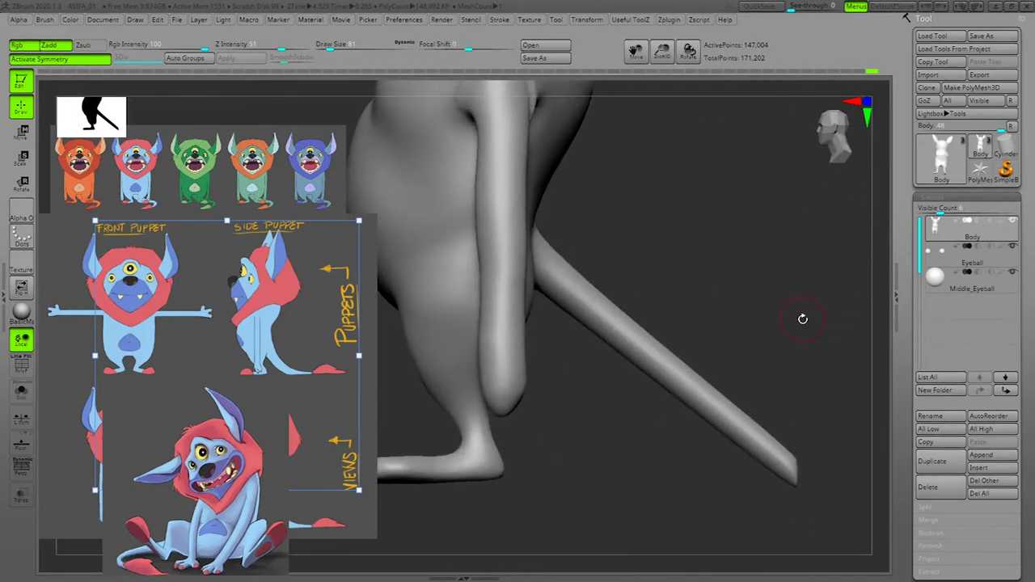
# Step: Switch to the Inflate brush for sculpting the tail
pyautogui.press('space')
pyautogui.press('space')
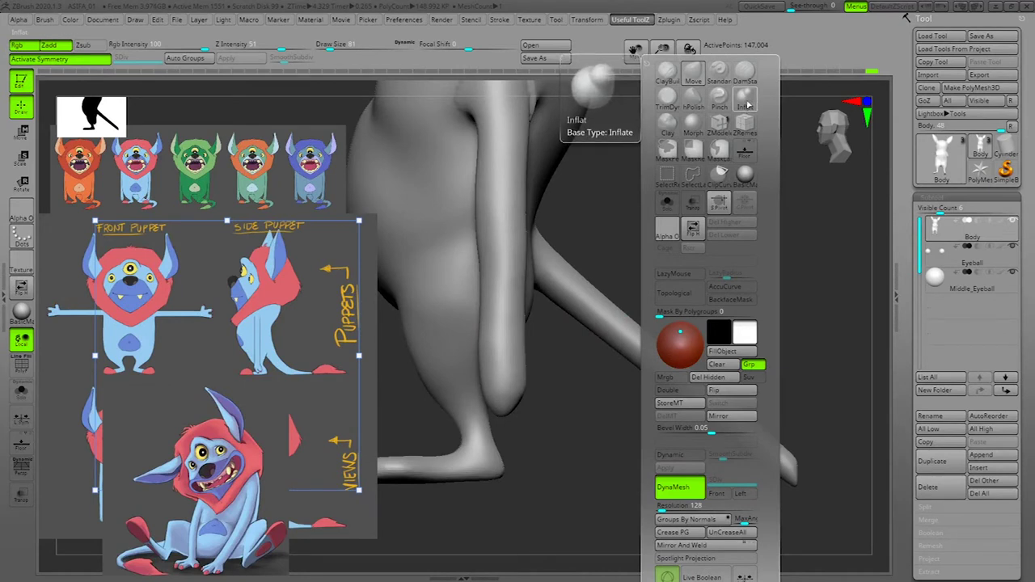
pyautogui.click(749, 106)
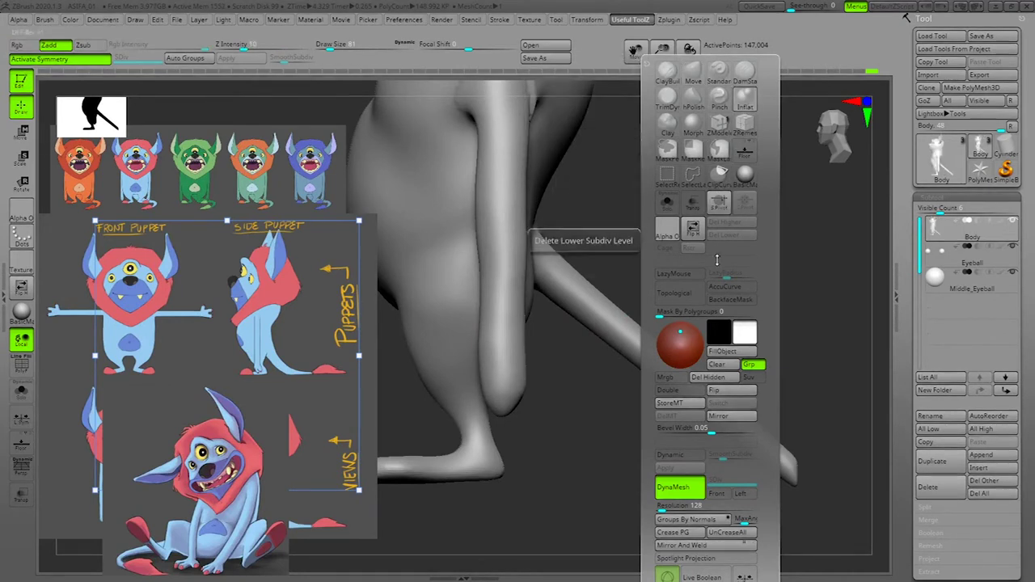
# Step: Turn on LazyMouse for the Inflat brush and thin the tail toward its tip at draw size 203
pyautogui.click(679, 274)
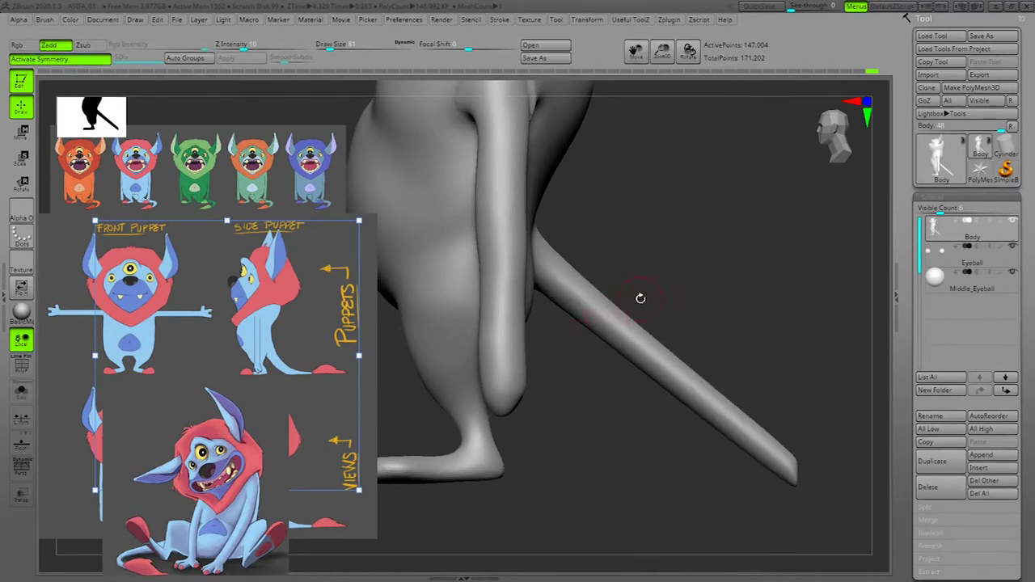
pyautogui.press('space')
pyautogui.click(649, 298)
pyautogui.moveTo(589, 324)
pyautogui.mouseDown()
pyautogui.moveTo(739, 416)
pyautogui.moveTo(693, 401)
pyautogui.mouseUp()
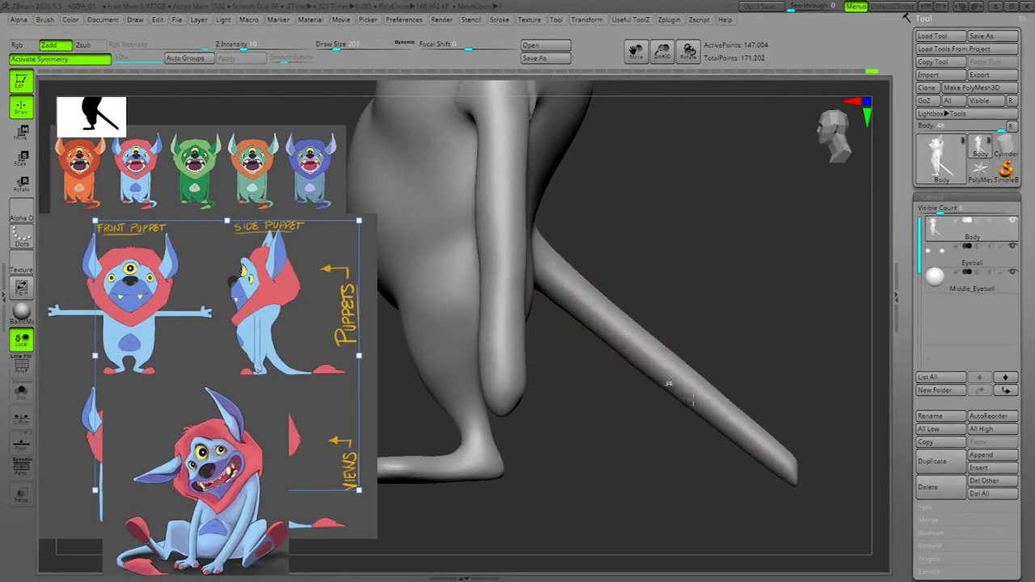
pyautogui.moveTo(591, 311); pyautogui.dragTo(829, 501)
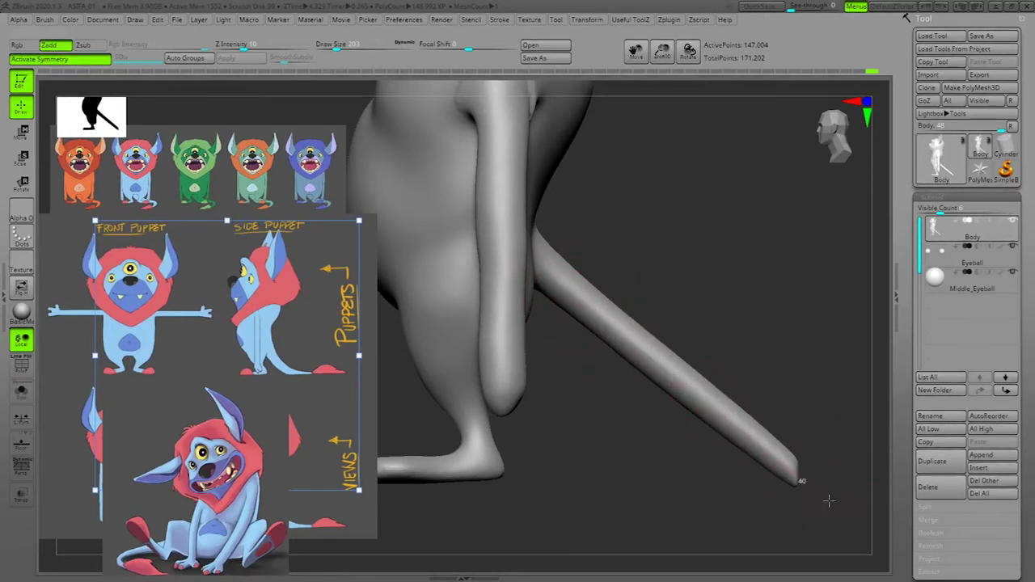
pyautogui.moveTo(572, 285); pyautogui.dragTo(860, 524)
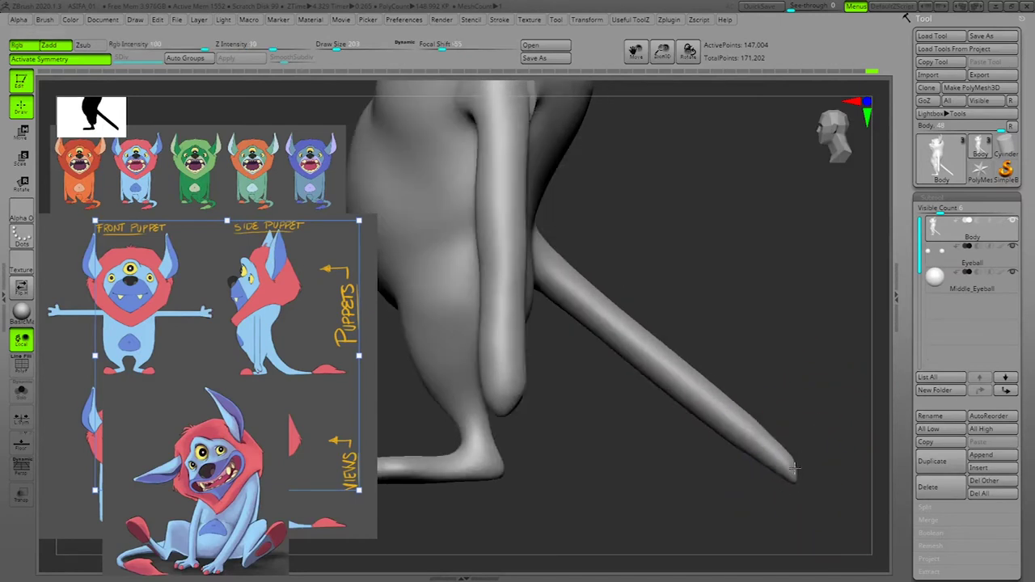
# Step: Refine and smooth the end of the tail into a pointed tip
pyautogui.moveTo(765, 416); pyautogui.dragTo(825, 437)
pyautogui.moveTo(774, 345)
pyautogui.keyDown('shift'); pyautogui.mouseDown()
pyautogui.moveTo(793, 331)
pyautogui.moveTo(728, 283)
pyautogui.mouseUp(); pyautogui.keyUp('shift')
pyautogui.moveTo(590, 232); pyautogui.dragTo(696, 375)
pyautogui.moveTo(812, 316); pyautogui.dragTo(832, 305)
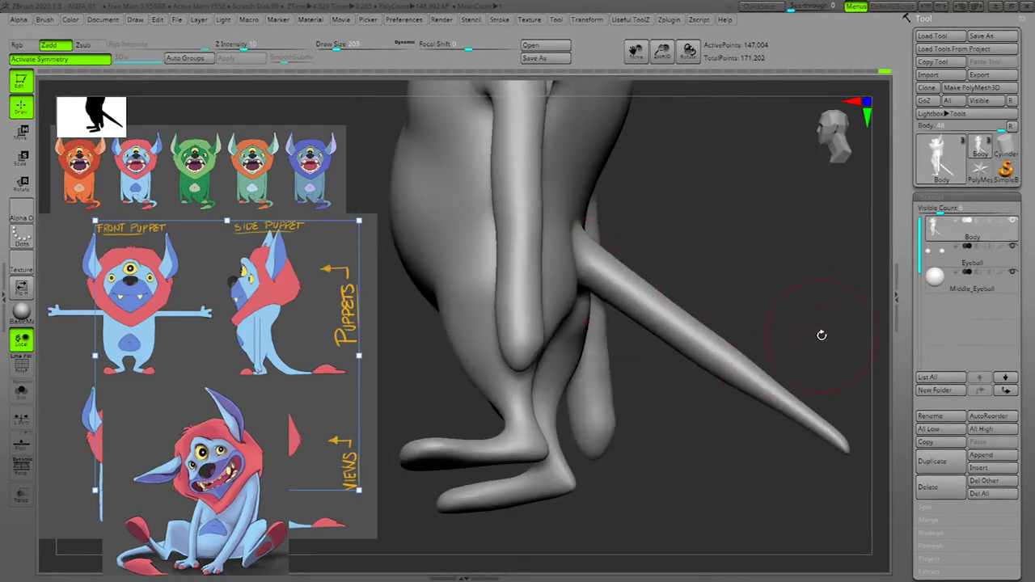
pyautogui.keyDown('shift'); pyautogui.moveTo(813, 342); pyautogui.dragTo(822, 333); pyautogui.keyUp('shift')
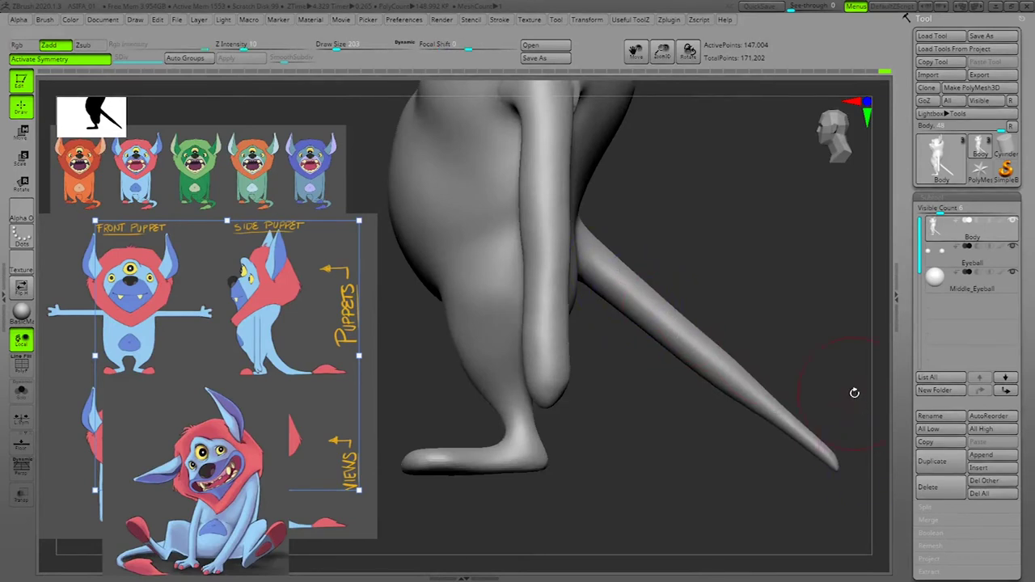
# Step: Switch to an enlarged Move brush, try bending the tail downward, and undo the last stroke
pyautogui.press('1')
pyautogui.click(798, 77)
pyautogui.press('space')
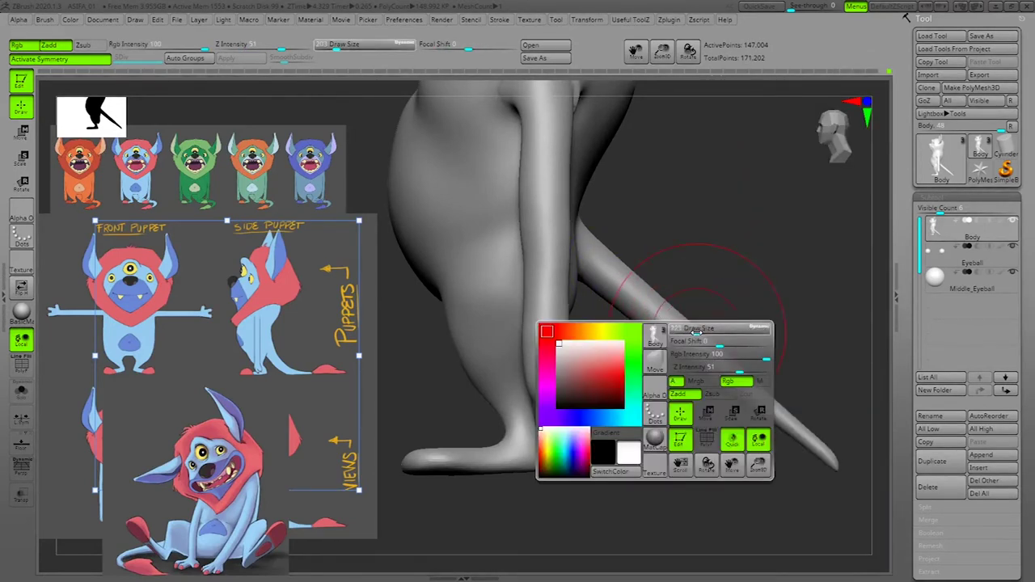
pyautogui.moveTo(696, 333); pyautogui.dragTo(698, 333)
pyautogui.moveTo(817, 380)
pyautogui.keyDown('alt'); pyautogui.mouseDown()
pyautogui.moveTo(797, 349)
pyautogui.moveTo(740, 364)
pyautogui.moveTo(783, 390)
pyautogui.mouseUp(); pyautogui.keyUp('alt')
pyautogui.press('space')
pyautogui.moveTo(717, 443); pyautogui.dragTo(729, 451)
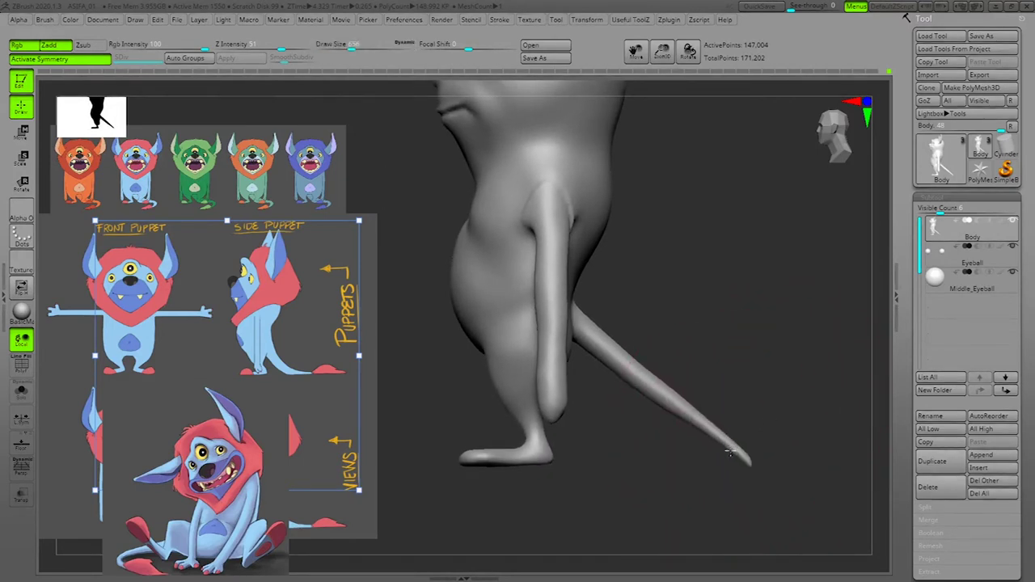
pyautogui.moveTo(634, 363); pyautogui.dragTo(636, 377)
pyautogui.hotkey('ctrl', 'z')
# Step: Mask the whole body, leaving only the tail unmasked
pyautogui.moveTo(796, 356)
pyautogui.mouseDown()
pyautogui.moveTo(827, 365)
pyautogui.moveTo(819, 370)
pyautogui.mouseUp()
pyautogui.press('space')
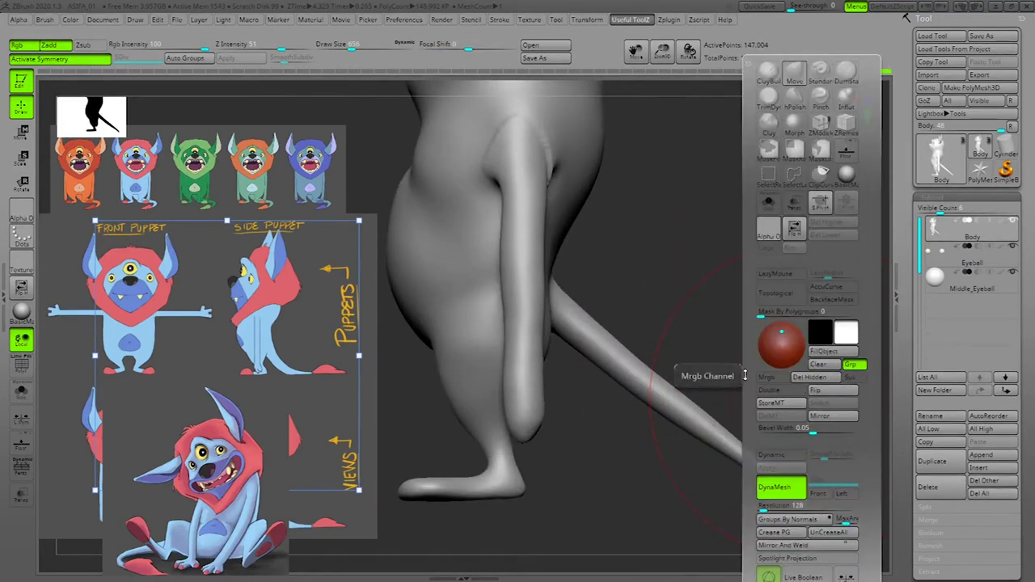
pyautogui.click(823, 154)
pyautogui.moveTo(836, 429)
pyautogui.keyDown('ctrl'); pyautogui.mouseDown()
pyautogui.moveTo(642, 254)
pyautogui.moveTo(554, 266)
pyautogui.moveTo(555, 330)
pyautogui.moveTo(617, 497)
pyautogui.moveTo(825, 478)
pyautogui.moveTo(832, 457)
pyautogui.mouseUp(); pyautogui.keyUp('ctrl')
pyautogui.moveTo(841, 409)
pyautogui.mouseDown()
pyautogui.moveTo(827, 419)
pyautogui.moveTo(833, 408)
pyautogui.mouseUp()
pyautogui.keyDown('ctrl'); pyautogui.click(778, 287); pyautogui.keyUp('ctrl')
pyautogui.keyDown('alt'); pyautogui.moveTo(778, 333); pyautogui.dragTo(754, 295); pyautogui.keyUp('alt')
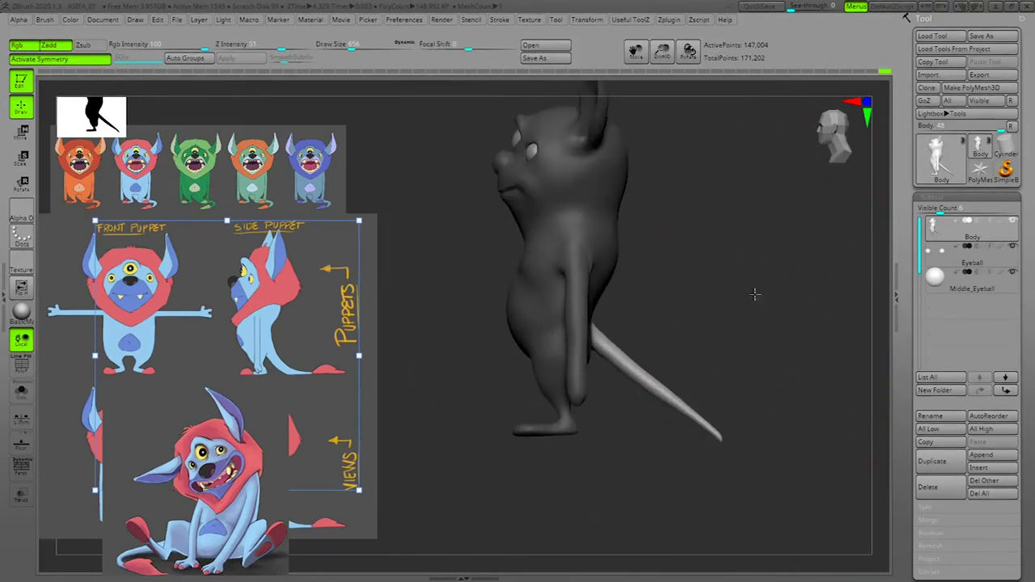
# Step: Try to bend the unmasked tail with a much larger Move brush and undo the strokes
pyautogui.press('space')
pyautogui.moveTo(697, 360); pyautogui.dragTo(708, 362)
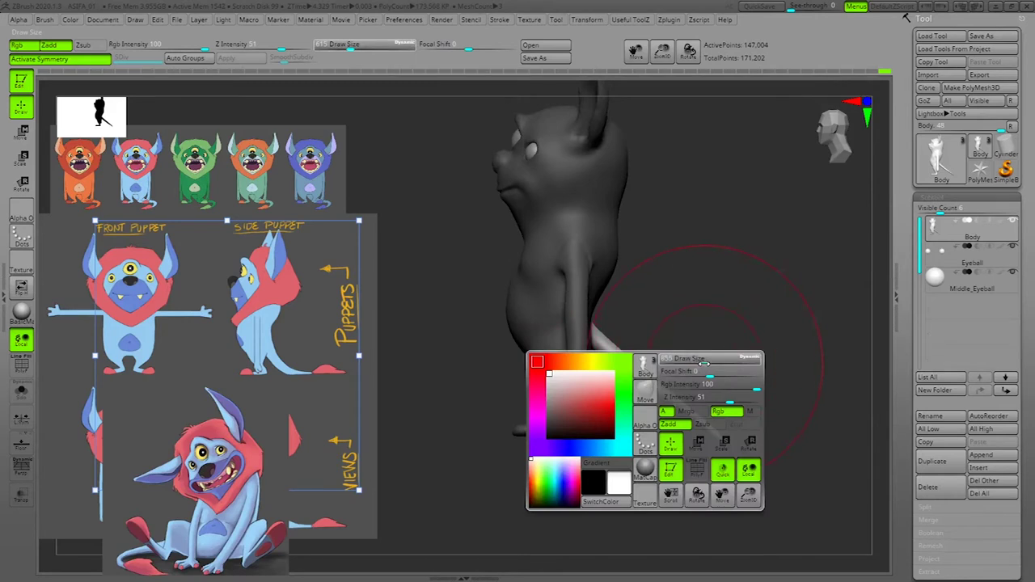
pyautogui.moveTo(641, 375); pyautogui.dragTo(641, 393)
pyautogui.moveTo(767, 360); pyautogui.dragTo(768, 360)
pyautogui.hotkey('ctrl', 'z')
pyautogui.hotkey('ctrl', 'z')
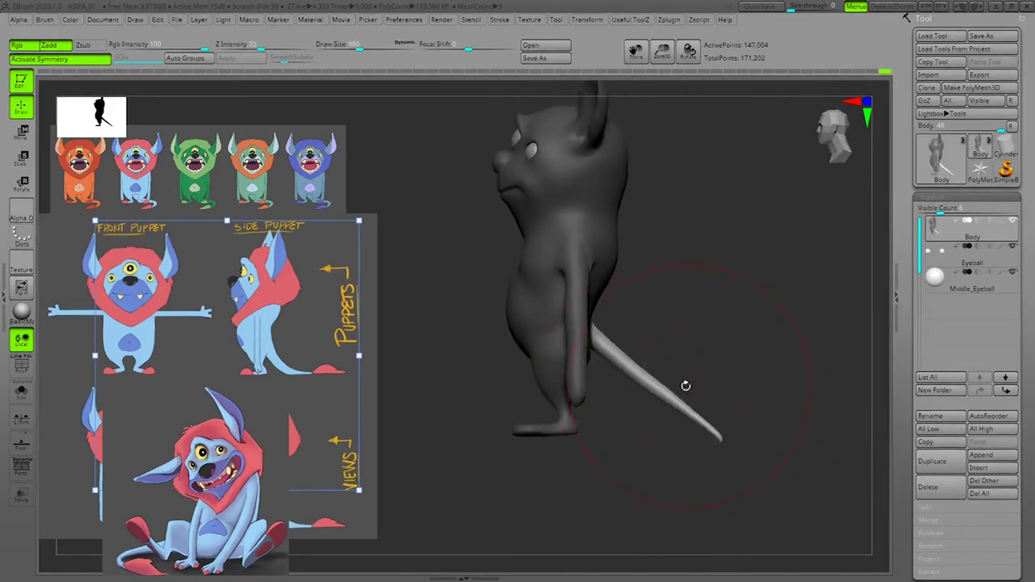
# Step: Resize the Move brush, pull the tail into a downward curve with its end nearly level behind the feet, and clear the mask
pyautogui.press('space')
pyautogui.moveTo(664, 396)
pyautogui.mouseDown()
pyautogui.moveTo(633, 380)
pyautogui.moveTo(621, 394)
pyautogui.moveTo(606, 371)
pyautogui.moveTo(705, 442)
pyautogui.mouseUp()
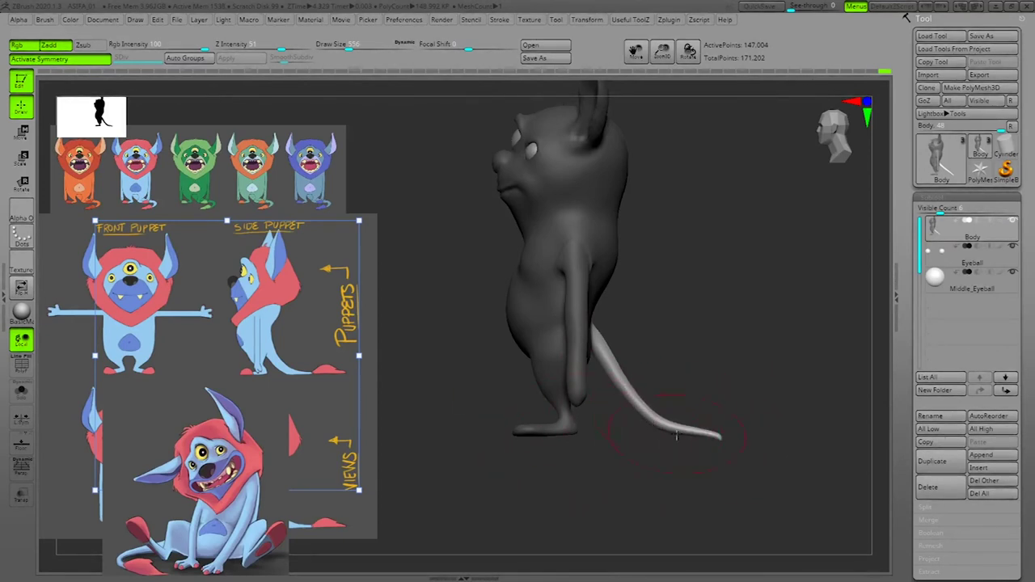
pyautogui.moveTo(659, 423); pyautogui.dragTo(663, 428)
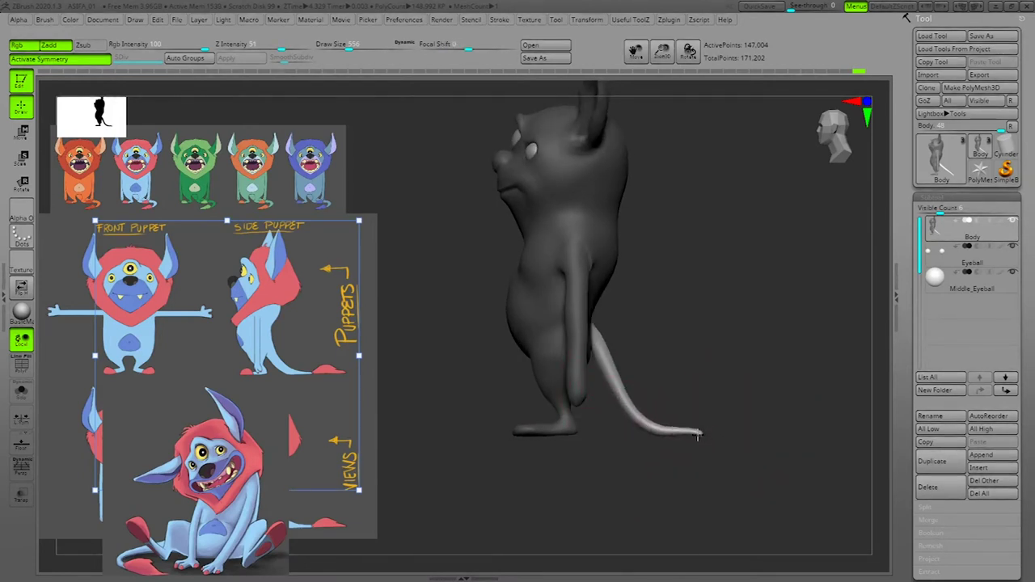
pyautogui.keyDown('alt'); pyautogui.moveTo(731, 366); pyautogui.dragTo(779, 342); pyautogui.keyUp('alt')
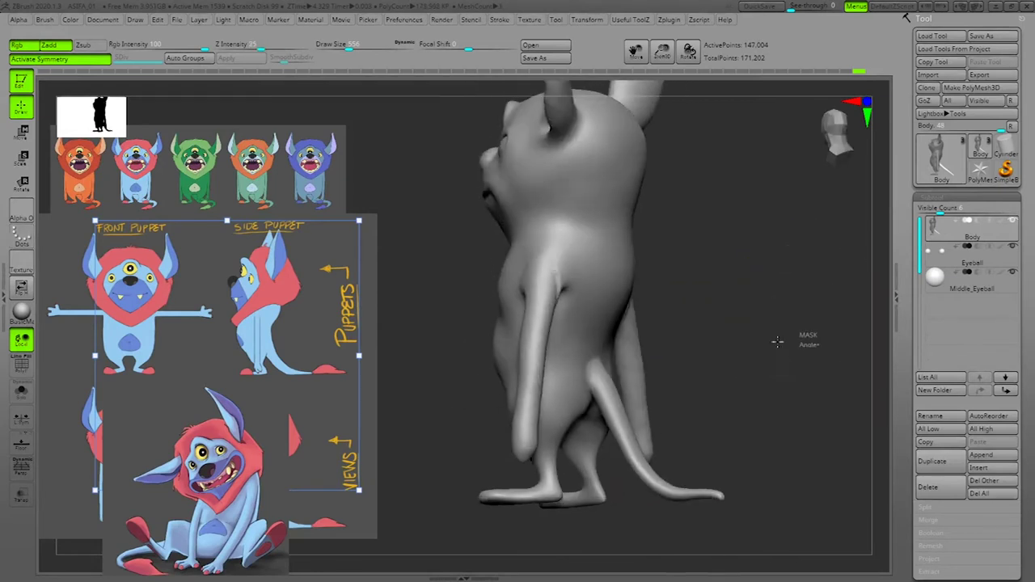
# Step: Thicken the tail from its root downward using the Inflat brush at a reduced draw size
pyautogui.press('space')
pyautogui.click(820, 103)
pyautogui.press('space')
pyautogui.moveTo(682, 354); pyautogui.dragTo(659, 354)
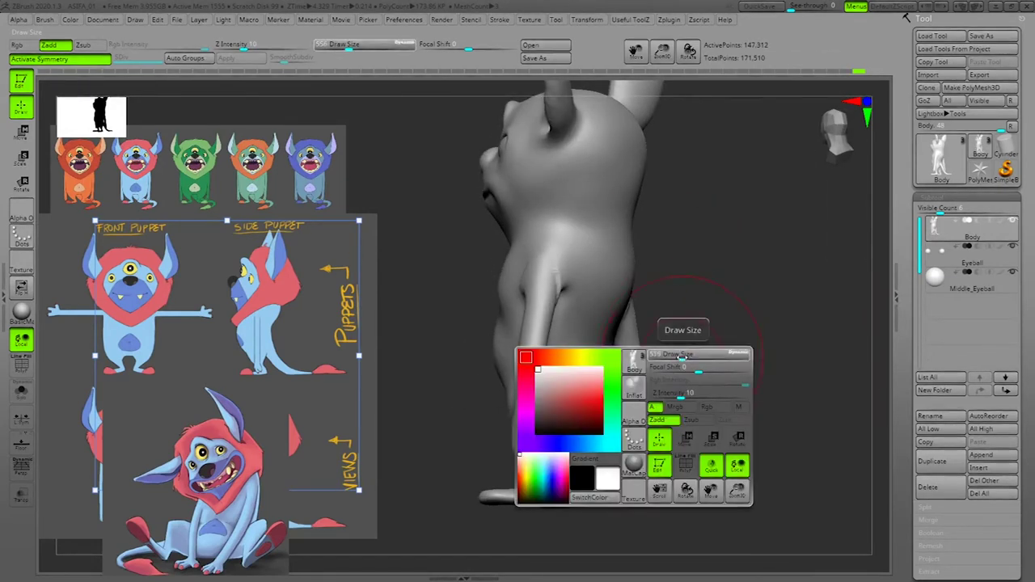
pyautogui.moveTo(772, 344); pyautogui.dragTo(759, 355)
pyautogui.moveTo(579, 386)
pyautogui.mouseDown()
pyautogui.moveTo(599, 479)
pyautogui.moveTo(594, 471)
pyautogui.mouseUp()
pyautogui.moveTo(731, 380)
pyautogui.mouseDown()
pyautogui.moveTo(783, 350)
pyautogui.moveTo(771, 345)
pyautogui.mouseUp()
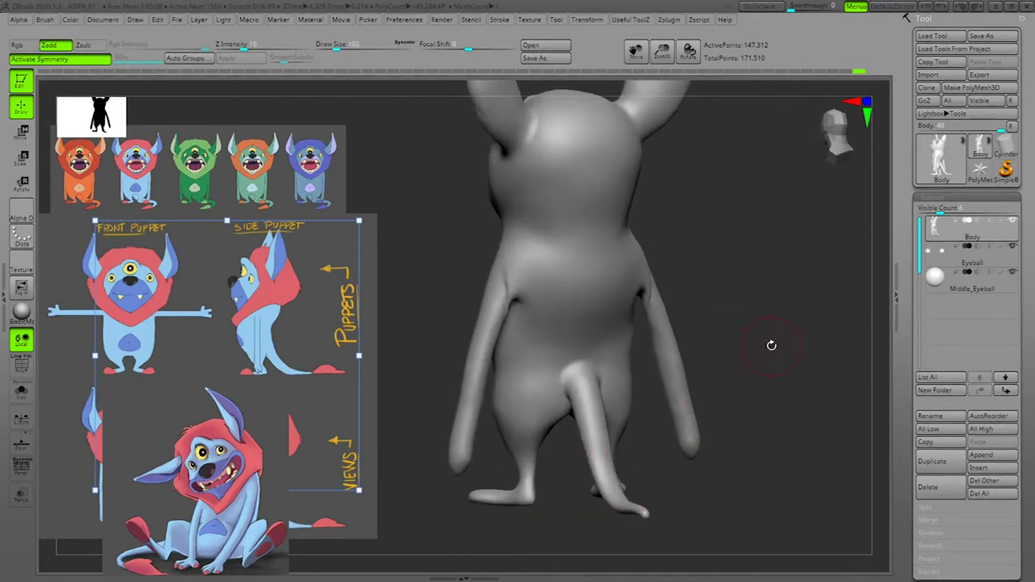
# Step: Build up the tail root further from several angles and remesh the body with DynaMesh
pyautogui.press('u')
pyautogui.click(809, 125)
pyautogui.moveTo(744, 378); pyautogui.dragTo(719, 379)
pyautogui.moveTo(577, 378); pyautogui.dragTo(583, 399)
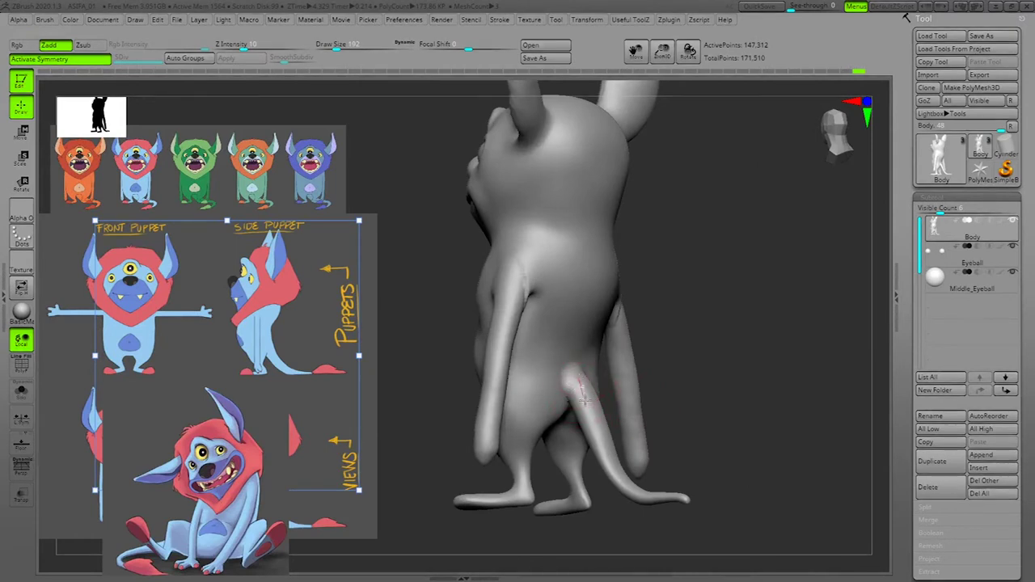
pyautogui.moveTo(738, 388); pyautogui.dragTo(704, 372)
pyautogui.keyDown('shift'); pyautogui.click(743, 432); pyautogui.keyUp('shift')
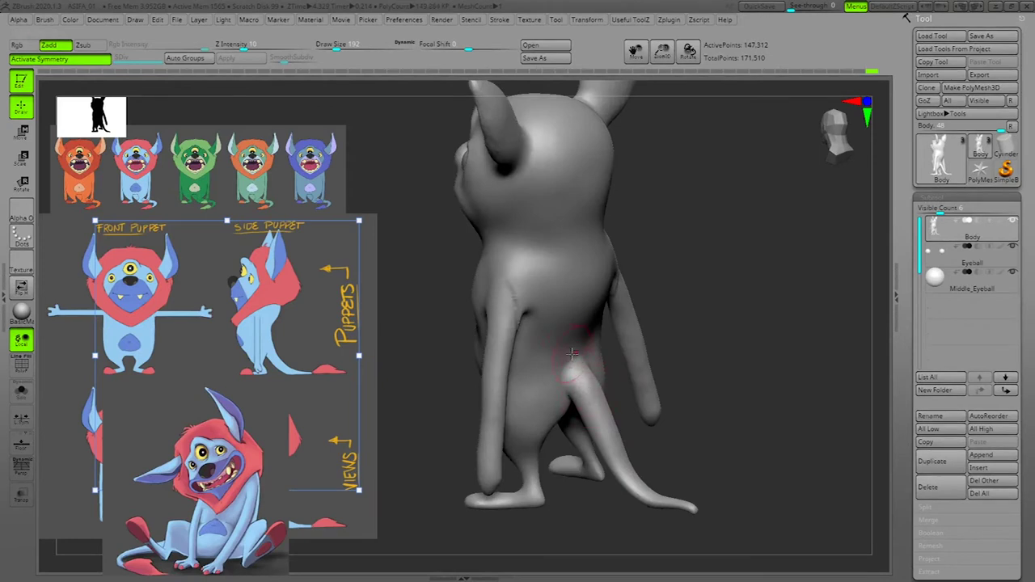
pyautogui.moveTo(557, 382); pyautogui.dragTo(617, 381)
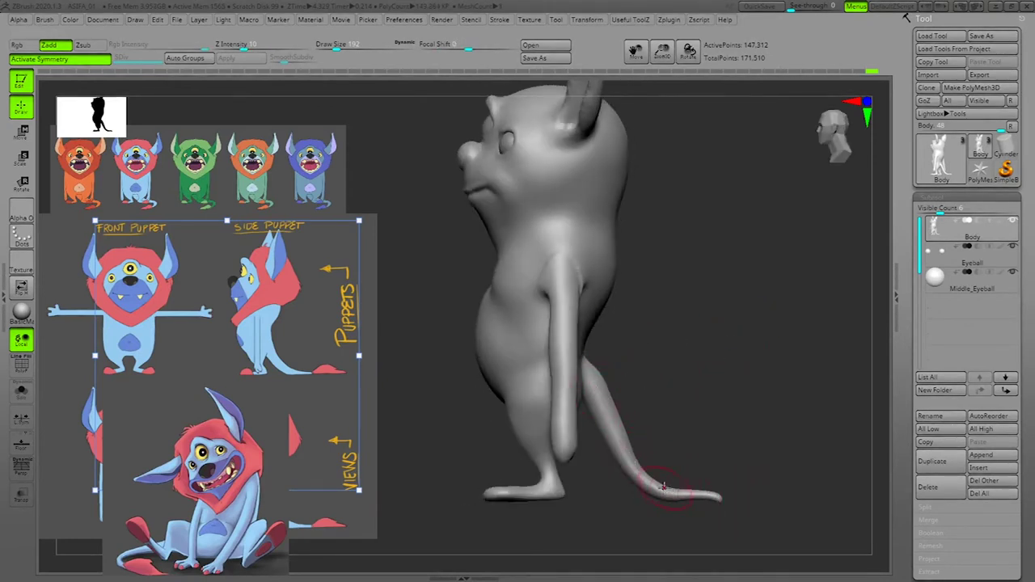
pyautogui.keyDown('ctrl'); pyautogui.moveTo(824, 432); pyautogui.dragTo(753, 402); pyautogui.keyUp('ctrl')
# Step: Smooth the tail where it joins the back and along its length, and update the DynaMesh
pyautogui.moveTo(849, 392); pyautogui.dragTo(792, 387)
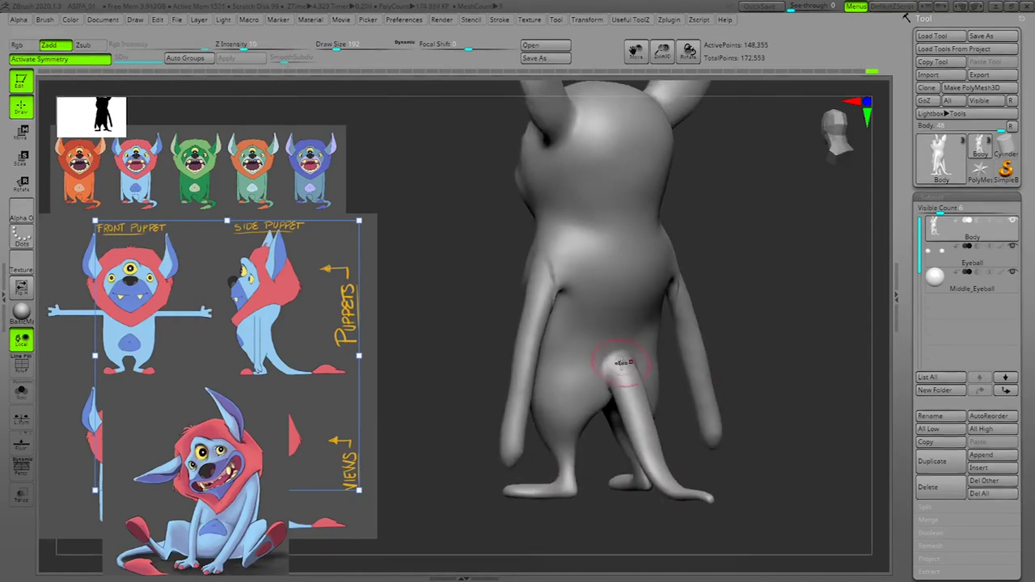
pyautogui.moveTo(728, 319); pyautogui.dragTo(652, 375)
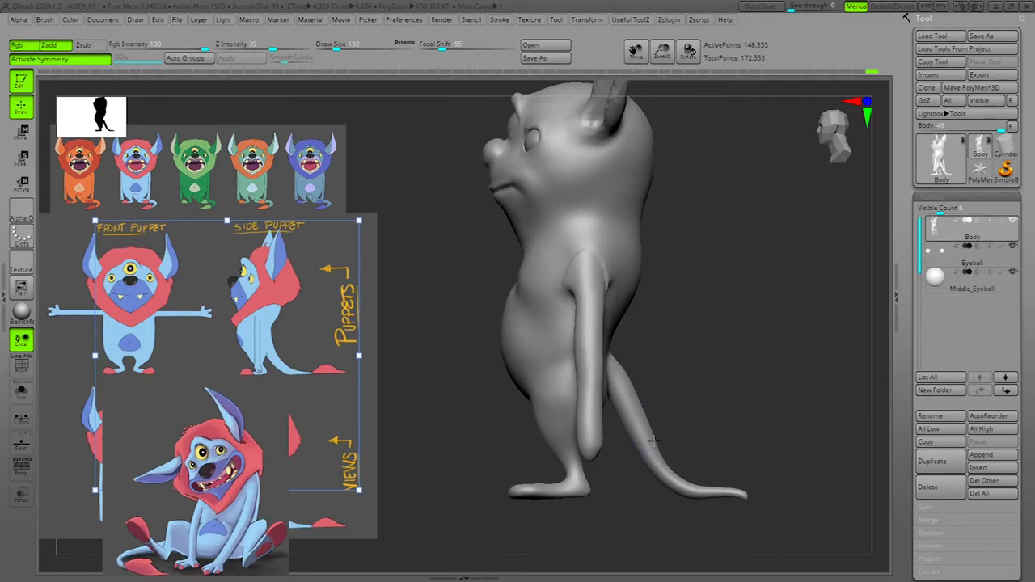
pyautogui.keyDown('alt'); pyautogui.moveTo(802, 439); pyautogui.dragTo(786, 397); pyautogui.keyUp('alt')
pyautogui.moveTo(799, 409)
pyautogui.keyDown('ctrl'); pyautogui.mouseDown()
pyautogui.moveTo(785, 392)
pyautogui.moveTo(788, 419)
pyautogui.moveTo(799, 402)
pyautogui.moveTo(823, 404)
pyautogui.moveTo(810, 411)
pyautogui.moveTo(827, 470)
pyautogui.moveTo(785, 411)
pyautogui.moveTo(801, 402)
pyautogui.moveTo(786, 426)
pyautogui.moveTo(795, 451)
pyautogui.moveTo(788, 351)
pyautogui.mouseUp(); pyautogui.keyUp('ctrl')
# Step: Reshape the outline of the upper tail in side view with the Move brush at draw sizes 140 and 181
pyautogui.press('space')
pyautogui.click(769, 78)
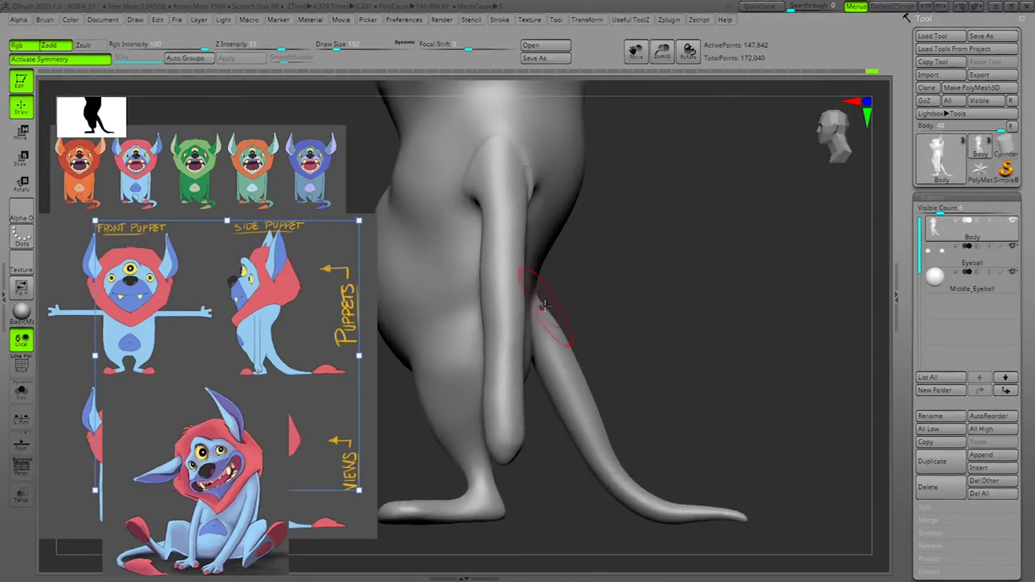
pyautogui.press('space')
pyautogui.click(545, 306)
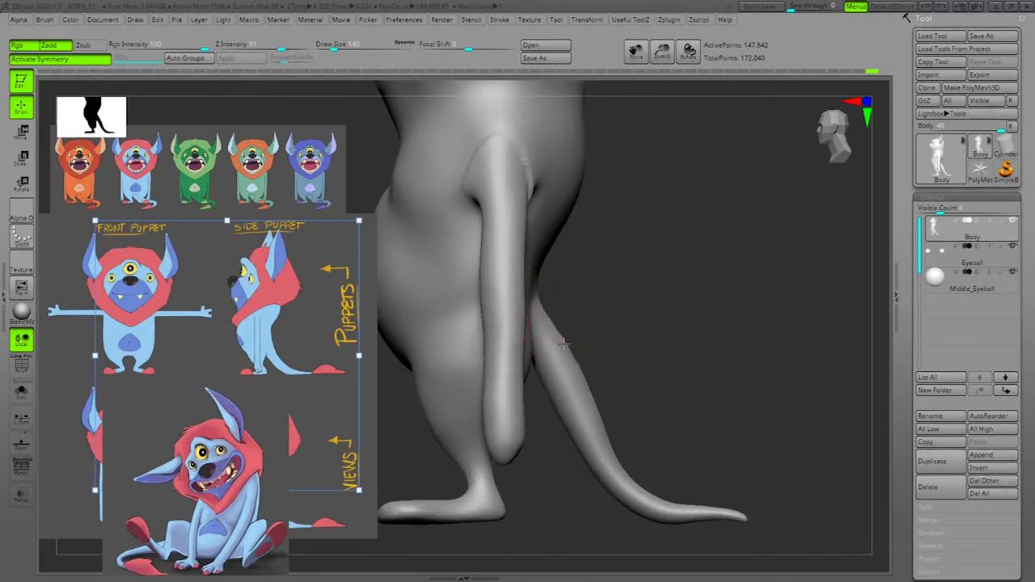
pyautogui.press('space')
pyautogui.click(550, 370)
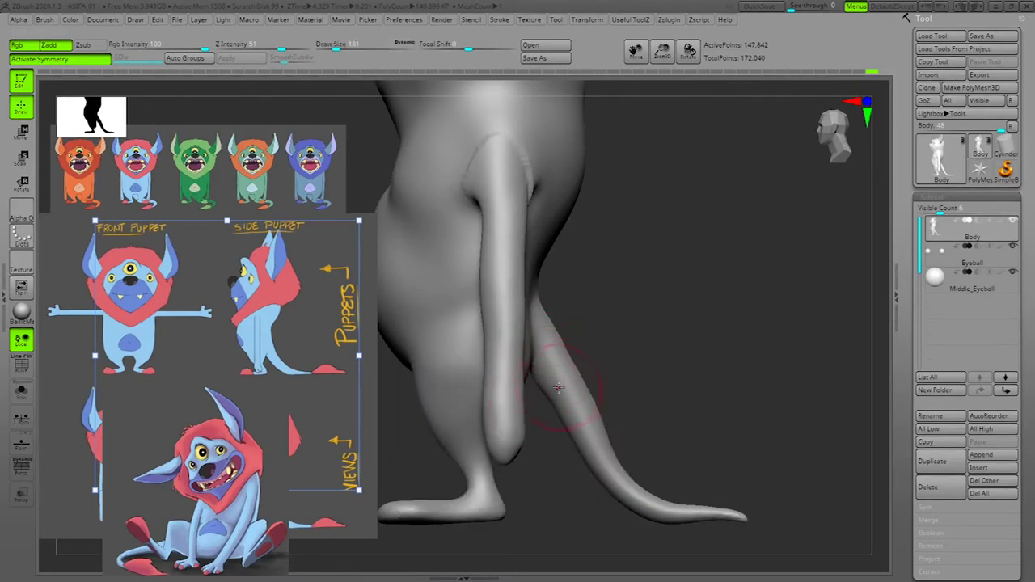
# Step: Smooth the back and underside of the tail down to its tip, remeshing the body along the way
pyautogui.keyDown('shift'); pyautogui.moveTo(589, 397); pyautogui.dragTo(562, 345); pyautogui.keyUp('shift')
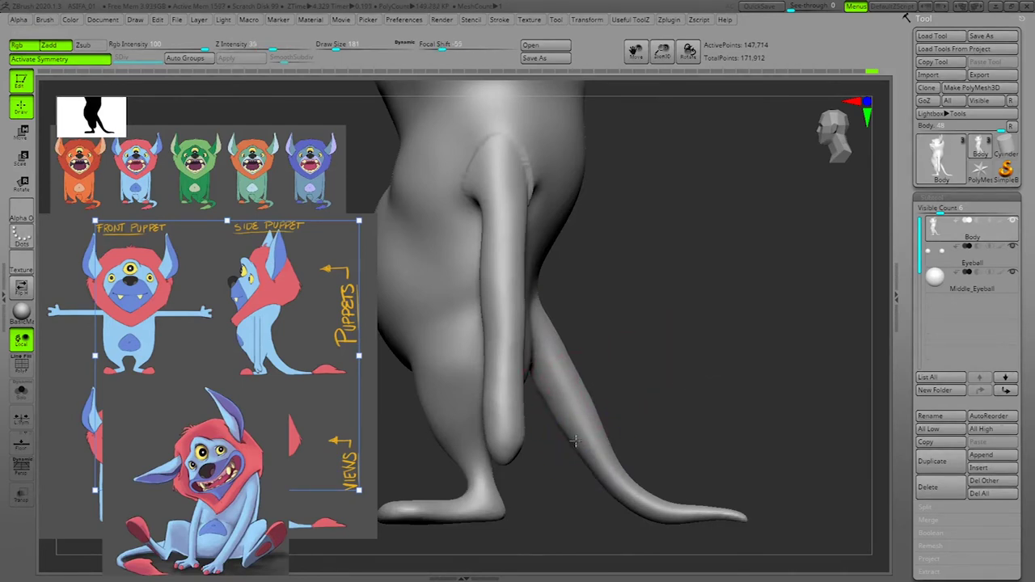
pyautogui.moveTo(686, 363)
pyautogui.mouseDown()
pyautogui.moveTo(722, 370)
pyautogui.moveTo(725, 381)
pyautogui.mouseUp()
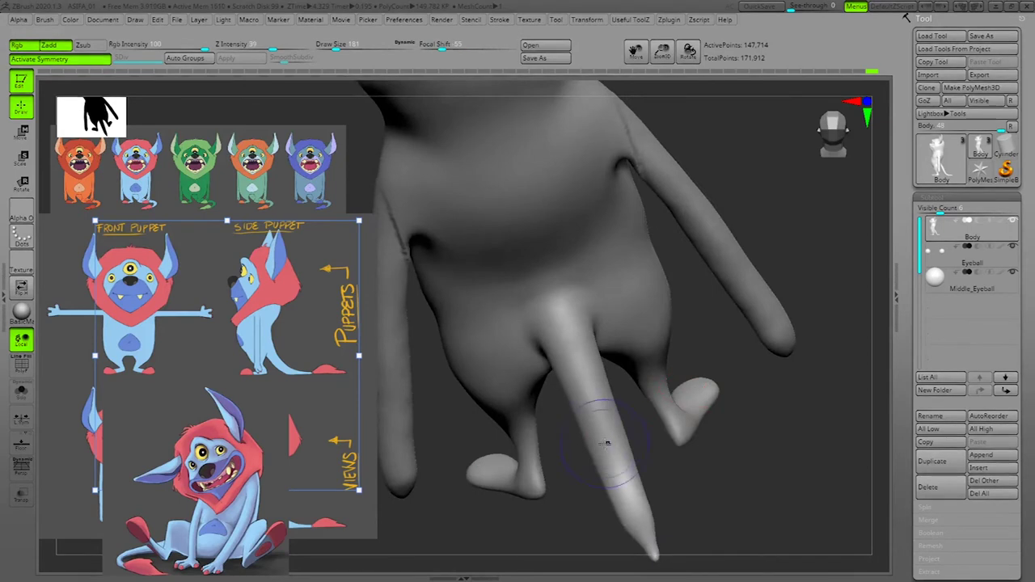
pyautogui.keyDown('shift'); pyautogui.moveTo(617, 504); pyautogui.dragTo(621, 510); pyautogui.keyUp('shift')
pyautogui.moveTo(786, 482)
pyautogui.mouseDown()
pyautogui.moveTo(792, 508)
pyautogui.moveTo(714, 434)
pyautogui.mouseUp()
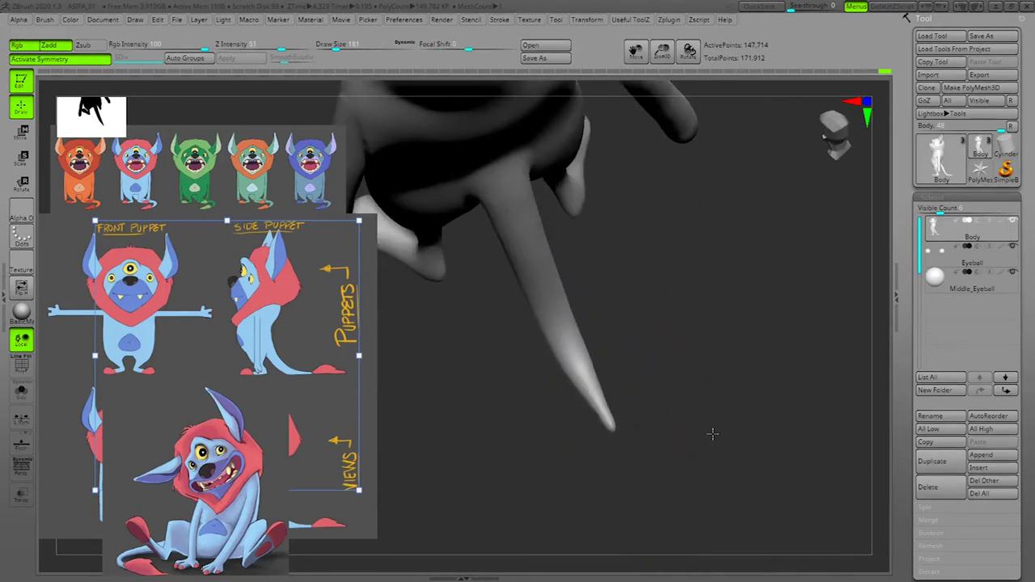
pyautogui.keyDown('ctrl'); pyautogui.moveTo(672, 363); pyautogui.dragTo(678, 373); pyautogui.keyUp('ctrl')
pyautogui.keyDown('shift'); pyautogui.moveTo(573, 371); pyautogui.dragTo(556, 340); pyautogui.keyUp('shift')
# Step: Smooth the creases on the shoulders where the arms join the torso
pyautogui.moveTo(698, 381); pyautogui.dragTo(802, 377)
pyautogui.moveTo(739, 319)
pyautogui.keyDown('alt'); pyautogui.mouseDown()
pyautogui.moveTo(779, 306)
pyautogui.moveTo(759, 280)
pyautogui.mouseUp(); pyautogui.keyUp('alt')
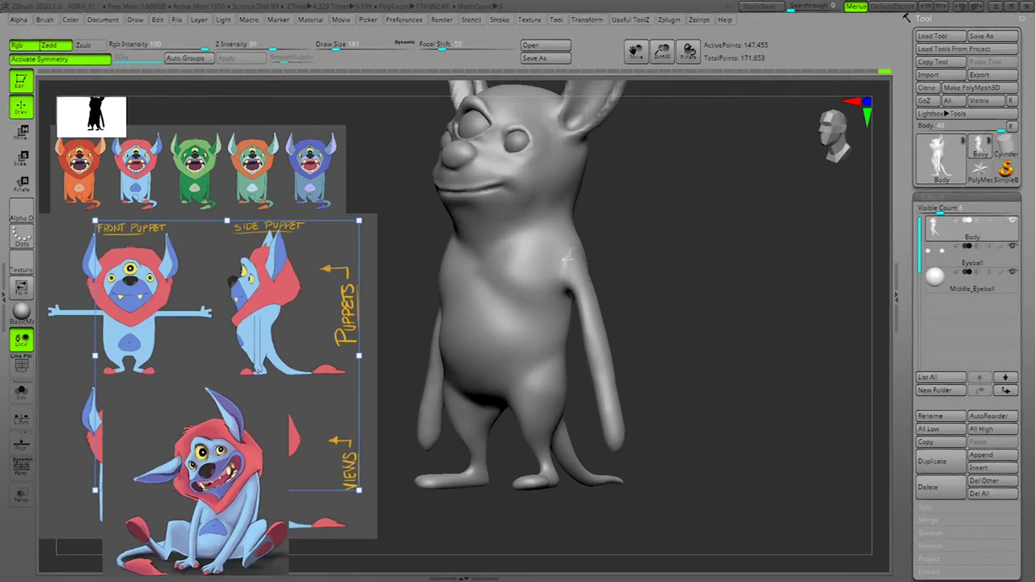
pyautogui.keyDown('shift'); pyautogui.moveTo(571, 254); pyautogui.dragTo(570, 270); pyautogui.keyUp('shift')
pyautogui.moveTo(767, 248); pyautogui.dragTo(680, 247)
pyautogui.keyDown('shift'); pyautogui.moveTo(593, 272); pyautogui.dragTo(579, 271); pyautogui.keyUp('shift')
pyautogui.moveTo(811, 254); pyautogui.dragTo(787, 239)
pyautogui.keyDown('shift'); pyautogui.moveTo(578, 302); pyautogui.dragTo(586, 257); pyautogui.keyUp('shift')
pyautogui.moveTo(810, 272); pyautogui.dragTo(846, 278)
pyautogui.moveTo(769, 289); pyautogui.dragTo(711, 285)
pyautogui.keyDown('shift'); pyautogui.moveTo(818, 261); pyautogui.dragTo(709, 292); pyautogui.keyUp('shift')
# Step: Inflate the upper arms around the armpits from the front with the Inflat brush and remesh the body
pyautogui.press('space')
pyautogui.click(740, 96)
pyautogui.moveTo(716, 288); pyautogui.dragTo(645, 303)
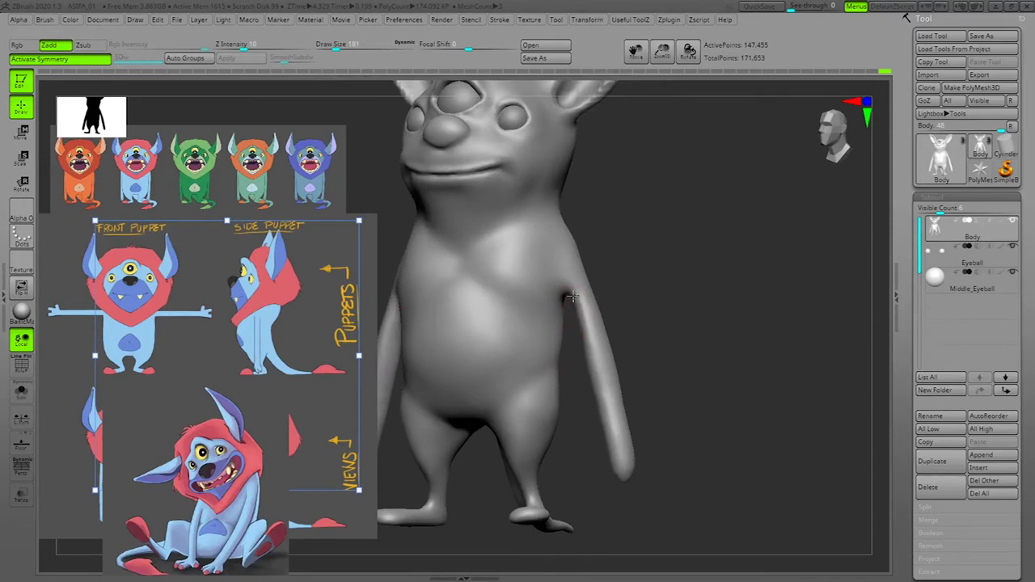
pyautogui.moveTo(629, 350); pyautogui.dragTo(677, 294)
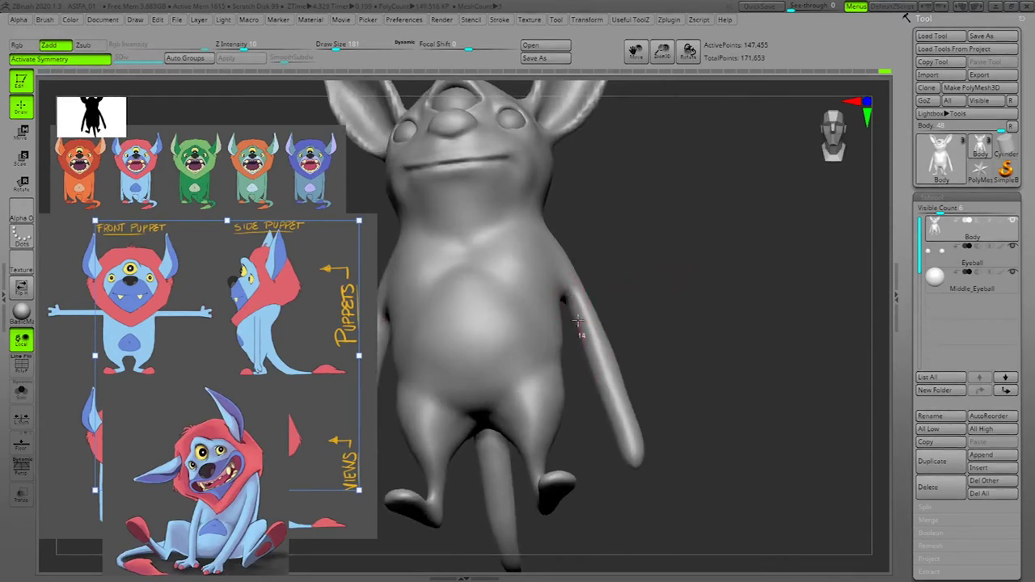
pyautogui.moveTo(734, 288); pyautogui.dragTo(588, 314)
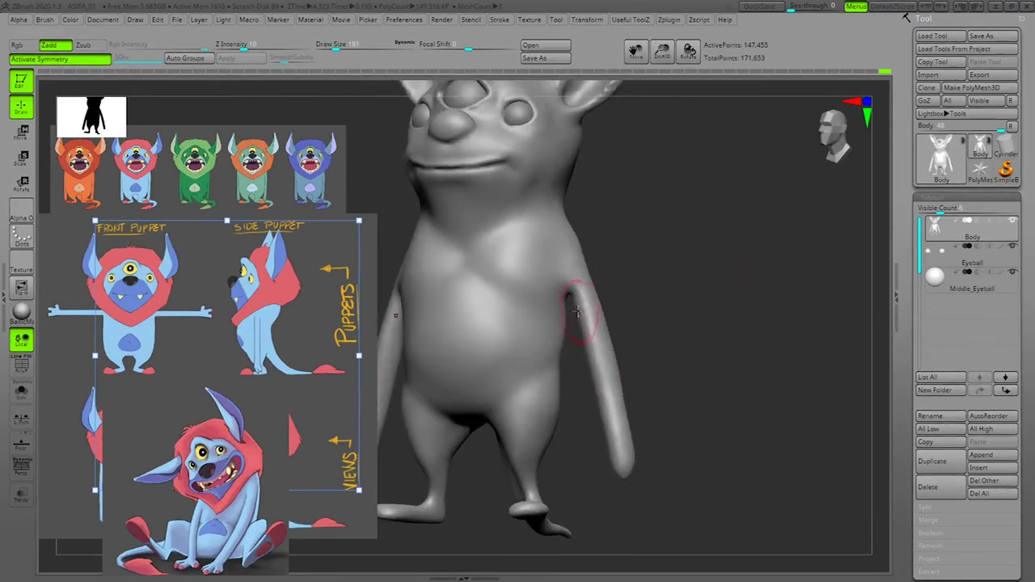
pyautogui.keyDown('ctrl'); pyautogui.moveTo(722, 272); pyautogui.dragTo(666, 338); pyautogui.keyUp('ctrl')
# Step: Add volume to the shoulders and upper arms from the side and back, and update the DynaMesh
pyautogui.moveTo(783, 296); pyautogui.dragTo(667, 301)
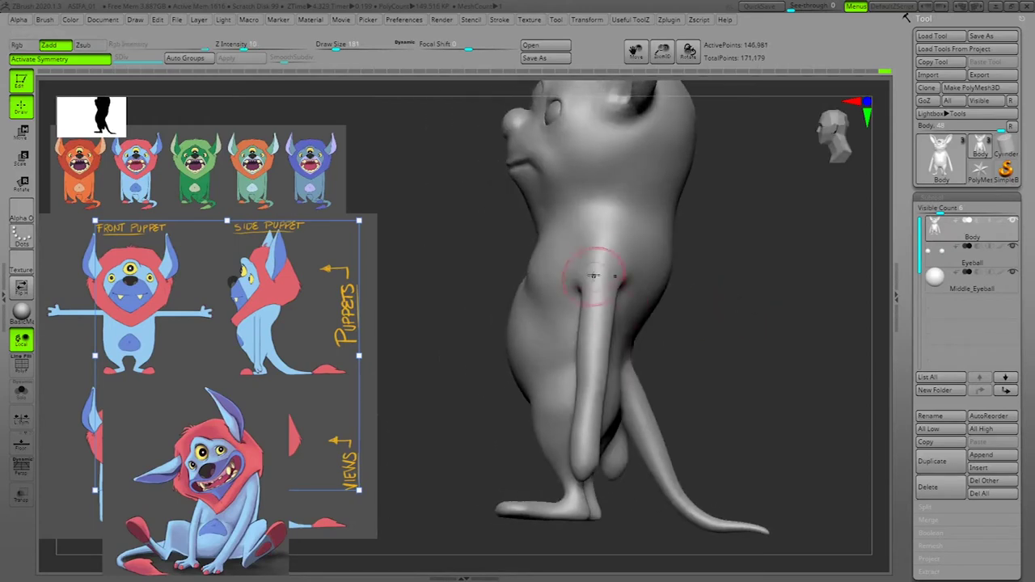
pyautogui.moveTo(796, 276); pyautogui.dragTo(667, 274)
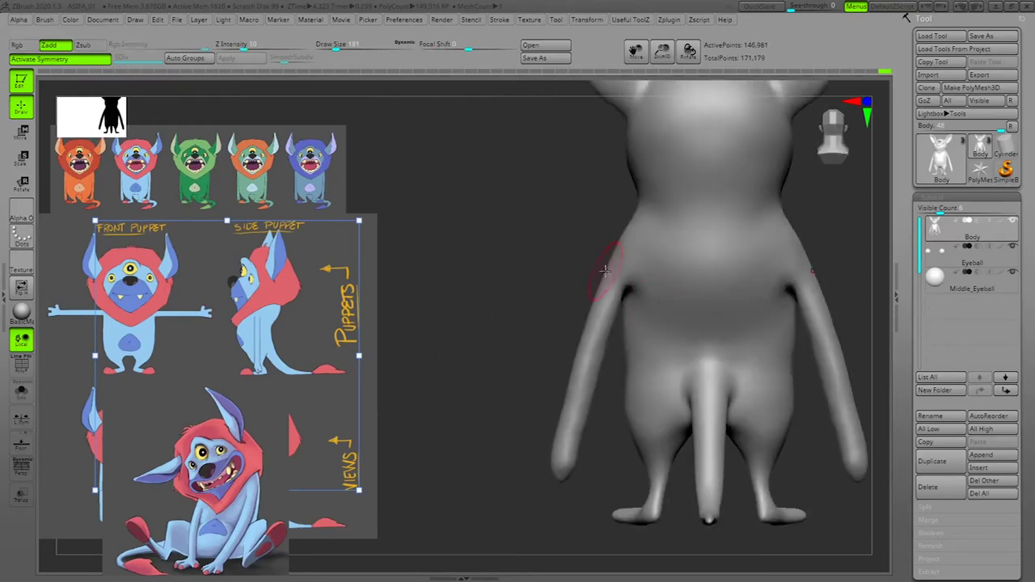
pyautogui.moveTo(823, 254); pyautogui.dragTo(886, 257)
pyautogui.moveTo(612, 294); pyautogui.dragTo(618, 310)
pyautogui.keyDown('ctrl'); pyautogui.moveTo(751, 343); pyautogui.dragTo(714, 414); pyautogui.keyUp('ctrl')
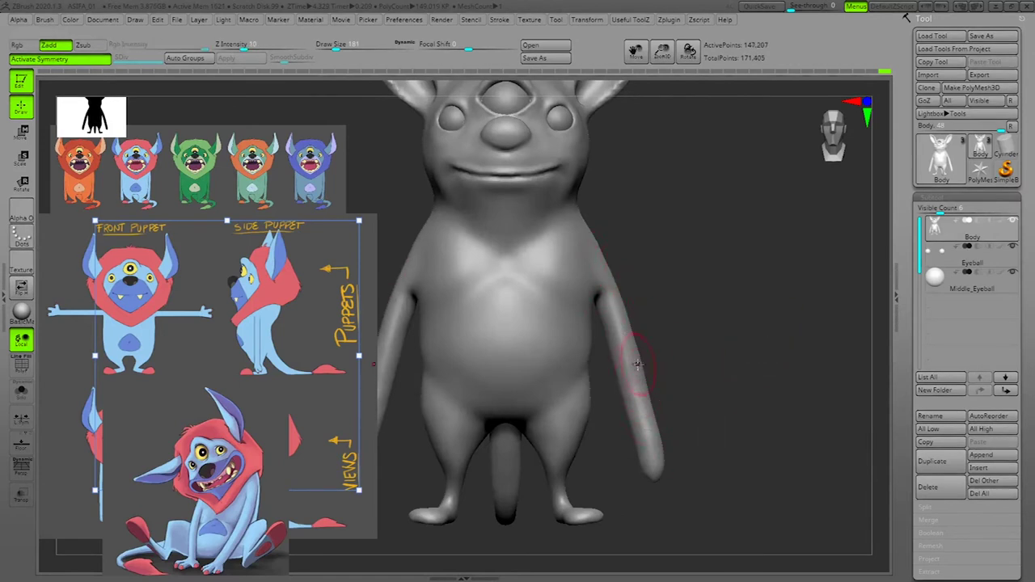
# Step: Inflate the arms below the armpits from the front and side with the Inflat brush, remeshing the body
pyautogui.moveTo(728, 362)
pyautogui.keyDown('ctrl'); pyautogui.mouseDown()
pyautogui.moveTo(769, 331)
pyautogui.moveTo(671, 326)
pyautogui.mouseUp(); pyautogui.keyUp('ctrl')
pyautogui.moveTo(612, 288); pyautogui.dragTo(628, 331)
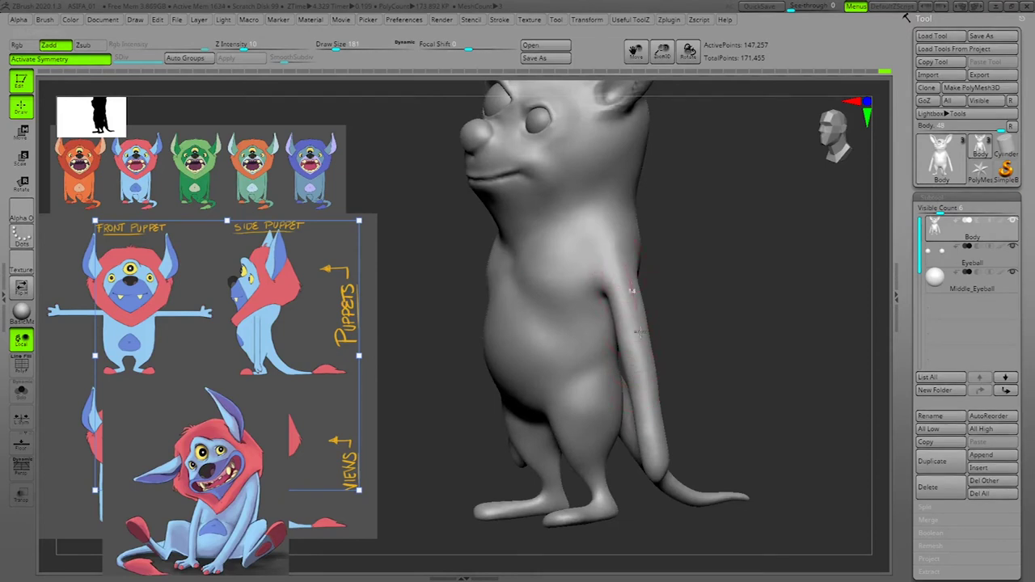
pyautogui.moveTo(630, 260); pyautogui.dragTo(657, 367)
pyautogui.moveTo(738, 325); pyautogui.dragTo(800, 303)
pyautogui.moveTo(768, 334); pyautogui.dragTo(749, 267)
pyautogui.keyDown('ctrl'); pyautogui.moveTo(805, 303); pyautogui.dragTo(818, 317); pyautogui.keyUp('ctrl')
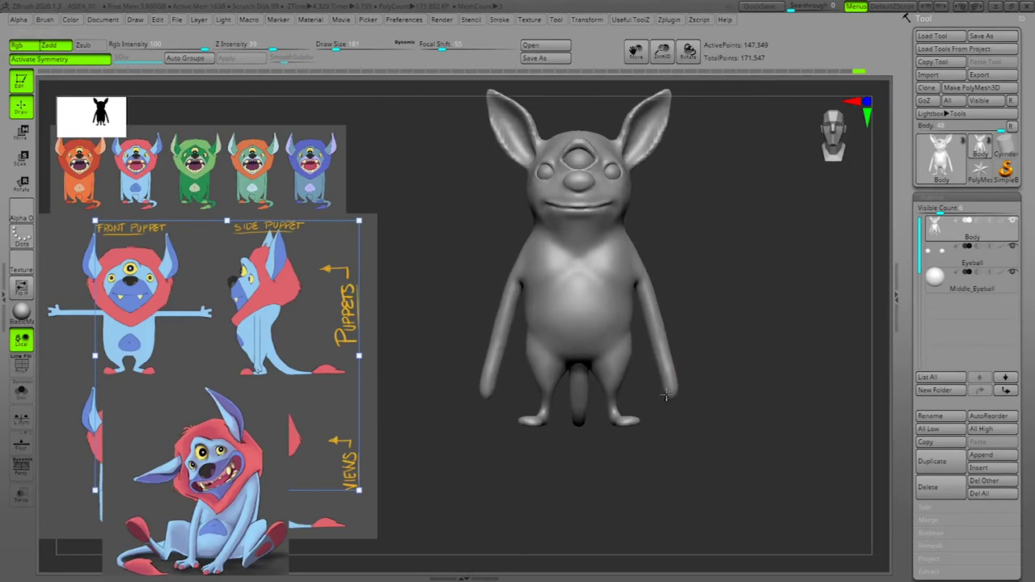
# Step: Paint a mask over the tops of the toes on both feet with the MaskPen brush at a draw size of 43
pyautogui.moveTo(790, 350); pyautogui.dragTo(807, 327)
pyautogui.moveTo(807, 328)
pyautogui.keyDown('alt'); pyautogui.mouseDown()
pyautogui.moveTo(785, 385)
pyautogui.moveTo(815, 382)
pyautogui.moveTo(800, 423)
pyautogui.moveTo(841, 381)
pyautogui.moveTo(817, 433)
pyautogui.mouseUp(); pyautogui.keyUp('alt')
pyautogui.keyDown('alt'); pyautogui.moveTo(794, 475); pyautogui.dragTo(806, 450); pyautogui.keyUp('alt')
pyautogui.press('space')
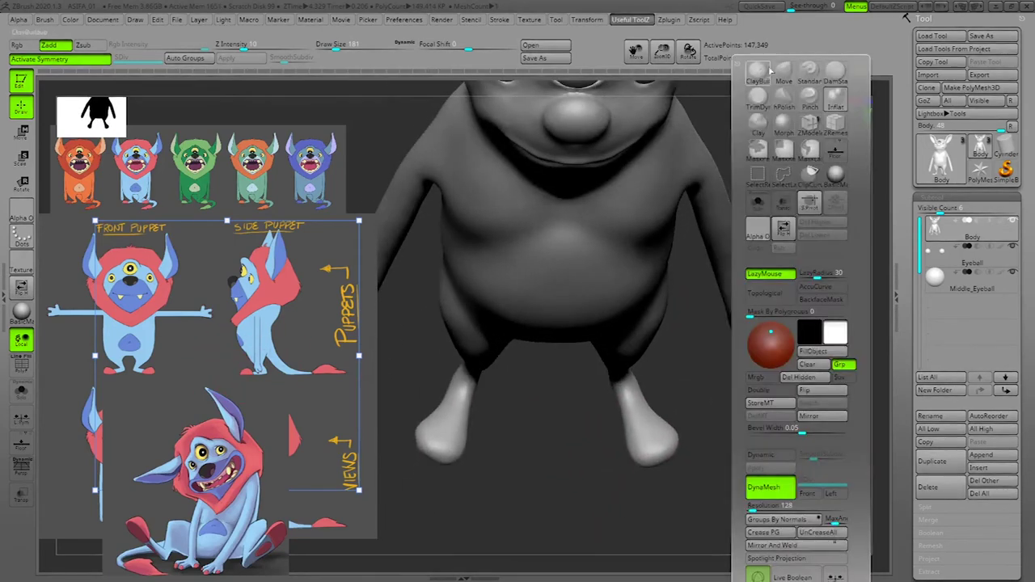
pyautogui.keyDown('ctrl'); pyautogui.click(757, 150); pyautogui.keyUp('ctrl')
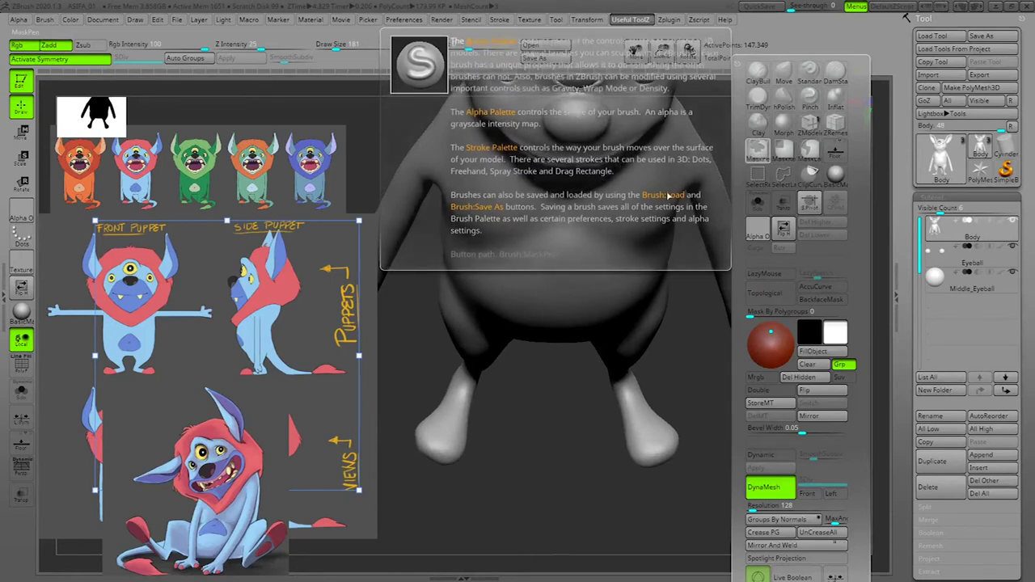
pyautogui.press('space')
pyautogui.click(674, 396)
pyautogui.moveTo(713, 399)
pyautogui.mouseDown()
pyautogui.moveTo(755, 437)
pyautogui.moveTo(729, 436)
pyautogui.mouseUp()
pyautogui.keyDown('ctrl'); pyautogui.moveTo(661, 444); pyautogui.dragTo(635, 448); pyautogui.keyUp('ctrl')
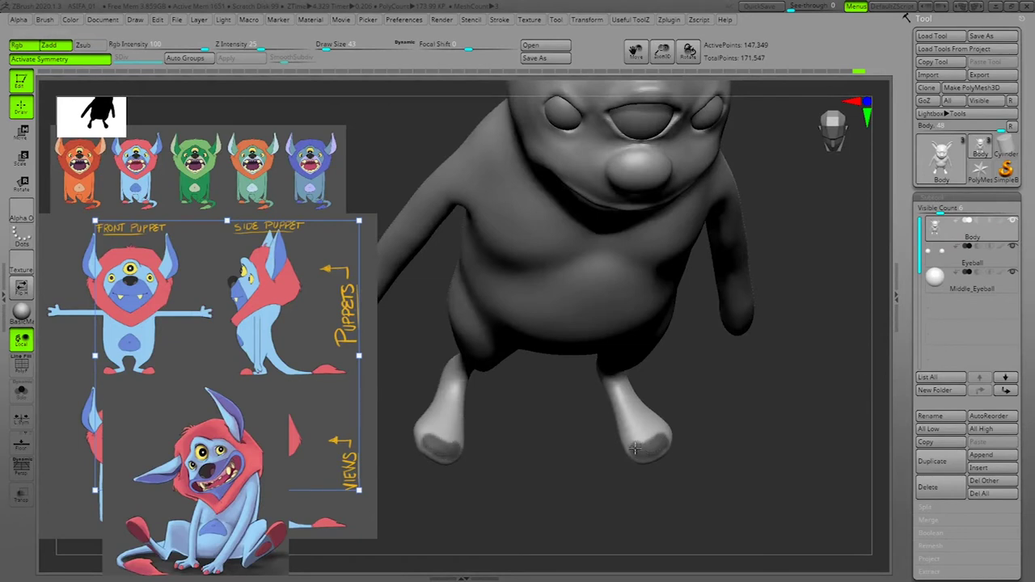
pyautogui.keyDown('ctrl'); pyautogui.moveTo(646, 436); pyautogui.dragTo(651, 431); pyautogui.keyUp('ctrl')
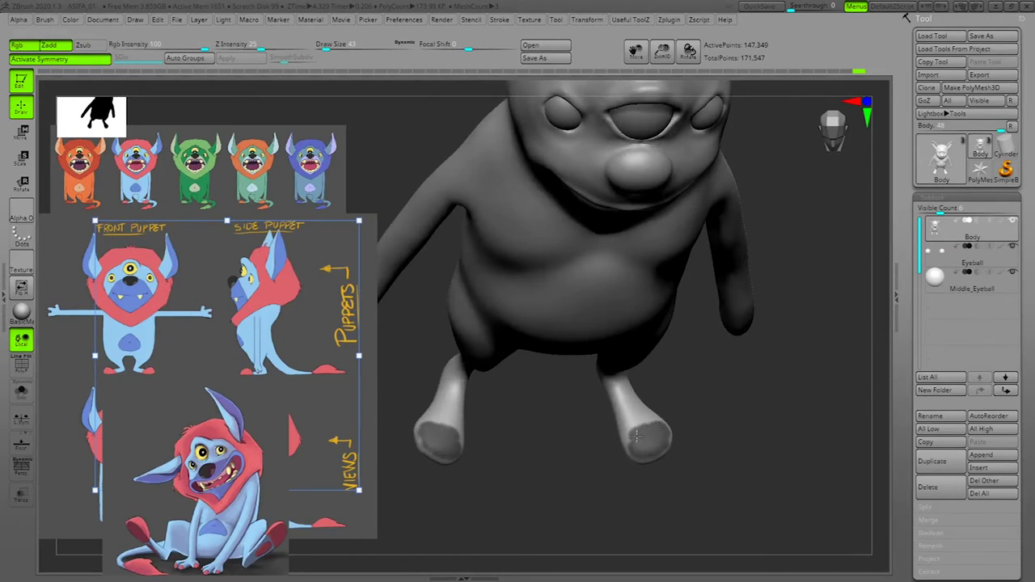
# Step: Even out the edge of the toe mask across the top of the feet
pyautogui.moveTo(739, 433)
pyautogui.mouseDown()
pyautogui.moveTo(781, 405)
pyautogui.moveTo(781, 442)
pyautogui.moveTo(756, 443)
pyautogui.mouseUp()
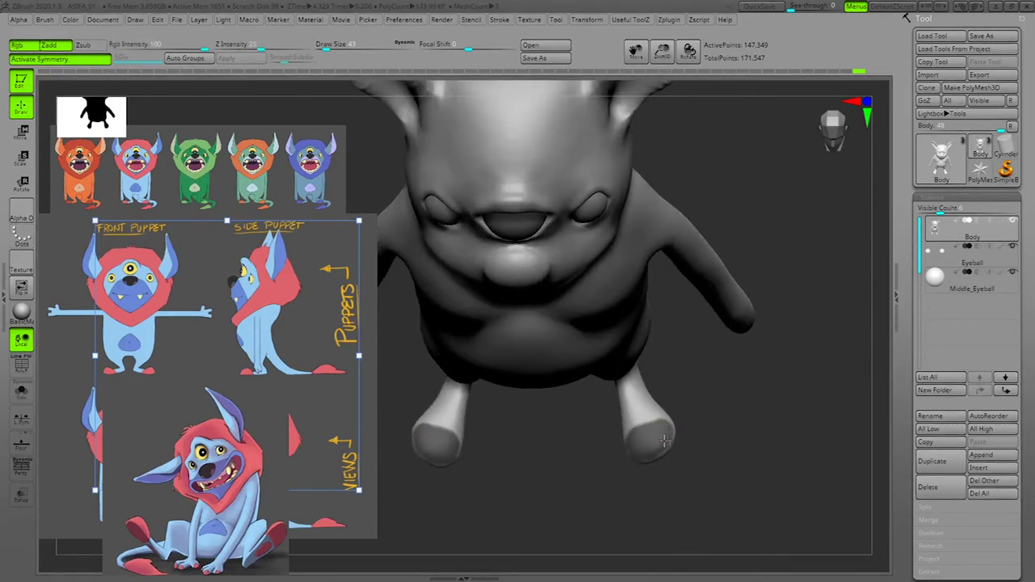
pyautogui.moveTo(713, 418)
pyautogui.mouseDown()
pyautogui.moveTo(762, 429)
pyautogui.moveTo(696, 420)
pyautogui.moveTo(633, 434)
pyautogui.mouseUp()
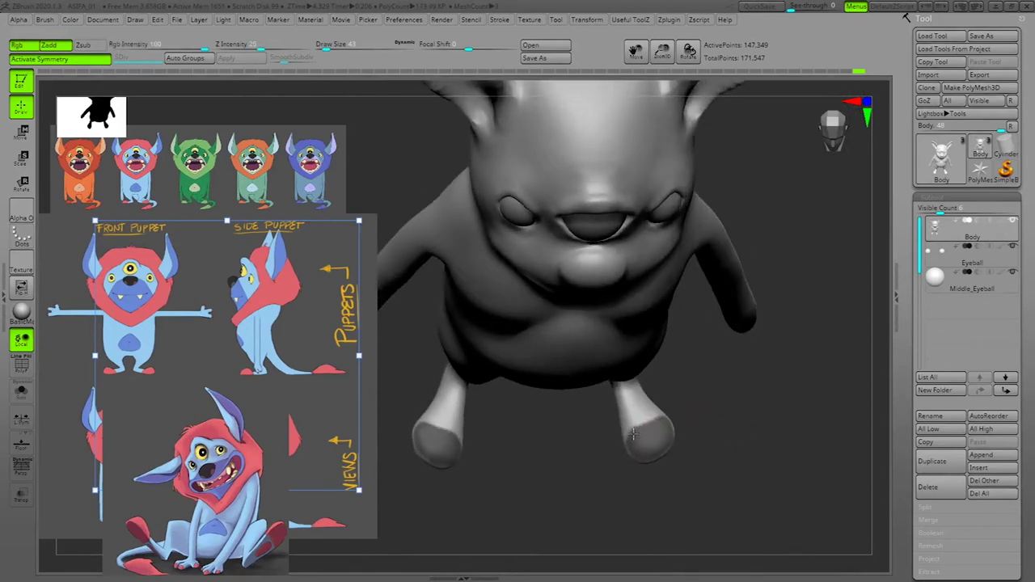
pyautogui.moveTo(720, 438)
pyautogui.mouseDown()
pyautogui.moveTo(751, 437)
pyautogui.moveTo(737, 435)
pyautogui.mouseUp()
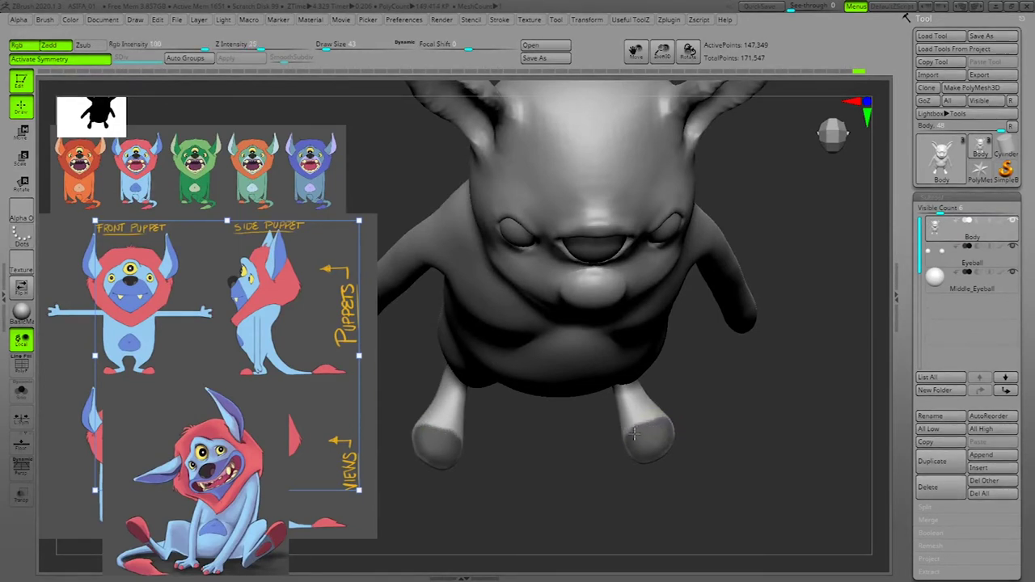
pyautogui.moveTo(711, 414)
pyautogui.mouseDown()
pyautogui.moveTo(771, 409)
pyautogui.moveTo(739, 444)
pyautogui.mouseUp()
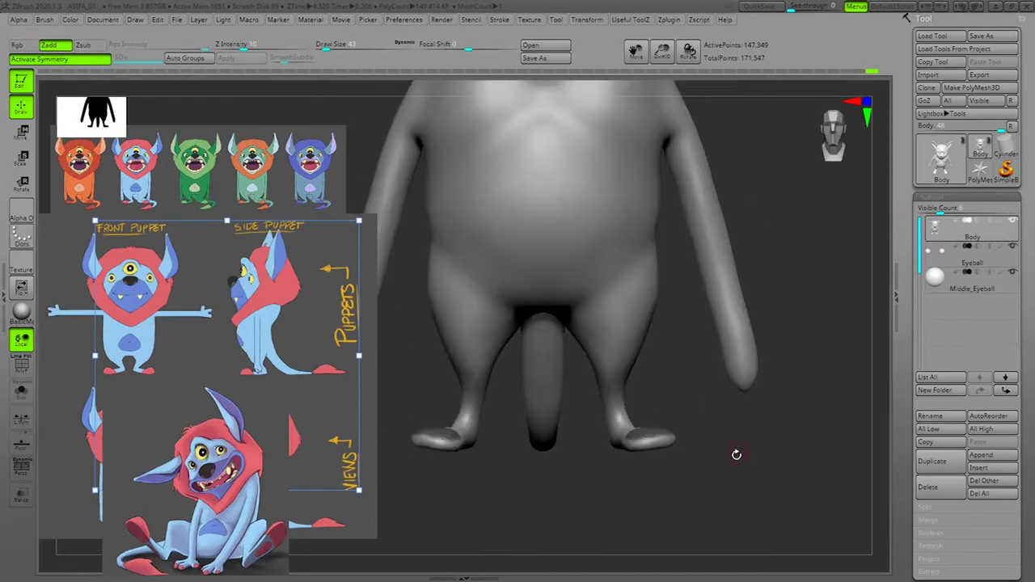
# Step: Extend the toe mask around the outer and inner sides of both feet
pyautogui.moveTo(725, 481)
pyautogui.mouseDown()
pyautogui.moveTo(697, 446)
pyautogui.moveTo(661, 440)
pyautogui.mouseUp()
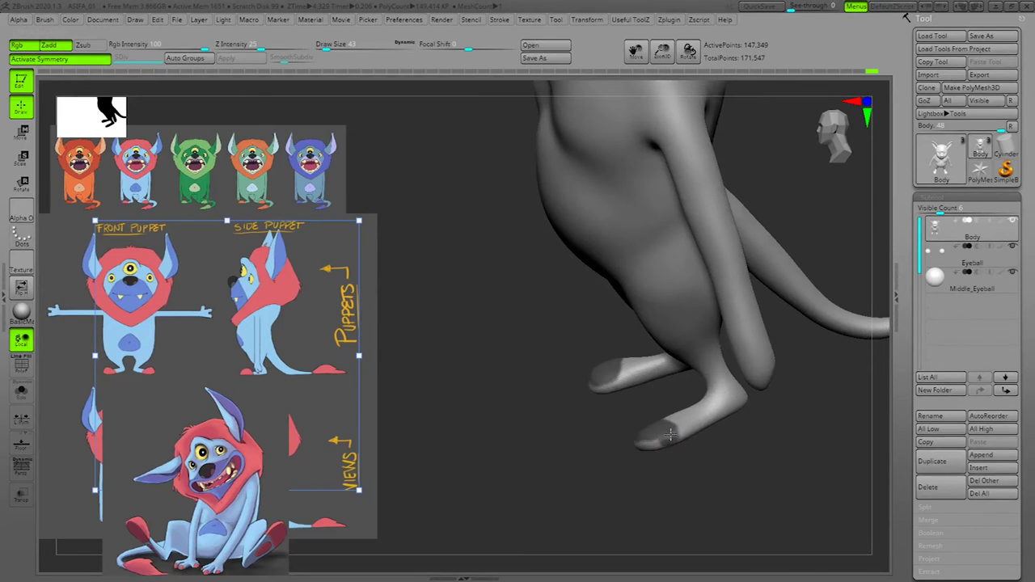
pyautogui.moveTo(702, 484)
pyautogui.mouseDown()
pyautogui.moveTo(652, 443)
pyautogui.moveTo(707, 465)
pyautogui.mouseUp()
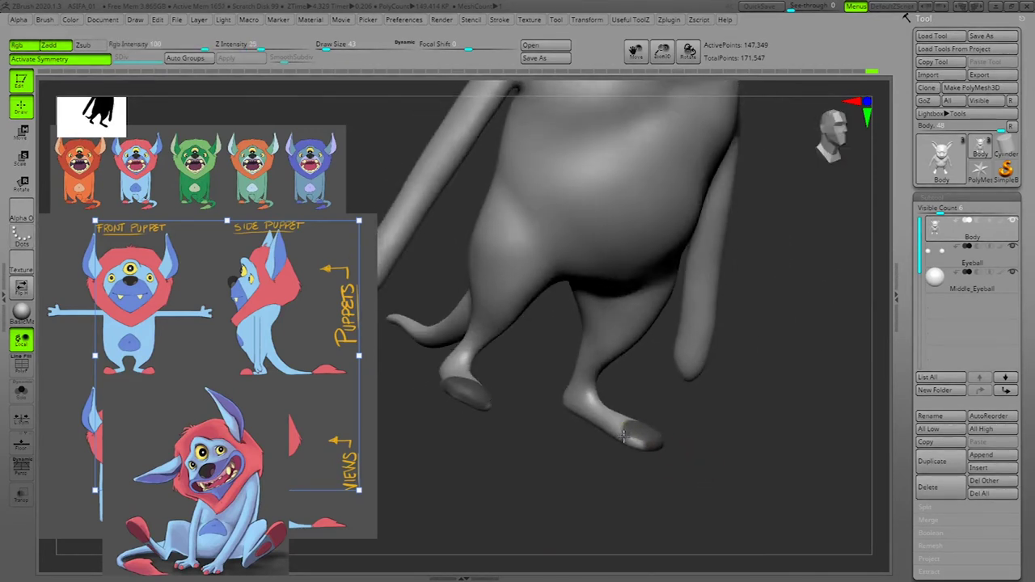
pyautogui.moveTo(682, 439); pyautogui.dragTo(725, 455)
pyautogui.keyDown('ctrl'); pyautogui.moveTo(620, 425); pyautogui.dragTo(626, 429); pyautogui.keyUp('ctrl')
pyautogui.moveTo(705, 458)
pyautogui.mouseDown()
pyautogui.moveTo(737, 467)
pyautogui.moveTo(733, 453)
pyautogui.moveTo(732, 474)
pyautogui.moveTo(715, 490)
pyautogui.mouseUp()
pyautogui.keyDown('ctrl'); pyautogui.moveTo(626, 421); pyautogui.dragTo(644, 428); pyautogui.keyUp('ctrl')
pyautogui.moveTo(724, 443)
pyautogui.mouseDown()
pyautogui.moveTo(737, 454)
pyautogui.moveTo(744, 432)
pyautogui.moveTo(700, 454)
pyautogui.mouseUp()
pyautogui.moveTo(707, 405); pyautogui.dragTo(722, 424)
pyautogui.keyDown('ctrl'); pyautogui.moveTo(637, 415); pyautogui.dragTo(631, 408); pyautogui.keyUp('ctrl')
pyautogui.moveTo(729, 422)
pyautogui.mouseDown()
pyautogui.moveTo(635, 434)
pyautogui.moveTo(739, 448)
pyautogui.moveTo(756, 476)
pyautogui.moveTo(734, 476)
pyautogui.mouseUp()
# Step: Enlarge the front of both feet into bulbous toe caps with the transform gizmo, clear the mask and remesh
pyautogui.press('w')
pyautogui.keyDown('alt'); pyautogui.moveTo(657, 376); pyautogui.dragTo(645, 349); pyautogui.keyUp('alt')
pyautogui.moveTo(815, 464); pyautogui.dragTo(755, 474)
pyautogui.keyDown('alt'); pyautogui.moveTo(849, 359); pyautogui.dragTo(455, 342); pyautogui.keyUp('alt')
pyautogui.moveTo(600, 479); pyautogui.dragTo(615, 481)
pyautogui.moveTo(455, 339); pyautogui.dragTo(454, 338)
pyautogui.press('q')
pyautogui.moveTo(617, 481)
pyautogui.keyDown('ctrl'); pyautogui.mouseDown()
pyautogui.moveTo(592, 506)
pyautogui.moveTo(600, 499)
pyautogui.moveTo(558, 485)
pyautogui.moveTo(575, 507)
pyautogui.moveTo(549, 489)
pyautogui.moveTo(610, 510)
pyautogui.moveTo(627, 503)
pyautogui.mouseUp(); pyautogui.keyUp('ctrl')
# Step: Smooth the top and outer side of the enlarged toe caps
pyautogui.press('space')
pyautogui.moveTo(559, 393); pyautogui.dragTo(601, 464)
pyautogui.keyDown('shift'); pyautogui.moveTo(552, 427); pyautogui.dragTo(530, 416); pyautogui.keyUp('shift')
pyautogui.moveTo(670, 524)
pyautogui.mouseDown()
pyautogui.moveTo(649, 485)
pyautogui.moveTo(621, 476)
pyautogui.mouseUp()
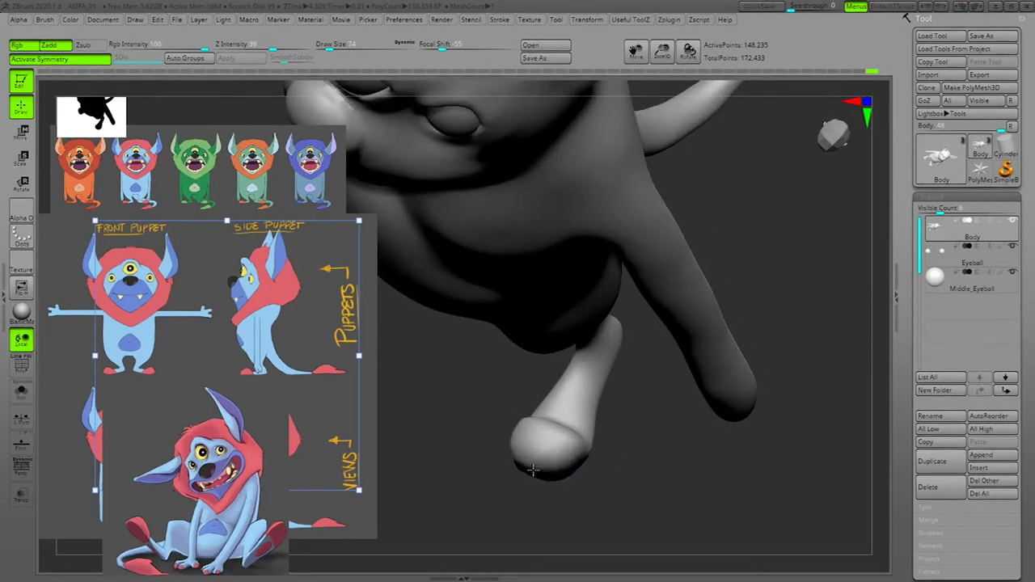
pyautogui.moveTo(636, 438); pyautogui.dragTo(570, 488)
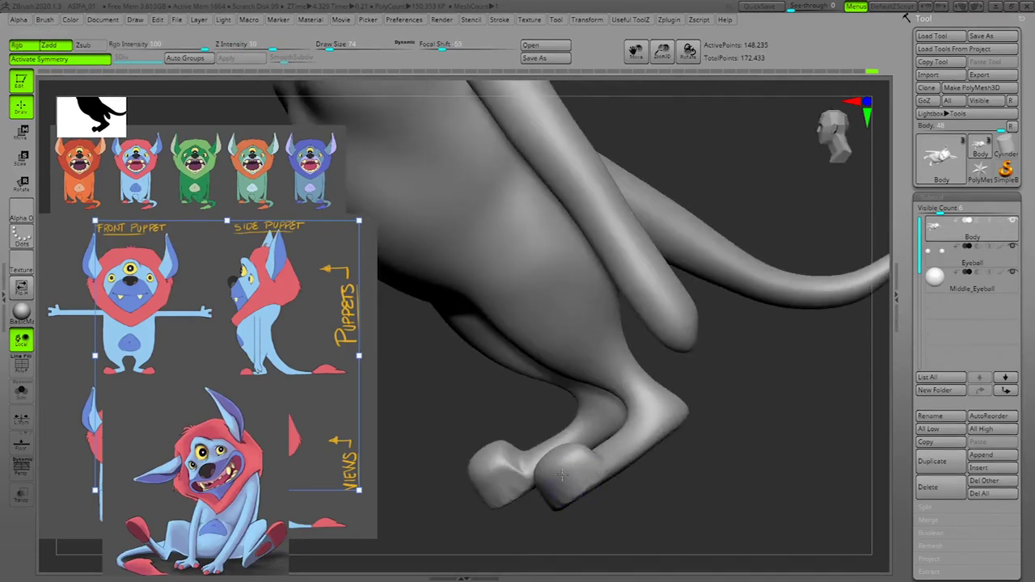
pyautogui.moveTo(717, 482)
pyautogui.keyDown('shift'); pyautogui.mouseDown()
pyautogui.moveTo(754, 472)
pyautogui.moveTo(615, 468)
pyautogui.mouseUp(); pyautogui.keyUp('shift')
# Step: Pull out the rear edge of the toe caps above the feet with the Move brush at a draw size of 121
pyautogui.press('q')
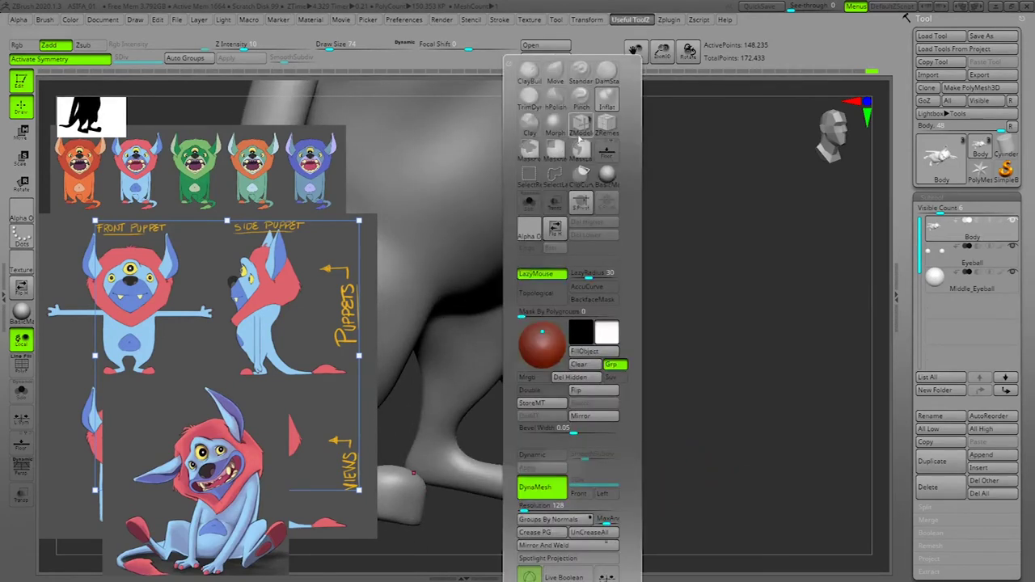
pyautogui.click(556, 74)
pyautogui.press('space')
pyautogui.moveTo(526, 395); pyautogui.dragTo(530, 395)
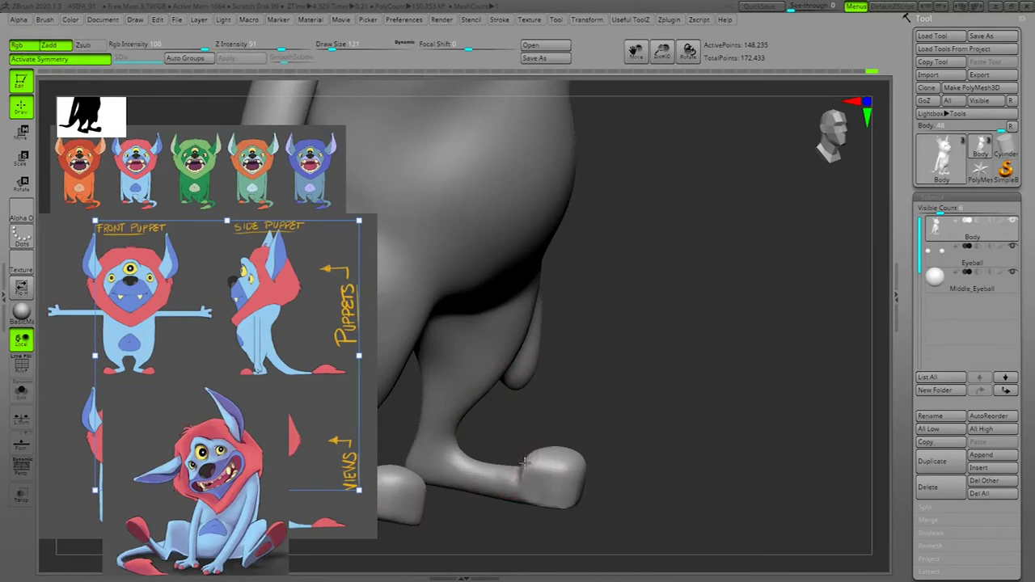
pyautogui.moveTo(728, 464); pyautogui.dragTo(702, 521)
pyautogui.moveTo(450, 493)
pyautogui.keyDown('alt'); pyautogui.mouseDown()
pyautogui.moveTo(461, 390)
pyautogui.moveTo(448, 487)
pyautogui.mouseUp(); pyautogui.keyUp('alt')
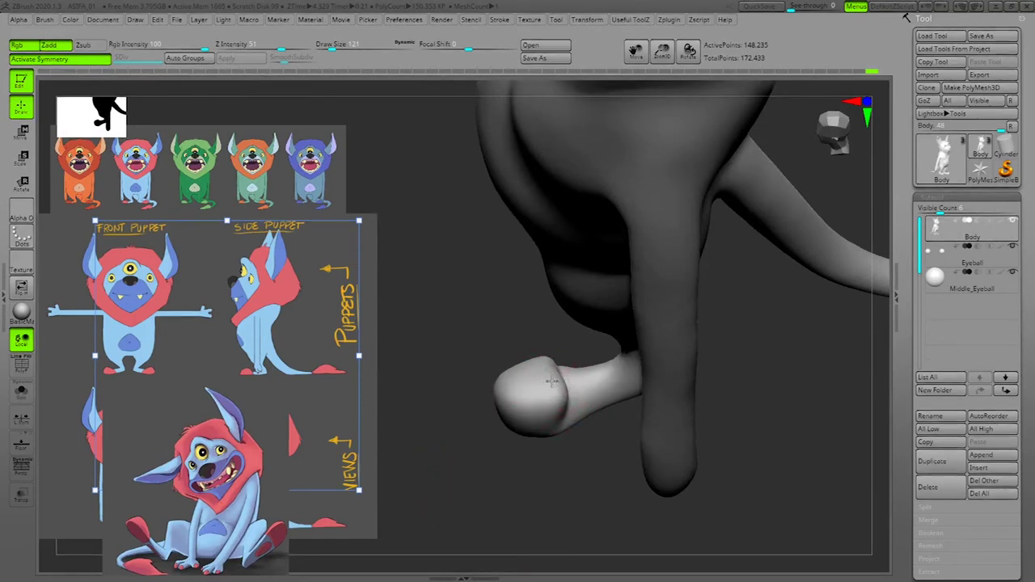
pyautogui.moveTo(577, 443)
pyautogui.mouseDown()
pyautogui.moveTo(573, 516)
pyautogui.moveTo(552, 519)
pyautogui.mouseUp()
pyautogui.moveTo(575, 409); pyautogui.dragTo(570, 393)
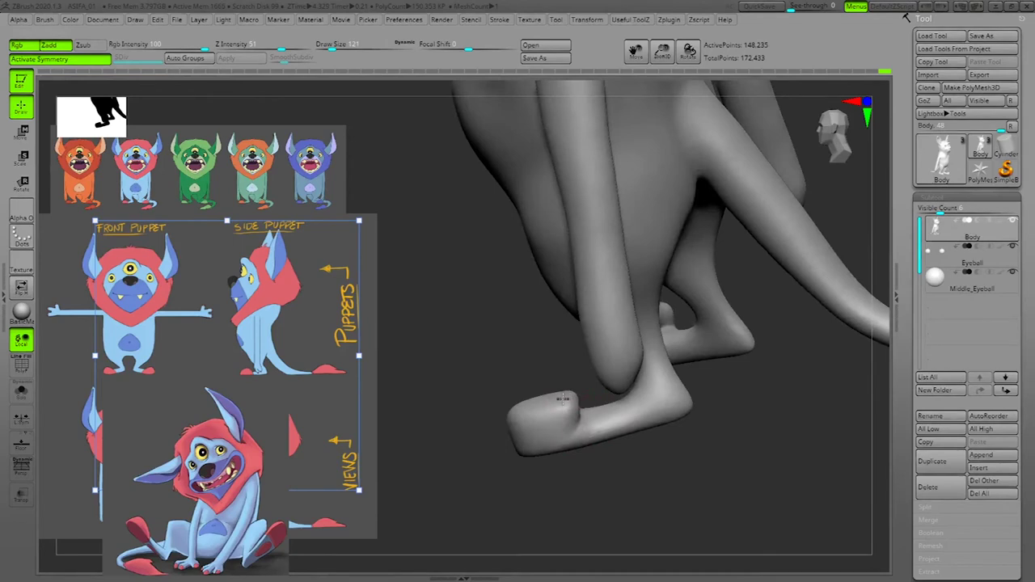
# Step: Round the silhouette of the toe caps from several sides with the Move brush
pyautogui.moveTo(608, 494); pyautogui.dragTo(686, 479)
pyautogui.moveTo(653, 436); pyautogui.dragTo(659, 479)
pyautogui.moveTo(581, 418); pyautogui.dragTo(676, 425)
pyautogui.moveTo(707, 378)
pyautogui.mouseDown()
pyautogui.moveTo(699, 408)
pyautogui.moveTo(700, 394)
pyautogui.moveTo(701, 404)
pyautogui.moveTo(747, 363)
pyautogui.moveTo(758, 334)
pyautogui.moveTo(777, 360)
pyautogui.moveTo(735, 423)
pyautogui.moveTo(550, 522)
pyautogui.moveTo(545, 500)
pyautogui.moveTo(578, 418)
pyautogui.mouseUp()
pyautogui.moveTo(593, 489); pyautogui.dragTo(586, 510)
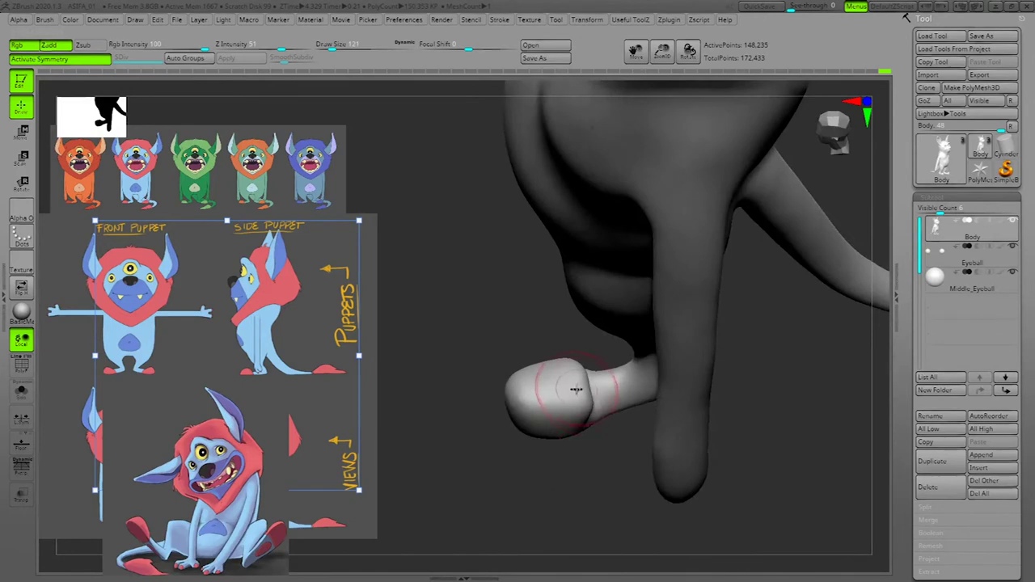
# Step: Reduce the brush's draw size to 88 and smooth the seam behind the toe caps on the outer side
pyautogui.press('space')
pyautogui.moveTo(578, 393); pyautogui.dragTo(576, 393)
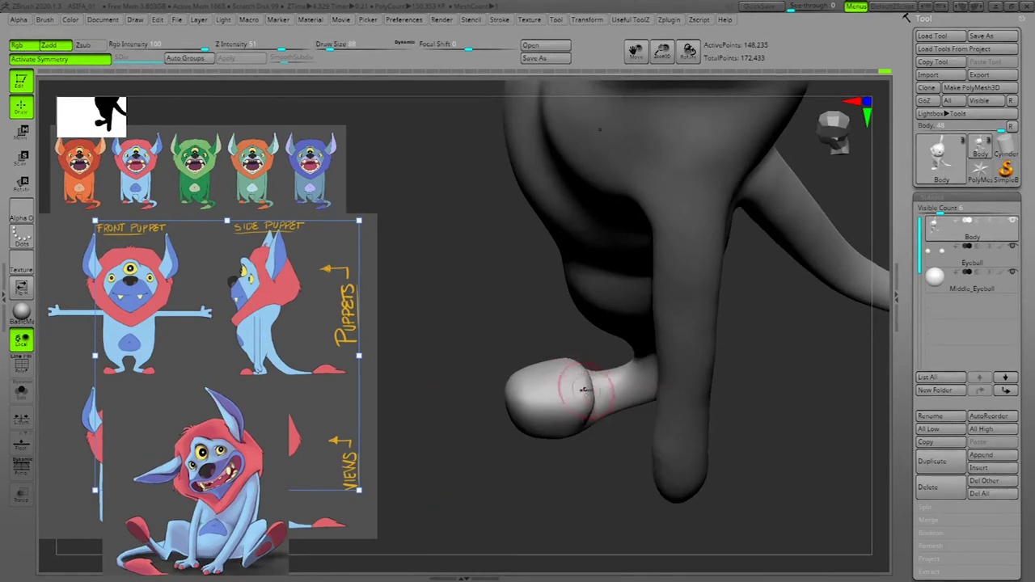
pyautogui.moveTo(588, 399)
pyautogui.keyDown('shift'); pyautogui.mouseDown()
pyautogui.moveTo(582, 376)
pyautogui.moveTo(585, 410)
pyautogui.mouseUp(); pyautogui.keyUp('shift')
pyautogui.moveTo(570, 494)
pyautogui.mouseDown()
pyautogui.moveTo(563, 504)
pyautogui.moveTo(576, 503)
pyautogui.mouseUp()
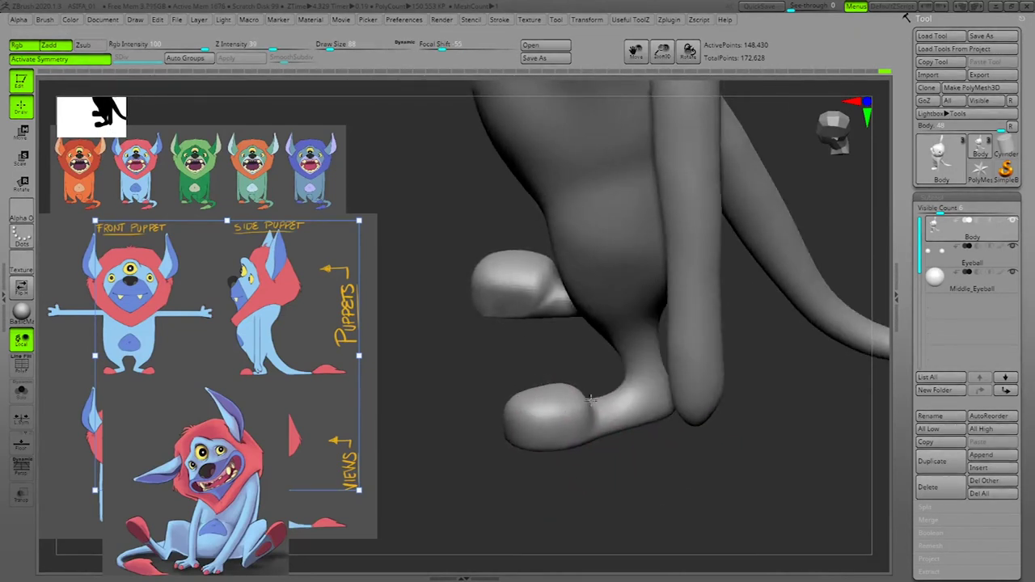
# Step: Smooth the top and inner side of the toe caps where they blend into the feet
pyautogui.moveTo(588, 496); pyautogui.dragTo(686, 492)
pyautogui.keyDown('shift'); pyautogui.moveTo(577, 435); pyautogui.dragTo(579, 437); pyautogui.keyUp('shift')
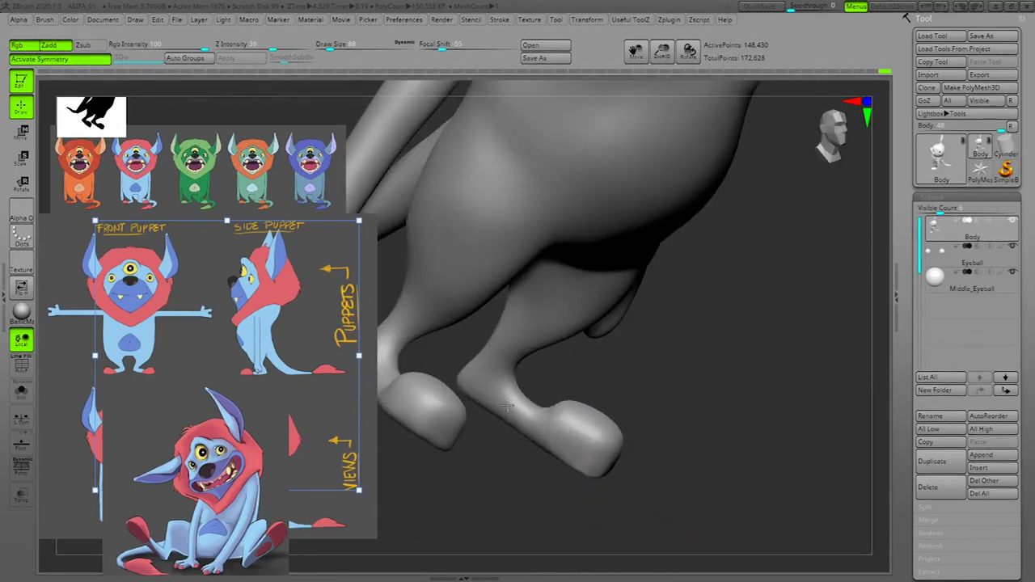
pyautogui.keyDown('shift'); pyautogui.moveTo(575, 414); pyautogui.dragTo(601, 430); pyautogui.keyUp('shift')
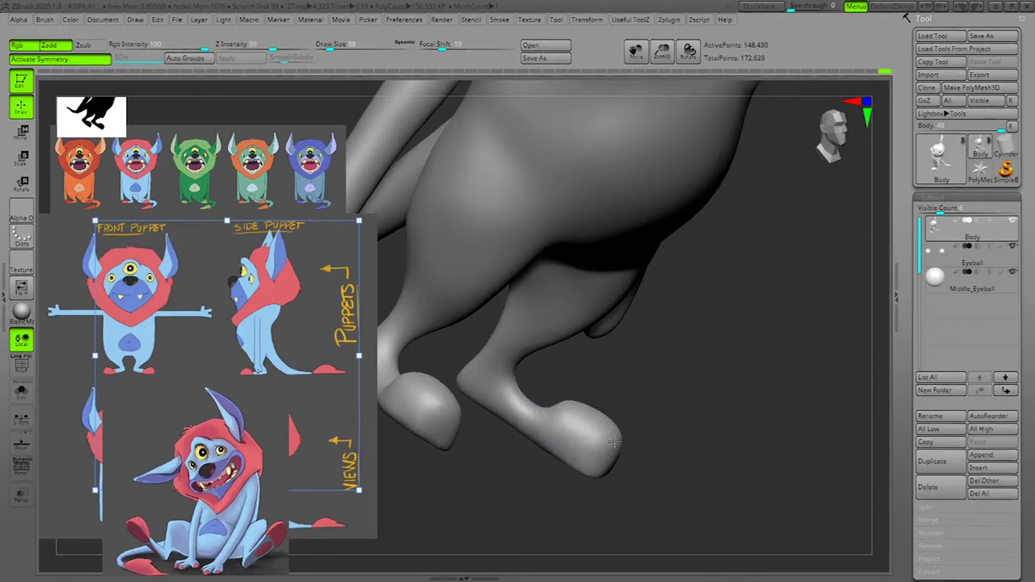
pyautogui.moveTo(740, 455); pyautogui.dragTo(743, 482)
pyautogui.moveTo(657, 522); pyautogui.dragTo(710, 506)
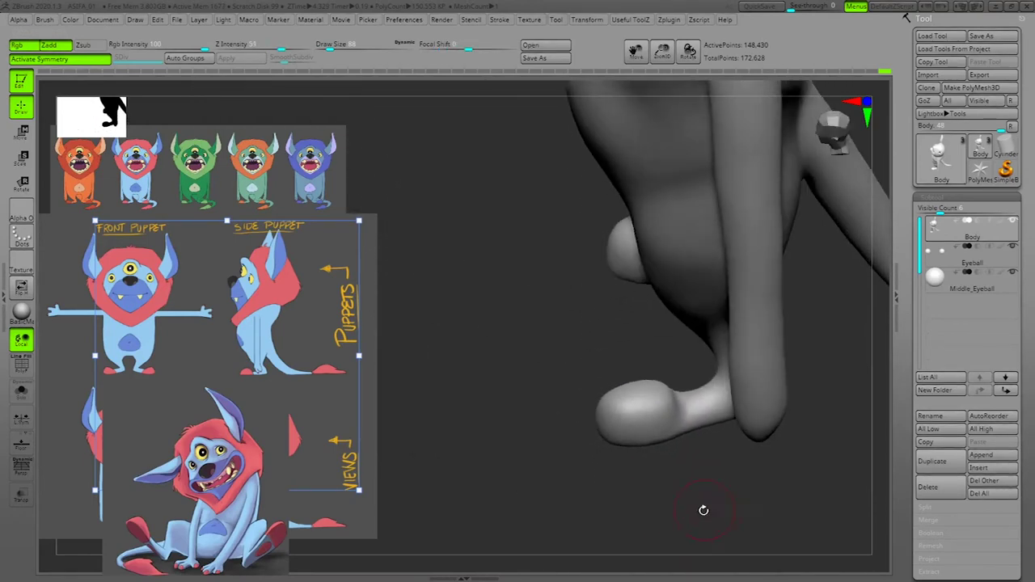
# Step: Carve a crease with the DamStandard brush around the outer side and top of the feet behind the toe caps
pyautogui.press('space')
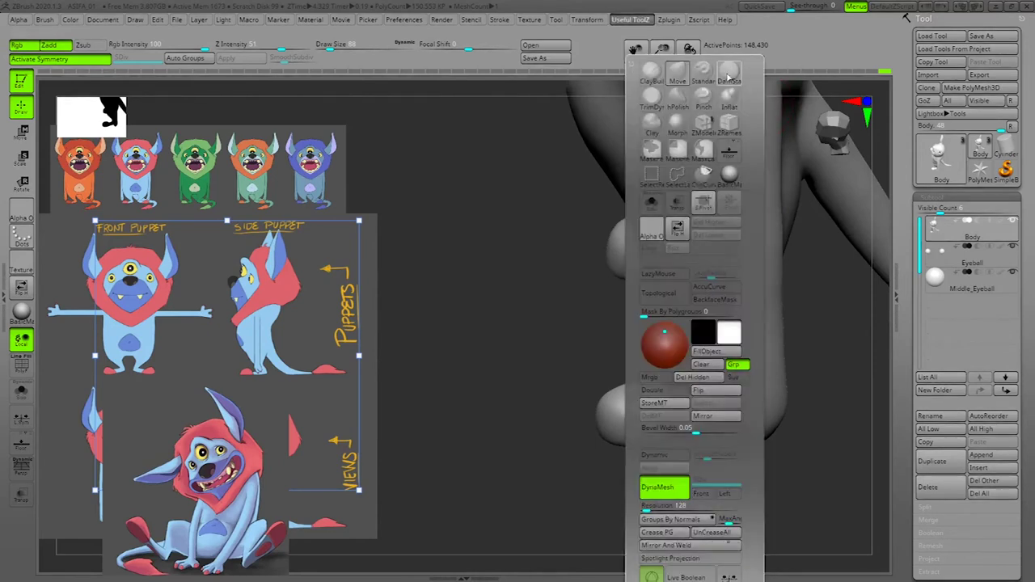
pyautogui.click(728, 75)
pyautogui.moveTo(637, 492); pyautogui.dragTo(653, 490)
pyautogui.press('space')
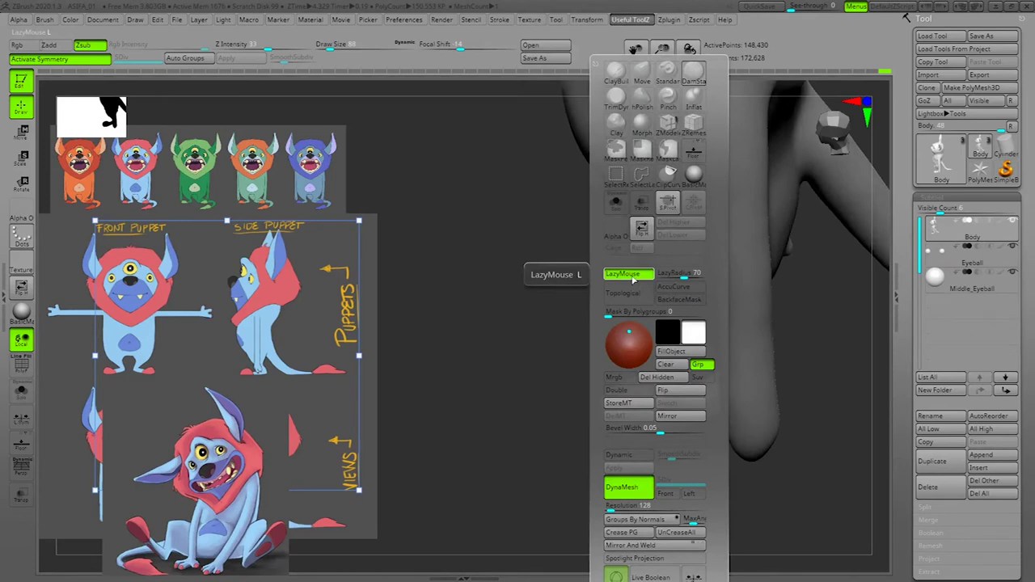
pyautogui.moveTo(681, 506); pyautogui.dragTo(690, 510)
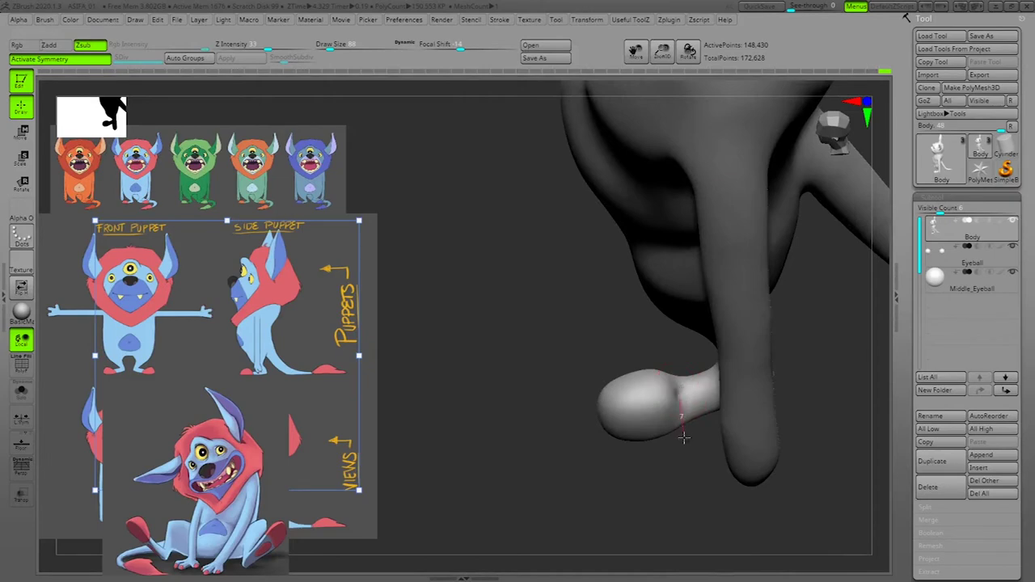
pyautogui.moveTo(691, 472)
pyautogui.mouseDown()
pyautogui.moveTo(714, 465)
pyautogui.moveTo(693, 526)
pyautogui.moveTo(804, 501)
pyautogui.moveTo(758, 453)
pyautogui.mouseUp()
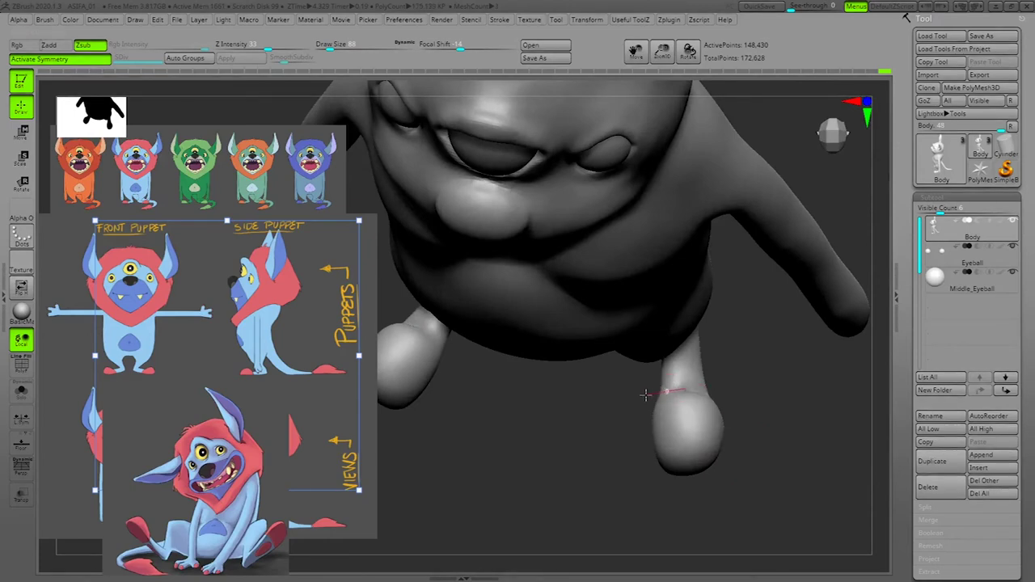
# Step: Continue the toe-cap crease along the inner sides and soles of the feet and remesh the body
pyautogui.moveTo(758, 416); pyautogui.dragTo(684, 412)
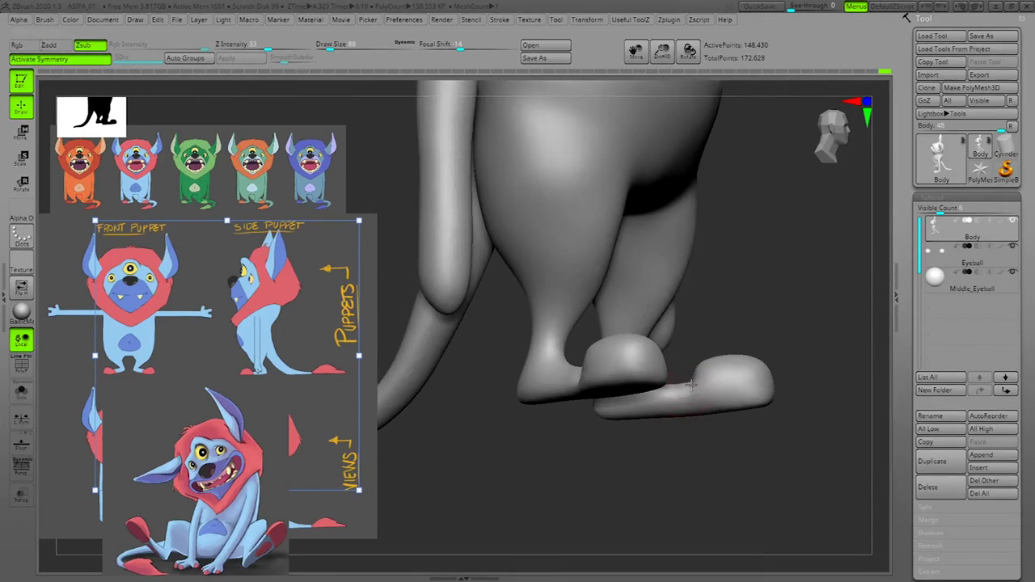
pyautogui.moveTo(739, 451); pyautogui.dragTo(756, 380)
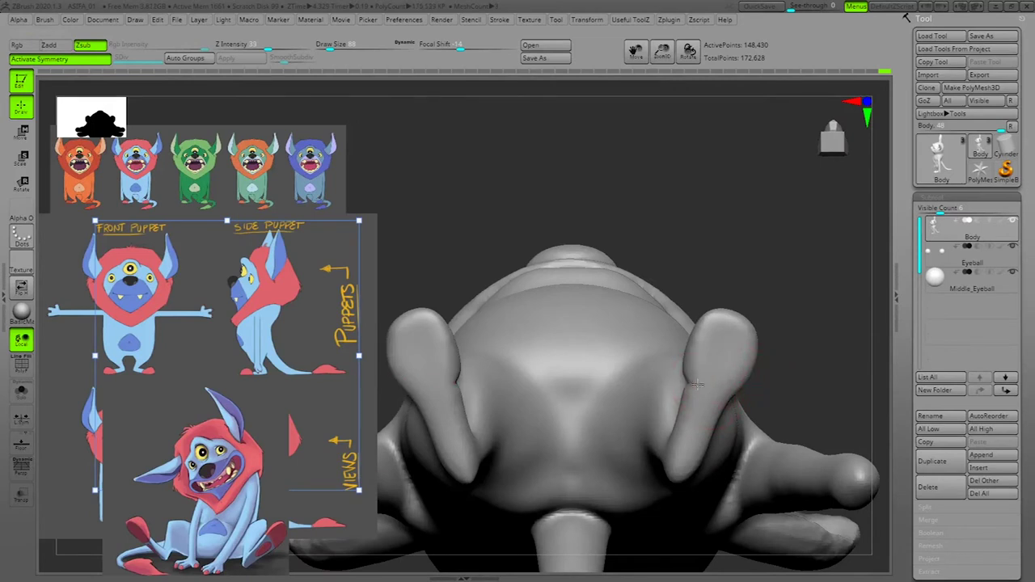
pyautogui.moveTo(841, 391); pyautogui.dragTo(827, 386)
pyautogui.moveTo(618, 395); pyautogui.dragTo(649, 438)
pyautogui.moveTo(689, 347); pyautogui.dragTo(738, 241)
pyautogui.moveTo(859, 280)
pyautogui.keyDown('alt'); pyautogui.mouseDown()
pyautogui.moveTo(834, 210)
pyautogui.moveTo(825, 458)
pyautogui.moveTo(755, 459)
pyautogui.moveTo(706, 501)
pyautogui.moveTo(723, 490)
pyautogui.moveTo(721, 503)
pyautogui.mouseUp(); pyautogui.keyUp('alt')
pyautogui.moveTo(708, 416); pyautogui.dragTo(810, 466)
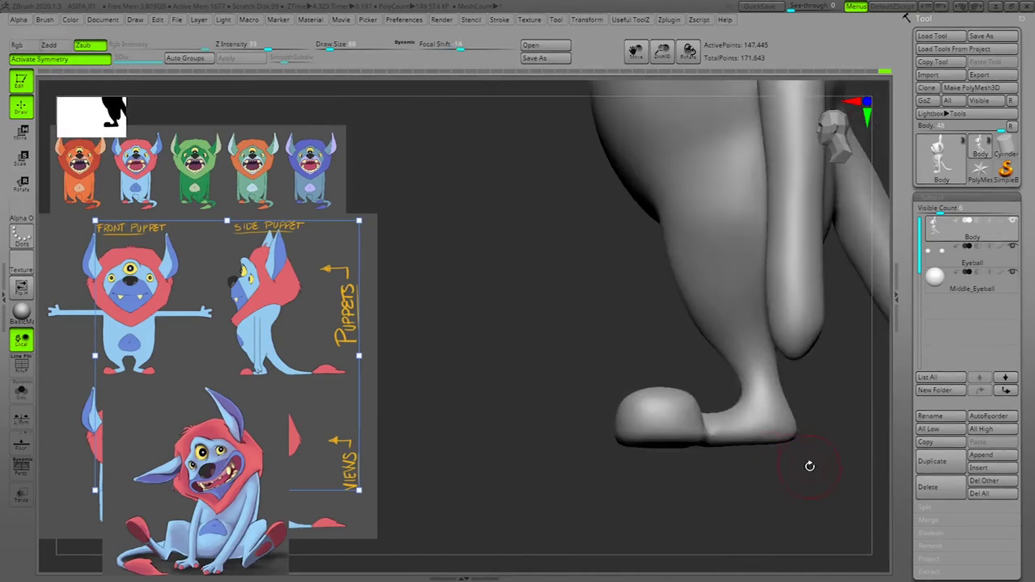
# Step: Mask both feet from the ankles to the crease, leaving the toe caps unmasked
pyautogui.press('space')
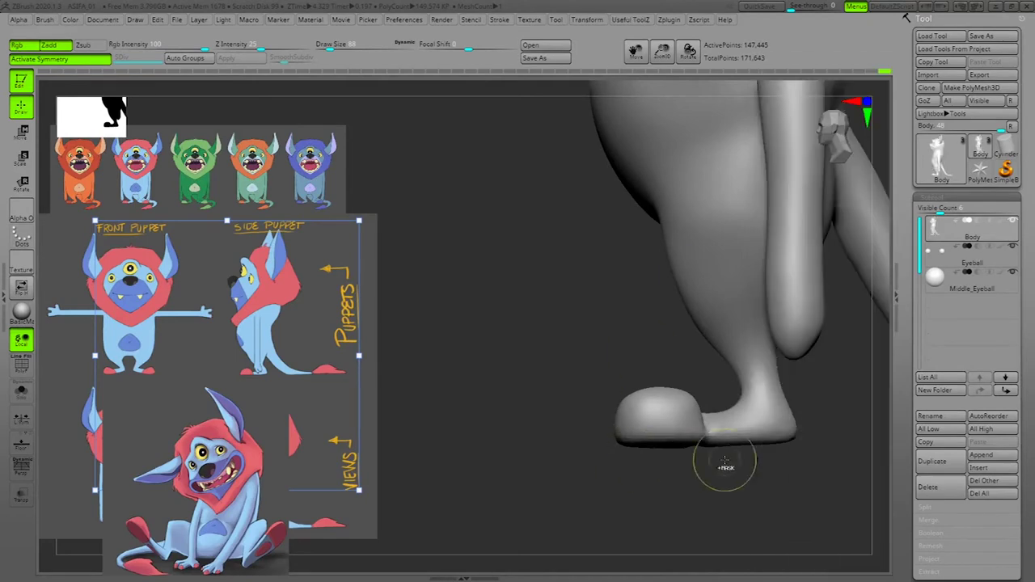
pyautogui.moveTo(799, 392)
pyautogui.keyDown('ctrl'); pyautogui.mouseDown()
pyautogui.moveTo(702, 395)
pyautogui.moveTo(723, 468)
pyautogui.moveTo(806, 495)
pyautogui.moveTo(791, 493)
pyautogui.mouseUp(); pyautogui.keyUp('ctrl')
pyautogui.moveTo(747, 466); pyautogui.dragTo(728, 478)
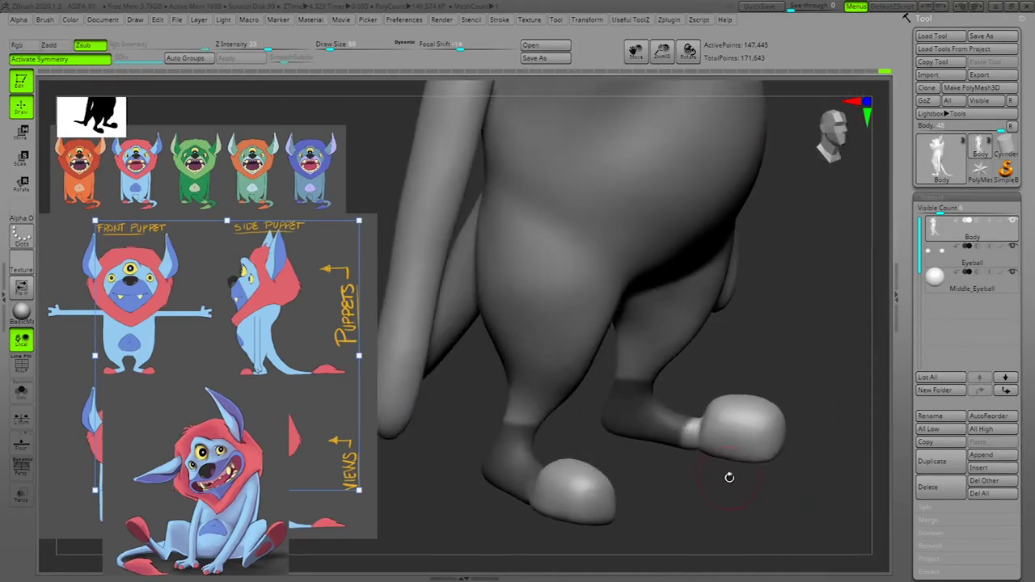
pyautogui.keyDown('ctrl'); pyautogui.moveTo(700, 415); pyautogui.dragTo(692, 461); pyautogui.keyUp('ctrl')
pyautogui.moveTo(788, 496)
pyautogui.mouseDown()
pyautogui.moveTo(696, 481)
pyautogui.moveTo(714, 502)
pyautogui.moveTo(719, 495)
pyautogui.mouseUp()
# Step: Reshape the unmasked toe caps with the Move brush at draw size 104, flattening their undersides and tapering them towards the crease
pyautogui.press('space')
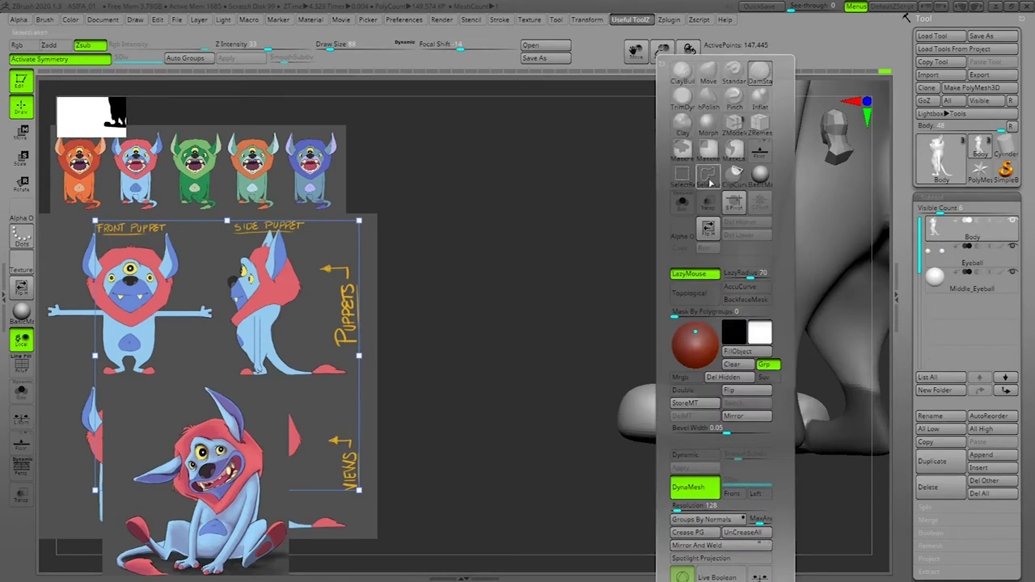
pyautogui.click(709, 206)
pyautogui.press('space')
pyautogui.click(704, 395)
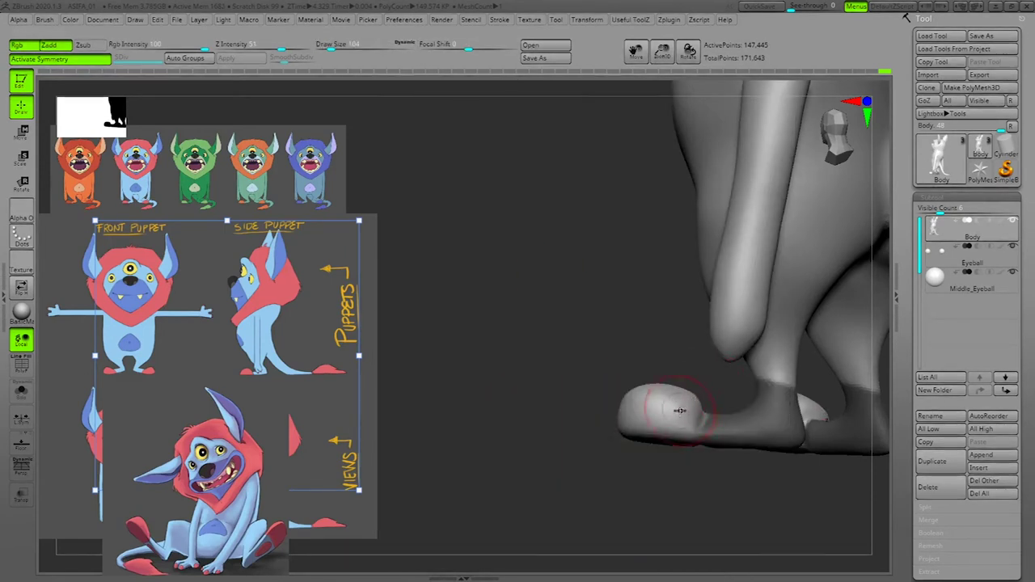
pyautogui.moveTo(701, 464); pyautogui.dragTo(847, 436)
pyautogui.moveTo(804, 385)
pyautogui.mouseDown()
pyautogui.moveTo(826, 391)
pyautogui.moveTo(844, 370)
pyautogui.mouseUp()
pyautogui.keyDown('shift'); pyautogui.moveTo(731, 400); pyautogui.dragTo(713, 401); pyautogui.keyUp('shift')
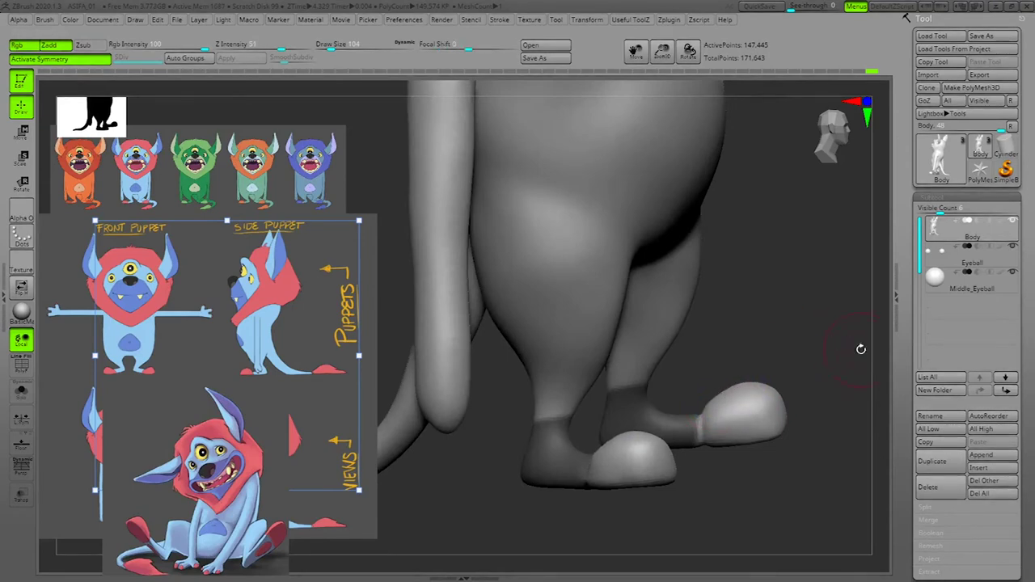
# Step: Refine the toe caps' rounded side profile from both sides of the feet and clear the foot mask
pyautogui.moveTo(819, 460); pyautogui.dragTo(724, 451)
pyautogui.moveTo(664, 465); pyautogui.dragTo(705, 447)
pyautogui.moveTo(798, 444); pyautogui.dragTo(785, 446)
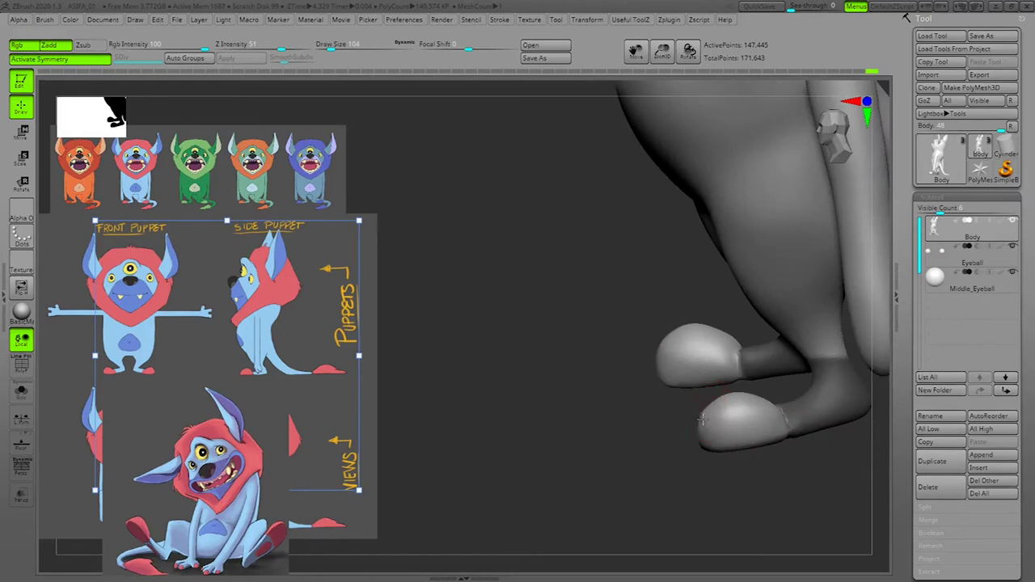
pyautogui.moveTo(716, 482); pyautogui.dragTo(755, 482)
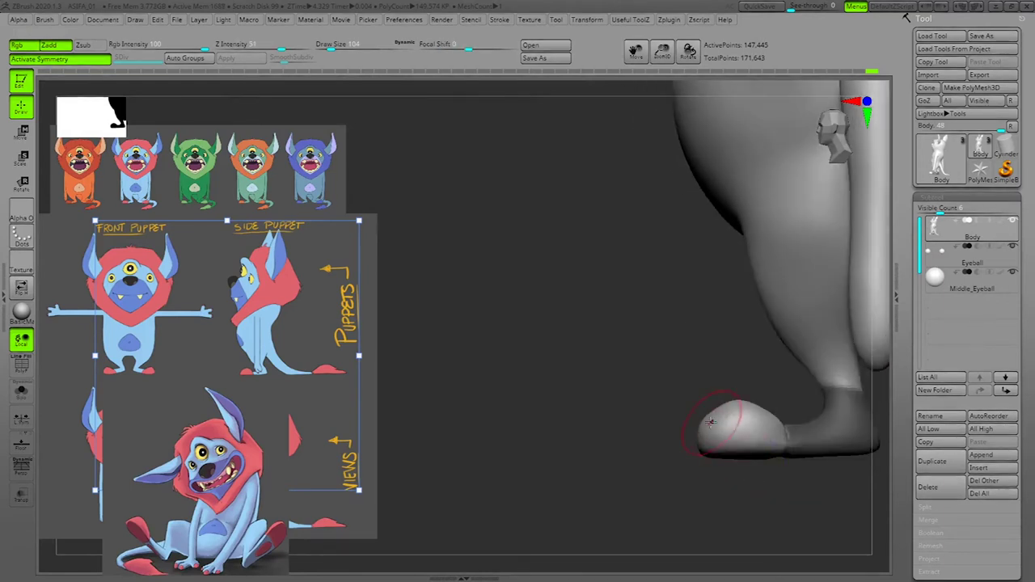
pyautogui.moveTo(677, 490); pyautogui.dragTo(705, 430)
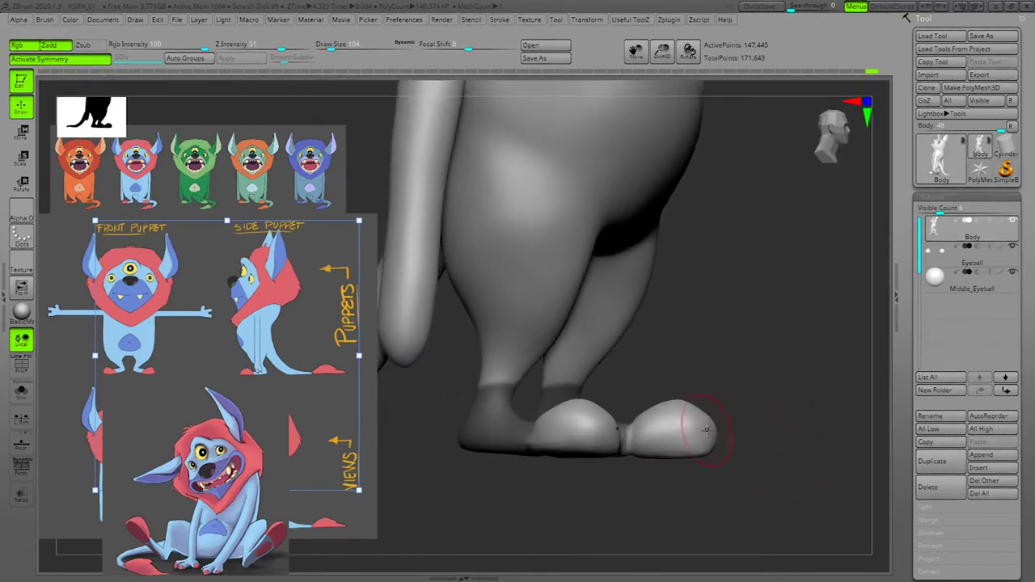
pyautogui.moveTo(815, 415)
pyautogui.keyDown('ctrl'); pyautogui.mouseDown()
pyautogui.moveTo(828, 429)
pyautogui.moveTo(807, 425)
pyautogui.mouseUp(); pyautogui.keyUp('ctrl')
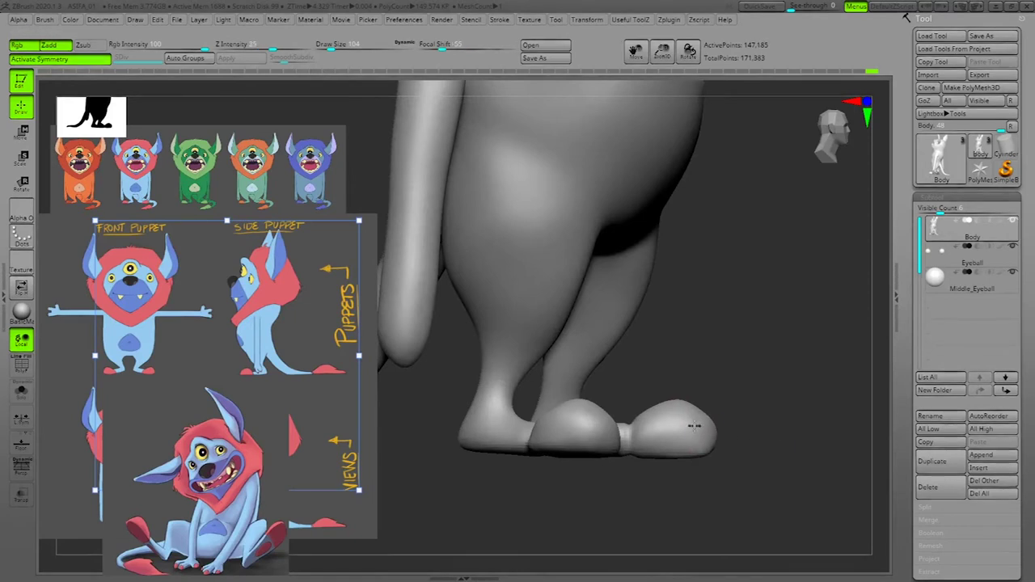
# Step: Adjust the toe caps' rounded tops and even out the soles where the caps meet the feet
pyautogui.moveTo(827, 430); pyautogui.dragTo(727, 435)
pyautogui.moveTo(715, 499); pyautogui.dragTo(765, 444)
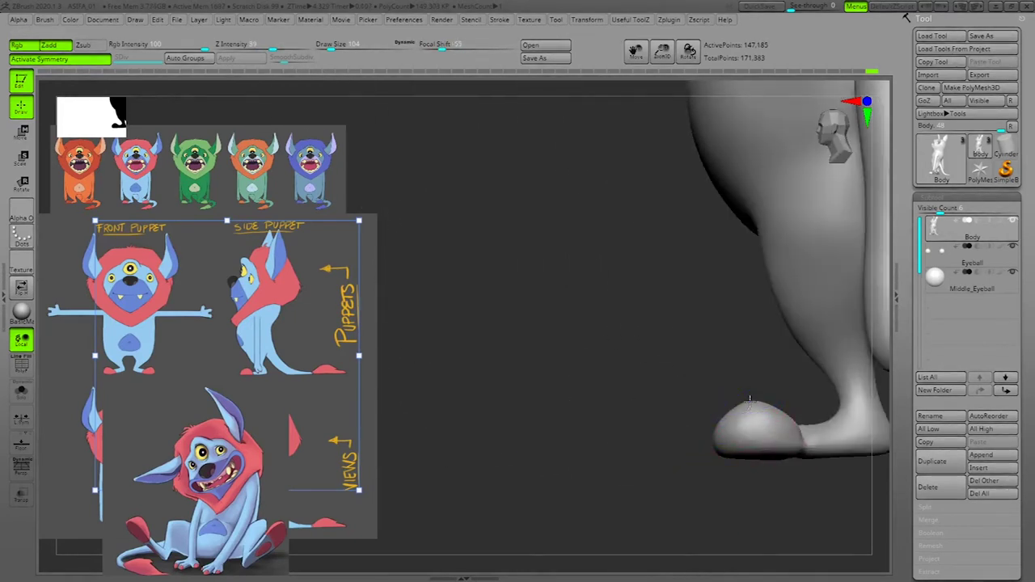
pyautogui.keyDown('alt'); pyautogui.moveTo(710, 490); pyautogui.dragTo(620, 481); pyautogui.keyUp('alt')
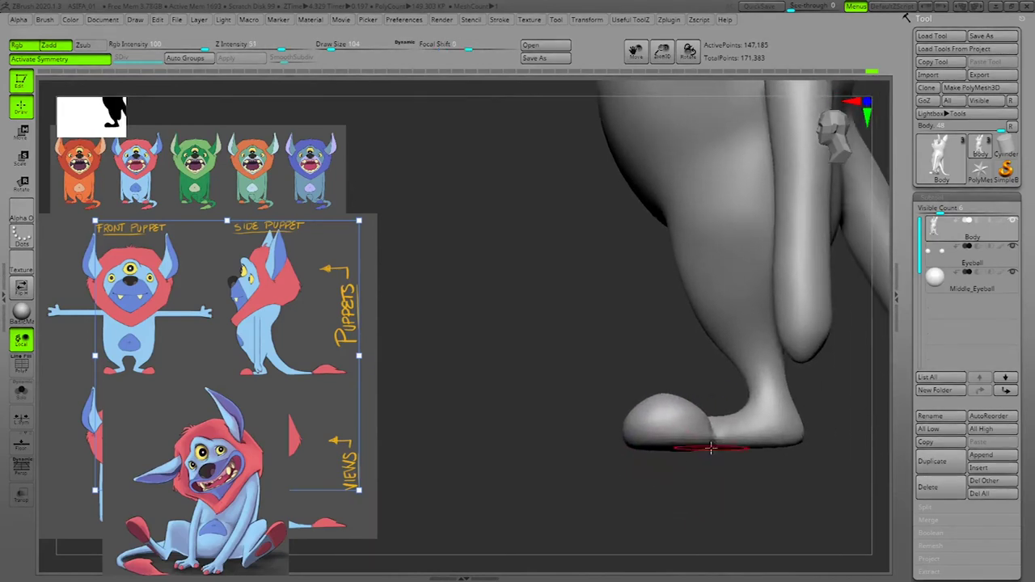
pyautogui.moveTo(734, 493)
pyautogui.mouseDown()
pyautogui.moveTo(795, 511)
pyautogui.moveTo(837, 488)
pyautogui.moveTo(787, 476)
pyautogui.moveTo(804, 469)
pyautogui.moveTo(730, 484)
pyautogui.mouseUp()
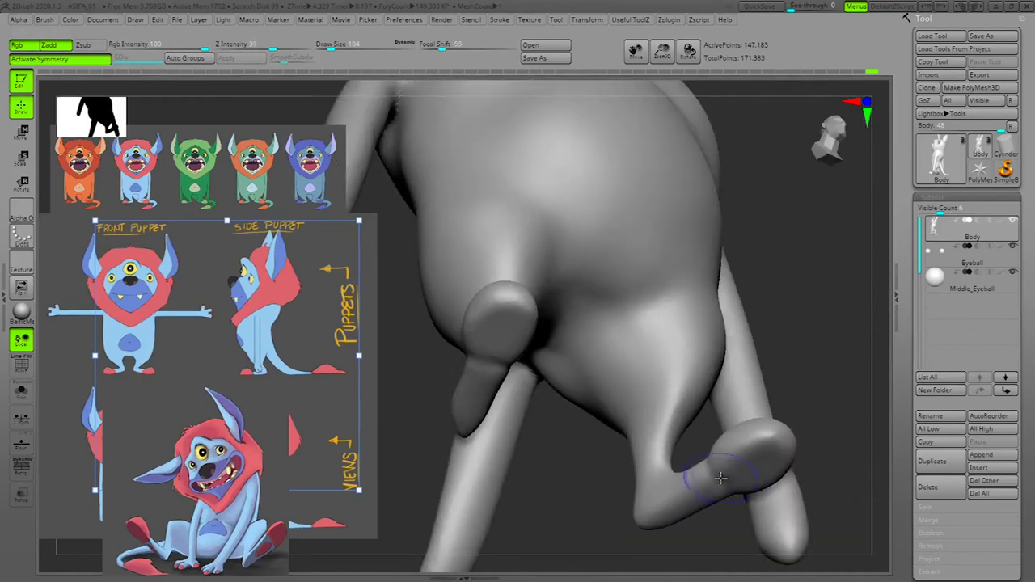
pyautogui.moveTo(878, 431); pyautogui.dragTo(850, 450)
pyautogui.moveTo(585, 520); pyautogui.dragTo(730, 478)
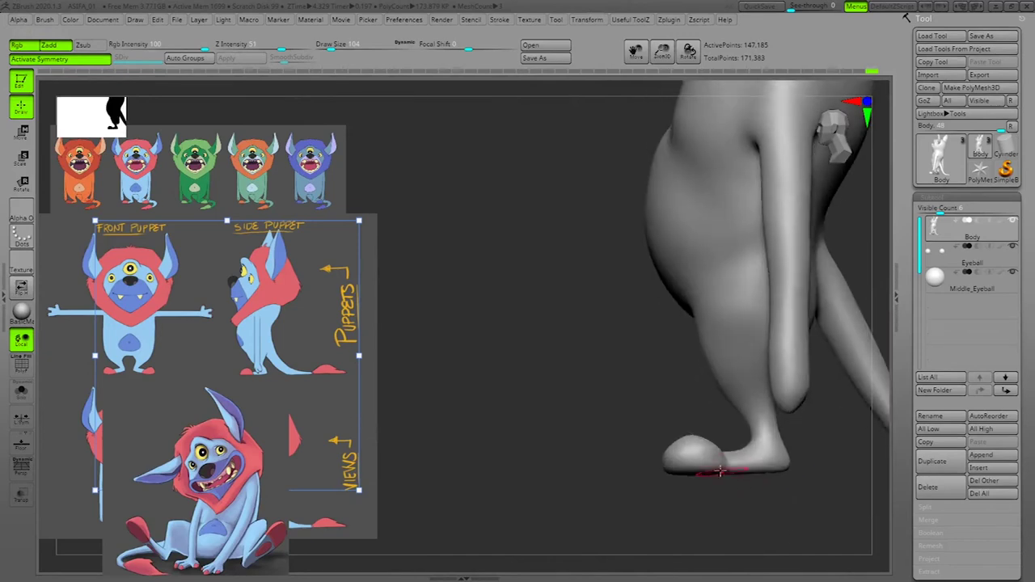
pyautogui.moveTo(797, 478); pyautogui.dragTo(761, 501)
# Step: Pull the backs of the heels in with the Move brush at draw size 130 and remesh the body
pyautogui.press('v')
pyautogui.press('b')
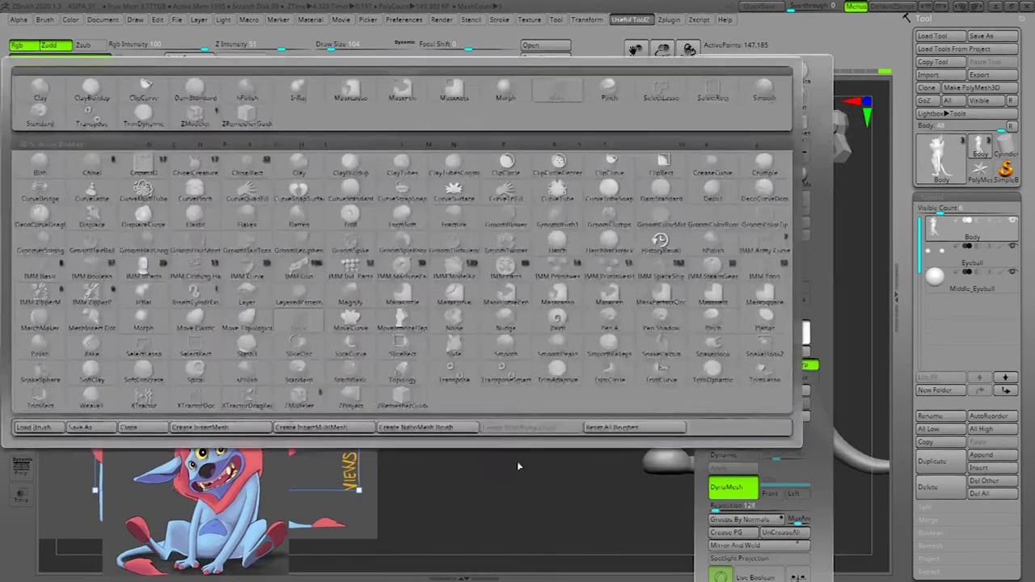
pyautogui.press('space')
pyautogui.moveTo(760, 394); pyautogui.dragTo(765, 394)
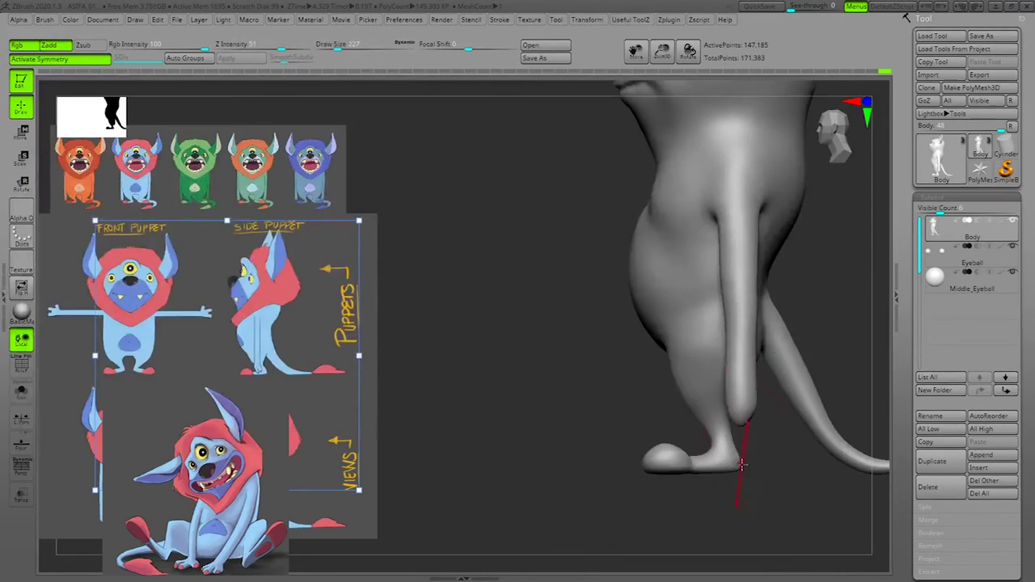
pyautogui.press('space')
pyautogui.moveTo(744, 393); pyautogui.dragTo(738, 394)
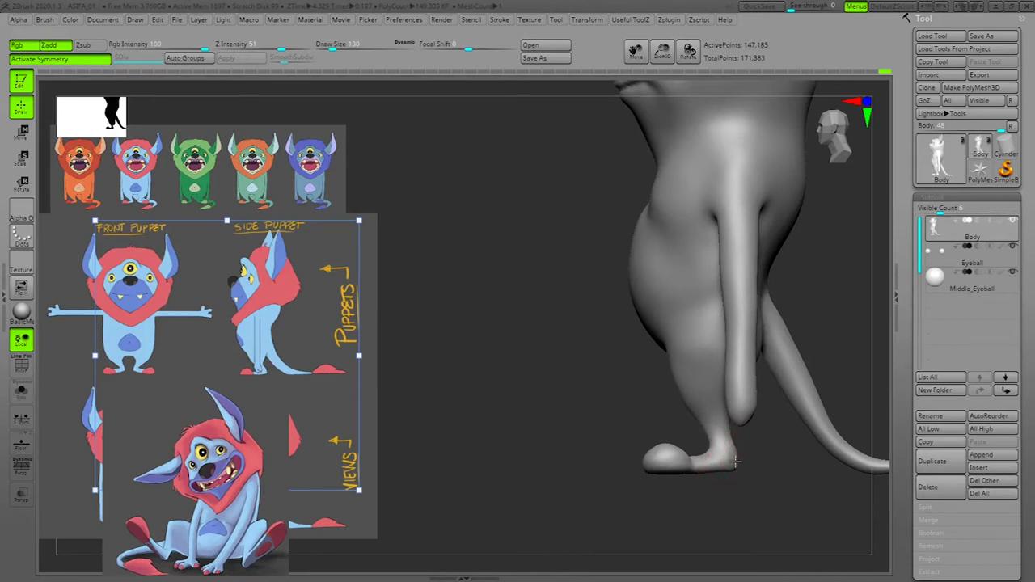
pyautogui.keyDown('ctrl'); pyautogui.moveTo(747, 490); pyautogui.dragTo(679, 511); pyautogui.keyUp('ctrl')
pyautogui.keyDown('ctrl'); pyautogui.moveTo(769, 497); pyautogui.dragTo(836, 528); pyautogui.keyUp('ctrl')
# Step: Set the brush draw size to 160, undo the last toe-cap adjustments and save the project
pyautogui.press('space')
pyautogui.moveTo(758, 393); pyautogui.dragTo(761, 393)
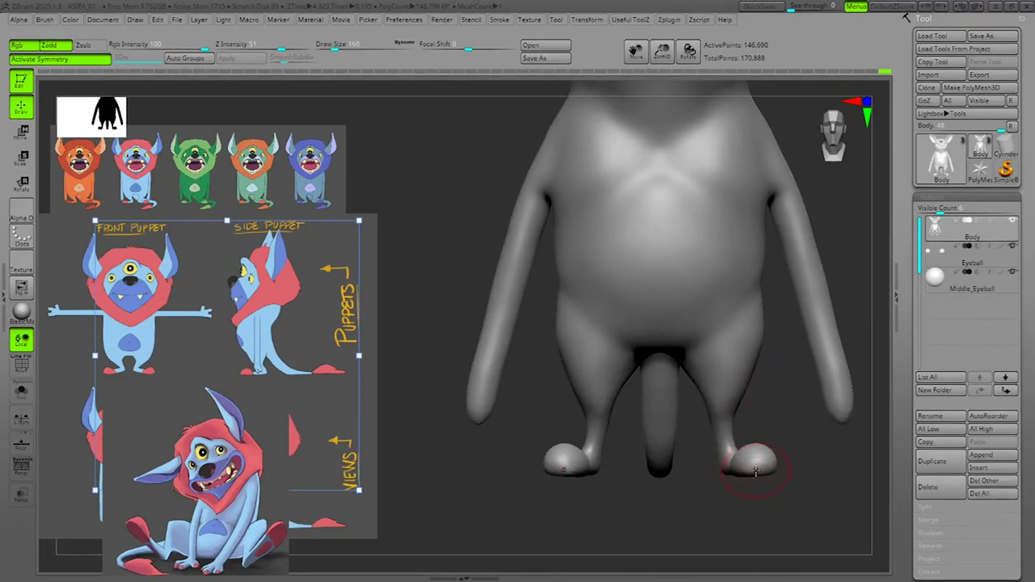
pyautogui.hotkey('ctrl', 'z')
pyautogui.hotkey('ctrl', 'z')
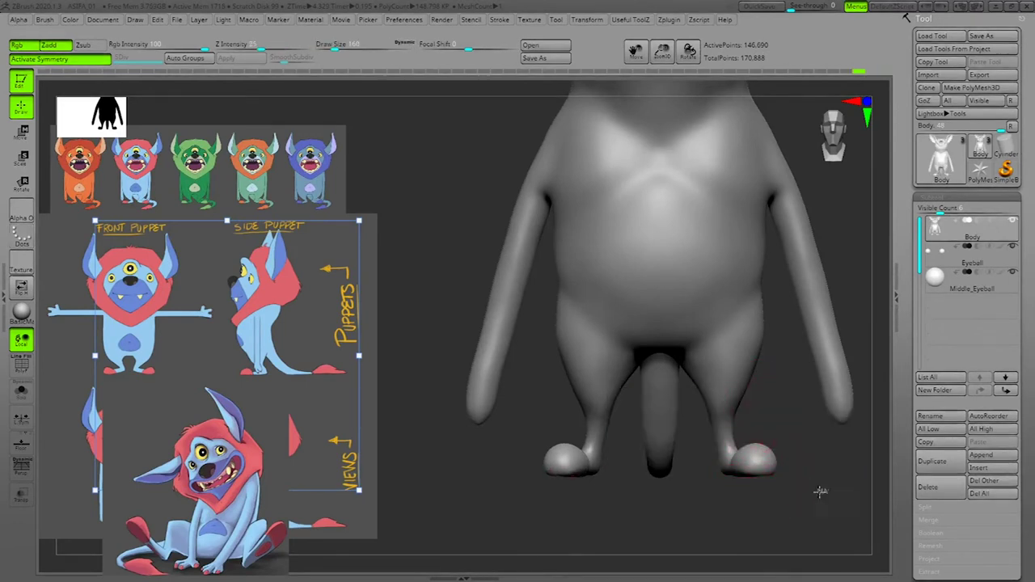
pyautogui.moveTo(809, 504)
pyautogui.keyDown('alt'); pyautogui.mouseDown()
pyautogui.moveTo(827, 485)
pyautogui.moveTo(815, 501)
pyautogui.moveTo(703, 490)
pyautogui.mouseUp(); pyautogui.keyUp('alt')
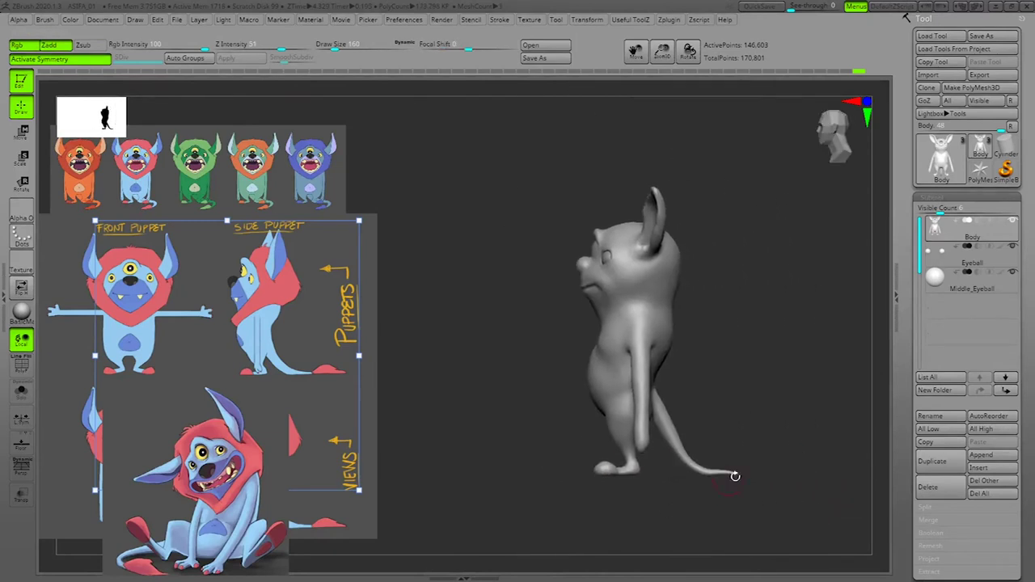
pyautogui.keyDown('alt'); pyautogui.moveTo(805, 364); pyautogui.dragTo(780, 353); pyautogui.keyUp('alt')
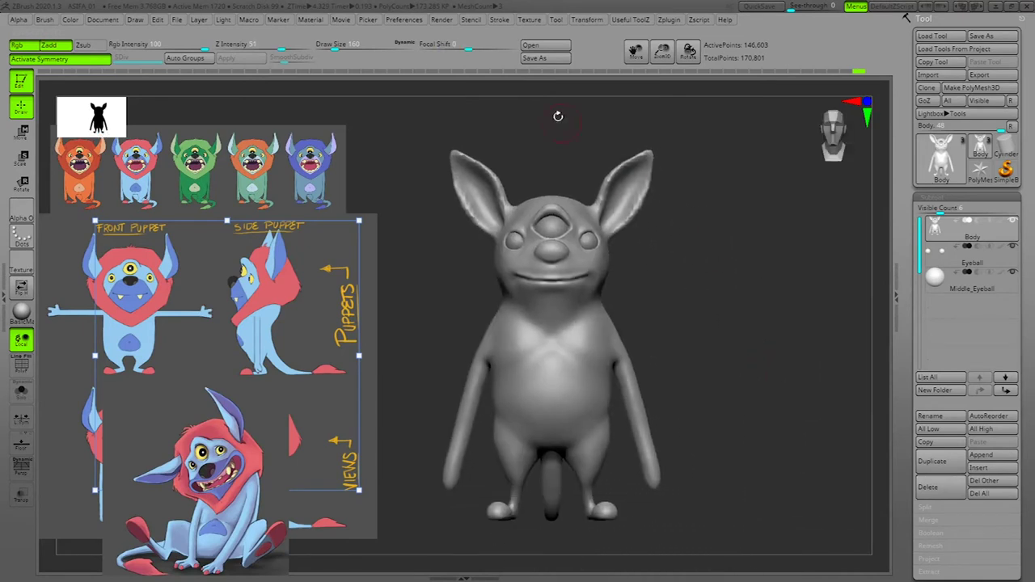
pyautogui.hotkey('ctrl', 's')
# Step: Smooth the ears' inner surfaces and rims and tidy their shape from the front, side and back
pyautogui.moveTo(792, 386); pyautogui.dragTo(816, 379)
pyautogui.keyDown('alt'); pyautogui.moveTo(767, 407); pyautogui.dragTo(819, 518); pyautogui.keyUp('alt')
pyautogui.moveTo(739, 274); pyautogui.dragTo(747, 276)
pyautogui.keyDown('shift'); pyautogui.moveTo(747, 277); pyautogui.dragTo(753, 308); pyautogui.keyUp('shift')
pyautogui.moveTo(671, 259)
pyautogui.keyDown('shift'); pyautogui.mouseDown()
pyautogui.moveTo(651, 236)
pyautogui.moveTo(657, 217)
pyautogui.moveTo(672, 262)
pyautogui.moveTo(649, 248)
pyautogui.mouseUp(); pyautogui.keyUp('shift')
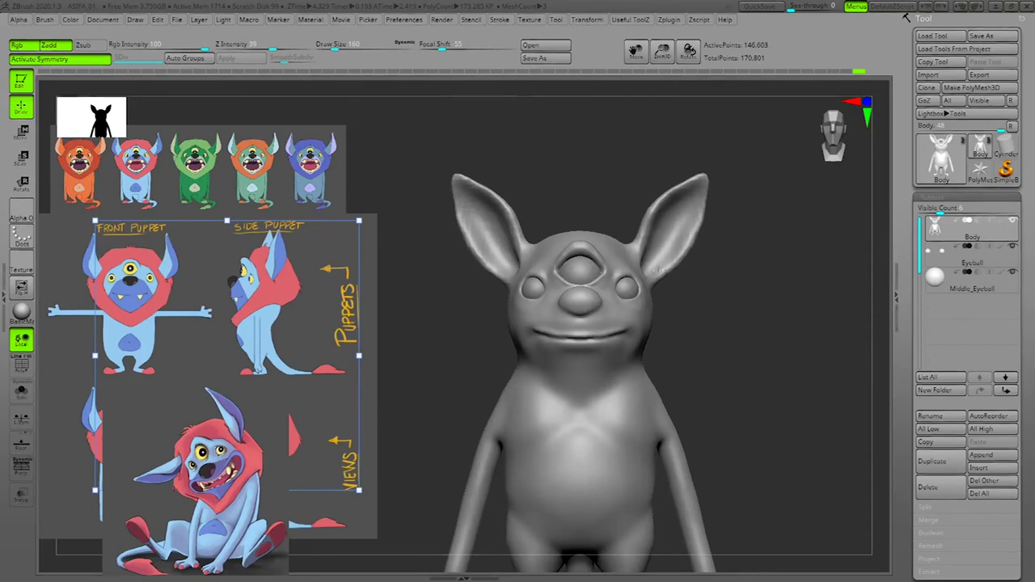
pyautogui.moveTo(801, 284); pyautogui.dragTo(667, 260)
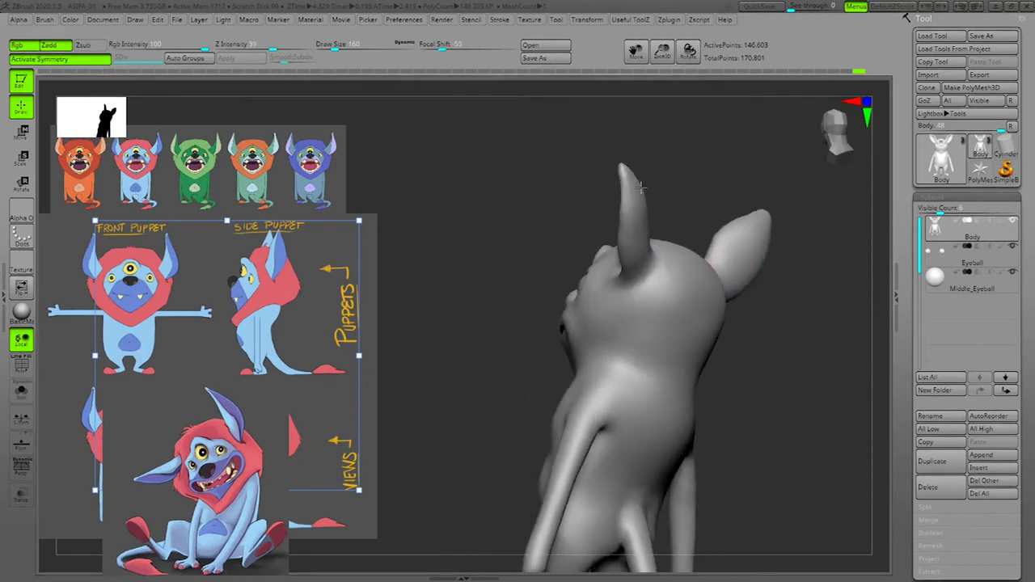
pyautogui.moveTo(821, 301); pyautogui.dragTo(755, 333)
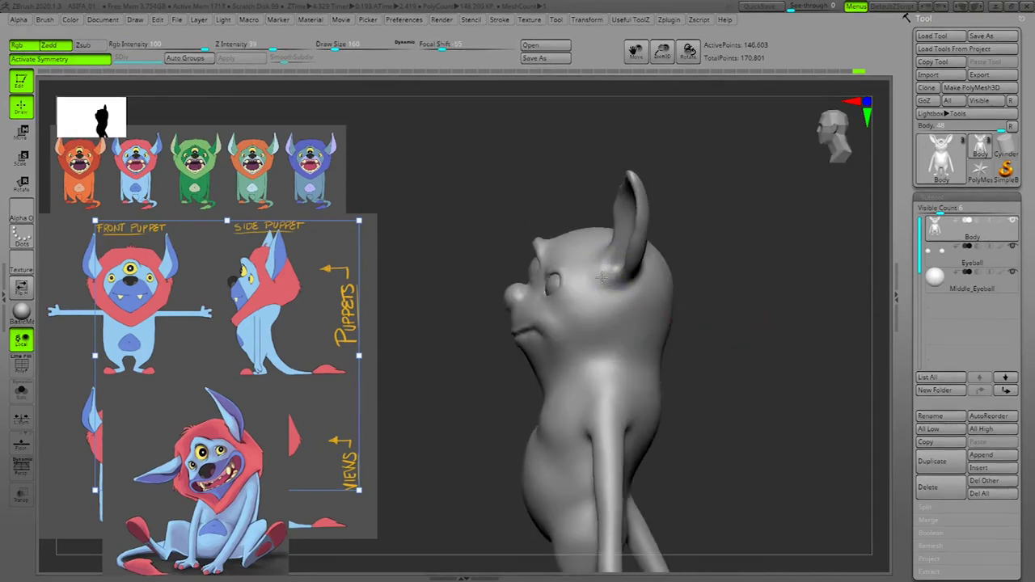
pyautogui.keyDown('shift'); pyautogui.moveTo(731, 276); pyautogui.dragTo(776, 300); pyautogui.keyUp('shift')
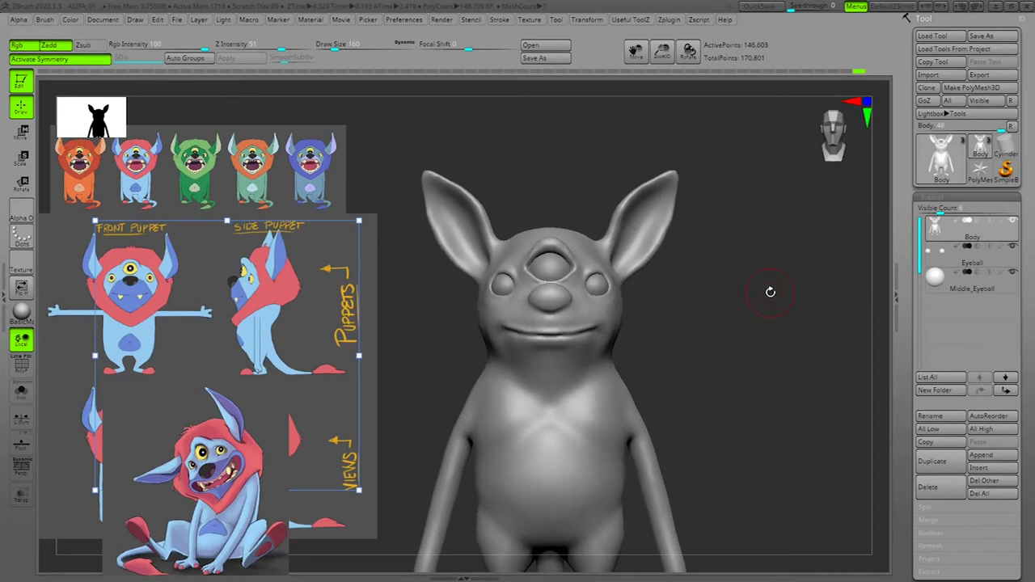
pyautogui.moveTo(737, 251); pyautogui.dragTo(780, 321)
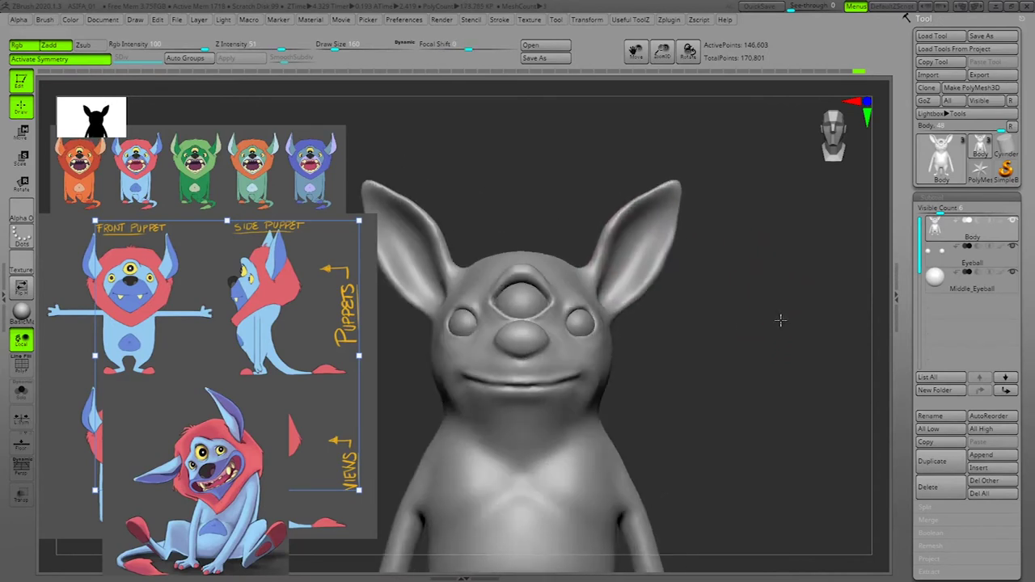
# Step: Mask the ears and invert the mask so that only the ears stay editable
pyautogui.moveTo(753, 192)
pyautogui.keyDown('ctrl'); pyautogui.mouseDown()
pyautogui.moveTo(746, 160)
pyautogui.moveTo(569, 218)
pyautogui.moveTo(588, 283)
pyautogui.moveTo(630, 344)
pyautogui.mouseUp(); pyautogui.keyUp('ctrl')
pyautogui.moveTo(806, 321)
pyautogui.mouseDown()
pyautogui.moveTo(671, 326)
pyautogui.moveTo(779, 321)
pyautogui.mouseUp()
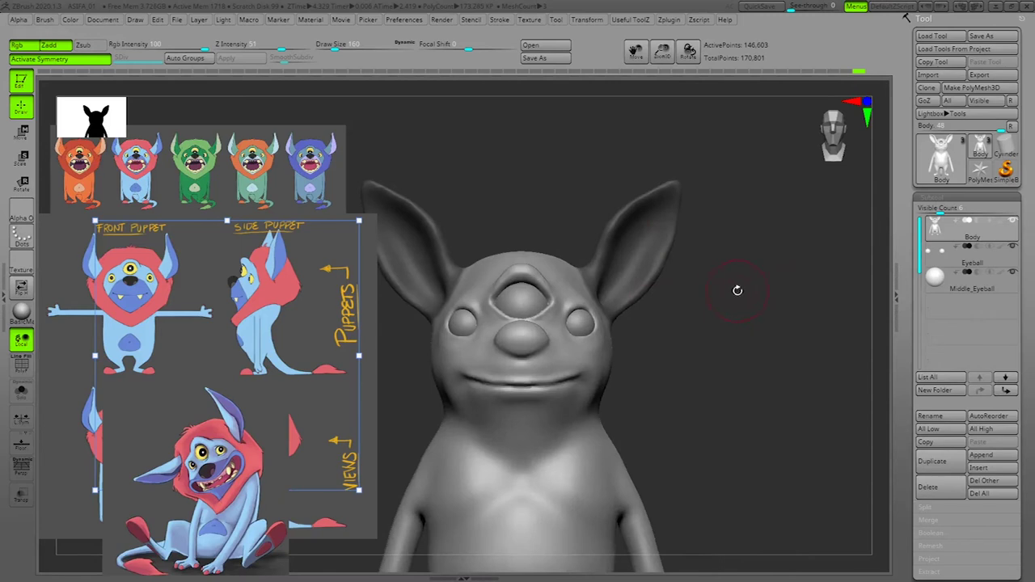
pyautogui.keyDown('ctrl'); pyautogui.click(744, 288); pyautogui.keyUp('ctrl')
# Step: Place the transform gizmo at the base of the ear and rotate both ears upright
pyautogui.press('w')
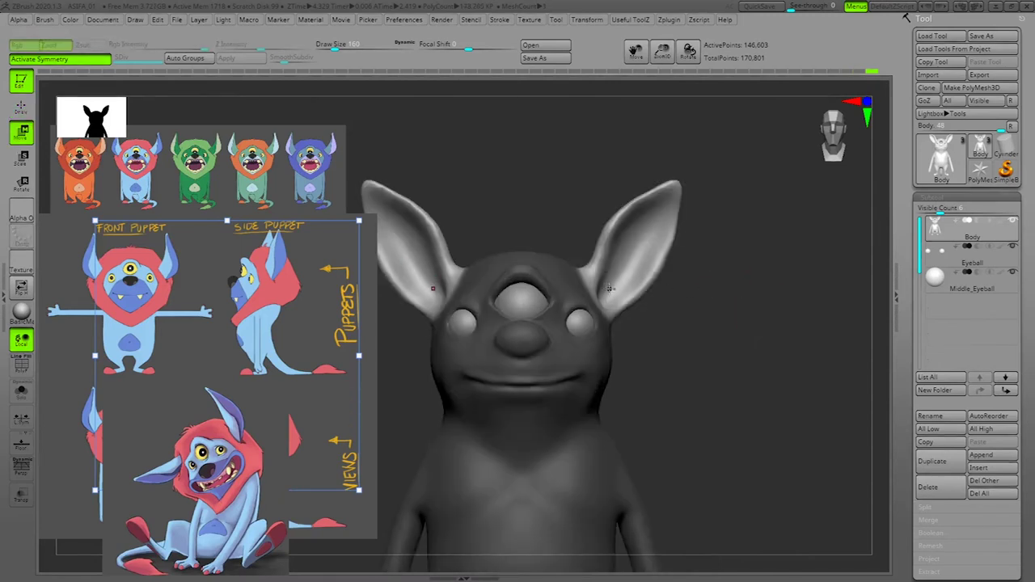
pyautogui.keyDown('alt'); pyautogui.click(603, 291); pyautogui.keyUp('alt')
pyautogui.keyDown('alt'); pyautogui.click(616, 206); pyautogui.keyUp('alt')
pyautogui.moveTo(648, 251)
pyautogui.keyDown('alt'); pyautogui.mouseDown()
pyautogui.moveTo(654, 285)
pyautogui.moveTo(639, 253)
pyautogui.mouseUp(); pyautogui.keyUp('alt')
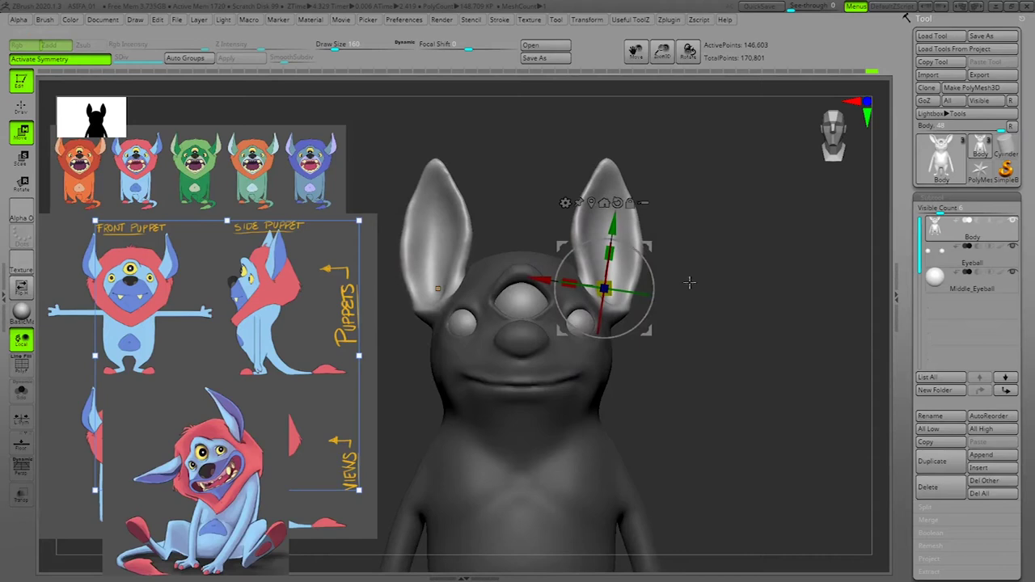
pyautogui.keyDown('alt'); pyautogui.click(617, 203); pyautogui.keyUp('alt')
# Step: Rotate the ears around their vertical axis so their openings turn sideways, and adjust their position on the head
pyautogui.moveTo(636, 288); pyautogui.dragTo(710, 311)
pyautogui.moveTo(547, 292); pyautogui.dragTo(542, 293)
pyautogui.moveTo(629, 268); pyautogui.dragTo(634, 270)
pyautogui.moveTo(723, 296); pyautogui.dragTo(721, 274)
pyautogui.moveTo(641, 260); pyautogui.dragTo(642, 259)
pyautogui.moveTo(719, 288); pyautogui.dragTo(703, 289)
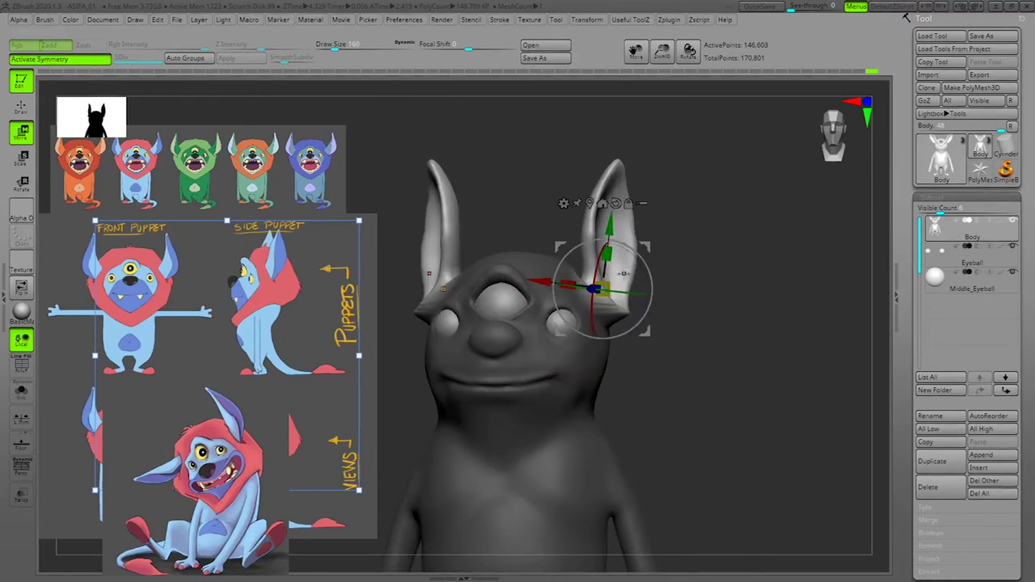
pyautogui.moveTo(720, 278); pyautogui.dragTo(702, 305)
pyautogui.moveTo(709, 261); pyautogui.dragTo(724, 272)
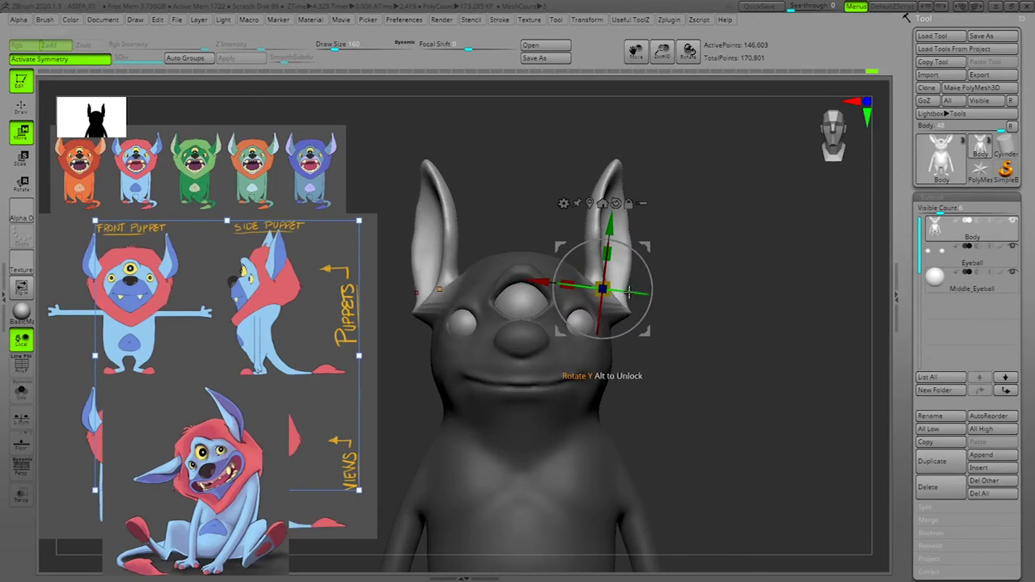
# Step: Fine-tune the ears' rotation, tilt and spacing with the gizmo and clear the mask from the body
pyautogui.moveTo(629, 293); pyautogui.dragTo(633, 296)
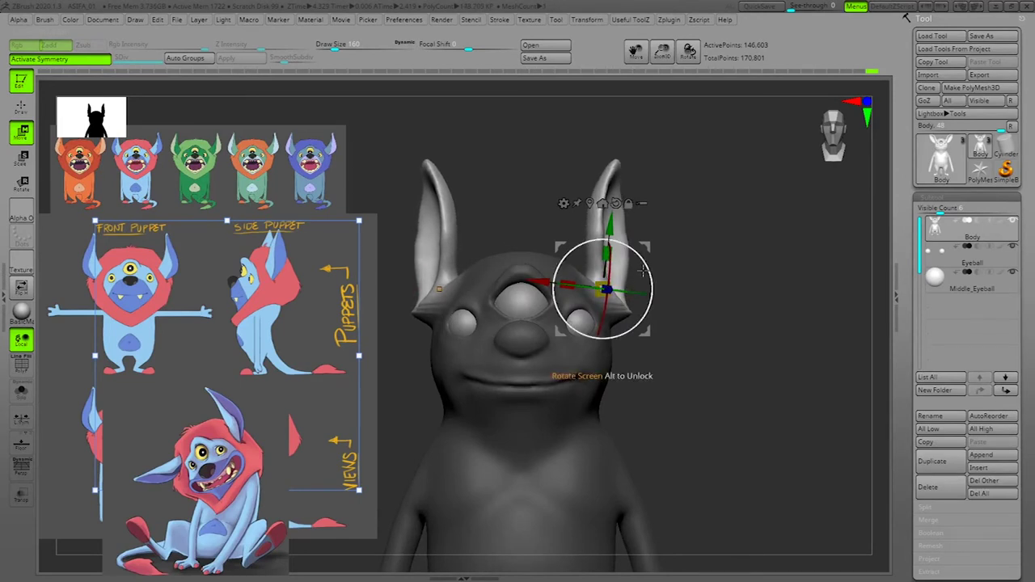
pyautogui.moveTo(649, 267); pyautogui.dragTo(647, 264)
pyautogui.moveTo(544, 282); pyautogui.dragTo(546, 283)
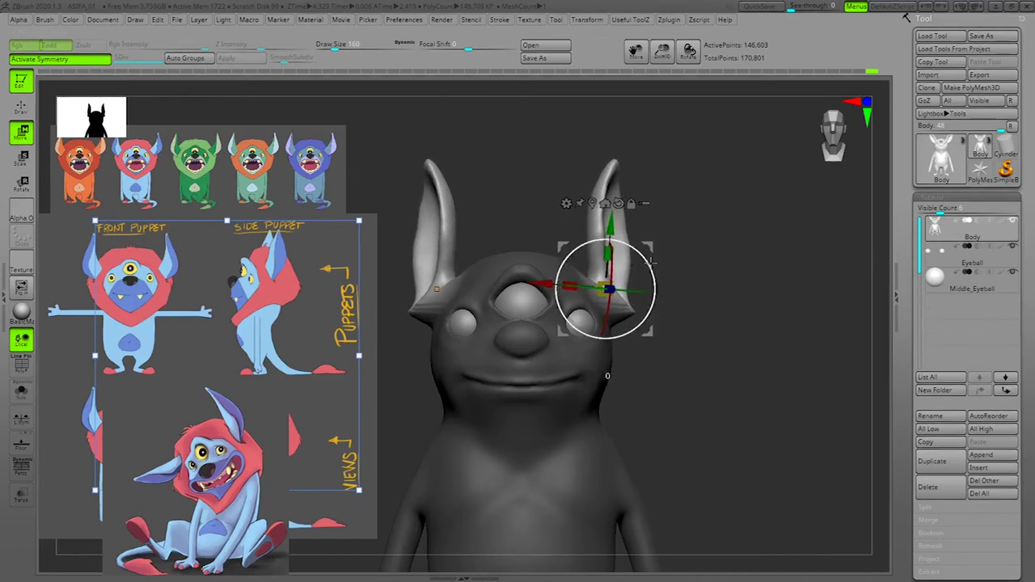
pyautogui.moveTo(650, 271); pyautogui.dragTo(648, 267)
pyautogui.press('q')
pyautogui.moveTo(769, 311)
pyautogui.keyDown('ctrl'); pyautogui.mouseDown()
pyautogui.moveTo(731, 360)
pyautogui.moveTo(765, 347)
pyautogui.moveTo(759, 340)
pyautogui.mouseUp(); pyautogui.keyUp('ctrl')
# Step: Reshape the ear bases with the Move brush at draw size 215, remesh the body and smooth where they join the head
pyautogui.press('space')
pyautogui.moveTo(628, 309); pyautogui.dragTo(597, 313)
pyautogui.press('1')
pyautogui.moveTo(841, 304); pyautogui.dragTo(701, 294)
pyautogui.moveTo(834, 259); pyautogui.dragTo(809, 260)
pyautogui.moveTo(603, 309); pyautogui.dragTo(611, 310)
pyautogui.keyDown('ctrl'); pyautogui.moveTo(852, 303); pyautogui.dragTo(860, 310); pyautogui.keyUp('ctrl')
pyautogui.keyDown('shift'); pyautogui.moveTo(625, 307); pyautogui.dragTo(603, 317); pyautogui.keyUp('shift')
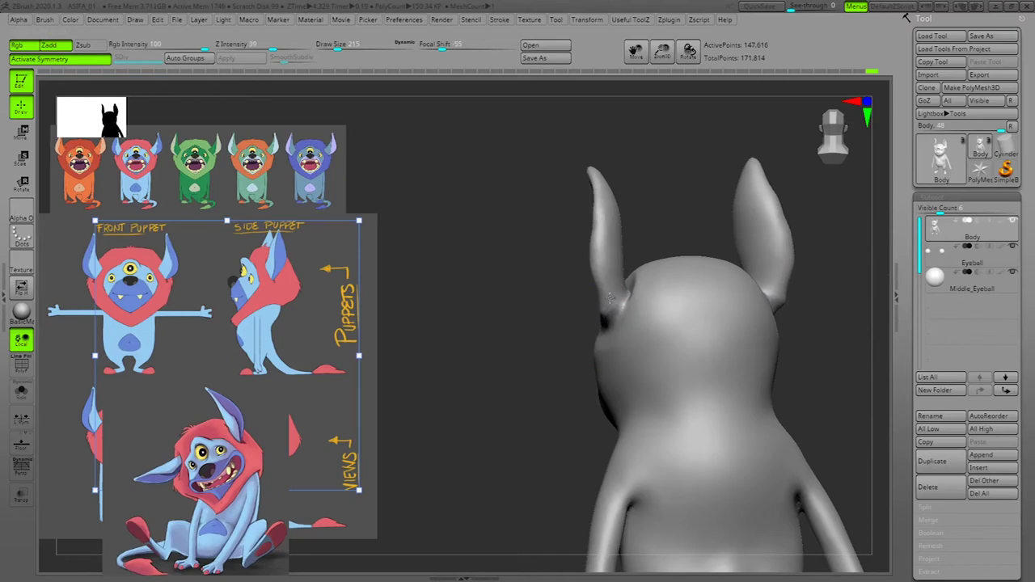
# Step: Refine the lower ear edges and their transition into the sides and back of the head
pyautogui.moveTo(792, 302); pyautogui.dragTo(873, 315)
pyautogui.moveTo(694, 304)
pyautogui.mouseDown()
pyautogui.moveTo(781, 317)
pyautogui.moveTo(617, 330)
pyautogui.mouseUp()
pyautogui.moveTo(769, 325); pyautogui.dragTo(735, 331)
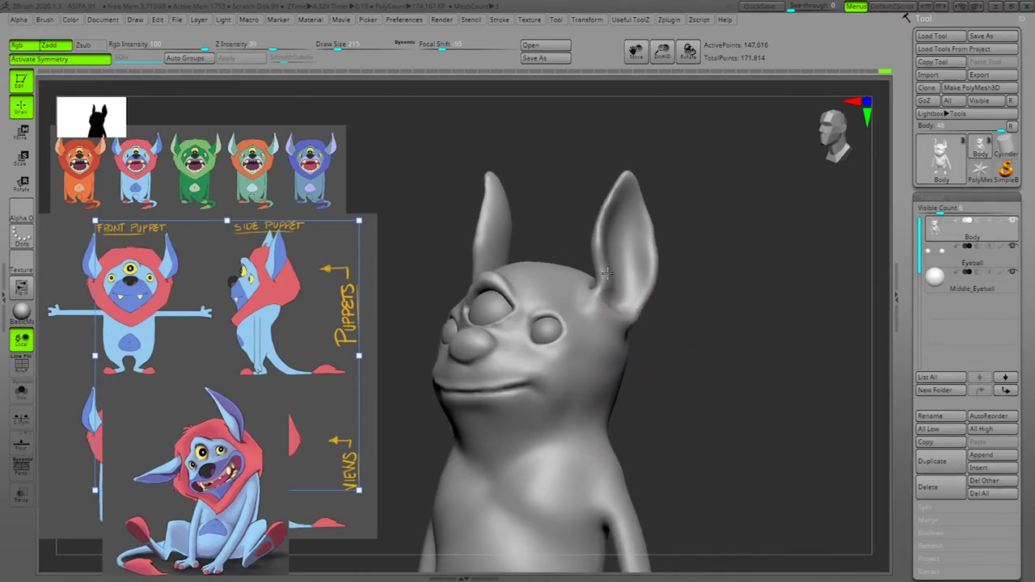
pyautogui.moveTo(802, 314)
pyautogui.mouseDown()
pyautogui.moveTo(615, 323)
pyautogui.moveTo(627, 336)
pyautogui.mouseUp()
pyautogui.moveTo(550, 406)
pyautogui.mouseDown()
pyautogui.moveTo(577, 414)
pyautogui.moveTo(620, 359)
pyautogui.mouseUp()
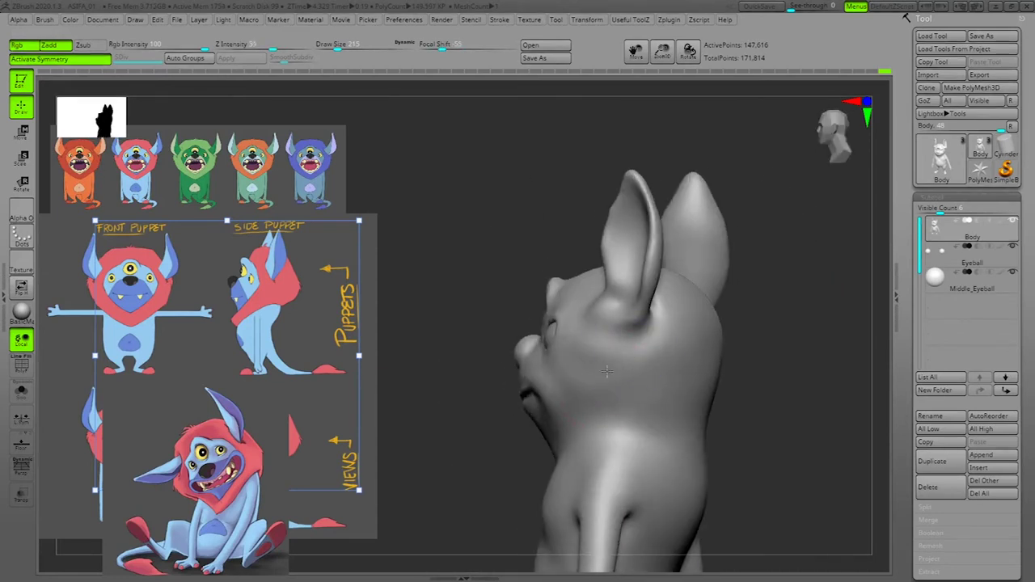
pyautogui.moveTo(817, 320)
pyautogui.mouseDown()
pyautogui.moveTo(811, 340)
pyautogui.moveTo(719, 310)
pyautogui.moveTo(760, 337)
pyautogui.moveTo(732, 354)
pyautogui.moveTo(766, 354)
pyautogui.mouseUp()
# Step: Build up clay below the ear bases with ClayBuildup and smooth it into the sides of the head
pyautogui.press('space')
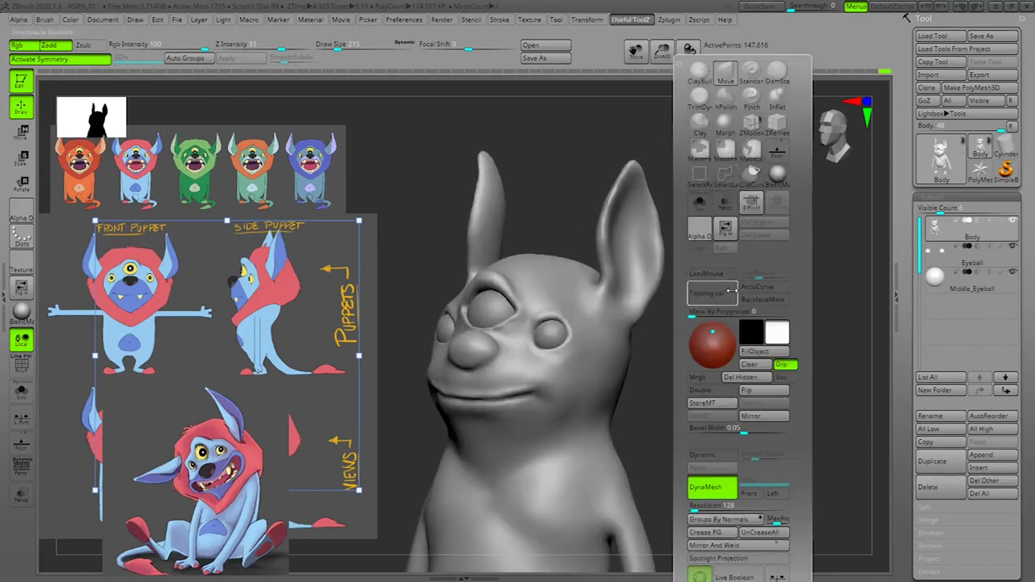
pyautogui.click(698, 73)
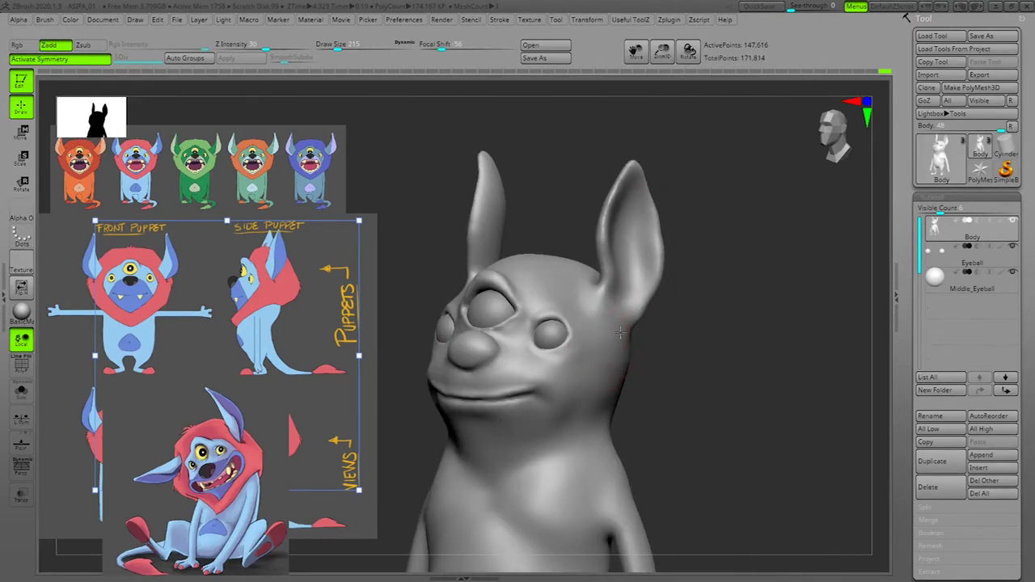
pyautogui.keyDown('shift'); pyautogui.moveTo(620, 343); pyautogui.dragTo(607, 349); pyautogui.keyUp('shift')
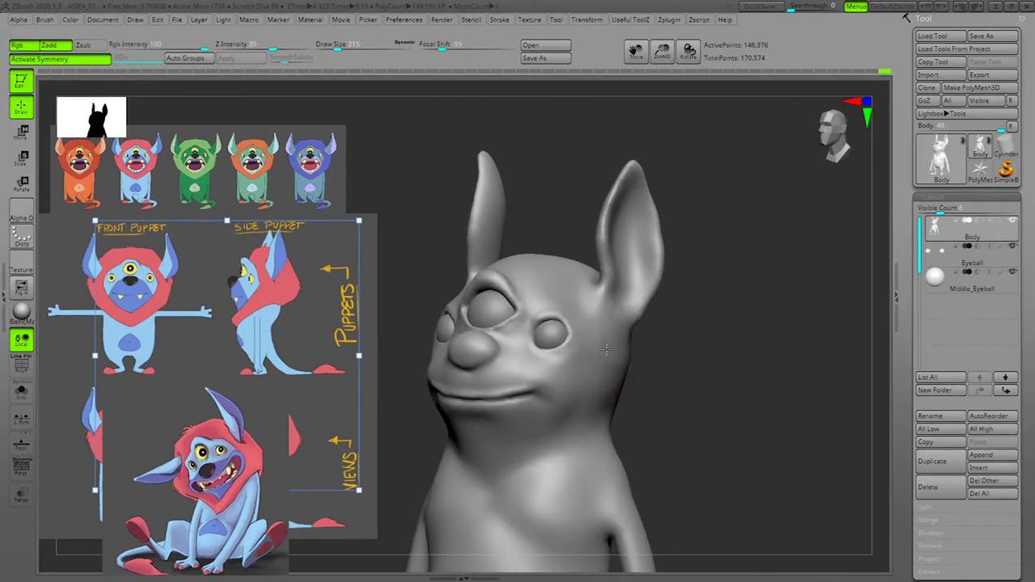
# Step: Bend the upper ears and their tips inward in the front view with the Move brush
pyautogui.moveTo(723, 293)
pyautogui.keyDown('shift'); pyautogui.mouseDown()
pyautogui.moveTo(779, 337)
pyautogui.moveTo(775, 383)
pyautogui.mouseUp(); pyautogui.keyUp('shift')
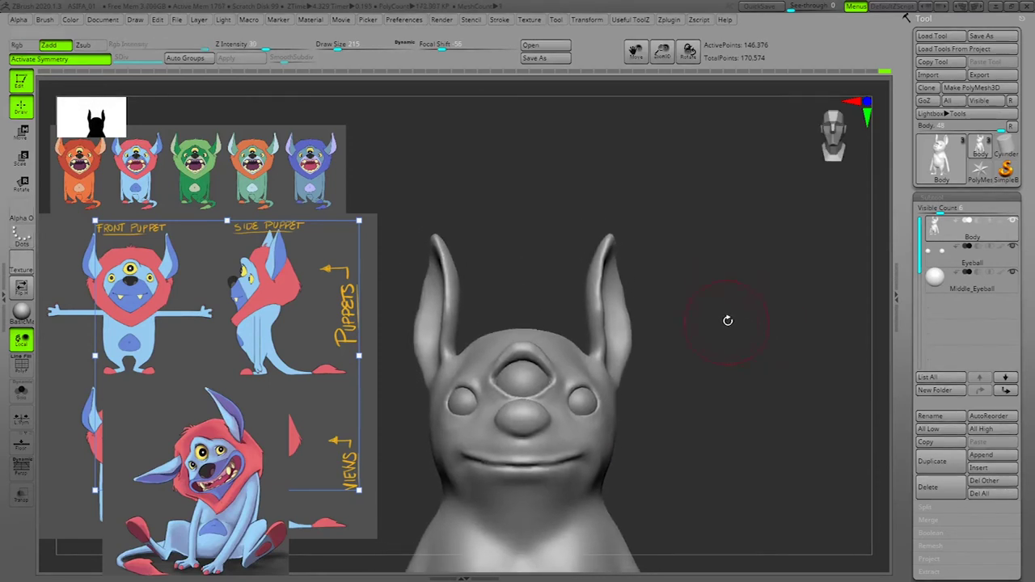
pyautogui.press('space')
pyautogui.click(714, 73)
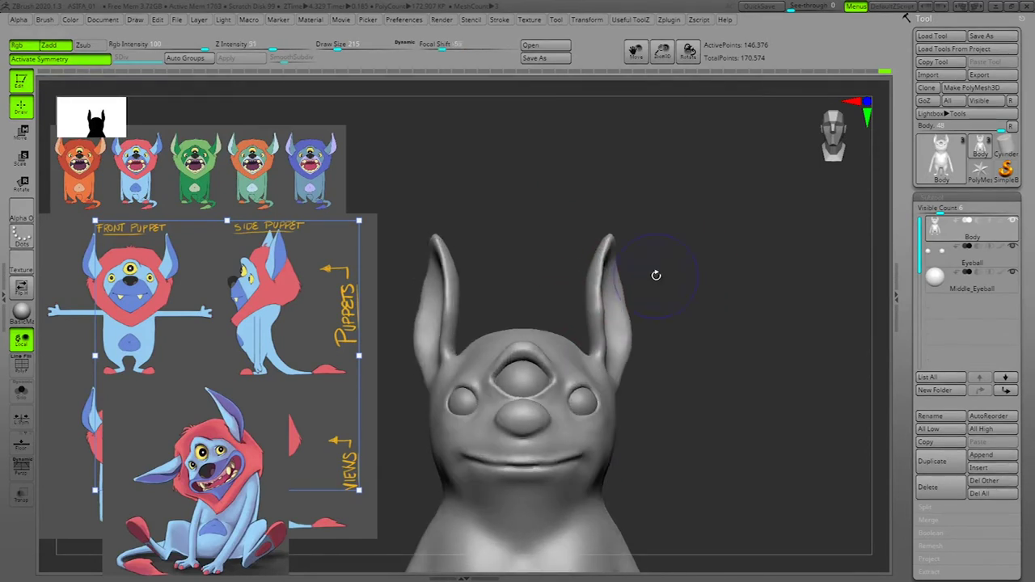
pyautogui.press('space')
pyautogui.moveTo(615, 249); pyautogui.dragTo(599, 234)
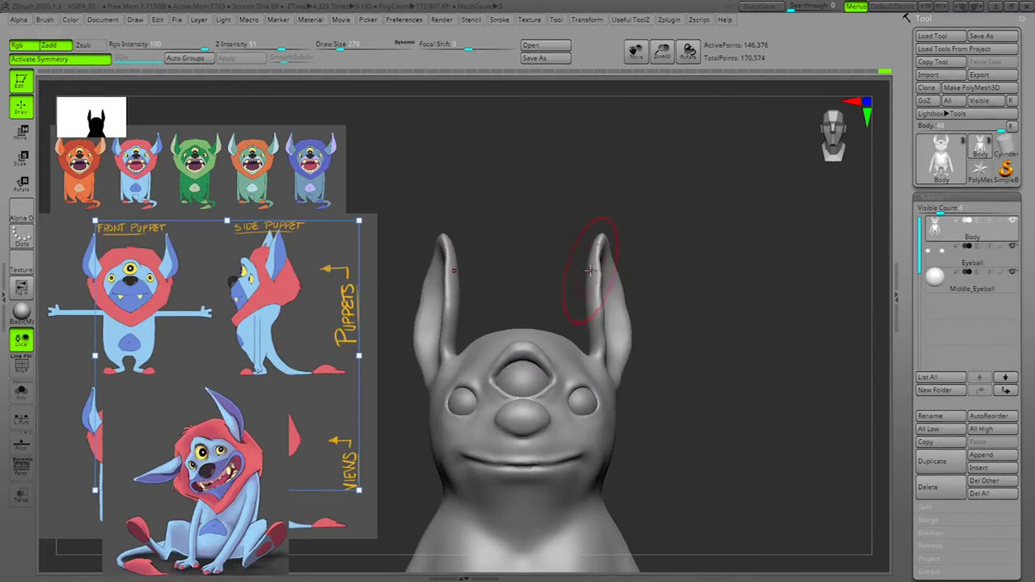
pyautogui.moveTo(590, 273)
pyautogui.mouseDown()
pyautogui.moveTo(596, 287)
pyautogui.moveTo(597, 252)
pyautogui.moveTo(611, 240)
pyautogui.moveTo(604, 254)
pyautogui.mouseUp()
# Step: Push the outer ear contours outward with the Move brush at draw size 203, undoing the last stroke on the lower edge before reshaping the upper part
pyautogui.press('space')
pyautogui.moveTo(625, 302); pyautogui.dragTo(625, 280)
pyautogui.moveTo(629, 335); pyautogui.dragTo(633, 336)
pyautogui.moveTo(632, 294); pyautogui.dragTo(634, 294)
pyautogui.moveTo(629, 346)
pyautogui.mouseDown()
pyautogui.moveTo(636, 358)
pyautogui.moveTo(634, 310)
pyautogui.moveTo(636, 354)
pyautogui.mouseUp()
pyautogui.hotkey('ctrl', 'z')
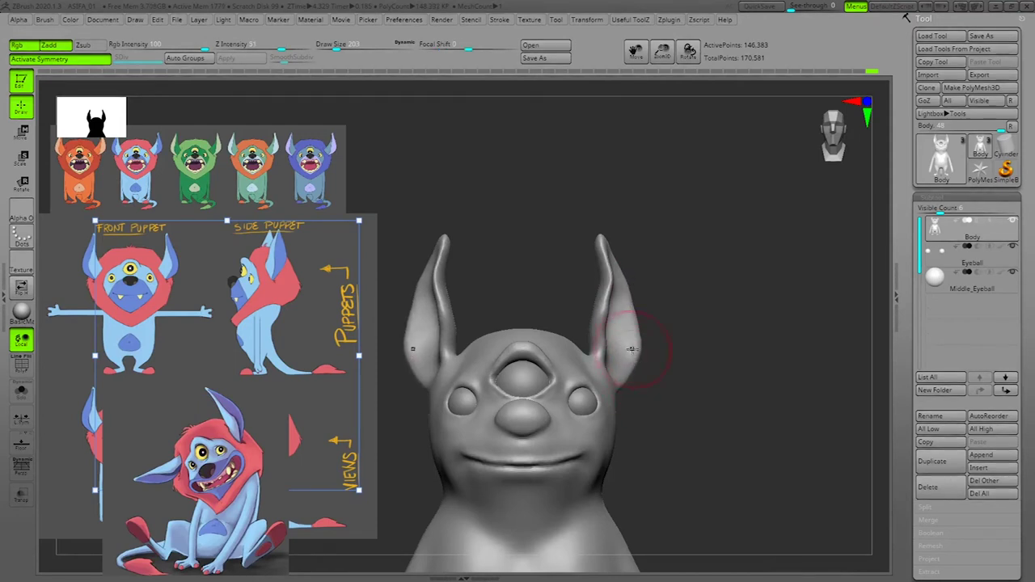
pyautogui.moveTo(630, 286); pyautogui.dragTo(637, 305)
# Step: Remesh the body, widen the ear openings toward the front and adjust the lower outer ear edges
pyautogui.keyDown('ctrl'); pyautogui.moveTo(733, 305); pyautogui.dragTo(739, 310); pyautogui.keyUp('ctrl')
pyautogui.moveTo(600, 323); pyautogui.dragTo(619, 323)
pyautogui.moveTo(608, 287); pyautogui.dragTo(614, 296)
pyautogui.moveTo(612, 336)
pyautogui.mouseDown()
pyautogui.moveTo(624, 330)
pyautogui.moveTo(621, 360)
pyautogui.mouseUp()
pyautogui.moveTo(654, 354)
pyautogui.mouseDown()
pyautogui.moveTo(700, 362)
pyautogui.moveTo(648, 359)
pyautogui.mouseUp()
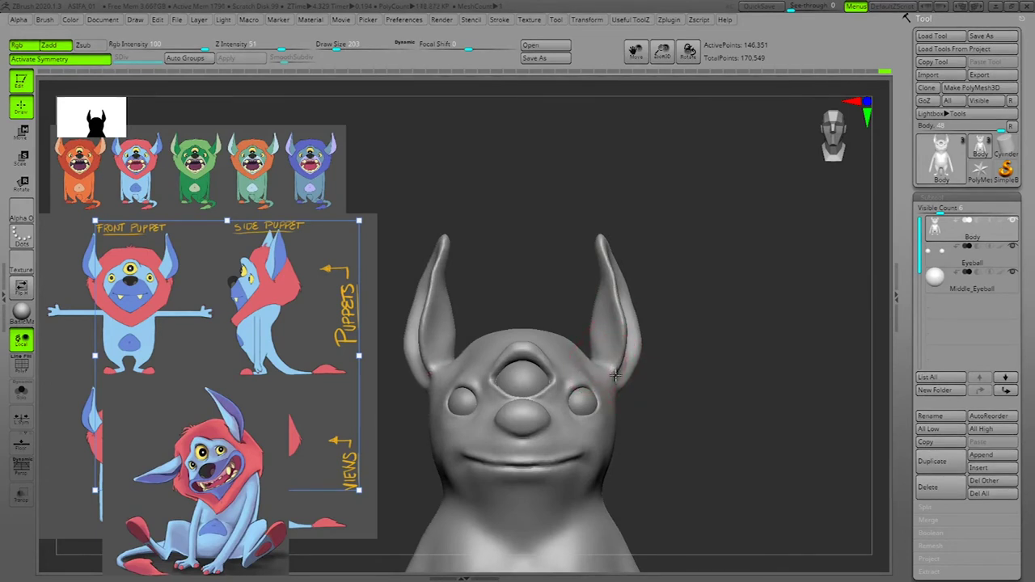
pyautogui.moveTo(755, 367)
pyautogui.mouseDown()
pyautogui.moveTo(742, 369)
pyautogui.moveTo(760, 358)
pyautogui.mouseUp()
pyautogui.moveTo(618, 378); pyautogui.dragTo(622, 383)
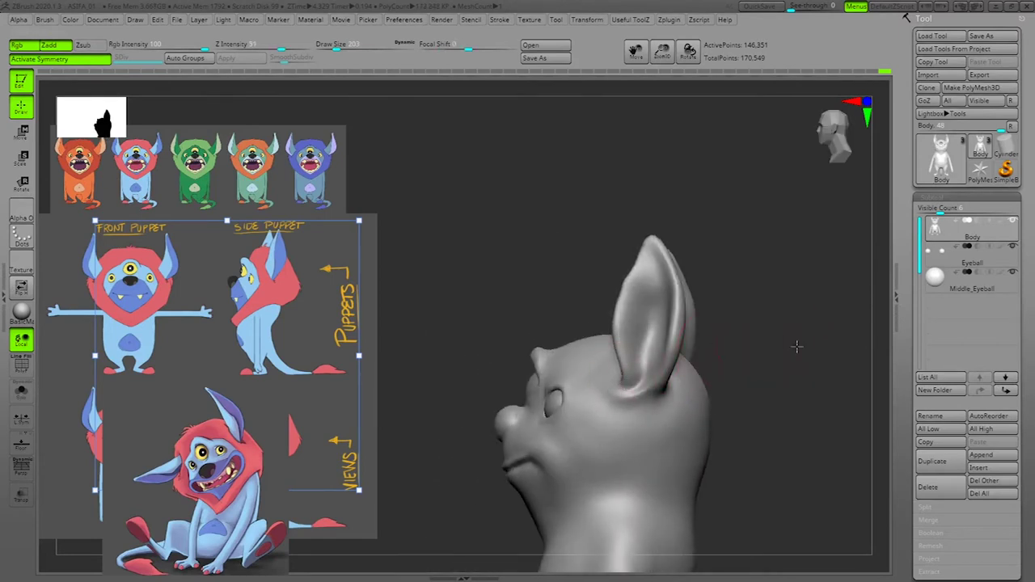
# Step: Refine the inner ear edges and the lower ear bases with a larger Move brush, working from side and front
pyautogui.keyDown('shift'); pyautogui.moveTo(794, 345); pyautogui.dragTo(795, 350); pyautogui.keyUp('shift')
pyautogui.moveTo(625, 340); pyautogui.dragTo(628, 341)
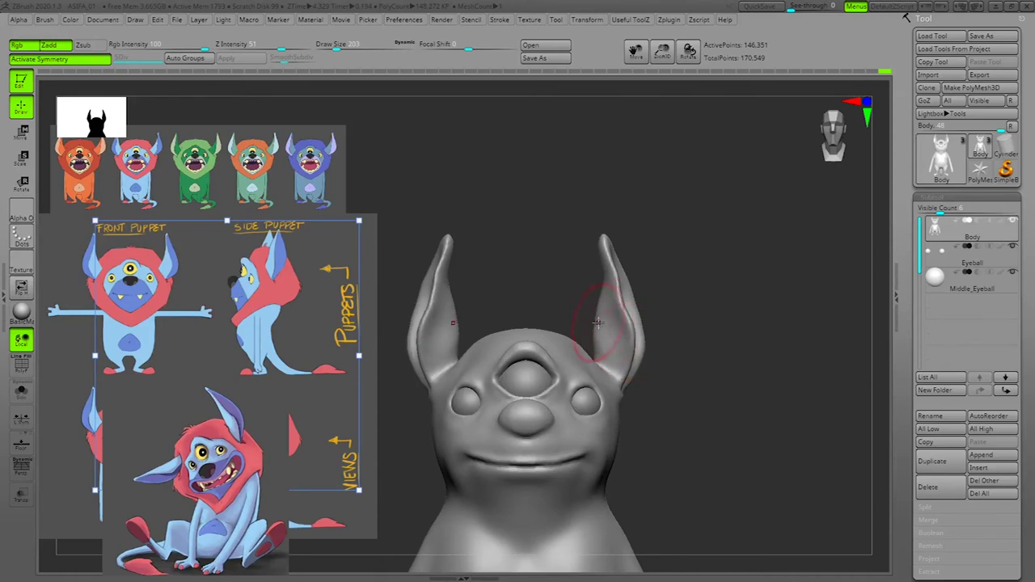
pyautogui.press('space')
pyautogui.moveTo(598, 323); pyautogui.dragTo(605, 324)
pyautogui.keyDown('shift'); pyautogui.moveTo(761, 310); pyautogui.dragTo(731, 319); pyautogui.keyUp('shift')
pyautogui.moveTo(614, 370)
pyautogui.mouseDown()
pyautogui.moveTo(600, 367)
pyautogui.moveTo(617, 357)
pyautogui.mouseUp()
pyautogui.moveTo(844, 316); pyautogui.dragTo(813, 324)
pyautogui.moveTo(741, 327); pyautogui.dragTo(749, 336)
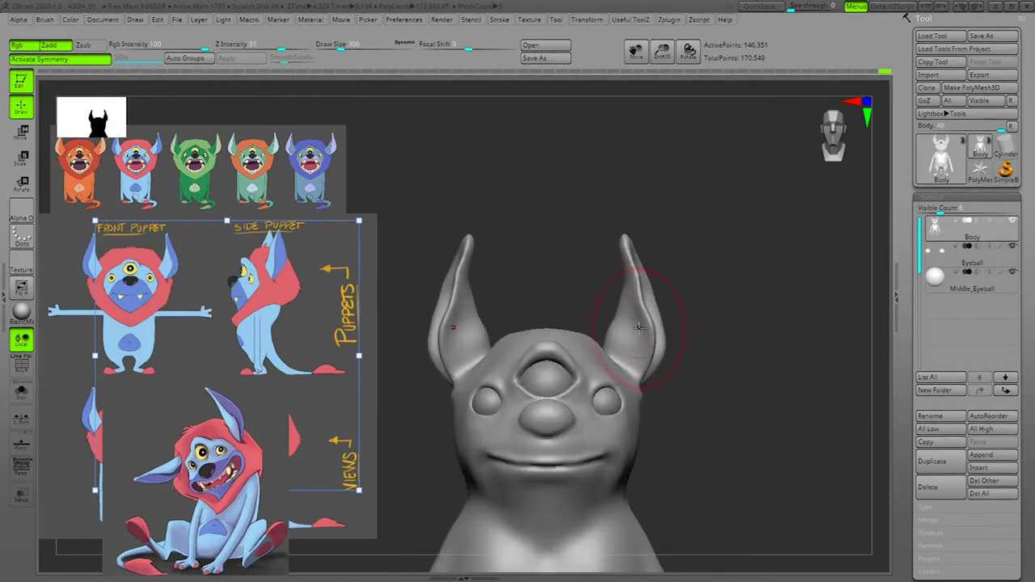
# Step: Reshape the inner ear contours just above the head with small Move brush adjustments
pyautogui.press('space')
pyautogui.moveTo(634, 333); pyautogui.dragTo(624, 334)
pyautogui.moveTo(757, 314)
pyautogui.mouseDown()
pyautogui.moveTo(739, 326)
pyautogui.moveTo(731, 318)
pyautogui.mouseUp()
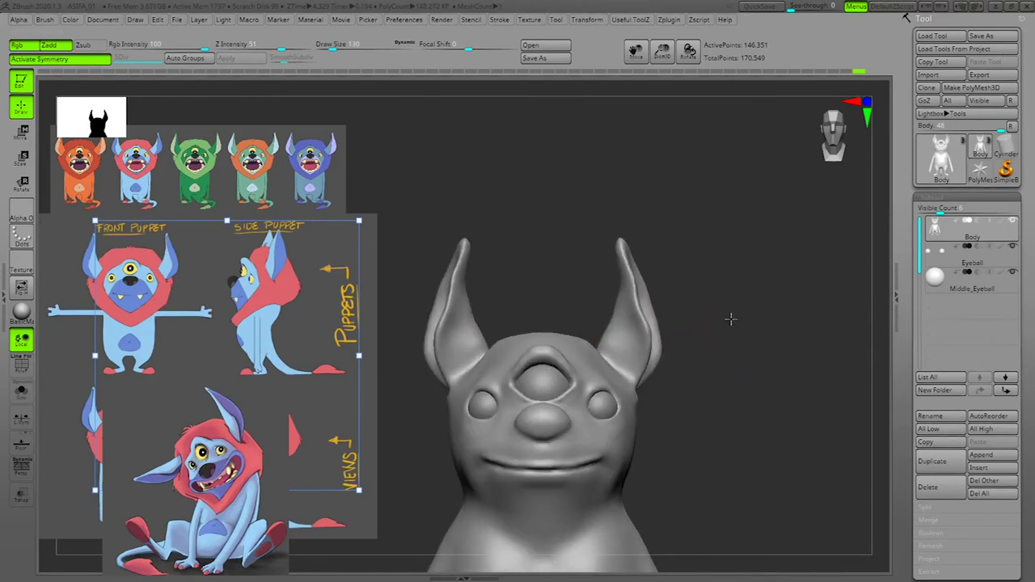
pyautogui.press('space')
pyautogui.moveTo(617, 330); pyautogui.dragTo(621, 331)
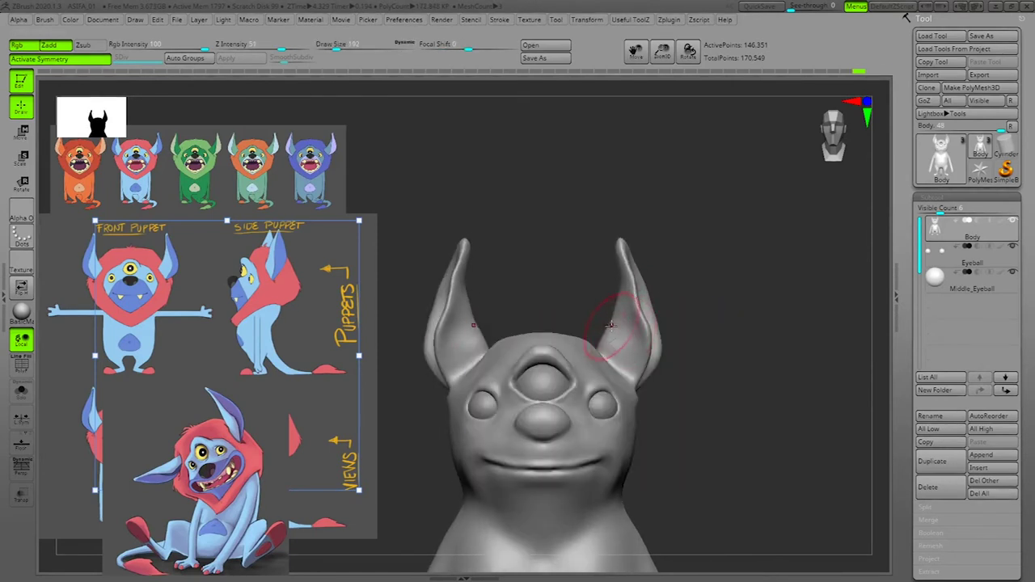
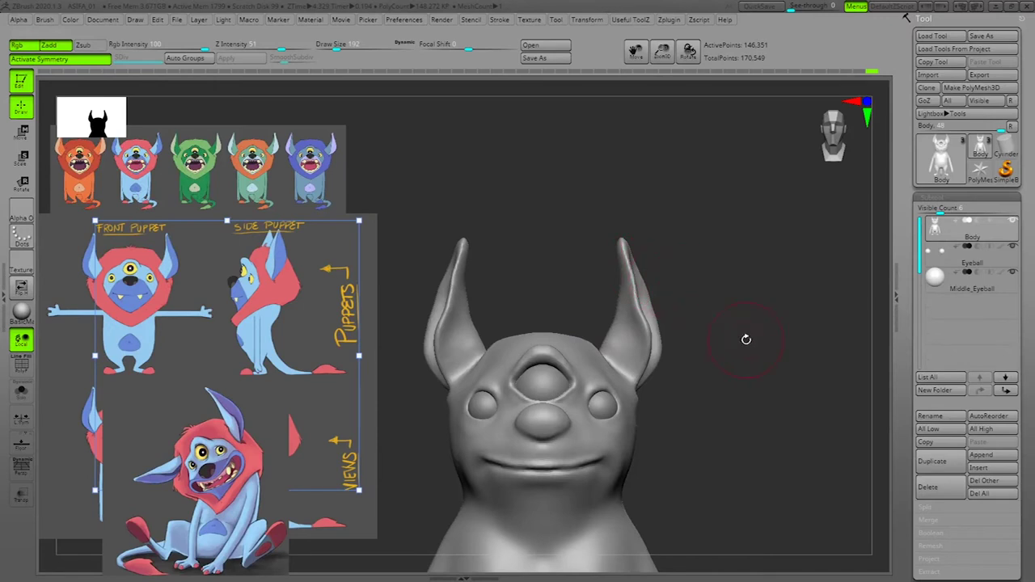
# Step: Adjust the outer and inner sides of the ears with the Move brush at draw size 140 and remesh the body
pyautogui.press('space')
pyautogui.moveTo(676, 286); pyautogui.dragTo(680, 286)
pyautogui.press('space')
pyautogui.moveTo(655, 306); pyautogui.dragTo(615, 306)
pyautogui.keyDown('ctrl'); pyautogui.moveTo(724, 293); pyautogui.dragTo(734, 300); pyautogui.keyUp('ctrl')
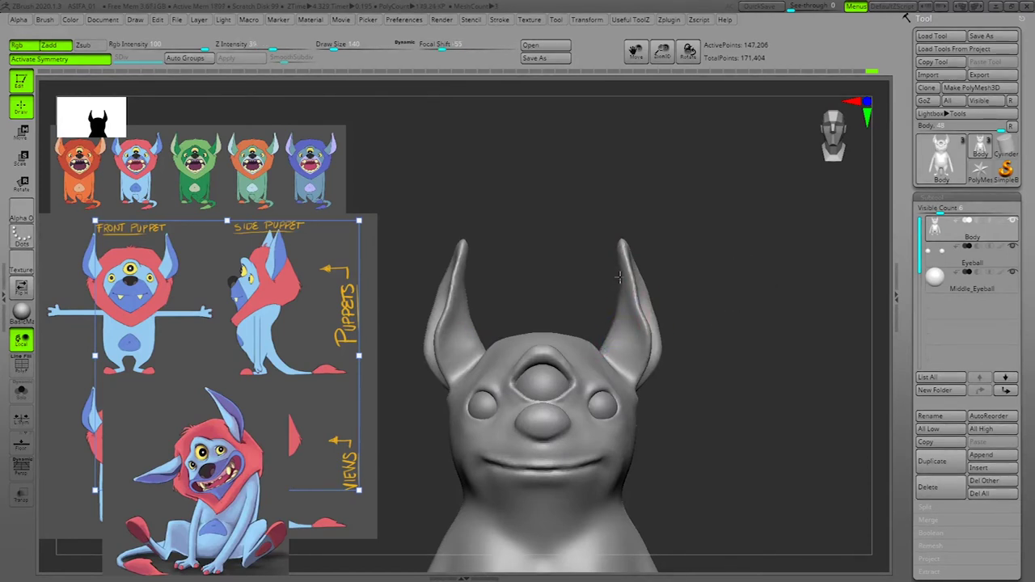
# Step: Shape the ear rims from the tips down to the lower corners with the Move brush and remesh the body
pyautogui.moveTo(634, 314); pyautogui.dragTo(631, 279)
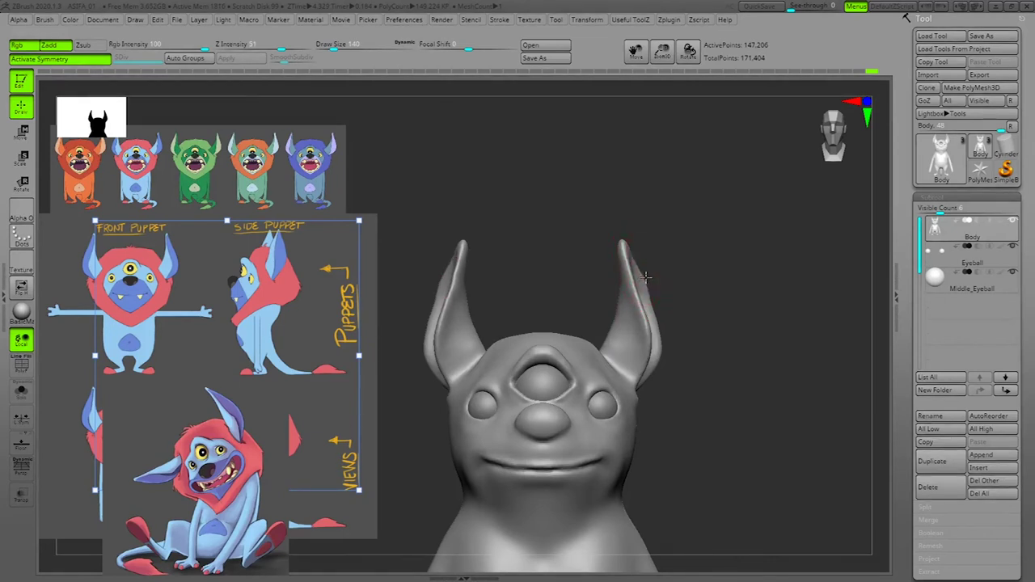
pyautogui.moveTo(629, 277)
pyautogui.mouseDown()
pyautogui.moveTo(647, 335)
pyautogui.moveTo(636, 379)
pyautogui.mouseUp()
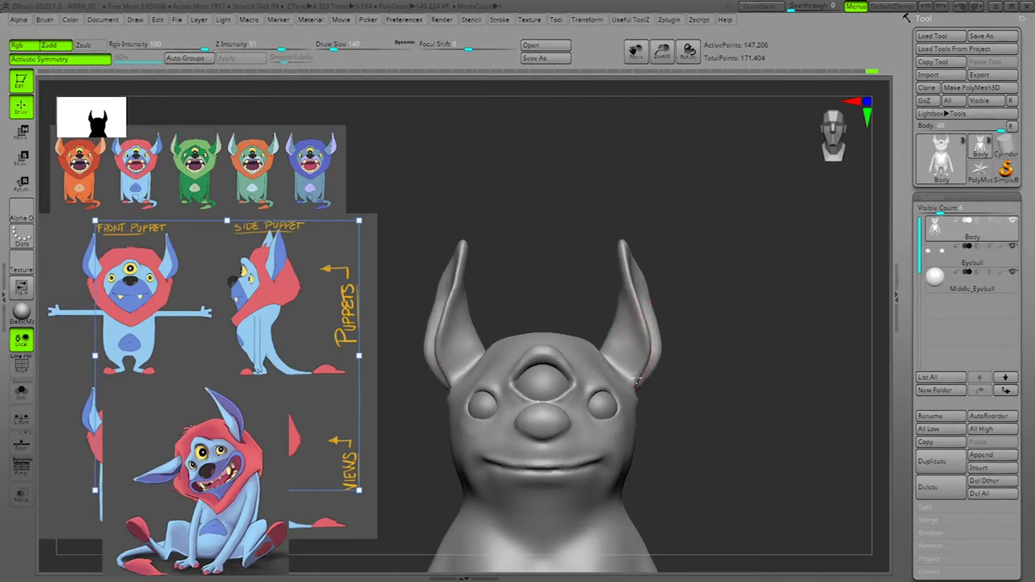
pyautogui.keyDown('ctrl'); pyautogui.moveTo(751, 316); pyautogui.dragTo(744, 326); pyautogui.keyUp('ctrl')
# Step: Pull the outer ear silhouettes farther outward, remesh the body and smooth the outer ear surfaces
pyautogui.moveTo(661, 323); pyautogui.dragTo(657, 304)
pyautogui.moveTo(664, 345)
pyautogui.mouseDown()
pyautogui.moveTo(655, 369)
pyautogui.moveTo(661, 311)
pyautogui.moveTo(667, 348)
pyautogui.moveTo(646, 278)
pyautogui.mouseUp()
pyautogui.keyDown('ctrl'); pyautogui.moveTo(702, 260); pyautogui.dragTo(718, 270); pyautogui.keyUp('ctrl')
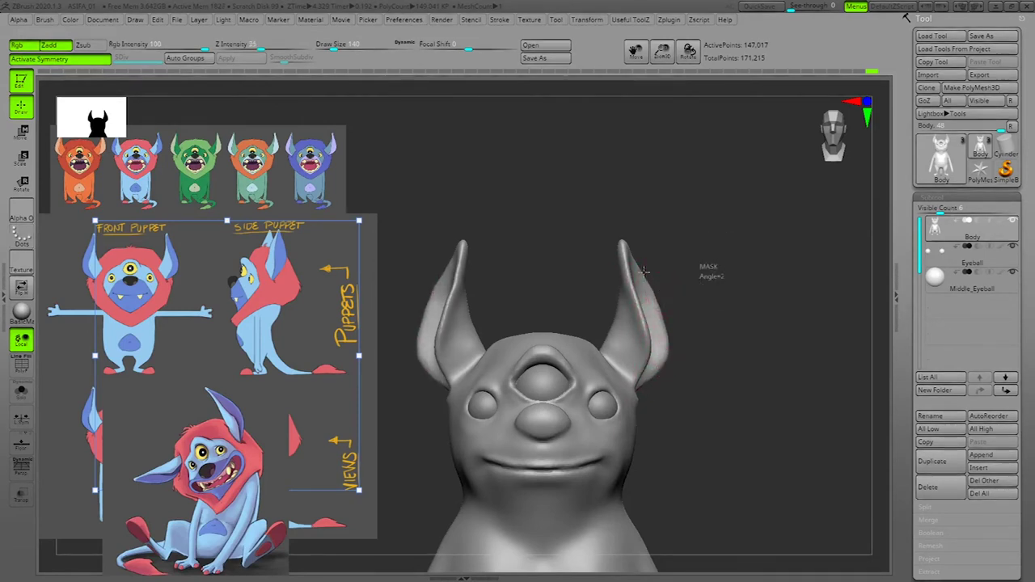
pyautogui.keyDown('shift'); pyautogui.moveTo(636, 283); pyautogui.dragTo(650, 340); pyautogui.keyUp('shift')
pyautogui.moveTo(697, 413)
pyautogui.keyDown('alt'); pyautogui.mouseDown()
pyautogui.moveTo(721, 306)
pyautogui.moveTo(758, 337)
pyautogui.moveTo(770, 384)
pyautogui.mouseUp(); pyautogui.keyUp('alt')
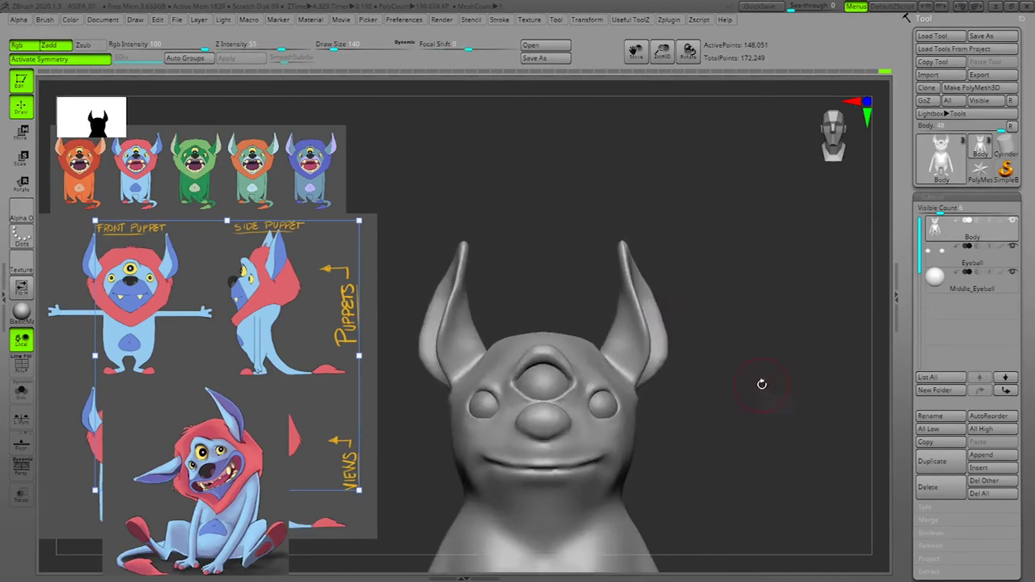
# Step: Mask everything on the body except the ears, move them slightly inward along X with the gizmo, and clear the mask
pyautogui.moveTo(672, 207)
pyautogui.keyDown('ctrl'); pyautogui.mouseDown()
pyautogui.moveTo(633, 192)
pyautogui.moveTo(597, 332)
pyautogui.moveTo(637, 395)
pyautogui.moveTo(692, 323)
pyautogui.mouseUp(); pyautogui.keyUp('ctrl')
pyautogui.keyDown('ctrl'); pyautogui.click(743, 361); pyautogui.keyUp('ctrl')
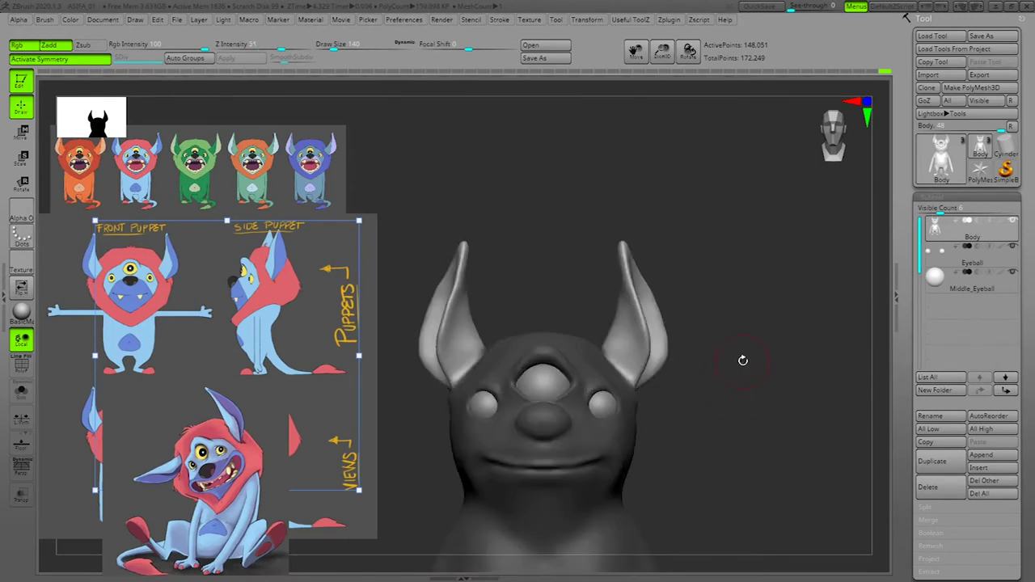
pyautogui.press('w')
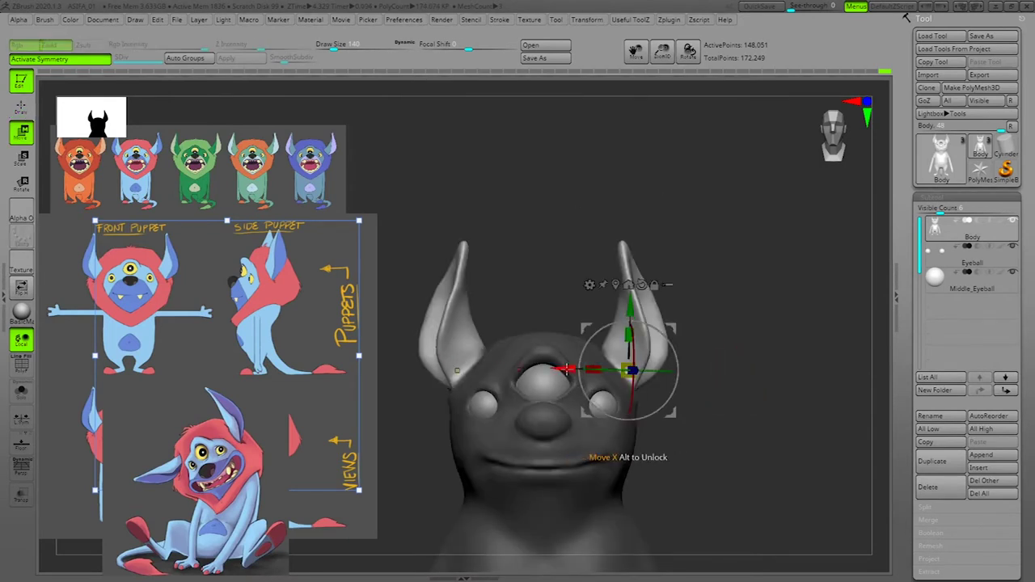
pyautogui.moveTo(568, 369); pyautogui.dragTo(533, 376)
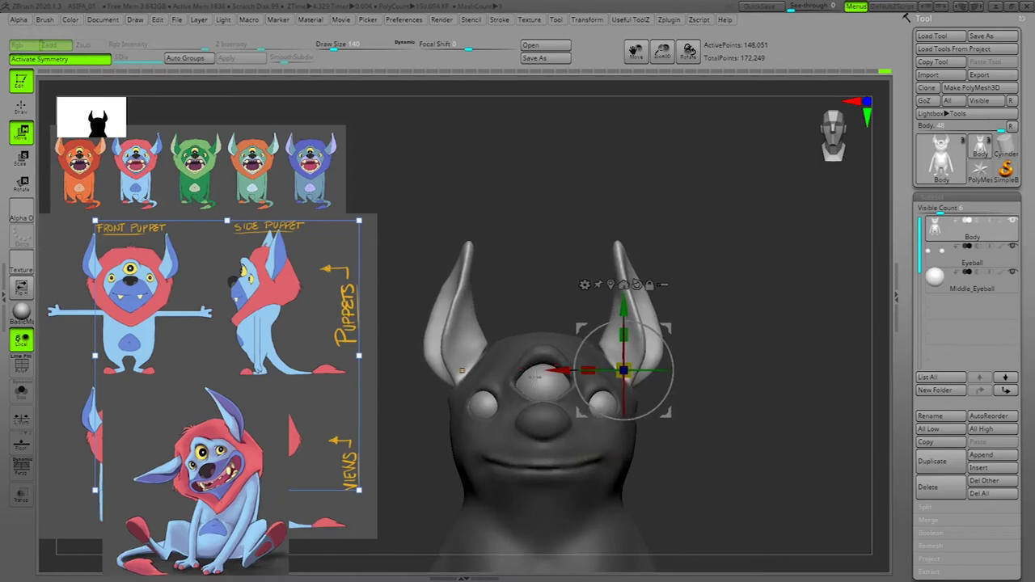
pyautogui.press('q')
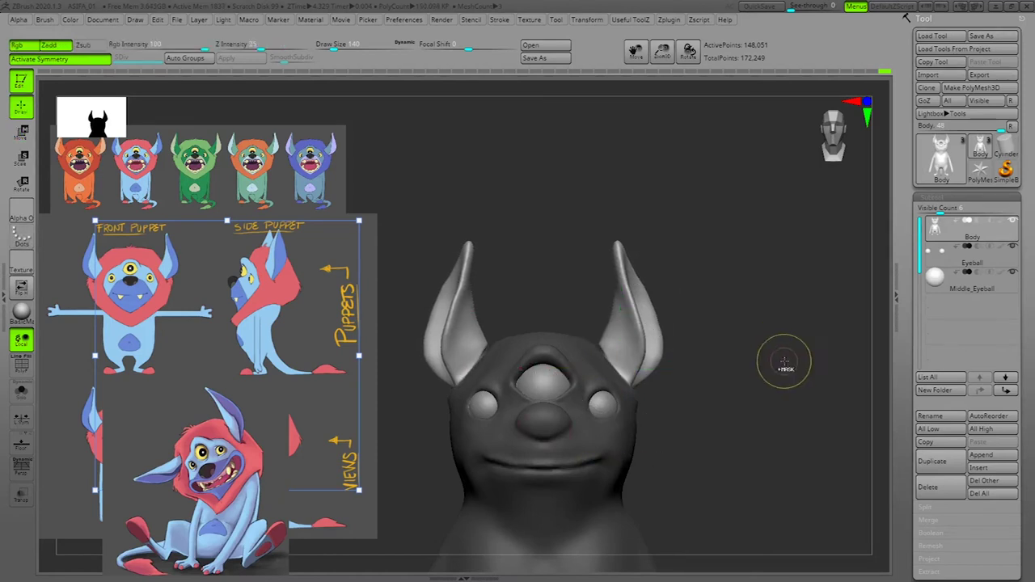
pyautogui.hotkey('ctrl', 'z')
pyautogui.keyDown('ctrl'); pyautogui.moveTo(787, 357); pyautogui.dragTo(702, 374); pyautogui.keyUp('ctrl')
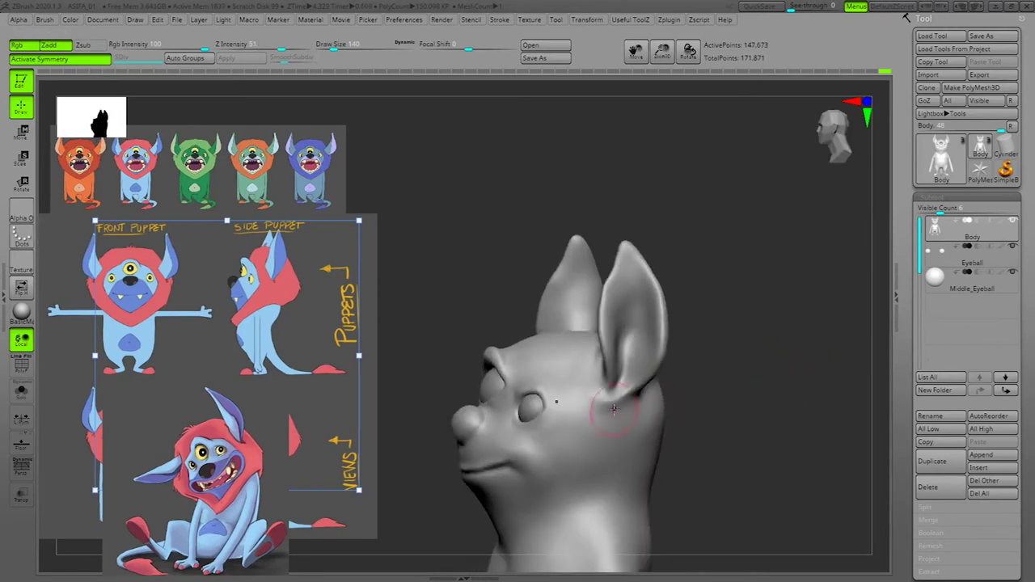
# Step: Build up the lower front ear bases with ClayBuildup and smooth them into the sides of the head
pyautogui.moveTo(717, 339); pyautogui.dragTo(755, 332)
pyautogui.press('space')
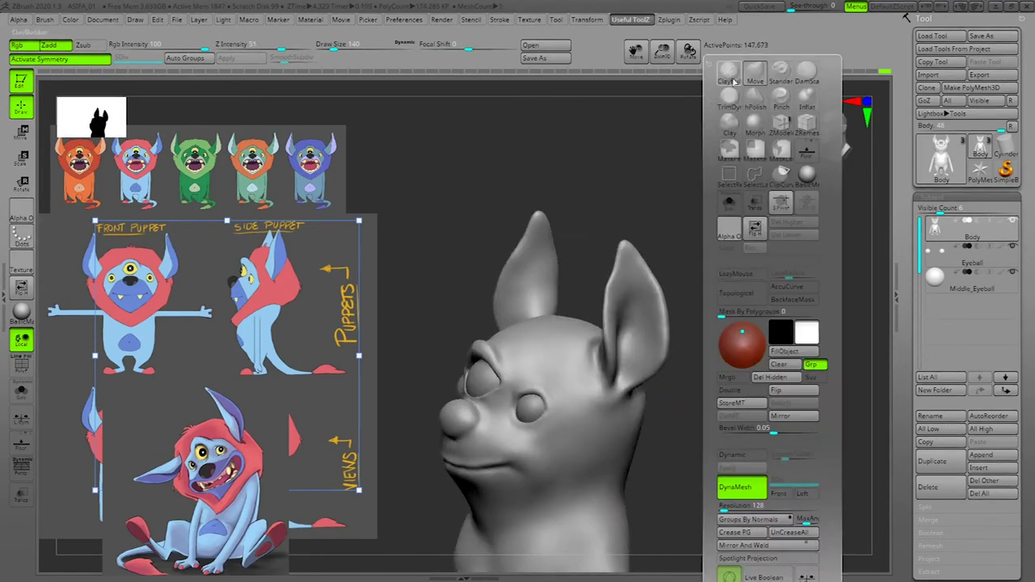
pyautogui.click(733, 79)
pyautogui.press('space')
pyautogui.moveTo(627, 395); pyautogui.dragTo(621, 396)
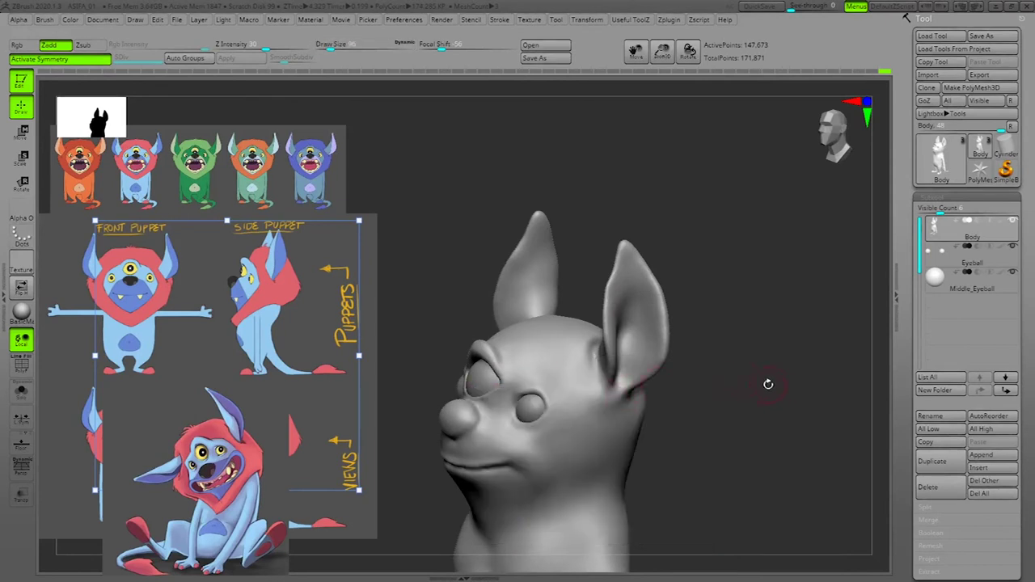
pyautogui.moveTo(768, 384); pyautogui.dragTo(666, 410)
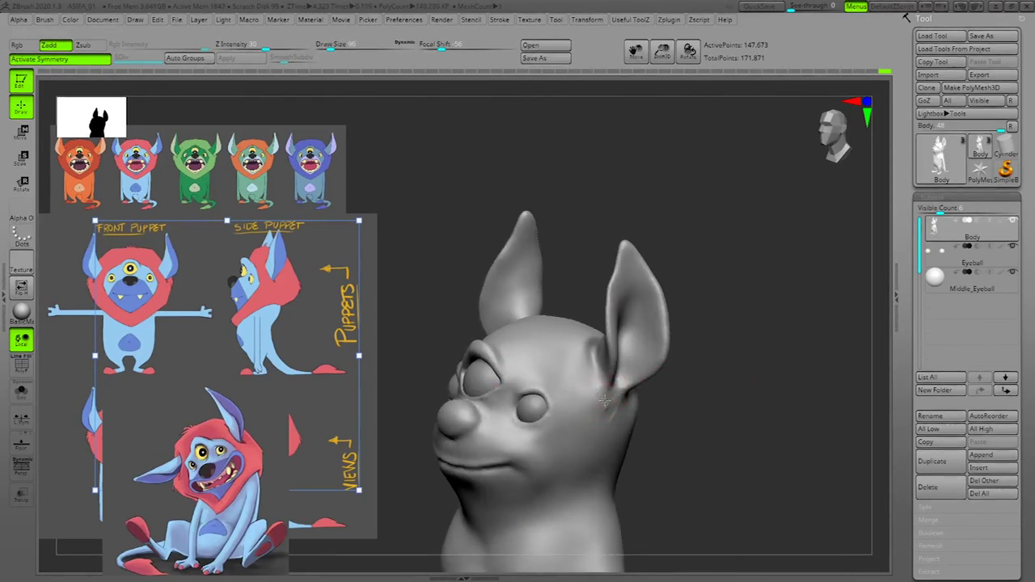
pyautogui.moveTo(700, 377); pyautogui.dragTo(620, 385)
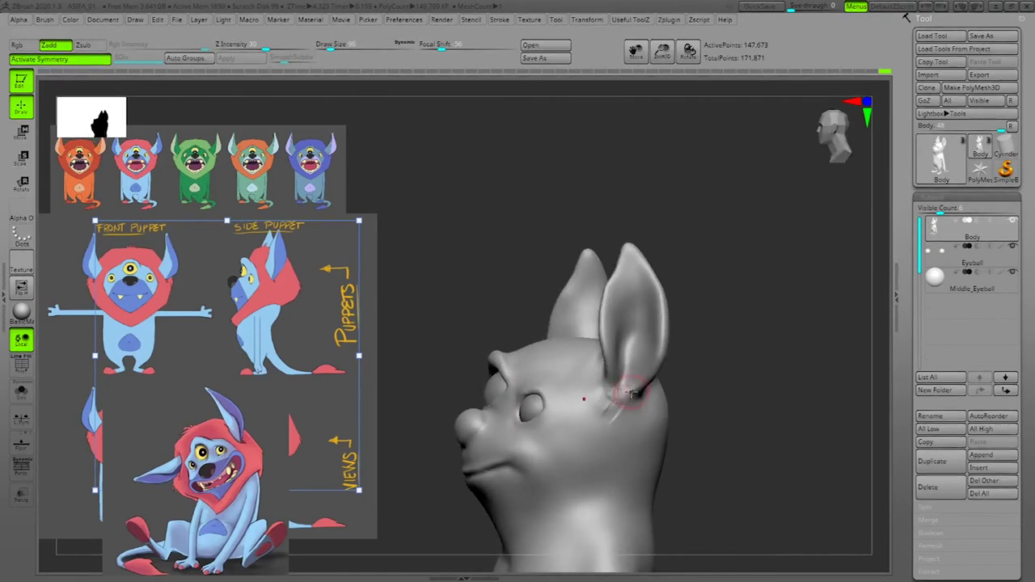
pyautogui.moveTo(692, 377); pyautogui.dragTo(753, 363)
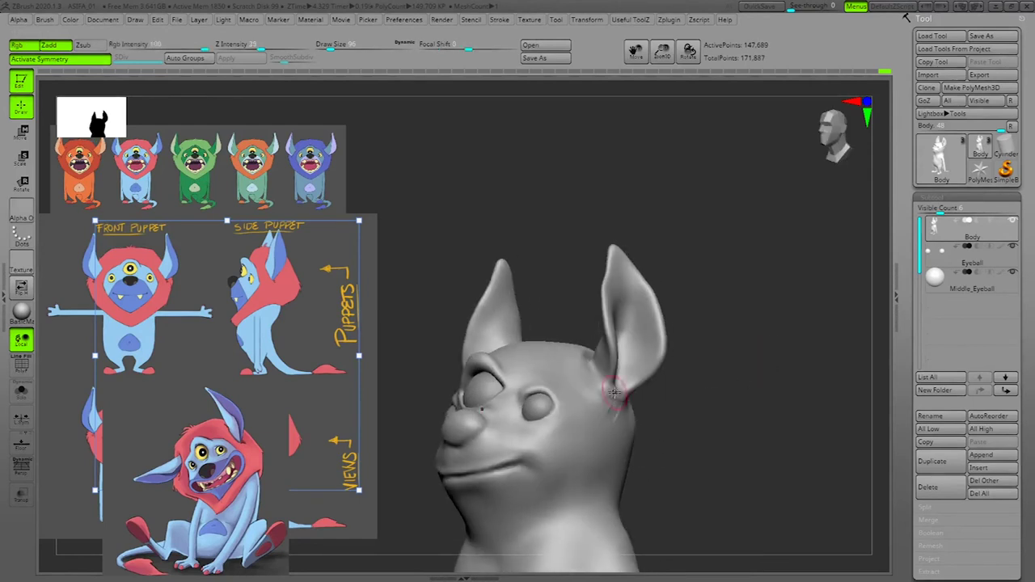
pyautogui.keyDown('shift'); pyautogui.moveTo(617, 391); pyautogui.dragTo(612, 403); pyautogui.keyUp('shift')
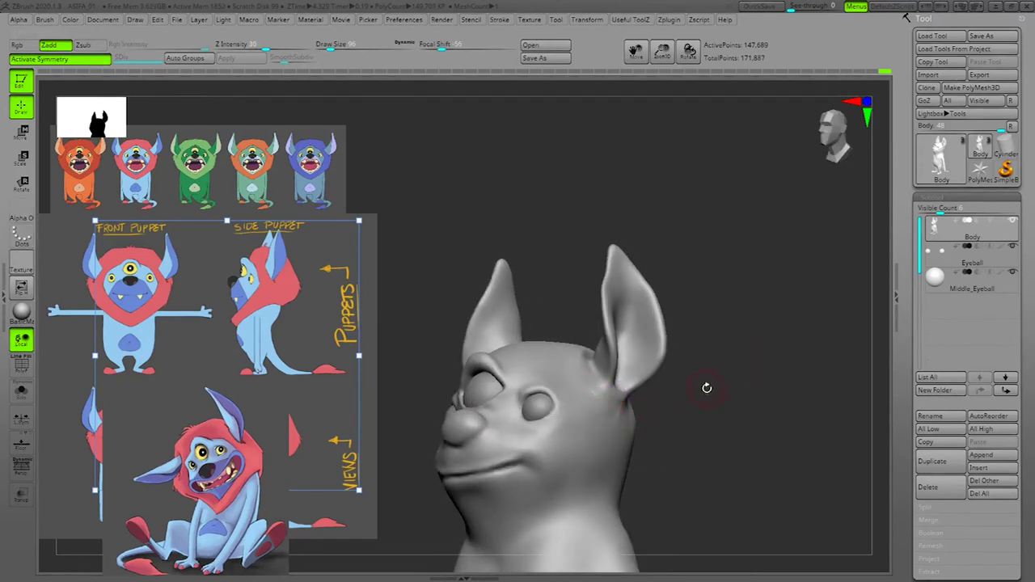
pyautogui.keyDown('shift'); pyautogui.moveTo(603, 397); pyautogui.dragTo(587, 390); pyautogui.keyUp('shift')
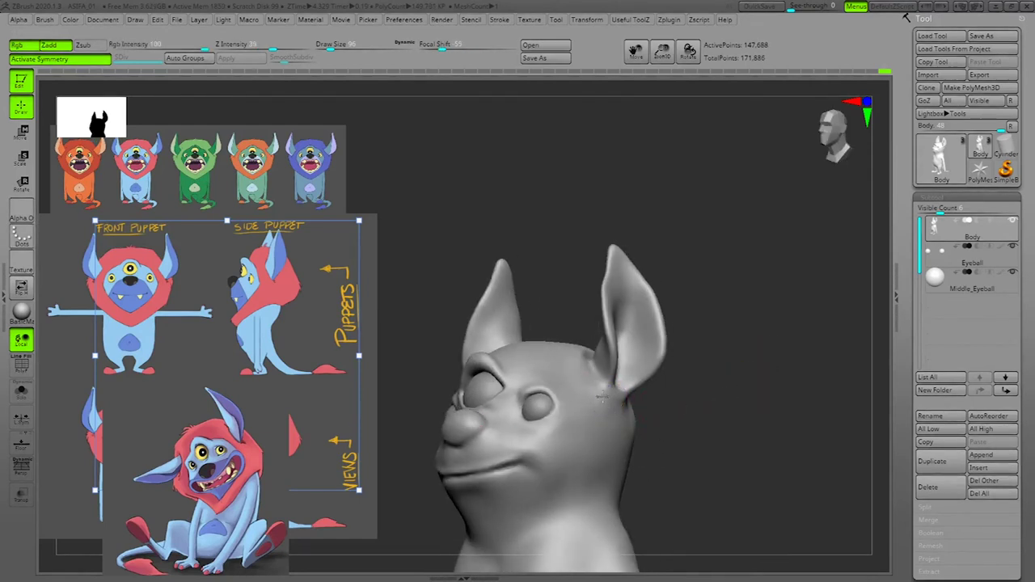
# Step: Add volume around the rear ear bases with ClayBuildup at draw size 140, working from several angles behind the head
pyautogui.moveTo(709, 381); pyautogui.dragTo(834, 381)
pyautogui.press('space')
pyautogui.moveTo(665, 379); pyautogui.dragTo(670, 378)
pyautogui.moveTo(681, 313); pyautogui.dragTo(707, 300)
pyautogui.moveTo(666, 364)
pyautogui.mouseDown()
pyautogui.moveTo(657, 391)
pyautogui.moveTo(646, 383)
pyautogui.mouseUp()
pyautogui.moveTo(686, 306)
pyautogui.mouseDown()
pyautogui.moveTo(709, 318)
pyautogui.moveTo(663, 349)
pyautogui.mouseUp()
pyautogui.moveTo(781, 198)
pyautogui.mouseDown()
pyautogui.moveTo(789, 234)
pyautogui.moveTo(805, 235)
pyautogui.mouseUp()
pyautogui.moveTo(666, 348); pyautogui.dragTo(655, 394)
pyautogui.moveTo(796, 234); pyautogui.dragTo(789, 204)
pyautogui.moveTo(657, 392)
pyautogui.mouseDown()
pyautogui.moveTo(670, 377)
pyautogui.moveTo(658, 388)
pyautogui.mouseUp()
pyautogui.moveTo(730, 285); pyautogui.dragTo(780, 258)
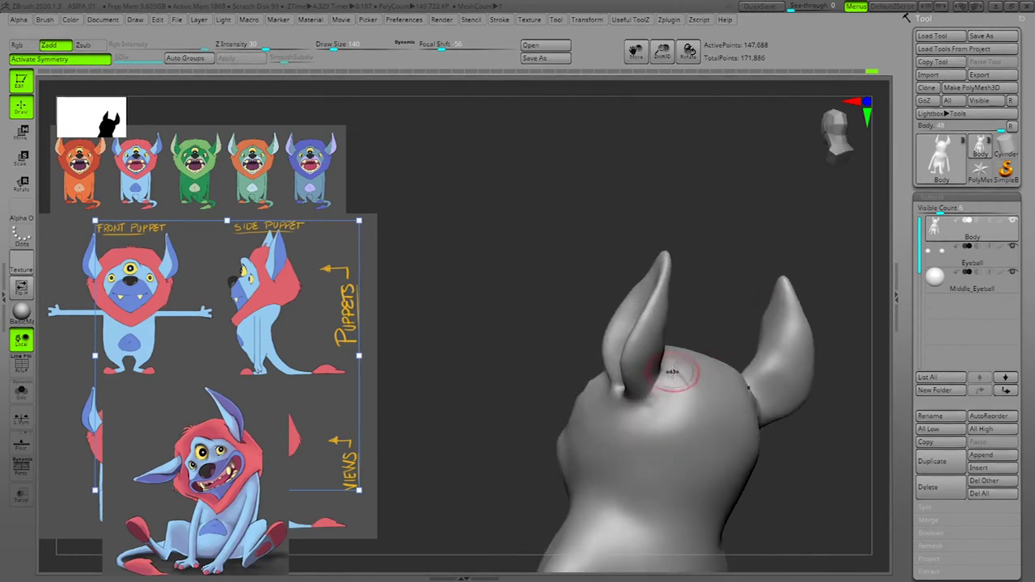
# Step: Fill the transitions between the inner ear bases and the top and back of the head, and smooth the strokes
pyautogui.moveTo(658, 413)
pyautogui.mouseDown()
pyautogui.moveTo(666, 393)
pyautogui.moveTo(679, 392)
pyautogui.mouseUp()
pyautogui.moveTo(871, 392); pyautogui.dragTo(859, 396)
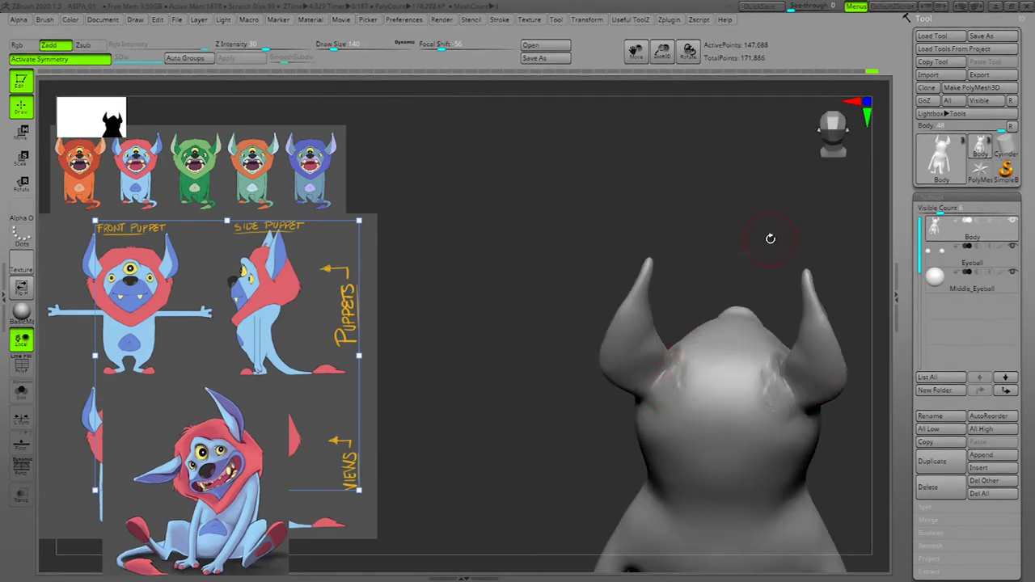
pyautogui.moveTo(771, 239); pyautogui.dragTo(771, 276)
pyautogui.moveTo(684, 346)
pyautogui.mouseDown()
pyautogui.moveTo(672, 340)
pyautogui.moveTo(677, 330)
pyautogui.mouseUp()
pyautogui.moveTo(816, 215); pyautogui.dragTo(789, 279)
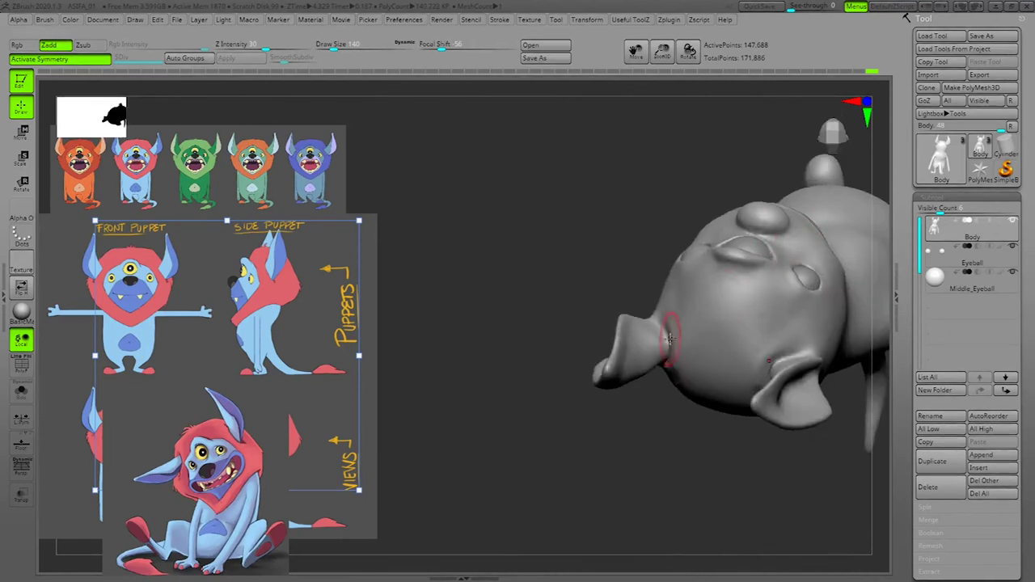
pyautogui.moveTo(638, 405); pyautogui.dragTo(618, 458)
pyautogui.moveTo(674, 340); pyautogui.dragTo(678, 362)
pyautogui.moveTo(836, 242)
pyautogui.mouseDown()
pyautogui.moveTo(856, 230)
pyautogui.moveTo(842, 266)
pyautogui.mouseUp()
pyautogui.keyDown('shift'); pyautogui.moveTo(677, 368); pyautogui.dragTo(675, 351); pyautogui.keyUp('shift')
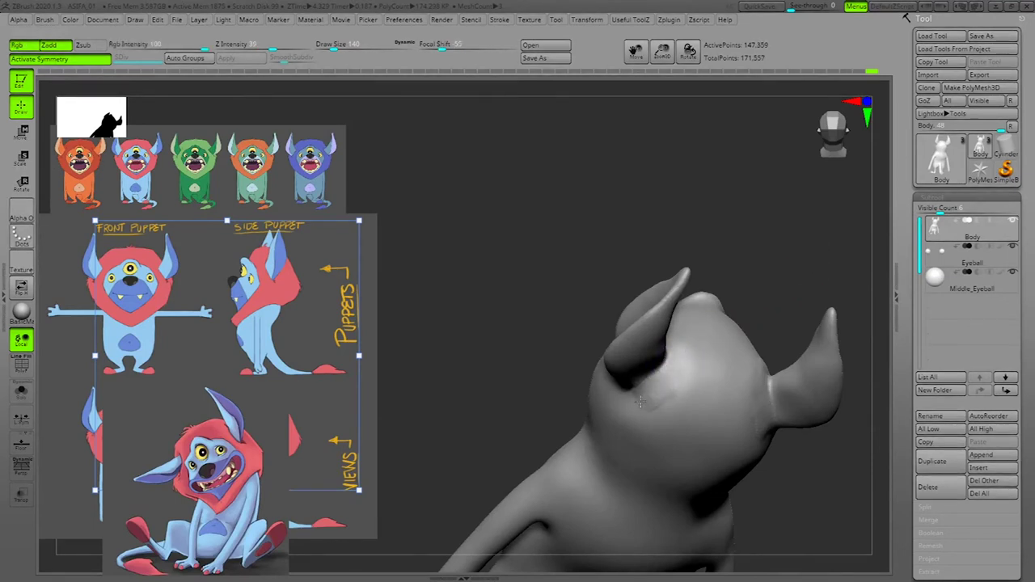
# Step: Work over the rear ear bases from behind and the side, and remesh the body with DynaMesh
pyautogui.moveTo(773, 286)
pyautogui.mouseDown()
pyautogui.moveTo(830, 254)
pyautogui.moveTo(812, 271)
pyautogui.mouseUp()
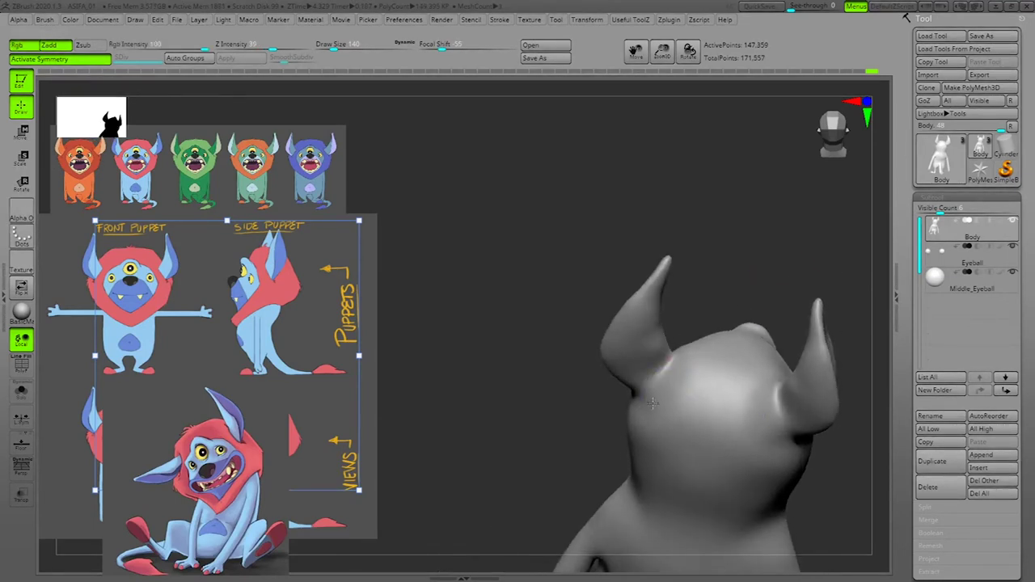
pyautogui.moveTo(869, 254); pyautogui.dragTo(714, 345)
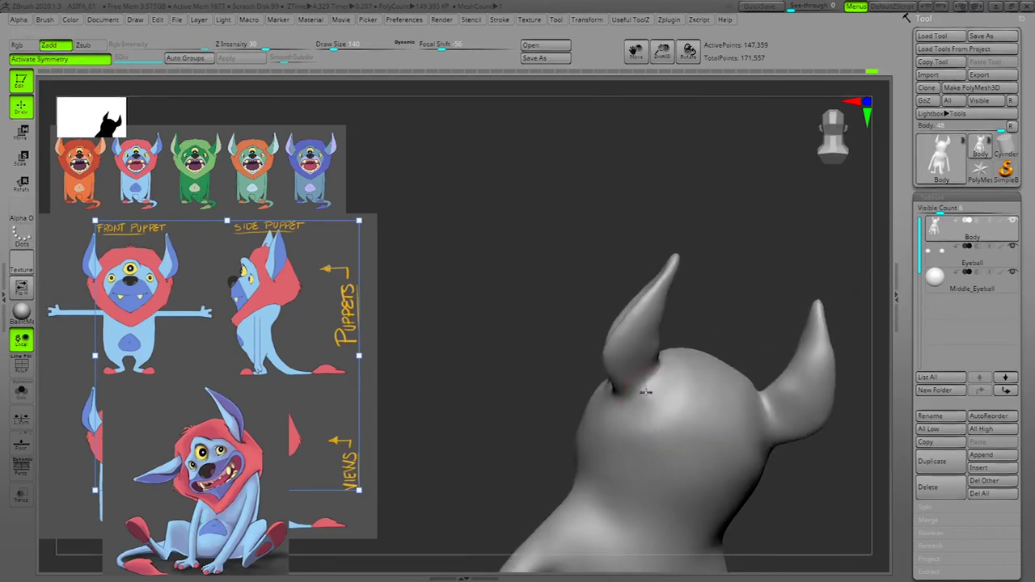
pyautogui.moveTo(779, 294); pyautogui.dragTo(845, 301)
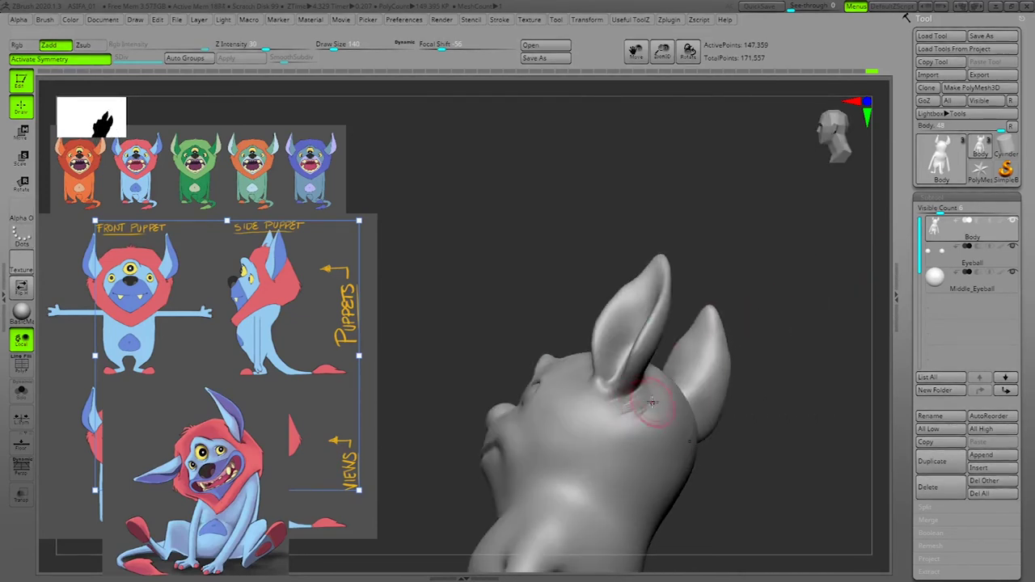
pyautogui.moveTo(841, 375)
pyautogui.keyDown('ctrl'); pyautogui.mouseDown()
pyautogui.moveTo(855, 391)
pyautogui.moveTo(837, 390)
pyautogui.mouseUp(); pyautogui.keyUp('ctrl')
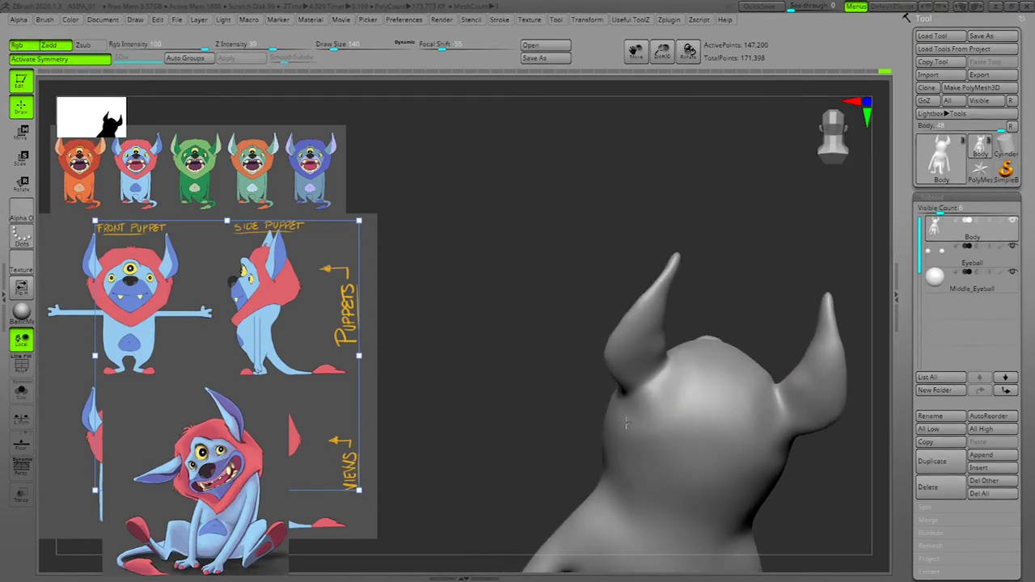
# Step: Add clay beneath the rear ear bases, smooth it into the back of the head, and update the DynaMesh
pyautogui.keyDown('shift'); pyautogui.moveTo(640, 404); pyautogui.dragTo(654, 393); pyautogui.keyUp('shift')
pyautogui.moveTo(797, 271); pyautogui.dragTo(867, 265)
pyautogui.moveTo(618, 413)
pyautogui.mouseDown()
pyautogui.moveTo(645, 398)
pyautogui.moveTo(645, 437)
pyautogui.mouseUp()
pyautogui.keyDown('ctrl'); pyautogui.moveTo(842, 383); pyautogui.dragTo(841, 400); pyautogui.keyUp('ctrl')
pyautogui.moveTo(647, 435)
pyautogui.keyDown('shift'); pyautogui.mouseDown()
pyautogui.moveTo(635, 433)
pyautogui.moveTo(647, 419)
pyautogui.moveTo(639, 412)
pyautogui.moveTo(596, 433)
pyautogui.mouseUp(); pyautogui.keyUp('shift')
pyautogui.moveTo(858, 417); pyautogui.dragTo(815, 426)
pyautogui.keyDown('shift'); pyautogui.moveTo(644, 427); pyautogui.dragTo(640, 404); pyautogui.keyUp('shift')
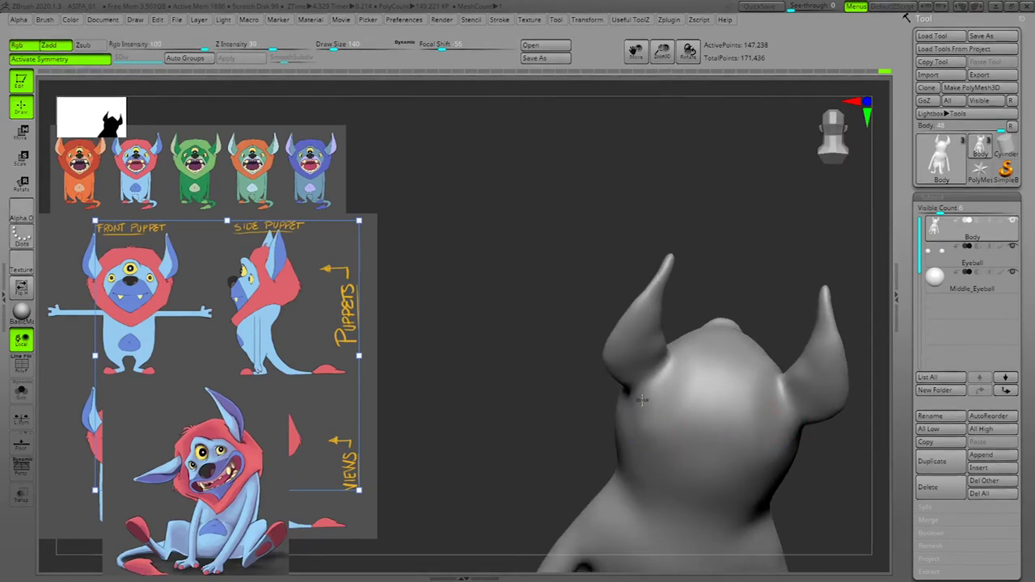
# Step: Adjust the head's surface around the ear bases with the Move brush at draw size 215 and smooth the transitions
pyautogui.moveTo(798, 237); pyautogui.dragTo(788, 249)
pyautogui.press('space')
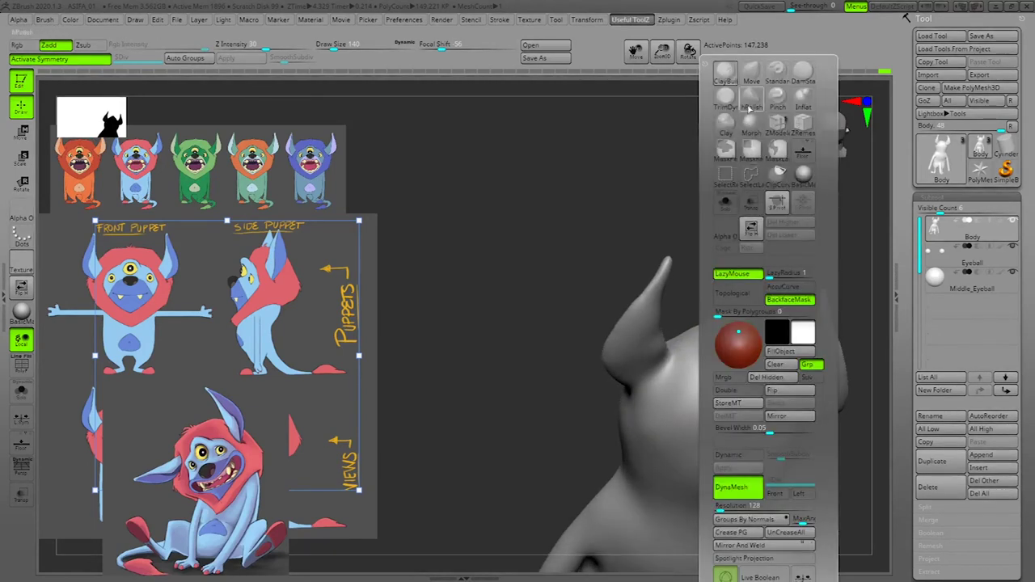
pyautogui.click(751, 73)
pyautogui.moveTo(607, 305); pyautogui.dragTo(736, 224)
pyautogui.press('space')
pyautogui.moveTo(698, 370); pyautogui.dragTo(702, 371)
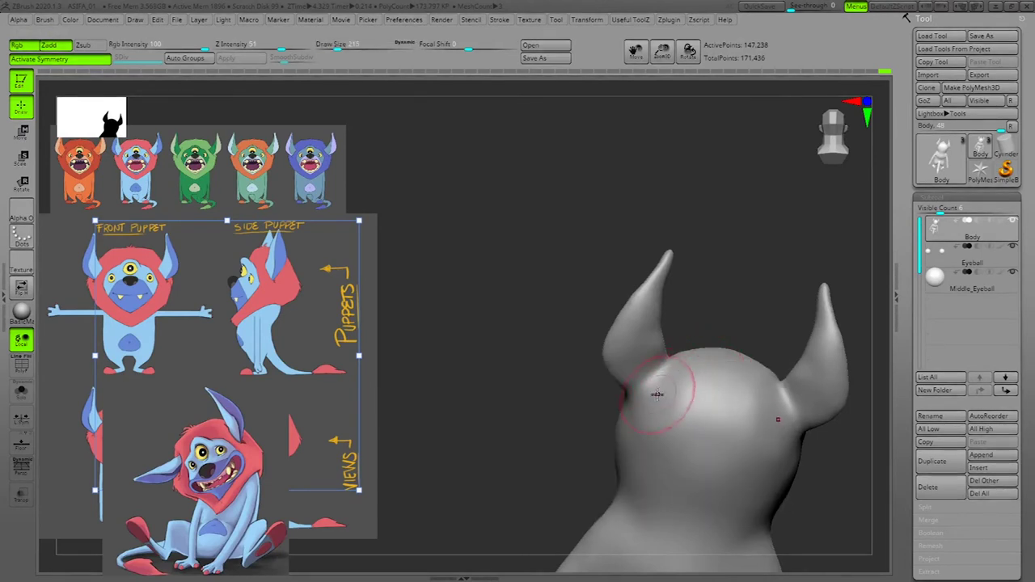
pyautogui.moveTo(721, 296); pyautogui.dragTo(720, 312)
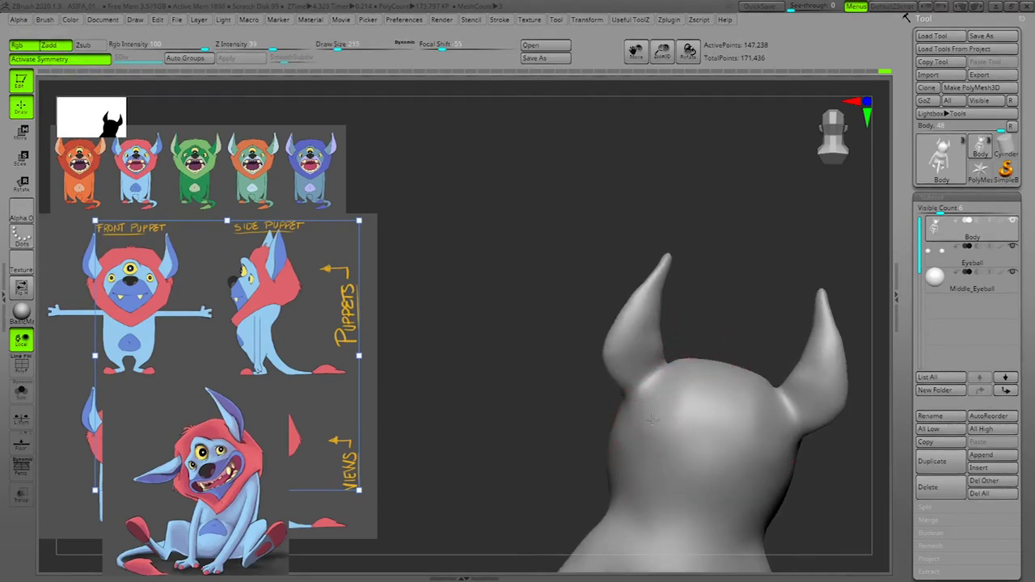
pyautogui.moveTo(769, 248); pyautogui.dragTo(831, 271)
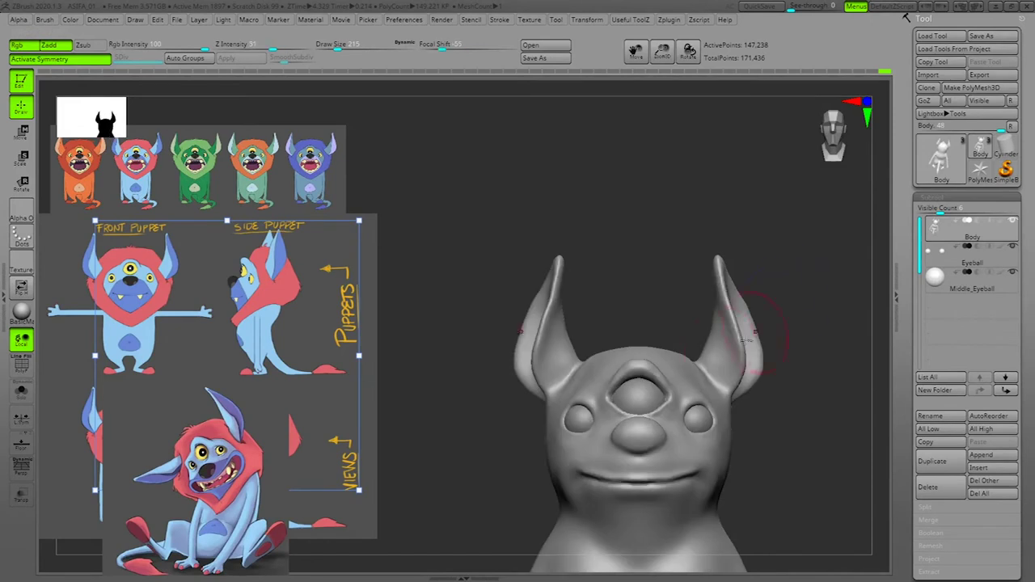
# Step: Check the whole figure from the front and save the project
pyautogui.keyDown('alt'); pyautogui.moveTo(822, 311); pyautogui.dragTo(801, 266); pyautogui.keyUp('alt')
pyautogui.keyDown('alt'); pyautogui.moveTo(847, 322); pyautogui.dragTo(847, 356); pyautogui.keyUp('alt')
pyautogui.keyDown('alt'); pyautogui.moveTo(847, 356); pyautogui.dragTo(724, 356); pyautogui.keyUp('alt')
pyautogui.click(563, 59)
pyautogui.click(646, 372)
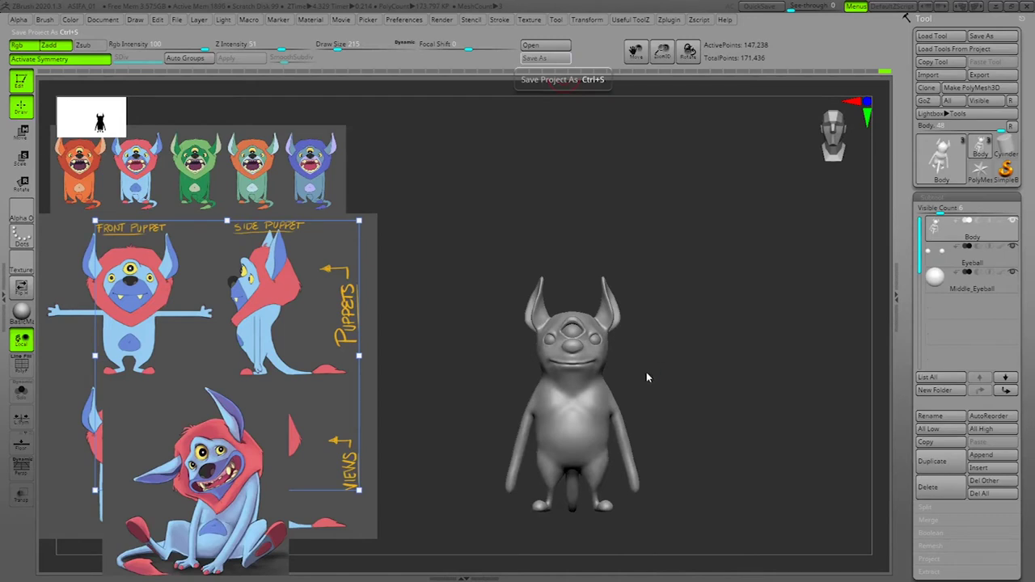
pyautogui.click(514, 315)
# Step: Set up the MaskPen brush at draw size 113 for masking the side of the head
pyautogui.moveTo(770, 329); pyautogui.dragTo(758, 371)
pyautogui.moveTo(758, 371)
pyautogui.mouseDown(button='right')
pyautogui.moveTo(781, 407)
pyautogui.moveTo(780, 311)
pyautogui.mouseUp(button='right')
pyautogui.keyDown('alt'); pyautogui.moveTo(779, 297); pyautogui.dragTo(785, 367); pyautogui.keyUp('alt')
pyautogui.keyDown('shift'); pyautogui.moveTo(778, 321); pyautogui.dragTo(775, 263); pyautogui.keyUp('shift')
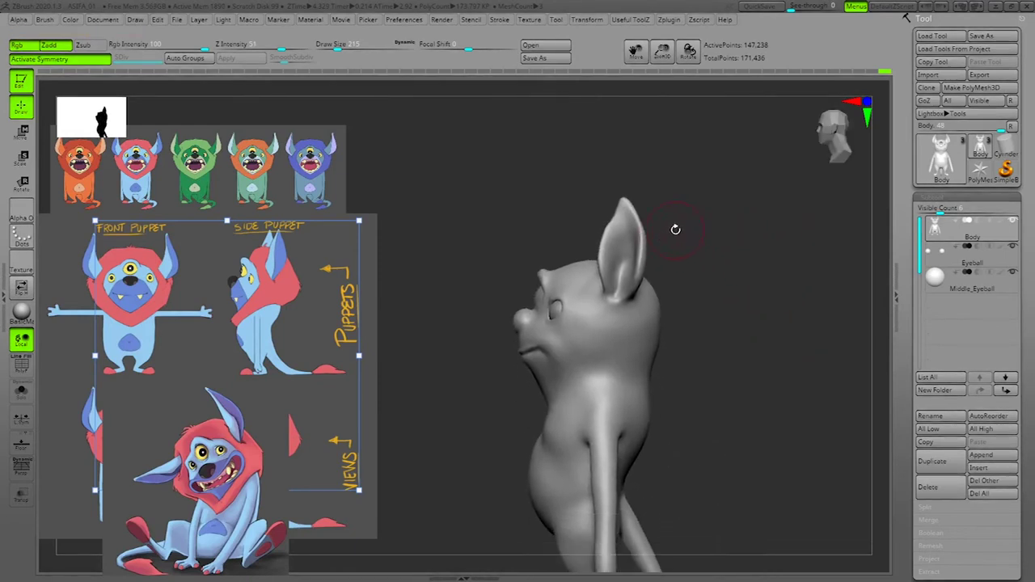
pyautogui.press('space')
pyautogui.moveTo(698, 236); pyautogui.dragTo(692, 236)
pyautogui.press('q')
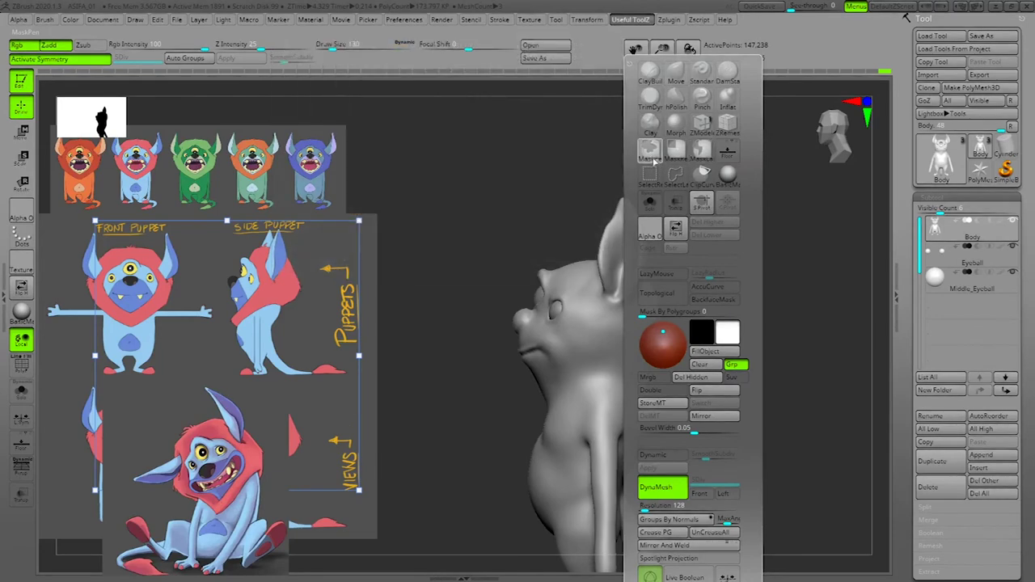
pyautogui.moveTo(755, 318); pyautogui.dragTo(763, 326)
pyautogui.press('space')
pyautogui.moveTo(604, 307); pyautogui.dragTo(620, 309)
pyautogui.click(631, 19)
pyautogui.click(634, 71)
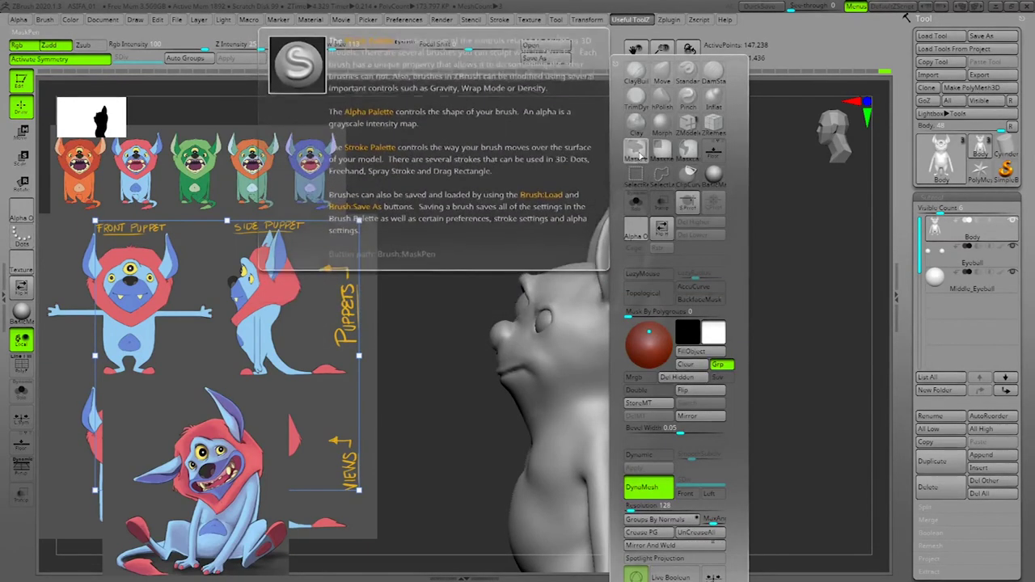
# Step: Paint a mask band from in front of the ear down the cheek and around under the chin
pyautogui.moveTo(588, 313)
pyautogui.mouseDown()
pyautogui.moveTo(575, 293)
pyautogui.moveTo(595, 327)
pyautogui.mouseUp()
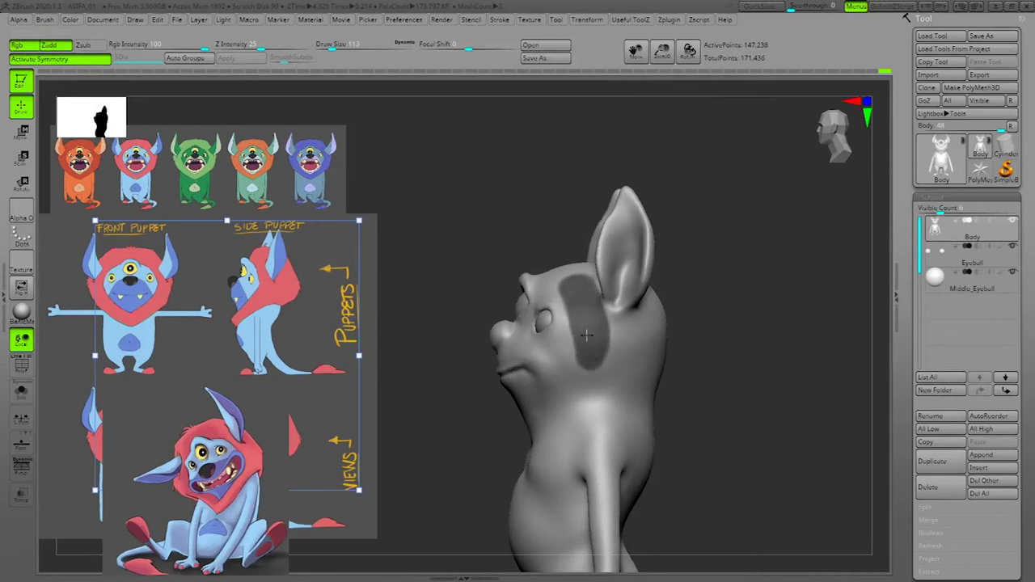
pyautogui.keyDown('ctrl'); pyautogui.moveTo(583, 335); pyautogui.dragTo(583, 337); pyautogui.keyUp('ctrl')
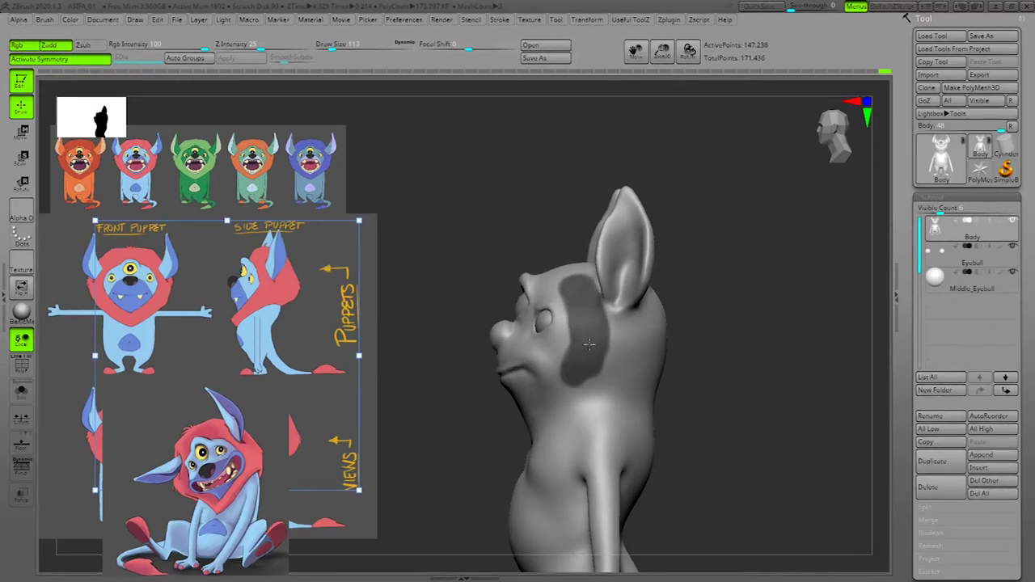
pyautogui.moveTo(560, 387); pyautogui.dragTo(555, 386)
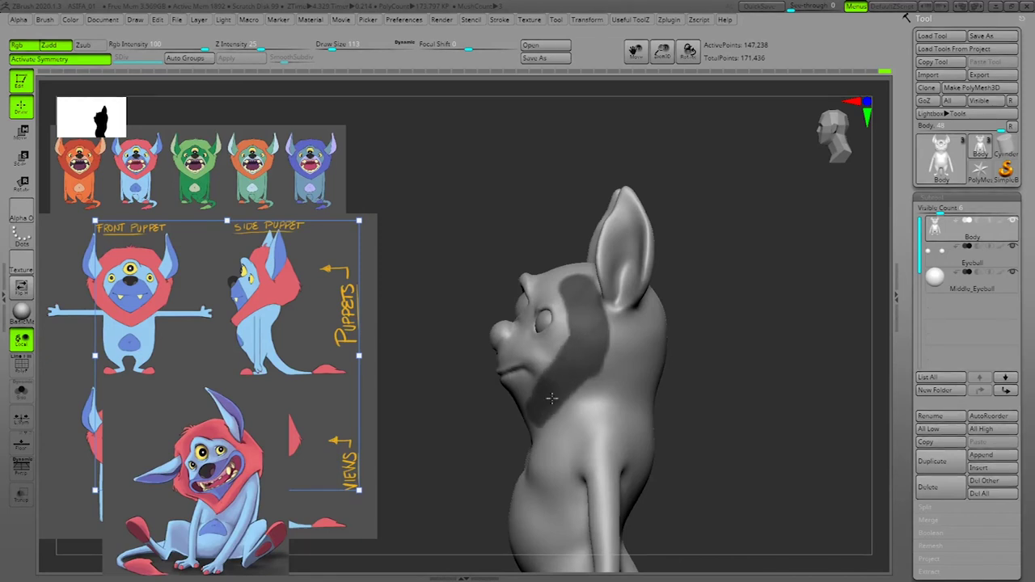
pyautogui.moveTo(702, 317); pyautogui.dragTo(805, 339)
pyautogui.moveTo(520, 428)
pyautogui.keyDown('ctrl'); pyautogui.mouseDown()
pyautogui.moveTo(503, 413)
pyautogui.moveTo(567, 420)
pyautogui.mouseUp(); pyautogui.keyUp('ctrl')
pyautogui.moveTo(748, 366); pyautogui.dragTo(712, 368)
pyautogui.keyDown('ctrl'); pyautogui.moveTo(585, 423); pyautogui.dragTo(576, 428); pyautogui.keyUp('ctrl')
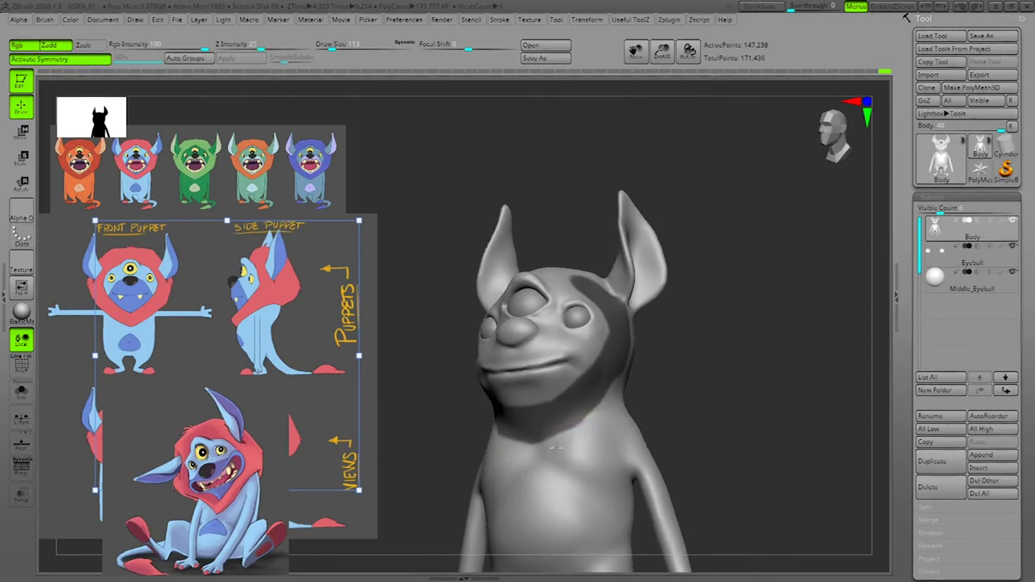
# Step: Trim the mask's front edge along the cheek and forehead, undoing the stray mask strokes beside the face
pyautogui.moveTo(692, 402); pyautogui.dragTo(763, 374)
pyautogui.moveTo(599, 339)
pyautogui.keyDown('ctrl'); pyautogui.keyDown('alt'); pyautogui.mouseDown()
pyautogui.moveTo(546, 406)
pyautogui.moveTo(605, 338)
pyautogui.mouseUp(); pyautogui.keyUp('alt'); pyautogui.keyUp('ctrl')
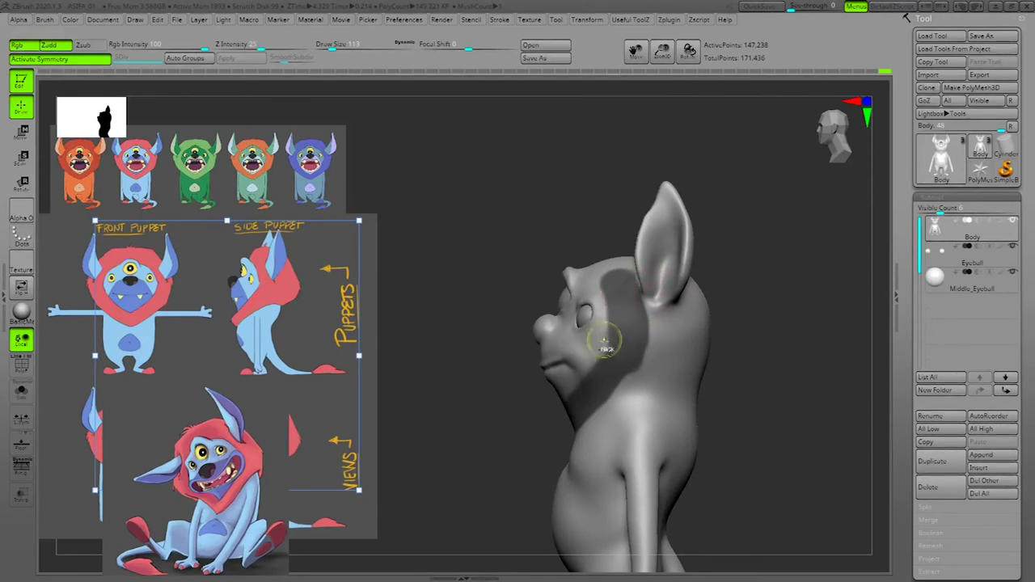
pyautogui.keyDown('ctrl'); pyautogui.moveTo(615, 338); pyautogui.dragTo(556, 426); pyautogui.keyUp('ctrl')
pyautogui.keyDown('ctrl'); pyautogui.moveTo(604, 342); pyautogui.dragTo(565, 395); pyautogui.keyUp('ctrl')
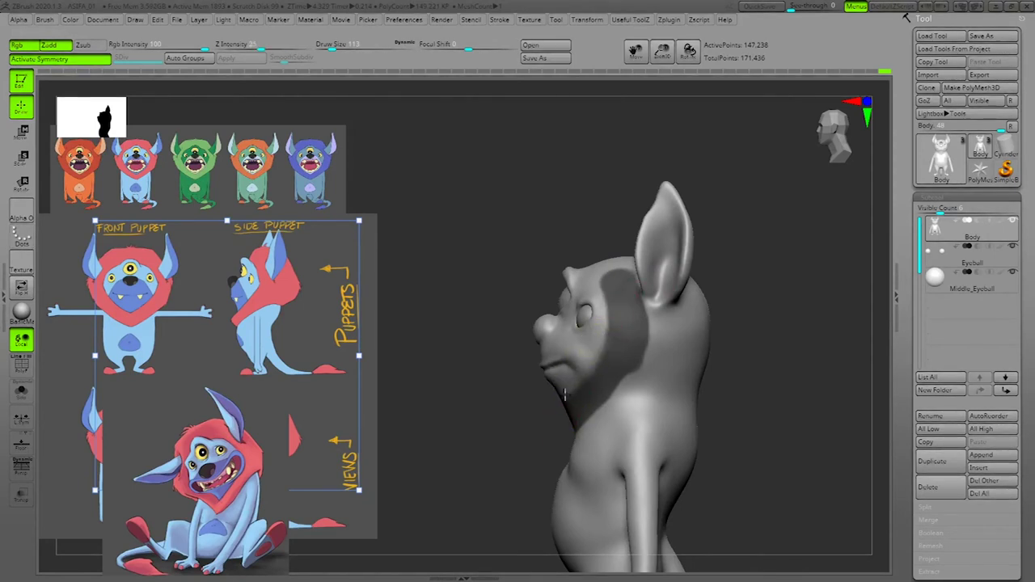
pyautogui.hotkey('ctrl', 'z')
pyautogui.keyDown('ctrl'); pyautogui.keyDown('alt'); pyautogui.moveTo(608, 330); pyautogui.dragTo(596, 261); pyautogui.keyUp('alt'); pyautogui.keyUp('ctrl')
pyautogui.keyDown('ctrl'); pyautogui.keyDown('alt'); pyautogui.moveTo(607, 321); pyautogui.dragTo(605, 279); pyautogui.keyUp('alt'); pyautogui.keyUp('ctrl')
# Step: Repaint the mask beside the forehead and extend it over the top of the head between the ears
pyautogui.moveTo(808, 274); pyautogui.dragTo(789, 271)
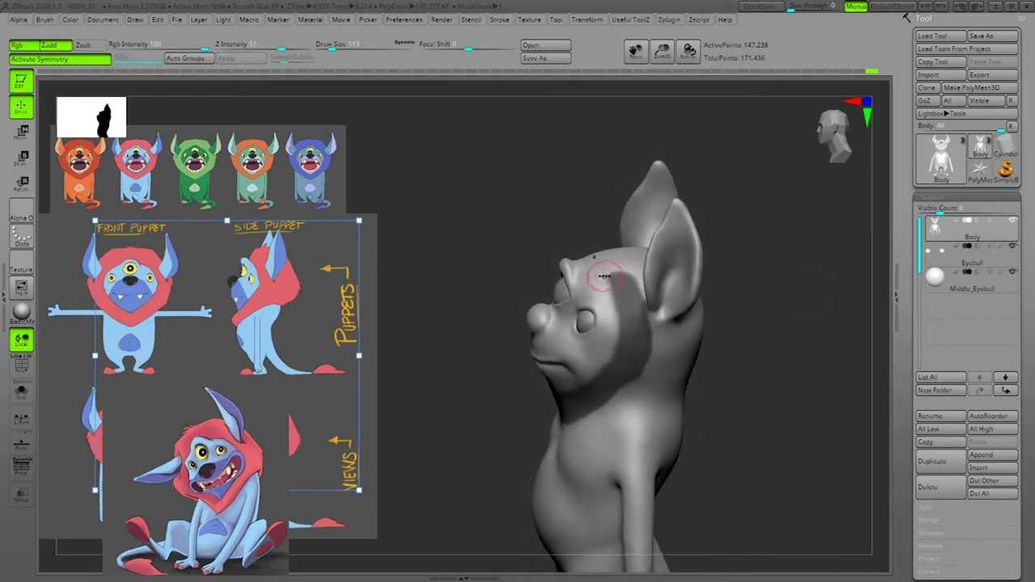
pyautogui.keyDown('ctrl'); pyautogui.moveTo(613, 306); pyautogui.dragTo(617, 298); pyautogui.keyUp('ctrl')
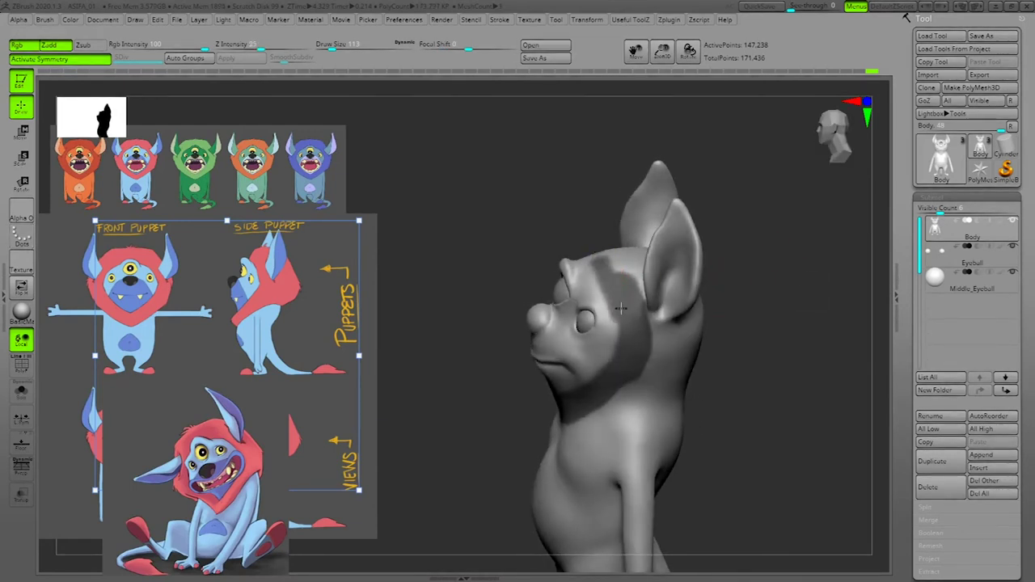
pyautogui.keyDown('ctrl'); pyautogui.moveTo(606, 275); pyautogui.dragTo(610, 279); pyautogui.keyUp('ctrl')
pyautogui.moveTo(761, 264); pyautogui.dragTo(796, 279)
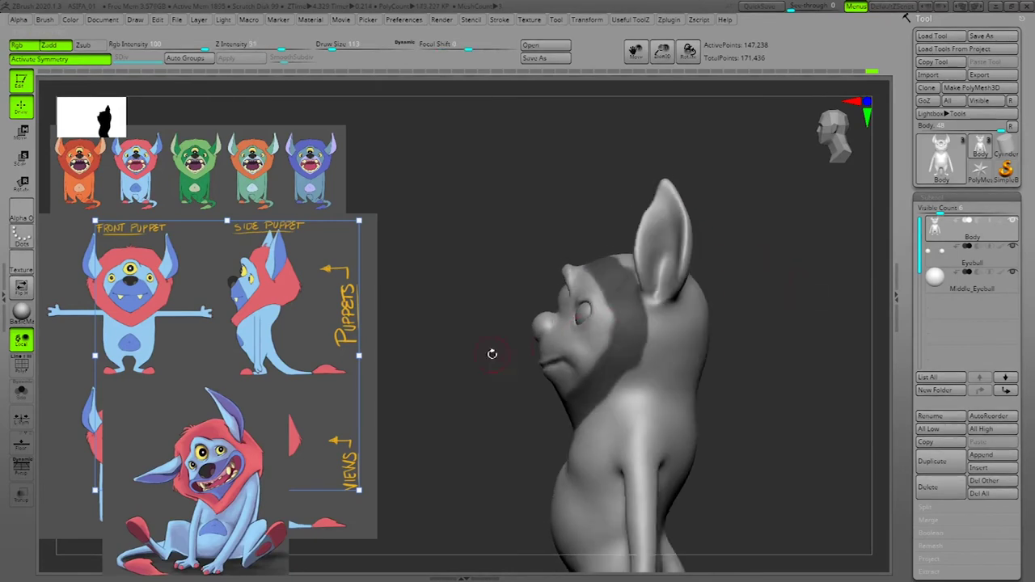
pyautogui.moveTo(802, 336)
pyautogui.mouseDown()
pyautogui.moveTo(825, 334)
pyautogui.moveTo(841, 315)
pyautogui.moveTo(840, 330)
pyautogui.mouseUp()
pyautogui.moveTo(580, 249)
pyautogui.keyDown('ctrl'); pyautogui.mouseDown()
pyautogui.moveTo(586, 262)
pyautogui.moveTo(559, 267)
pyautogui.moveTo(562, 214)
pyautogui.moveTo(596, 202)
pyautogui.moveTo(571, 186)
pyautogui.mouseUp(); pyautogui.keyUp('ctrl')
pyautogui.moveTo(800, 224)
pyautogui.mouseDown()
pyautogui.moveTo(812, 224)
pyautogui.moveTo(811, 265)
pyautogui.moveTo(794, 280)
pyautogui.moveTo(805, 317)
pyautogui.mouseUp()
pyautogui.moveTo(492, 273)
pyautogui.keyDown('ctrl'); pyautogui.mouseDown()
pyautogui.moveTo(483, 262)
pyautogui.moveTo(501, 299)
pyautogui.moveTo(541, 282)
pyautogui.moveTo(559, 313)
pyautogui.mouseUp(); pyautogui.keyUp('ctrl')
# Step: Extend the mask around the rear of the ear bases, leaving the ears unmasked
pyautogui.moveTo(714, 296); pyautogui.dragTo(661, 305)
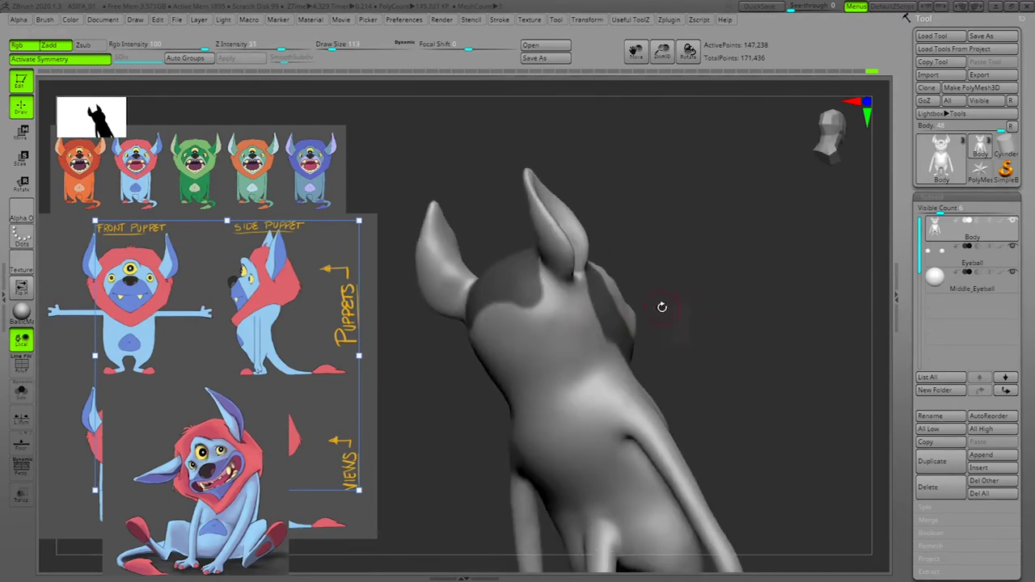
pyautogui.moveTo(529, 273)
pyautogui.mouseDown()
pyautogui.moveTo(570, 315)
pyautogui.moveTo(563, 304)
pyautogui.mouseUp()
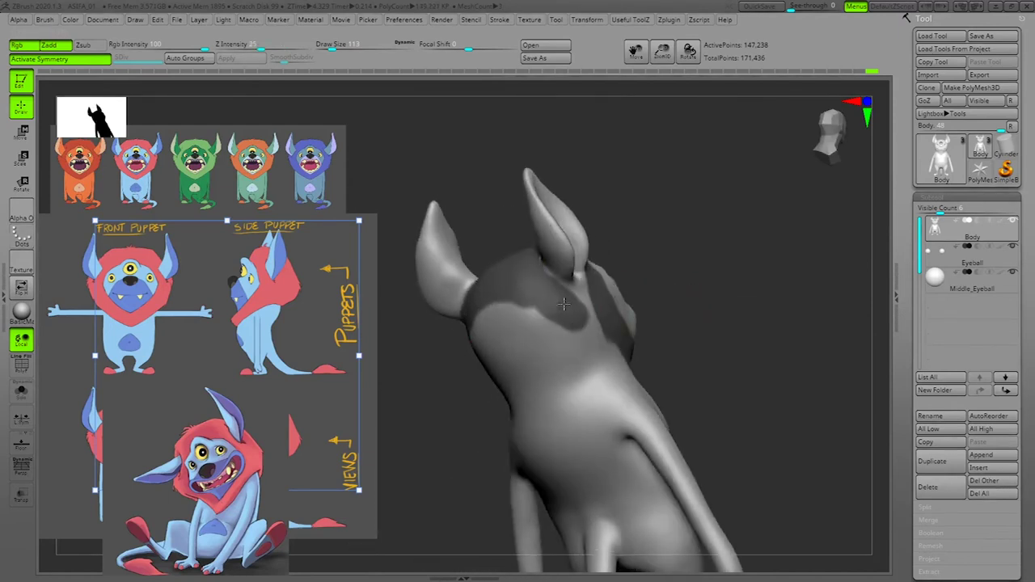
pyautogui.moveTo(735, 262); pyautogui.dragTo(728, 265)
pyautogui.moveTo(550, 310)
pyautogui.keyDown('ctrl'); pyautogui.mouseDown()
pyautogui.moveTo(524, 295)
pyautogui.moveTo(559, 301)
pyautogui.mouseUp(); pyautogui.keyUp('ctrl')
pyautogui.moveTo(778, 273)
pyautogui.mouseDown()
pyautogui.moveTo(773, 280)
pyautogui.moveTo(801, 283)
pyautogui.mouseUp()
pyautogui.keyDown('ctrl'); pyautogui.moveTo(535, 299); pyautogui.dragTo(576, 290); pyautogui.keyUp('ctrl')
pyautogui.moveTo(782, 270); pyautogui.dragTo(729, 290)
# Step: Fill the mask over the sides and back of the head down to the neck and close the remaining gaps
pyautogui.moveTo(780, 317); pyautogui.dragTo(737, 343)
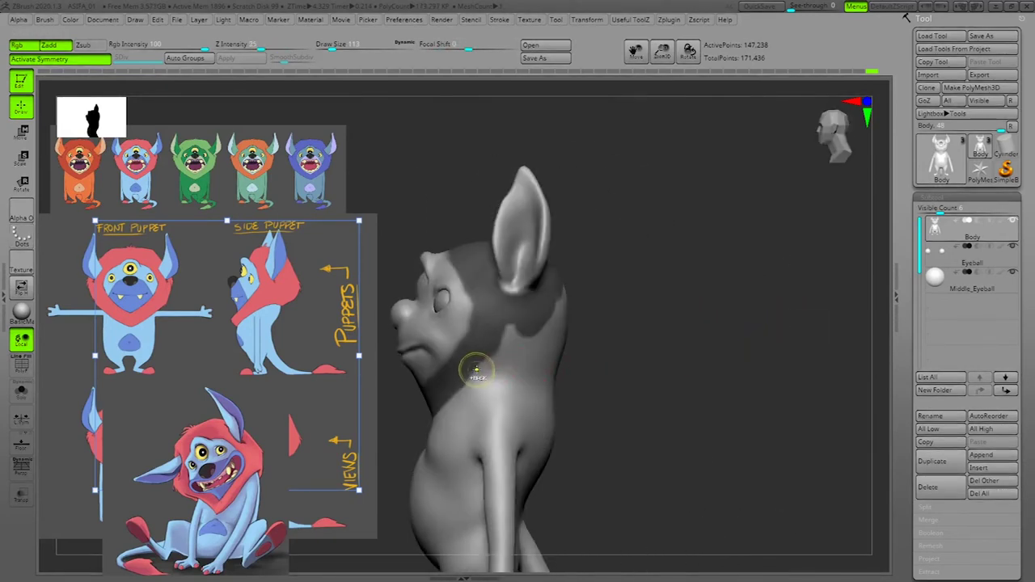
pyautogui.moveTo(463, 380)
pyautogui.keyDown('ctrl'); pyautogui.mouseDown()
pyautogui.moveTo(548, 363)
pyautogui.moveTo(455, 373)
pyautogui.moveTo(513, 359)
pyautogui.moveTo(523, 339)
pyautogui.mouseUp(); pyautogui.keyUp('ctrl')
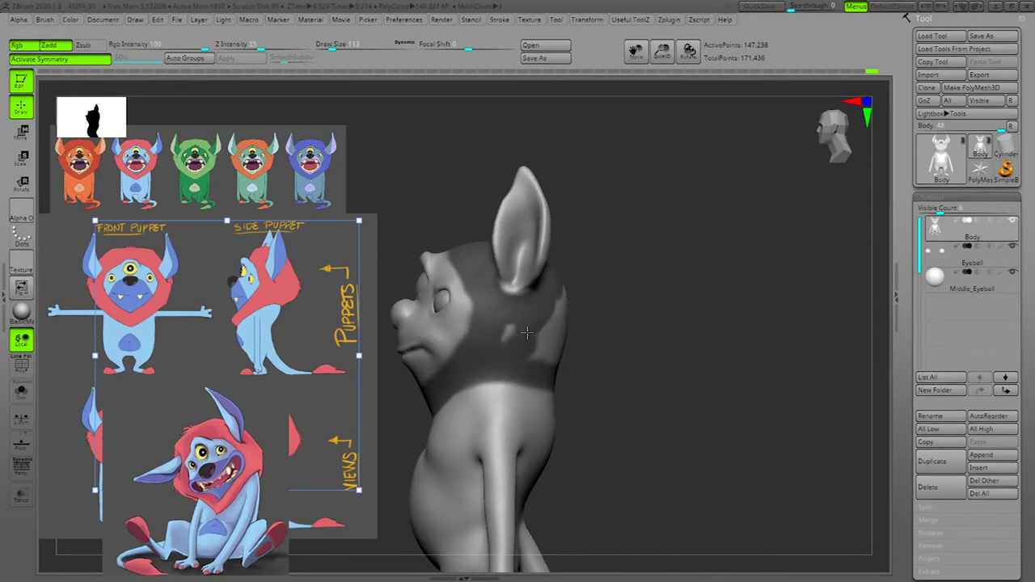
pyautogui.moveTo(620, 335); pyautogui.dragTo(700, 351)
pyautogui.moveTo(556, 353)
pyautogui.keyDown('ctrl'); pyautogui.mouseDown()
pyautogui.moveTo(531, 361)
pyautogui.moveTo(522, 303)
pyautogui.mouseUp(); pyautogui.keyUp('ctrl')
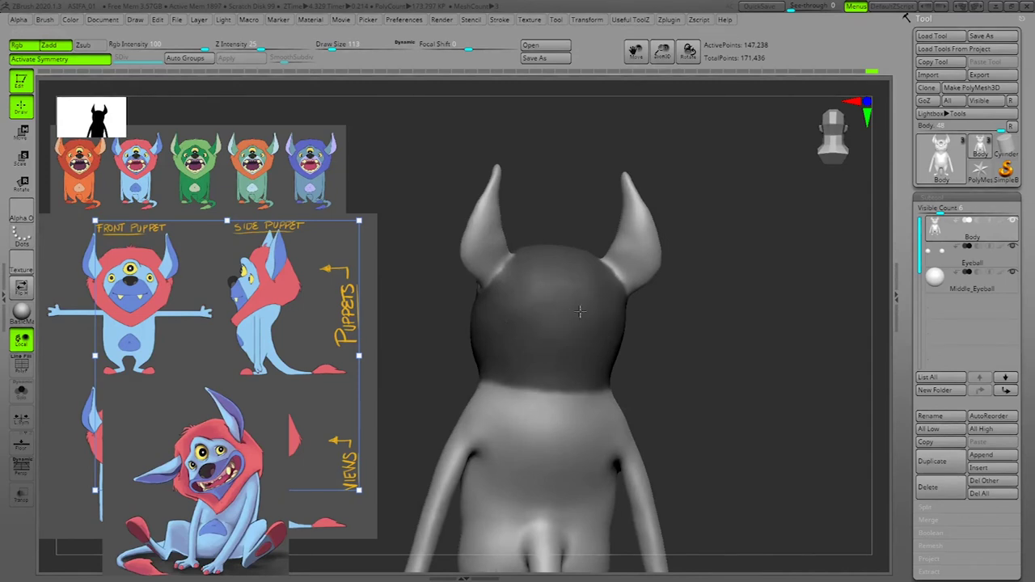
pyautogui.moveTo(710, 302); pyautogui.dragTo(781, 336)
pyautogui.moveTo(697, 208); pyautogui.dragTo(753, 241)
pyautogui.keyDown('ctrl'); pyautogui.moveTo(526, 280); pyautogui.dragTo(557, 356); pyautogui.keyUp('ctrl')
pyautogui.moveTo(757, 288); pyautogui.dragTo(730, 284)
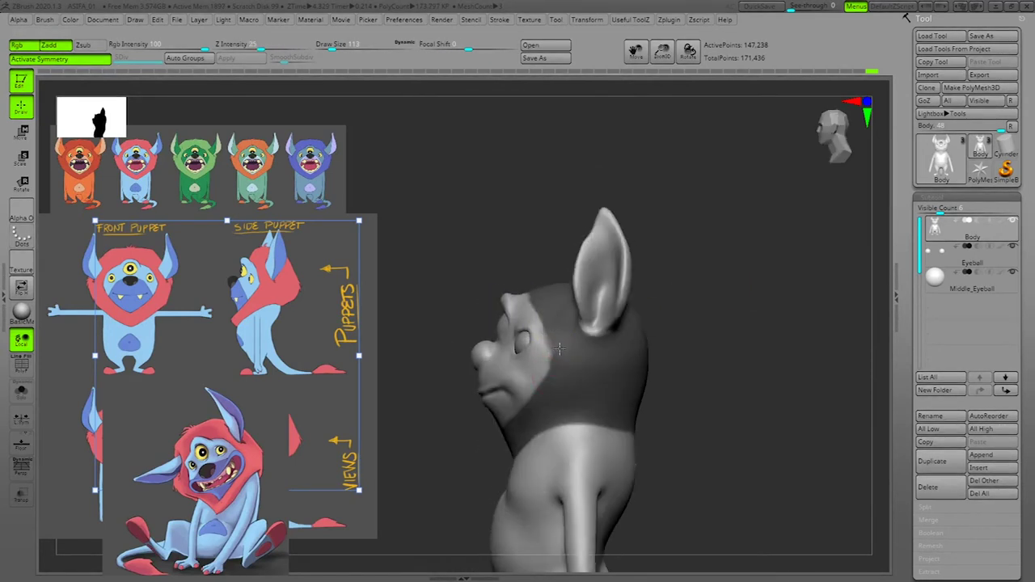
# Step: Turn off the thin border option for Extract and preview the masked hood at thickness 0.02
pyautogui.moveTo(719, 330); pyautogui.dragTo(750, 328)
pyautogui.moveTo(906, 511); pyautogui.dragTo(906, 342)
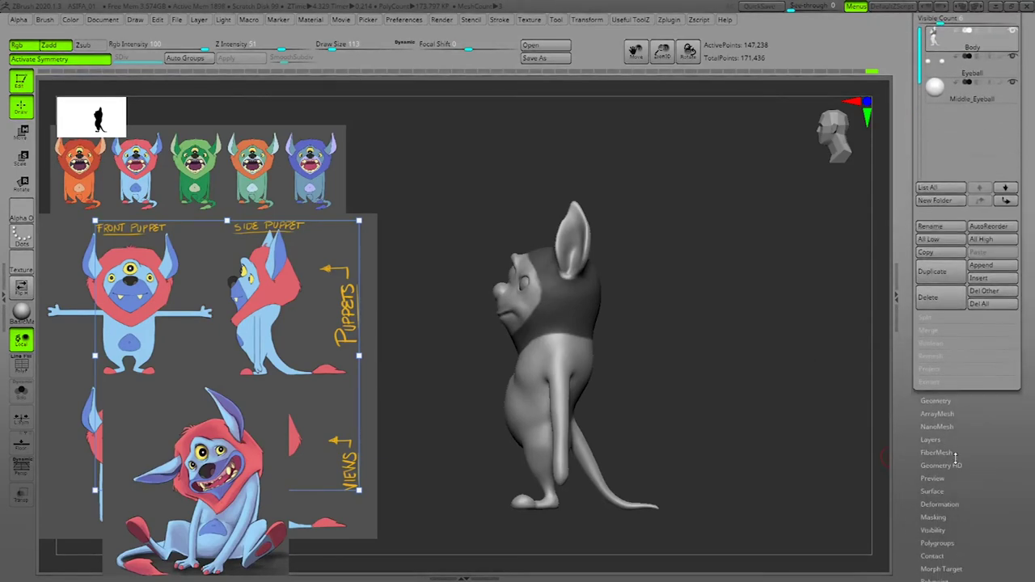
pyautogui.click(933, 383)
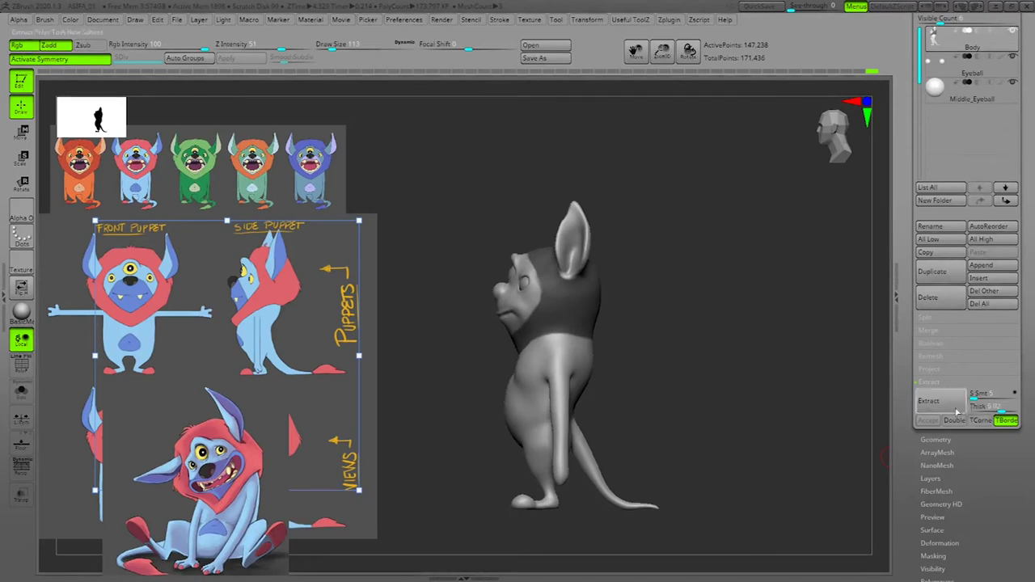
pyautogui.click(1012, 425)
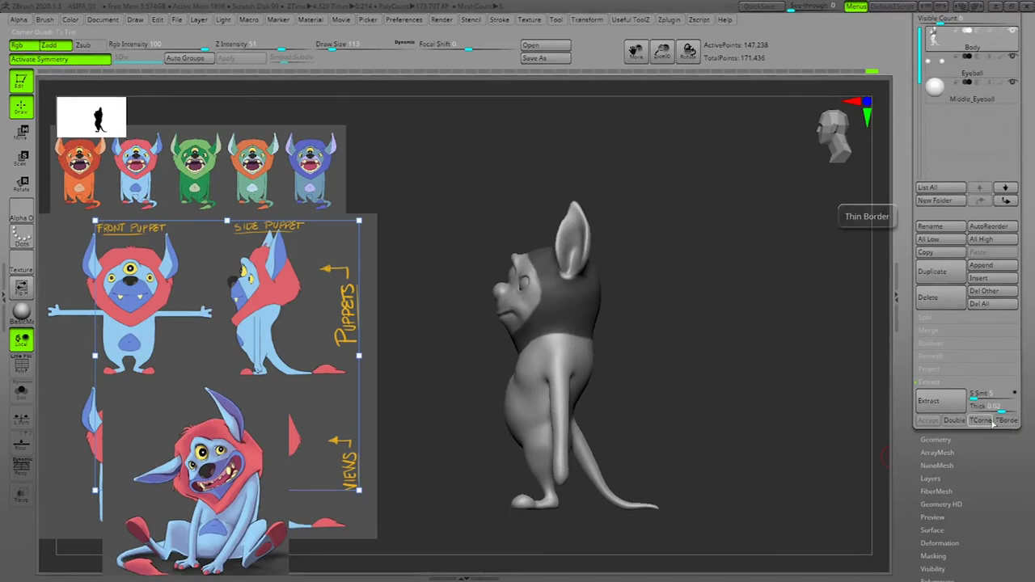
pyautogui.click(942, 406)
pyautogui.moveTo(778, 407); pyautogui.dragTo(859, 413)
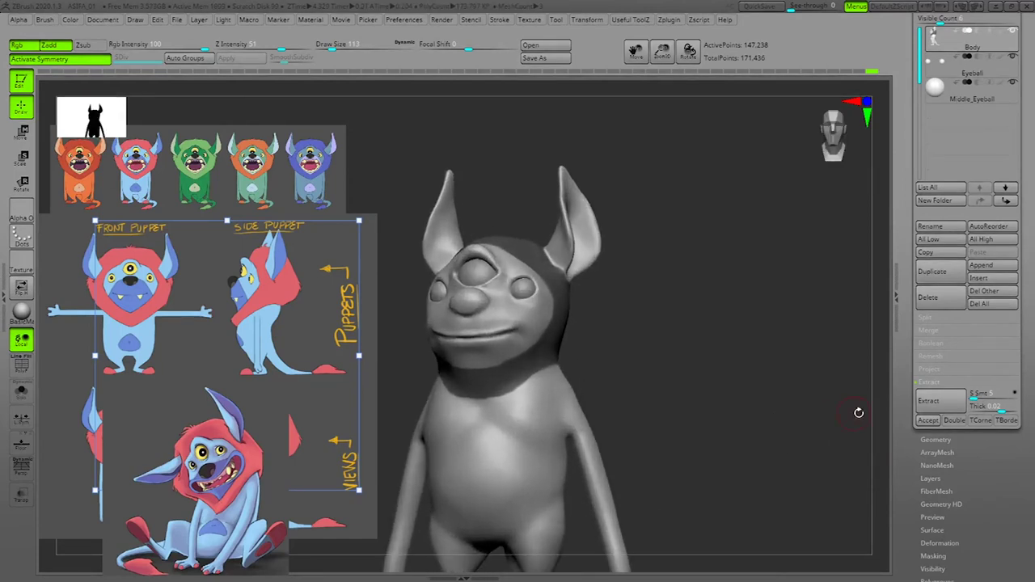
pyautogui.click(944, 403)
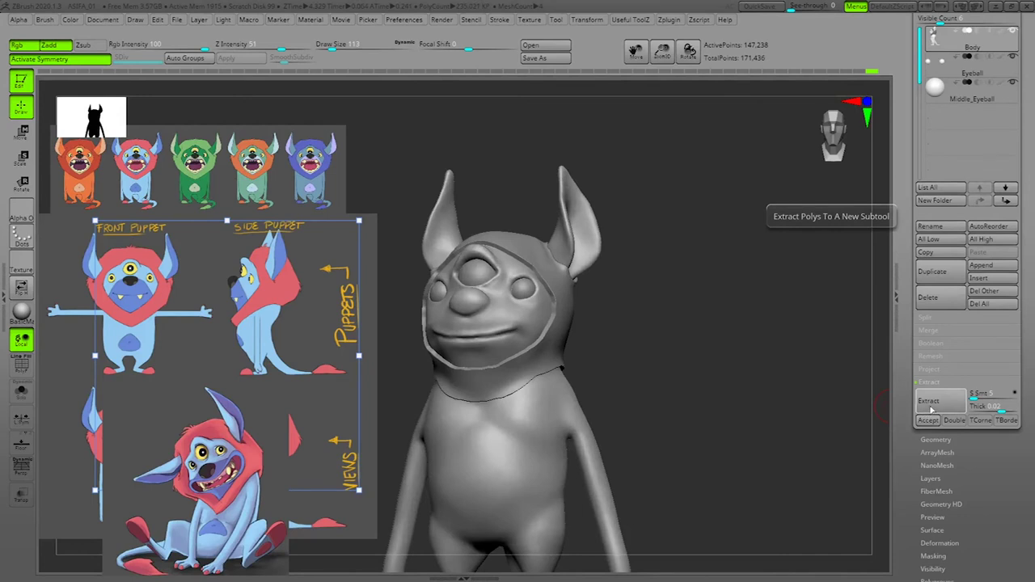
# Step: Set the extraction thickness to 0.05 and preview the thicker hood around the head
pyautogui.click(981, 407)
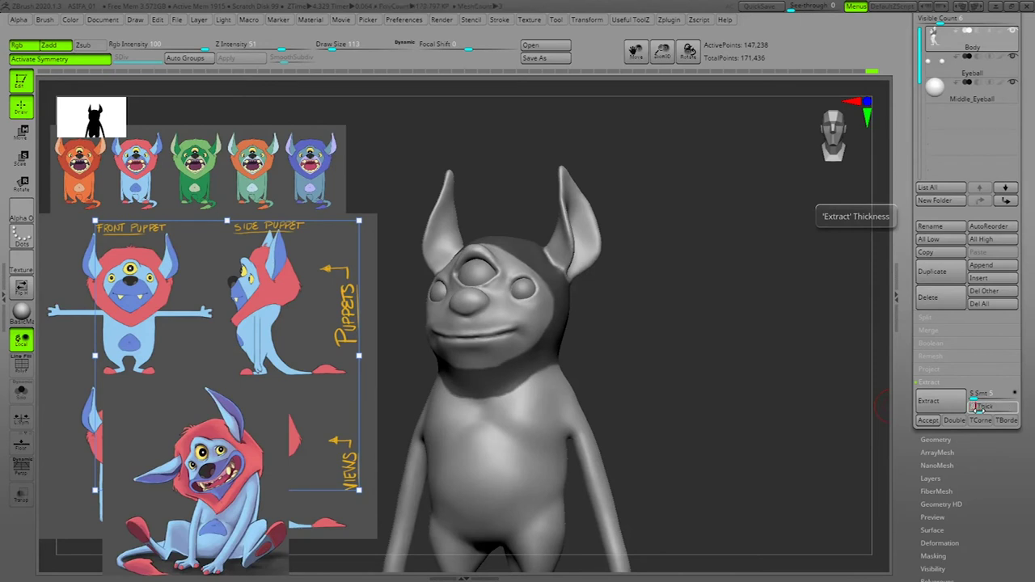
pyautogui.click(928, 400)
pyautogui.moveTo(778, 417)
pyautogui.mouseDown()
pyautogui.moveTo(767, 418)
pyautogui.moveTo(781, 420)
pyautogui.mouseUp()
pyautogui.click(935, 403)
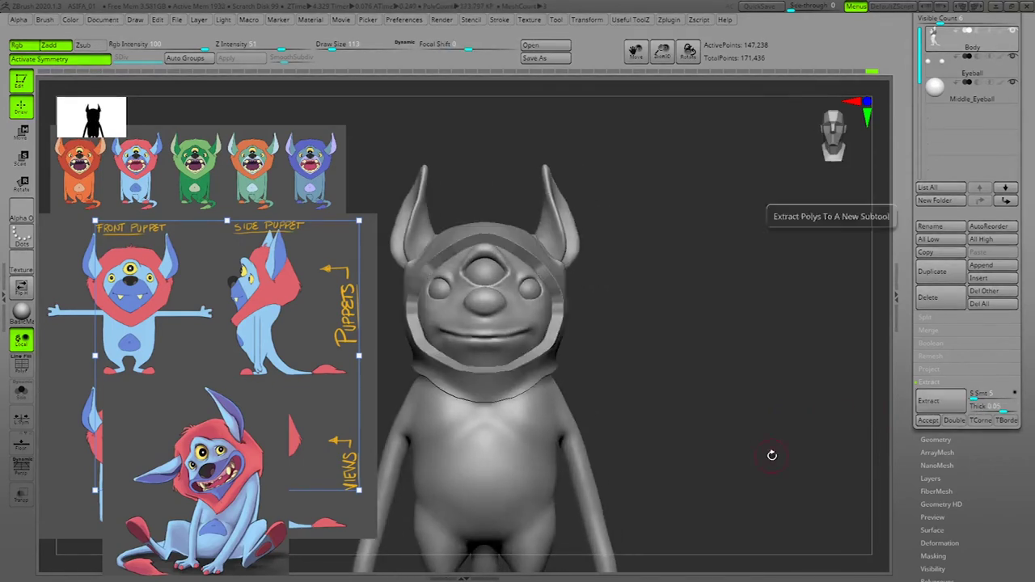
# Step: Accept the hood extraction as a separate subtool, clear its mask, and rename it Fur
pyautogui.click(928, 421)
pyautogui.moveTo(797, 400); pyautogui.dragTo(763, 400)
pyautogui.moveTo(749, 308); pyautogui.dragTo(712, 312)
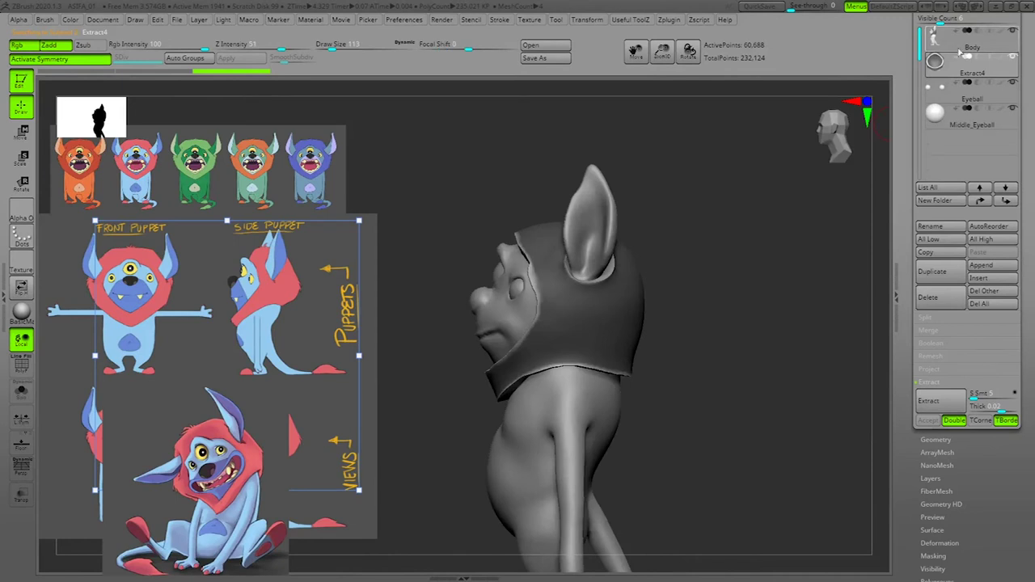
pyautogui.moveTo(905, 131); pyautogui.dragTo(902, 193)
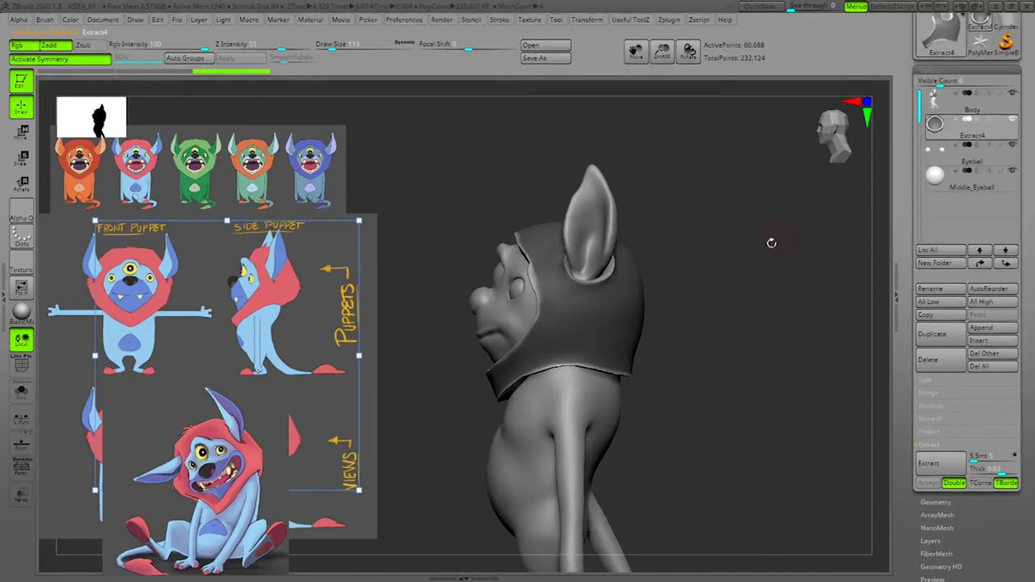
pyautogui.keyDown('ctrl'); pyautogui.moveTo(756, 286); pyautogui.dragTo(667, 341); pyautogui.keyUp('ctrl')
pyautogui.click(941, 289)
pyautogui.write('Fur')
pyautogui.press('Return')
# Step: Toggle the Fur subtool's visibility to compare the hood with the Body mesh underneath
pyautogui.click(961, 110)
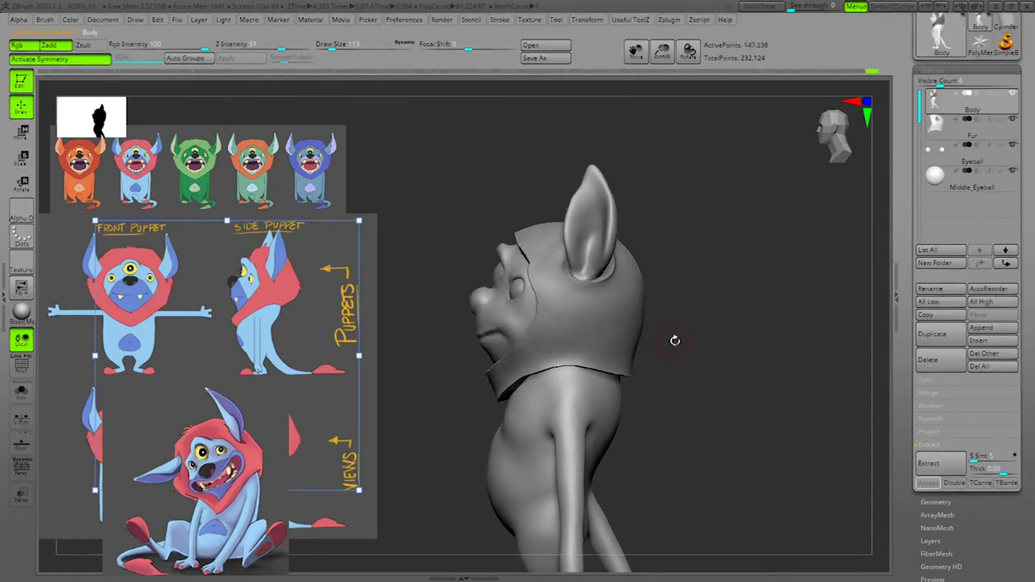
pyautogui.moveTo(663, 334); pyautogui.dragTo(723, 336)
pyautogui.click(1013, 121)
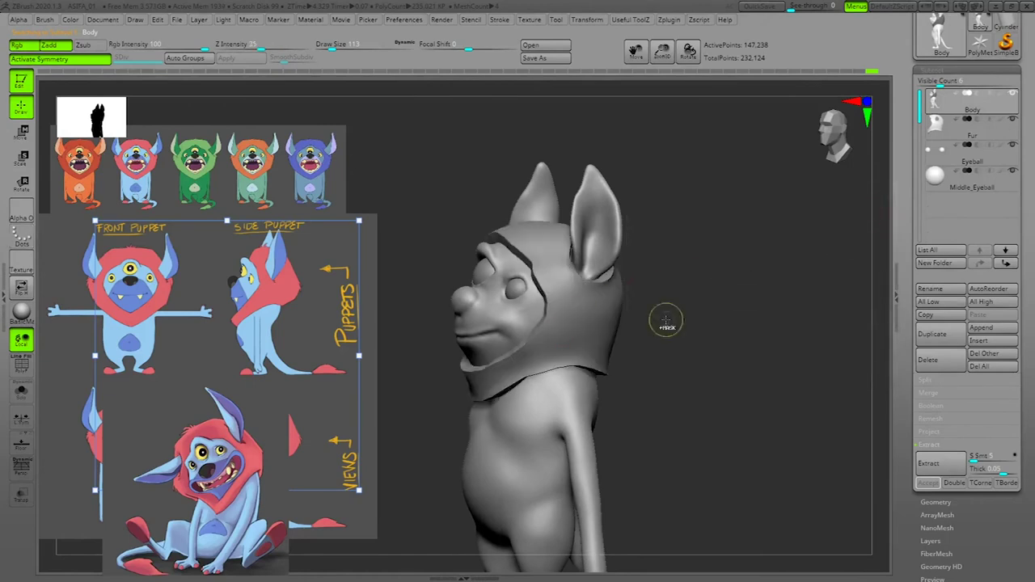
pyautogui.moveTo(739, 321); pyautogui.dragTo(828, 241)
pyautogui.click(1014, 122)
pyautogui.click(1015, 123)
pyautogui.moveTo(753, 296); pyautogui.dragTo(788, 294)
# Step: Convert the Fur subtool to a DynaMesh at resolution 128
pyautogui.click(974, 135)
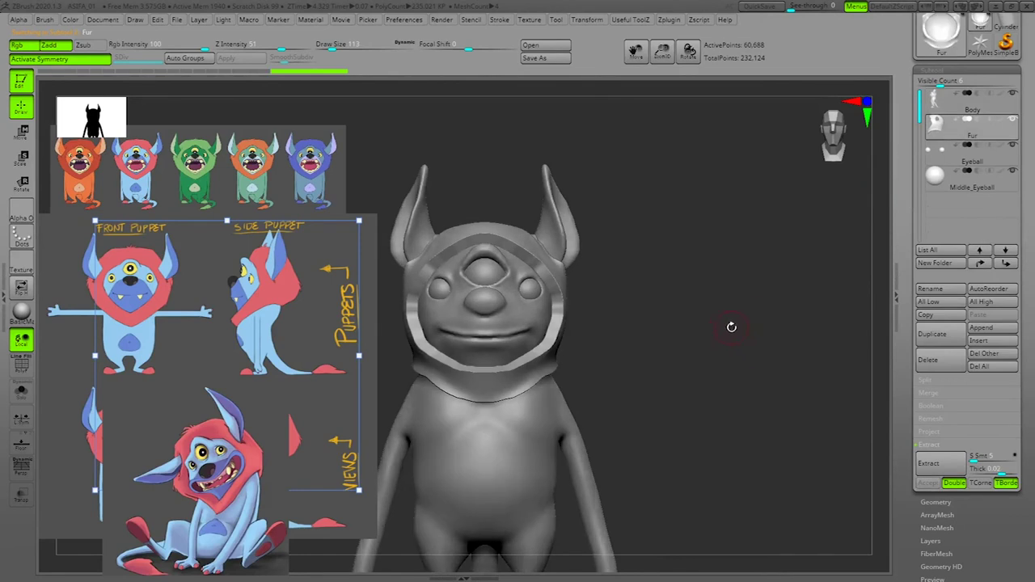
pyautogui.keyDown('alt'); pyautogui.moveTo(721, 321); pyautogui.dragTo(771, 349); pyautogui.keyUp('alt')
pyautogui.press('space')
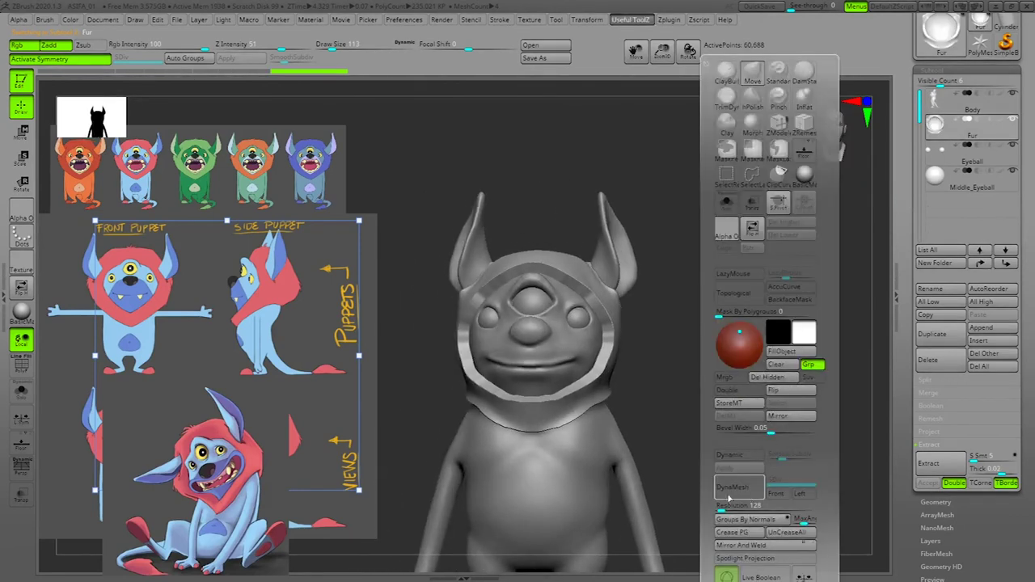
pyautogui.write('856')
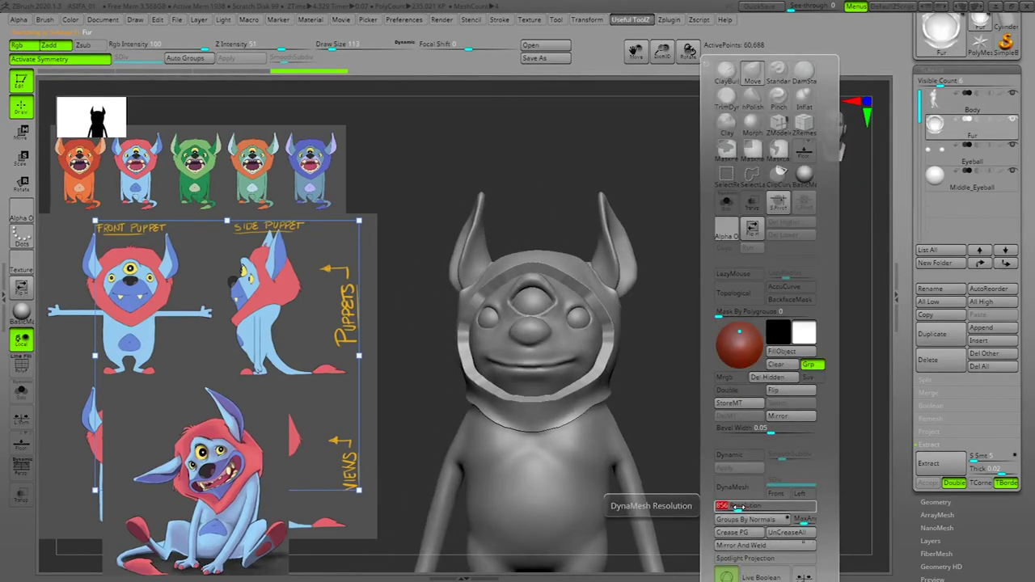
pyautogui.write('6')
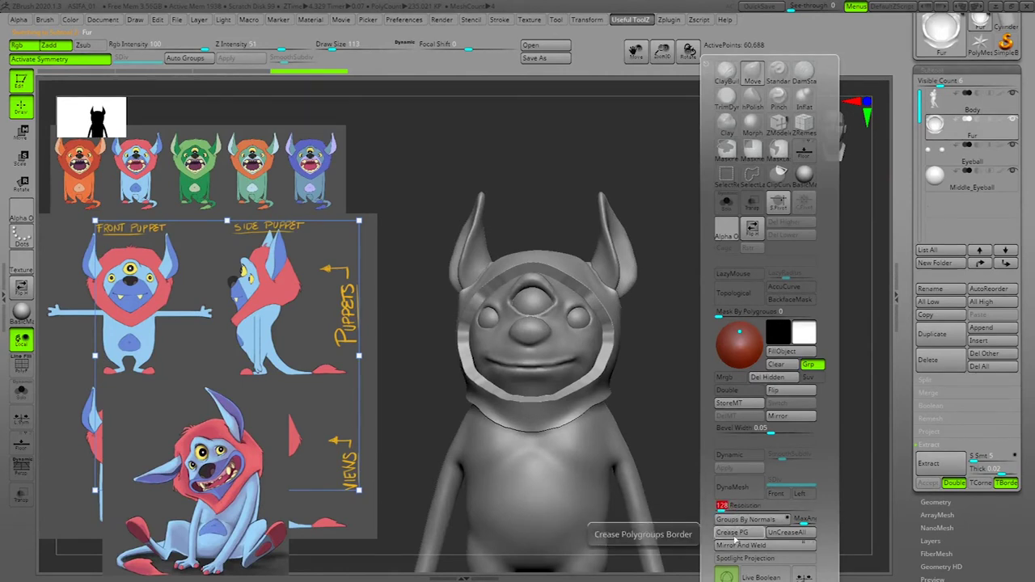
pyautogui.click(735, 489)
pyautogui.moveTo(757, 341)
pyautogui.mouseDown()
pyautogui.moveTo(746, 348)
pyautogui.moveTo(823, 318)
pyautogui.mouseUp()
pyautogui.press('space')
pyautogui.moveTo(596, 296); pyautogui.dragTo(596, 296)
pyautogui.moveTo(811, 317); pyautogui.dragTo(760, 329)
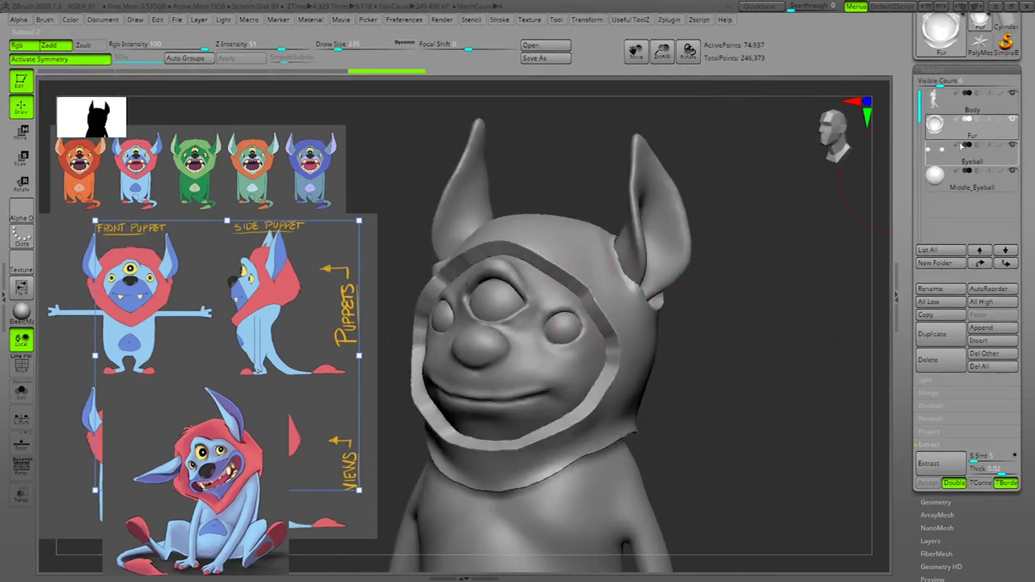
pyautogui.press('1')
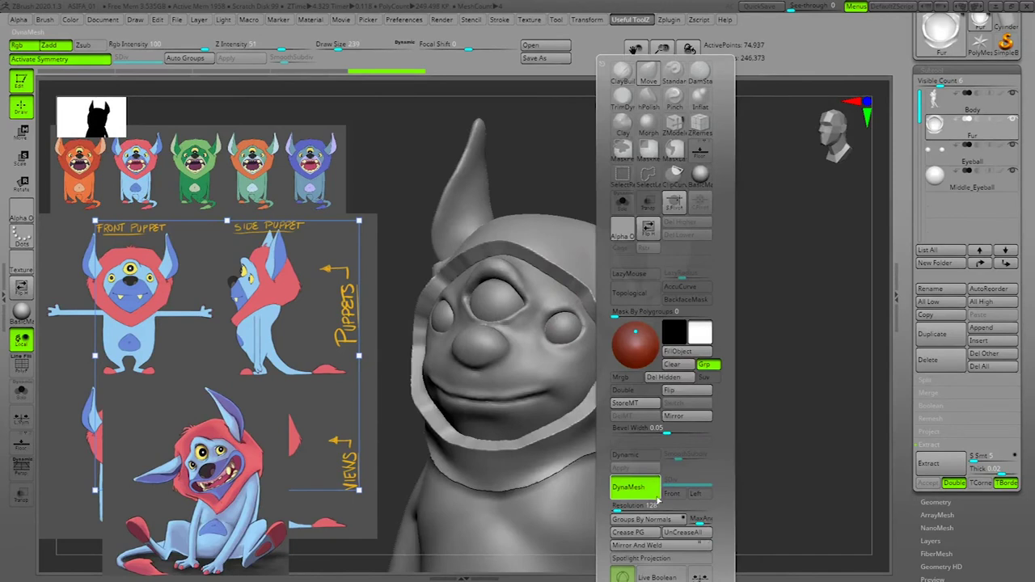
pyautogui.click(936, 502)
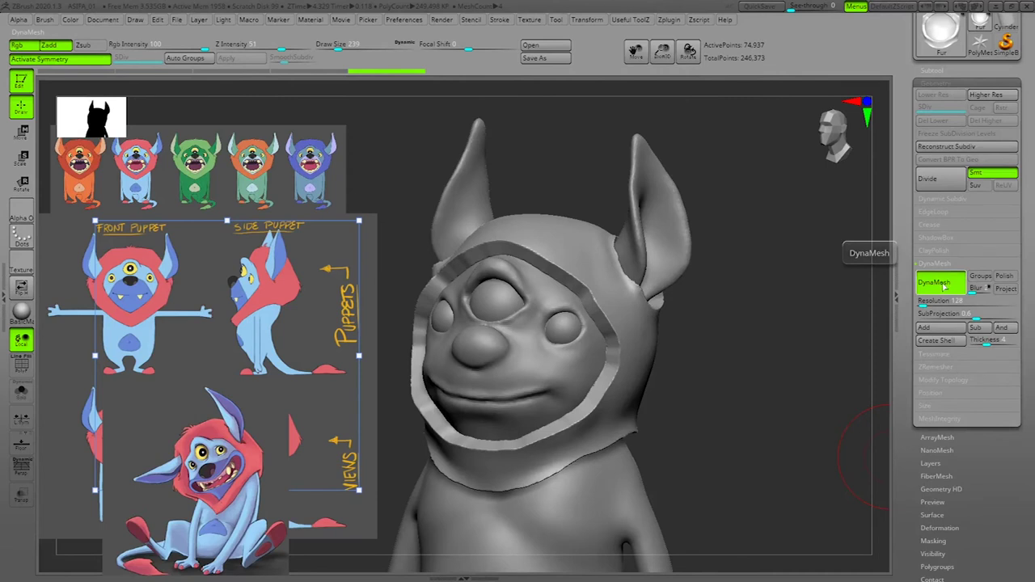
# Step: Smooth the hood's front rim around the face and its edges beside the ear bases
pyautogui.moveTo(739, 385)
pyautogui.mouseDown()
pyautogui.moveTo(746, 390)
pyautogui.moveTo(749, 373)
pyautogui.moveTo(741, 391)
pyautogui.mouseUp()
pyautogui.keyDown('shift'); pyautogui.moveTo(528, 275); pyautogui.dragTo(498, 268); pyautogui.keyUp('shift')
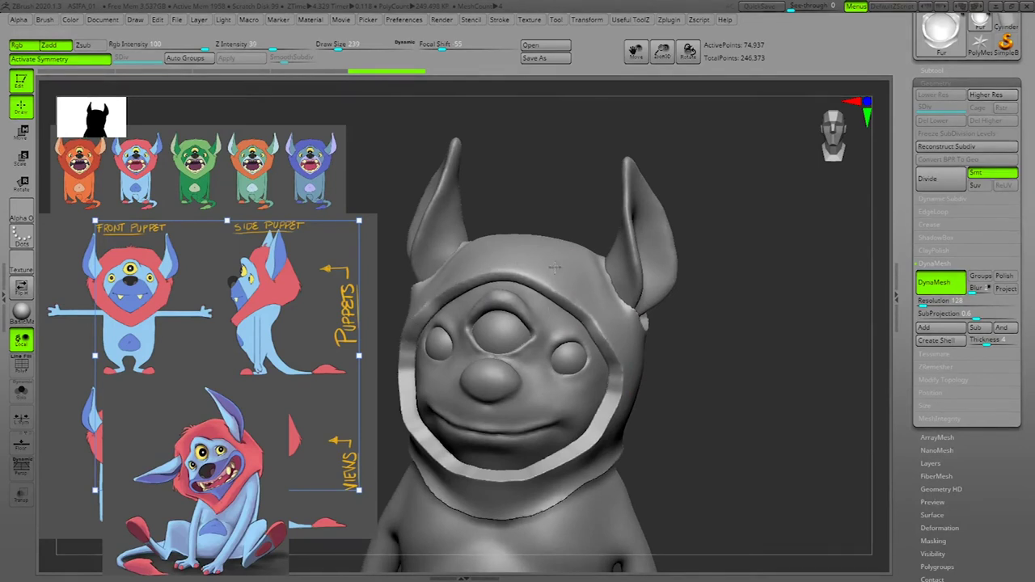
pyautogui.moveTo(598, 403)
pyautogui.keyDown('shift'); pyautogui.mouseDown()
pyautogui.moveTo(570, 445)
pyautogui.moveTo(496, 476)
pyautogui.moveTo(404, 381)
pyautogui.mouseUp(); pyautogui.keyUp('shift')
pyautogui.keyDown('shift'); pyautogui.moveTo(446, 317); pyautogui.dragTo(490, 279); pyautogui.keyUp('shift')
pyautogui.moveTo(813, 344)
pyautogui.mouseDown()
pyautogui.moveTo(725, 342)
pyautogui.moveTo(779, 393)
pyautogui.moveTo(776, 370)
pyautogui.mouseUp()
pyautogui.moveTo(615, 338)
pyautogui.keyDown('shift'); pyautogui.mouseDown()
pyautogui.moveTo(635, 321)
pyautogui.moveTo(563, 326)
pyautogui.mouseUp(); pyautogui.keyUp('shift')
pyautogui.keyDown('shift'); pyautogui.moveTo(654, 312); pyautogui.dragTo(652, 302); pyautogui.keyUp('shift')
pyautogui.moveTo(740, 333); pyautogui.dragTo(799, 328)
pyautogui.moveTo(645, 329)
pyautogui.keyDown('shift'); pyautogui.mouseDown()
pyautogui.moveTo(588, 335)
pyautogui.moveTo(597, 320)
pyautogui.mouseUp(); pyautogui.keyUp('shift')
# Step: Remesh the hood and smooth its neck edge, ear openings and brow rim
pyautogui.moveTo(836, 393)
pyautogui.keyDown('ctrl'); pyautogui.mouseDown()
pyautogui.moveTo(855, 404)
pyautogui.moveTo(765, 428)
pyautogui.mouseUp(); pyautogui.keyUp('ctrl')
pyautogui.keyDown('shift'); pyautogui.moveTo(597, 458); pyautogui.dragTo(529, 493); pyautogui.keyUp('shift')
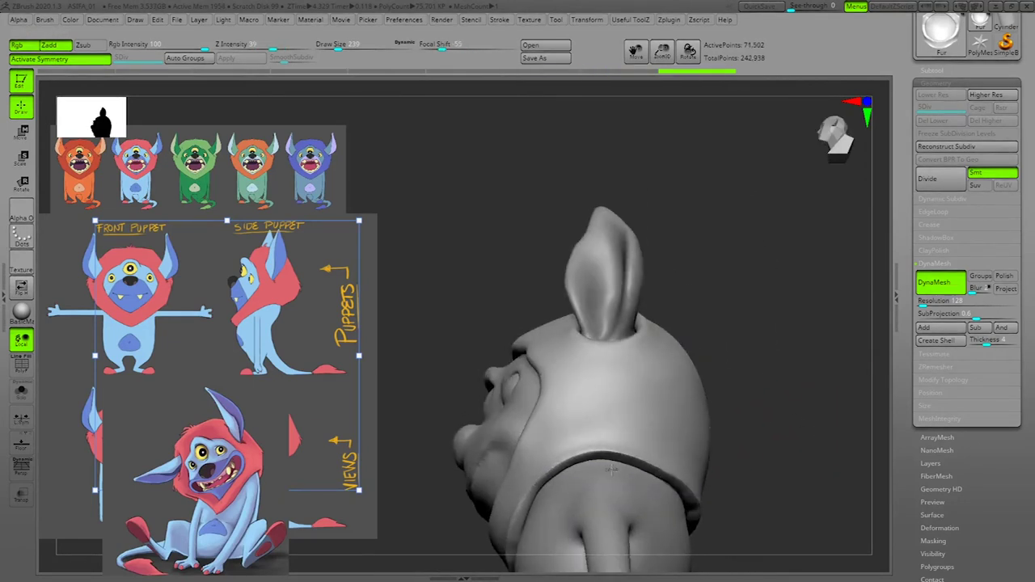
pyautogui.moveTo(797, 471); pyautogui.dragTo(686, 390)
pyautogui.keyDown('shift'); pyautogui.moveTo(576, 330); pyautogui.dragTo(570, 330); pyautogui.keyUp('shift')
pyautogui.moveTo(811, 198); pyautogui.dragTo(871, 354)
pyautogui.keyDown('alt'); pyautogui.moveTo(807, 396); pyautogui.dragTo(752, 422); pyautogui.keyUp('alt')
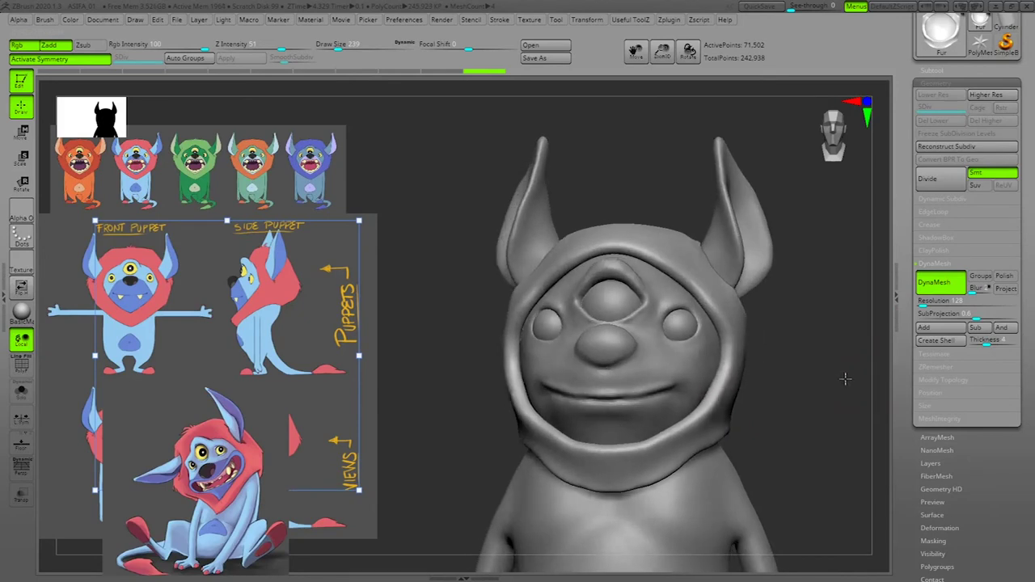
pyautogui.keyDown('shift'); pyautogui.moveTo(613, 252); pyautogui.dragTo(626, 247); pyautogui.keyUp('shift')
# Step: Raise and broaden the hood's crown between the ears with the Move brush
pyautogui.moveTo(822, 324)
pyautogui.mouseDown()
pyautogui.moveTo(837, 364)
pyautogui.moveTo(716, 405)
pyautogui.mouseUp()
pyautogui.press('space')
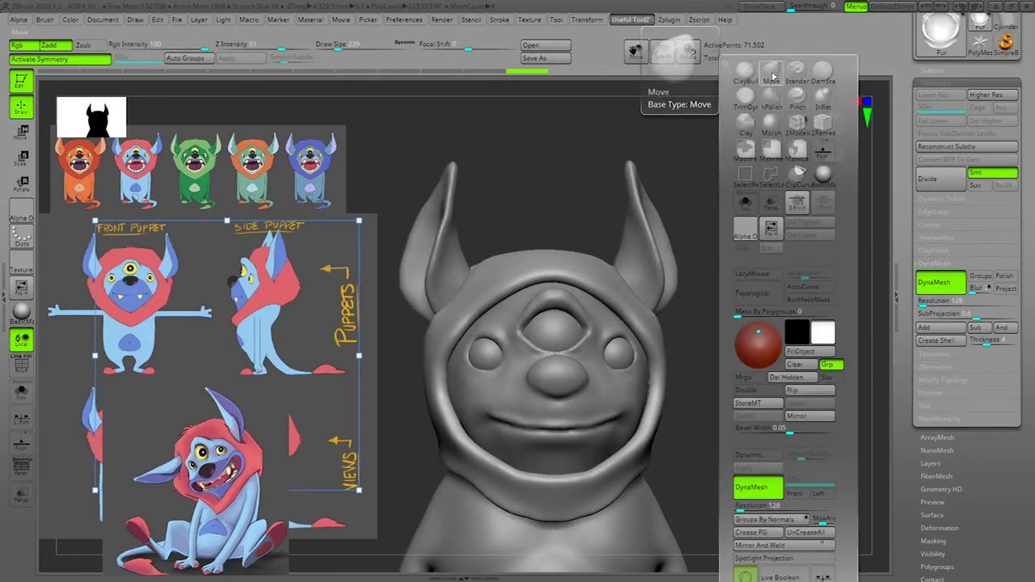
pyautogui.press('space')
pyautogui.moveTo(593, 252); pyautogui.dragTo(551, 270)
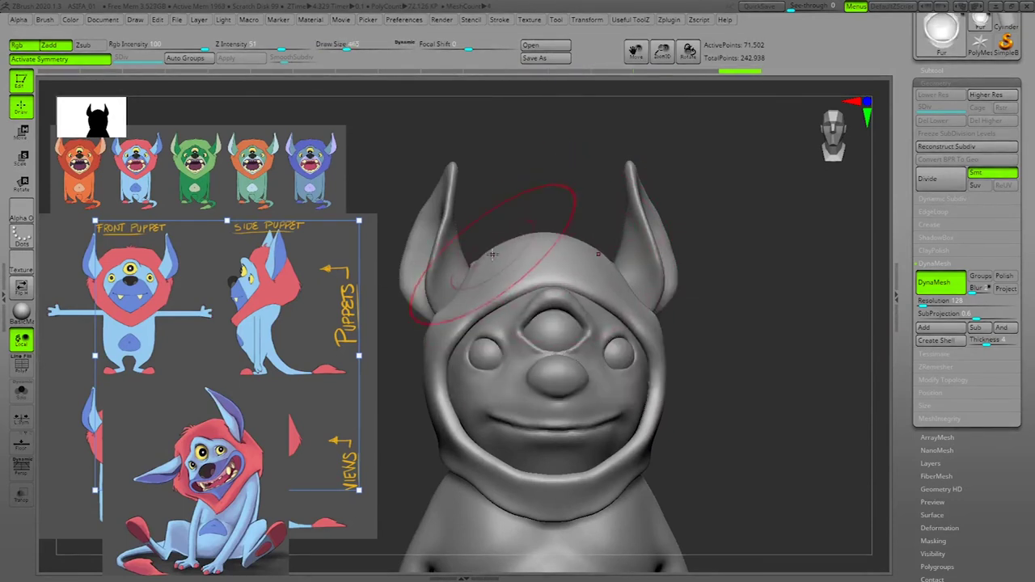
pyautogui.press('space')
pyautogui.moveTo(493, 254); pyautogui.dragTo(485, 253)
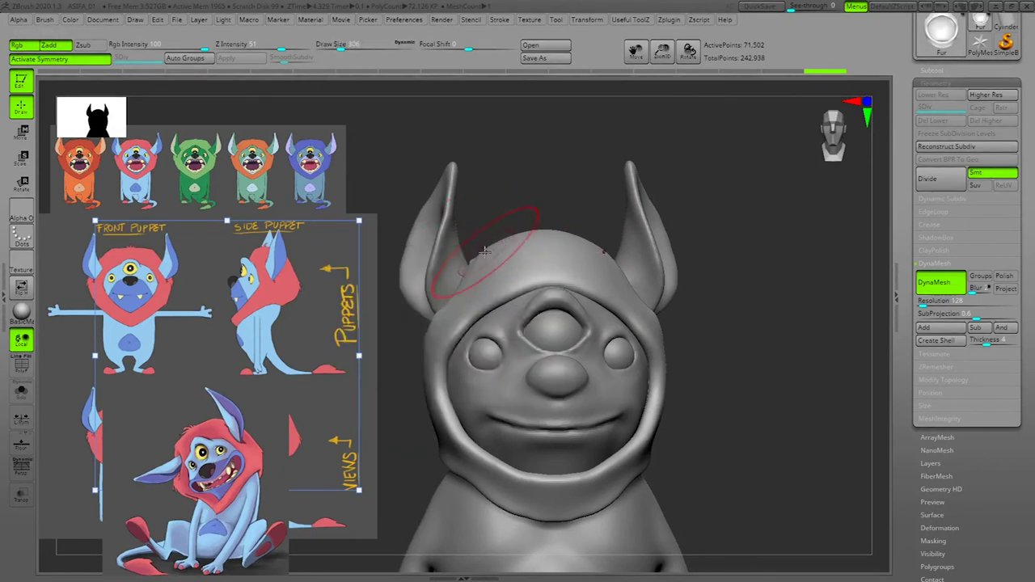
pyautogui.moveTo(523, 239); pyautogui.dragTo(521, 233)
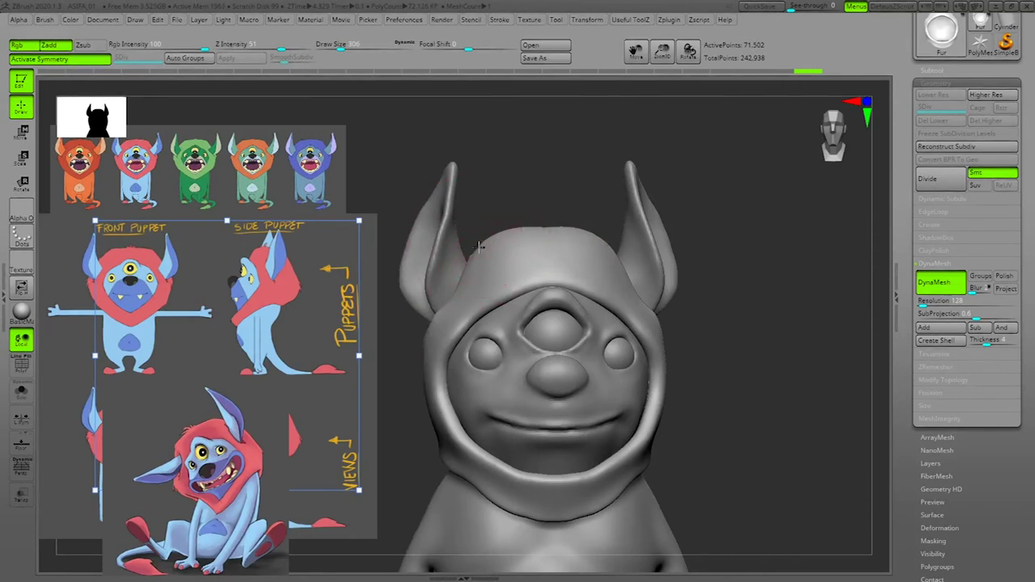
pyautogui.moveTo(474, 257); pyautogui.dragTo(476, 248)
pyautogui.press('space')
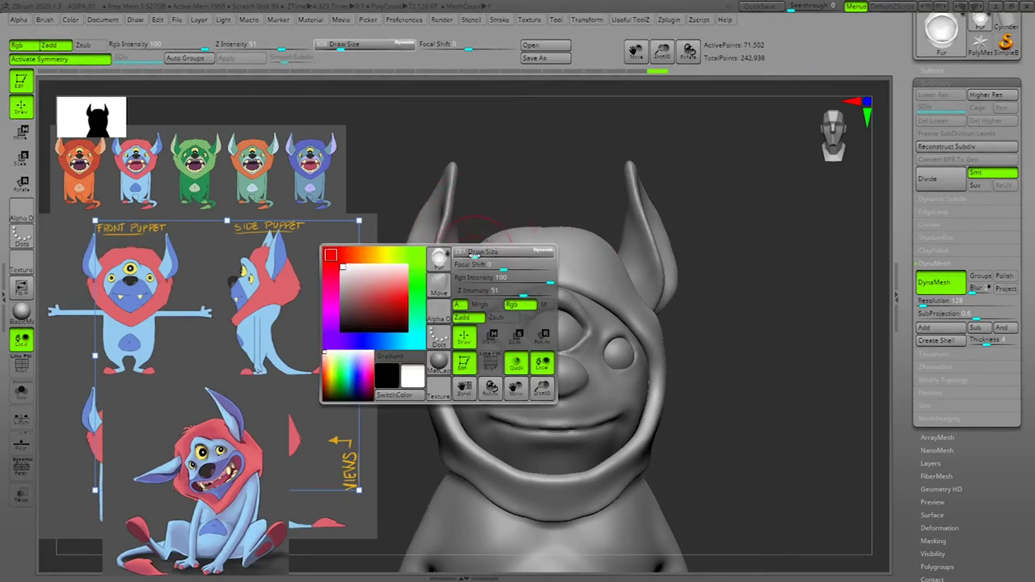
pyautogui.moveTo(452, 296); pyautogui.dragTo(456, 287)
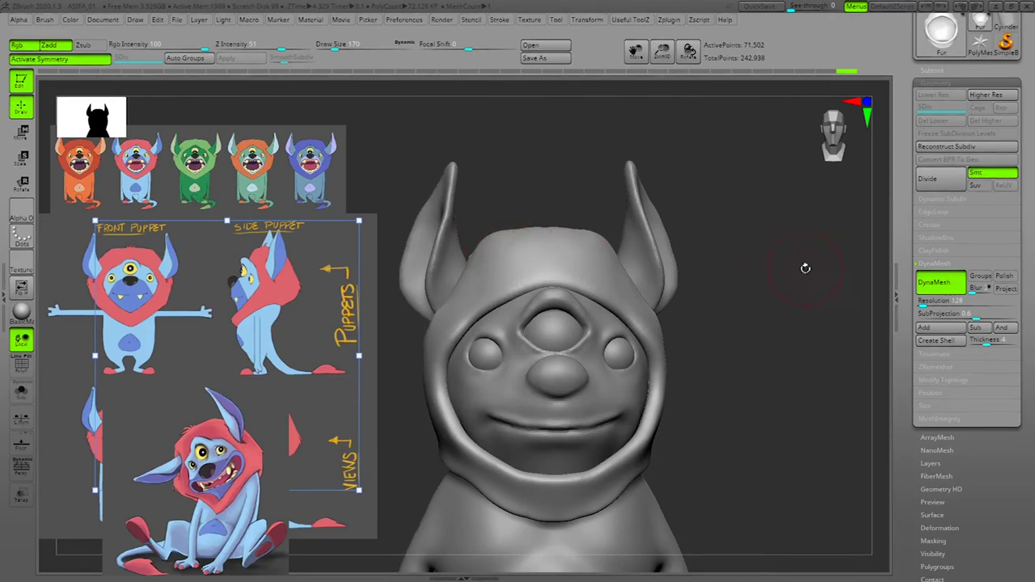
# Step: Reshape the hood's crown and front edge beside the brow and cheek in side profile
pyautogui.moveTo(790, 323)
pyautogui.mouseDown()
pyautogui.moveTo(729, 348)
pyautogui.moveTo(790, 313)
pyautogui.moveTo(750, 314)
pyautogui.mouseUp()
pyautogui.press('space')
pyautogui.moveTo(553, 220); pyautogui.dragTo(561, 220)
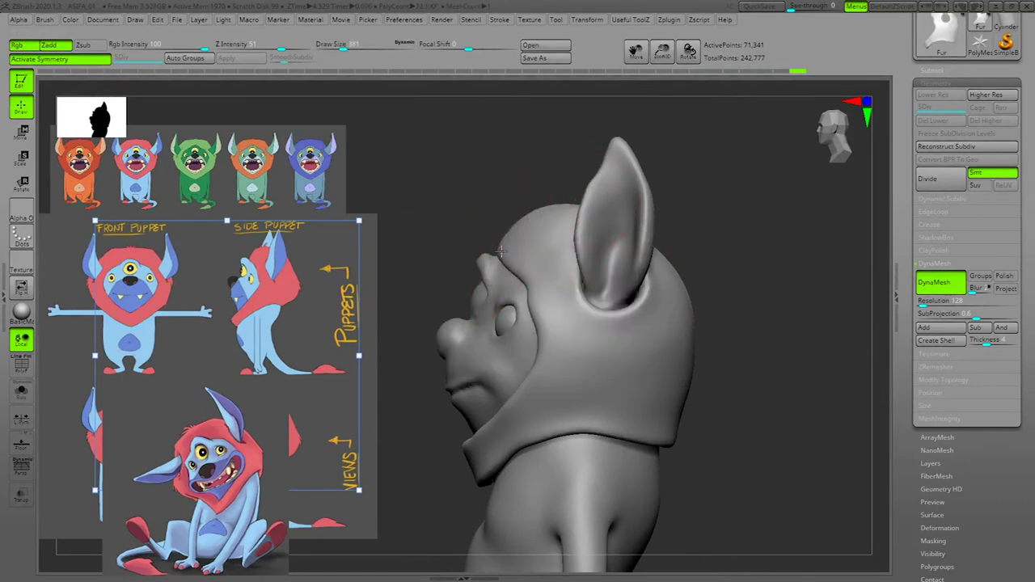
pyautogui.press('space')
pyautogui.moveTo(542, 287)
pyautogui.mouseDown()
pyautogui.moveTo(533, 286)
pyautogui.moveTo(537, 308)
pyautogui.mouseUp()
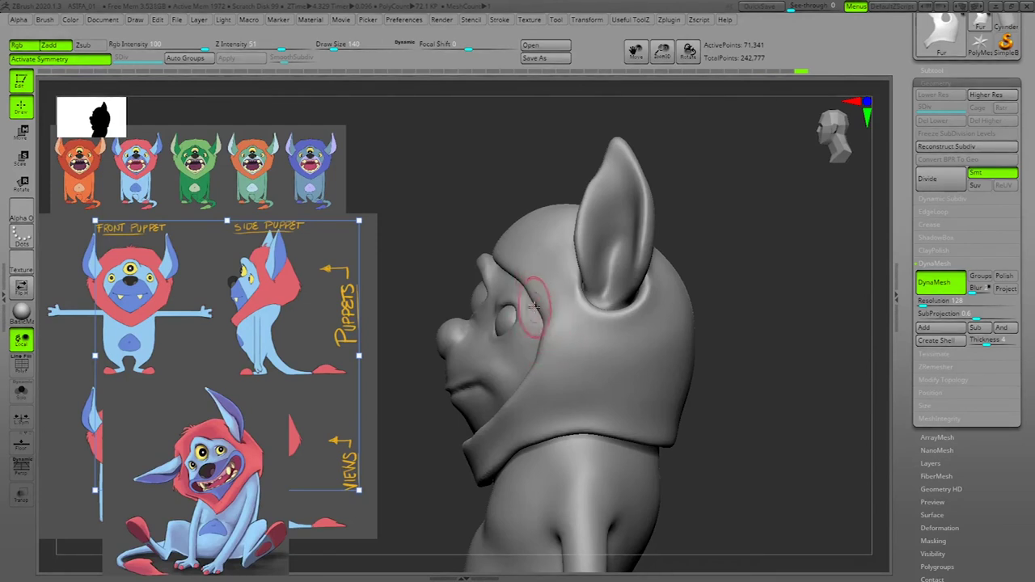
pyautogui.moveTo(526, 375); pyautogui.dragTo(515, 388)
# Step: Remesh the hood and reshape its lower edge around the neck from underneath with the Move brush
pyautogui.moveTo(780, 316)
pyautogui.keyDown('ctrl'); pyautogui.mouseDown()
pyautogui.moveTo(794, 330)
pyautogui.moveTo(710, 351)
pyautogui.moveTo(796, 348)
pyautogui.moveTo(811, 360)
pyautogui.moveTo(652, 414)
pyautogui.mouseUp(); pyautogui.keyUp('ctrl')
pyautogui.moveTo(820, 421)
pyautogui.mouseDown()
pyautogui.moveTo(866, 425)
pyautogui.moveTo(816, 414)
pyautogui.moveTo(828, 387)
pyautogui.moveTo(773, 399)
pyautogui.mouseUp()
pyautogui.moveTo(786, 364)
pyautogui.mouseDown()
pyautogui.moveTo(783, 353)
pyautogui.moveTo(767, 359)
pyautogui.mouseUp()
pyautogui.moveTo(757, 306)
pyautogui.mouseDown()
pyautogui.moveTo(739, 305)
pyautogui.moveTo(652, 393)
pyautogui.mouseUp()
pyautogui.press('space')
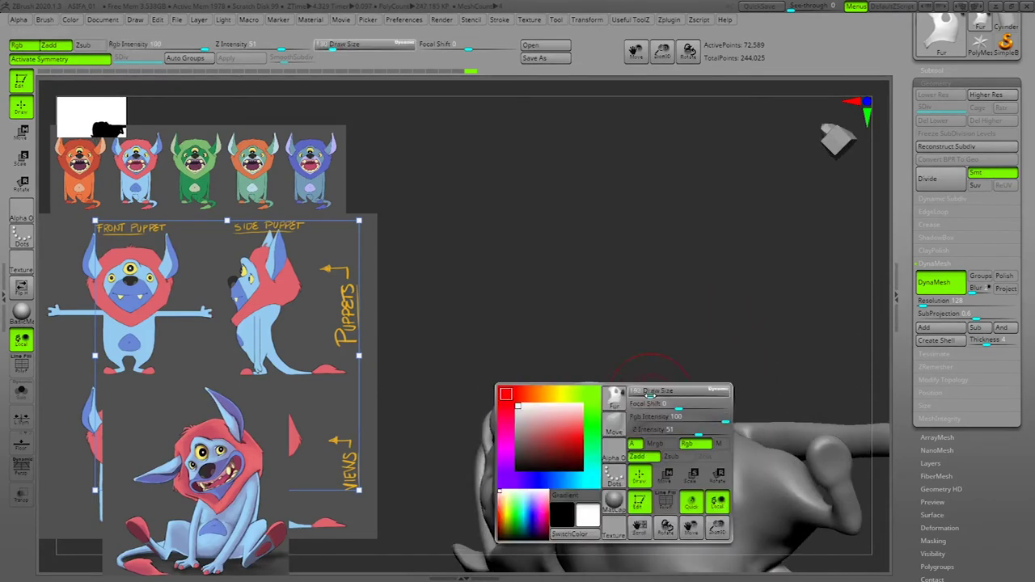
pyautogui.moveTo(635, 431)
pyautogui.mouseDown()
pyautogui.moveTo(579, 485)
pyautogui.moveTo(608, 455)
pyautogui.moveTo(591, 470)
pyautogui.mouseUp()
pyautogui.moveTo(692, 386)
pyautogui.mouseDown()
pyautogui.moveTo(846, 439)
pyautogui.moveTo(801, 442)
pyautogui.mouseUp()
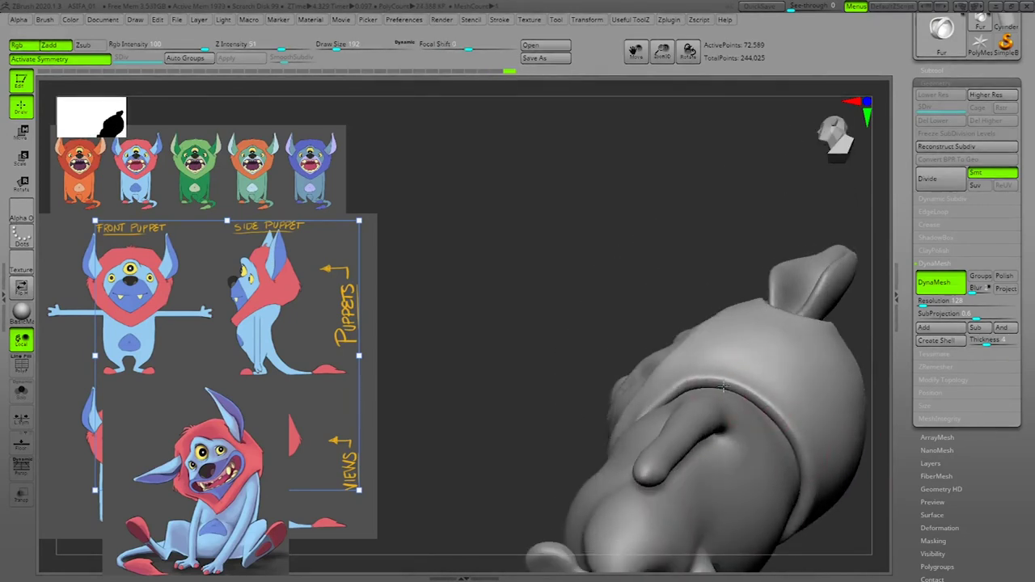
pyautogui.moveTo(694, 385); pyautogui.dragTo(650, 409)
# Step: Refine the hood's hem under the jaw and around the neck, and smooth it
pyautogui.keyDown('alt'); pyautogui.moveTo(856, 324); pyautogui.dragTo(764, 243); pyautogui.keyUp('alt')
pyautogui.moveTo(817, 304)
pyautogui.mouseDown()
pyautogui.moveTo(841, 332)
pyautogui.moveTo(804, 332)
pyautogui.mouseUp()
pyautogui.moveTo(700, 360); pyautogui.dragTo(709, 407)
pyautogui.moveTo(792, 402)
pyautogui.mouseDown()
pyautogui.moveTo(830, 374)
pyautogui.moveTo(845, 388)
pyautogui.mouseUp()
pyautogui.moveTo(855, 338)
pyautogui.mouseDown()
pyautogui.moveTo(874, 370)
pyautogui.moveTo(848, 373)
pyautogui.mouseUp()
pyautogui.keyDown('shift'); pyautogui.moveTo(612, 389); pyautogui.dragTo(641, 388); pyautogui.keyUp('shift')
# Step: Pull the back of the hood outward above the nape in side profile to match the side puppet
pyautogui.moveTo(856, 324)
pyautogui.keyDown('alt'); pyautogui.mouseDown()
pyautogui.moveTo(839, 296)
pyautogui.moveTo(832, 317)
pyautogui.mouseUp(); pyautogui.keyUp('alt')
pyautogui.moveTo(831, 317)
pyautogui.keyDown('alt'); pyautogui.mouseDown()
pyautogui.moveTo(817, 359)
pyautogui.moveTo(721, 374)
pyautogui.mouseUp(); pyautogui.keyUp('alt')
pyautogui.press('z')
pyautogui.press('space')
pyautogui.click(753, 381)
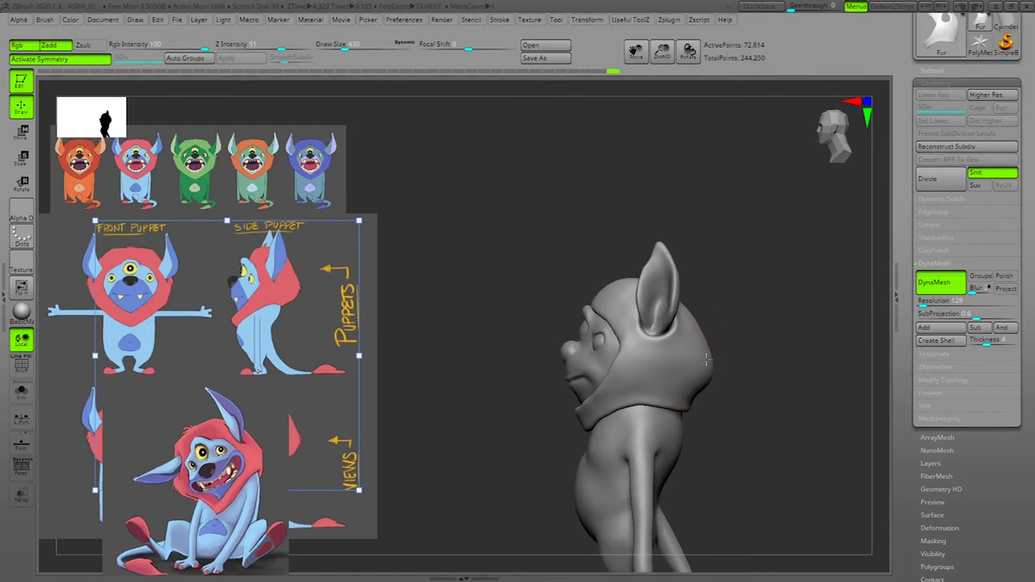
pyautogui.moveTo(696, 323); pyautogui.dragTo(697, 343)
pyautogui.press('space')
pyautogui.click(715, 386)
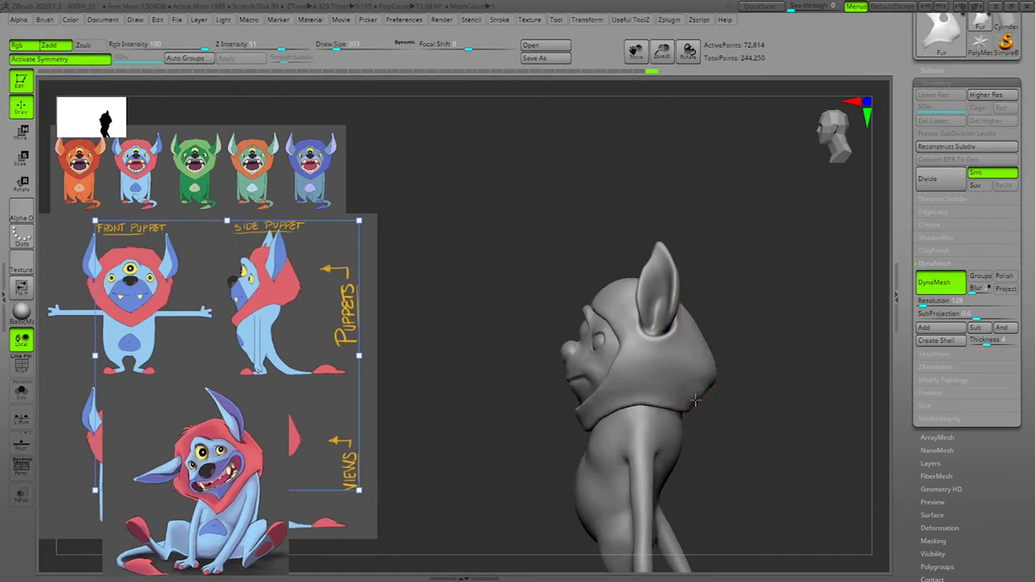
# Step: Even out the rear hem and nape of the hood with Move and Smooth strokes
pyautogui.moveTo(725, 396); pyautogui.dragTo(808, 357)
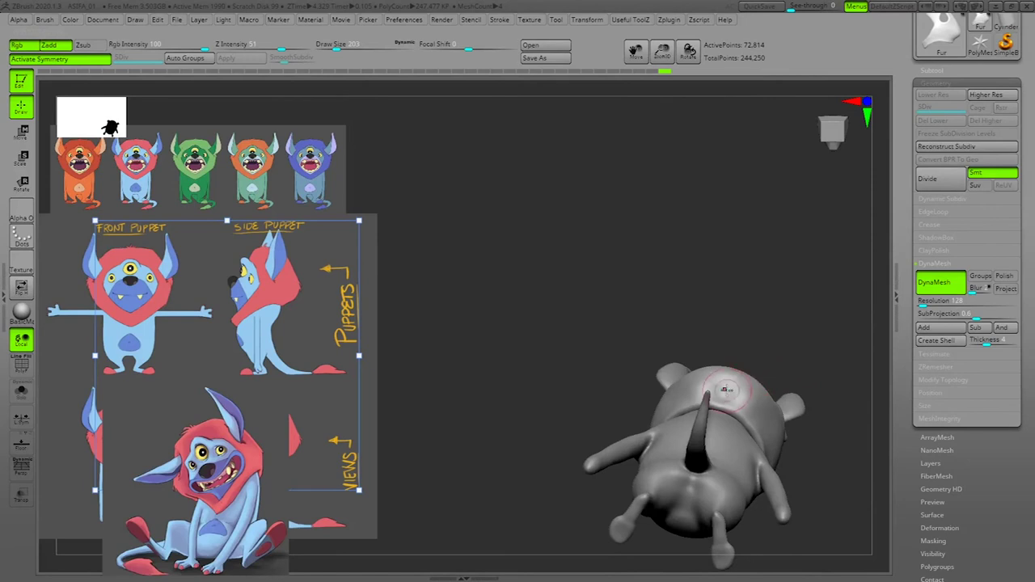
pyautogui.moveTo(726, 386); pyautogui.dragTo(738, 396)
pyautogui.moveTo(811, 355); pyautogui.dragTo(849, 327)
pyautogui.moveTo(717, 421); pyautogui.dragTo(721, 405)
pyautogui.moveTo(830, 360); pyautogui.dragTo(799, 317)
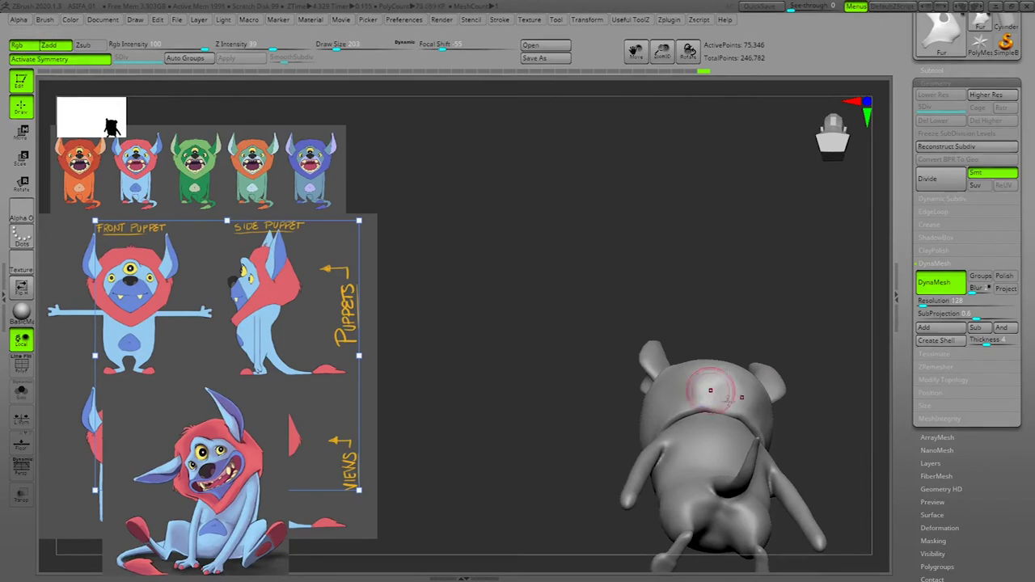
pyautogui.moveTo(722, 388); pyautogui.dragTo(726, 414)
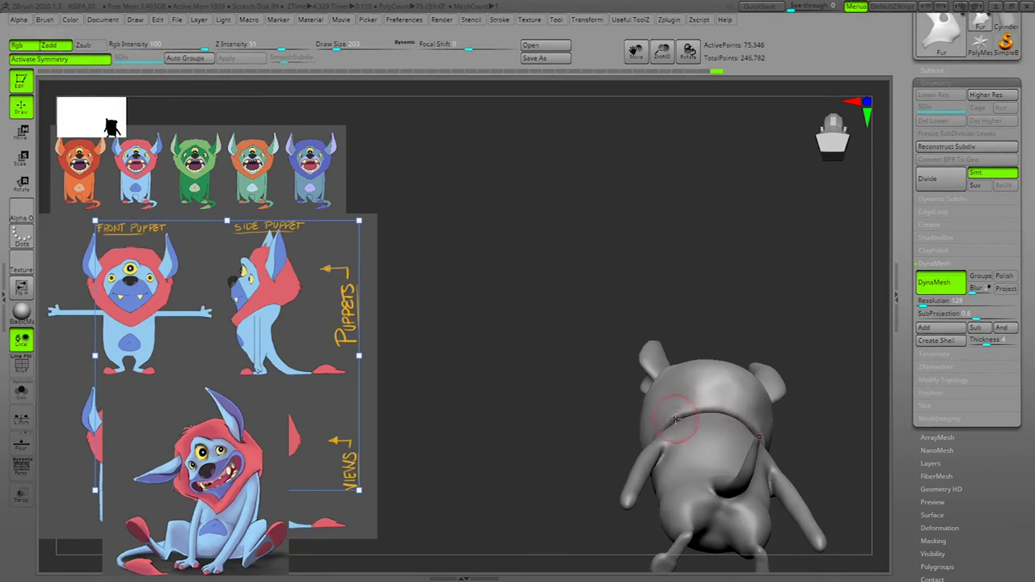
# Step: Remesh the hood, build up its lower back with clay strokes, and smooth the added volume
pyautogui.keyDown('ctrl'); pyautogui.moveTo(836, 259); pyautogui.dragTo(795, 295); pyautogui.keyUp('ctrl')
pyautogui.press('space')
pyautogui.click(784, 124)
pyautogui.press('q')
pyautogui.click(725, 80)
pyautogui.moveTo(766, 270); pyautogui.dragTo(856, 279)
pyautogui.press('space')
pyautogui.moveTo(686, 401); pyautogui.dragTo(711, 374)
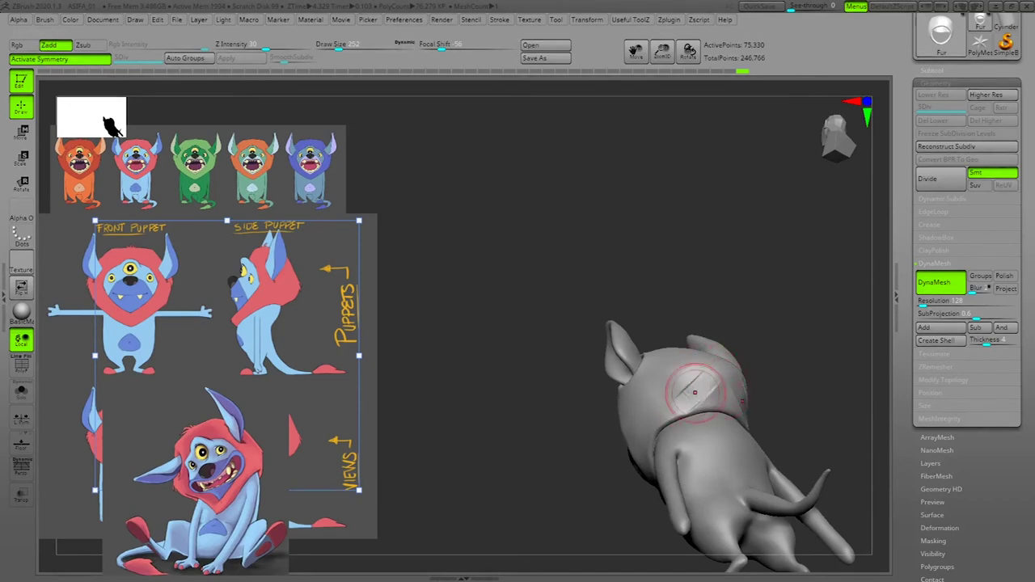
pyautogui.moveTo(813, 364); pyautogui.dragTo(693, 379)
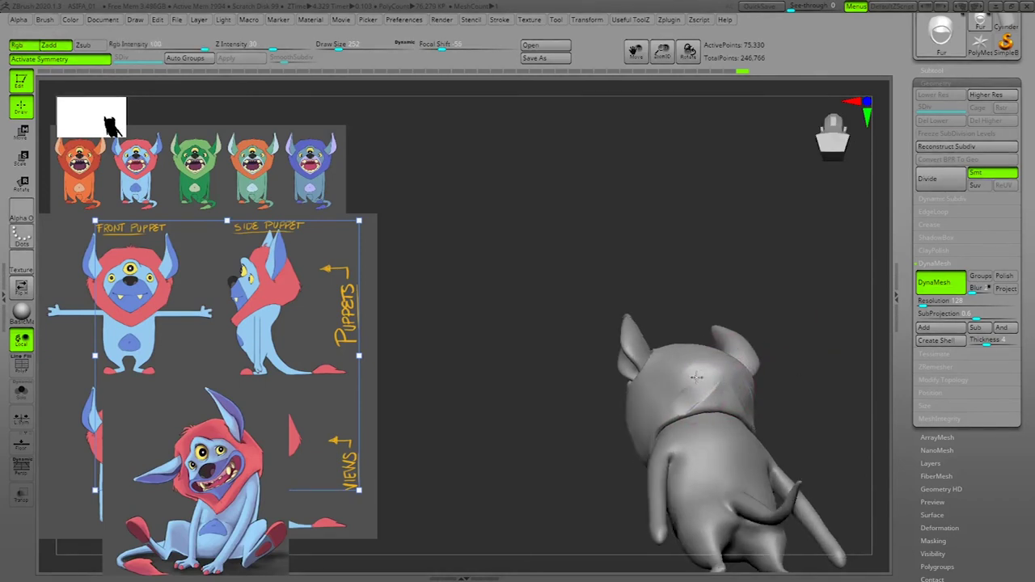
pyautogui.moveTo(834, 350); pyautogui.dragTo(694, 374)
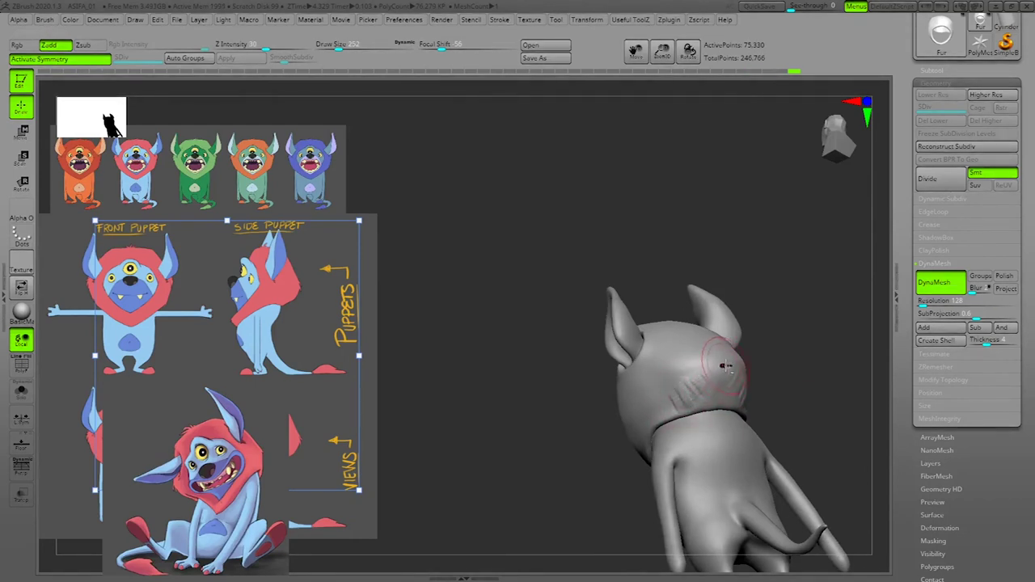
pyautogui.keyDown('shift'); pyautogui.moveTo(701, 378); pyautogui.dragTo(693, 386); pyautogui.keyUp('shift')
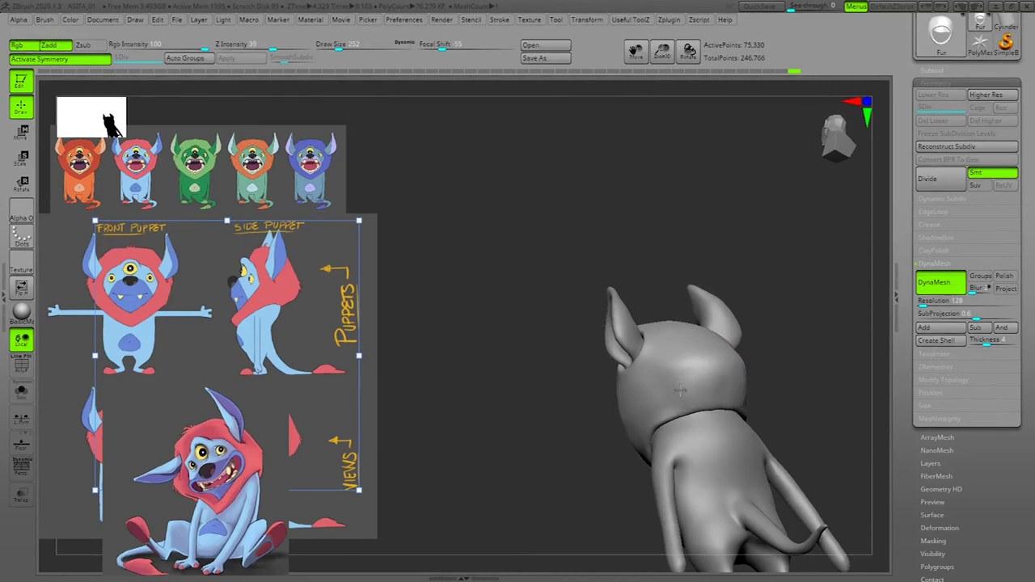
# Step: Adjust the hood's rear bulge with the Move brush in side profile and smooth its back surface
pyautogui.moveTo(782, 349)
pyautogui.keyDown('shift'); pyautogui.mouseDown()
pyautogui.moveTo(809, 367)
pyautogui.moveTo(781, 397)
pyautogui.moveTo(771, 380)
pyautogui.moveTo(751, 387)
pyautogui.mouseUp(); pyautogui.keyUp('shift')
pyautogui.press('space')
pyautogui.click(756, 77)
pyautogui.press('space')
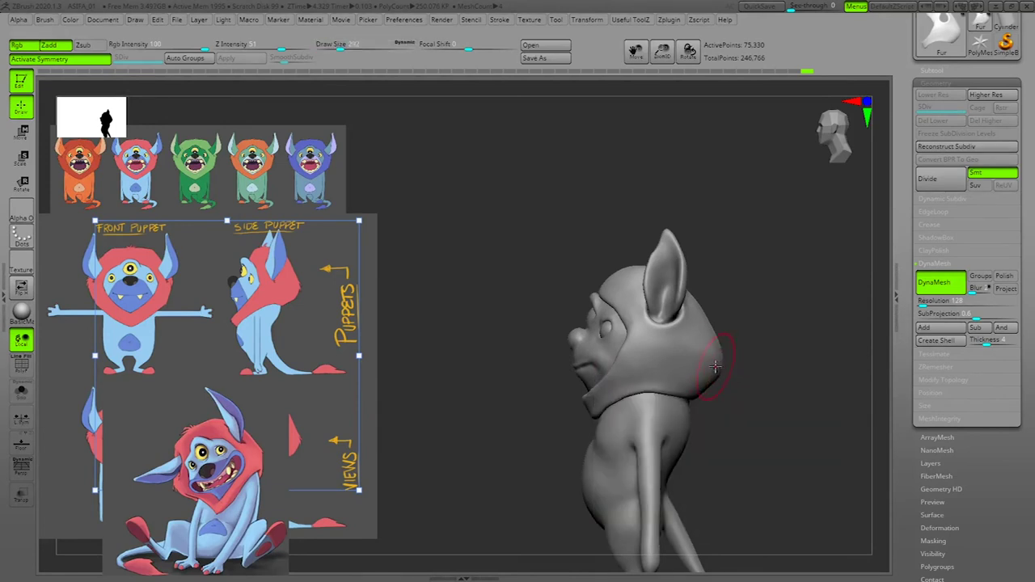
pyautogui.keyDown('shift'); pyautogui.moveTo(797, 388); pyautogui.dragTo(781, 389); pyautogui.keyUp('shift')
pyautogui.moveTo(711, 358)
pyautogui.keyDown('shift'); pyautogui.mouseDown()
pyautogui.moveTo(741, 315)
pyautogui.moveTo(729, 296)
pyautogui.mouseUp(); pyautogui.keyUp('shift')
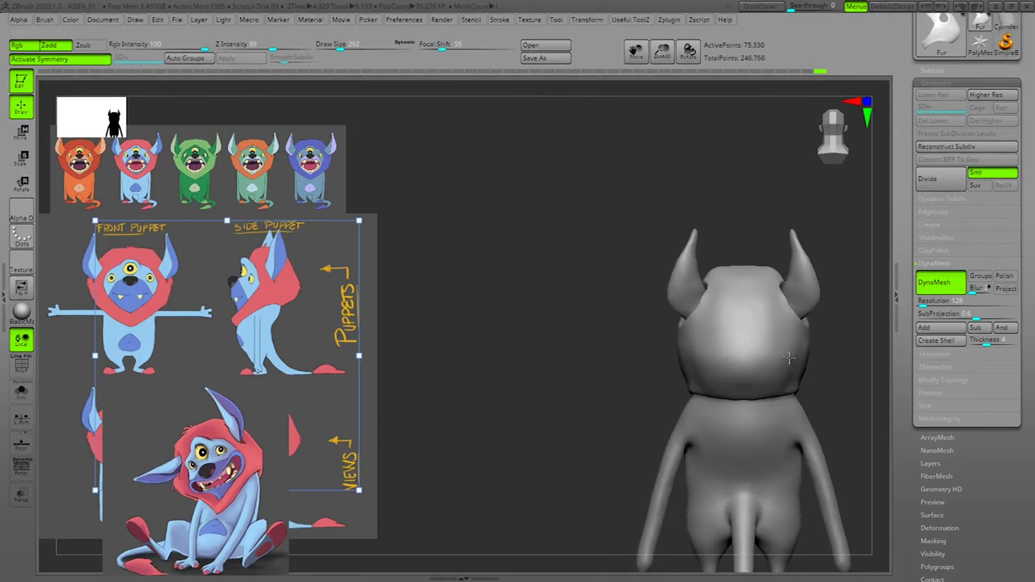
# Step: Smooth the back and sides of the hood, compare its front and side profiles with the puppets, and save the project
pyautogui.keyDown('shift'); pyautogui.moveTo(749, 369); pyautogui.dragTo(733, 307); pyautogui.keyUp('shift')
pyautogui.moveTo(855, 363); pyautogui.dragTo(823, 374)
pyautogui.keyDown('shift'); pyautogui.moveTo(791, 299); pyautogui.dragTo(793, 295); pyautogui.keyUp('shift')
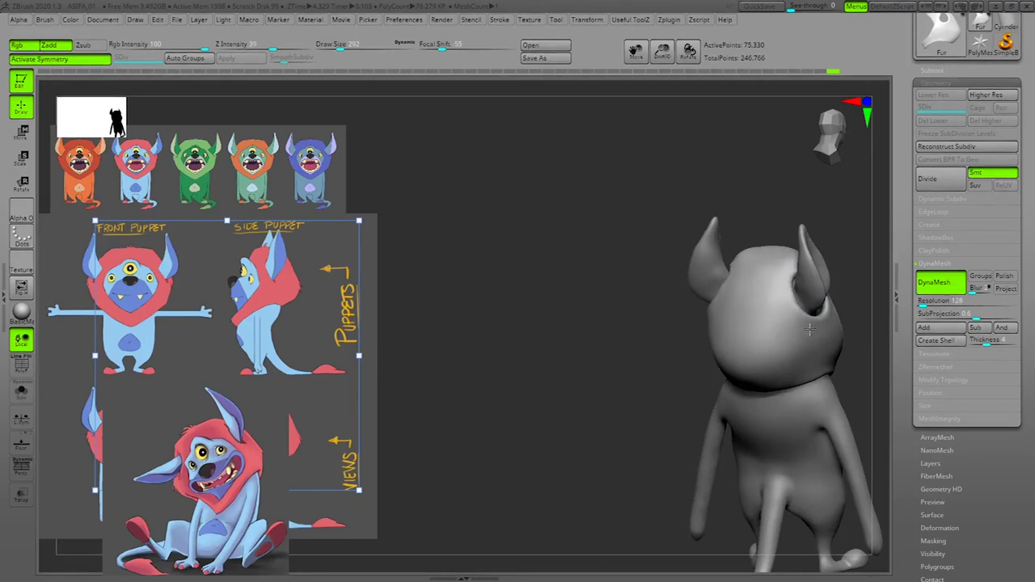
pyautogui.moveTo(881, 303)
pyautogui.mouseDown()
pyautogui.moveTo(879, 316)
pyautogui.moveTo(862, 316)
pyautogui.mouseUp()
pyautogui.moveTo(761, 305)
pyautogui.keyDown('shift'); pyautogui.mouseDown()
pyautogui.moveTo(751, 354)
pyautogui.moveTo(730, 330)
pyautogui.mouseUp(); pyautogui.keyUp('shift')
pyautogui.moveTo(849, 354)
pyautogui.mouseDown()
pyautogui.moveTo(882, 370)
pyautogui.moveTo(861, 385)
pyautogui.moveTo(789, 386)
pyautogui.moveTo(811, 337)
pyautogui.moveTo(825, 388)
pyautogui.moveTo(807, 381)
pyautogui.mouseUp()
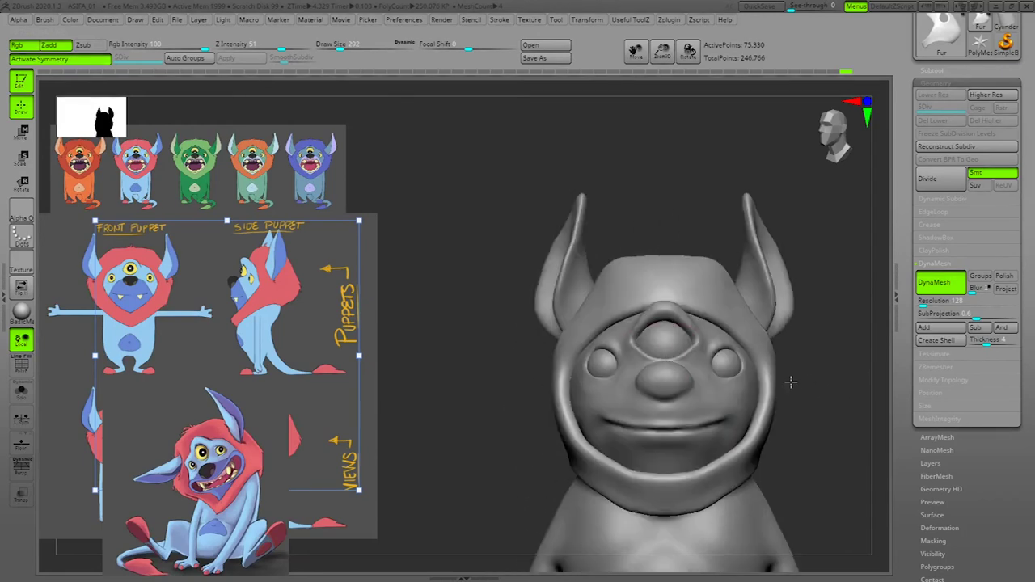
pyautogui.moveTo(851, 338); pyautogui.dragTo(811, 340)
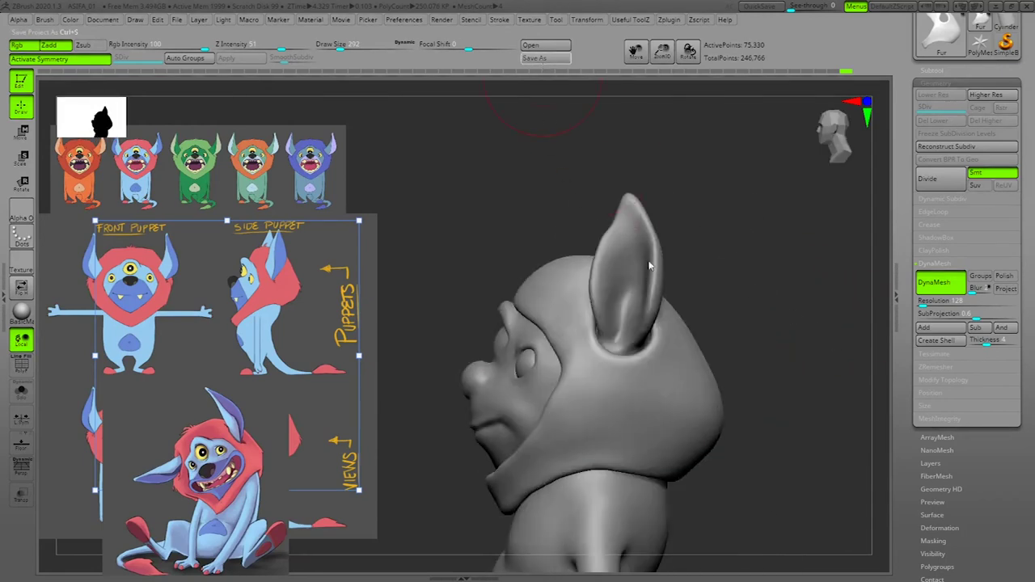
pyautogui.moveTo(801, 376); pyautogui.dragTo(841, 373)
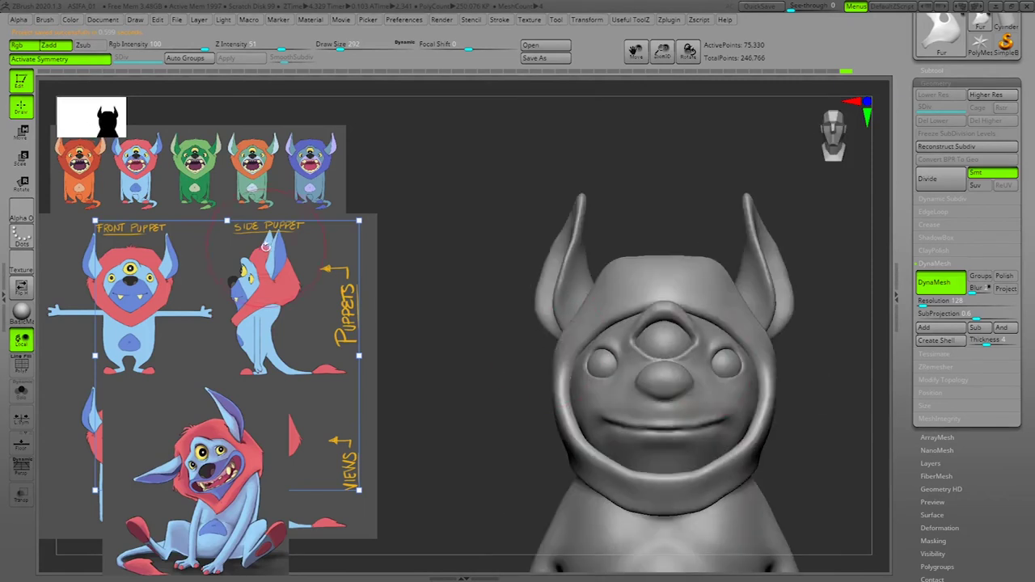
# Step: Turn off symmetry and switch to the SnakeHook brush at a smaller draw size for pulling hair tufts
pyautogui.keyDown('shift'); pyautogui.moveTo(669, 188); pyautogui.dragTo(691, 210); pyautogui.keyUp('shift')
pyautogui.click(93, 63)
pyautogui.moveTo(673, 171); pyautogui.dragTo(676, 191)
pyautogui.press('space')
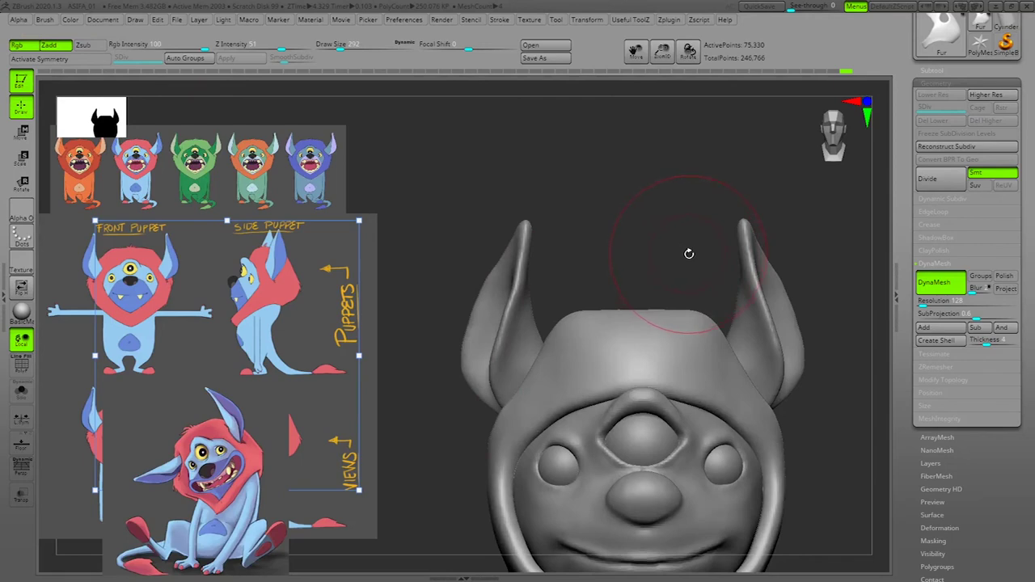
pyautogui.press('b')
pyautogui.press('s')
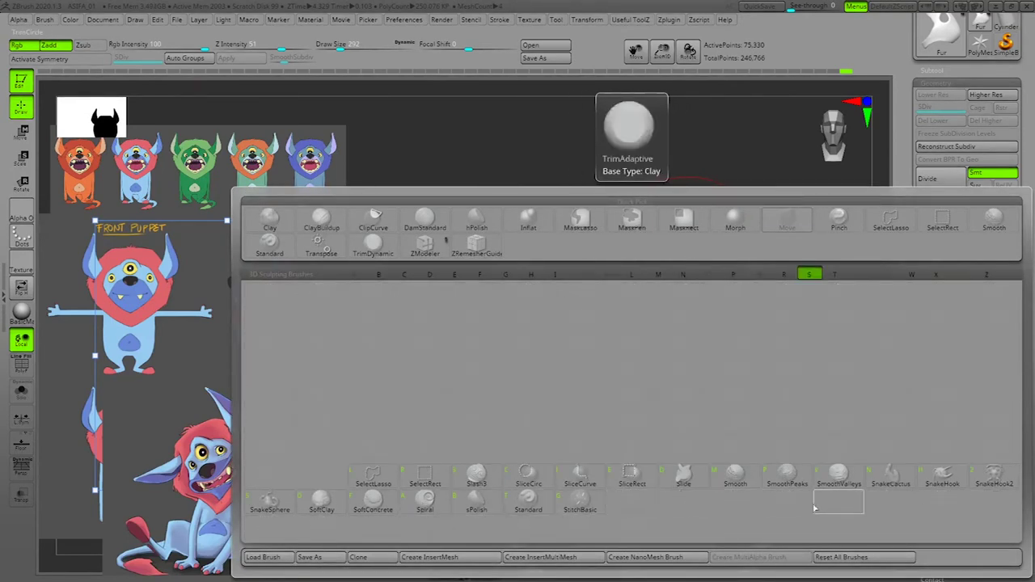
pyautogui.click(942, 476)
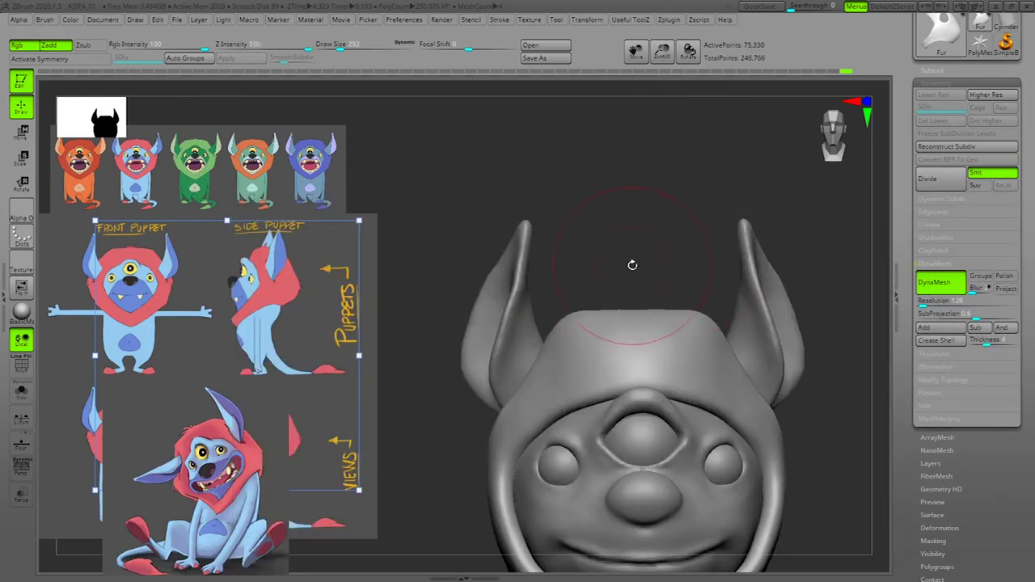
pyautogui.press('space')
pyautogui.moveTo(632, 266); pyautogui.dragTo(621, 267)
pyautogui.moveTo(839, 253); pyautogui.dragTo(850, 257)
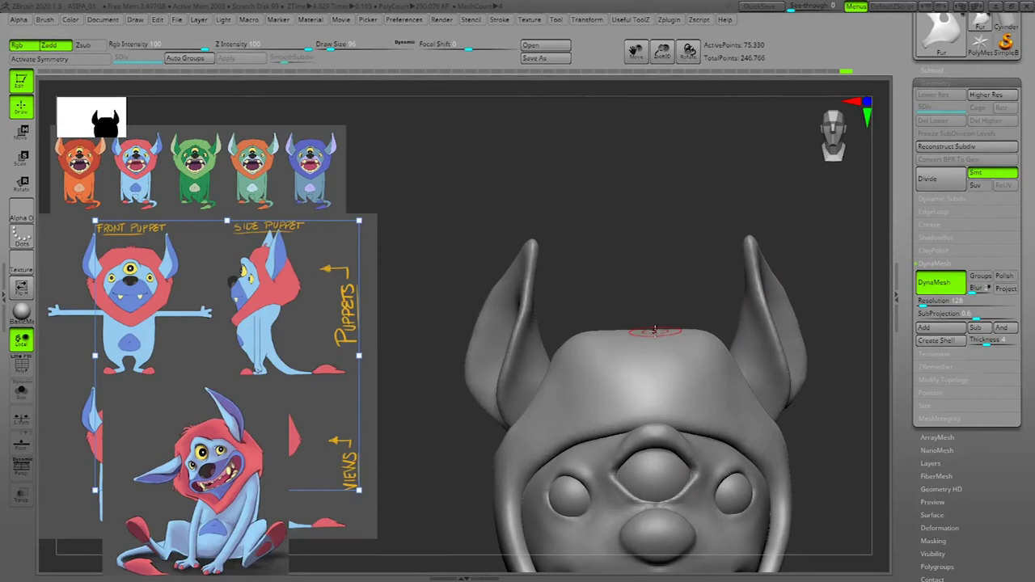
# Step: Pull a first hair spike up from the centre top of the hood, remesh it, and smooth its shape
pyautogui.moveTo(650, 327); pyautogui.dragTo(681, 294)
pyautogui.keyDown('ctrl'); pyautogui.moveTo(831, 216); pyautogui.dragTo(843, 226); pyautogui.keyUp('ctrl')
pyautogui.keyDown('shift'); pyautogui.moveTo(661, 316); pyautogui.dragTo(674, 300); pyautogui.keyUp('shift')
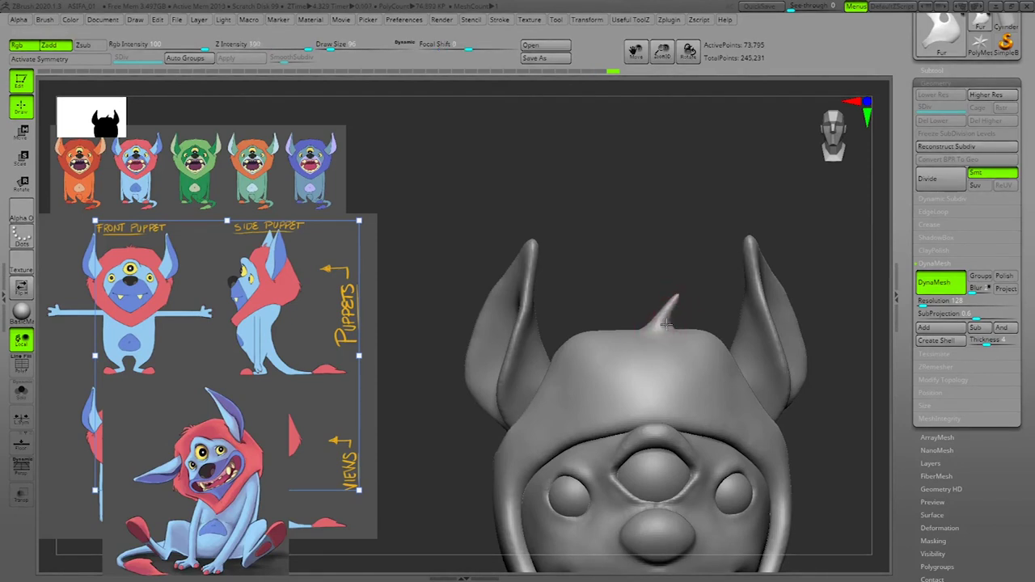
pyautogui.moveTo(659, 321); pyautogui.dragTo(664, 316)
pyautogui.moveTo(845, 260)
pyautogui.mouseDown()
pyautogui.moveTo(780, 257)
pyautogui.moveTo(866, 259)
pyautogui.moveTo(681, 302)
pyautogui.mouseUp()
pyautogui.moveTo(821, 290); pyautogui.dragTo(849, 297)
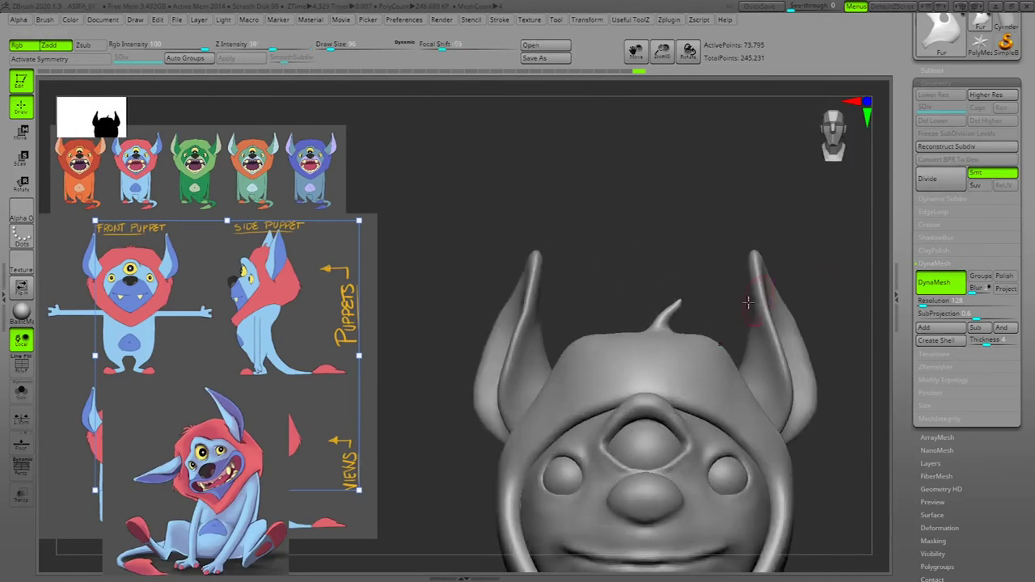
# Step: Pull a second spike from the hood's crown, leaning away from the first, and extend it with repeated remeshing
pyautogui.keyDown('ctrl'); pyautogui.moveTo(635, 330); pyautogui.dragTo(640, 333); pyautogui.keyUp('ctrl')
pyautogui.moveTo(829, 222); pyautogui.dragTo(843, 263)
pyautogui.keyDown('ctrl'); pyautogui.keyDown('alt'); pyautogui.moveTo(644, 321); pyautogui.dragTo(646, 311); pyautogui.keyUp('alt'); pyautogui.keyUp('ctrl')
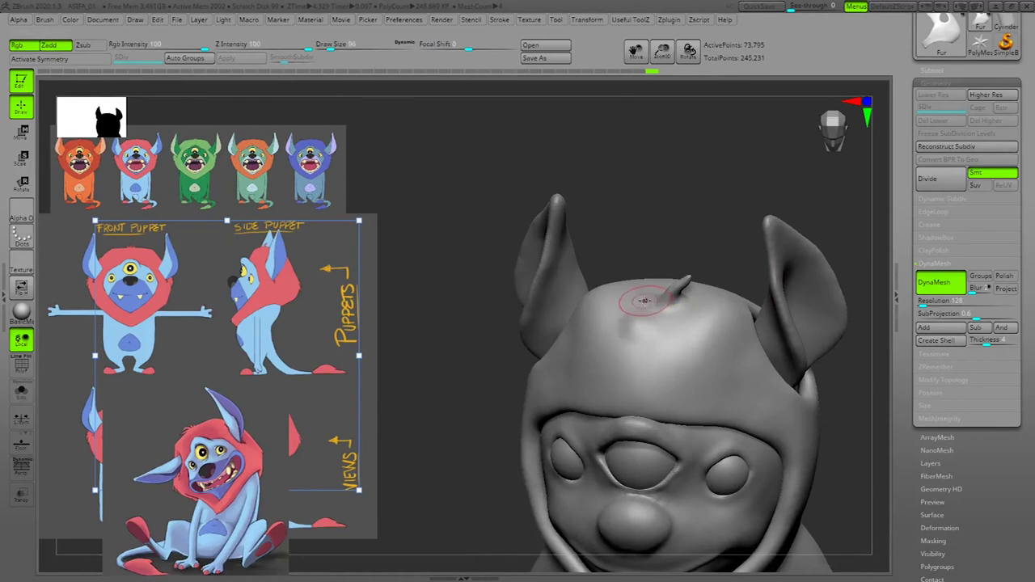
pyautogui.press('space')
pyautogui.moveTo(647, 303); pyautogui.dragTo(640, 278)
pyautogui.moveTo(697, 249)
pyautogui.mouseDown()
pyautogui.moveTo(732, 205)
pyautogui.moveTo(707, 223)
pyautogui.mouseUp()
pyautogui.moveTo(644, 288); pyautogui.dragTo(628, 278)
pyautogui.keyDown('ctrl'); pyautogui.moveTo(686, 211); pyautogui.dragTo(671, 233); pyautogui.keyUp('ctrl')
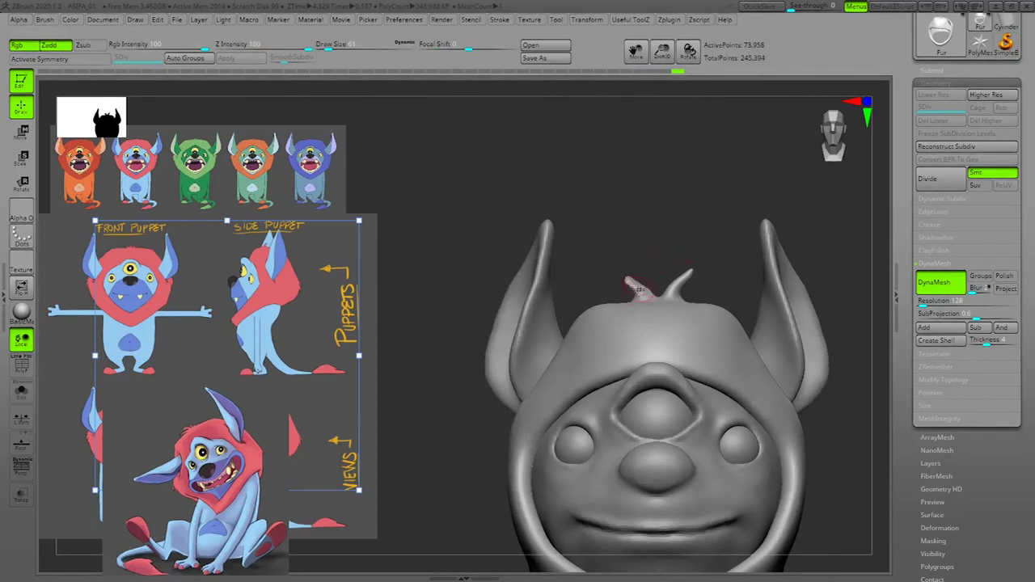
pyautogui.moveTo(637, 287); pyautogui.dragTo(631, 280)
pyautogui.keyDown('ctrl'); pyautogui.moveTo(661, 248); pyautogui.dragTo(674, 231); pyautogui.keyUp('ctrl')
pyautogui.moveTo(638, 288); pyautogui.dragTo(622, 279)
pyautogui.moveTo(688, 234)
pyautogui.keyDown('ctrl'); pyautogui.mouseDown()
pyautogui.moveTo(730, 215)
pyautogui.moveTo(735, 229)
pyautogui.moveTo(711, 229)
pyautogui.moveTo(744, 233)
pyautogui.mouseUp(); pyautogui.keyUp('ctrl')
# Step: Pull a third spike between the crown tufts and shape it from front and side views with SnakeHook and Smooth
pyautogui.moveTo(631, 291); pyautogui.dragTo(646, 273)
pyautogui.moveTo(763, 235)
pyautogui.mouseDown()
pyautogui.moveTo(806, 229)
pyautogui.moveTo(794, 232)
pyautogui.mouseUp()
pyautogui.moveTo(636, 279); pyautogui.dragTo(642, 274)
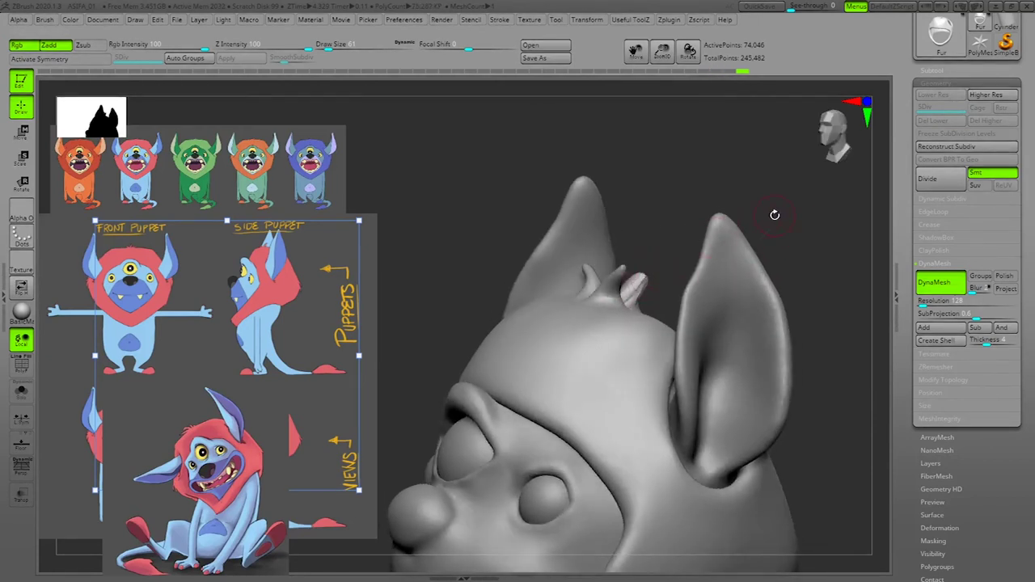
pyautogui.moveTo(773, 215); pyautogui.dragTo(721, 227)
pyautogui.moveTo(802, 236); pyautogui.dragTo(826, 240)
pyautogui.moveTo(635, 296)
pyautogui.mouseDown()
pyautogui.moveTo(804, 229)
pyautogui.moveTo(650, 252)
pyautogui.moveTo(683, 260)
pyautogui.moveTo(688, 276)
pyautogui.moveTo(646, 278)
pyautogui.mouseUp()
pyautogui.moveTo(712, 231); pyautogui.dragTo(764, 231)
pyautogui.moveTo(831, 215); pyautogui.dragTo(761, 248)
pyautogui.moveTo(837, 260); pyautogui.dragTo(775, 269)
pyautogui.keyDown('shift'); pyautogui.moveTo(637, 288); pyautogui.dragTo(639, 291); pyautogui.keyUp('shift')
pyautogui.moveTo(760, 230)
pyautogui.mouseDown()
pyautogui.moveTo(865, 219)
pyautogui.moveTo(807, 245)
pyautogui.moveTo(825, 267)
pyautogui.moveTo(794, 270)
pyautogui.mouseUp()
pyautogui.moveTo(711, 216); pyautogui.dragTo(666, 236)
pyautogui.moveTo(640, 284); pyautogui.dragTo(634, 284)
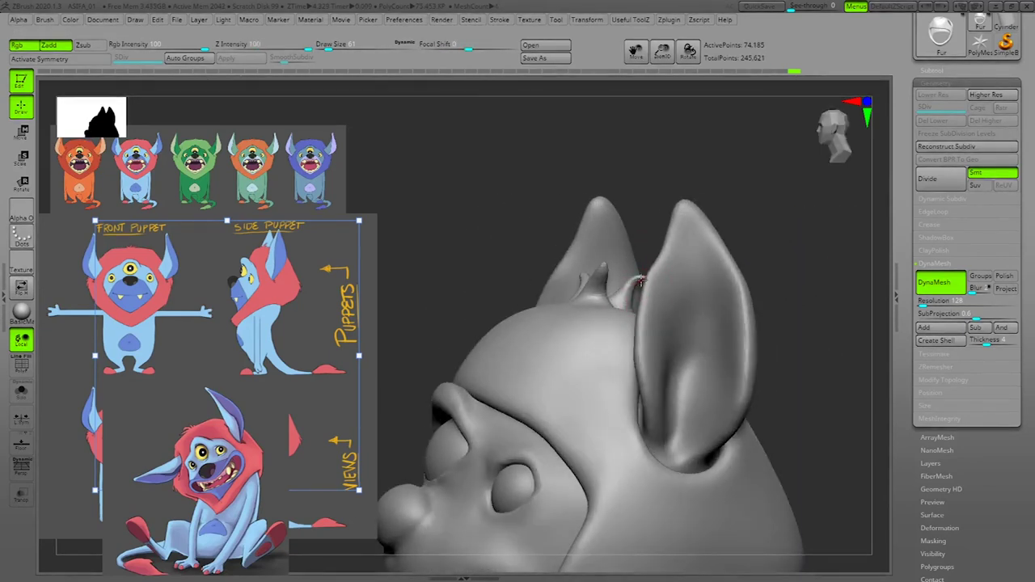
# Step: Remesh the hood, then curve the outer crown spike outward and smooth the opposite spike
pyautogui.moveTo(814, 219); pyautogui.dragTo(845, 226)
pyautogui.keyDown('ctrl'); pyautogui.moveTo(852, 165); pyautogui.dragTo(833, 186); pyautogui.keyUp('ctrl')
pyautogui.moveTo(641, 302); pyautogui.dragTo(639, 289)
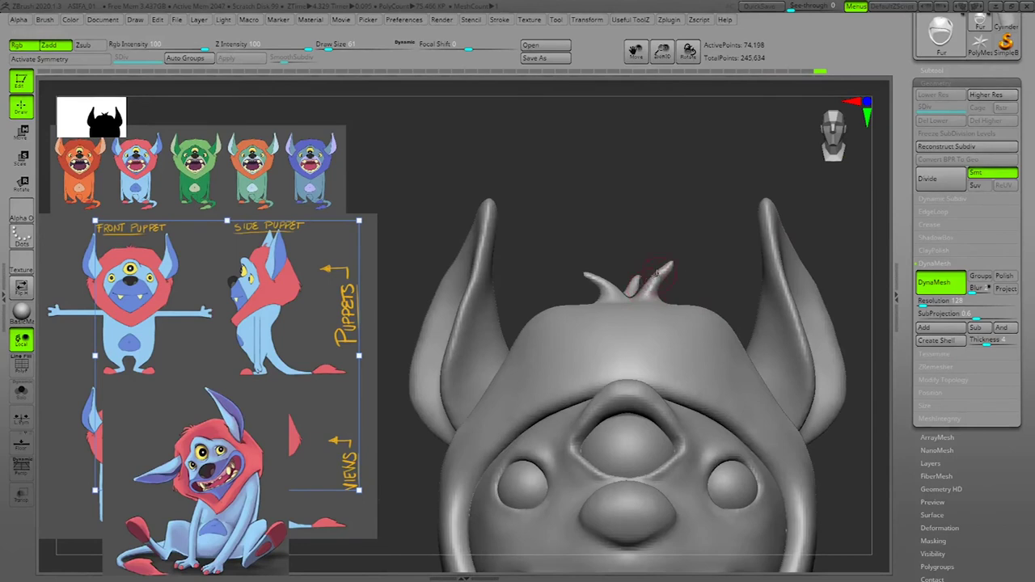
pyautogui.moveTo(663, 276)
pyautogui.mouseDown()
pyautogui.moveTo(718, 272)
pyautogui.moveTo(679, 302)
pyautogui.mouseUp()
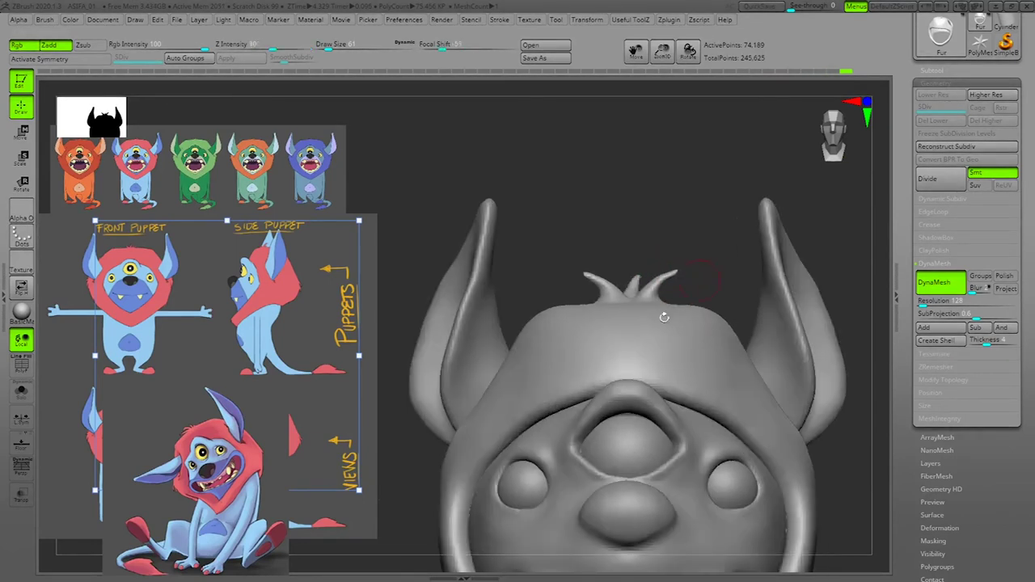
pyautogui.keyDown('shift'); pyautogui.moveTo(612, 293); pyautogui.dragTo(601, 295); pyautogui.keyUp('shift')
pyautogui.moveTo(728, 241)
pyautogui.keyDown('ctrl'); pyautogui.mouseDown()
pyautogui.moveTo(736, 247)
pyautogui.moveTo(707, 275)
pyautogui.mouseUp(); pyautogui.keyUp('ctrl')
pyautogui.moveTo(829, 321)
pyautogui.keyDown('alt'); pyautogui.mouseDown()
pyautogui.moveTo(824, 312)
pyautogui.moveTo(822, 329)
pyautogui.mouseUp(); pyautogui.keyUp('alt')
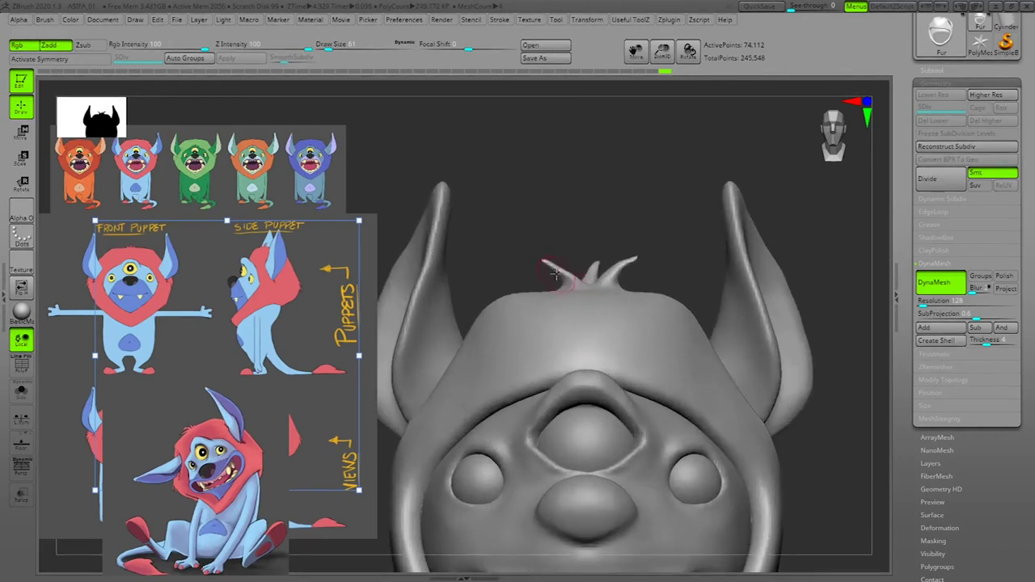
# Step: Bend the thin outer crown spike outward, thicken it with the Inflate brush, then remesh and smooth it
pyautogui.moveTo(562, 274); pyautogui.dragTo(542, 266)
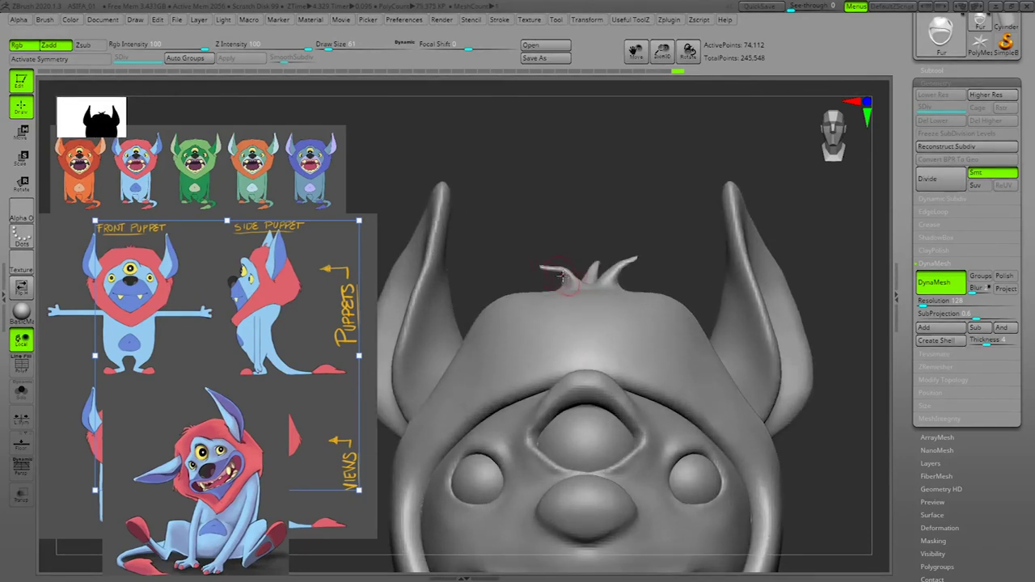
pyautogui.keyDown('ctrl'); pyautogui.moveTo(607, 205); pyautogui.dragTo(617, 215); pyautogui.keyUp('ctrl')
pyautogui.press('space')
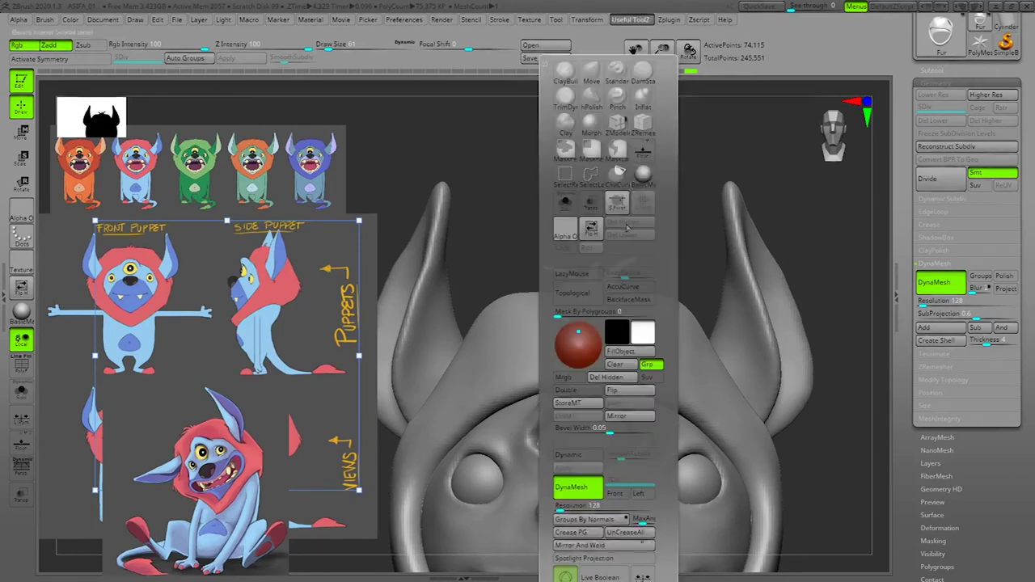
pyautogui.click(643, 98)
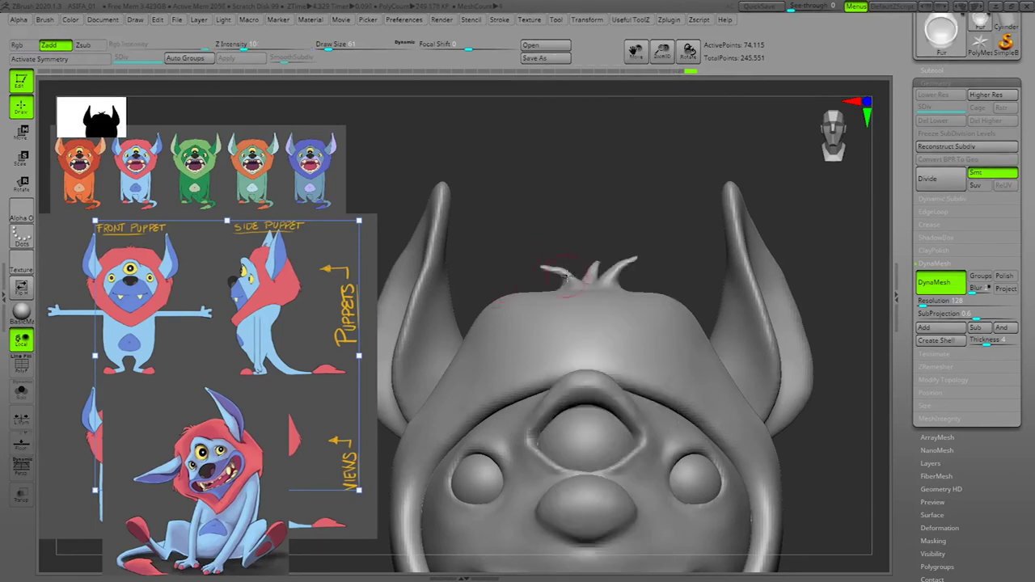
pyautogui.moveTo(568, 282); pyautogui.dragTo(571, 280)
pyautogui.keyDown('ctrl'); pyautogui.moveTo(626, 201); pyautogui.dragTo(616, 210); pyautogui.keyUp('ctrl')
pyautogui.keyDown('shift'); pyautogui.moveTo(561, 278); pyautogui.dragTo(574, 278); pyautogui.keyUp('shift')
pyautogui.keyDown('ctrl'); pyautogui.moveTo(621, 206); pyautogui.dragTo(634, 221); pyautogui.keyUp('ctrl')
pyautogui.keyDown('shift'); pyautogui.moveTo(560, 272); pyautogui.dragTo(569, 278); pyautogui.keyUp('shift')
# Step: Reposition and reshape the bases and tips of the three crown spikes with the Move brush
pyautogui.moveTo(687, 258); pyautogui.dragTo(779, 301)
pyautogui.press('q')
pyautogui.click(722, 74)
pyautogui.press('space')
pyautogui.moveTo(570, 281); pyautogui.dragTo(571, 280)
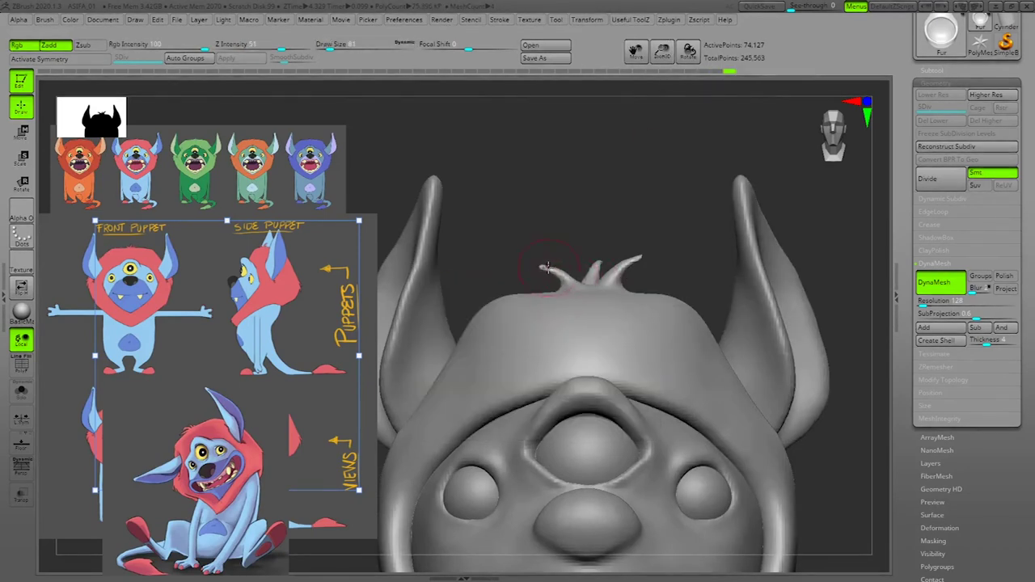
pyautogui.moveTo(560, 293); pyautogui.dragTo(558, 295)
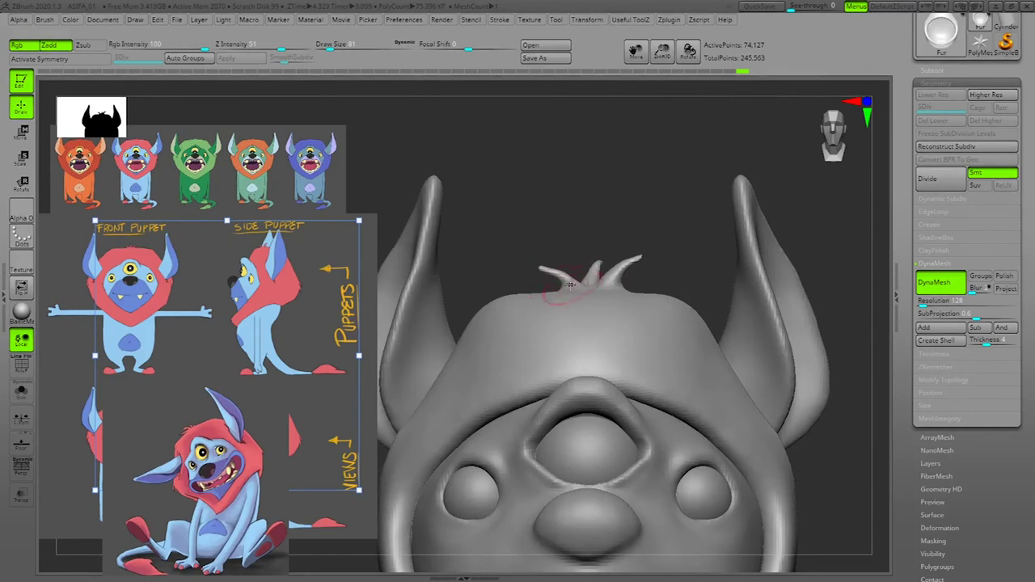
pyautogui.moveTo(604, 288); pyautogui.dragTo(617, 283)
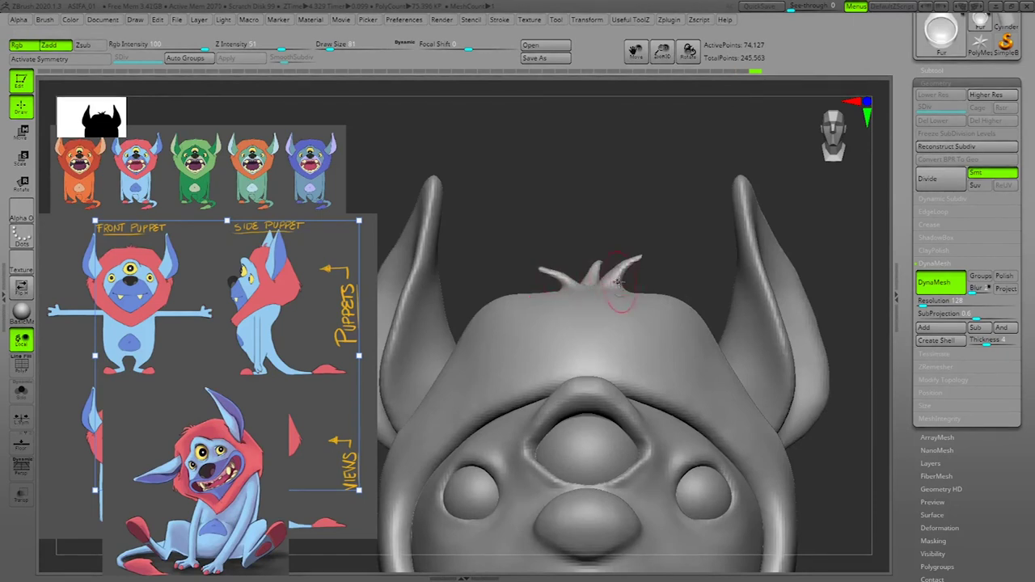
pyautogui.keyDown('alt'); pyautogui.moveTo(827, 257); pyautogui.dragTo(816, 327); pyautogui.keyUp('alt')
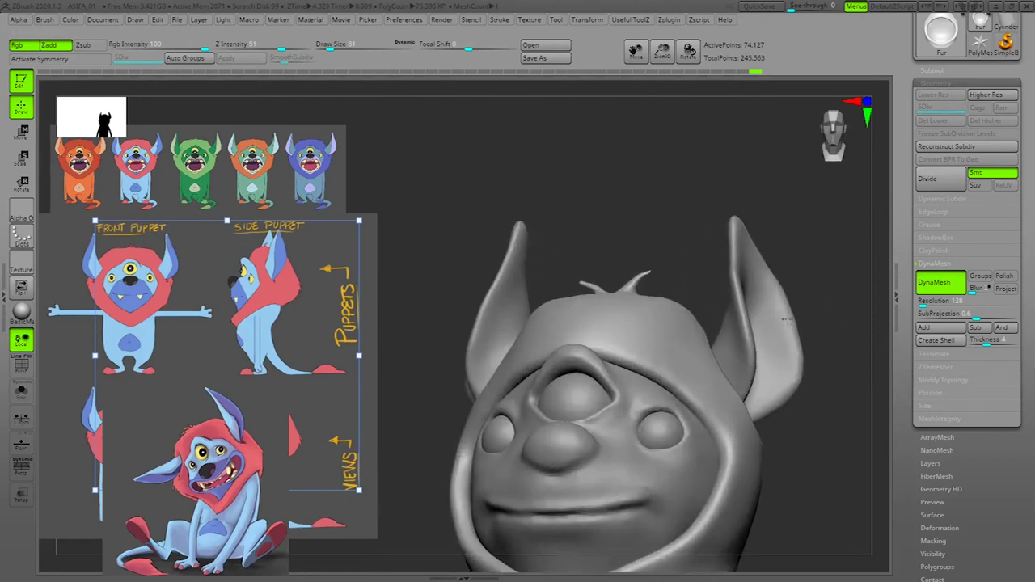
pyautogui.moveTo(605, 290); pyautogui.dragTo(612, 269)
pyautogui.keyDown('shift'); pyautogui.moveTo(804, 235); pyautogui.dragTo(822, 238); pyautogui.keyUp('shift')
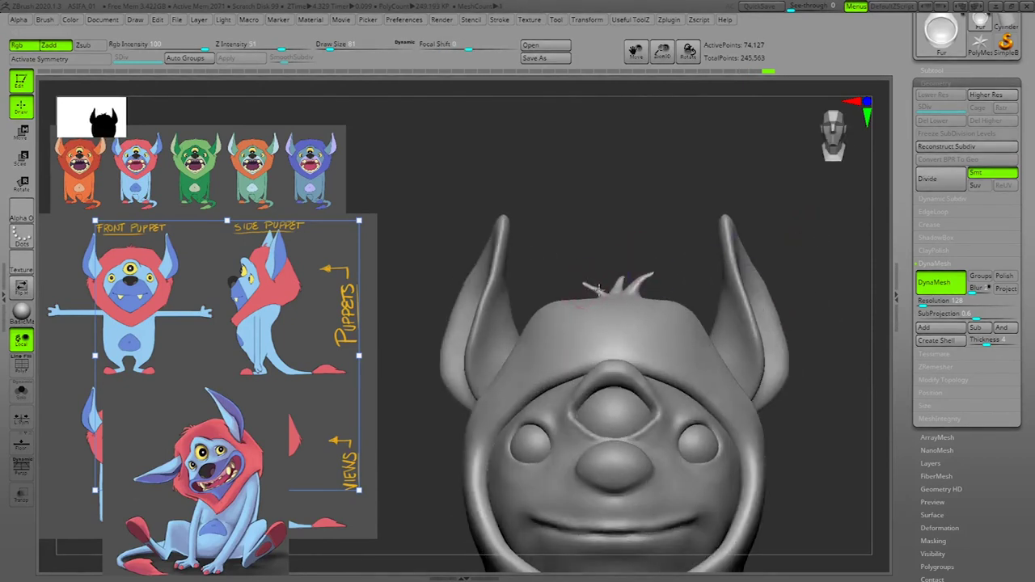
pyautogui.moveTo(587, 289); pyautogui.dragTo(584, 284)
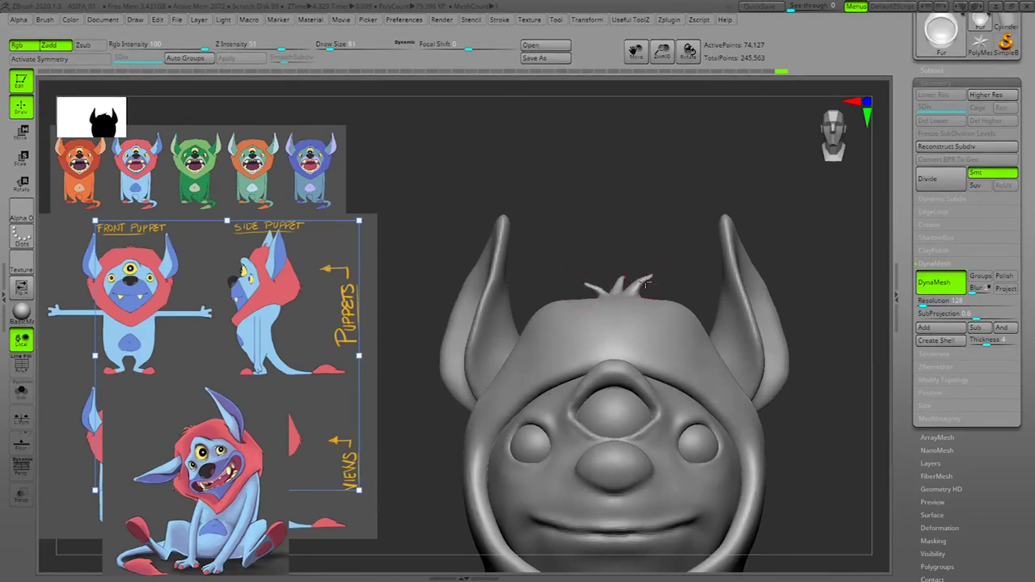
# Step: Shorten and taper the tallest crown spike with Smooth strokes, remeshing between passes
pyautogui.keyDown('shift'); pyautogui.moveTo(637, 288); pyautogui.dragTo(636, 291); pyautogui.keyUp('shift')
pyautogui.keyDown('ctrl'); pyautogui.moveTo(652, 257); pyautogui.dragTo(655, 250); pyautogui.keyUp('ctrl')
pyautogui.keyDown('shift'); pyautogui.moveTo(640, 289); pyautogui.dragTo(645, 282); pyautogui.keyUp('shift')
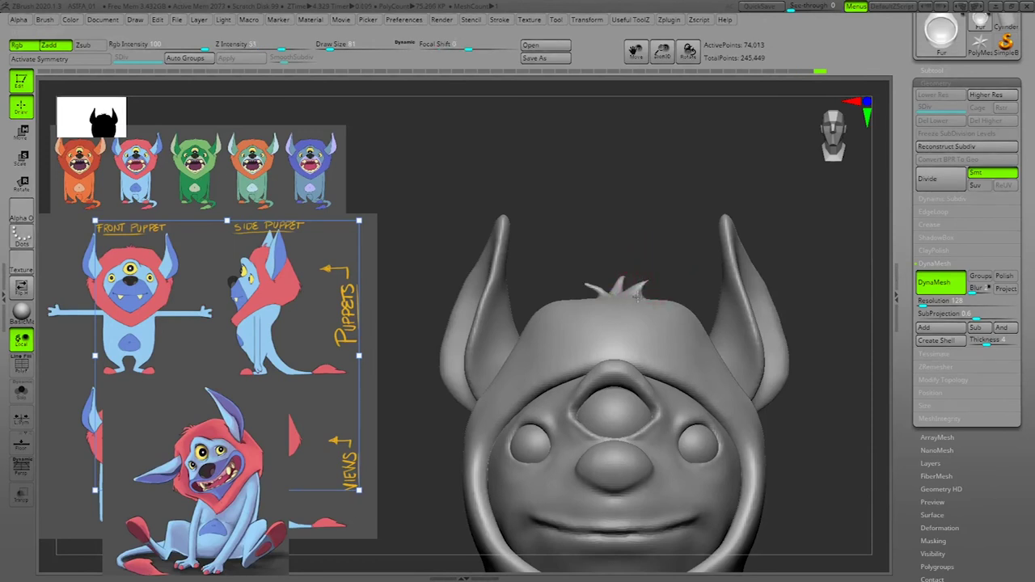
pyautogui.keyDown('ctrl'); pyautogui.moveTo(684, 246); pyautogui.dragTo(688, 252); pyautogui.keyUp('ctrl')
pyautogui.keyDown('shift'); pyautogui.moveTo(643, 292); pyautogui.dragTo(646, 287); pyautogui.keyUp('shift')
# Step: Lower the crown spikes toward the top of the hood with a larger Move brush
pyautogui.keyDown('alt'); pyautogui.moveTo(822, 257); pyautogui.dragTo(825, 275); pyautogui.keyUp('alt')
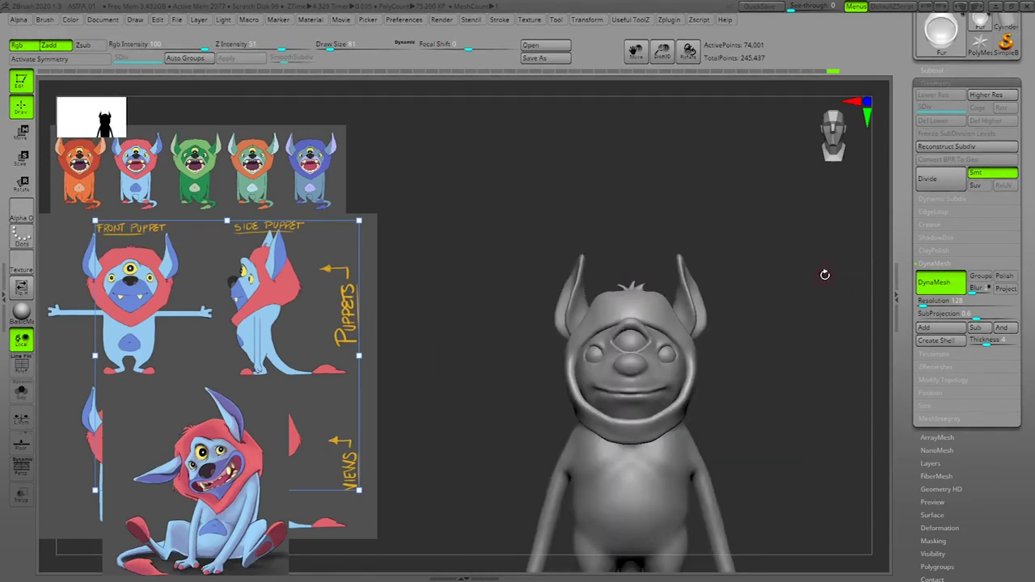
pyautogui.keyDown('alt'); pyautogui.moveTo(824, 342); pyautogui.dragTo(817, 360); pyautogui.keyUp('alt')
pyautogui.press('space')
pyautogui.moveTo(622, 300); pyautogui.dragTo(629, 300)
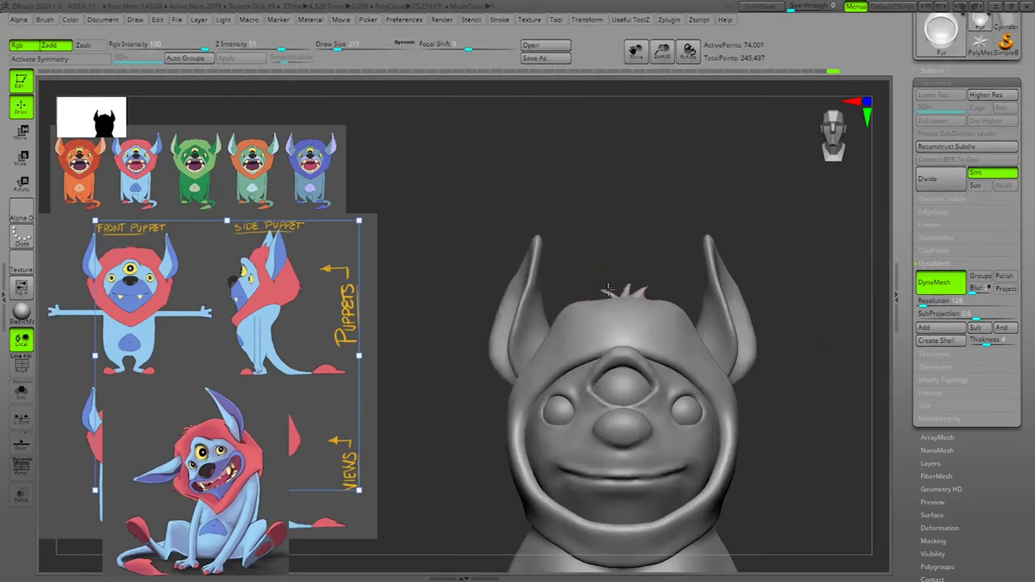
pyautogui.moveTo(626, 291); pyautogui.dragTo(627, 284)
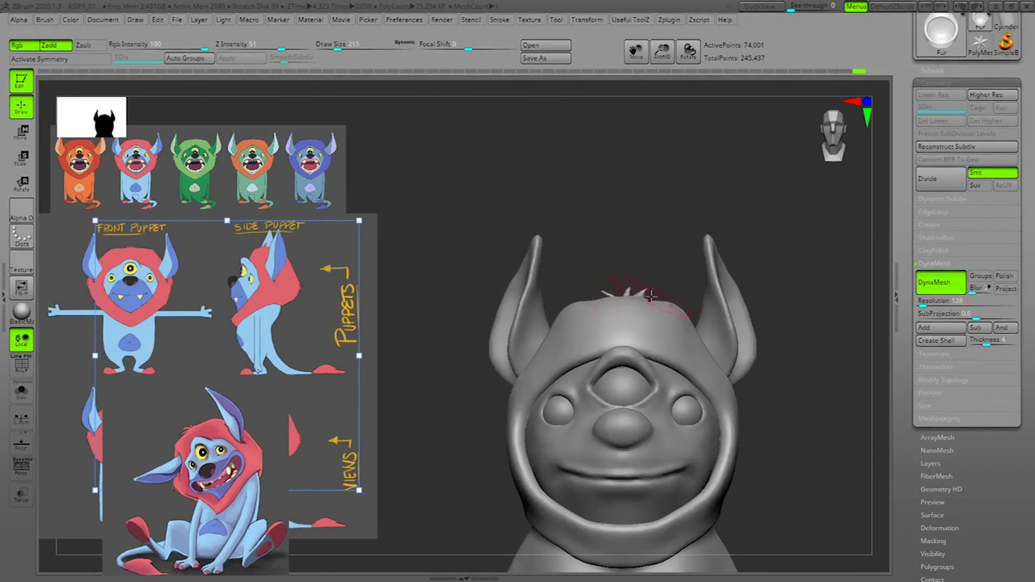
# Step: Pull a pointed tuft from the hood's lower back with SnakeHook at draw size 113, remesh, and smooth it
pyautogui.moveTo(849, 284)
pyautogui.mouseDown()
pyautogui.moveTo(795, 281)
pyautogui.moveTo(860, 297)
pyautogui.moveTo(822, 384)
pyautogui.moveTo(854, 377)
pyautogui.mouseUp()
pyautogui.moveTo(853, 377); pyautogui.dragTo(807, 403, button='right')
pyautogui.moveTo(807, 404)
pyautogui.mouseDown()
pyautogui.moveTo(801, 418)
pyautogui.moveTo(785, 395)
pyautogui.mouseUp()
pyautogui.press('space')
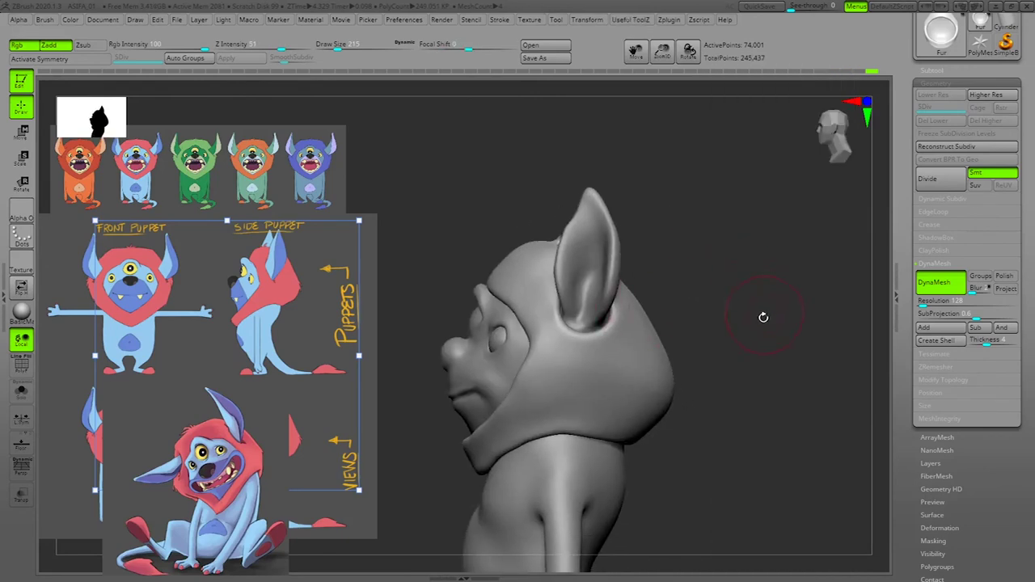
pyautogui.press('b')
pyautogui.click(946, 474)
pyautogui.press('space')
pyautogui.moveTo(697, 380); pyautogui.dragTo(692, 381)
pyautogui.moveTo(772, 409); pyautogui.dragTo(698, 394)
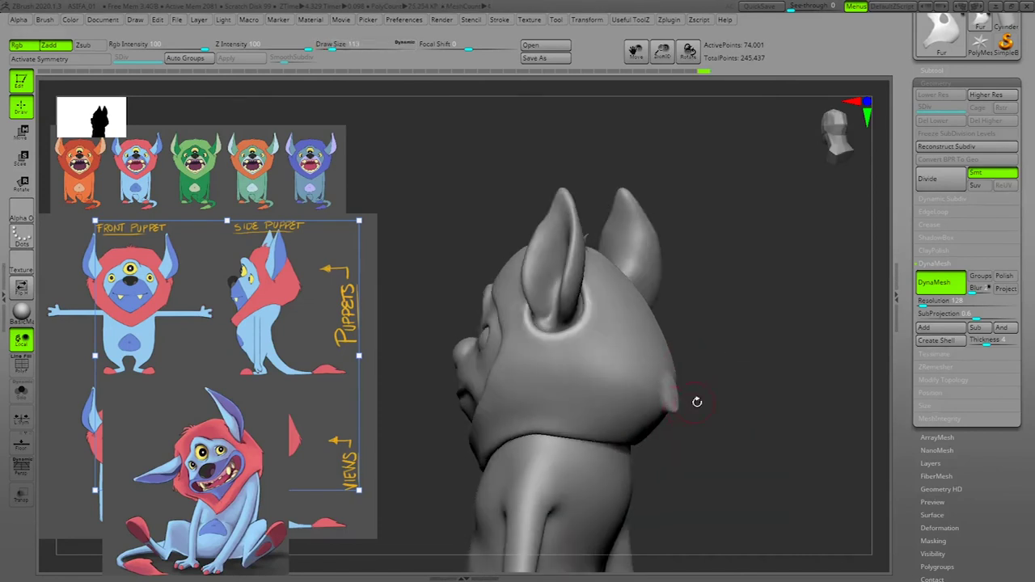
pyautogui.moveTo(693, 400); pyautogui.dragTo(684, 412)
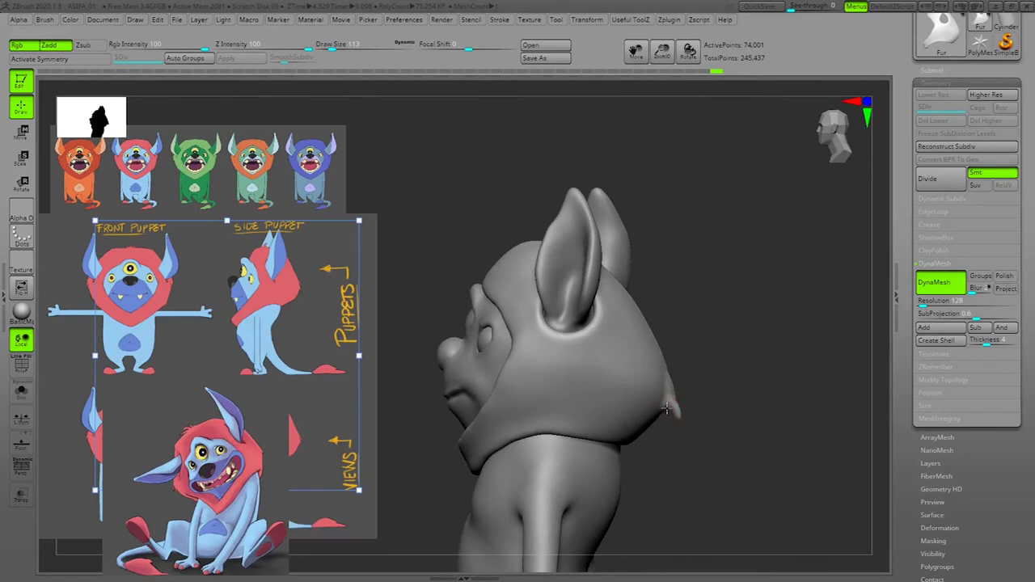
pyautogui.keyDown('ctrl'); pyautogui.moveTo(693, 416); pyautogui.dragTo(737, 402); pyautogui.keyUp('ctrl')
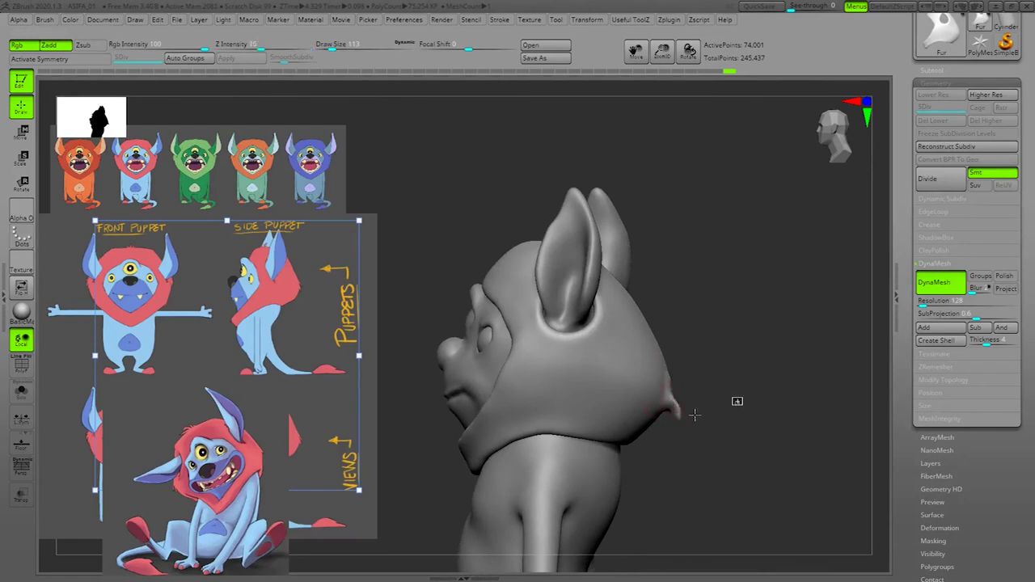
pyautogui.keyDown('shift'); pyautogui.moveTo(670, 405); pyautogui.dragTo(676, 415); pyautogui.keyUp('shift')
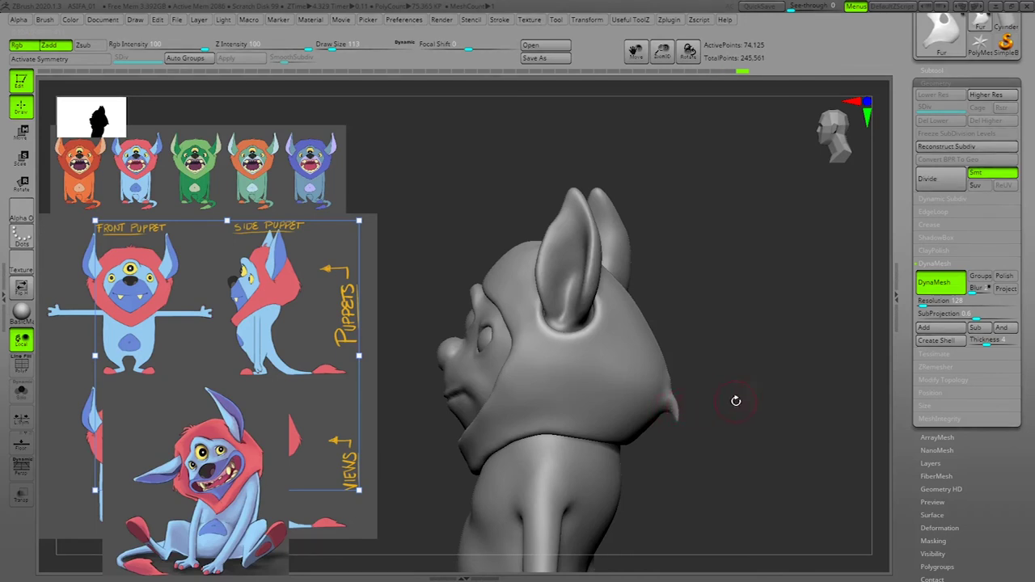
# Step: Refine and smooth the pointed tuft at the hood's lower back, remeshing the Fur hood between strokes
pyautogui.moveTo(736, 400); pyautogui.dragTo(702, 413)
pyautogui.moveTo(844, 345); pyautogui.dragTo(860, 404)
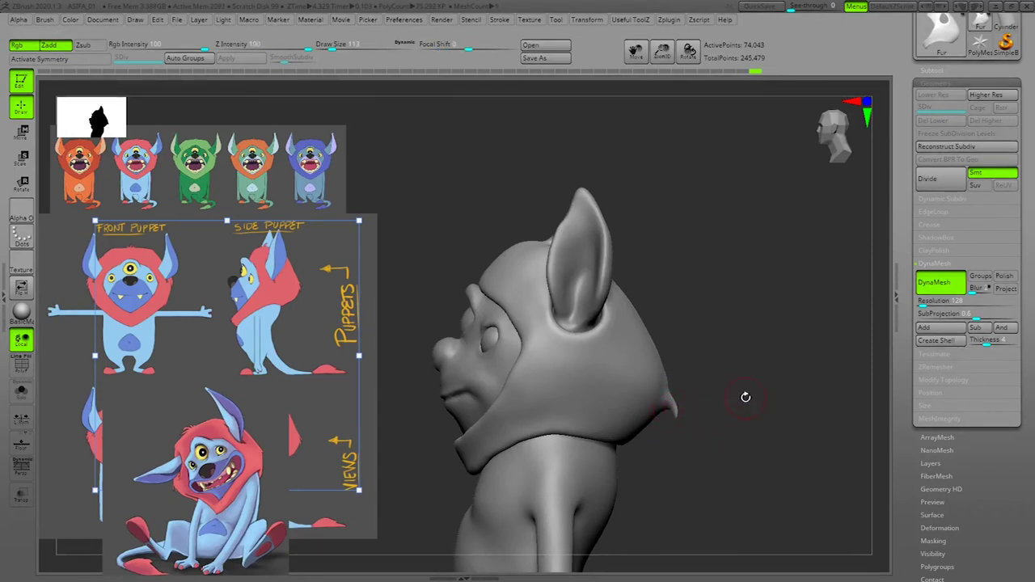
pyautogui.moveTo(723, 406); pyautogui.dragTo(739, 389)
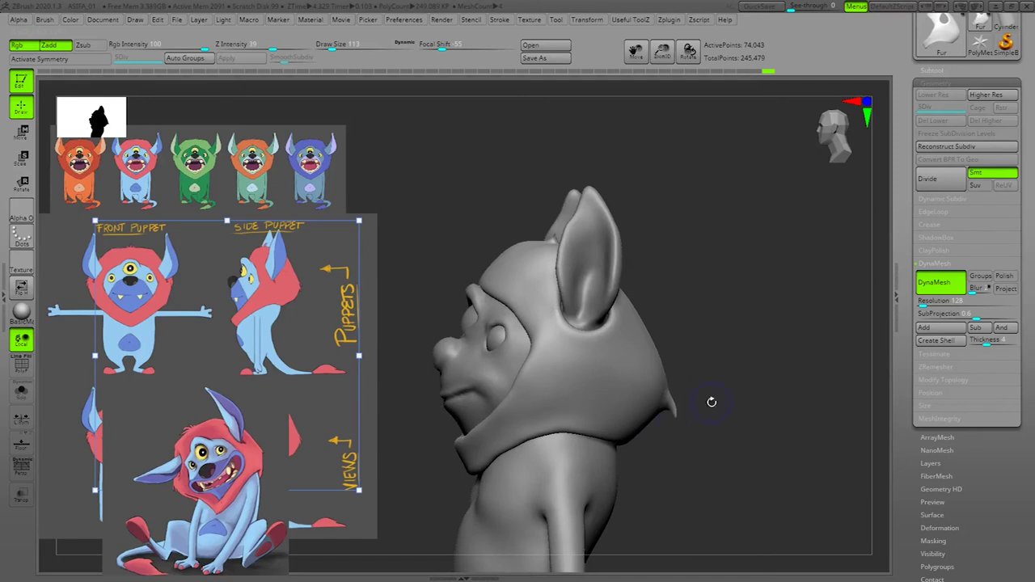
pyautogui.keyDown('shift'); pyautogui.moveTo(746, 402); pyautogui.dragTo(716, 414); pyautogui.keyUp('shift')
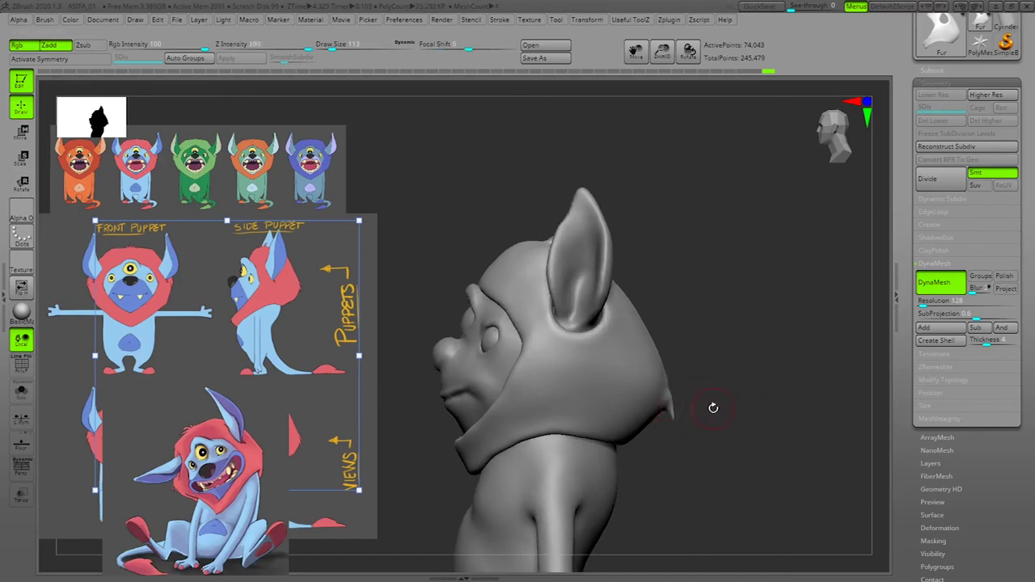
pyautogui.keyDown('ctrl'); pyautogui.moveTo(697, 410); pyautogui.dragTo(705, 416); pyautogui.keyUp('ctrl')
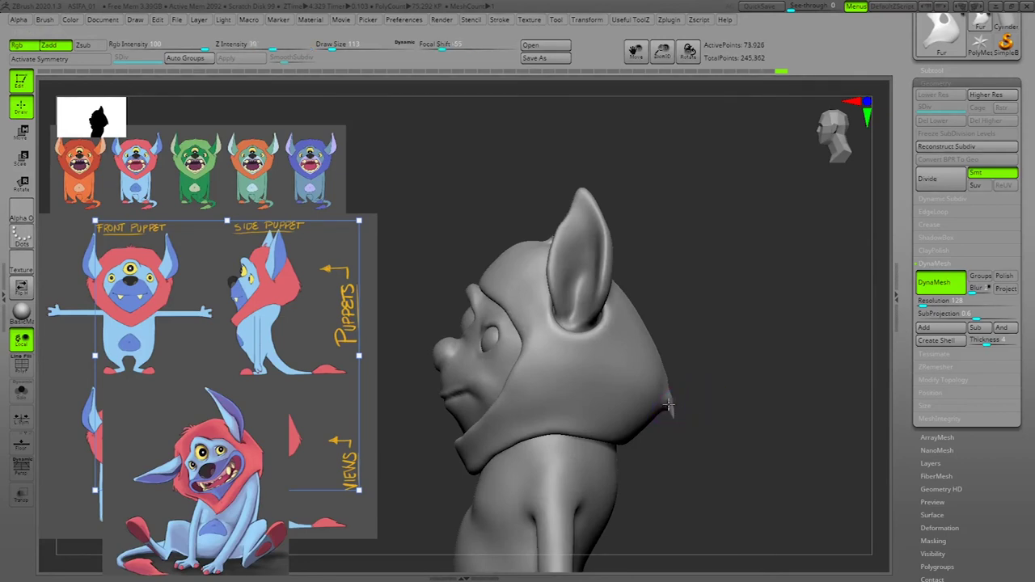
pyautogui.moveTo(791, 401)
pyautogui.mouseDown()
pyautogui.moveTo(646, 394)
pyautogui.moveTo(787, 394)
pyautogui.moveTo(691, 391)
pyautogui.mouseUp()
pyautogui.moveTo(836, 374)
pyautogui.mouseDown()
pyautogui.moveTo(780, 386)
pyautogui.moveTo(731, 419)
pyautogui.mouseUp()
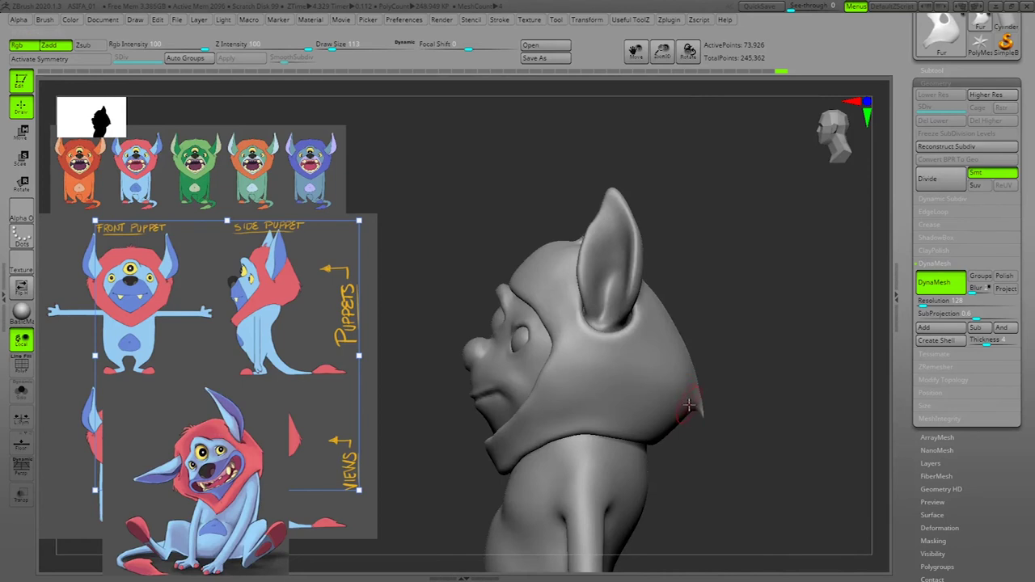
# Step: Pull a second pointed tuft beside the first on the hood's lower back with SnakeHook at draw size 88, remeshing and smoothing it
pyautogui.press('space')
pyautogui.moveTo(693, 393); pyautogui.dragTo(689, 393)
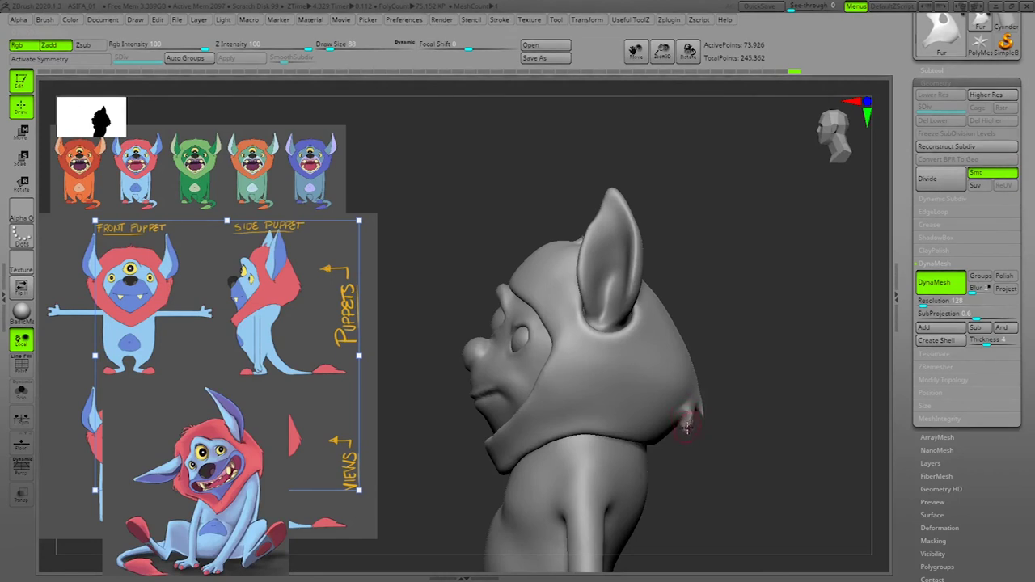
pyautogui.keyDown('ctrl'); pyautogui.moveTo(722, 458); pyautogui.dragTo(729, 465); pyautogui.keyUp('ctrl')
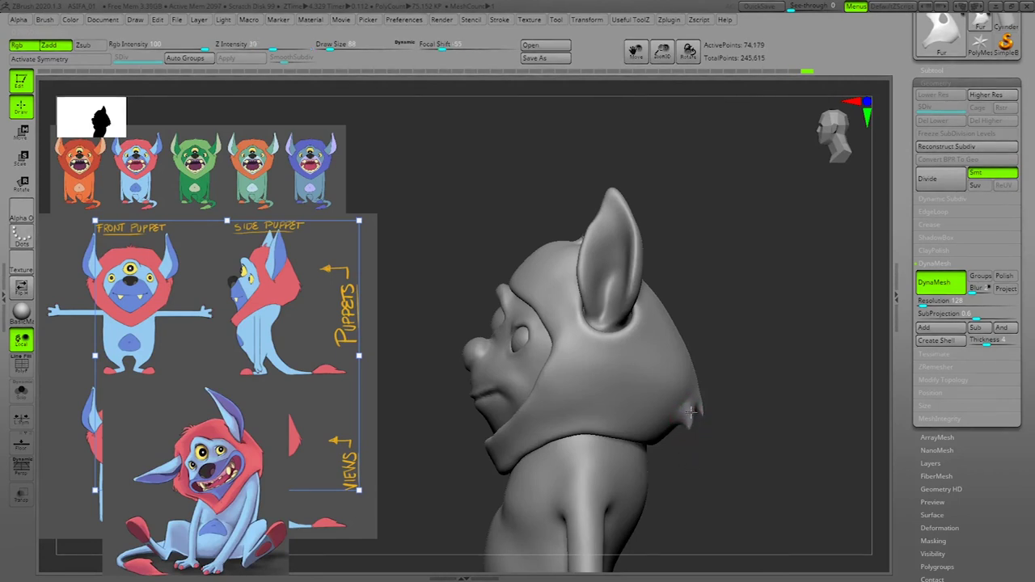
pyautogui.moveTo(730, 420)
pyautogui.mouseDown()
pyautogui.moveTo(756, 444)
pyautogui.moveTo(723, 439)
pyautogui.mouseUp()
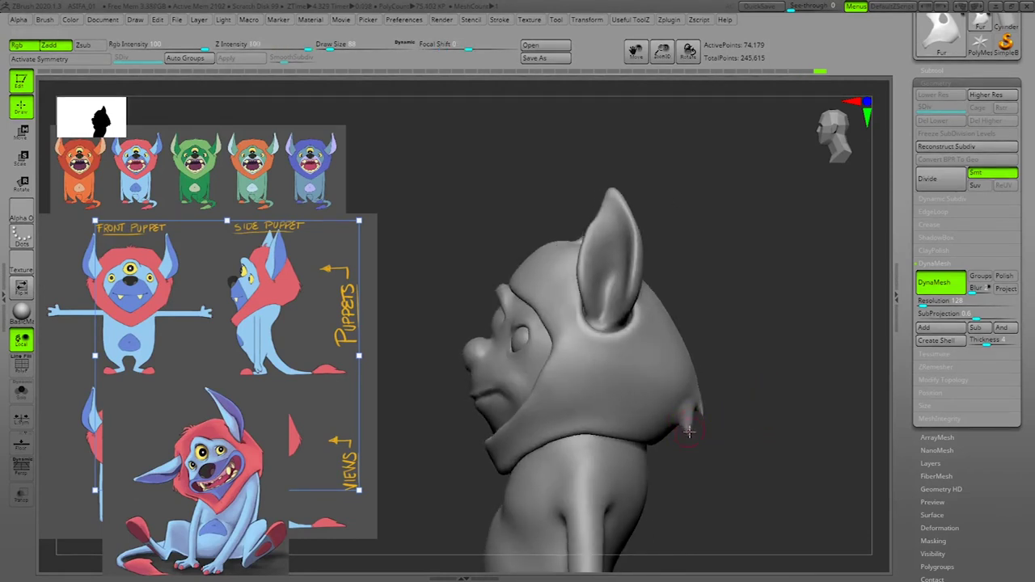
pyautogui.keyDown('ctrl'); pyautogui.moveTo(734, 430); pyautogui.dragTo(748, 444); pyautogui.keyUp('ctrl')
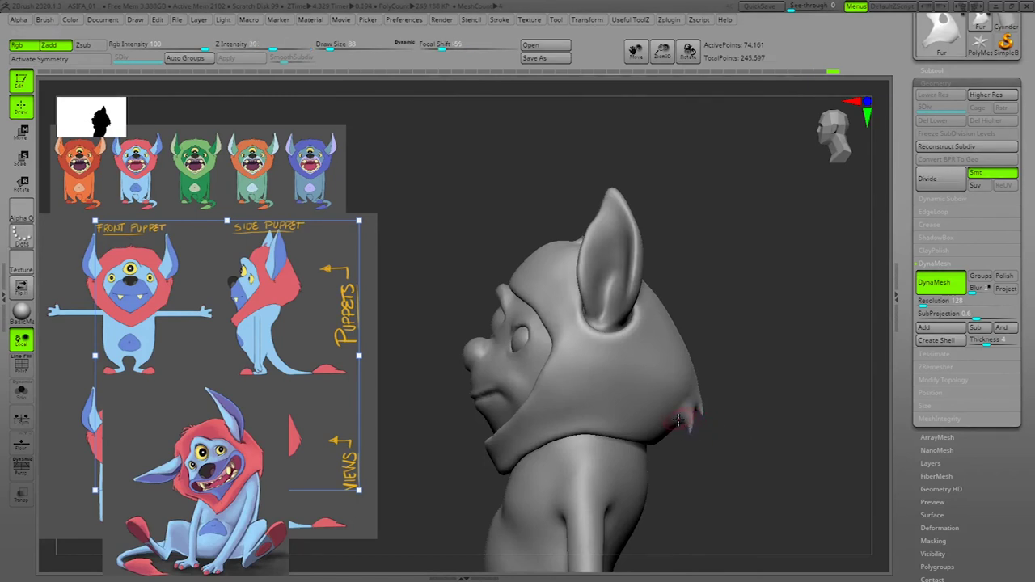
pyautogui.keyDown('shift'); pyautogui.moveTo(685, 417); pyautogui.dragTo(688, 424); pyautogui.keyUp('shift')
pyautogui.moveTo(837, 401); pyautogui.dragTo(792, 402)
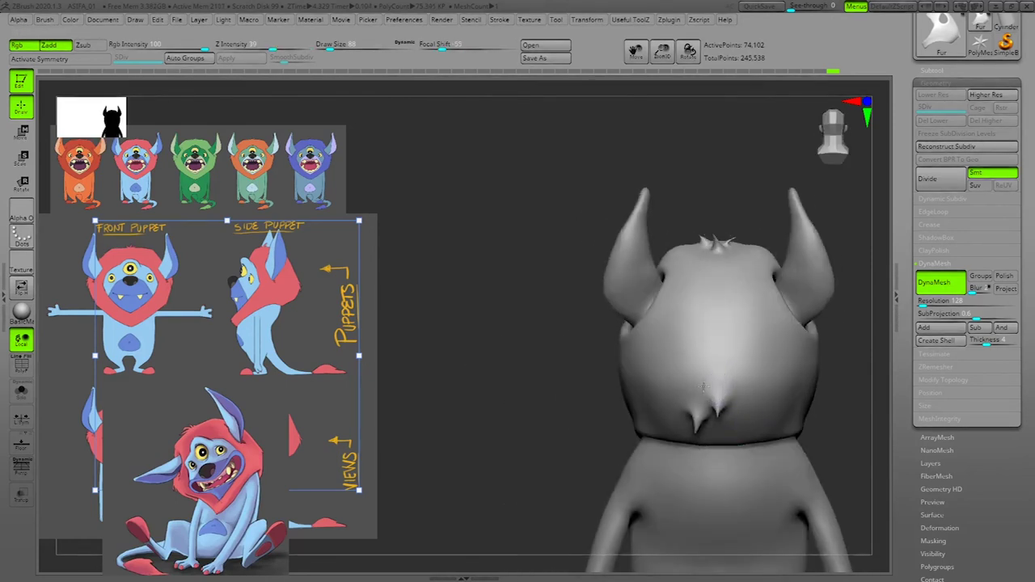
# Step: Pull pointed tufts from the hood's edge beside the character's left cheek with SnakeHook, remeshing and smoothing them
pyautogui.moveTo(865, 367)
pyautogui.keyDown('alt'); pyautogui.mouseDown()
pyautogui.moveTo(820, 358)
pyautogui.moveTo(835, 356)
pyautogui.moveTo(841, 386)
pyautogui.moveTo(846, 376)
pyautogui.moveTo(794, 365)
pyautogui.moveTo(820, 388)
pyautogui.moveTo(811, 393)
pyautogui.moveTo(795, 383)
pyautogui.moveTo(812, 376)
pyautogui.moveTo(773, 379)
pyautogui.mouseUp(); pyautogui.keyUp('alt')
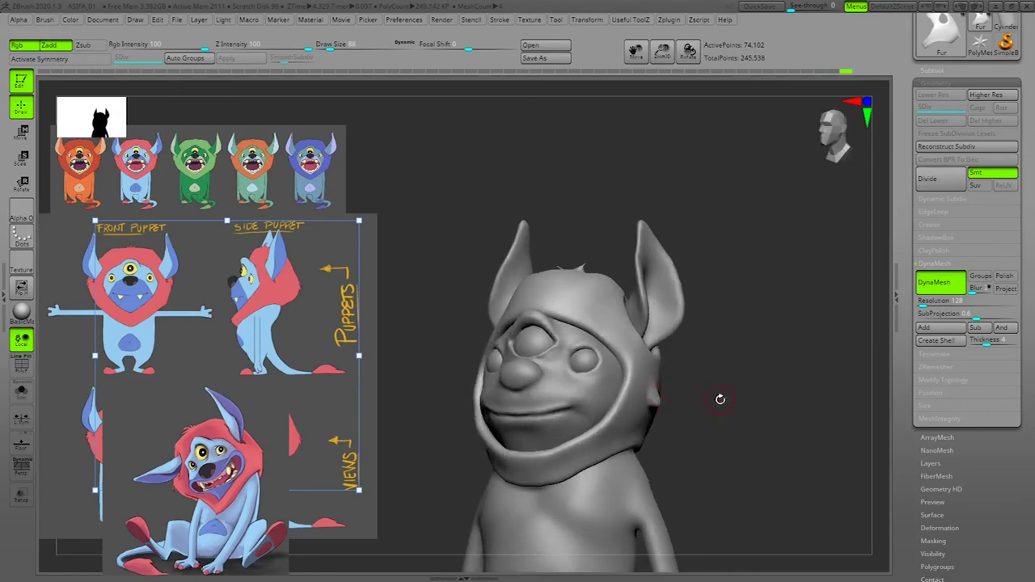
pyautogui.moveTo(720, 399); pyautogui.dragTo(659, 404)
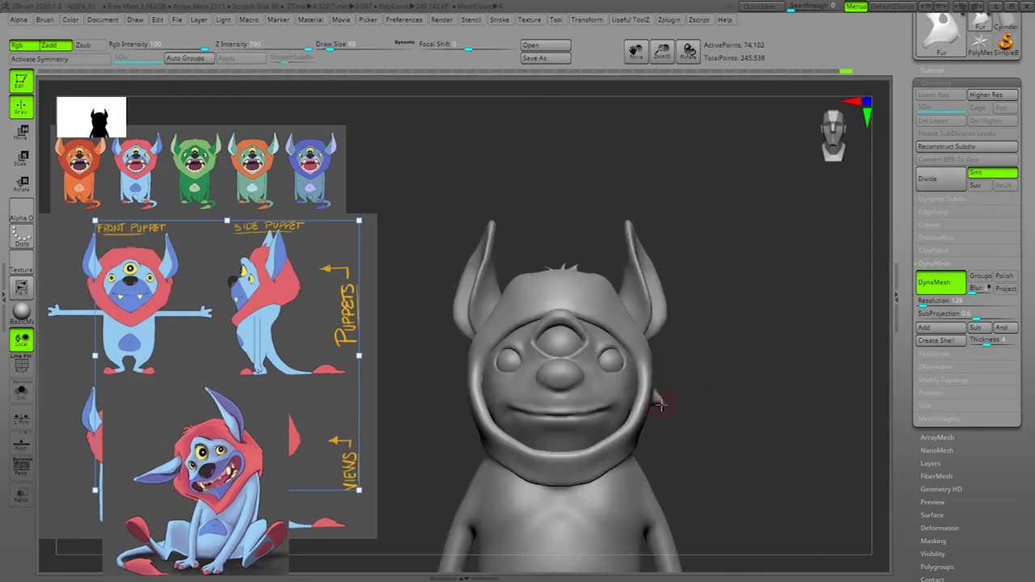
pyautogui.moveTo(658, 409); pyautogui.dragTo(663, 413)
pyautogui.moveTo(686, 426)
pyautogui.keyDown('ctrl'); pyautogui.mouseDown()
pyautogui.moveTo(719, 414)
pyautogui.moveTo(659, 406)
pyautogui.mouseUp(); pyautogui.keyUp('ctrl')
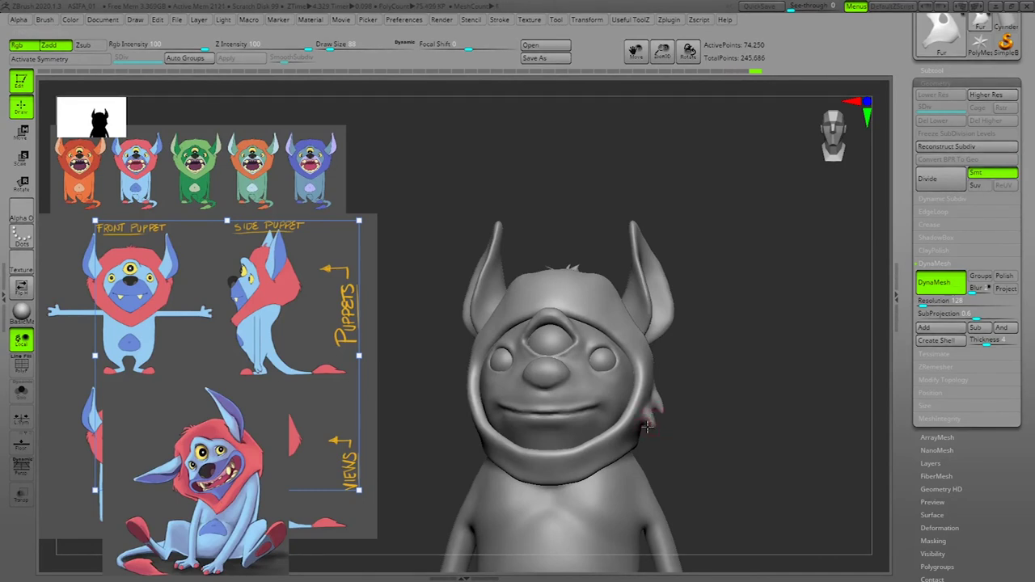
pyautogui.keyDown('ctrl'); pyautogui.moveTo(691, 439); pyautogui.dragTo(698, 447); pyautogui.keyUp('ctrl')
pyautogui.keyDown('shift'); pyautogui.moveTo(656, 418); pyautogui.dragTo(657, 425); pyautogui.keyUp('shift')
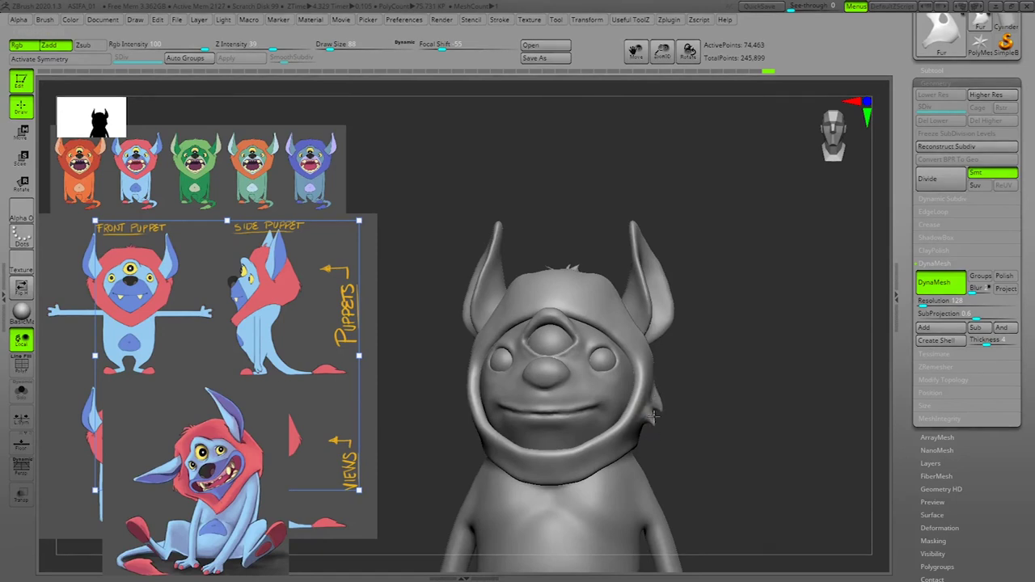
# Step: Pull a downward-pointing tuft from the hood beside the character's right cheek, remeshing and smoothing it between strokes
pyautogui.moveTo(711, 409); pyautogui.dragTo(640, 412)
pyautogui.moveTo(867, 387)
pyautogui.mouseDown()
pyautogui.moveTo(844, 384)
pyautogui.moveTo(871, 386)
pyautogui.mouseUp()
pyautogui.keyDown('alt'); pyautogui.moveTo(739, 388); pyautogui.dragTo(793, 386); pyautogui.keyUp('alt')
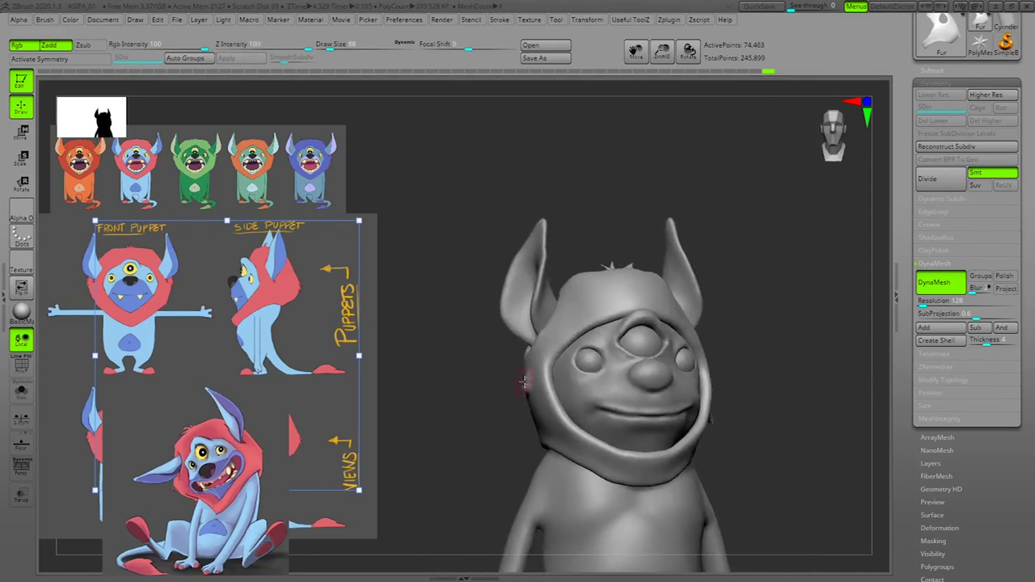
pyautogui.moveTo(521, 387); pyautogui.dragTo(522, 397)
pyautogui.keyDown('ctrl'); pyautogui.moveTo(796, 324); pyautogui.dragTo(814, 335); pyautogui.keyUp('ctrl')
pyautogui.moveTo(732, 349); pyautogui.dragTo(793, 345)
pyautogui.moveTo(522, 392); pyautogui.dragTo(519, 398)
pyautogui.keyDown('ctrl'); pyautogui.moveTo(730, 345); pyautogui.dragTo(741, 349); pyautogui.keyUp('ctrl')
pyautogui.moveTo(517, 393); pyautogui.dragTo(521, 385)
pyautogui.keyDown('ctrl'); pyautogui.moveTo(713, 336); pyautogui.dragTo(727, 342); pyautogui.keyUp('ctrl')
pyautogui.keyDown('shift'); pyautogui.moveTo(518, 390); pyautogui.dragTo(520, 397); pyautogui.keyUp('shift')
# Step: Add a second, lower tuft beside the character's right cheek, then remesh and smooth it
pyautogui.moveTo(776, 325); pyautogui.dragTo(679, 324)
pyautogui.moveTo(487, 445); pyautogui.dragTo(499, 446)
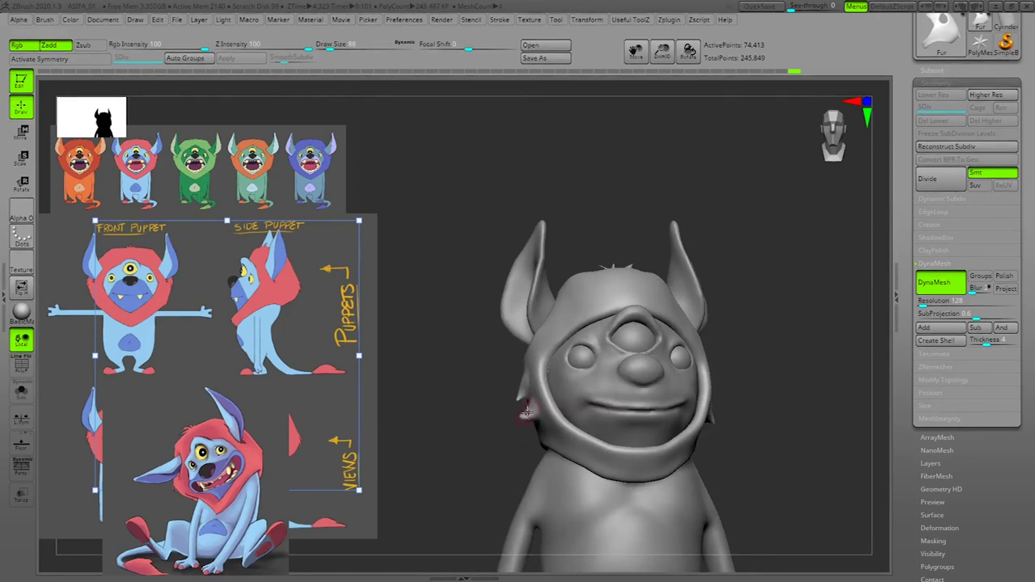
pyautogui.keyDown('ctrl'); pyautogui.moveTo(808, 391); pyautogui.dragTo(822, 396); pyautogui.keyUp('ctrl')
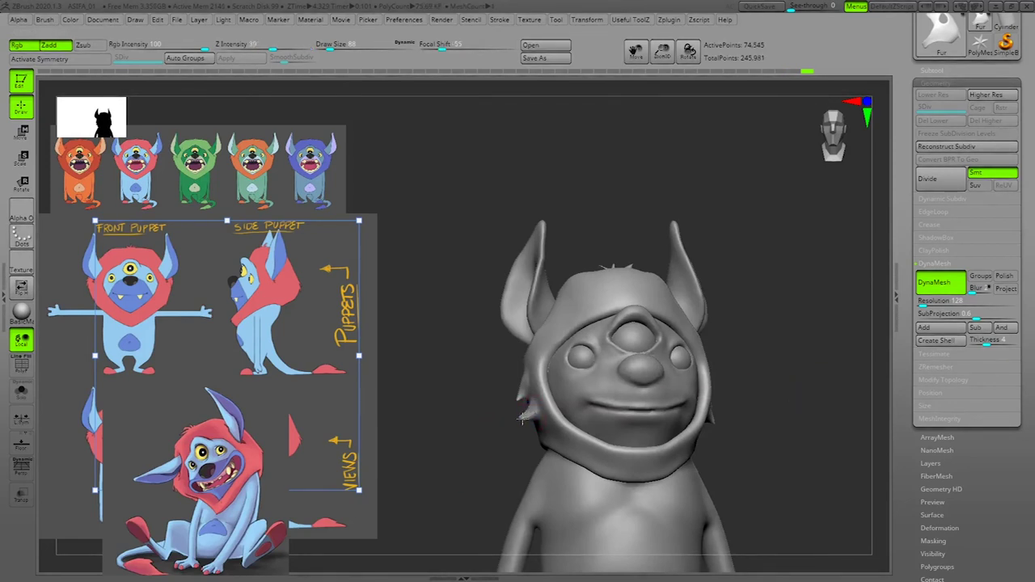
pyautogui.keyDown('shift'); pyautogui.moveTo(530, 412); pyautogui.dragTo(513, 424); pyautogui.keyUp('shift')
pyautogui.moveTo(800, 370); pyautogui.dragTo(778, 373)
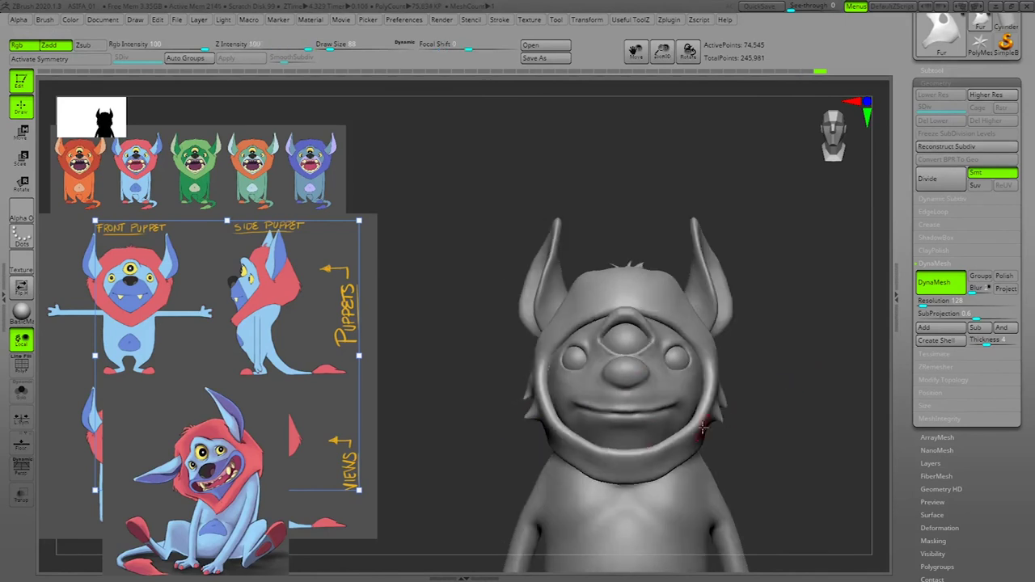
pyautogui.moveTo(785, 415); pyautogui.dragTo(830, 424)
pyautogui.keyDown('shift'); pyautogui.moveTo(522, 407); pyautogui.dragTo(525, 414); pyautogui.keyUp('shift')
# Step: Check the side tufts from the front and save the project
pyautogui.moveTo(726, 356)
pyautogui.mouseDown()
pyautogui.moveTo(789, 360)
pyautogui.moveTo(779, 364)
pyautogui.mouseUp()
pyautogui.moveTo(727, 384); pyautogui.dragTo(797, 410)
pyautogui.keyDown('alt'); pyautogui.moveTo(837, 372); pyautogui.dragTo(787, 382); pyautogui.keyUp('alt')
pyautogui.press('space')
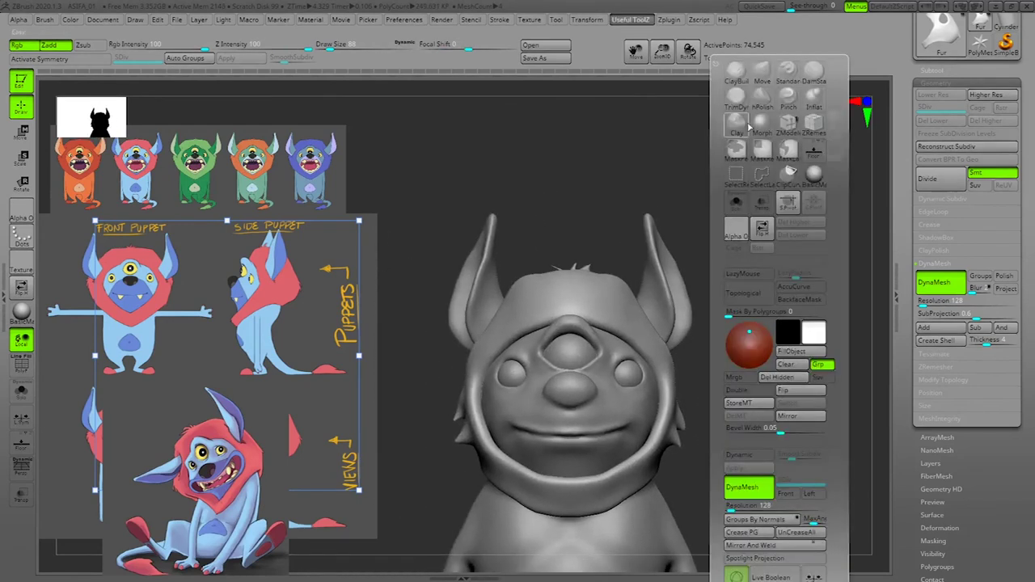
pyautogui.click(549, 61)
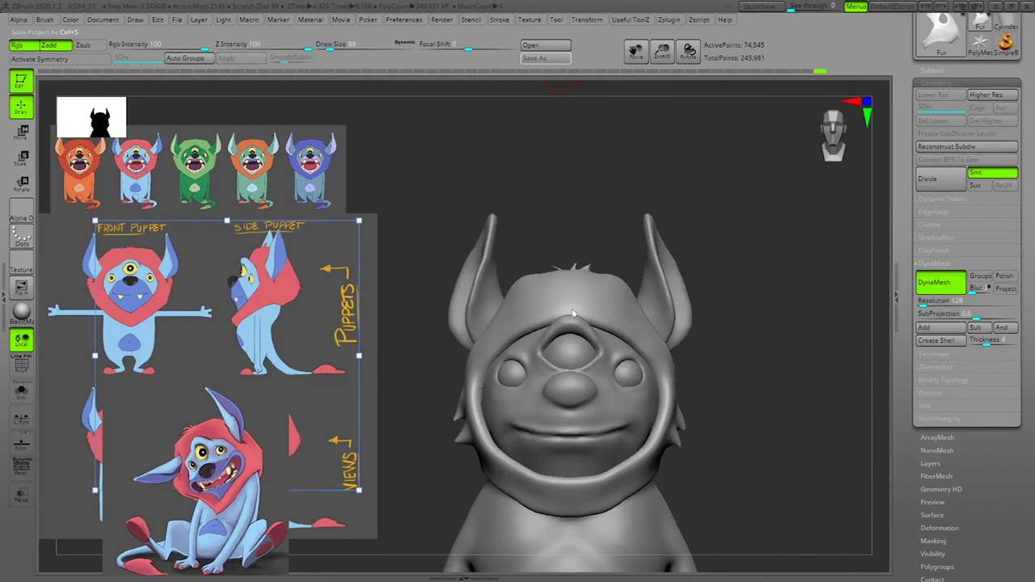
# Step: Adjust the rim of the hood's face opening with the Move brush at draw size 181 and smooth it
pyautogui.press('space')
pyautogui.moveTo(731, 353); pyautogui.dragTo(734, 354)
pyautogui.press('space')
pyautogui.click(696, 74)
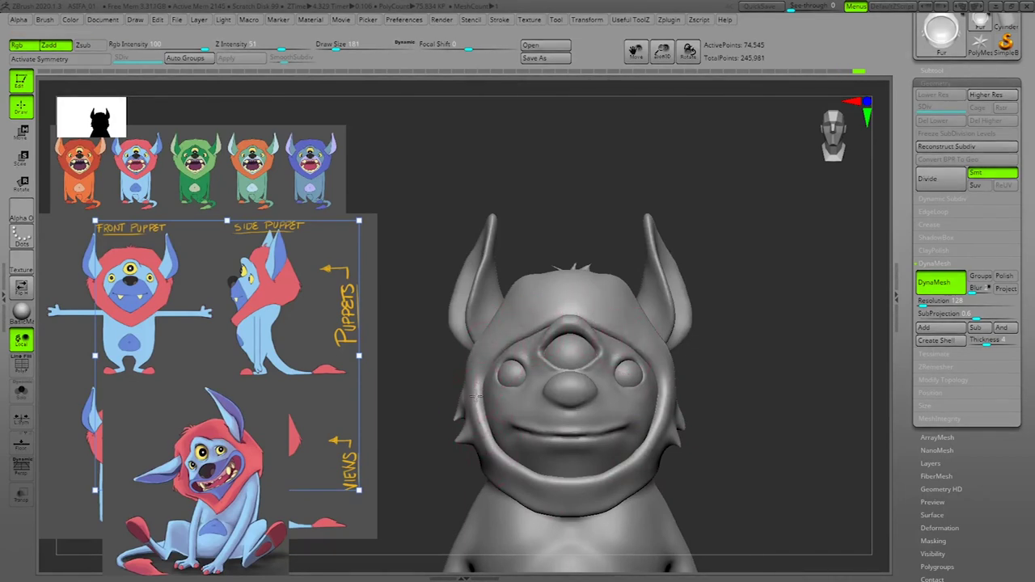
pyautogui.moveTo(478, 398); pyautogui.dragTo(531, 480)
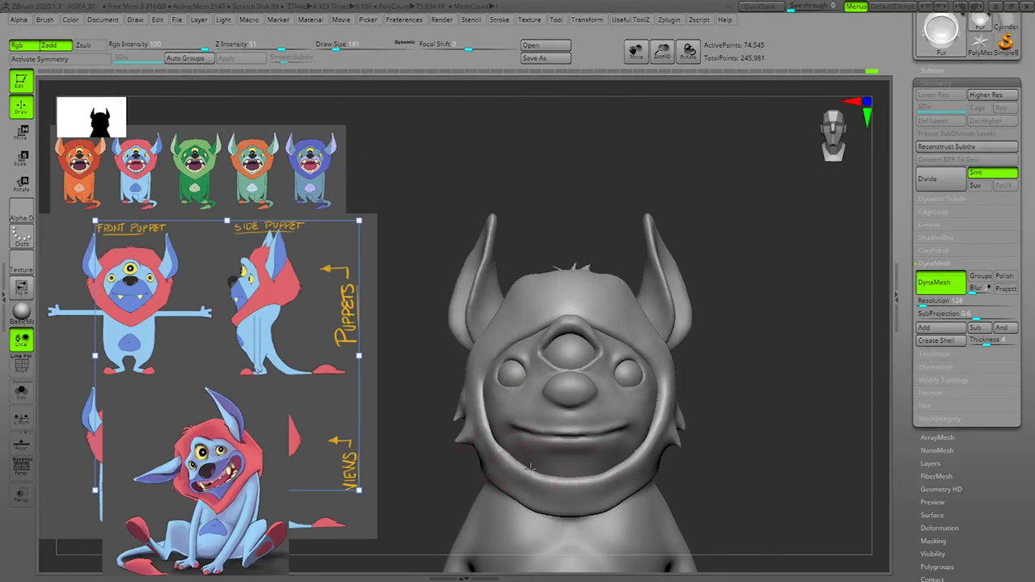
pyautogui.keyDown('shift'); pyautogui.moveTo(494, 459); pyautogui.dragTo(498, 446); pyautogui.keyUp('shift')
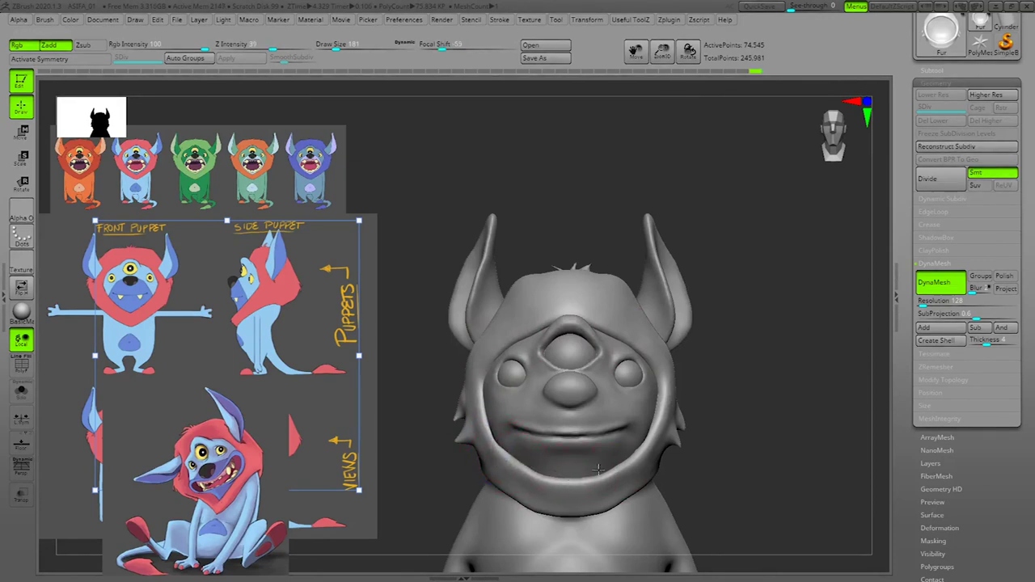
pyautogui.moveTo(660, 398)
pyautogui.keyDown('shift'); pyautogui.mouseDown()
pyautogui.moveTo(661, 388)
pyautogui.moveTo(659, 404)
pyautogui.mouseUp(); pyautogui.keyUp('shift')
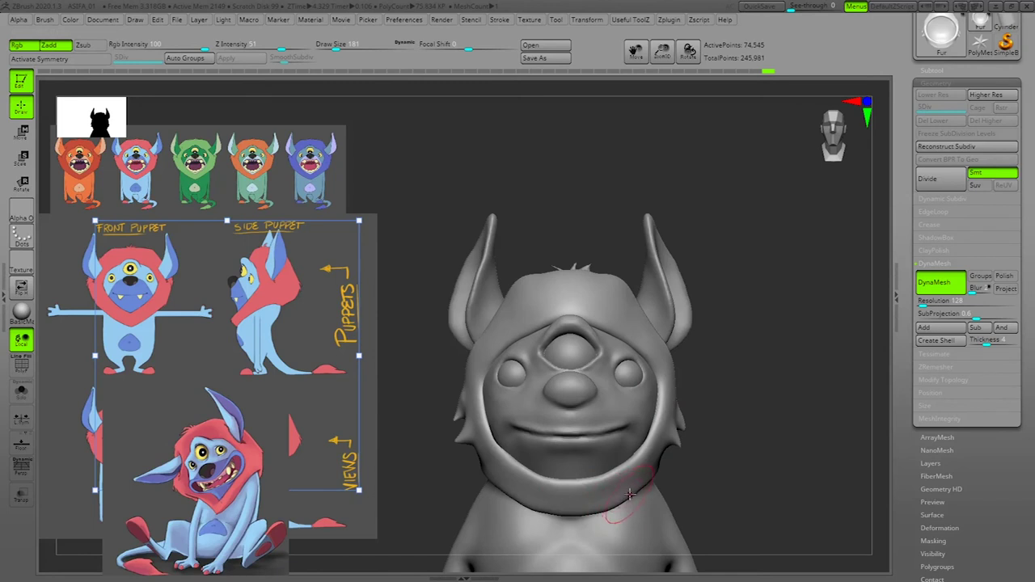
# Step: Pull the hood's rim below the mouth into a pointed chin with the Move brush at draw size 252, and remesh
pyautogui.press('shift')
pyautogui.moveTo(734, 470)
pyautogui.keyDown('alt'); pyautogui.mouseDown()
pyautogui.moveTo(804, 366)
pyautogui.moveTo(787, 393)
pyautogui.moveTo(823, 389)
pyautogui.moveTo(800, 391)
pyautogui.mouseUp(); pyautogui.keyUp('alt')
pyautogui.moveTo(801, 391)
pyautogui.keyDown('alt'); pyautogui.mouseDown()
pyautogui.moveTo(765, 414)
pyautogui.moveTo(777, 372)
pyautogui.moveTo(805, 411)
pyautogui.mouseUp(); pyautogui.keyUp('alt')
pyautogui.press('space')
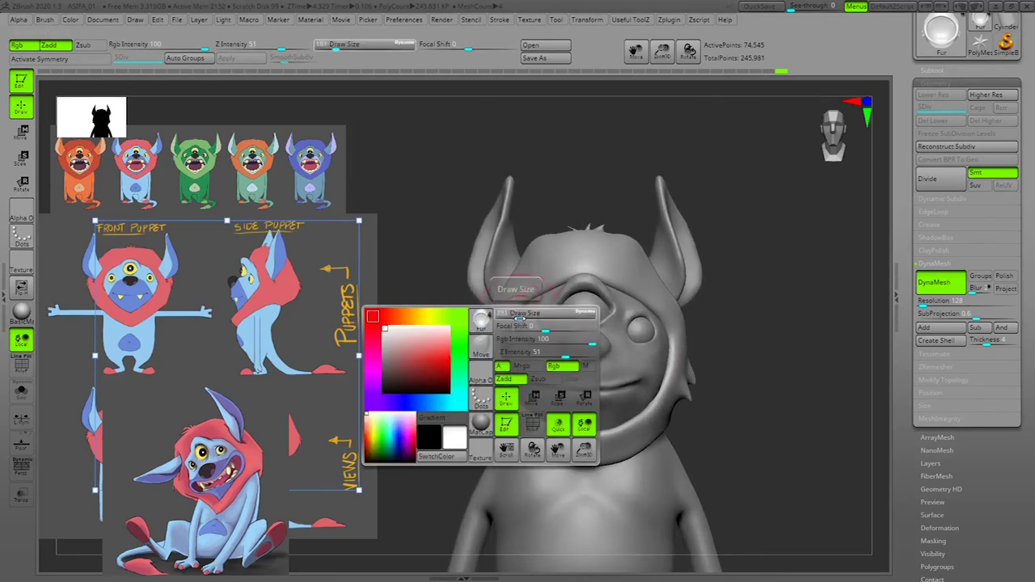
pyautogui.click(519, 318)
pyautogui.moveTo(768, 281); pyautogui.dragTo(808, 287)
pyautogui.moveTo(689, 286); pyautogui.dragTo(730, 282)
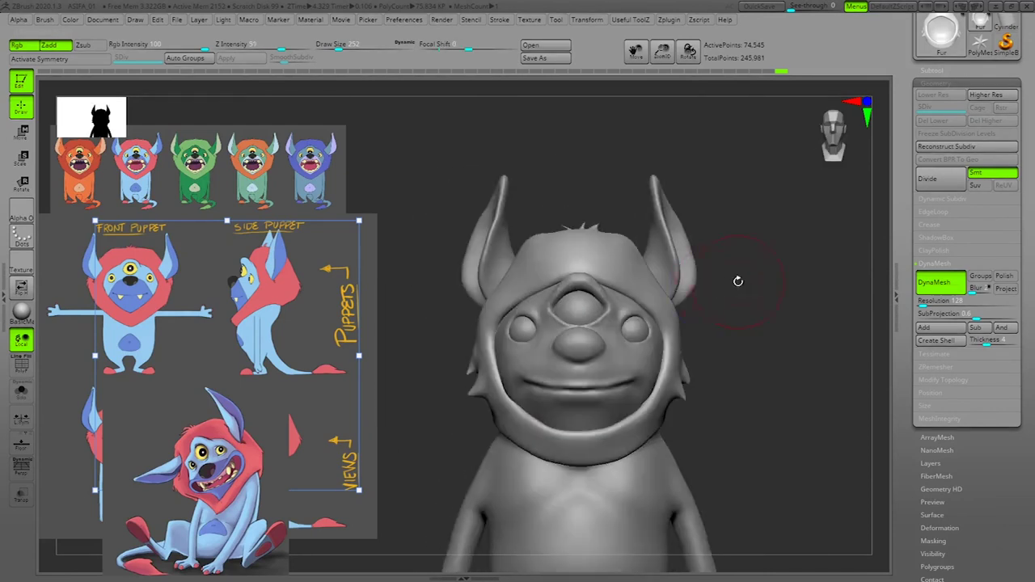
pyautogui.moveTo(798, 317)
pyautogui.keyDown('ctrl'); pyautogui.mouseDown()
pyautogui.moveTo(817, 331)
pyautogui.moveTo(758, 310)
pyautogui.moveTo(778, 323)
pyautogui.moveTo(769, 330)
pyautogui.mouseUp(); pyautogui.keyUp('ctrl')
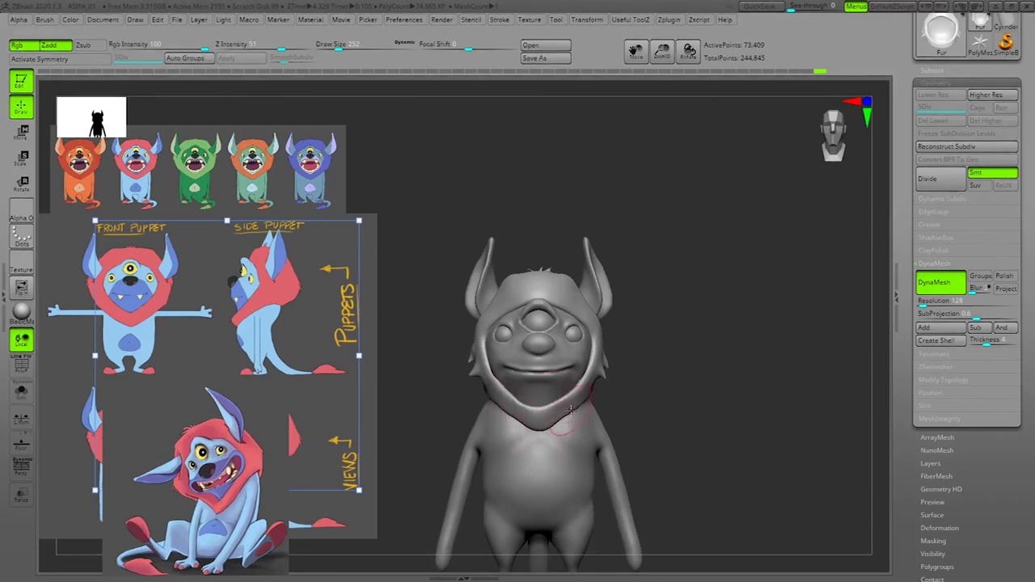
# Step: Reposition the hood's chin point from a three-quarter view with the Move brush at draw size 397
pyautogui.moveTo(792, 379); pyautogui.dragTo(762, 406)
pyautogui.press('space')
pyautogui.moveTo(550, 402); pyautogui.dragTo(555, 402)
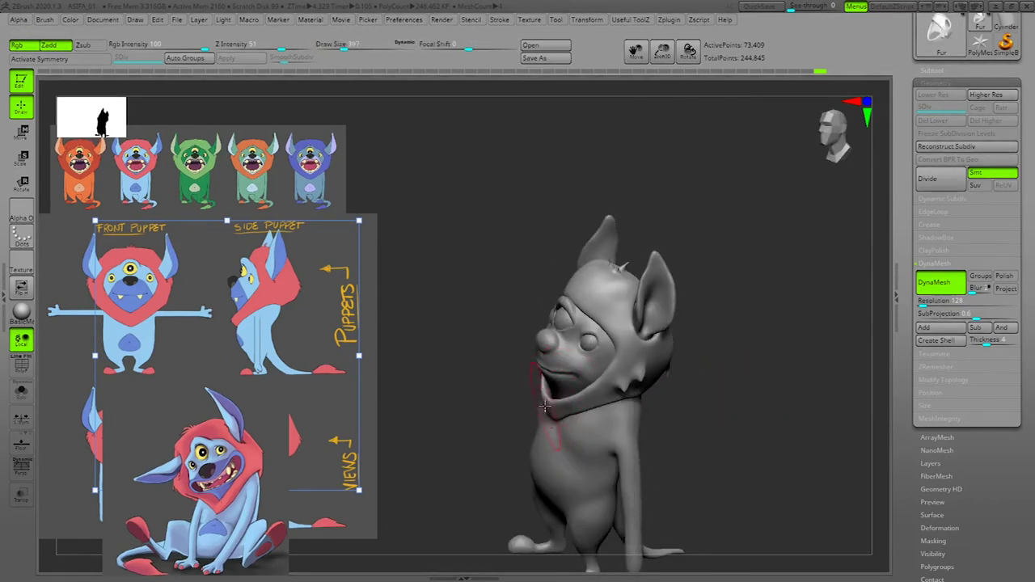
pyautogui.moveTo(740, 369)
pyautogui.mouseDown()
pyautogui.moveTo(748, 388)
pyautogui.moveTo(691, 369)
pyautogui.moveTo(746, 378)
pyautogui.mouseUp()
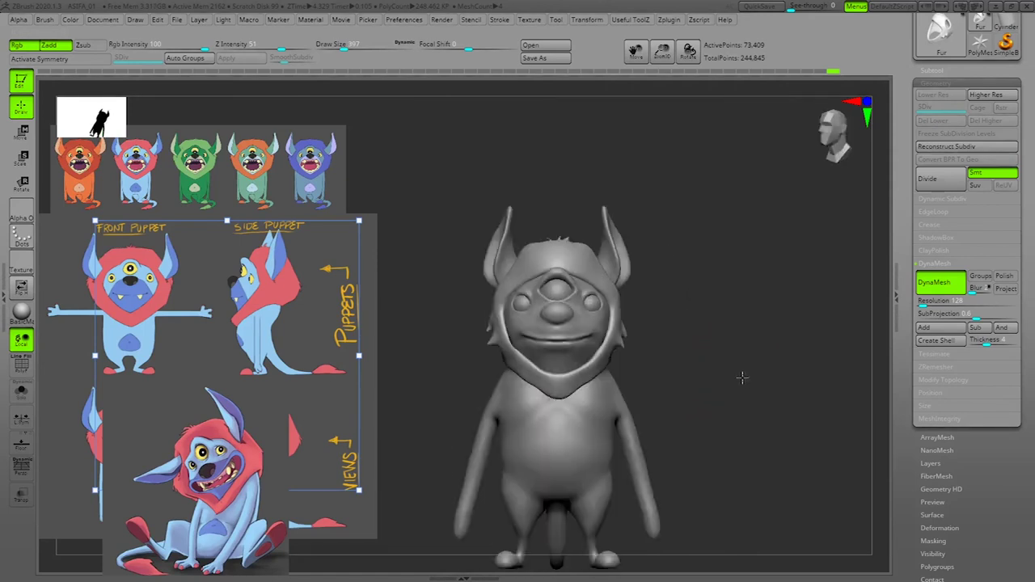
# Step: Refine the hood's chin point from the front with the Move brush at draw size 215, remeshing and smoothing it
pyautogui.press('space')
pyautogui.moveTo(599, 386); pyautogui.dragTo(593, 386)
pyautogui.keyDown('alt'); pyautogui.click(573, 386); pyautogui.keyUp('alt')
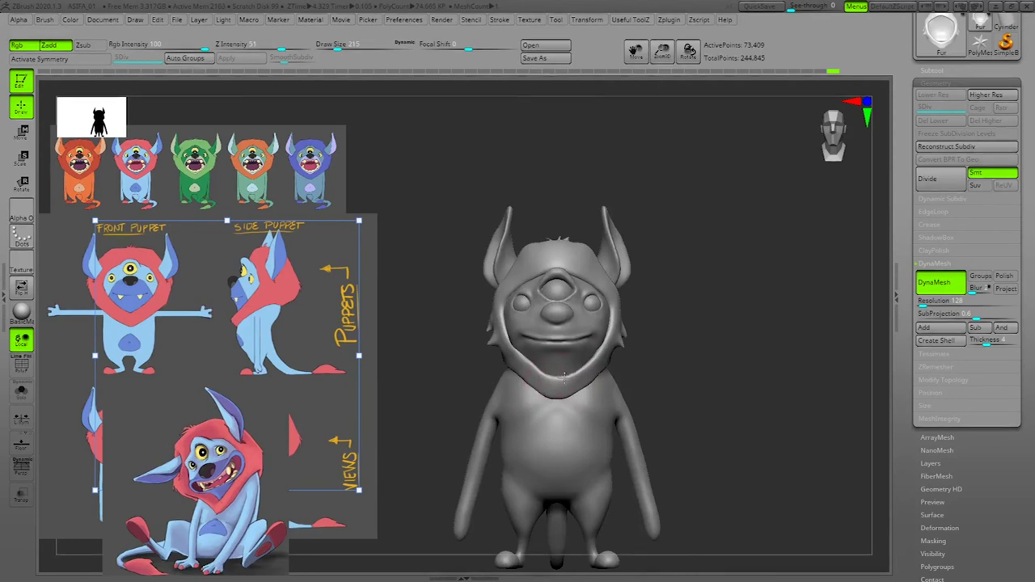
pyautogui.moveTo(769, 373)
pyautogui.keyDown('ctrl'); pyautogui.mouseDown()
pyautogui.moveTo(783, 382)
pyautogui.moveTo(751, 363)
pyautogui.moveTo(771, 358)
pyautogui.moveTo(765, 397)
pyautogui.mouseUp(); pyautogui.keyUp('ctrl')
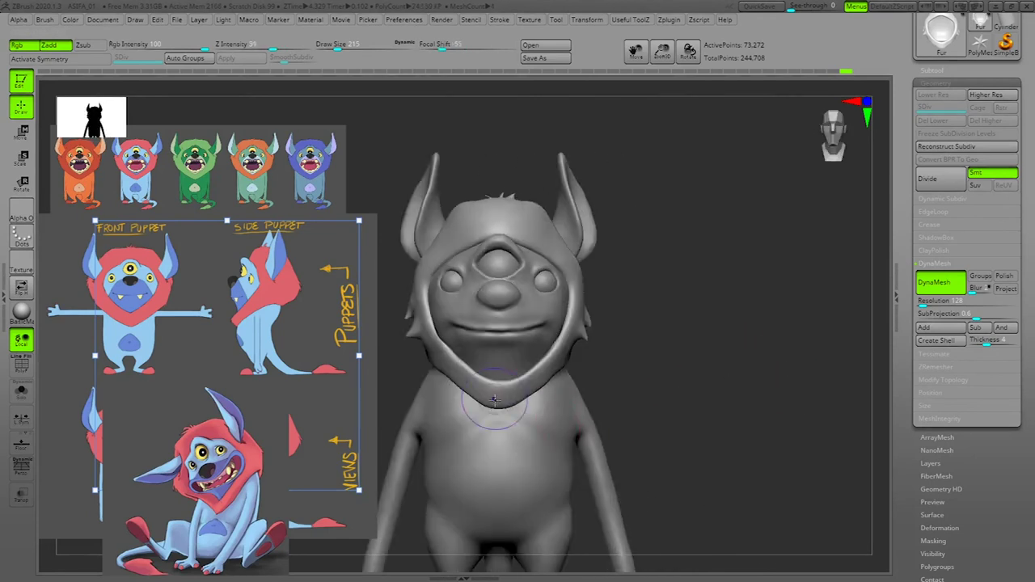
pyautogui.moveTo(719, 383)
pyautogui.keyDown('ctrl'); pyautogui.mouseDown()
pyautogui.moveTo(709, 381)
pyautogui.moveTo(723, 368)
pyautogui.mouseUp(); pyautogui.keyUp('ctrl')
pyautogui.moveTo(728, 369)
pyautogui.mouseDown()
pyautogui.moveTo(709, 372)
pyautogui.moveTo(765, 374)
pyautogui.moveTo(739, 383)
pyautogui.moveTo(762, 389)
pyautogui.moveTo(769, 381)
pyautogui.moveTo(755, 377)
pyautogui.moveTo(765, 377)
pyautogui.moveTo(787, 401)
pyautogui.moveTo(739, 407)
pyautogui.moveTo(767, 405)
pyautogui.moveTo(769, 434)
pyautogui.moveTo(786, 438)
pyautogui.moveTo(774, 416)
pyautogui.moveTo(770, 428)
pyautogui.mouseUp()
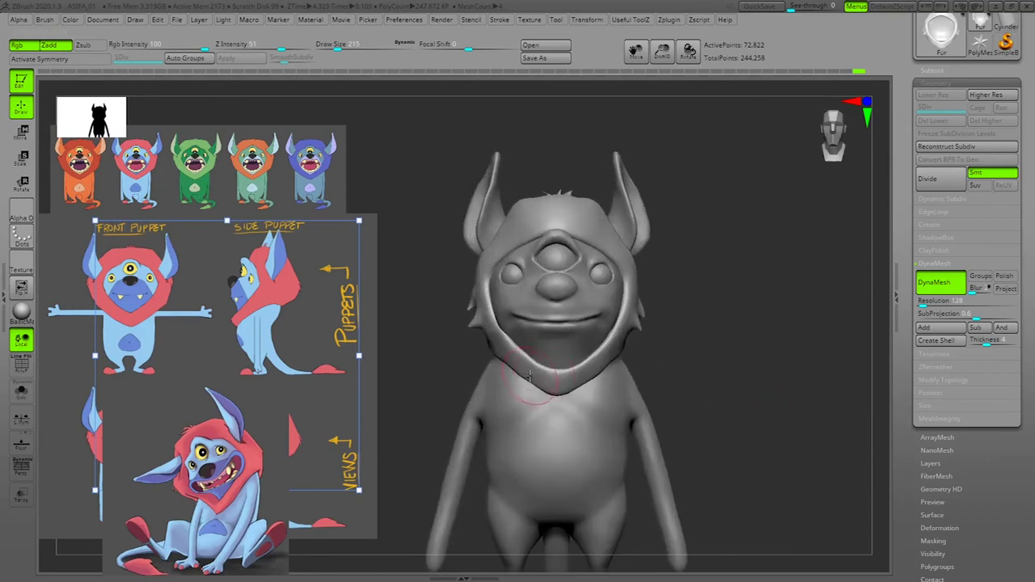
# Step: Reshape the hood's lower cheek sides with the Move brush at draw size 306 and compare the full figure with the front puppet reference
pyautogui.press('space')
pyautogui.moveTo(524, 361); pyautogui.dragTo(509, 351)
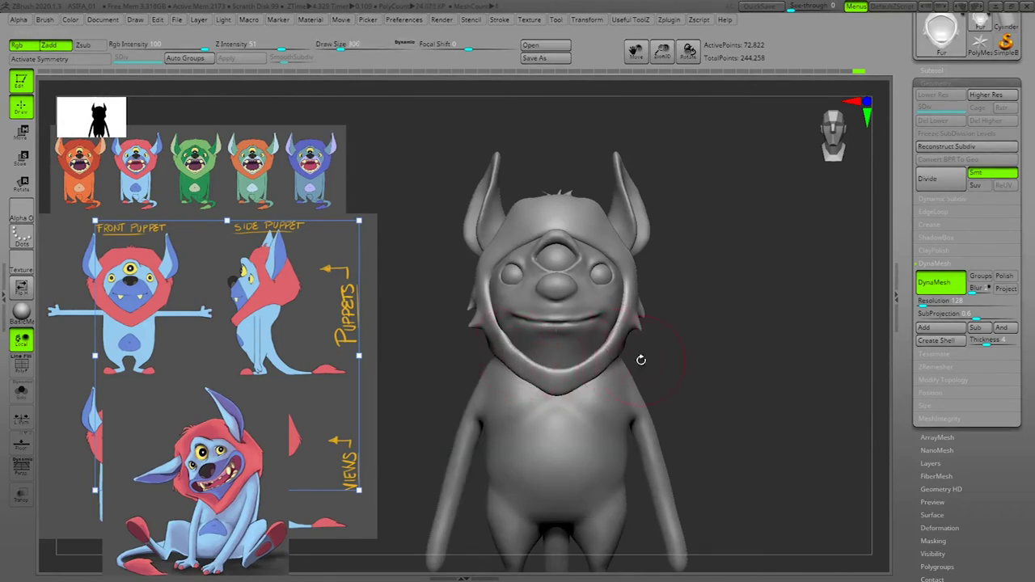
pyautogui.keyDown('alt'); pyautogui.moveTo(745, 368); pyautogui.dragTo(718, 328); pyautogui.keyUp('alt')
pyautogui.keyDown('alt'); pyautogui.moveTo(786, 372); pyautogui.dragTo(752, 373, button='right'); pyautogui.keyUp('alt')
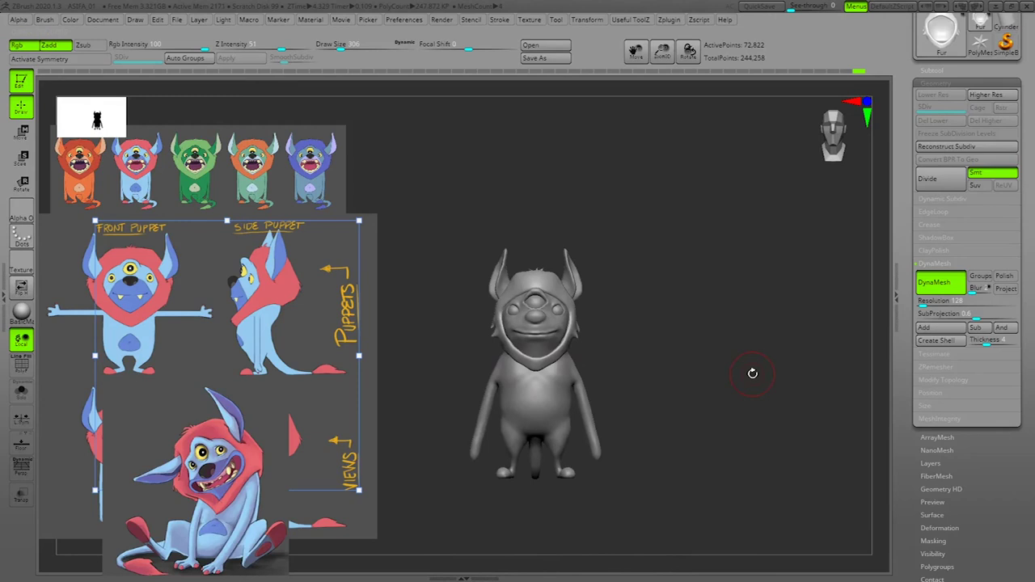
pyautogui.moveTo(670, 357); pyautogui.dragTo(672, 370)
pyautogui.keyDown('alt'); pyautogui.moveTo(691, 328); pyautogui.dragTo(730, 387); pyautogui.keyUp('alt')
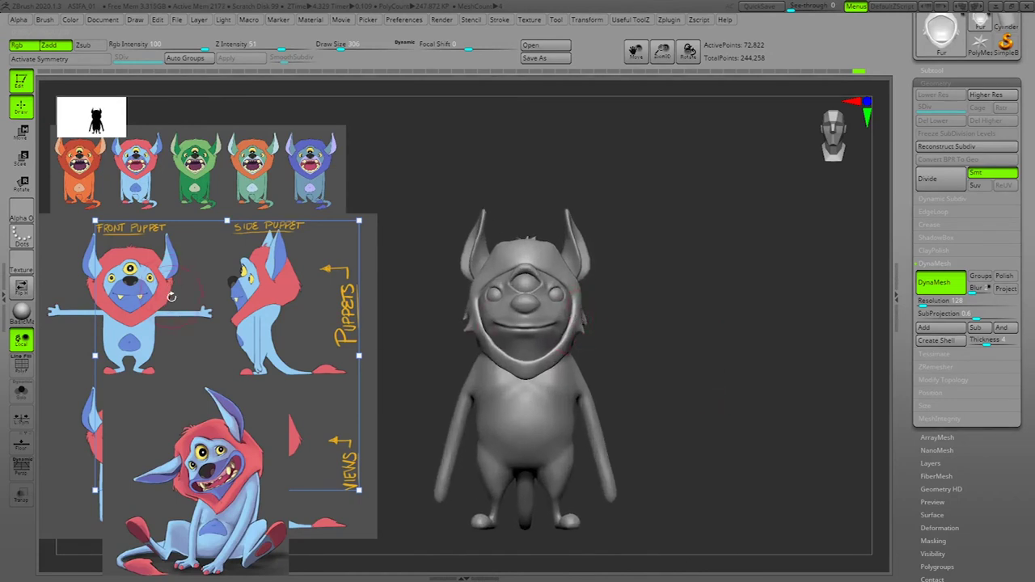
# Step: Turn on symmetry and mask the hood's front brow rim from the side with the MaskLasso brush
pyautogui.keyDown('alt'); pyautogui.moveTo(671, 345); pyautogui.dragTo(671, 323); pyautogui.keyUp('alt')
pyautogui.press('x')
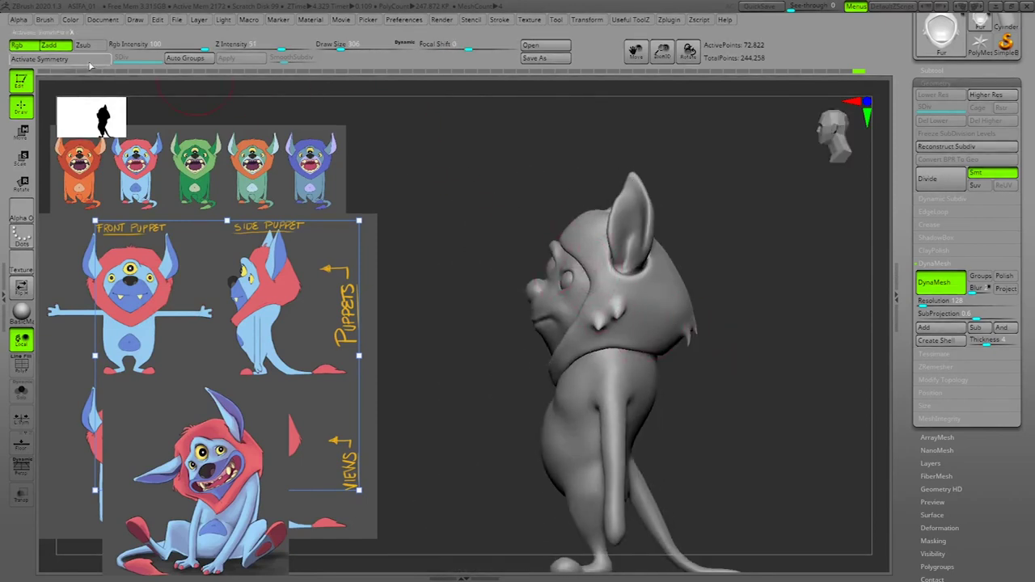
pyautogui.click(634, 21)
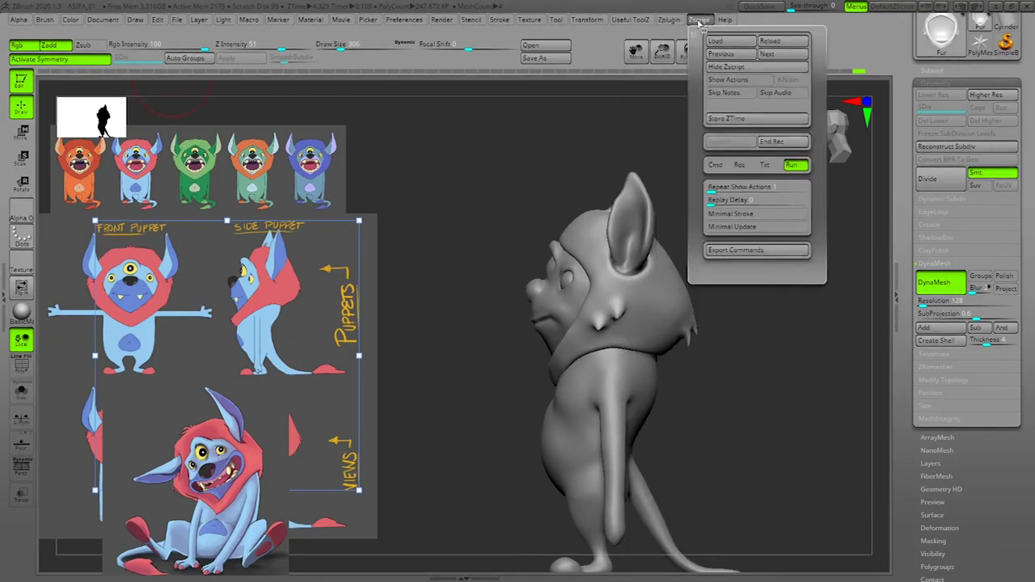
pyautogui.moveTo(594, 22)
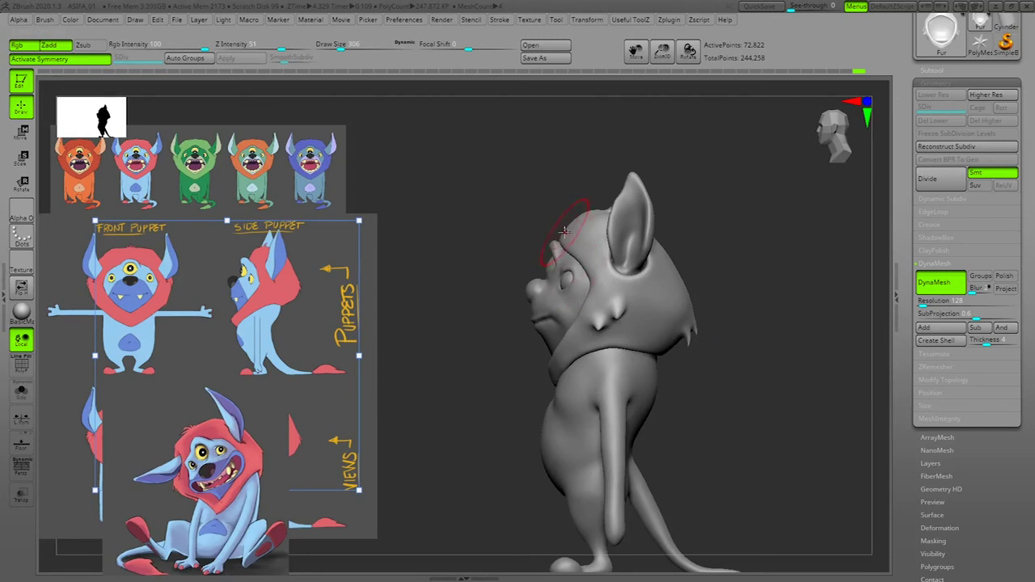
pyautogui.hotkey('ctrl', 'space')
pyautogui.click(588, 150)
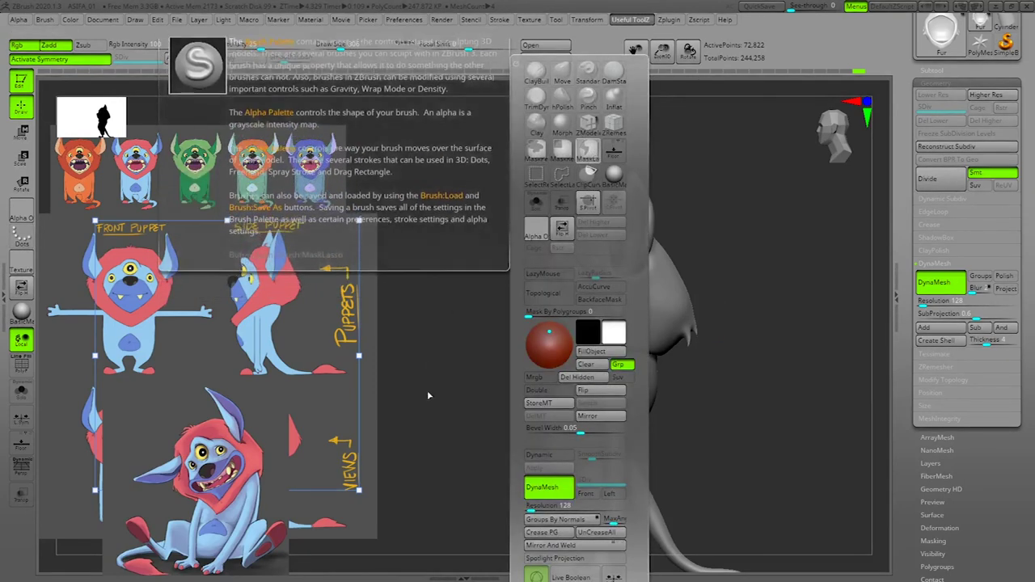
pyautogui.moveTo(590, 266)
pyautogui.keyDown('ctrl'); pyautogui.mouseDown()
pyautogui.moveTo(544, 375)
pyautogui.moveTo(516, 241)
pyautogui.mouseUp(); pyautogui.keyUp('ctrl')
pyautogui.moveTo(769, 280)
pyautogui.mouseDown()
pyautogui.moveTo(811, 294)
pyautogui.moveTo(719, 298)
pyautogui.mouseUp()
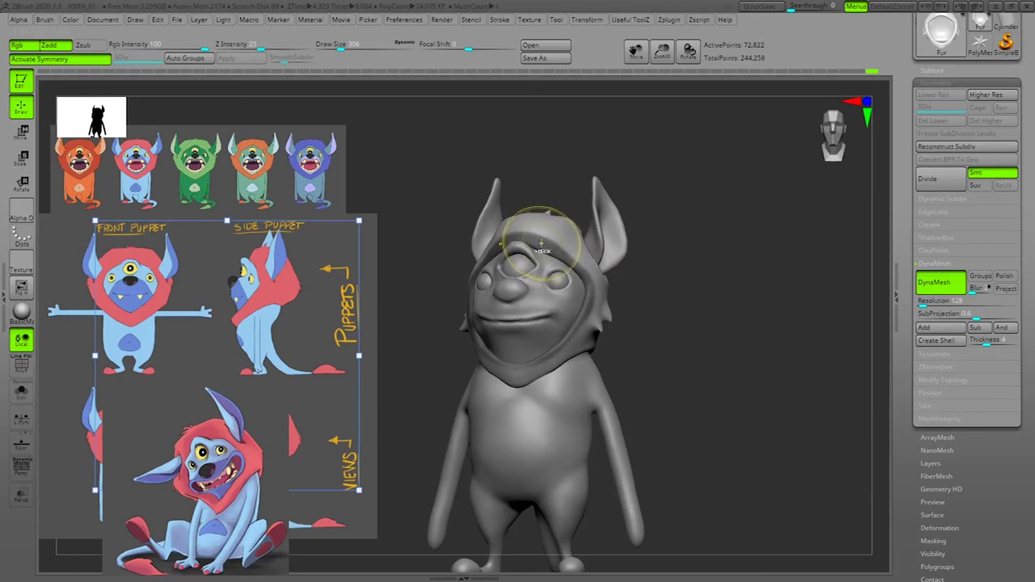
# Step: Reshape the sides of the hood from the front with the Move brush at draw size 321
pyautogui.moveTo(769, 292)
pyautogui.mouseDown()
pyautogui.moveTo(790, 316)
pyautogui.moveTo(778, 330)
pyautogui.moveTo(788, 330)
pyautogui.mouseUp()
pyautogui.press('space')
pyautogui.click(766, 80)
pyautogui.press('space')
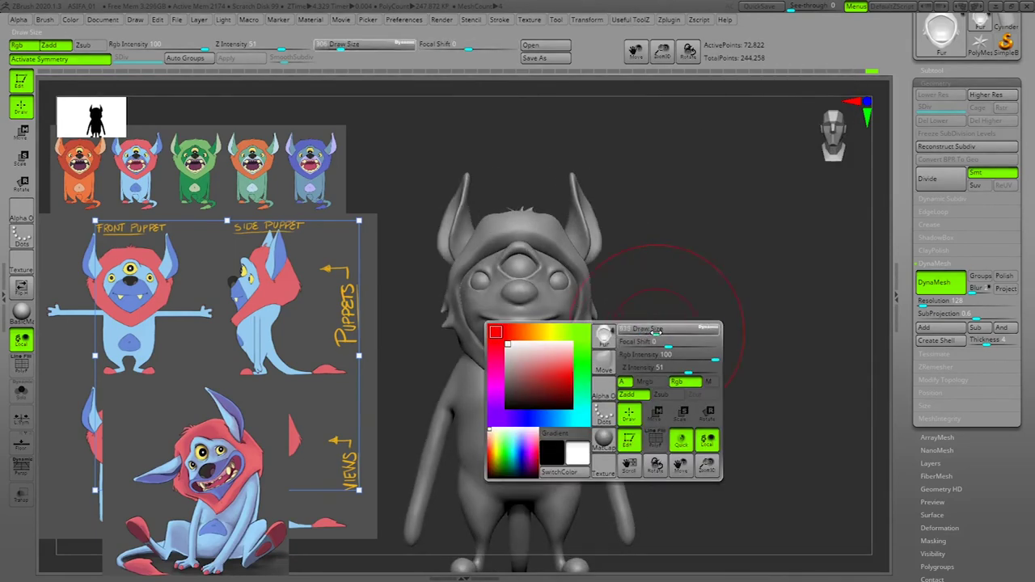
pyautogui.moveTo(656, 332)
pyautogui.mouseDown()
pyautogui.moveTo(607, 319)
pyautogui.moveTo(698, 325)
pyautogui.mouseUp()
pyautogui.moveTo(607, 320)
pyautogui.mouseDown()
pyautogui.moveTo(608, 276)
pyautogui.moveTo(608, 290)
pyautogui.mouseUp()
pyautogui.press('space')
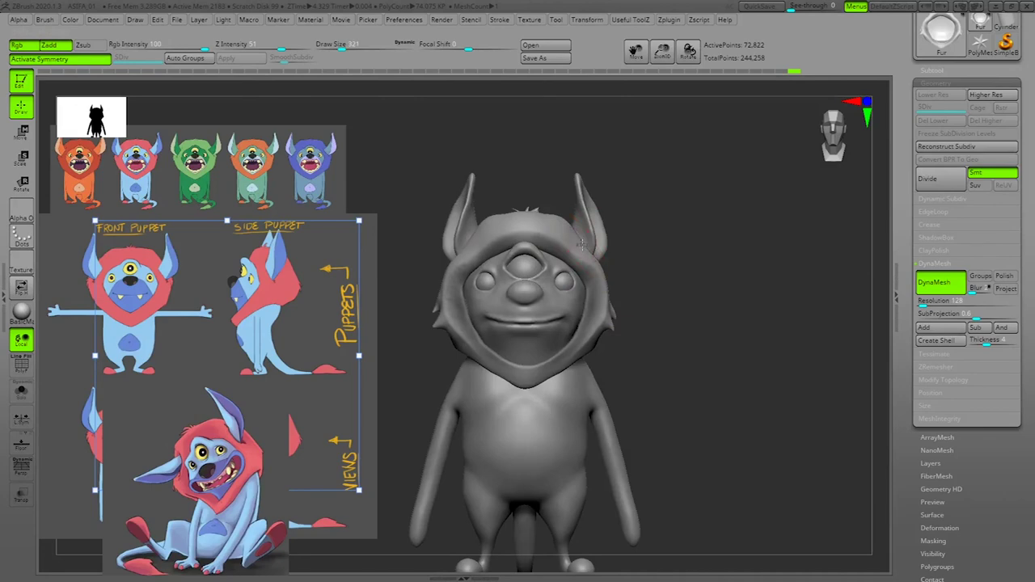
# Step: Adjust the hood's lower cheeks and pull its rim below the mouth to a sharper point with the Move brush at draw size 239
pyautogui.moveTo(668, 267); pyautogui.dragTo(712, 282)
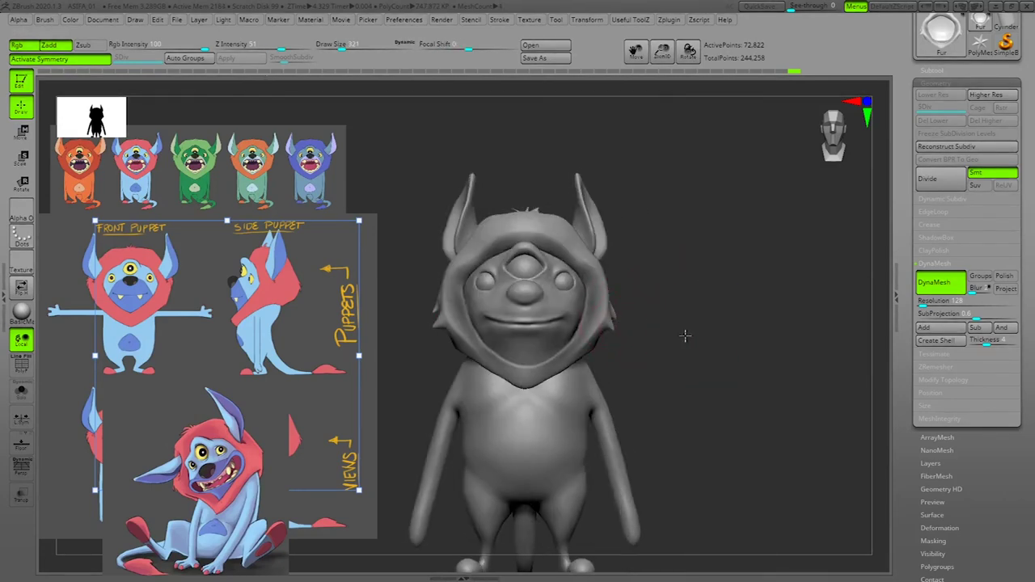
pyautogui.press('space')
pyautogui.moveTo(621, 338); pyautogui.dragTo(602, 346)
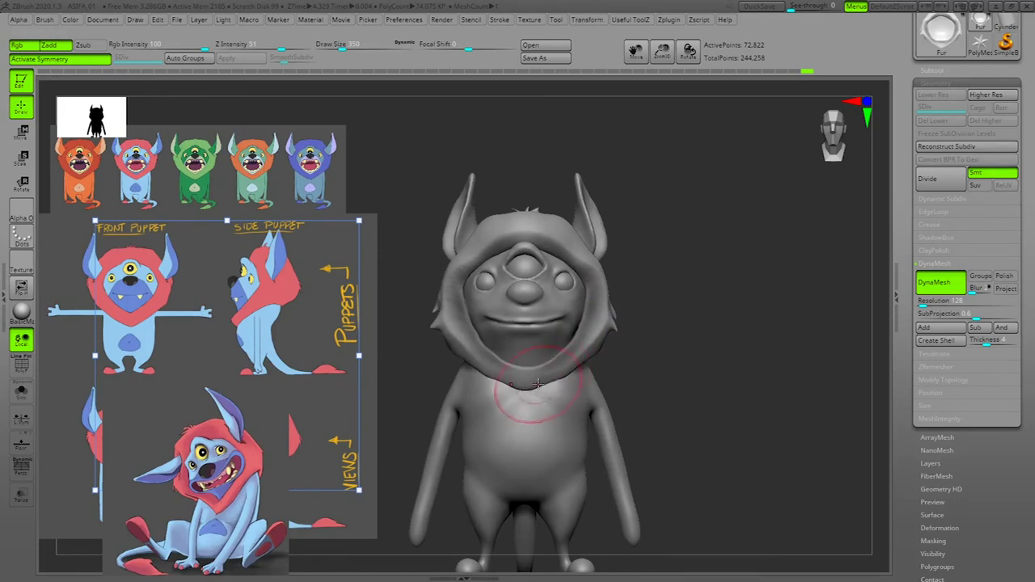
pyautogui.press('space')
pyautogui.moveTo(578, 368); pyautogui.dragTo(574, 370)
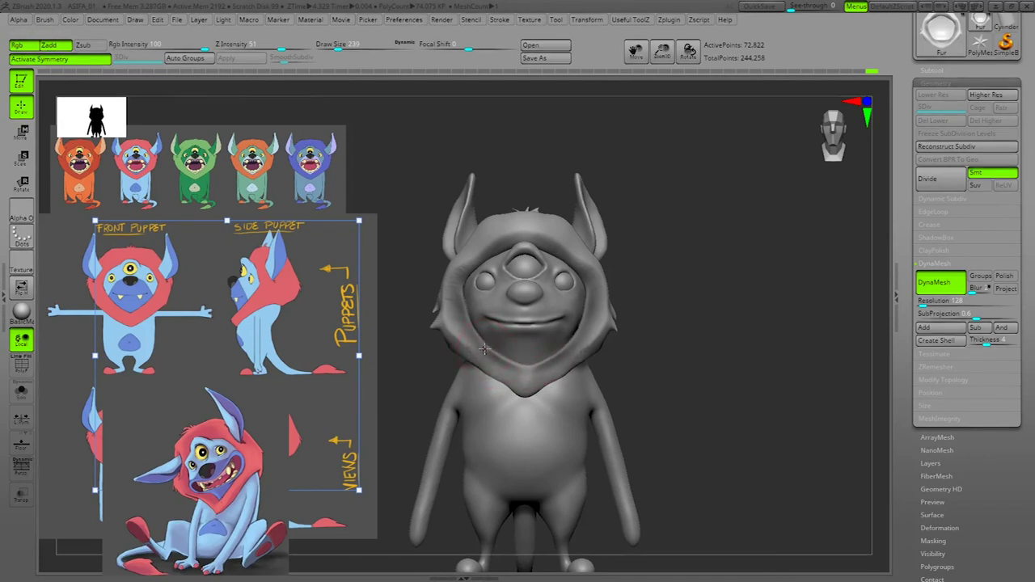
# Step: Reposition the hood's pointed chin from a three-quarter view with the Move brush at draw size 239
pyautogui.keyDown('alt'); pyautogui.moveTo(705, 356); pyautogui.dragTo(708, 361); pyautogui.keyUp('alt')
pyautogui.moveTo(709, 361); pyautogui.dragTo(716, 369)
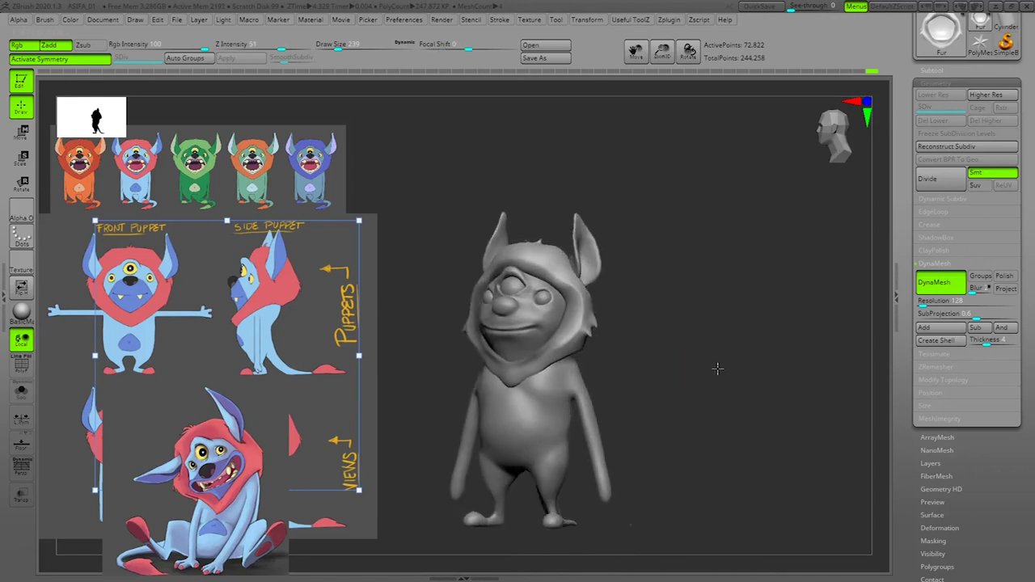
pyautogui.moveTo(537, 372); pyautogui.dragTo(524, 383)
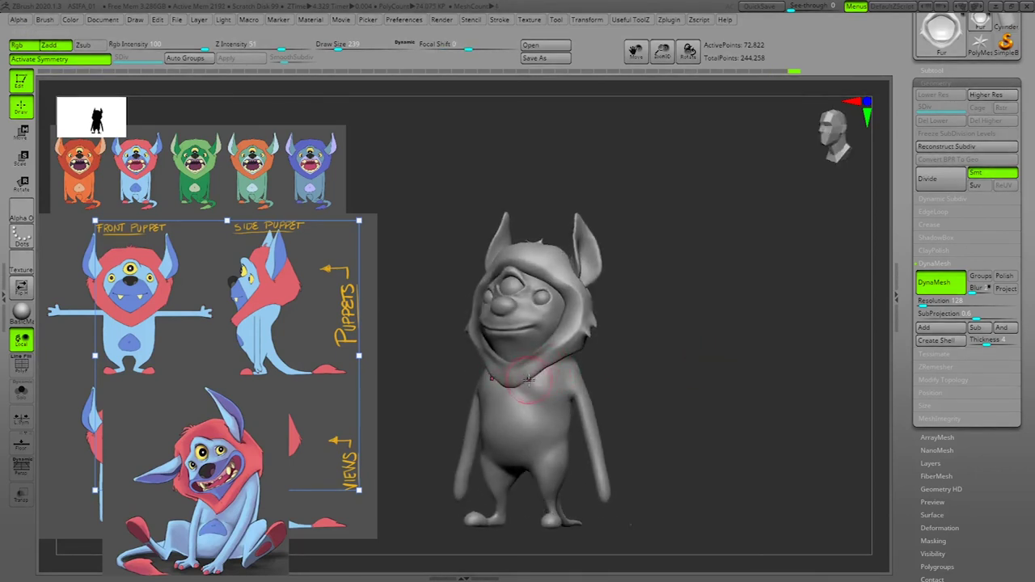
# Step: Try to pull the back of the hood over the gap behind the ear base with the Move brush at draw size 430
pyautogui.moveTo(619, 345)
pyautogui.mouseDown()
pyautogui.moveTo(735, 347)
pyautogui.moveTo(709, 354)
pyautogui.moveTo(740, 373)
pyautogui.moveTo(726, 345)
pyautogui.mouseUp()
pyautogui.press('space')
pyautogui.moveTo(660, 308); pyautogui.dragTo(667, 309)
pyautogui.moveTo(777, 297); pyautogui.dragTo(727, 293)
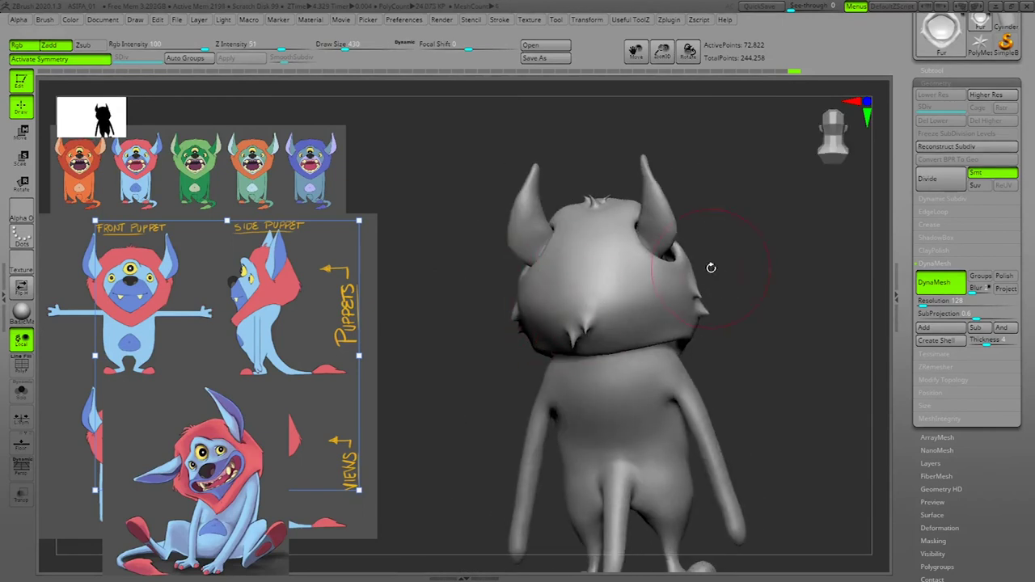
pyautogui.moveTo(664, 262); pyautogui.dragTo(670, 257)
pyautogui.moveTo(748, 253); pyautogui.dragTo(746, 257)
pyautogui.hotkey('ctrl', 'z')
# Step: Pull the back of the hood around the ear bases with the Move brush at draw size 215
pyautogui.press('space')
pyautogui.moveTo(686, 269)
pyautogui.mouseDown()
pyautogui.moveTo(675, 268)
pyautogui.moveTo(695, 263)
pyautogui.moveTo(673, 276)
pyautogui.mouseUp()
pyautogui.moveTo(727, 283)
pyautogui.mouseDown()
pyautogui.moveTo(757, 240)
pyautogui.moveTo(868, 236)
pyautogui.moveTo(837, 226)
pyautogui.moveTo(761, 237)
pyautogui.moveTo(841, 253)
pyautogui.moveTo(685, 261)
pyautogui.mouseUp()
pyautogui.moveTo(778, 247)
pyautogui.mouseDown()
pyautogui.moveTo(734, 232)
pyautogui.moveTo(769, 239)
pyautogui.moveTo(758, 263)
pyautogui.moveTo(721, 199)
pyautogui.mouseUp()
pyautogui.moveTo(650, 282); pyautogui.dragTo(665, 285)
pyautogui.moveTo(765, 250)
pyautogui.mouseDown()
pyautogui.moveTo(797, 255)
pyautogui.moveTo(730, 278)
pyautogui.mouseUp()
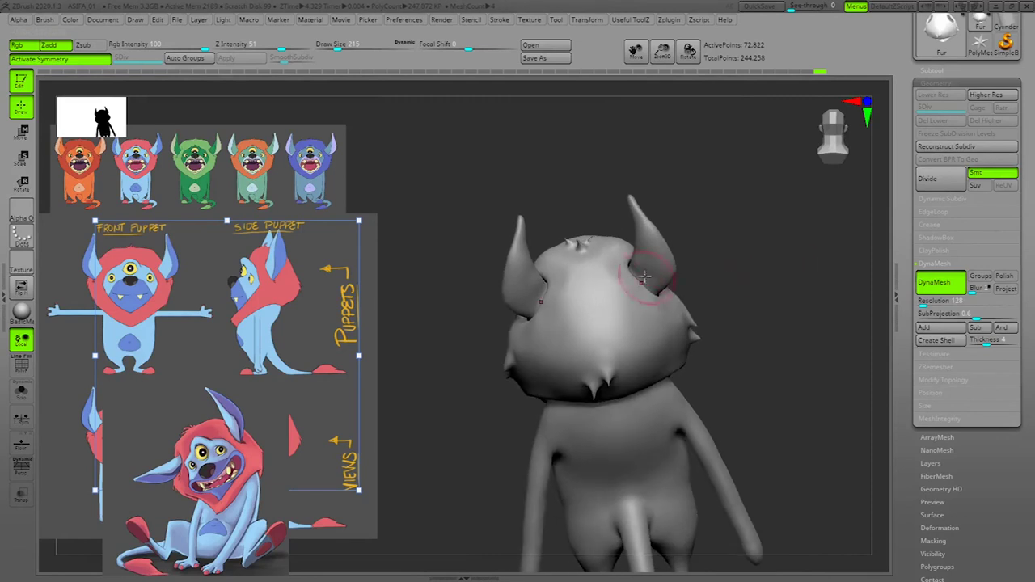
# Step: Refine the hood's fit around the ears from above, the side and the back with the Move brush at draw size 215
pyautogui.moveTo(718, 239); pyautogui.dragTo(737, 255)
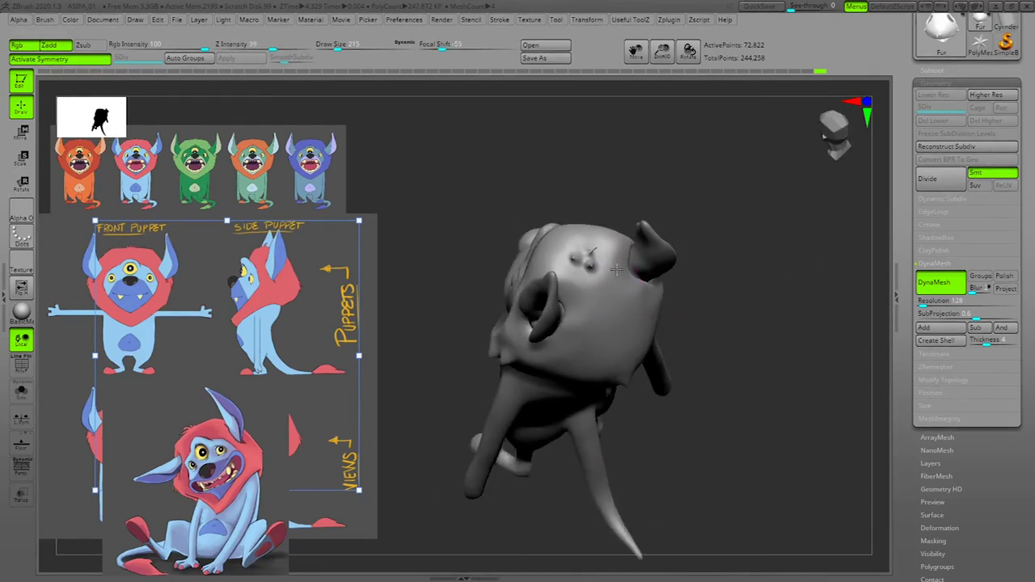
pyautogui.moveTo(726, 237); pyautogui.dragTo(636, 276)
pyautogui.moveTo(783, 236)
pyautogui.mouseDown()
pyautogui.moveTo(799, 295)
pyautogui.moveTo(792, 317)
pyautogui.moveTo(818, 242)
pyautogui.moveTo(759, 241)
pyautogui.moveTo(794, 230)
pyautogui.moveTo(794, 247)
pyautogui.mouseUp()
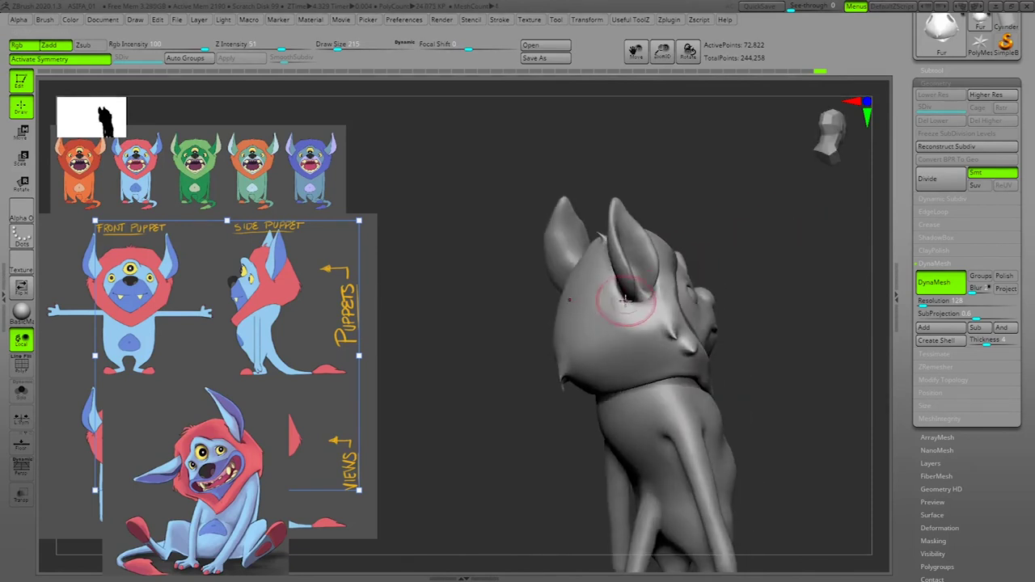
pyautogui.moveTo(732, 271); pyautogui.dragTo(743, 250)
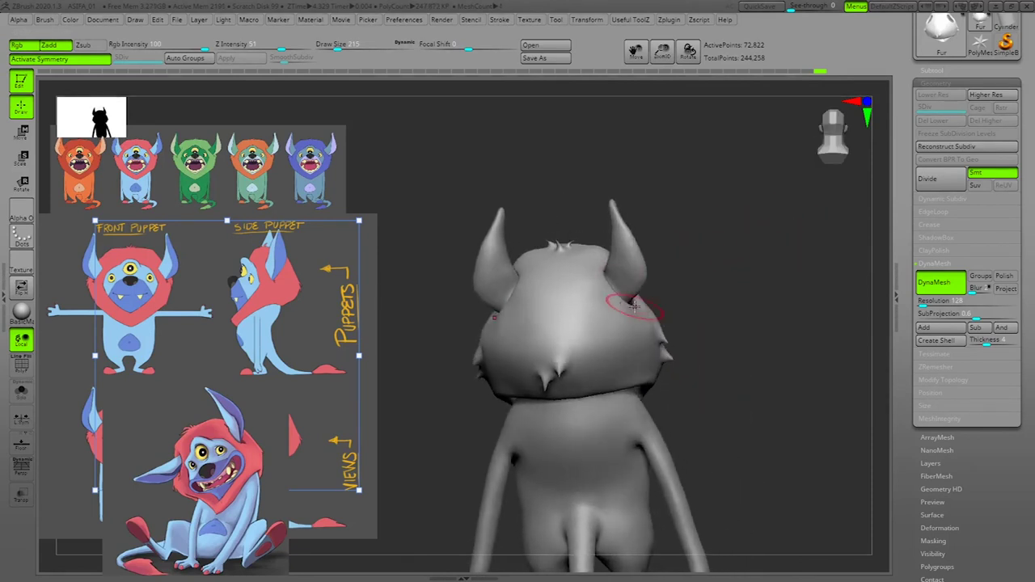
pyautogui.moveTo(683, 286); pyautogui.dragTo(750, 278)
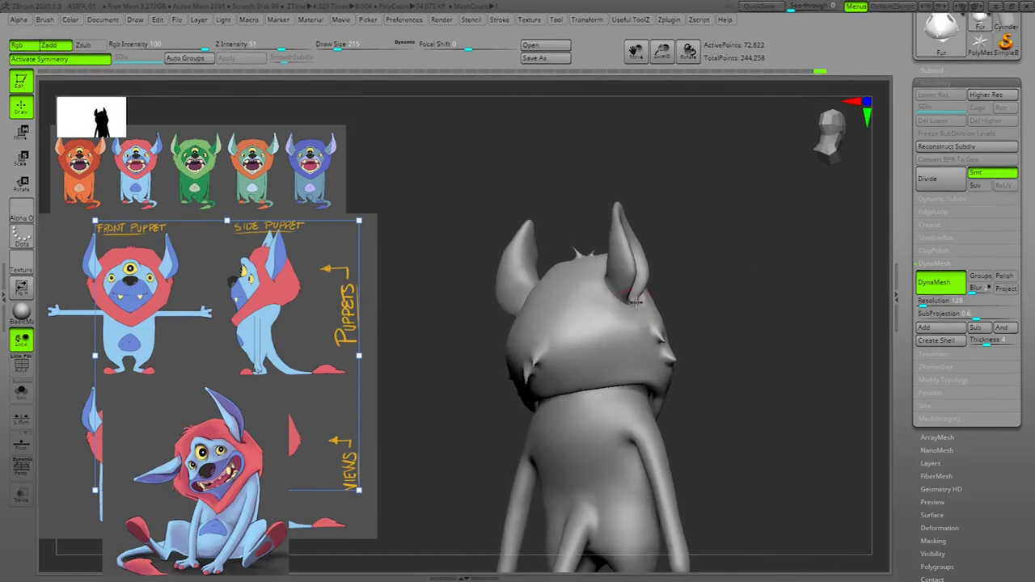
# Step: Reselect the Move brush and adjust the hood's cheek edges from the front at draw size 121
pyautogui.press('b')
pyautogui.press('m')
pyautogui.press('v')
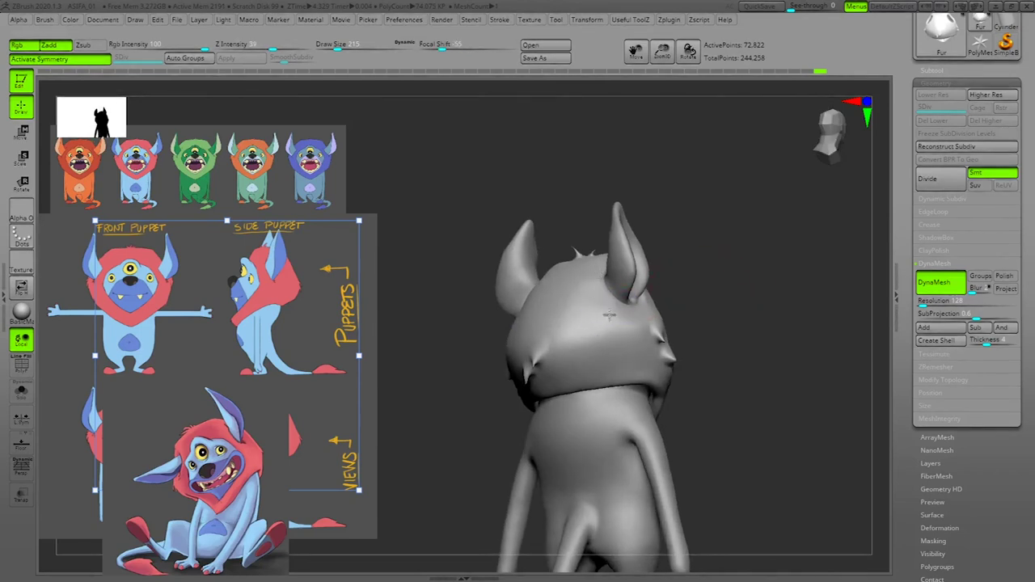
pyautogui.moveTo(748, 299); pyautogui.dragTo(817, 277)
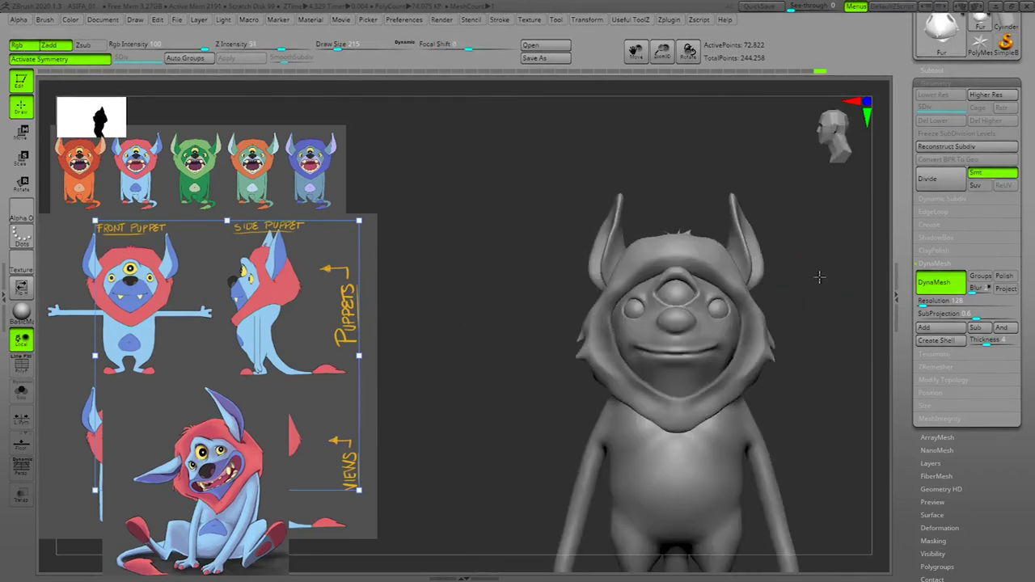
pyautogui.keyDown('alt'); pyautogui.moveTo(843, 369); pyautogui.dragTo(753, 410); pyautogui.keyUp('alt')
pyautogui.moveTo(811, 316); pyautogui.dragTo(716, 349)
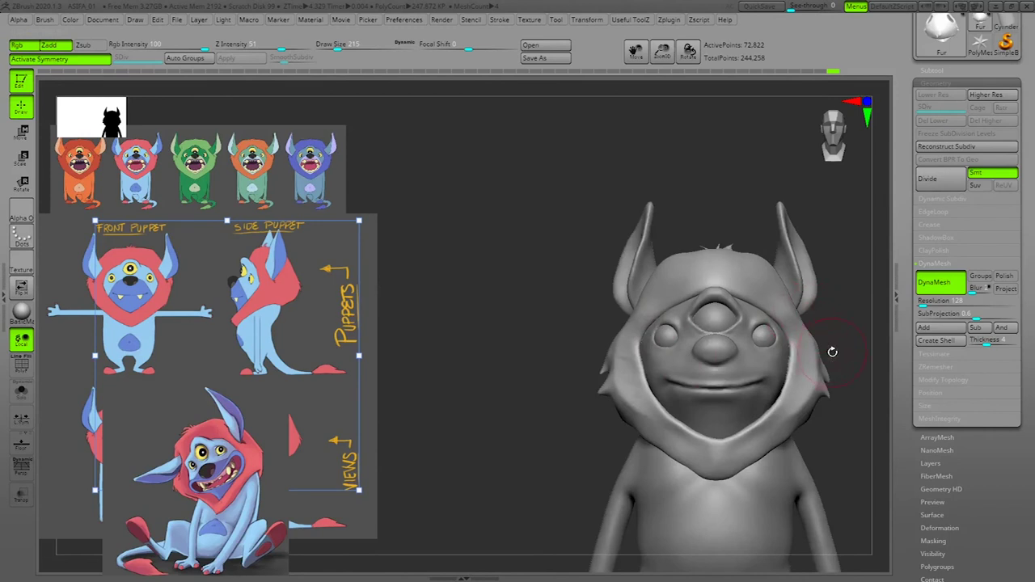
pyautogui.press('space')
pyautogui.moveTo(820, 357); pyautogui.dragTo(811, 357)
pyautogui.keyDown('alt'); pyautogui.moveTo(841, 316); pyautogui.dragTo(790, 306); pyautogui.keyUp('alt')
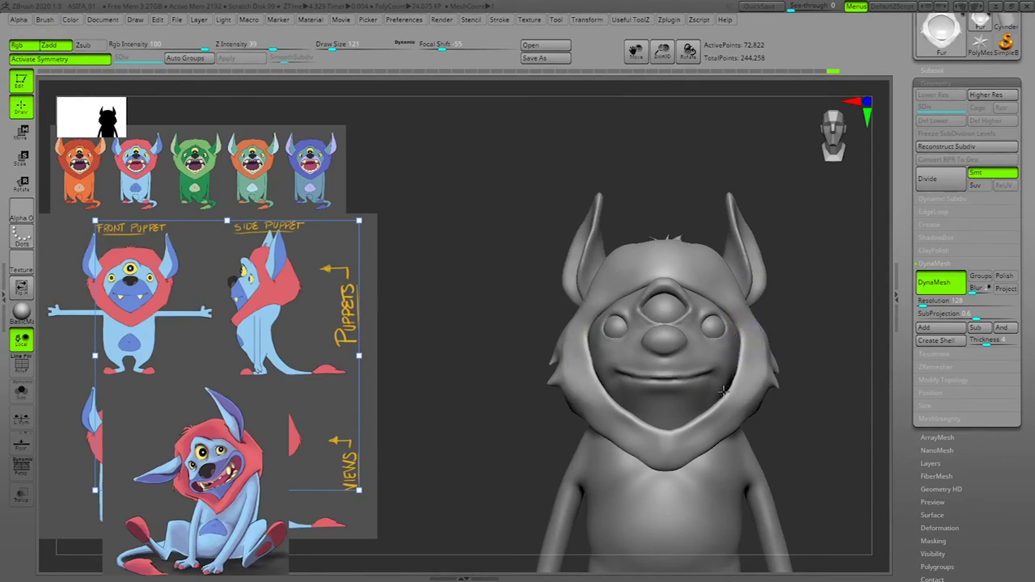
# Step: Refine the hood's face opening and outer cheeks with the Move brush at draw size 227, checking the full figure
pyautogui.press('1')
pyautogui.click(770, 95)
pyautogui.press('space')
pyautogui.moveTo(735, 389); pyautogui.dragTo(739, 389)
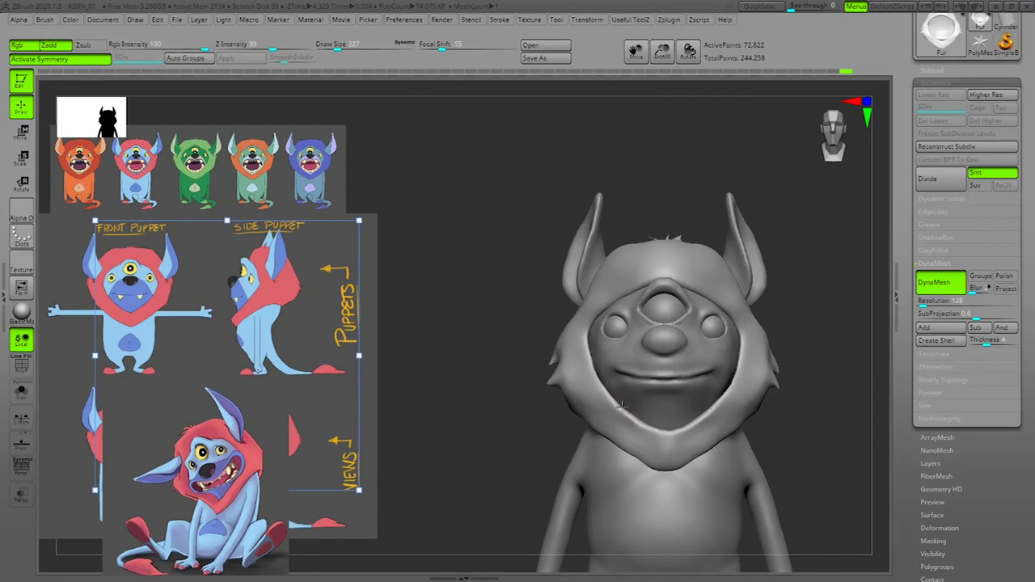
pyautogui.moveTo(839, 337); pyautogui.dragTo(783, 304)
pyautogui.keyDown('alt'); pyautogui.moveTo(865, 326); pyautogui.dragTo(852, 363); pyautogui.keyUp('alt')
pyautogui.moveTo(836, 401); pyautogui.dragTo(757, 353)
pyautogui.moveTo(793, 381); pyautogui.dragTo(760, 311)
pyautogui.moveTo(817, 353); pyautogui.dragTo(849, 382)
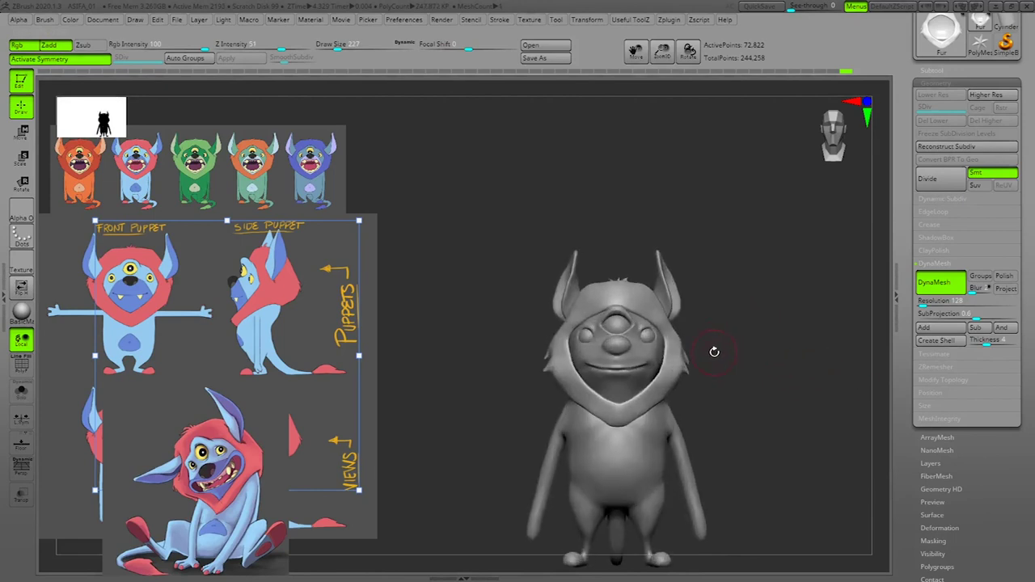
# Step: Reshape the hood's overall side silhouette from the front and back with the Move brush at draw size 447
pyautogui.press('space')
pyautogui.moveTo(715, 354)
pyautogui.mouseDown()
pyautogui.moveTo(748, 343)
pyautogui.moveTo(732, 346)
pyautogui.mouseUp()
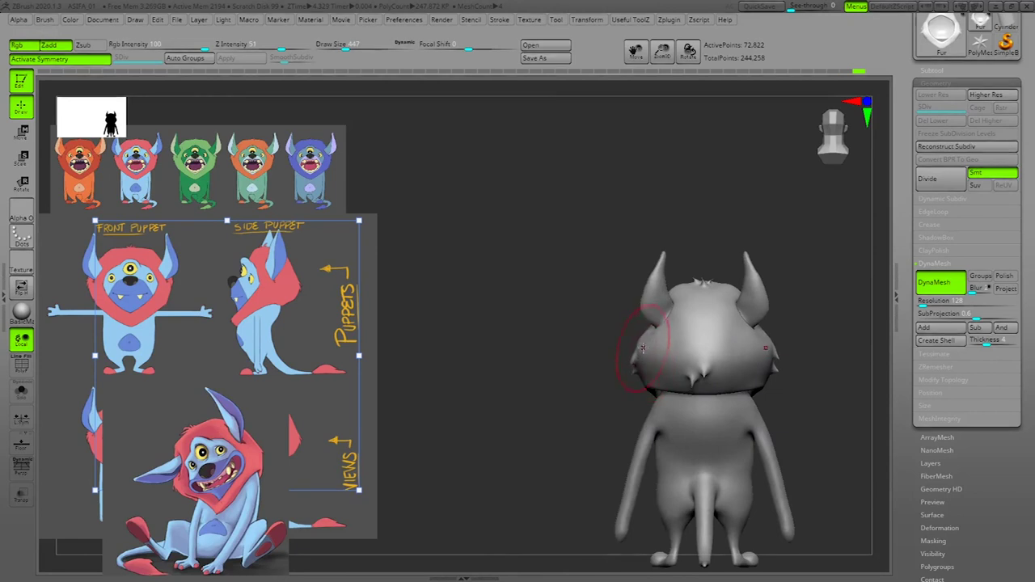
pyautogui.keyDown('shift'); pyautogui.moveTo(827, 306); pyautogui.dragTo(869, 309); pyautogui.keyUp('shift')
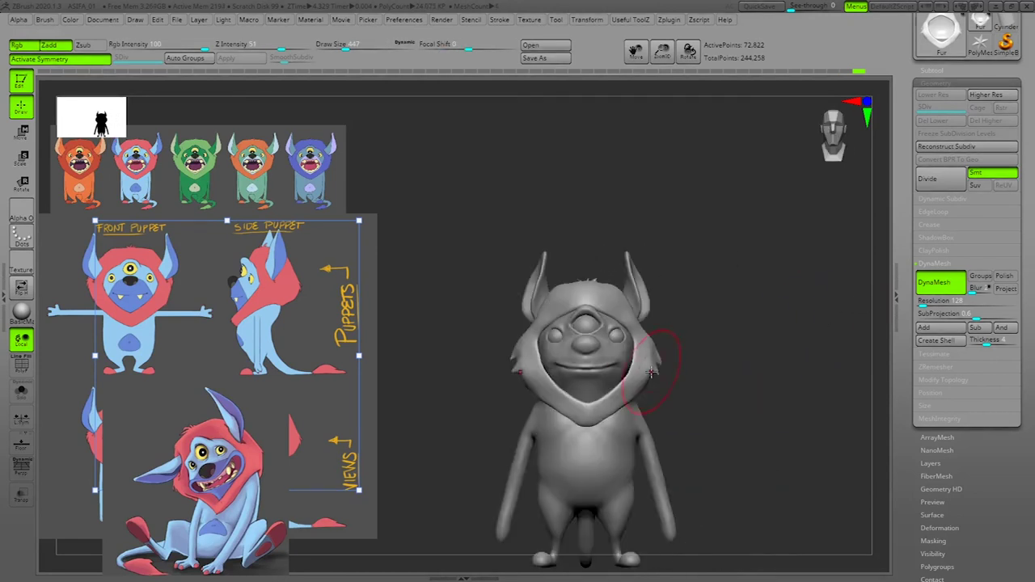
pyautogui.moveTo(657, 330); pyautogui.dragTo(783, 325)
# Step: Adjust the hood's sides below the ears with the Move brush at draw size 279 and compare with the front puppet reference
pyautogui.press('space')
pyautogui.moveTo(655, 341); pyautogui.dragTo(645, 341)
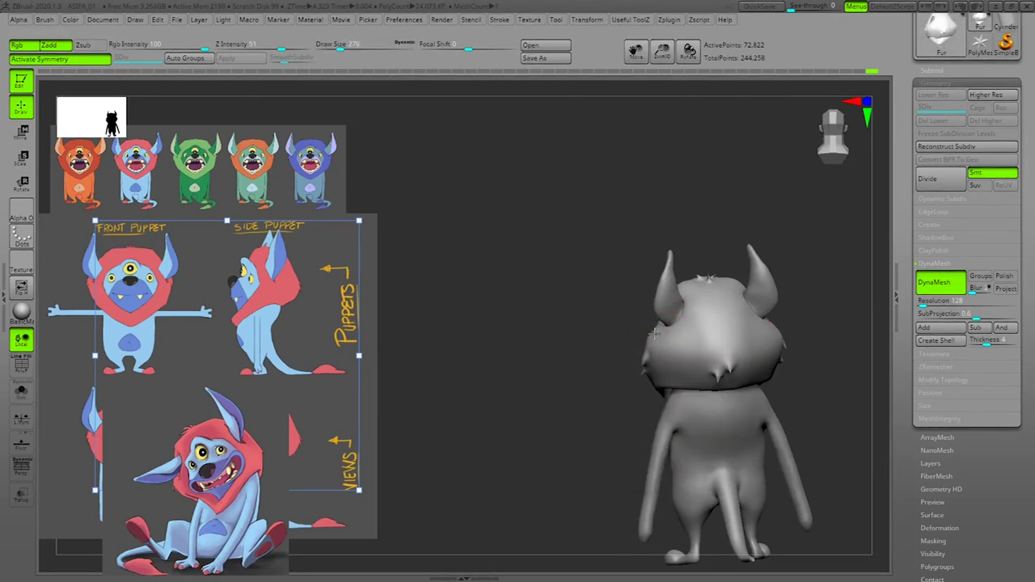
pyautogui.moveTo(839, 286); pyautogui.dragTo(877, 284)
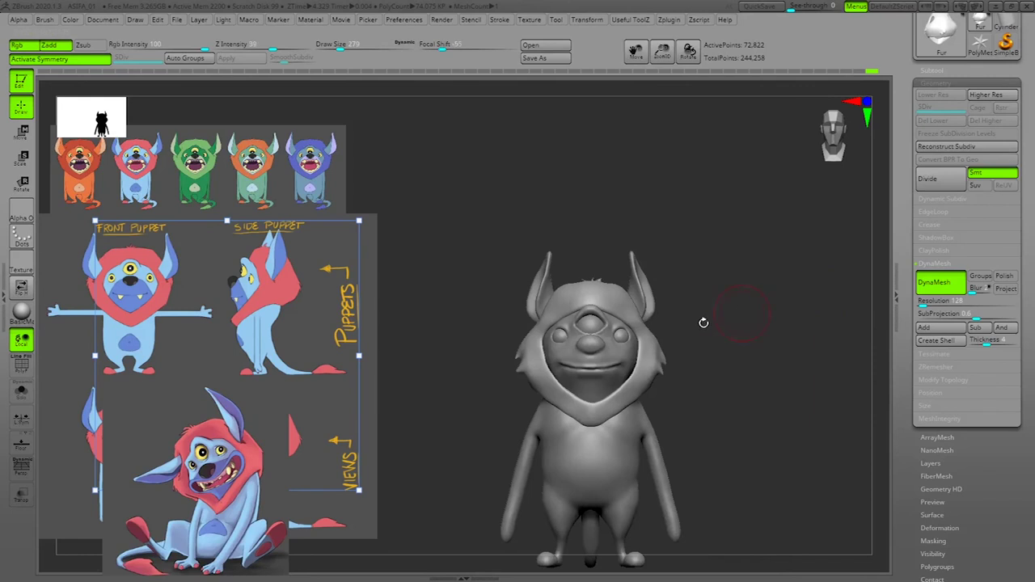
pyautogui.moveTo(691, 320); pyautogui.dragTo(661, 332)
pyautogui.moveTo(728, 325); pyautogui.dragTo(751, 319)
pyautogui.keyDown('alt'); pyautogui.moveTo(753, 361); pyautogui.dragTo(775, 353); pyautogui.keyUp('alt')
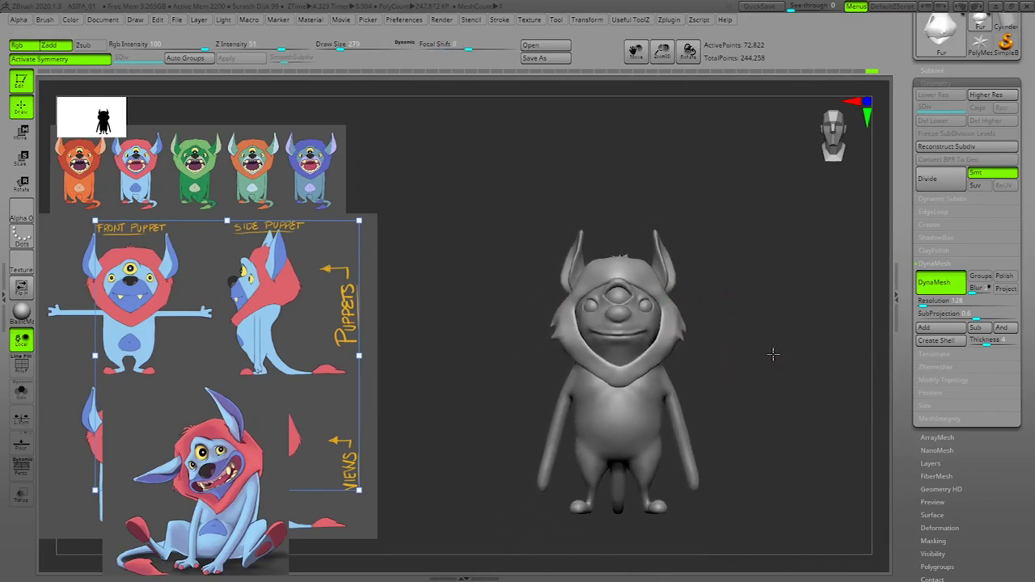
pyautogui.keyDown('alt'); pyautogui.moveTo(812, 395); pyautogui.dragTo(791, 397); pyautogui.keyUp('alt')
# Step: Append a Sphere3D as a new subtool and rename it Teeth
pyautogui.click(932, 71)
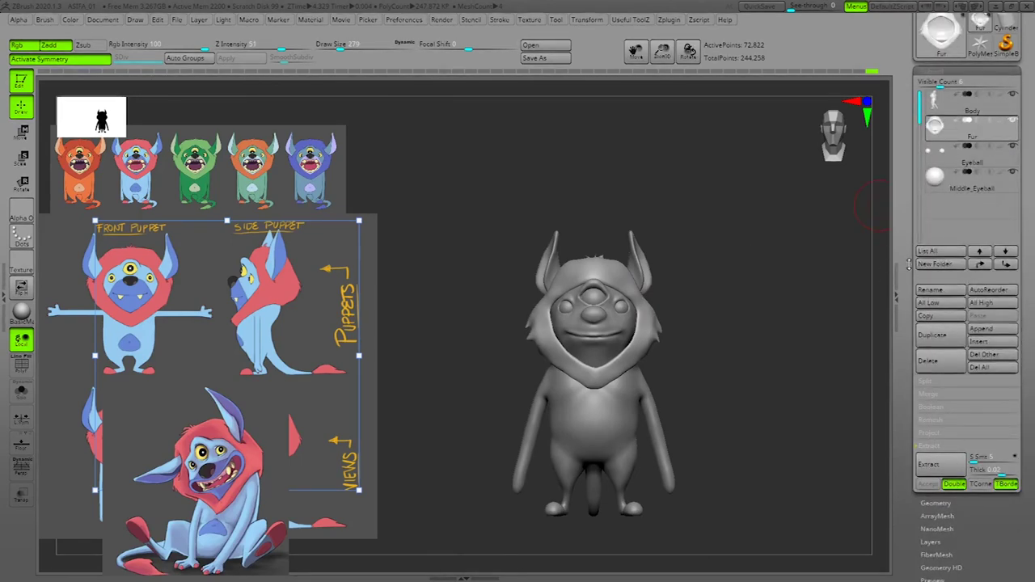
pyautogui.click(1000, 377)
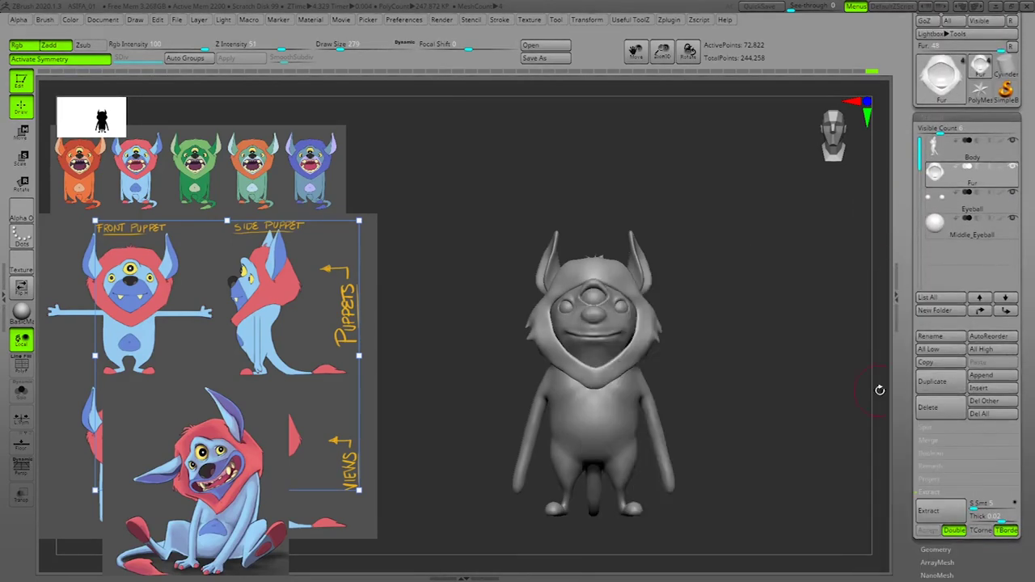
pyautogui.click(999, 376)
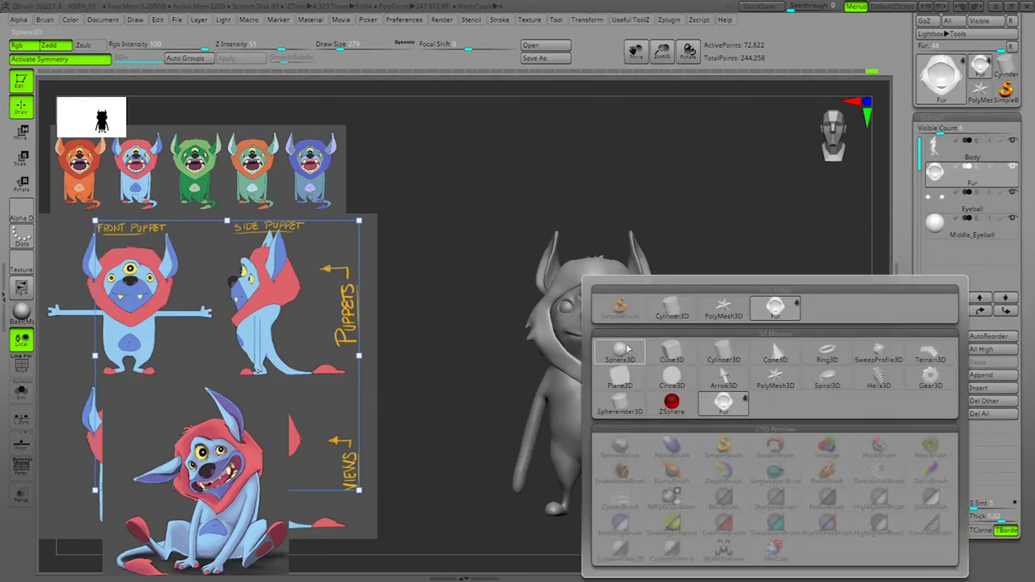
pyautogui.moveTo(632, 354)
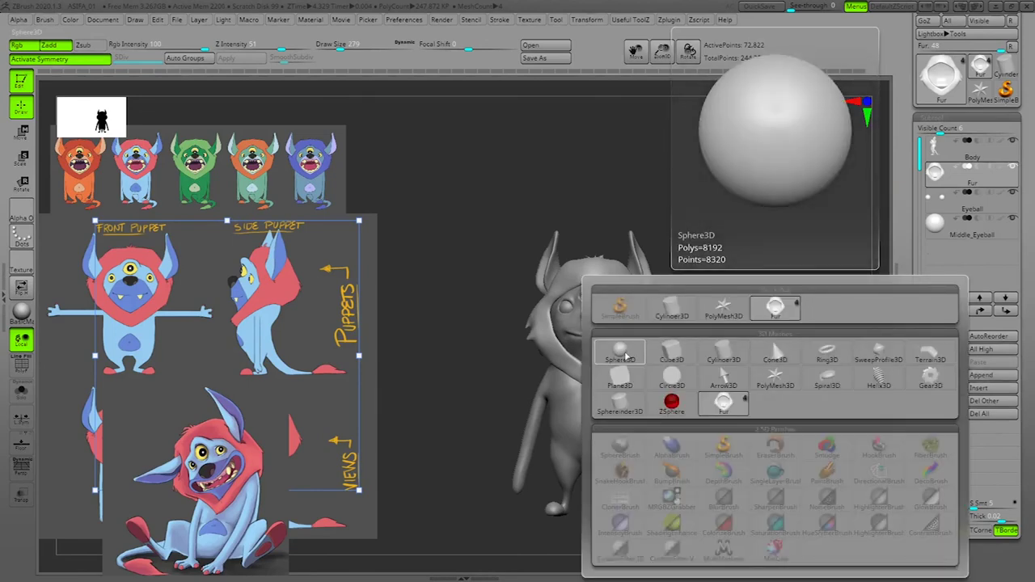
pyautogui.click(624, 356)
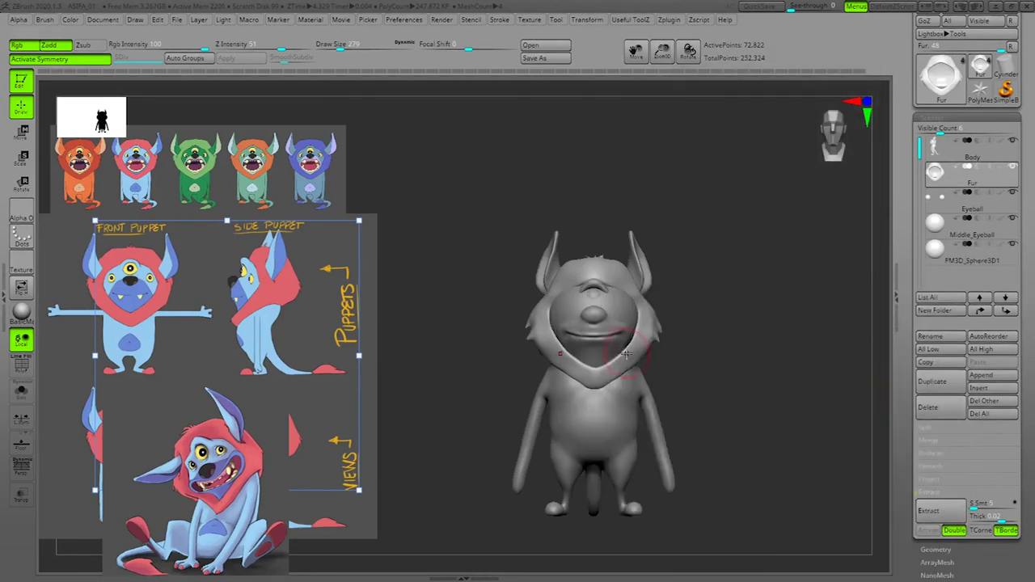
pyautogui.click(940, 337)
pyautogui.write('Teeth')
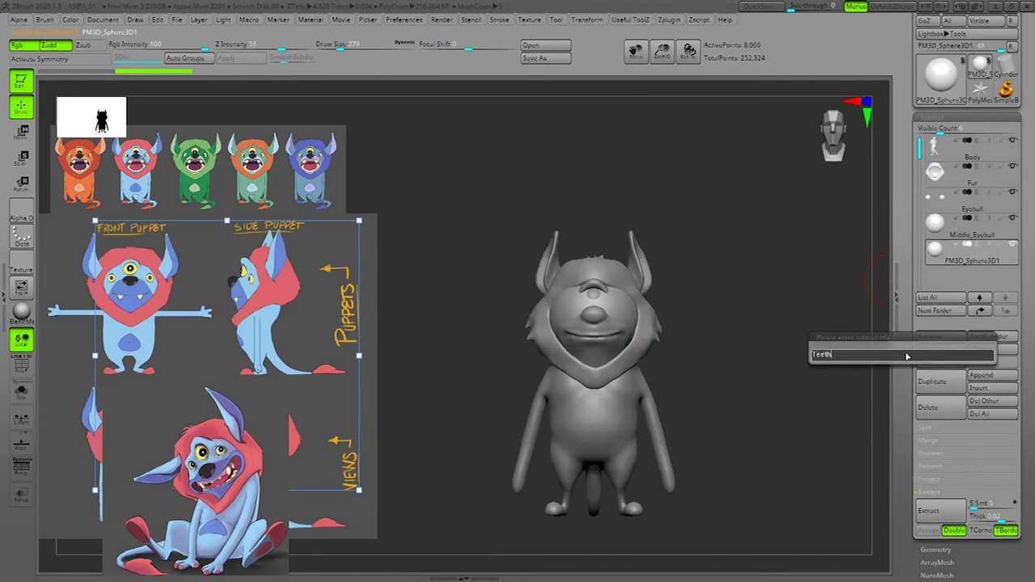
pyautogui.press('Return')
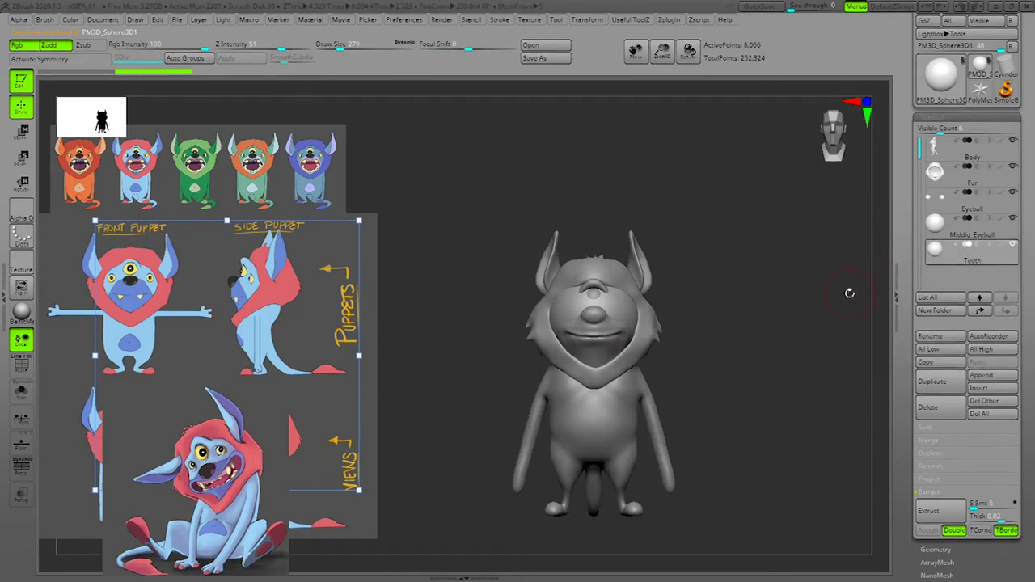
# Step: Scale down the Teeth sphere and move it in front of the mouth's corner, checking from the front and side
pyautogui.press('w')
pyautogui.moveTo(639, 275); pyautogui.dragTo(674, 338)
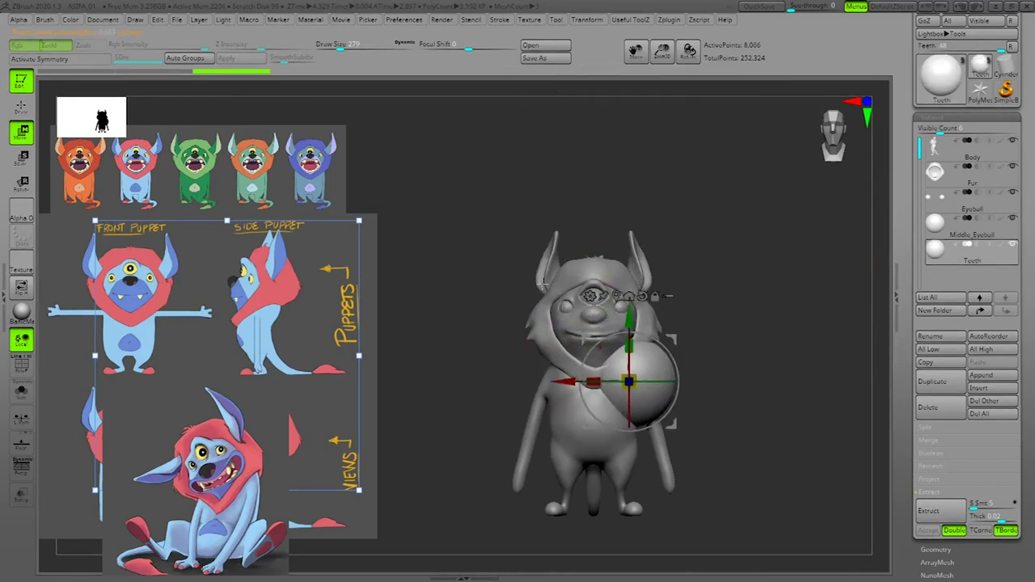
pyautogui.keyDown('shift'); pyautogui.moveTo(742, 361); pyautogui.dragTo(728, 366); pyautogui.keyUp('shift')
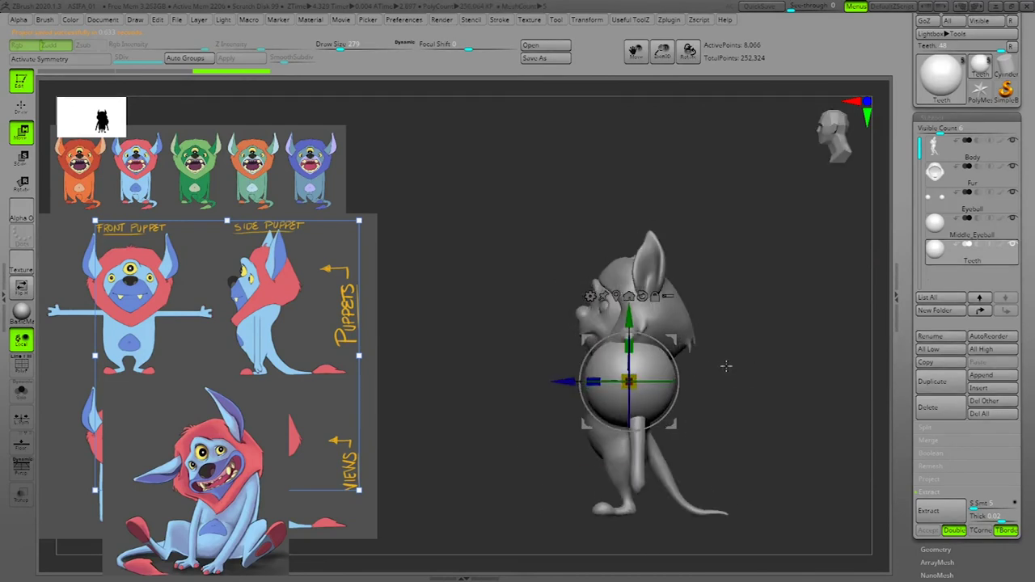
pyautogui.moveTo(629, 382); pyautogui.dragTo(616, 391)
pyautogui.moveTo(671, 340); pyautogui.dragTo(624, 312)
pyautogui.keyDown('shift'); pyautogui.moveTo(728, 326); pyautogui.dragTo(809, 368); pyautogui.keyUp('shift')
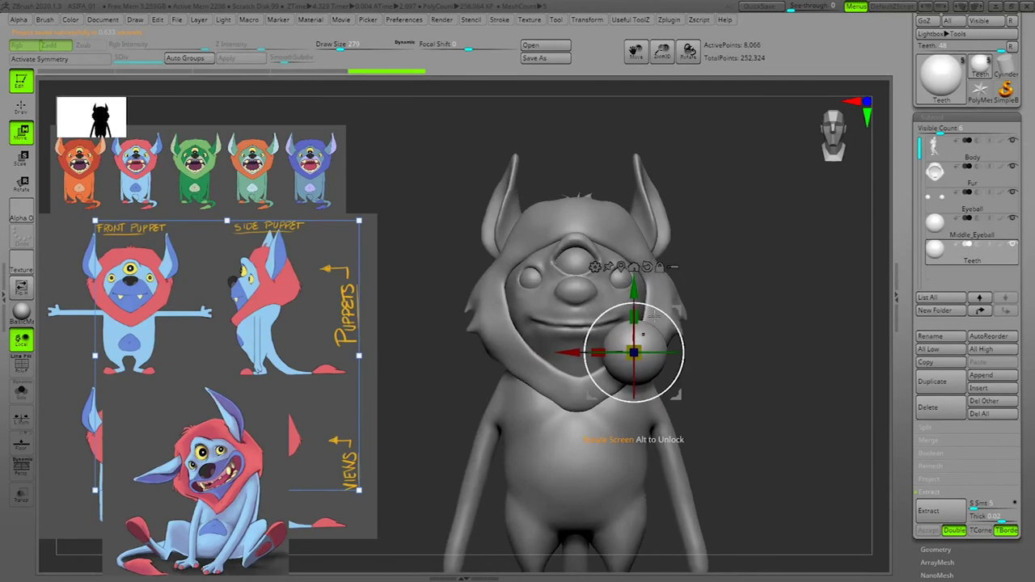
pyautogui.moveTo(640, 347); pyautogui.dragTo(631, 356)
pyautogui.moveTo(676, 312); pyautogui.dragTo(651, 300)
pyautogui.moveTo(613, 338); pyautogui.dragTo(609, 342)
pyautogui.keyDown('alt'); pyautogui.moveTo(745, 315); pyautogui.dragTo(712, 349); pyautogui.keyUp('alt')
# Step: Flatten the Teeth sphere in depth and narrow its width into a slim elongated tooth with the gizmo
pyautogui.moveTo(610, 297); pyautogui.dragTo(612, 296)
pyautogui.moveTo(817, 308); pyautogui.dragTo(731, 327)
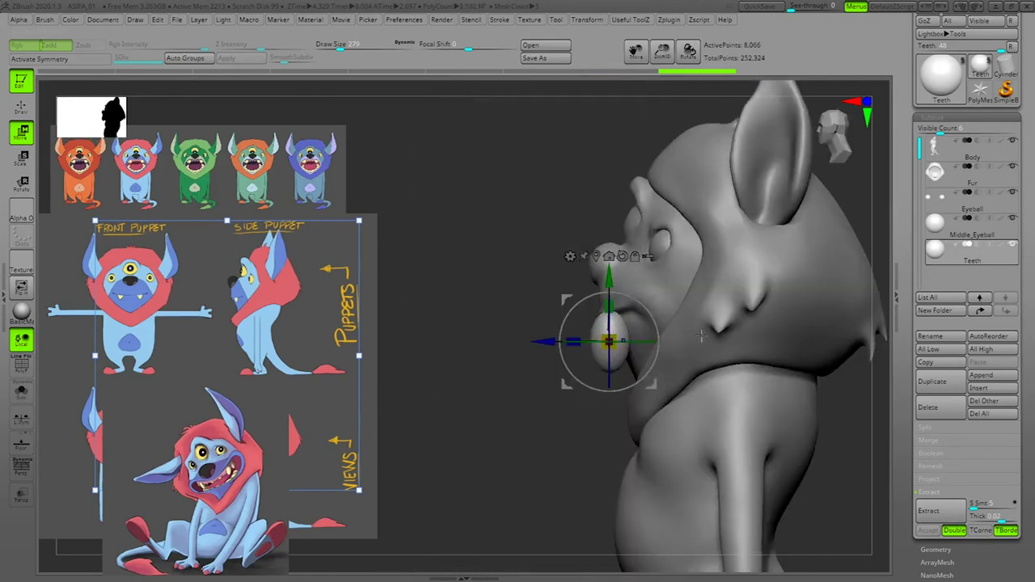
pyautogui.moveTo(575, 340); pyautogui.dragTo(584, 342)
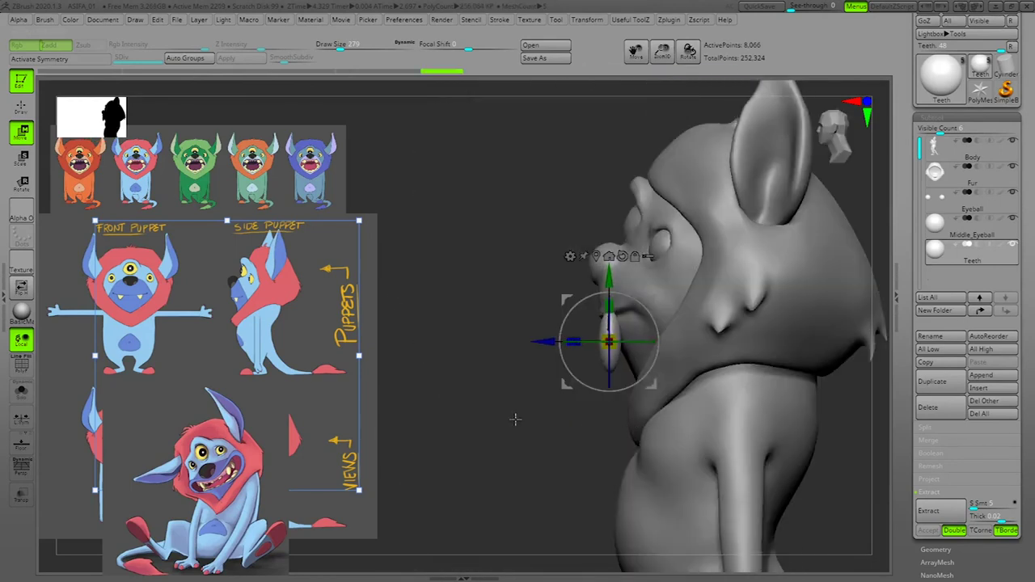
pyautogui.moveTo(515, 418); pyautogui.dragTo(559, 411)
pyautogui.moveTo(832, 335); pyautogui.dragTo(847, 336)
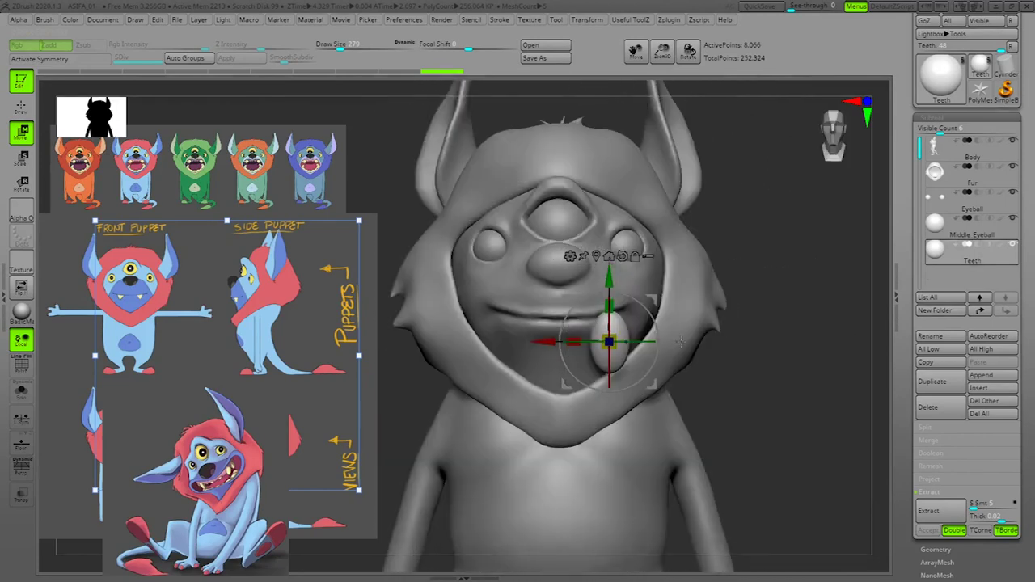
pyautogui.moveTo(577, 340); pyautogui.dragTo(581, 341)
pyautogui.moveTo(790, 334)
pyautogui.mouseDown()
pyautogui.moveTo(776, 331)
pyautogui.moveTo(803, 329)
pyautogui.mouseUp()
pyautogui.keyDown('shift'); pyautogui.moveTo(533, 449); pyautogui.dragTo(597, 443); pyautogui.keyUp('shift')
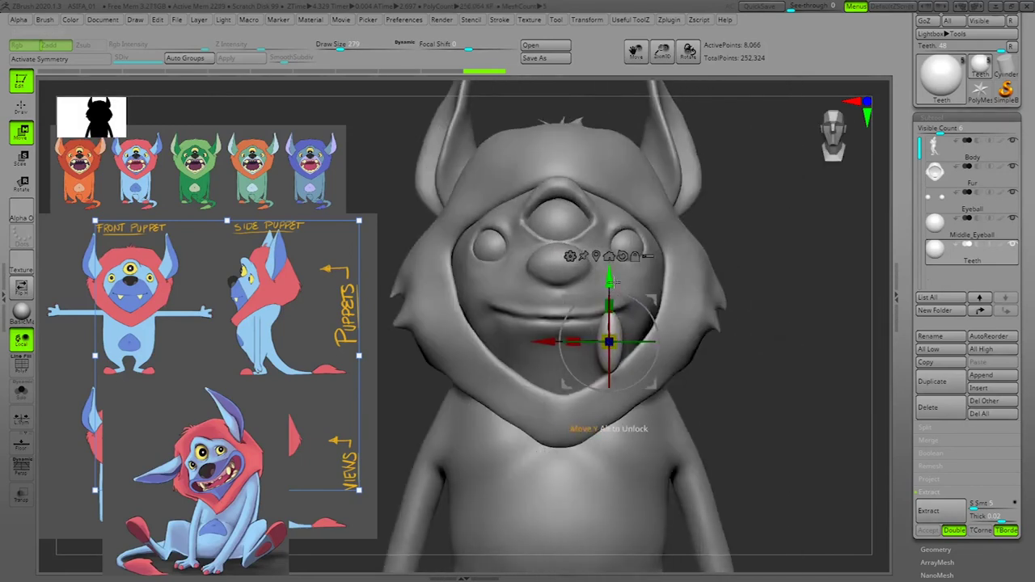
# Step: Switch the selection brush to ClipCurve and clip the upper part of the tooth flat with a straight line
pyautogui.press('q')
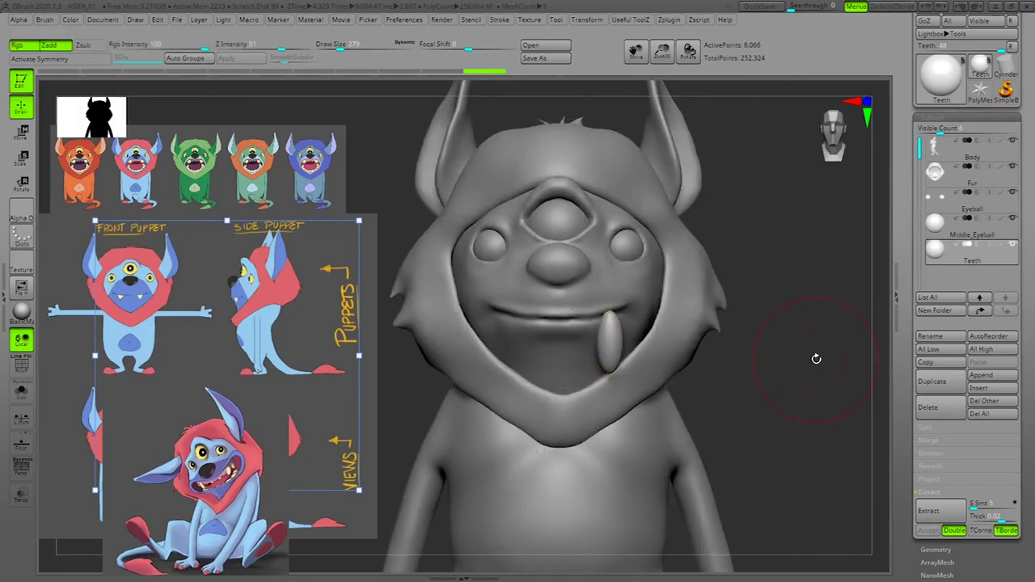
pyautogui.press('space')
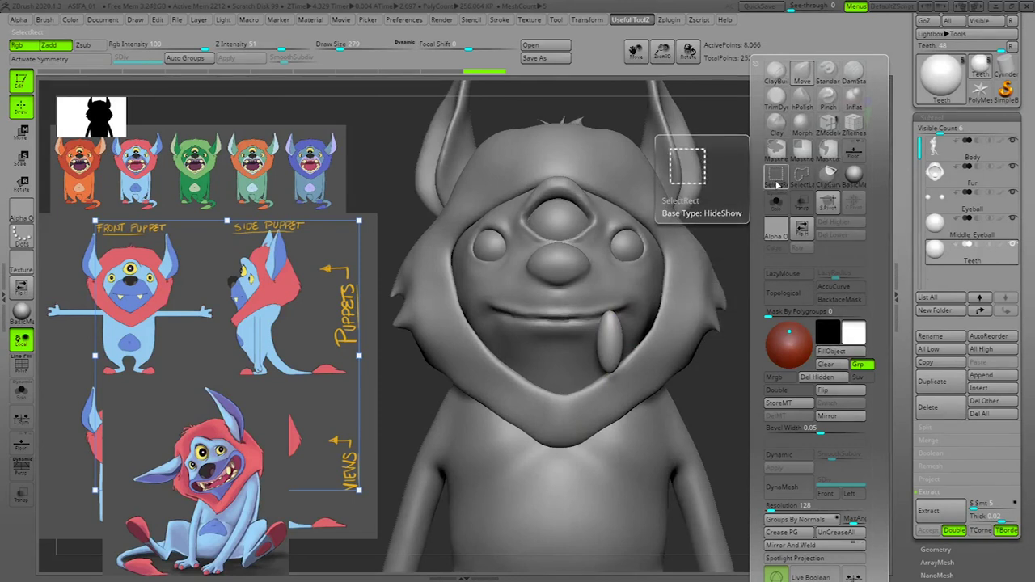
pyautogui.click(776, 185)
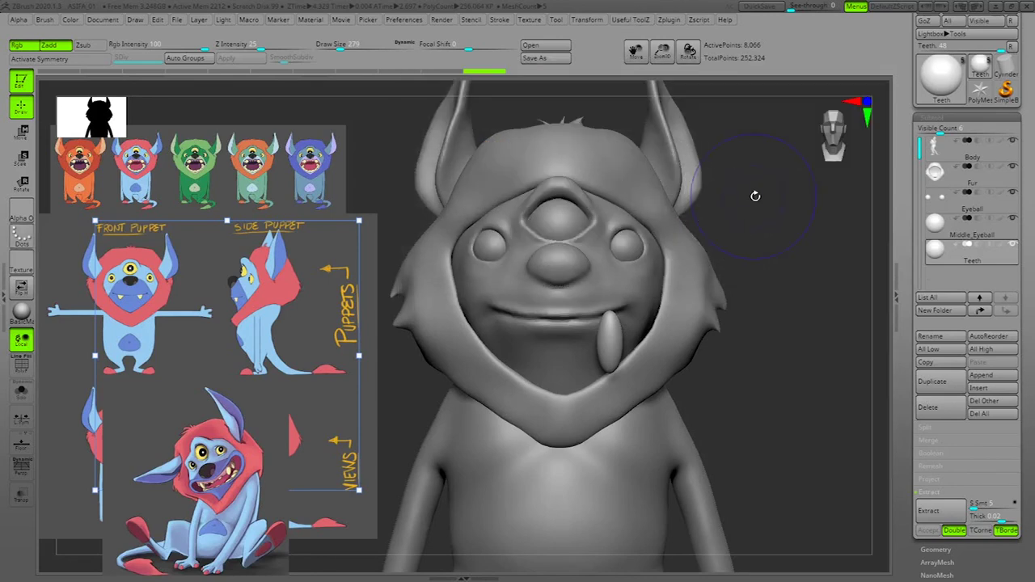
pyautogui.press('space')
pyautogui.keyDown('ctrl'); pyautogui.keyDown('shift'); pyautogui.click(723, 182); pyautogui.keyUp('shift'); pyautogui.keyUp('ctrl')
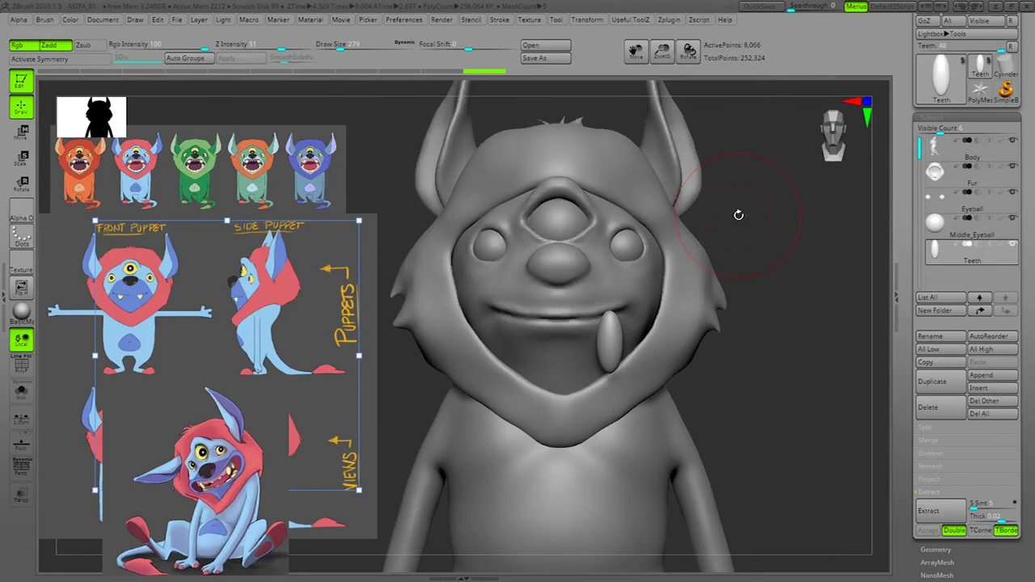
pyautogui.press('space')
pyautogui.keyDown('ctrl'); pyautogui.keyDown('shift'); pyautogui.click(701, 183); pyautogui.keyUp('shift'); pyautogui.keyUp('ctrl')
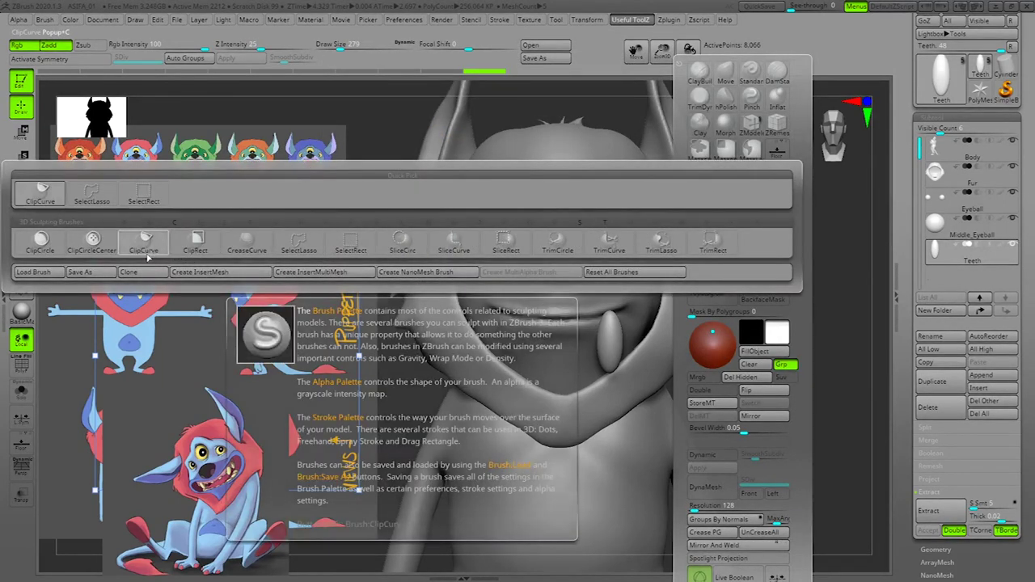
pyautogui.keyDown('ctrl'); pyautogui.keyDown('shift'); pyautogui.click(149, 248); pyautogui.keyUp('shift'); pyautogui.keyUp('ctrl')
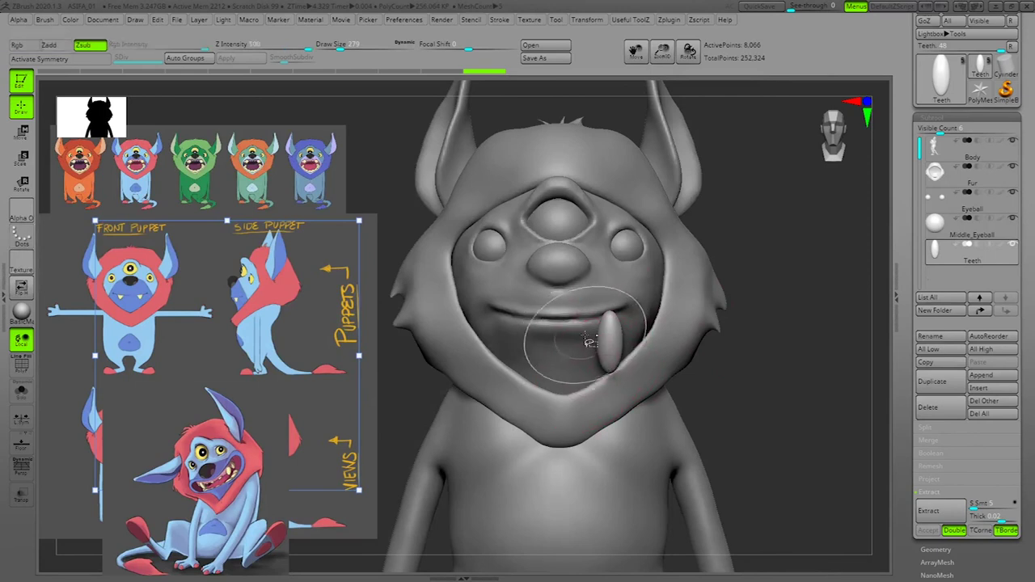
pyautogui.moveTo(696, 326)
pyautogui.keyDown('ctrl'); pyautogui.keyDown('shift'); pyautogui.mouseDown()
pyautogui.moveTo(384, 356)
pyautogui.moveTo(689, 334)
pyautogui.mouseUp(); pyautogui.keyUp('shift'); pyautogui.keyUp('ctrl')
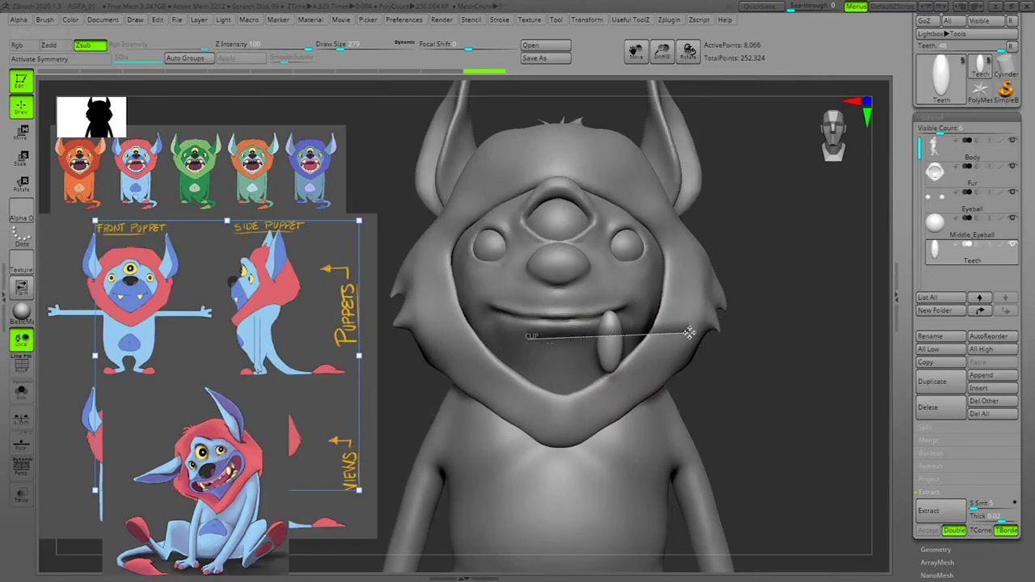
pyautogui.keyDown('ctrl'); pyautogui.keyDown('shift'); pyautogui.moveTo(688, 333); pyautogui.dragTo(691, 331); pyautogui.keyUp('shift'); pyautogui.keyUp('ctrl')
pyautogui.moveTo(857, 357); pyautogui.dragTo(811, 364)
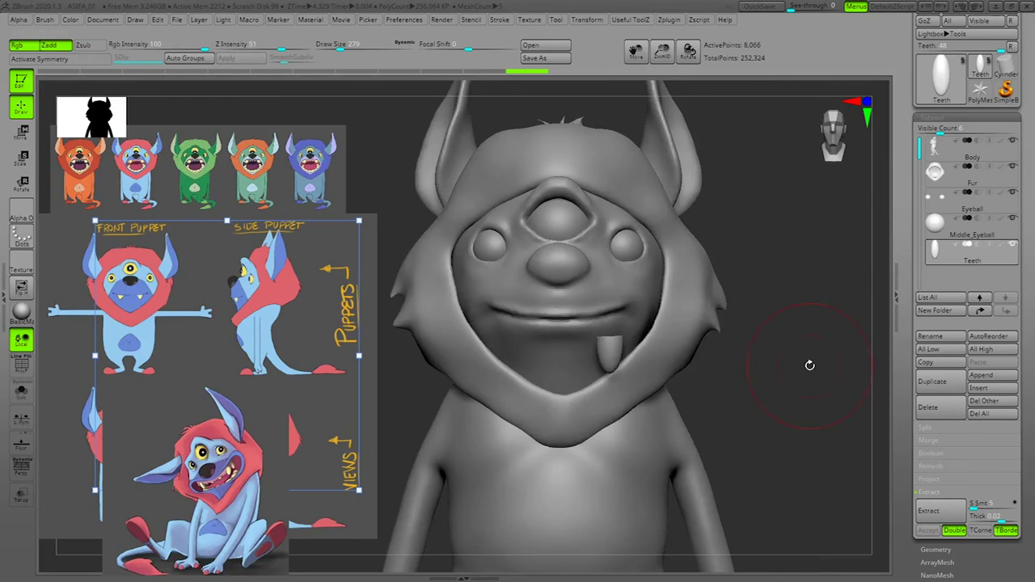
# Step: Apply DynaMesh to the clipped tooth at resolution 128 and check its polyframe
pyautogui.press('space')
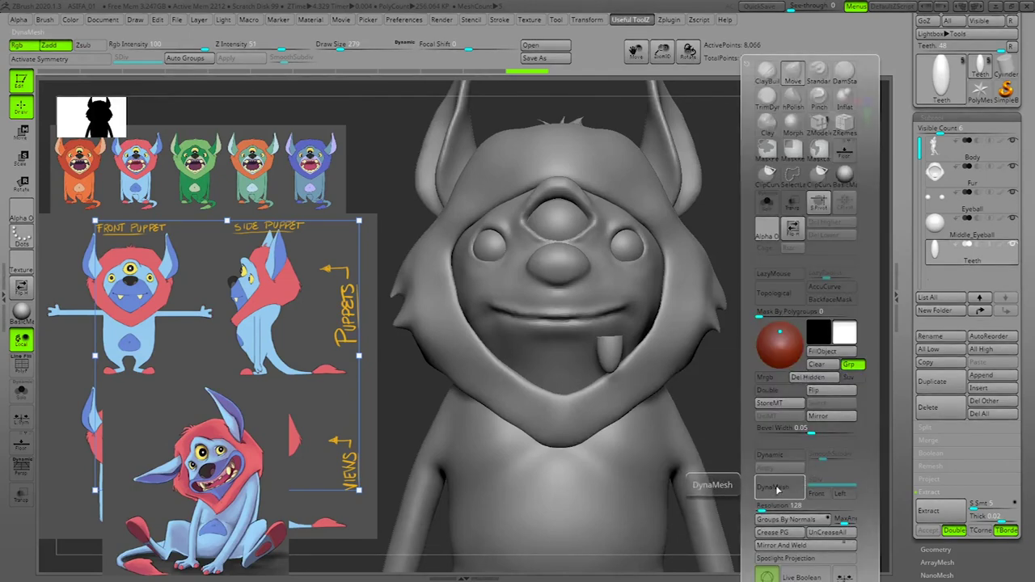
pyautogui.click(778, 490)
pyautogui.press('space')
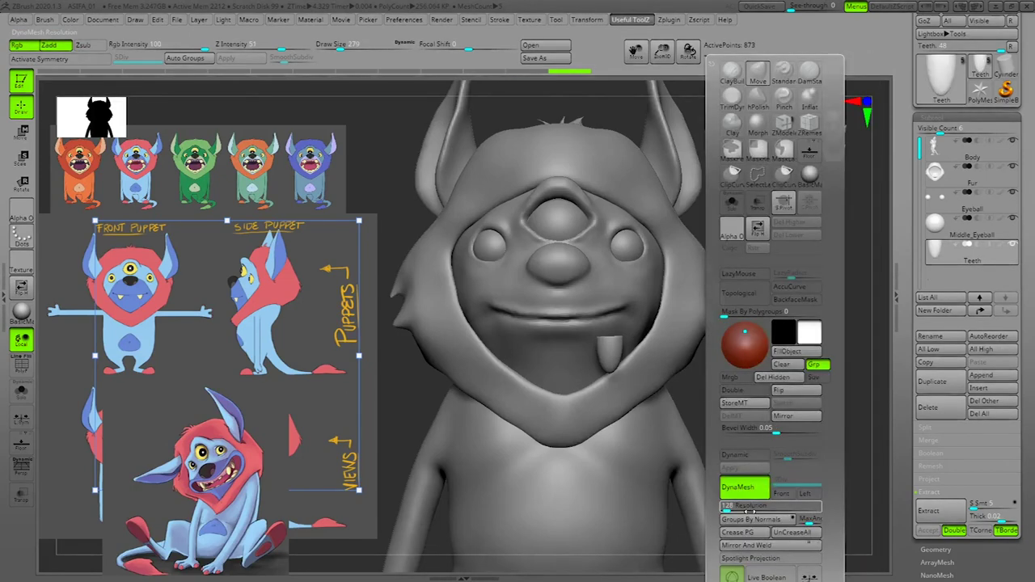
pyautogui.keyDown('alt'); pyautogui.moveTo(764, 393); pyautogui.dragTo(805, 428); pyautogui.keyUp('alt')
pyautogui.hotkey('shift', 'f')
pyautogui.hotkey('shift', 'f')
# Step: Raise the tooth so its flat end meets the mouth line
pyautogui.press('w')
pyautogui.moveTo(600, 280); pyautogui.dragTo(599, 247)
pyautogui.moveTo(817, 400)
pyautogui.mouseDown()
pyautogui.moveTo(804, 411)
pyautogui.moveTo(817, 412)
pyautogui.mouseUp()
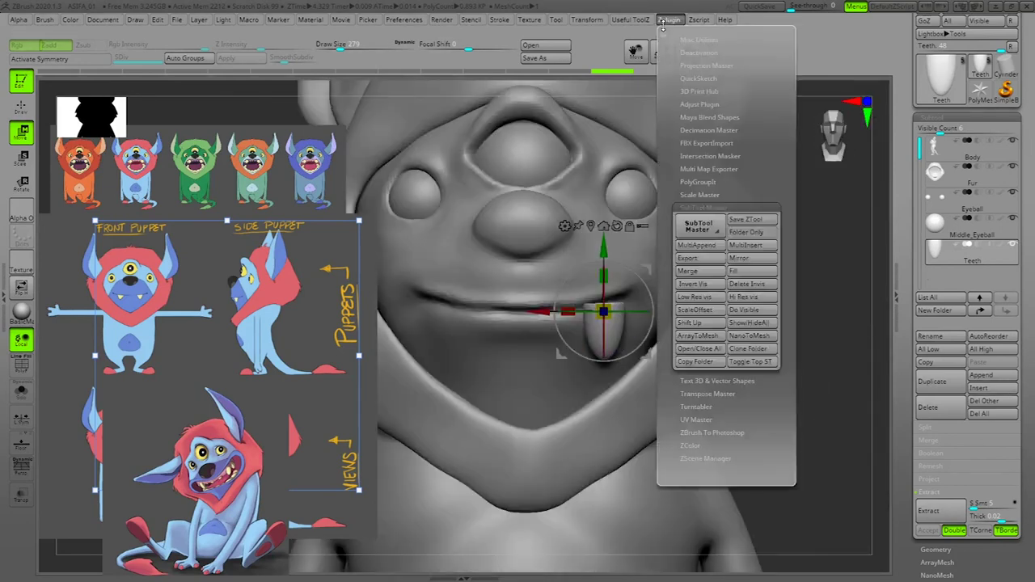
# Step: Mirror the tooth to the other side of the mouth with SubTool Master, merging both into the Teeth subtool
pyautogui.moveTo(647, 21)
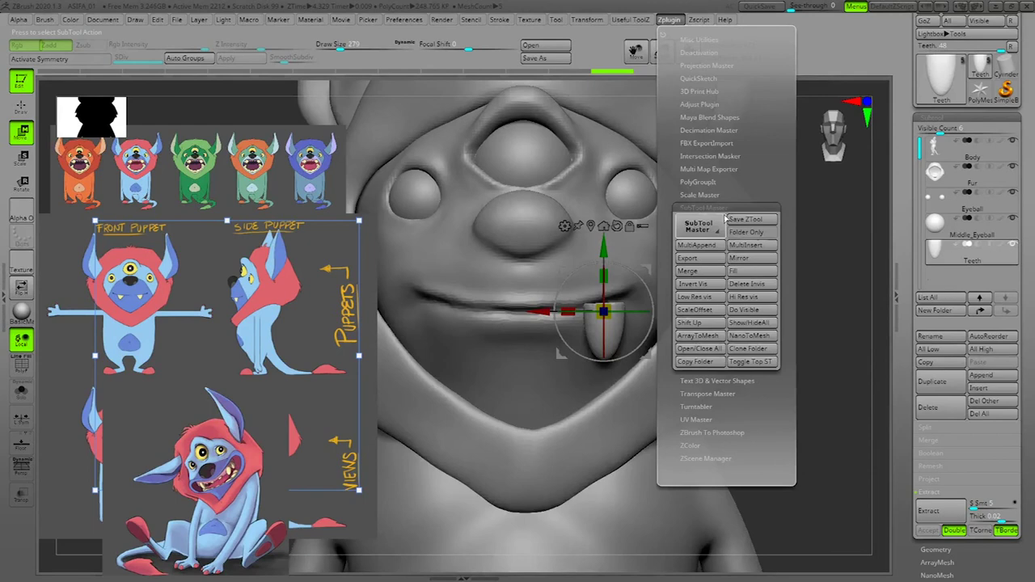
pyautogui.click(752, 259)
pyautogui.click(457, 275)
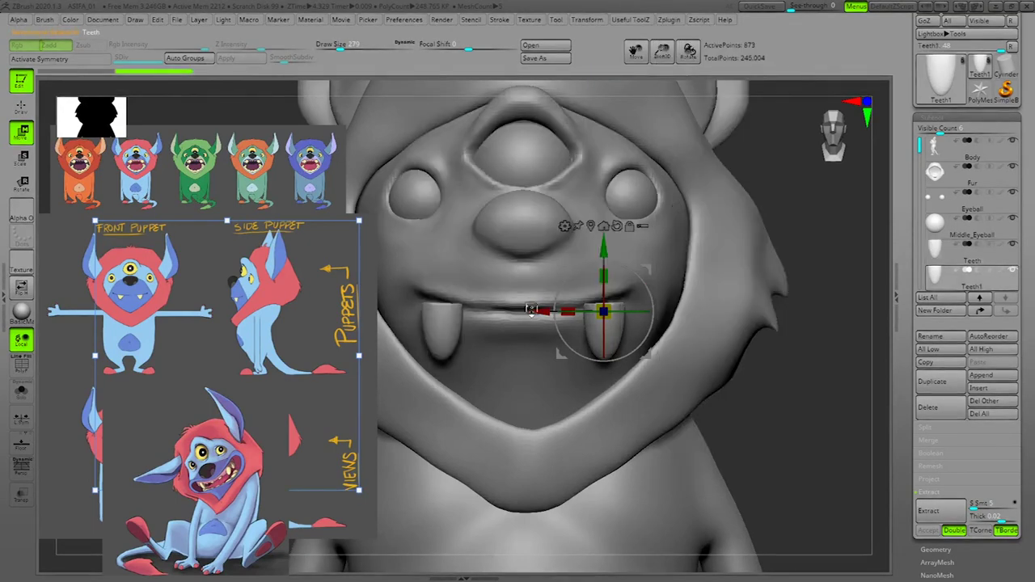
pyautogui.keyDown('alt'); pyautogui.moveTo(818, 363); pyautogui.dragTo(816, 376); pyautogui.keyUp('alt')
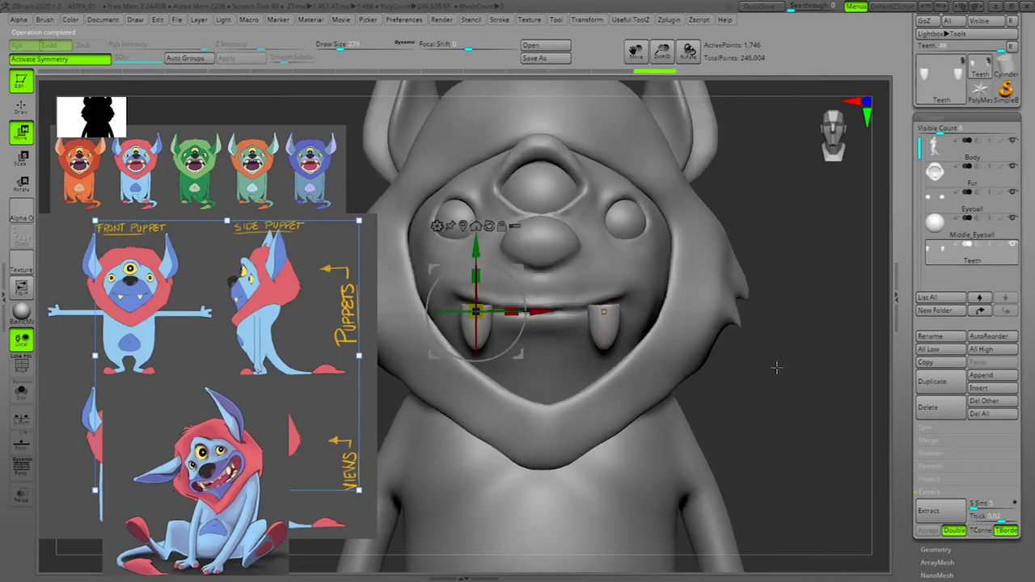
# Step: Taper both teeth into pointed fangs from the front with the Move brush at draw size 130
pyautogui.press('q')
pyautogui.keyDown('alt'); pyautogui.moveTo(796, 374); pyautogui.dragTo(813, 396); pyautogui.keyUp('alt')
pyautogui.press('space')
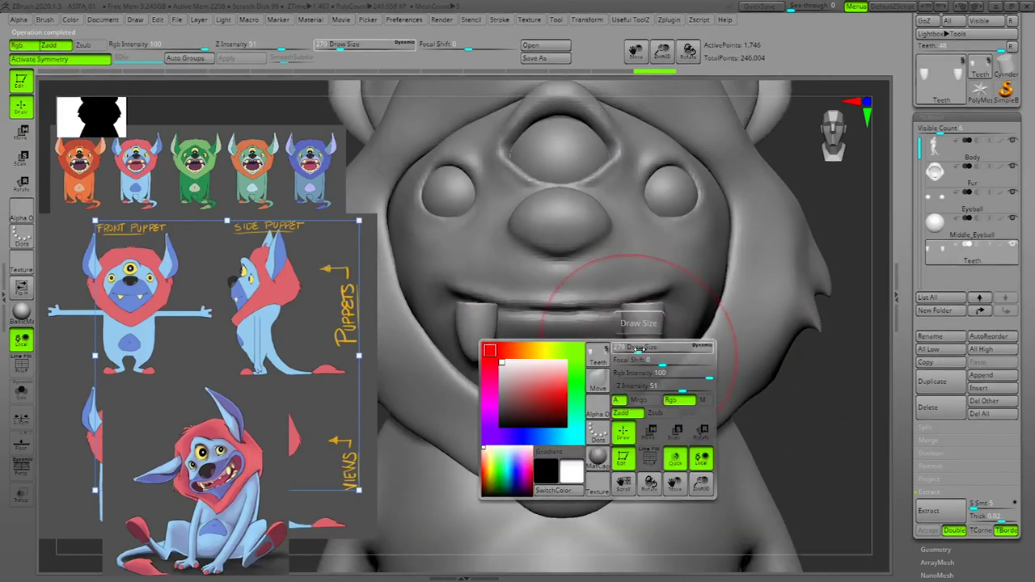
pyautogui.moveTo(631, 352)
pyautogui.mouseDown()
pyautogui.moveTo(644, 353)
pyautogui.moveTo(642, 345)
pyautogui.mouseUp()
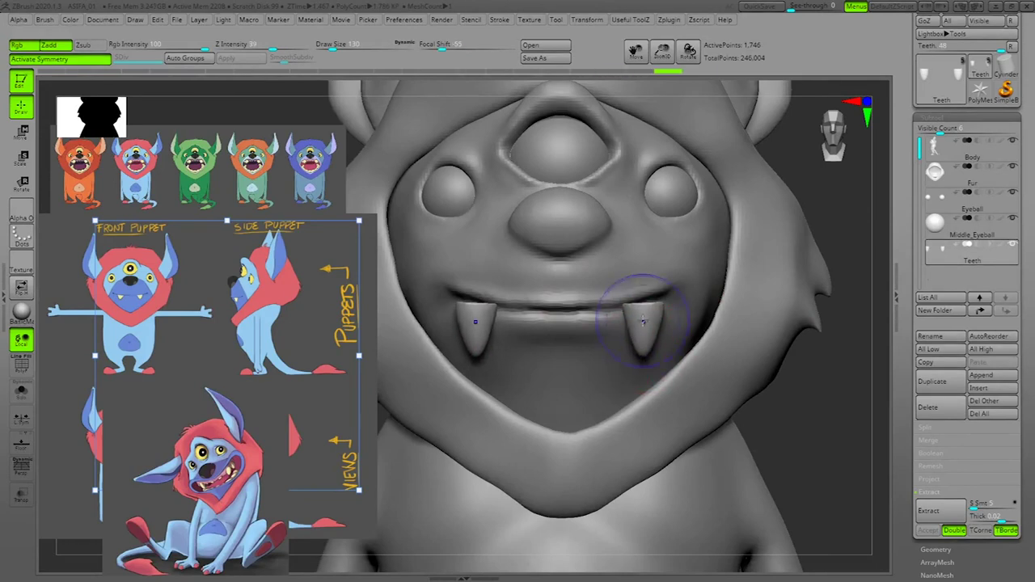
# Step: Adjust the fangs' side profile with the Move brush and compare the shape through the redo history
pyautogui.moveTo(850, 341); pyautogui.dragTo(635, 313)
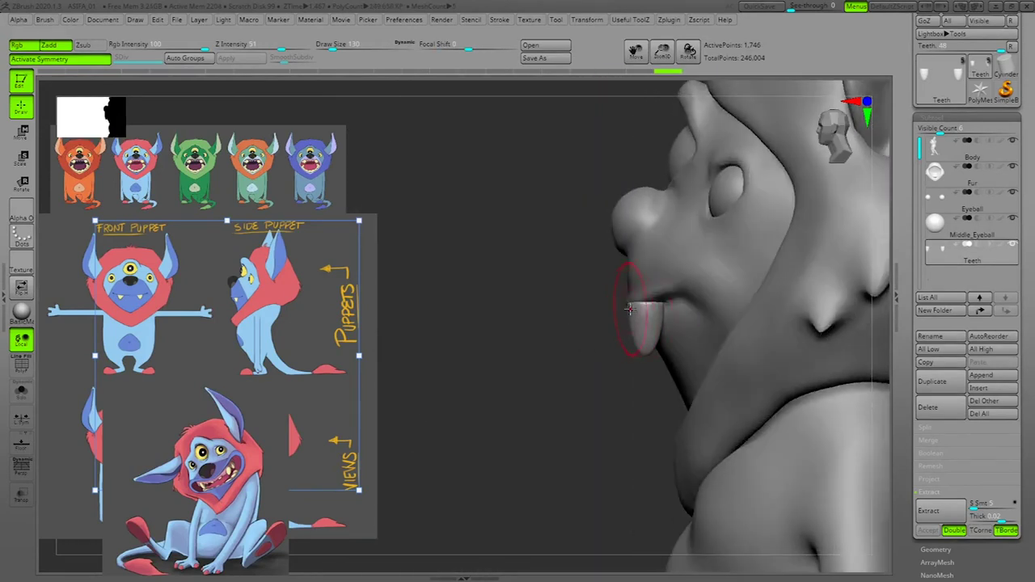
pyautogui.moveTo(650, 319); pyautogui.dragTo(661, 319)
pyautogui.hotkey('ctrl', 'shift', 'z')
pyautogui.hotkey('ctrl', 'shift', 'z')
pyautogui.hotkey('ctrl', 'shift', 'z')
pyautogui.hotkey('ctrl', 'shift', 'z')
pyautogui.moveTo(412, 360); pyautogui.dragTo(605, 389)
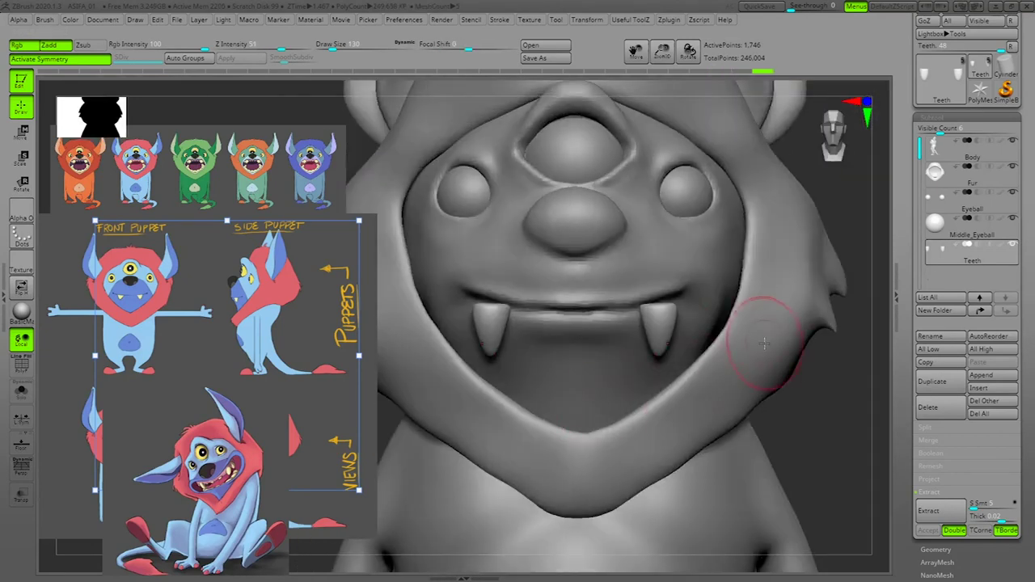
# Step: Reposition and rotate the fangs symmetrically from below with the gizmo so they follow the curve of the mouth
pyautogui.press('w')
pyautogui.keyDown('alt'); pyautogui.moveTo(536, 356); pyautogui.dragTo(699, 357); pyautogui.keyUp('alt')
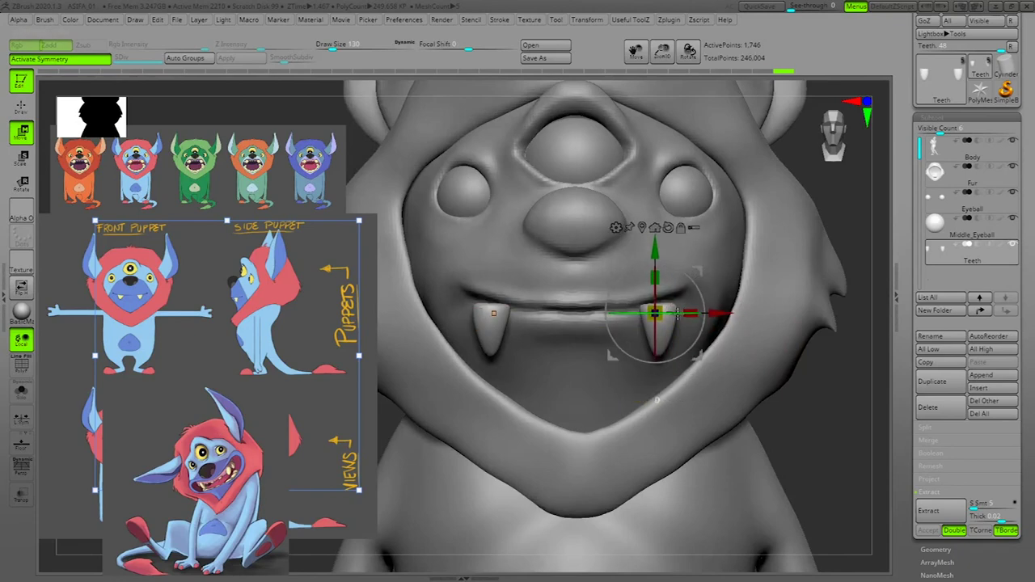
pyautogui.moveTo(864, 299); pyautogui.dragTo(865, 192)
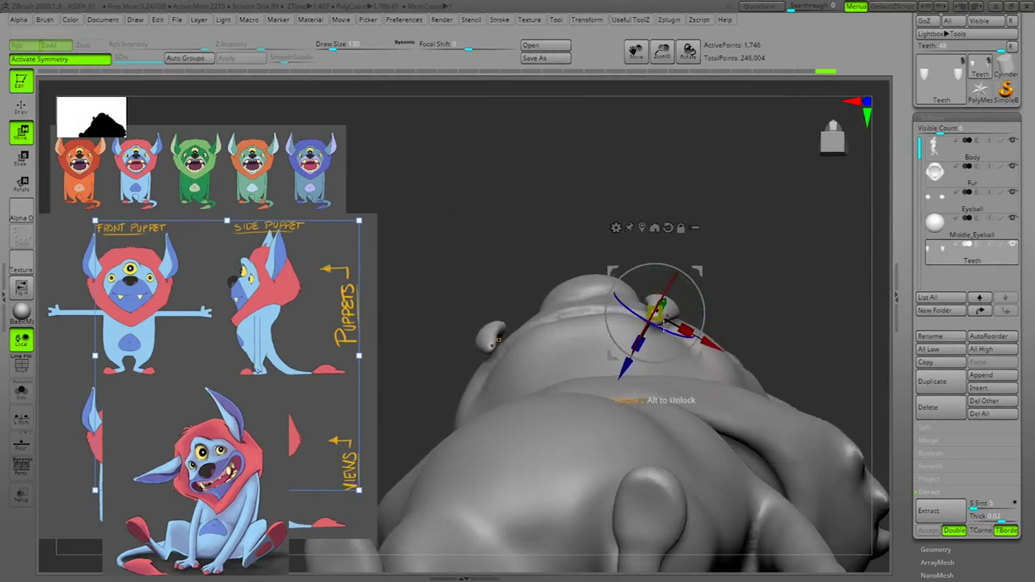
pyautogui.moveTo(625, 368); pyautogui.dragTo(615, 385)
pyautogui.moveTo(684, 309); pyautogui.dragTo(685, 313)
pyautogui.moveTo(615, 387); pyautogui.dragTo(616, 383)
pyautogui.moveTo(811, 233); pyautogui.dragTo(758, 319)
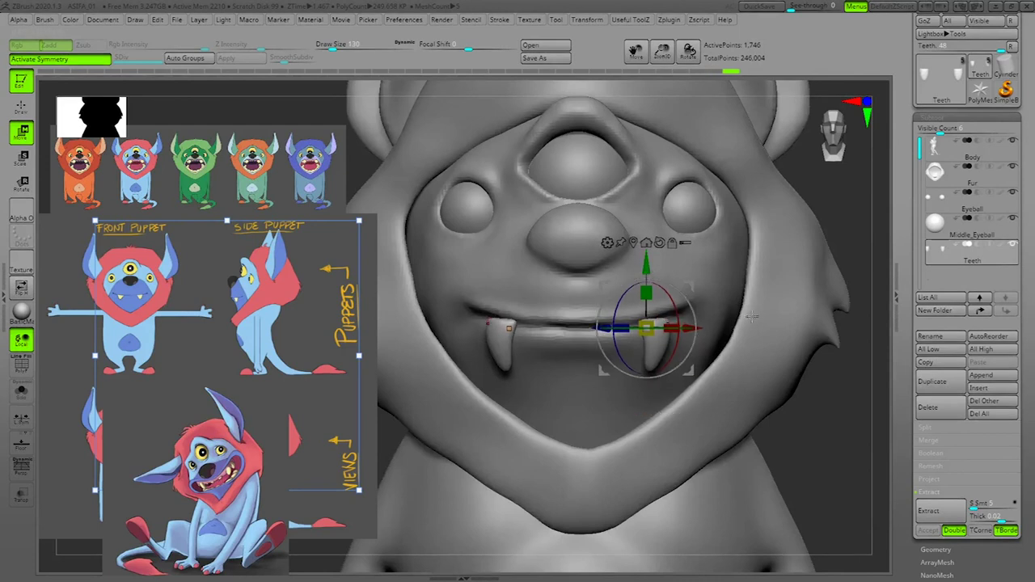
# Step: Move both fangs slightly inward with the gizmo and seat them against the mouth, working from the front and from below
pyautogui.moveTo(859, 372); pyautogui.dragTo(847, 375)
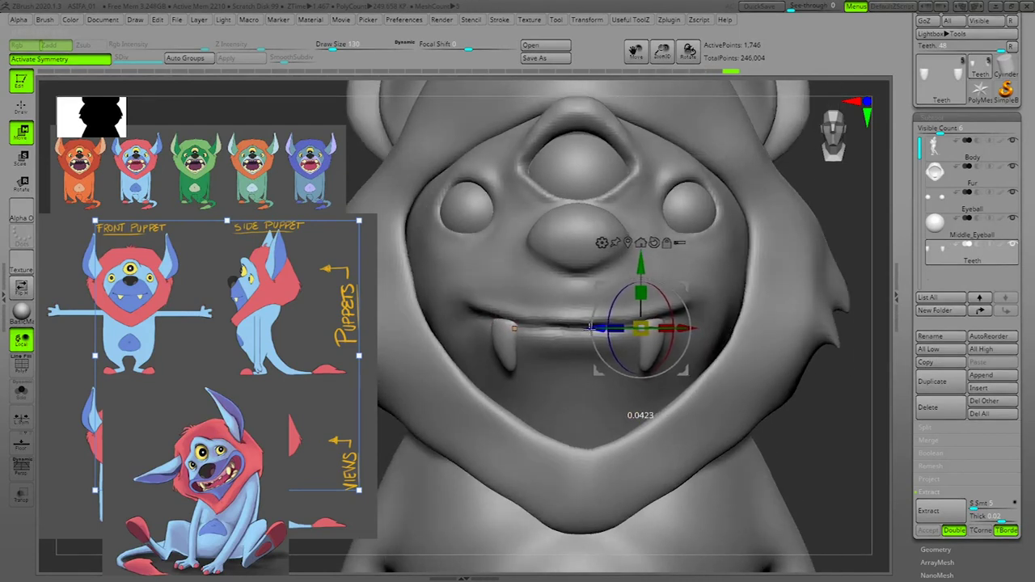
pyautogui.moveTo(806, 383); pyautogui.dragTo(732, 330)
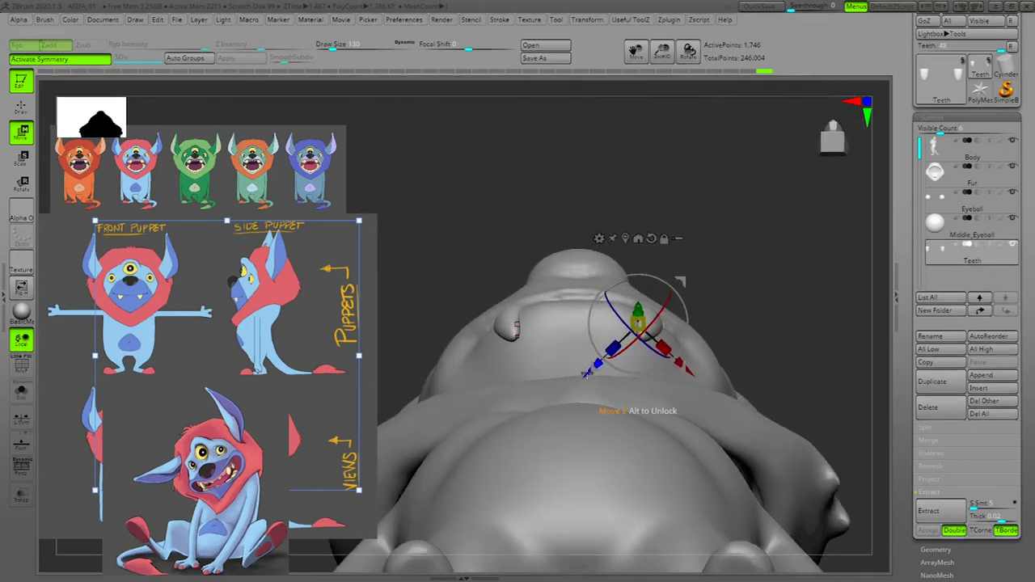
pyautogui.moveTo(792, 281); pyautogui.dragTo(774, 370)
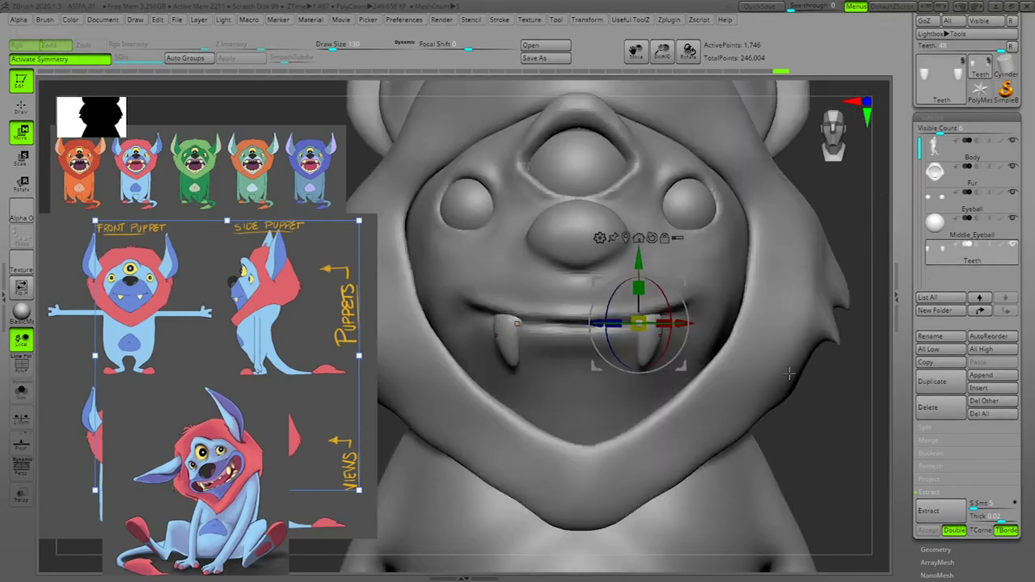
pyautogui.moveTo(849, 396); pyautogui.dragTo(841, 354)
pyautogui.moveTo(585, 342); pyautogui.dragTo(588, 342)
pyautogui.moveTo(835, 397); pyautogui.dragTo(833, 353)
pyautogui.moveTo(594, 348); pyautogui.dragTo(589, 351)
pyautogui.press('q')
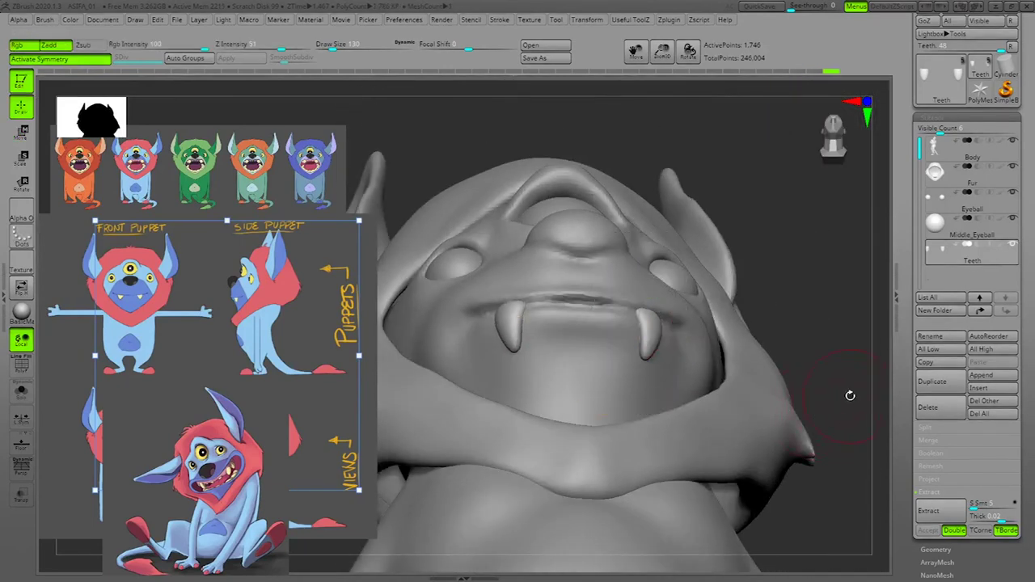
pyautogui.keyDown('shift'); pyautogui.moveTo(850, 395); pyautogui.dragTo(844, 414); pyautogui.keyUp('shift')
pyautogui.moveTo(807, 379)
pyautogui.keyDown('alt'); pyautogui.mouseDown()
pyautogui.moveTo(822, 384)
pyautogui.moveTo(838, 461)
pyautogui.mouseUp(); pyautogui.keyUp('alt')
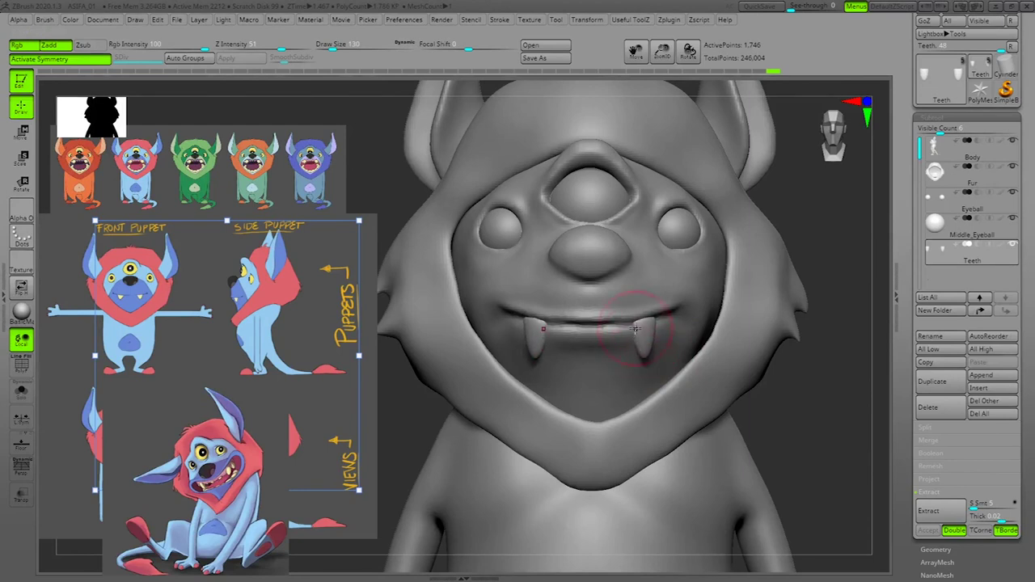
# Step: Undo the last fang adjustments and widen the fangs' upper parts toward the mouth's centre with the Move brush at draw size 113
pyautogui.hotkey('ctrl', 'z')
pyautogui.hotkey('ctrl', 'z')
pyautogui.hotkey('ctrl', 'z')
pyautogui.press('1')
pyautogui.click(630, 177)
pyautogui.press('space')
pyautogui.moveTo(644, 328); pyautogui.dragTo(634, 328)
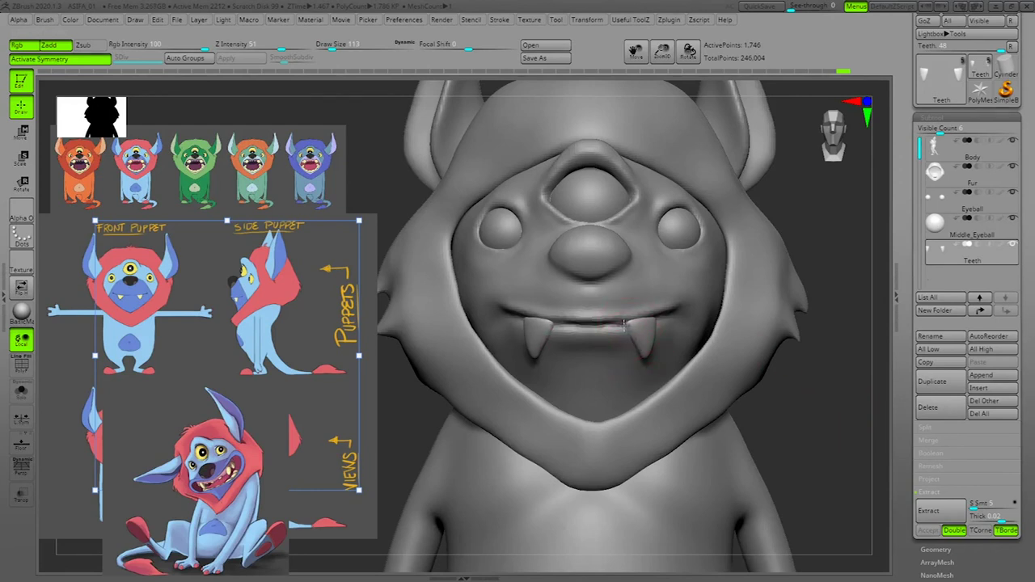
pyautogui.moveTo(636, 352); pyautogui.dragTo(633, 352)
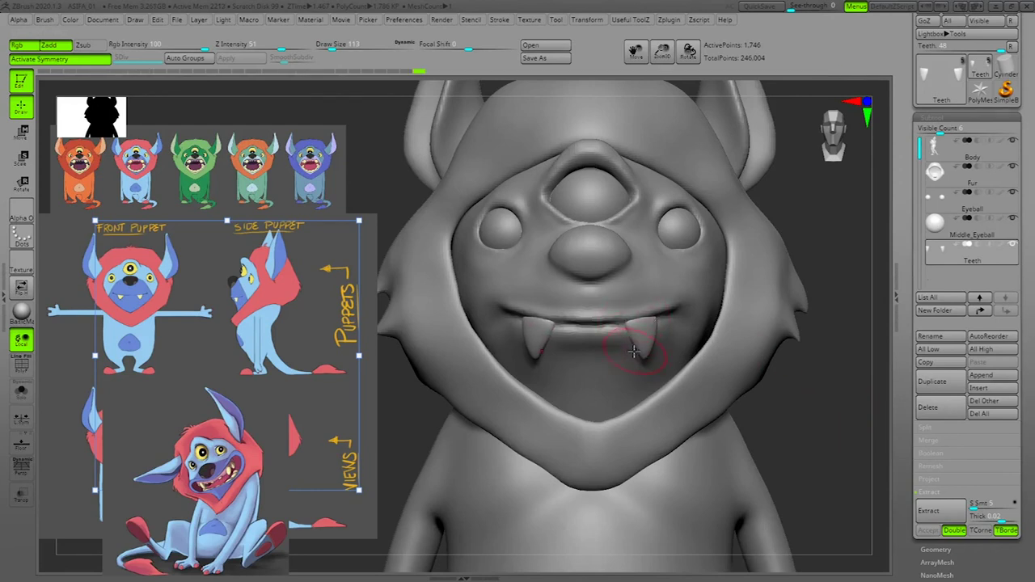
# Step: Select the Body subtool and pull the lip surface around the fangs with the Move brush, viewed from below
pyautogui.moveTo(823, 407)
pyautogui.keyDown('ctrl'); pyautogui.mouseDown()
pyautogui.moveTo(838, 414)
pyautogui.moveTo(836, 374)
pyautogui.moveTo(781, 326)
pyautogui.moveTo(795, 329)
pyautogui.moveTo(788, 321)
pyautogui.mouseUp(); pyautogui.keyUp('ctrl')
pyautogui.moveTo(728, 289)
pyautogui.mouseDown()
pyautogui.moveTo(778, 271)
pyautogui.moveTo(775, 230)
pyautogui.moveTo(758, 261)
pyautogui.mouseUp()
pyautogui.keyDown('alt'); pyautogui.click(670, 343); pyautogui.keyUp('alt')
pyautogui.moveTo(682, 296); pyautogui.dragTo(721, 297)
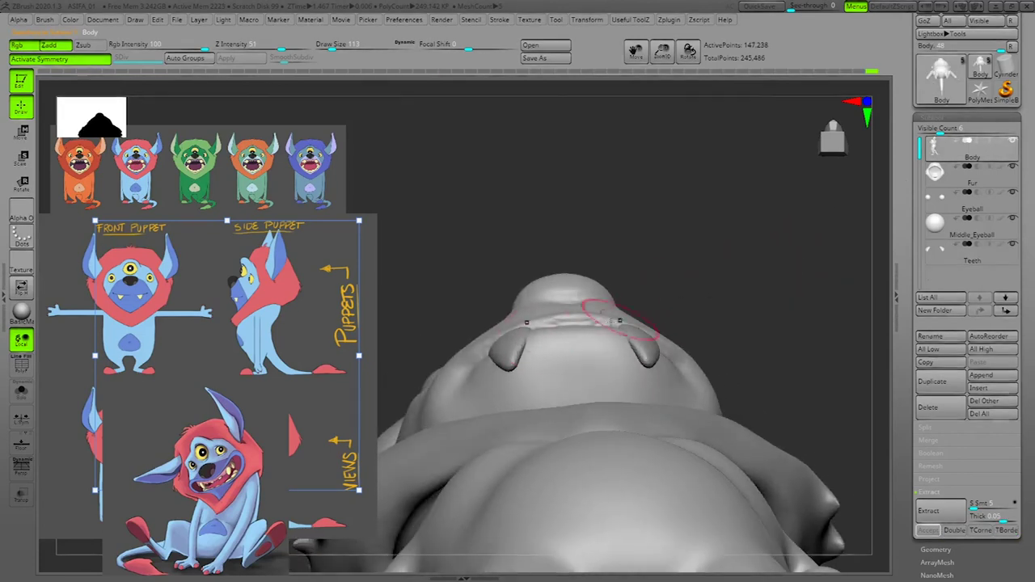
pyautogui.moveTo(649, 291); pyautogui.dragTo(710, 276)
pyautogui.moveTo(479, 370); pyautogui.dragTo(488, 364)
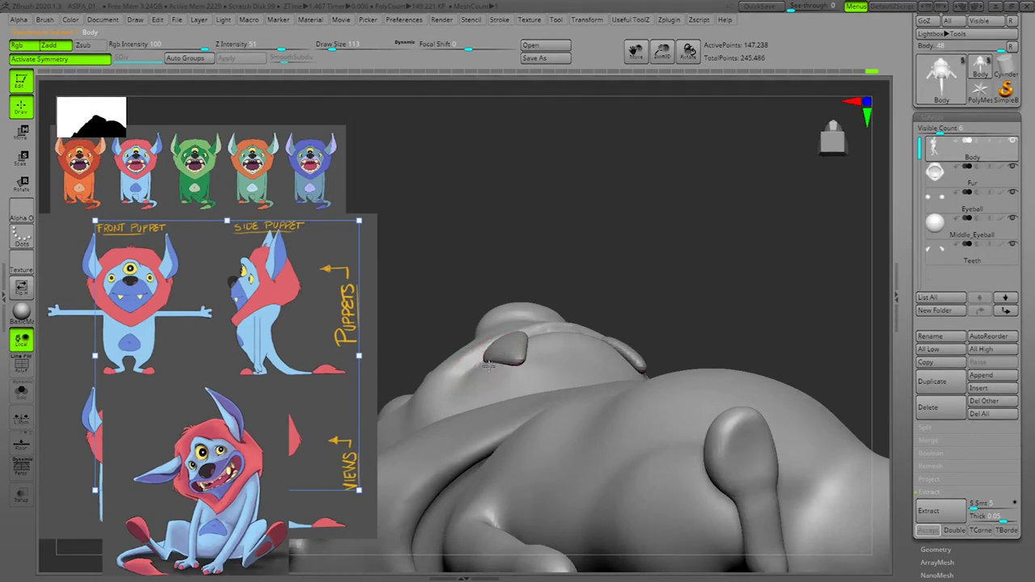
pyautogui.moveTo(714, 245); pyautogui.dragTo(793, 257)
pyautogui.moveTo(871, 278)
pyautogui.mouseDown()
pyautogui.moveTo(887, 257)
pyautogui.moveTo(867, 261)
pyautogui.mouseUp()
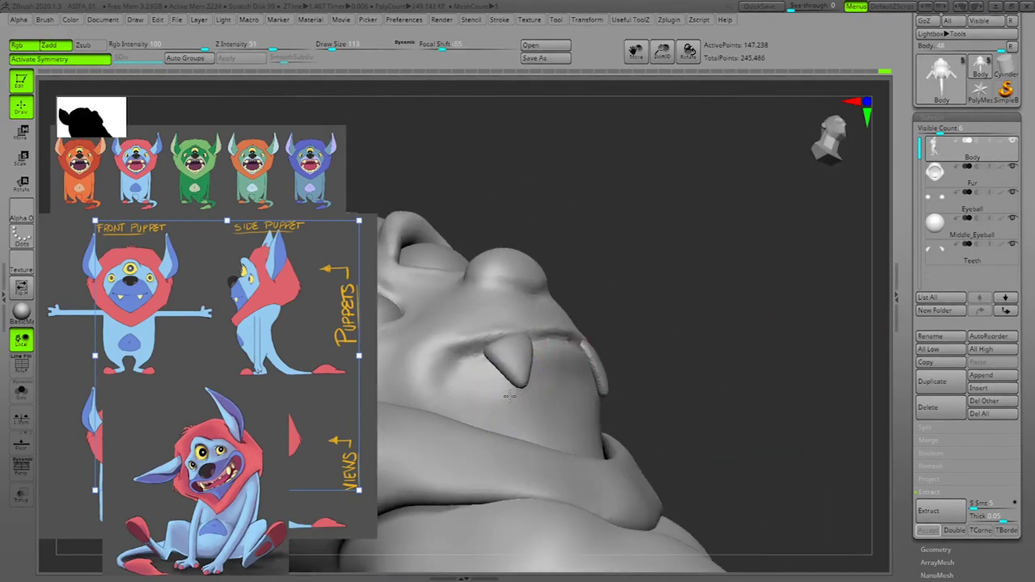
# Step: Refine the upper lip over the fangs with the Move brush from the side and front
pyautogui.moveTo(678, 340)
pyautogui.mouseDown()
pyautogui.moveTo(728, 345)
pyautogui.moveTo(693, 300)
pyautogui.moveTo(519, 343)
pyautogui.mouseUp()
pyautogui.press('space')
pyautogui.click(520, 350)
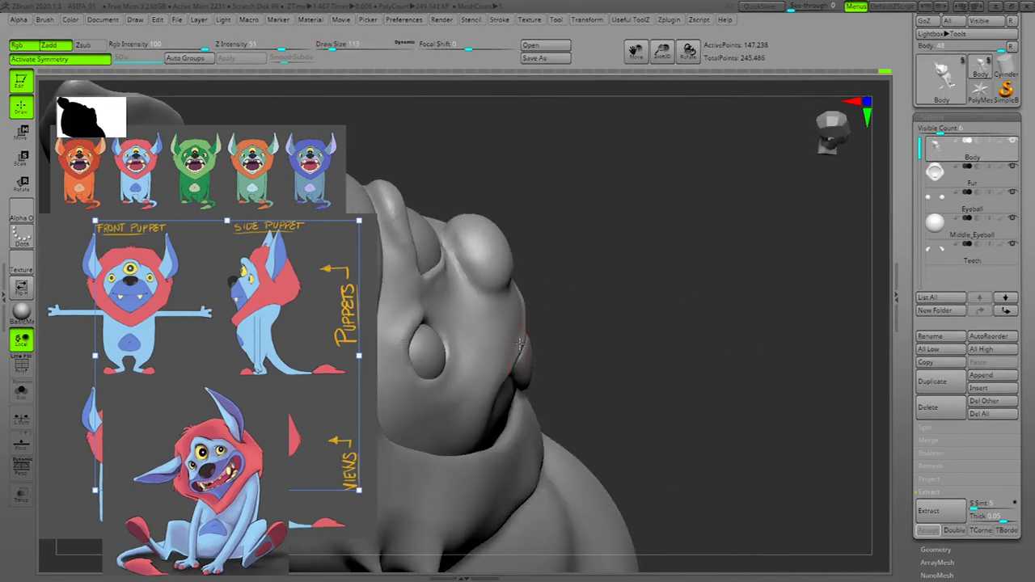
pyautogui.moveTo(540, 327)
pyautogui.mouseDown()
pyautogui.moveTo(680, 344)
pyautogui.moveTo(508, 364)
pyautogui.mouseUp()
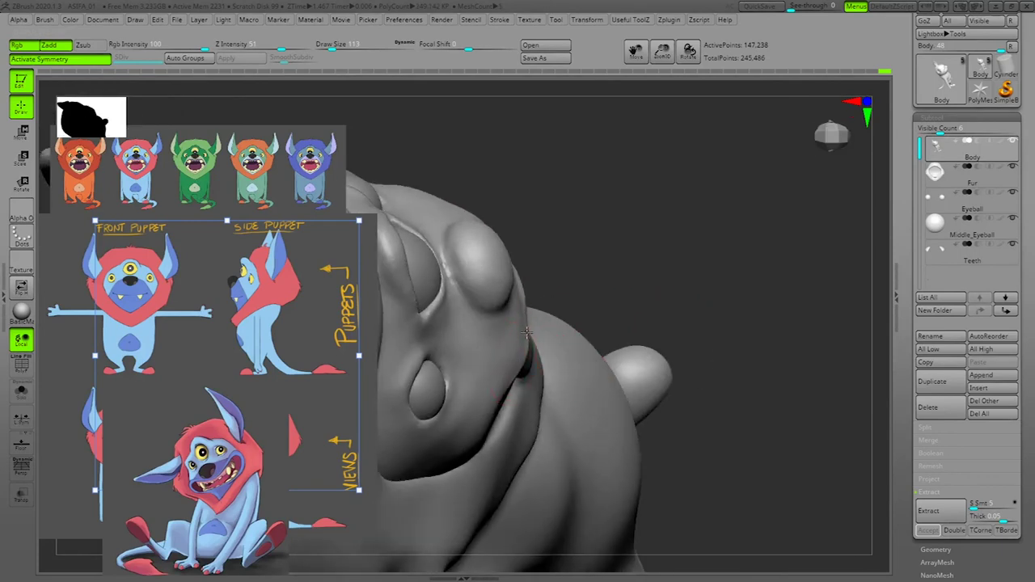
pyautogui.moveTo(750, 268); pyautogui.dragTo(623, 323)
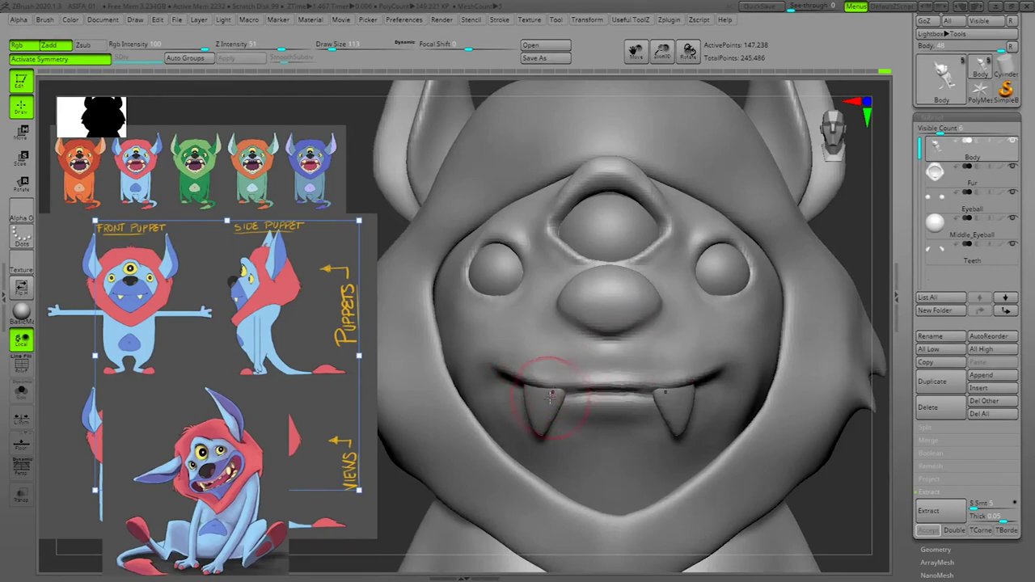
pyautogui.moveTo(527, 380); pyautogui.dragTo(571, 387)
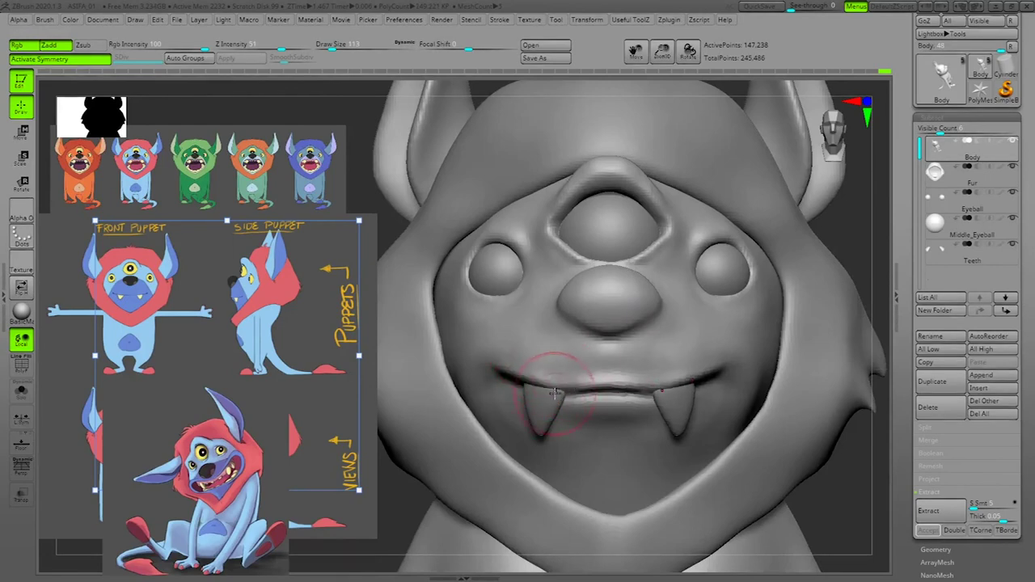
pyautogui.moveTo(882, 261); pyautogui.dragTo(892, 263)
pyautogui.moveTo(738, 392); pyautogui.dragTo(726, 388)
# Step: Select the Teeth subtool and reshape the fangs near their tips from the front with the Move brush
pyautogui.keyDown('alt'); pyautogui.click(514, 391); pyautogui.keyUp('alt')
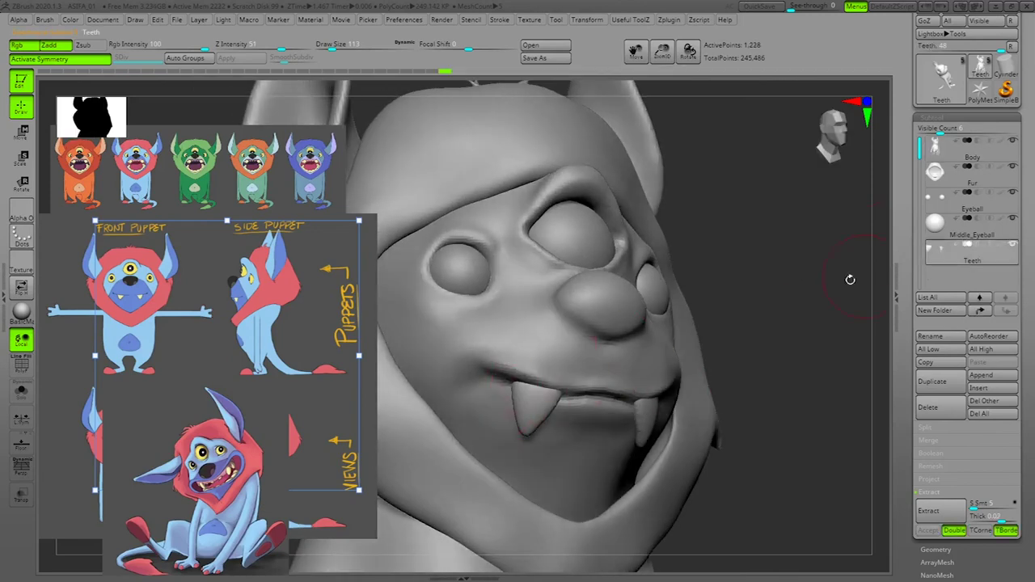
pyautogui.keyDown('shift'); pyautogui.moveTo(802, 336); pyautogui.dragTo(788, 339); pyautogui.keyUp('shift')
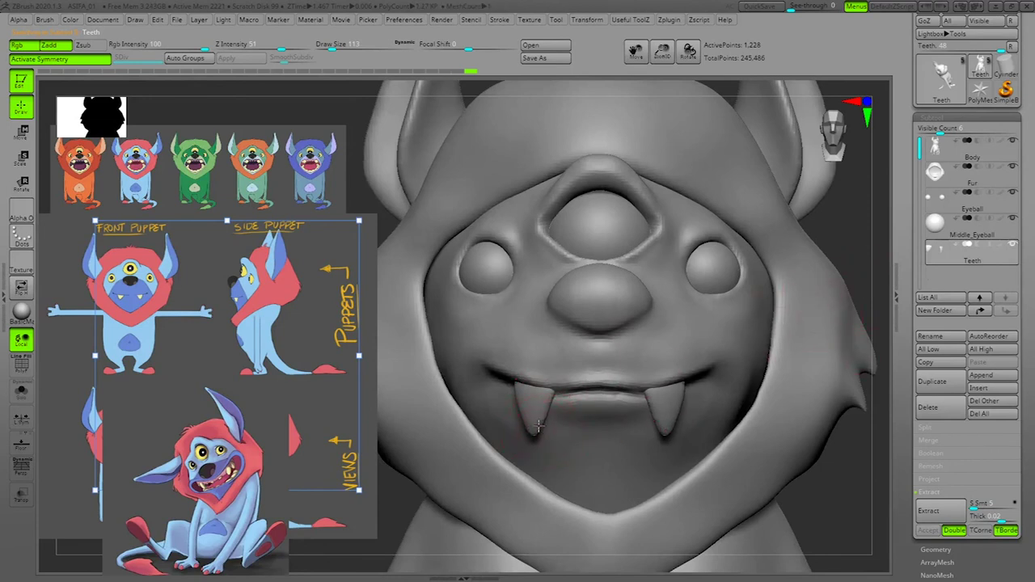
pyautogui.moveTo(535, 432); pyautogui.dragTo(551, 407)
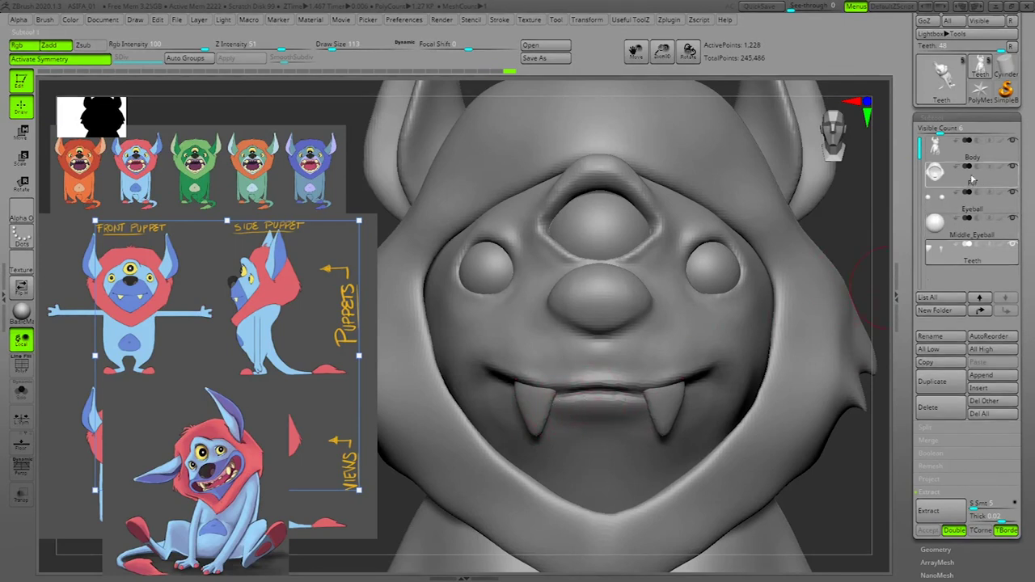
# Step: Check the lip on the Body subtool, then reselect Teeth and refine both fangs from a wider front view
pyautogui.click(949, 151)
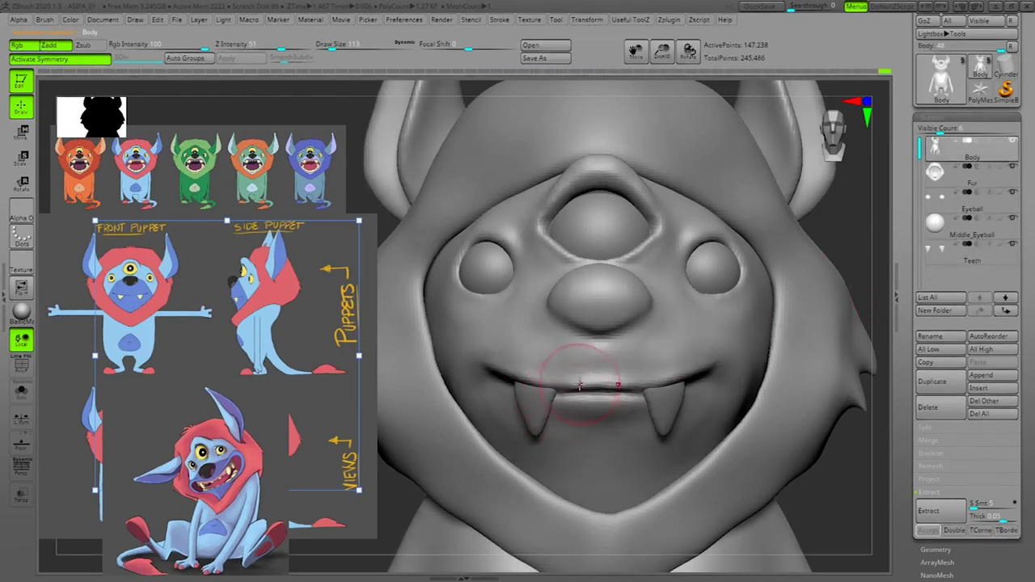
pyautogui.moveTo(892, 275)
pyautogui.mouseDown()
pyautogui.moveTo(896, 261)
pyautogui.moveTo(883, 272)
pyautogui.mouseUp()
pyautogui.press('f')
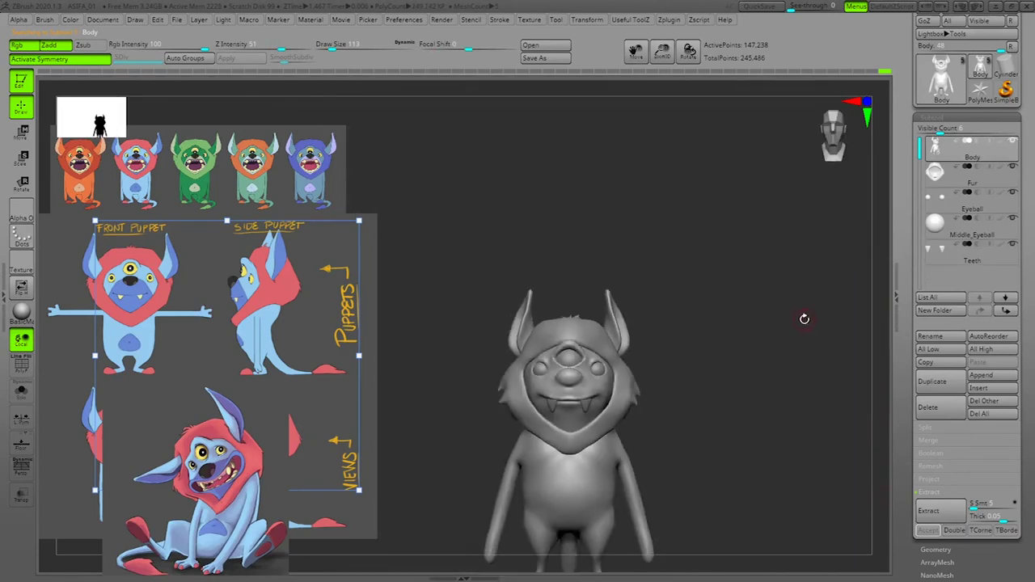
pyautogui.moveTo(755, 401); pyautogui.dragTo(767, 408)
pyautogui.keyDown('alt'); pyautogui.moveTo(766, 409); pyautogui.dragTo(801, 509); pyautogui.keyUp('alt')
pyautogui.keyDown('alt'); pyautogui.click(643, 387); pyautogui.keyUp('alt')
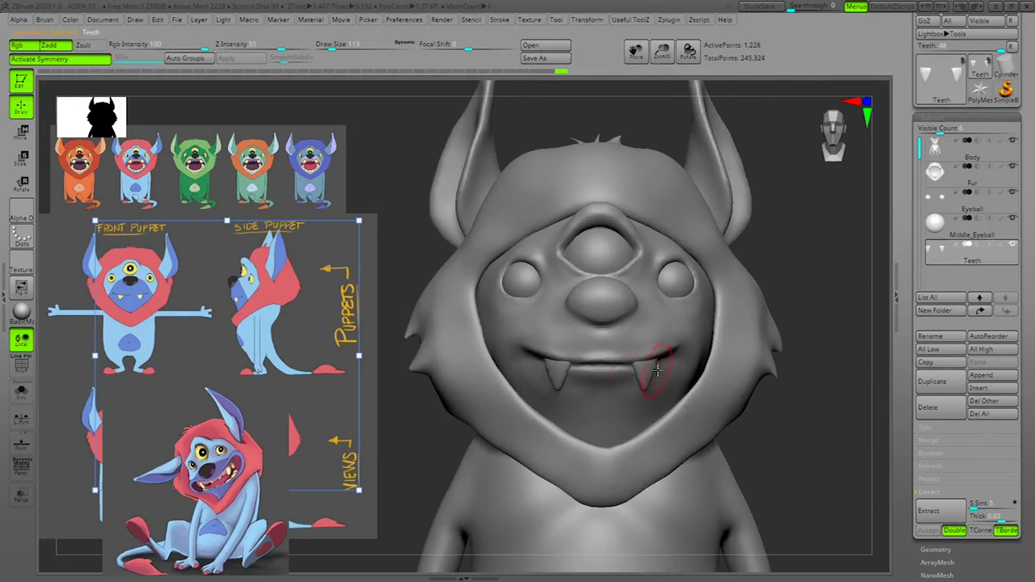
# Step: Compare the full figure's front and side silhouettes with the reference puppets
pyautogui.keyDown('alt'); pyautogui.moveTo(842, 404); pyautogui.dragTo(707, 436); pyautogui.keyUp('alt')
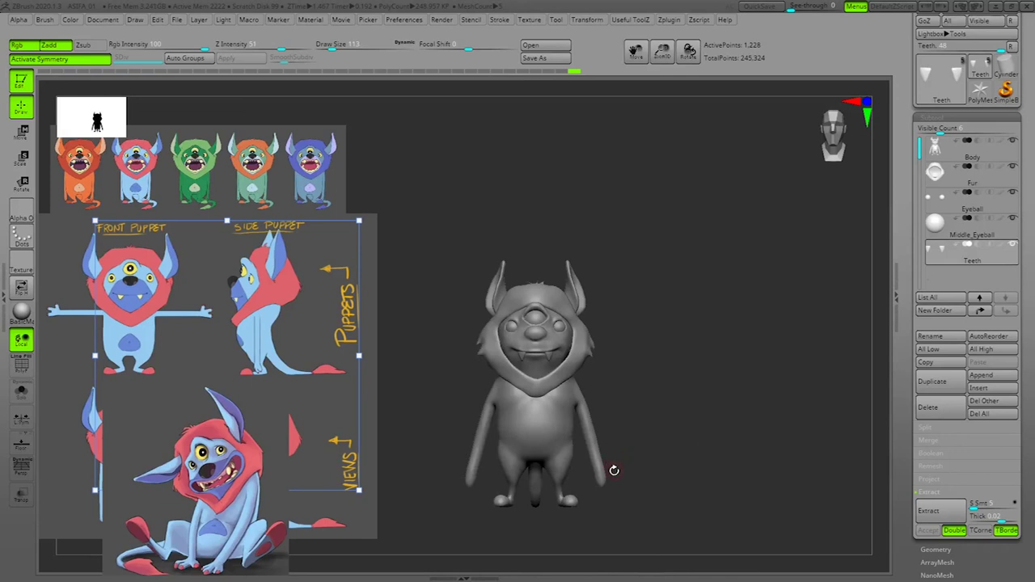
pyautogui.moveTo(599, 486); pyautogui.dragTo(614, 466)
pyautogui.moveTo(636, 460); pyautogui.dragTo(645, 414)
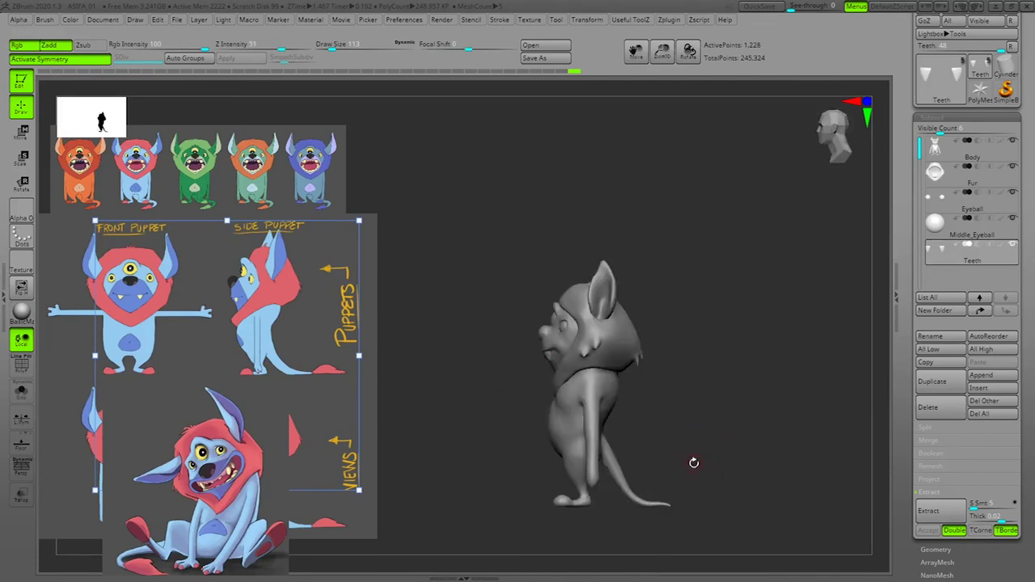
pyautogui.moveTo(743, 441)
pyautogui.mouseDown()
pyautogui.moveTo(758, 441)
pyautogui.moveTo(738, 446)
pyautogui.mouseUp()
pyautogui.moveTo(688, 417); pyautogui.dragTo(626, 317)
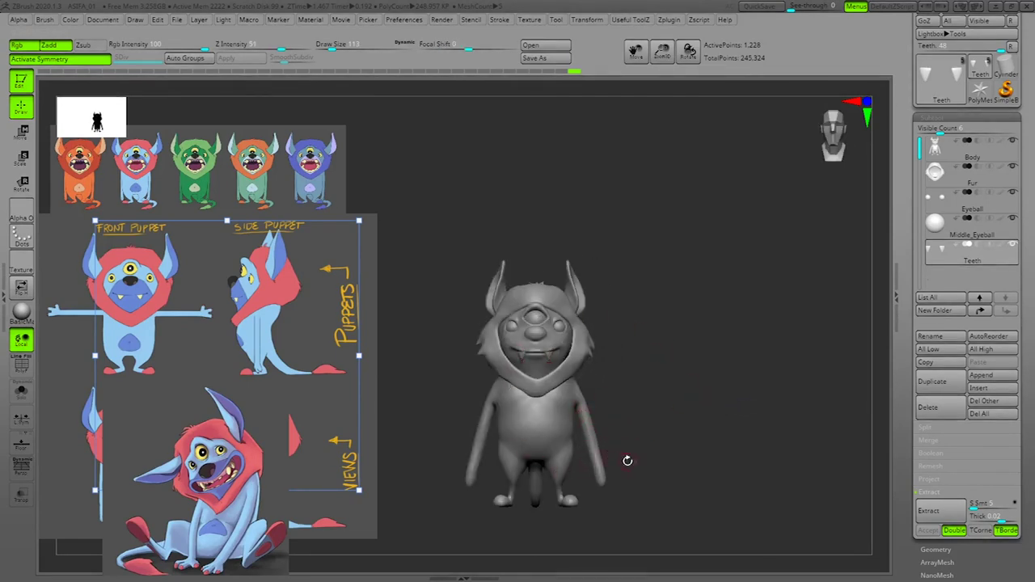
# Step: Open the ZRemesher settings within the Geometry options
pyautogui.moveTo(904, 474)
pyautogui.mouseDown()
pyautogui.moveTo(908, 386)
pyautogui.moveTo(916, 466)
pyautogui.mouseUp()
pyautogui.click(930, 309)
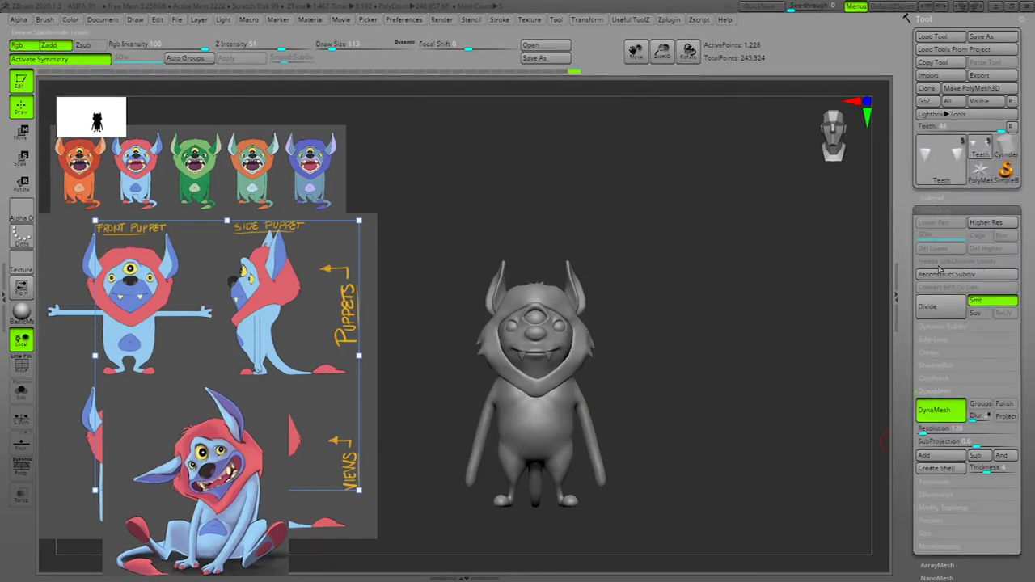
pyautogui.click(938, 496)
pyautogui.moveTo(906, 465); pyautogui.dragTo(906, 390)
# Step: Select the Fur subtool, enlarge the brush and adjust the hood's lower edge around the shoulders and back
pyautogui.moveTo(678, 420); pyautogui.dragTo(579, 437)
pyautogui.moveTo(726, 368); pyautogui.dragTo(695, 370)
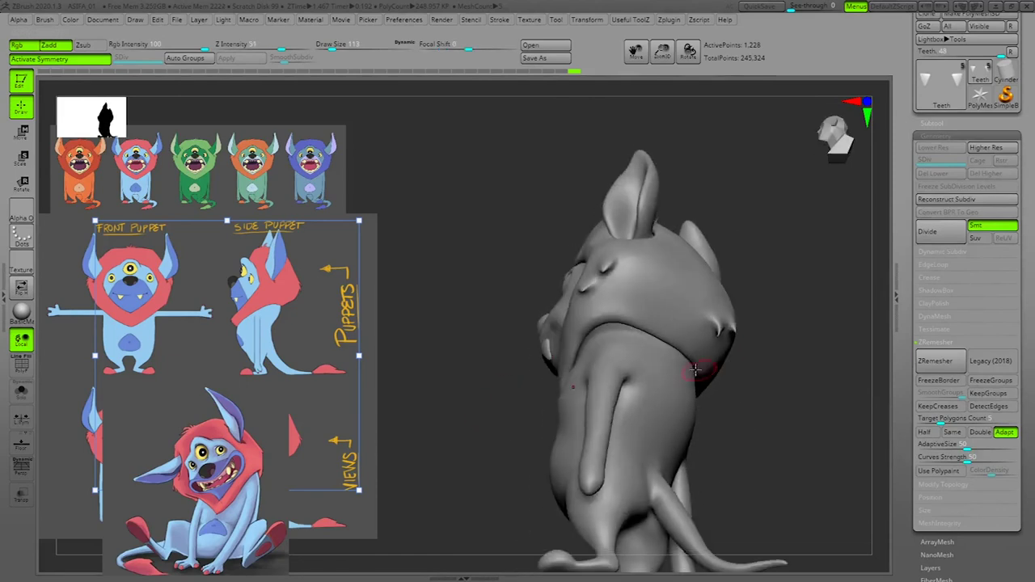
pyautogui.keyDown('alt'); pyautogui.click(632, 310); pyautogui.keyUp('alt')
pyautogui.press('space')
pyautogui.moveTo(617, 325); pyautogui.dragTo(627, 326)
pyautogui.moveTo(797, 343)
pyautogui.mouseDown()
pyautogui.moveTo(814, 300)
pyautogui.moveTo(777, 294)
pyautogui.mouseUp()
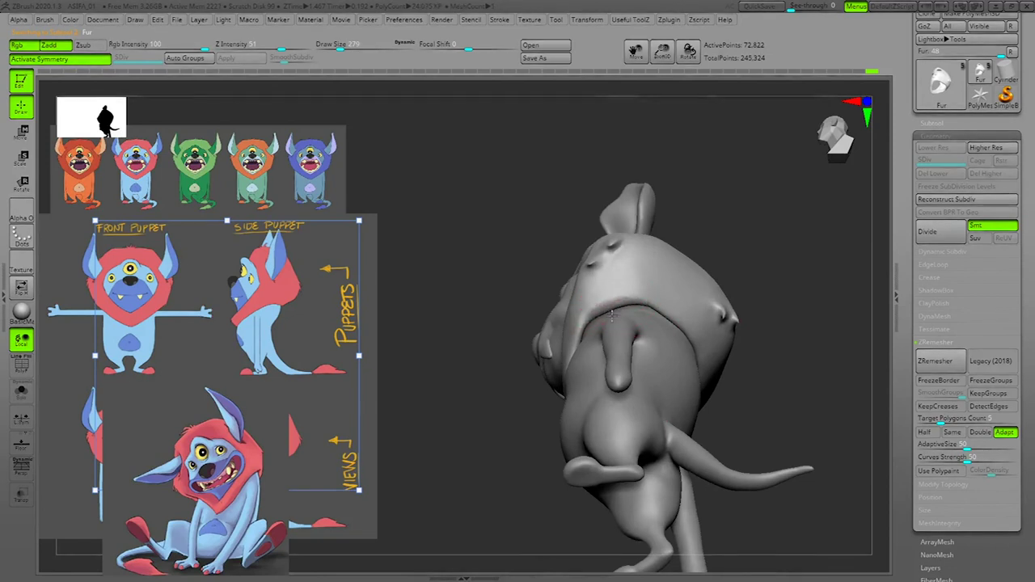
pyautogui.moveTo(839, 330); pyautogui.dragTo(723, 387)
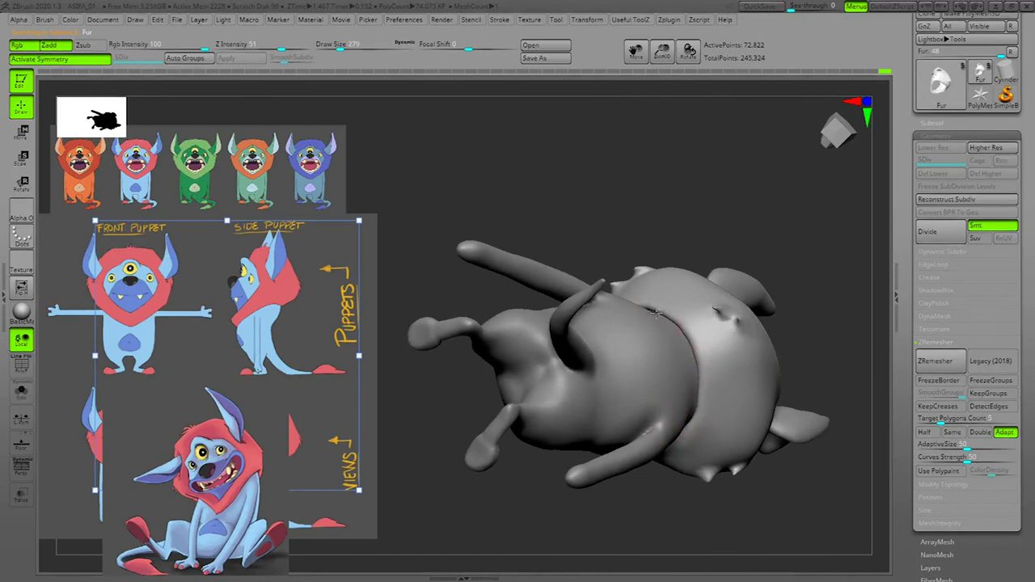
pyautogui.moveTo(848, 271); pyautogui.dragTo(688, 383)
pyautogui.keyDown('alt'); pyautogui.moveTo(755, 402); pyautogui.dragTo(775, 417); pyautogui.keyUp('alt')
pyautogui.moveTo(704, 344); pyautogui.dragTo(749, 392)
# Step: Hide the reference images and lay out canvas snapshots of the monster from the front, side, three-quarter back and back
pyautogui.keyDown('alt'); pyautogui.moveTo(755, 321); pyautogui.dragTo(619, 385); pyautogui.keyUp('alt')
pyautogui.hotkey('shift', 'z')
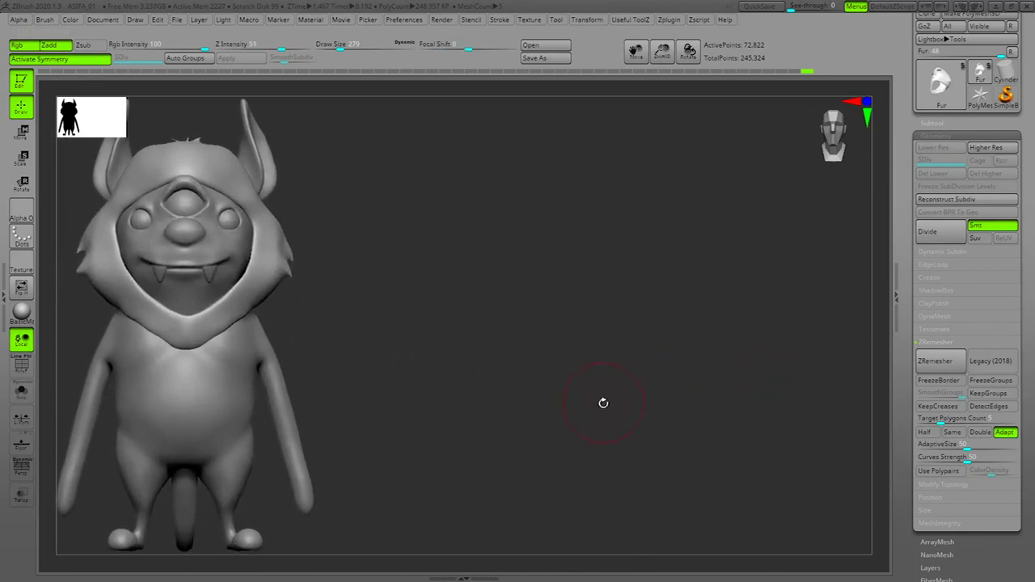
pyautogui.hotkey('shift', 's')
pyautogui.keyDown('alt'); pyautogui.moveTo(583, 403); pyautogui.dragTo(945, 422); pyautogui.keyUp('alt')
pyautogui.hotkey('shift', 's')
pyautogui.hotkey('shift', 's')
pyautogui.moveTo(512, 414); pyautogui.dragTo(518, 413)
pyautogui.moveTo(715, 331)
pyautogui.keyDown('alt'); pyautogui.mouseDown()
pyautogui.moveTo(683, 329)
pyautogui.moveTo(700, 332)
pyautogui.mouseUp(); pyautogui.keyUp('alt')
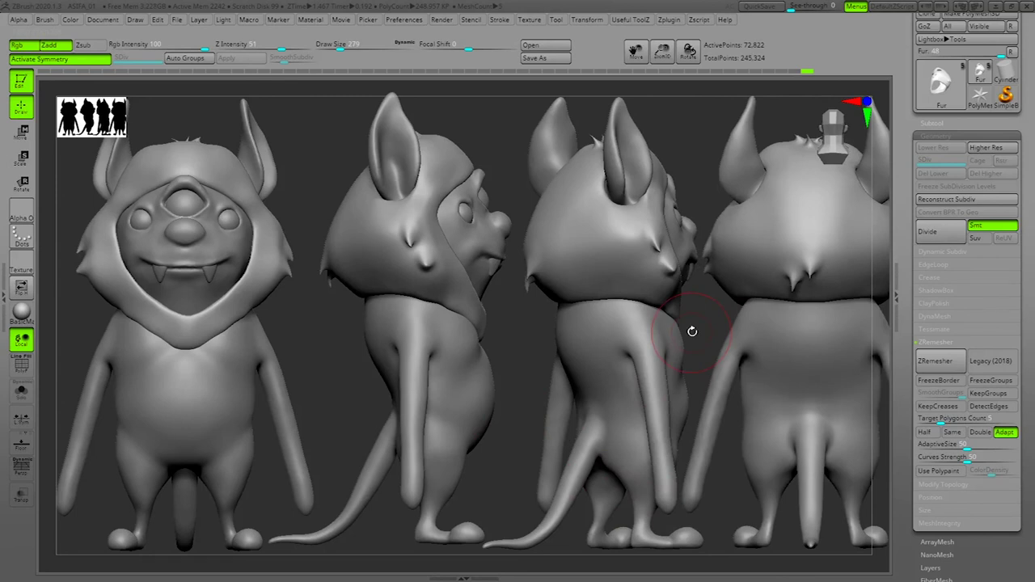